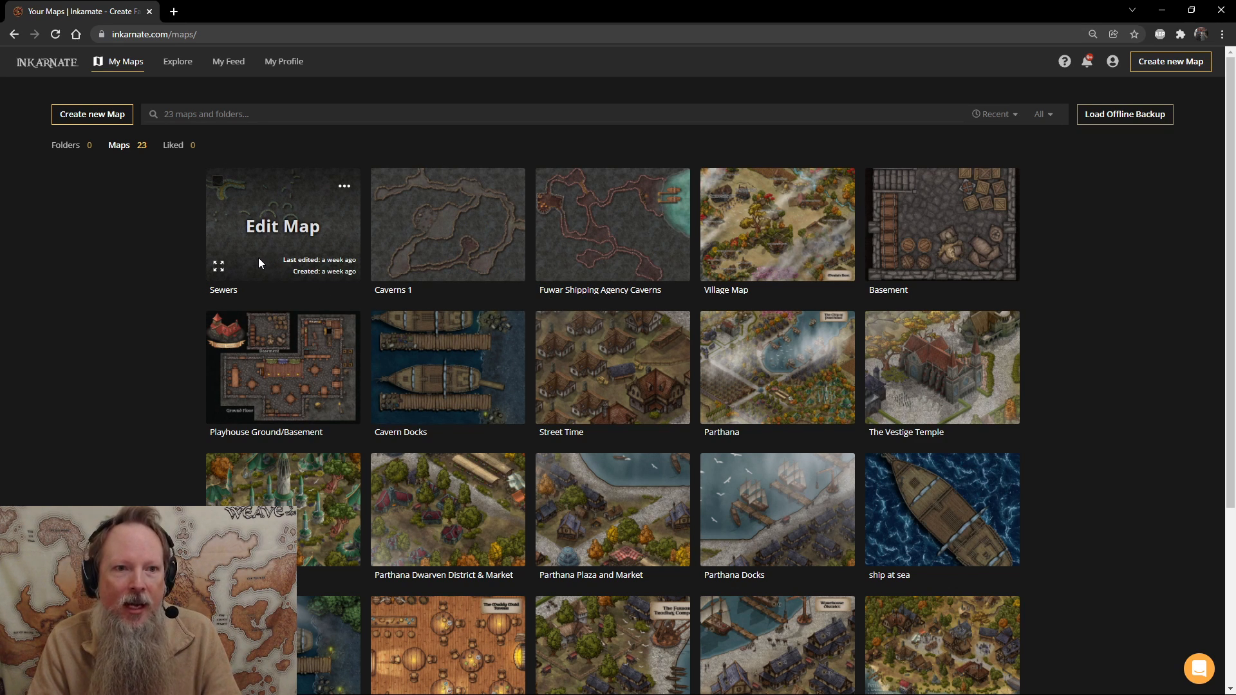
Open the Sewers map for editing.
left_click(271, 231)
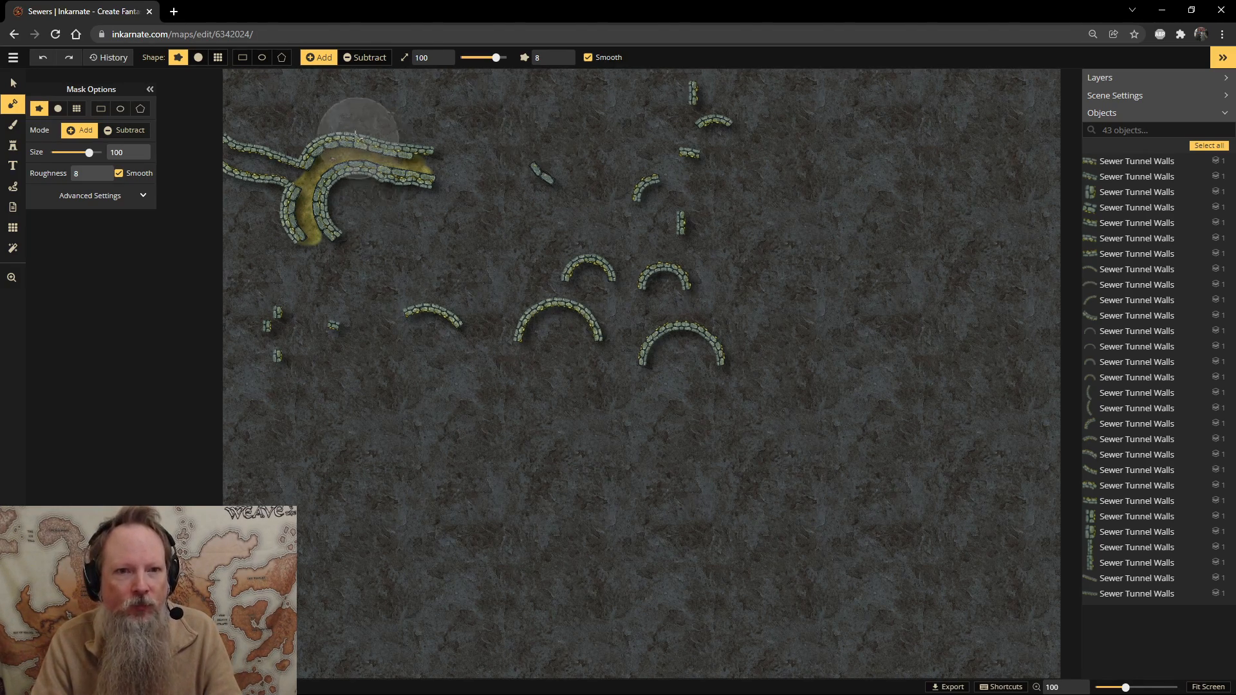
scroll(373, 174, "up", 3)
scroll(392, 195, "up", 1)
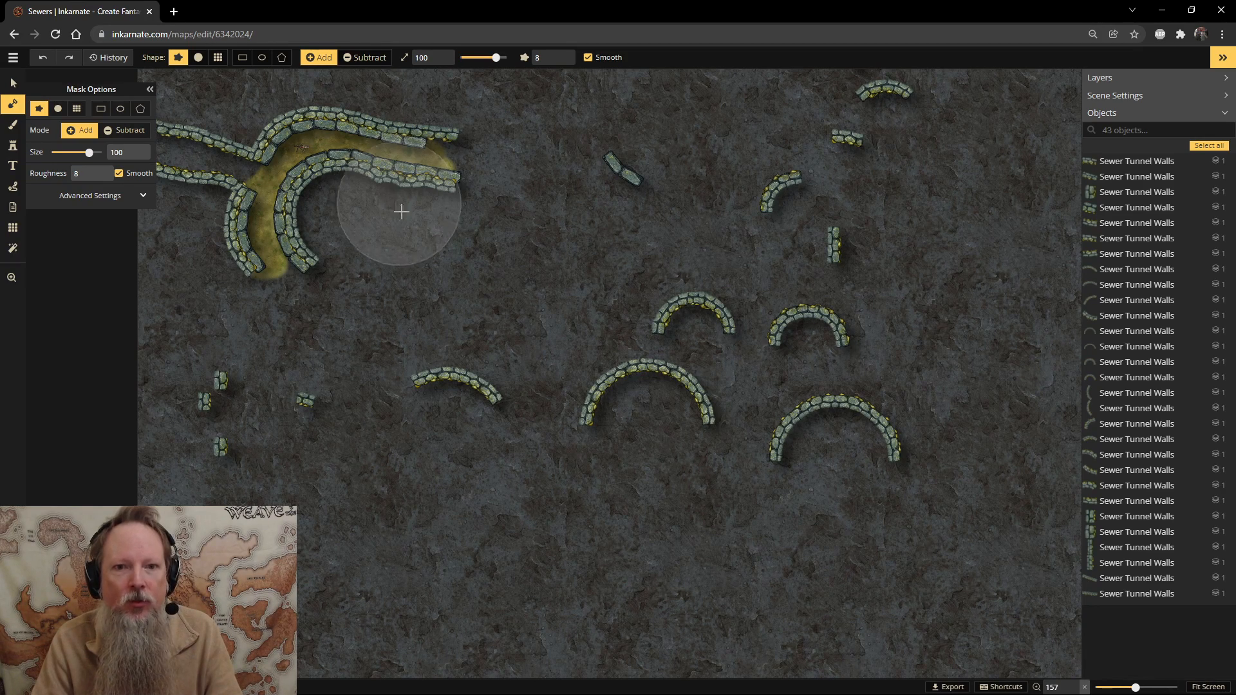
Move the loose Sewer Canal Edges piece to the empty floor just above the tunnel's upper wall.
key("v")
scroll(252, 192, "up", 2)
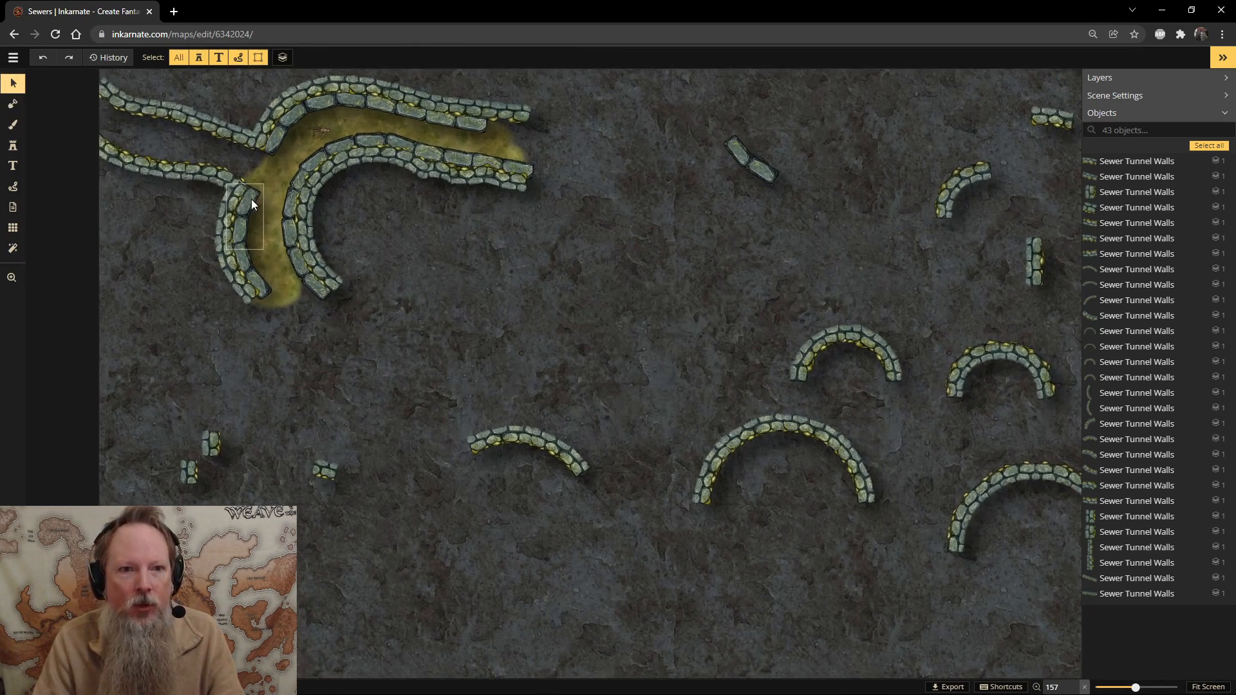
key("space")
left_click_drag(687, 199, 571, 331)
left_click_drag(684, 299, 328, 160)
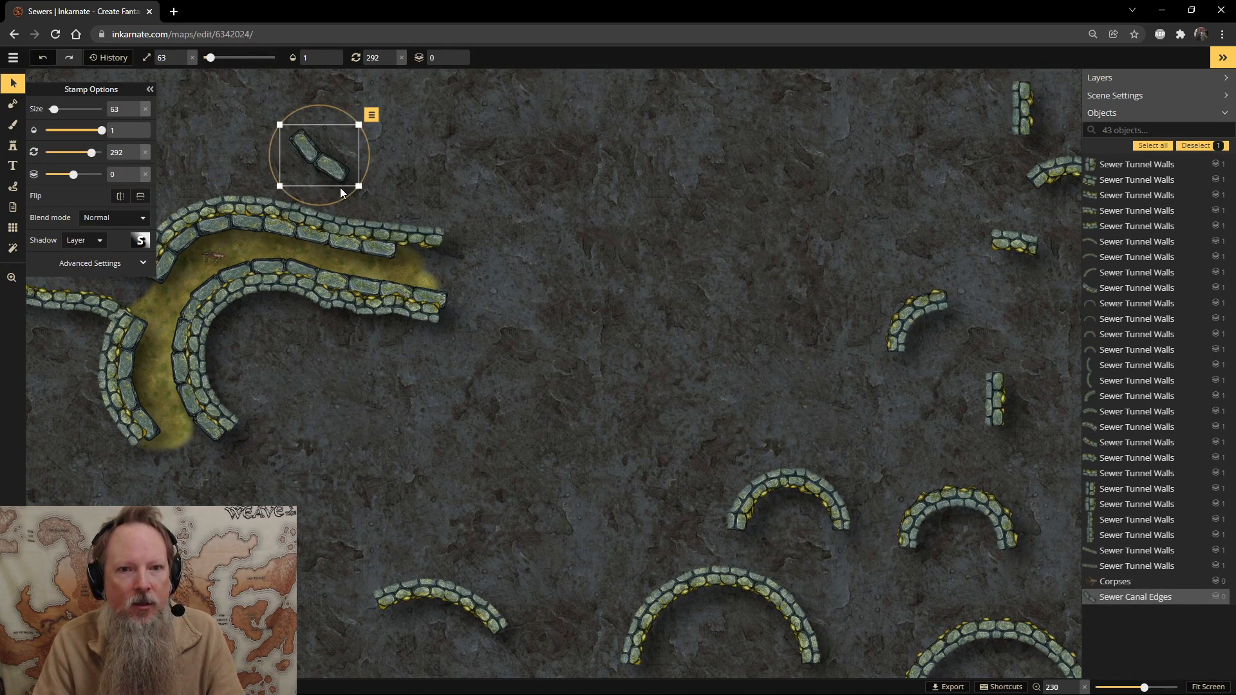
Place Sewer Canal Edges stamp variants 4 and 3 beside the loose canal edge above the tunnel.
left_click(12, 145)
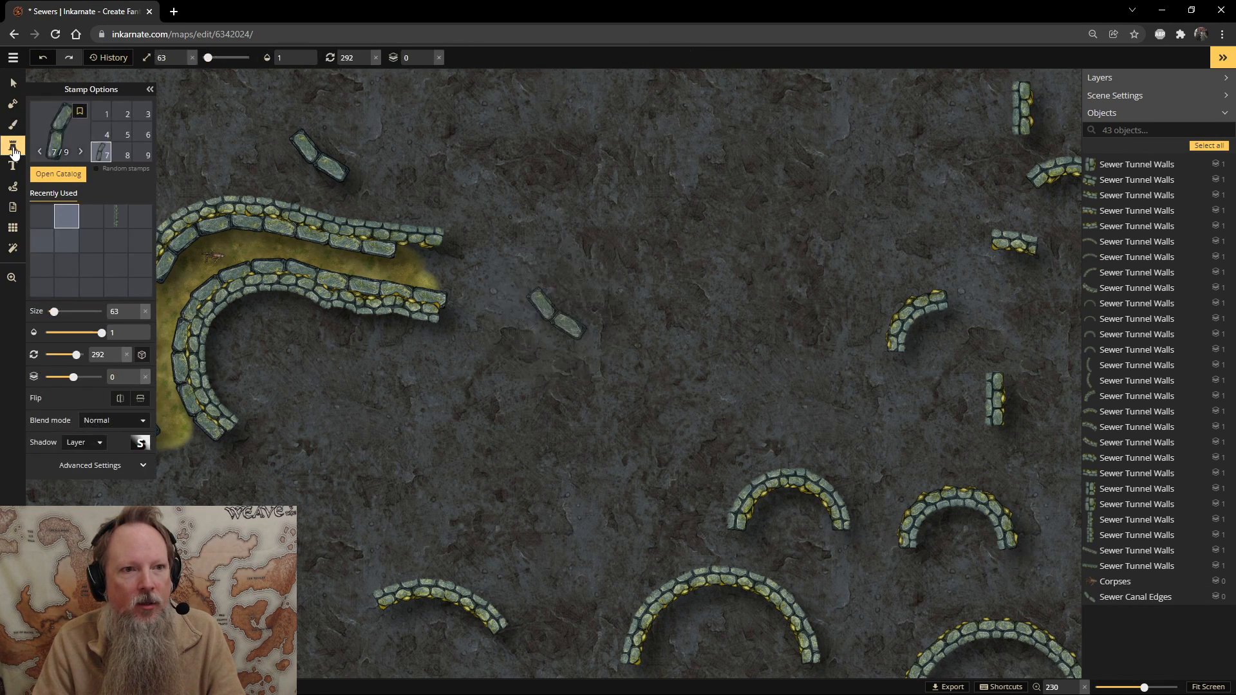
left_click(103, 132)
left_click(352, 134)
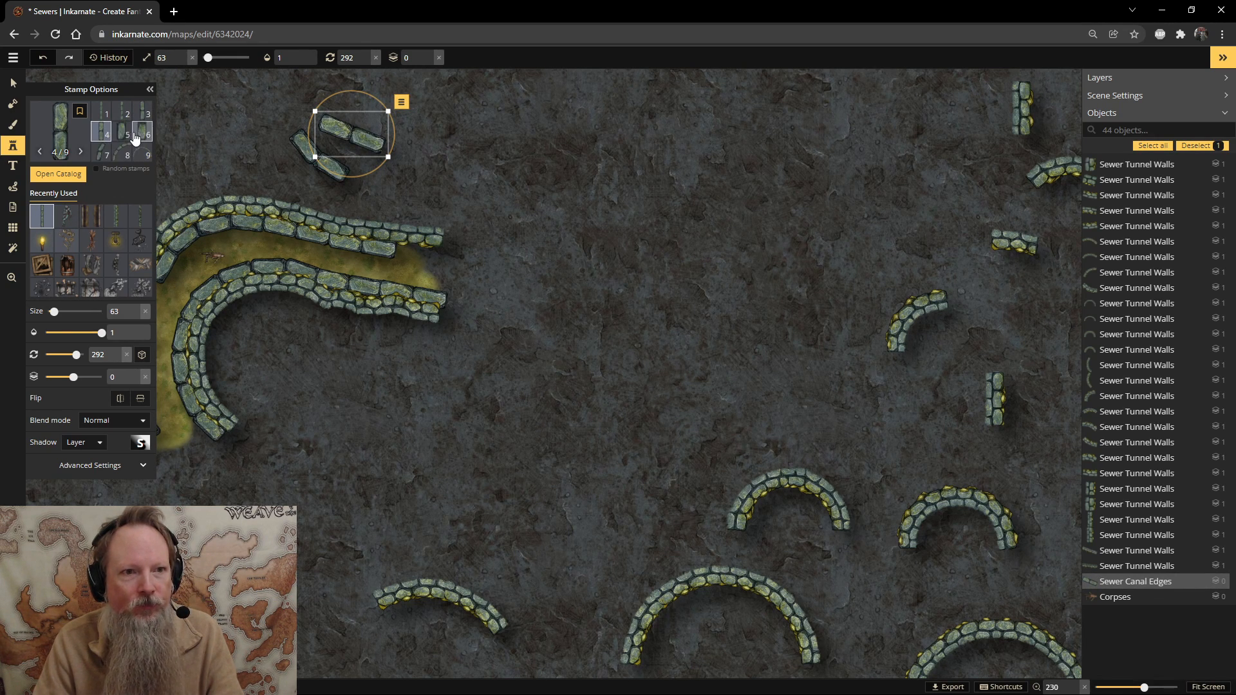
left_click(143, 111)
left_click(227, 123)
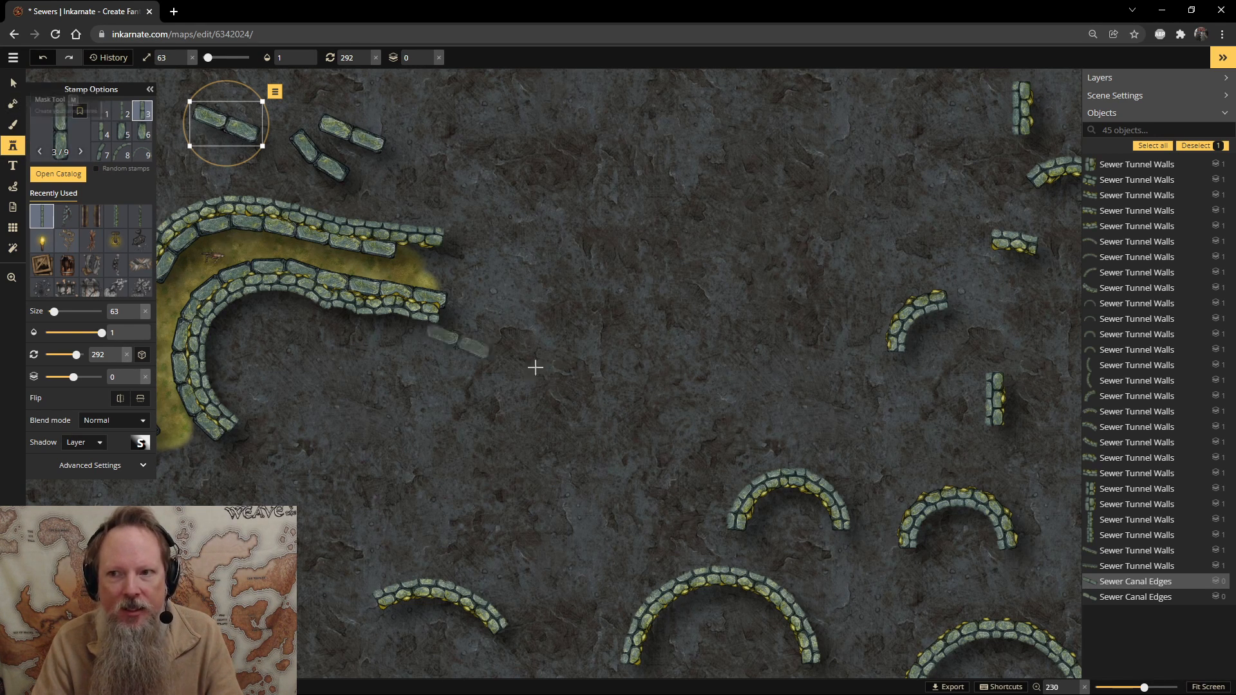
Extend the end of the tunnel's upper wall with a spare straight wall piece rotated to 90.
left_click(14, 83)
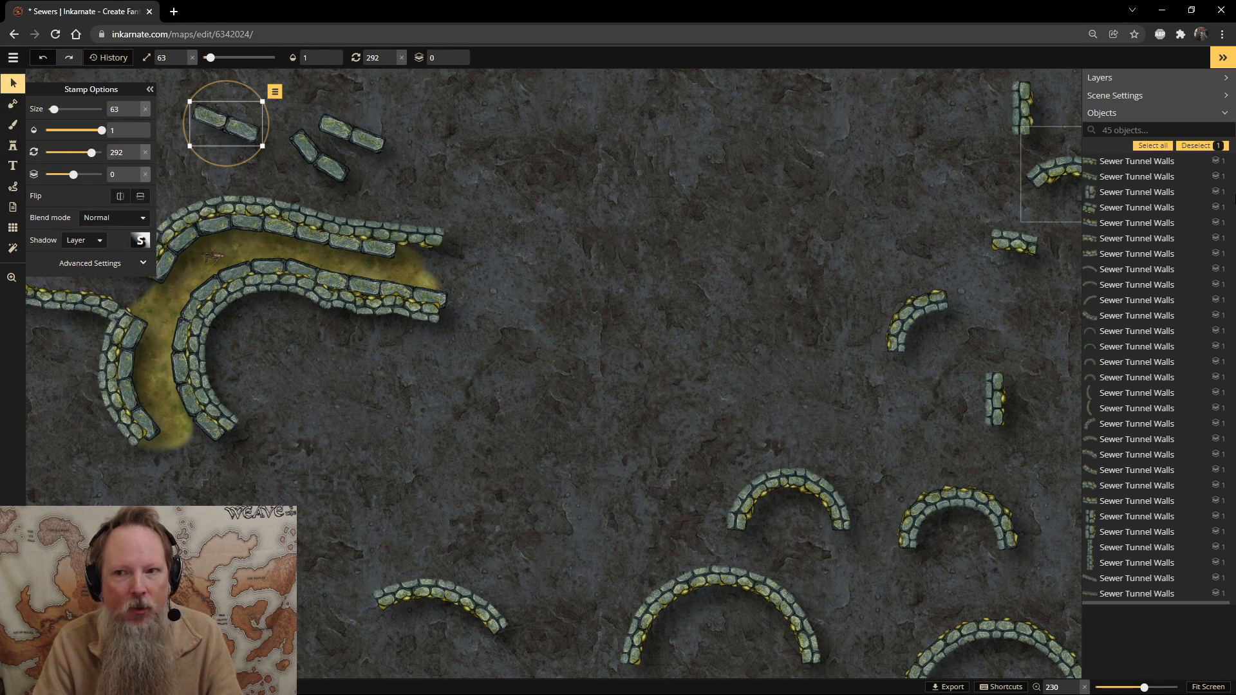
left_click_drag(1024, 119, 760, 166)
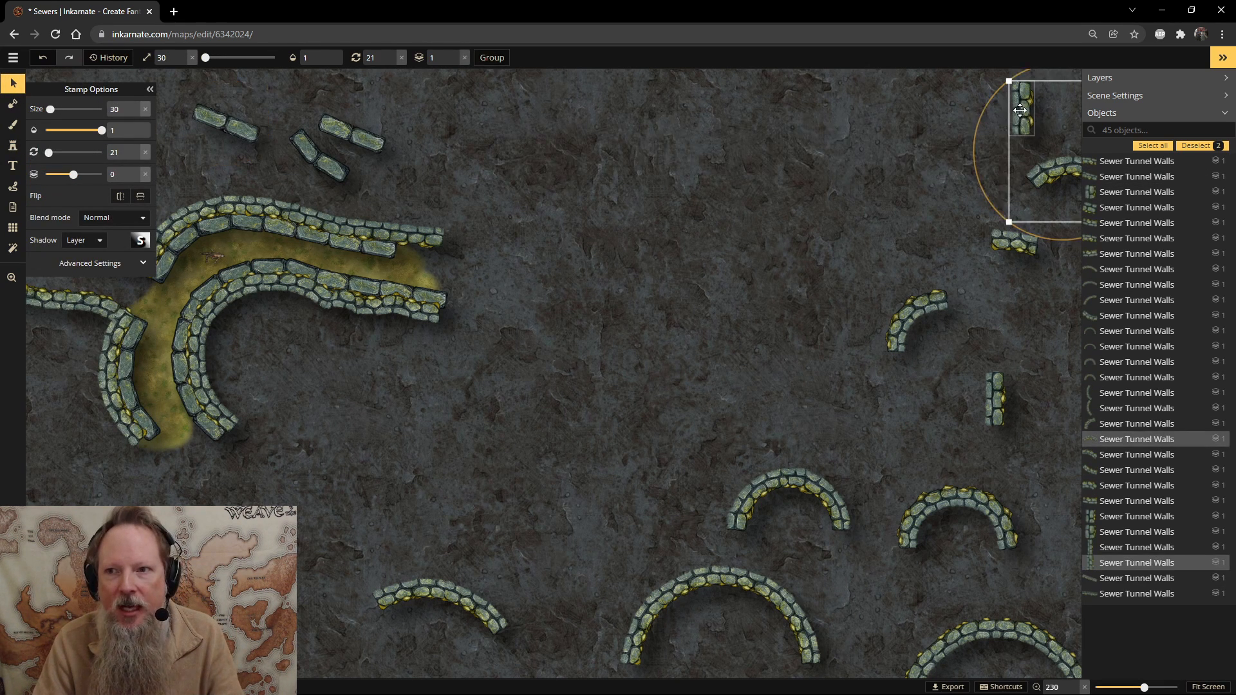
left_click_drag(1020, 109, 464, 237)
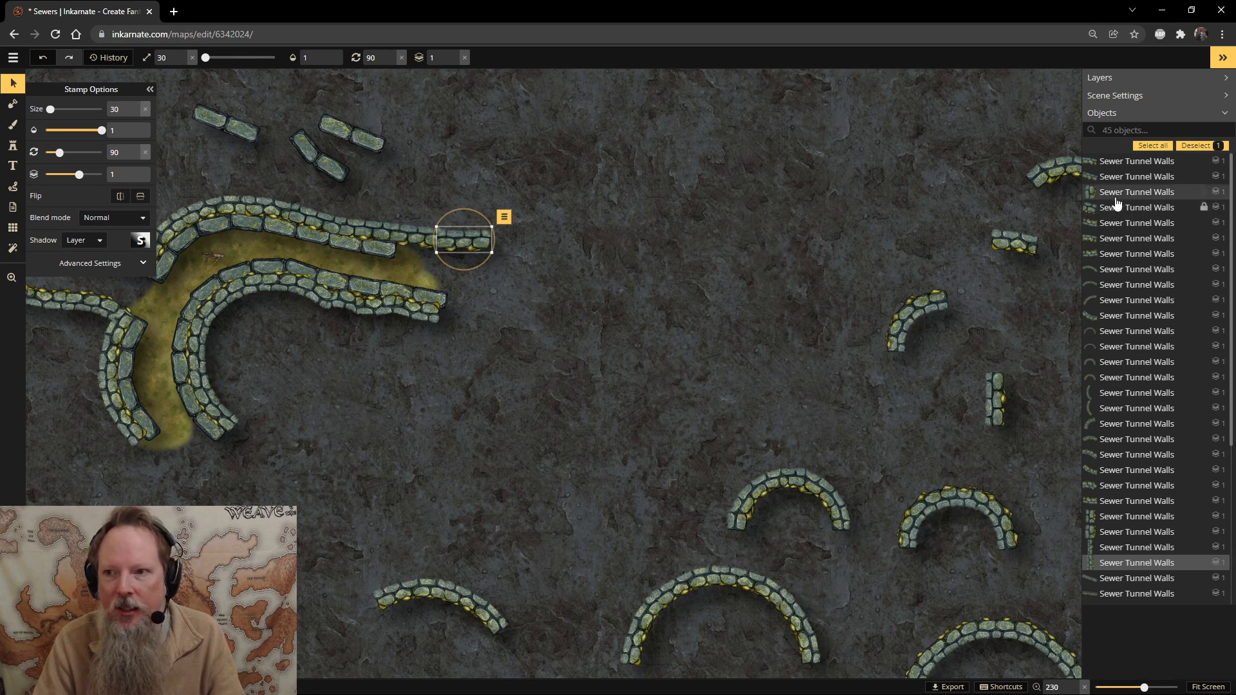
Attach a small curved wall piece to the upper wall's end, bending upward at a rotation of 196.
left_click_drag(1059, 183, 1013, 200)
left_click_drag(924, 303, 525, 325)
left_click_drag(555, 261, 518, 261)
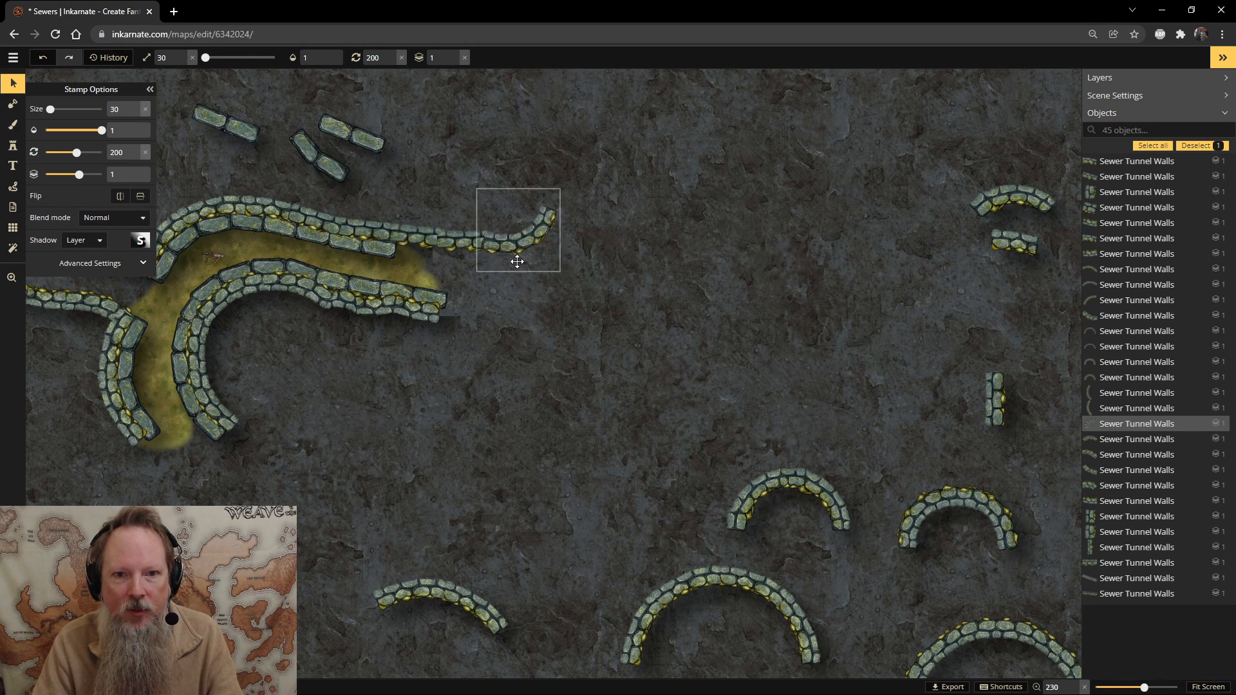
left_click_drag(536, 174, 532, 174)
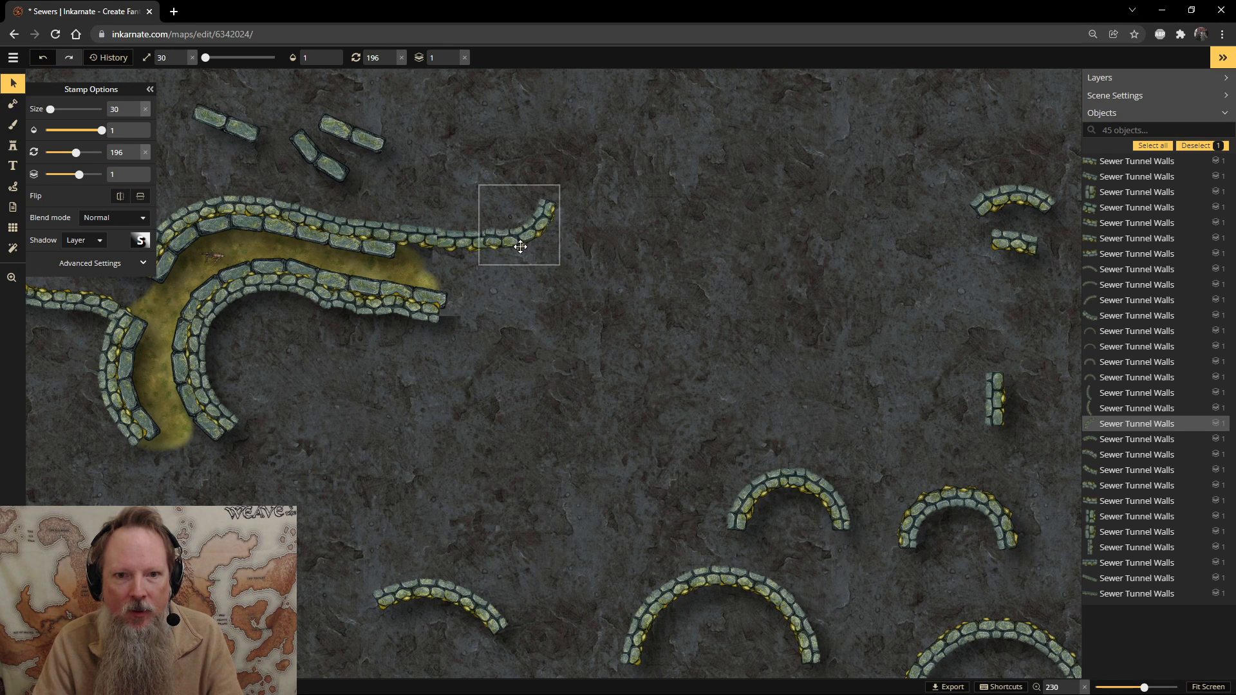
Extend the end of the tunnel's lower wall with the spare straight wall piece rotated to 269.
scroll(635, 330, "down", 3)
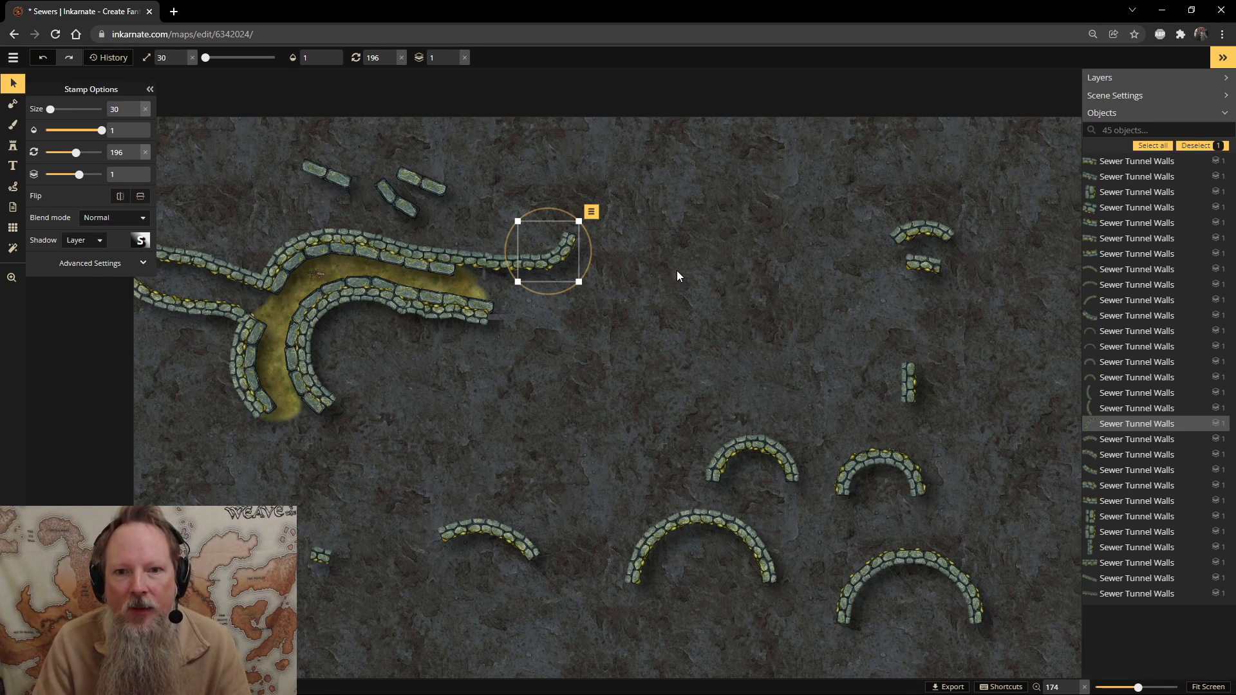
left_click(907, 378)
left_click_drag(910, 360, 503, 314)
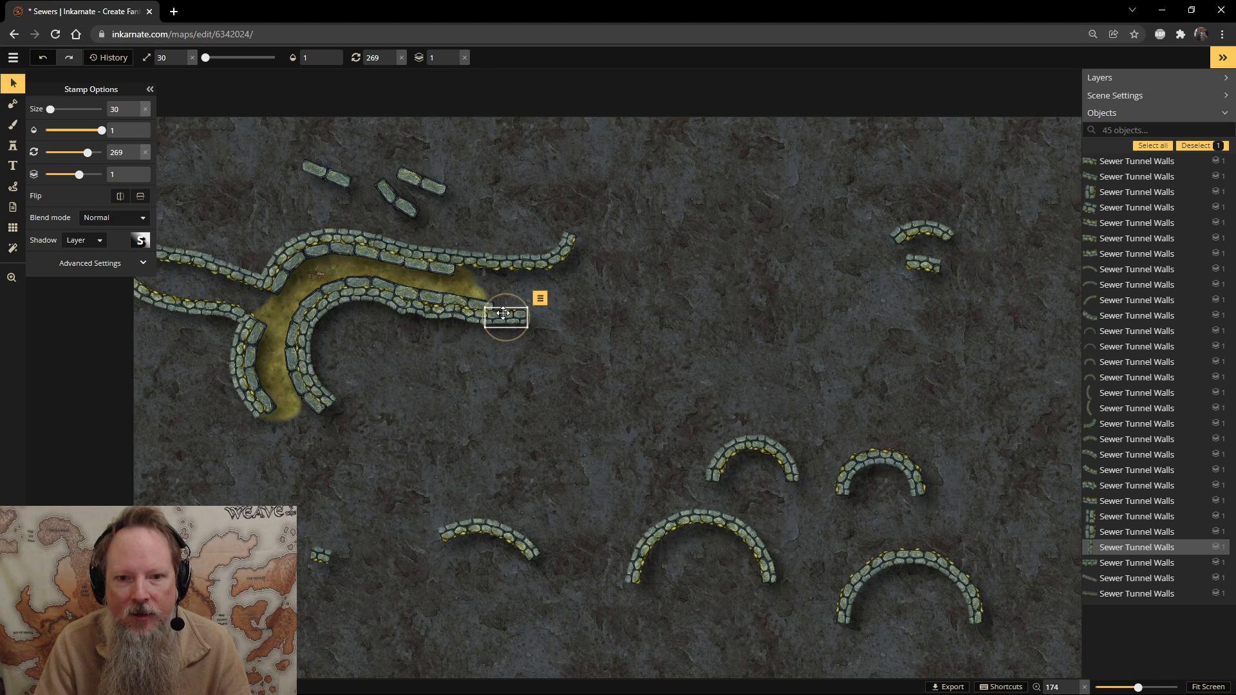
Attach the larger curved wall piece to the lower wall's end, parallel to the upper curve at a rotation of 197.
left_click(470, 525)
left_click_drag(465, 468, 554, 323)
left_click_drag(595, 249, 574, 228)
left_click(579, 366)
left_click_drag(576, 333, 584, 320)
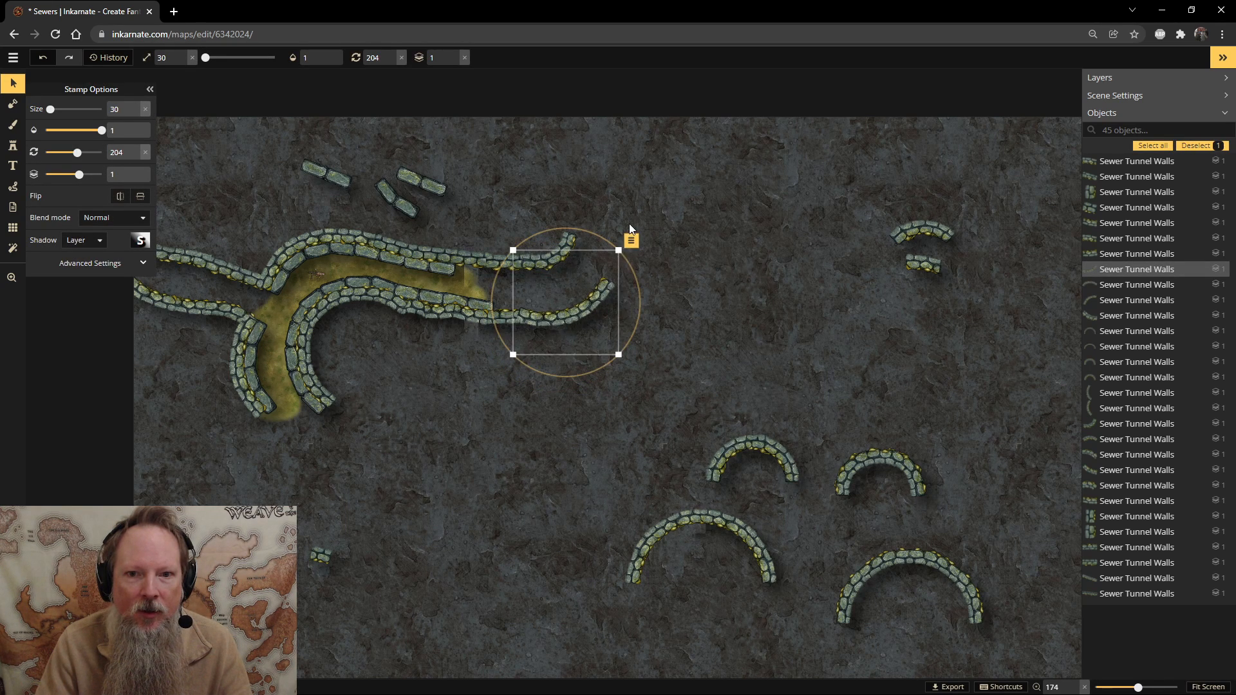
left_click_drag(606, 240, 599, 235)
left_click_drag(573, 342, 572, 347)
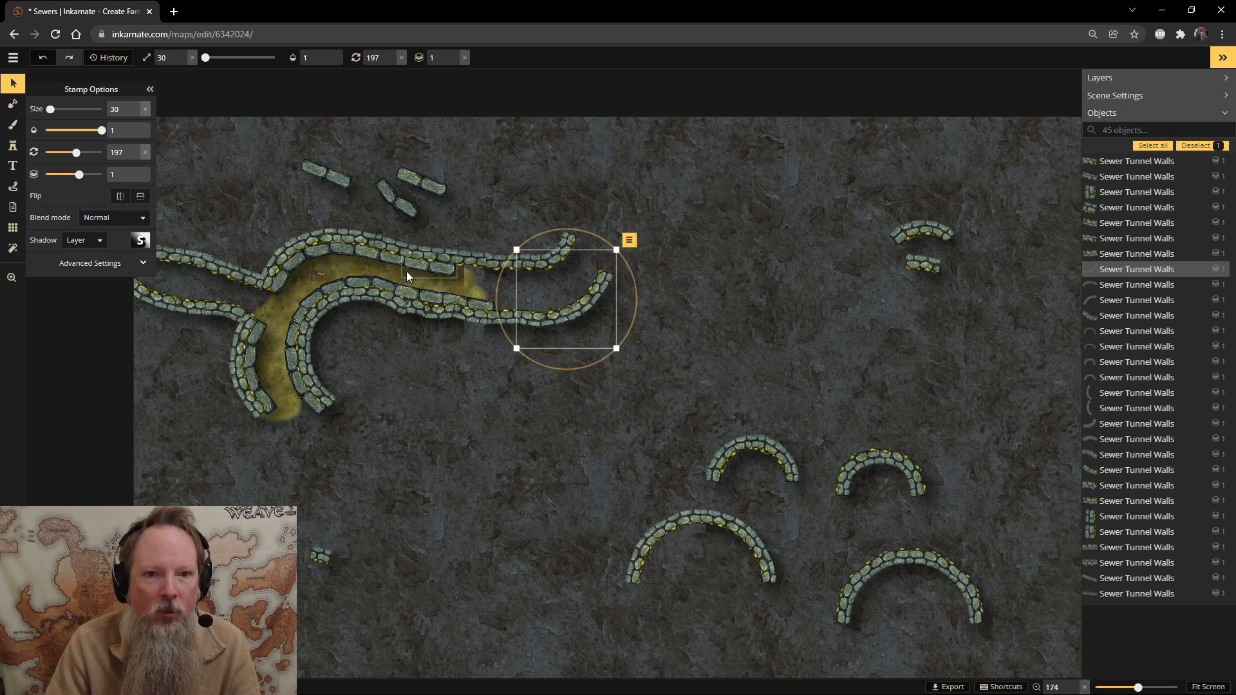
Rotate the canal edge at the end of the upper wall to 278 so it follows the wall.
left_click(439, 269)
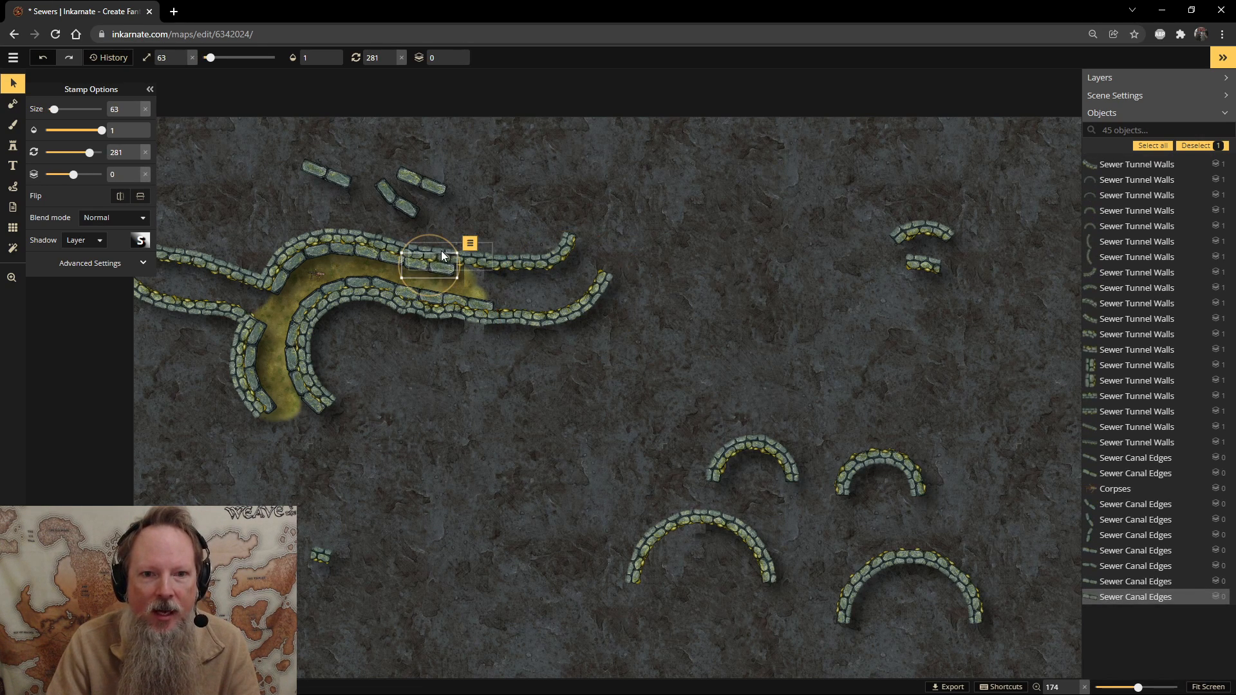
left_click_drag(444, 234, 444, 242)
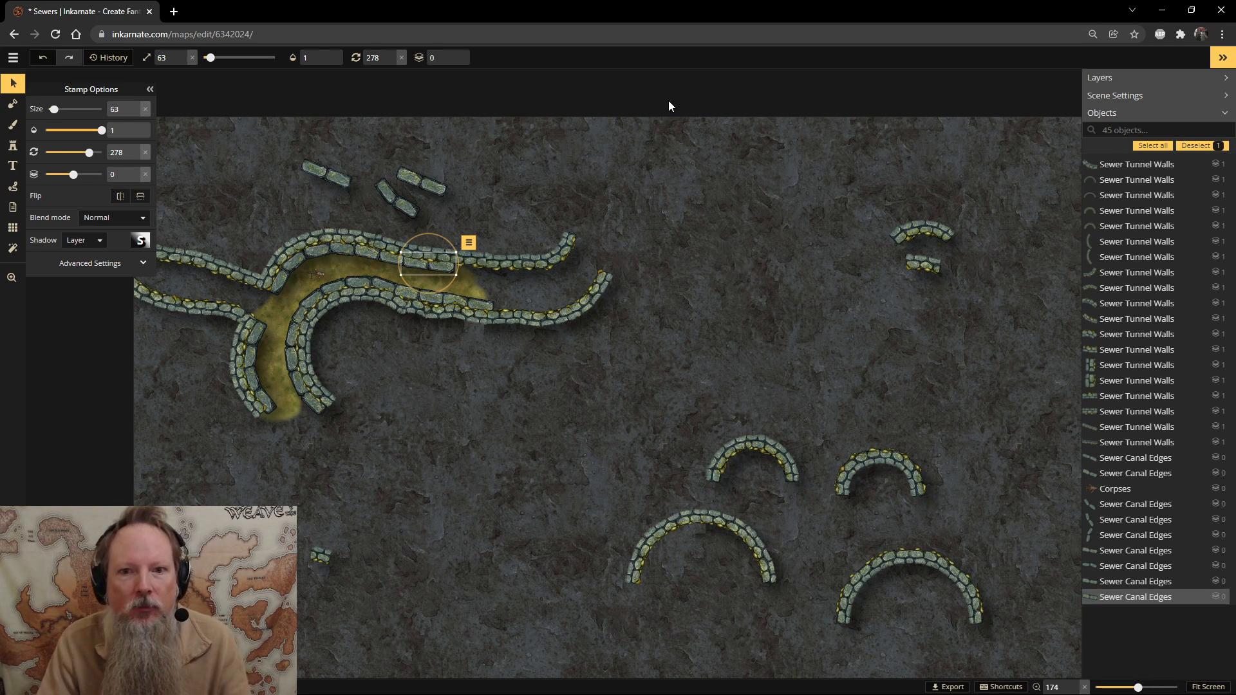
Place Sewer Tunnel Walls stamp variant 7 at size 30 on the empty floor above the tunnel's curved end.
left_click(20, 150)
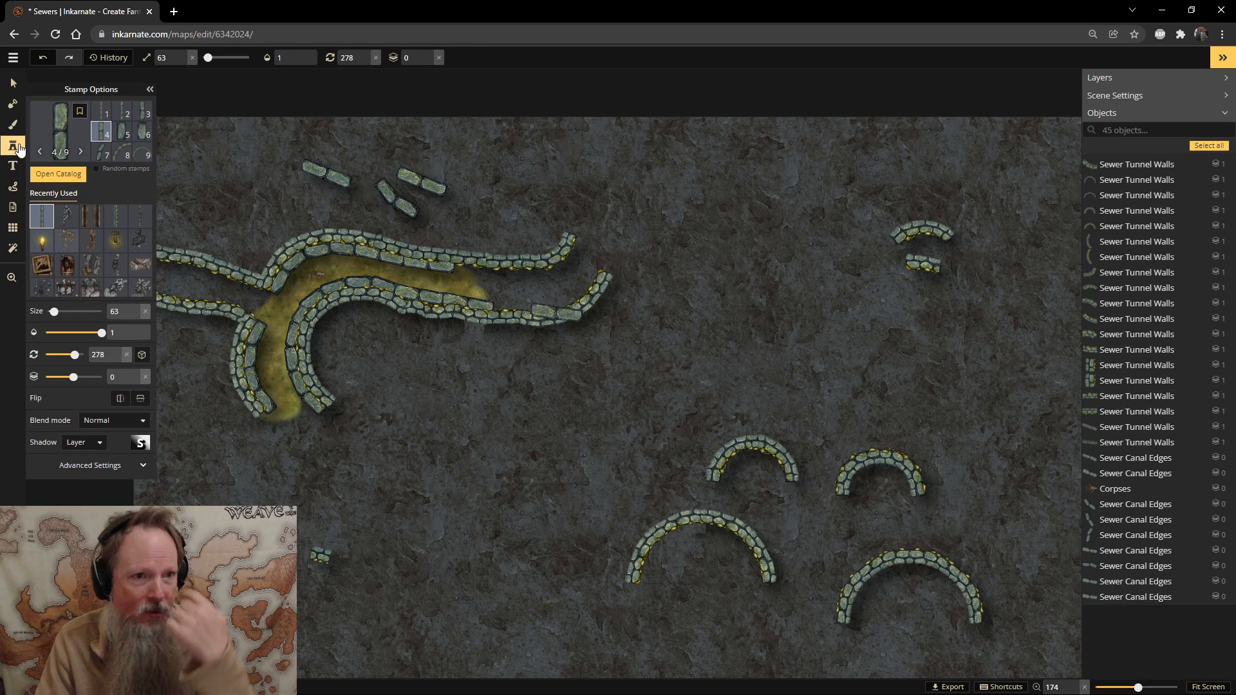
left_click(113, 225)
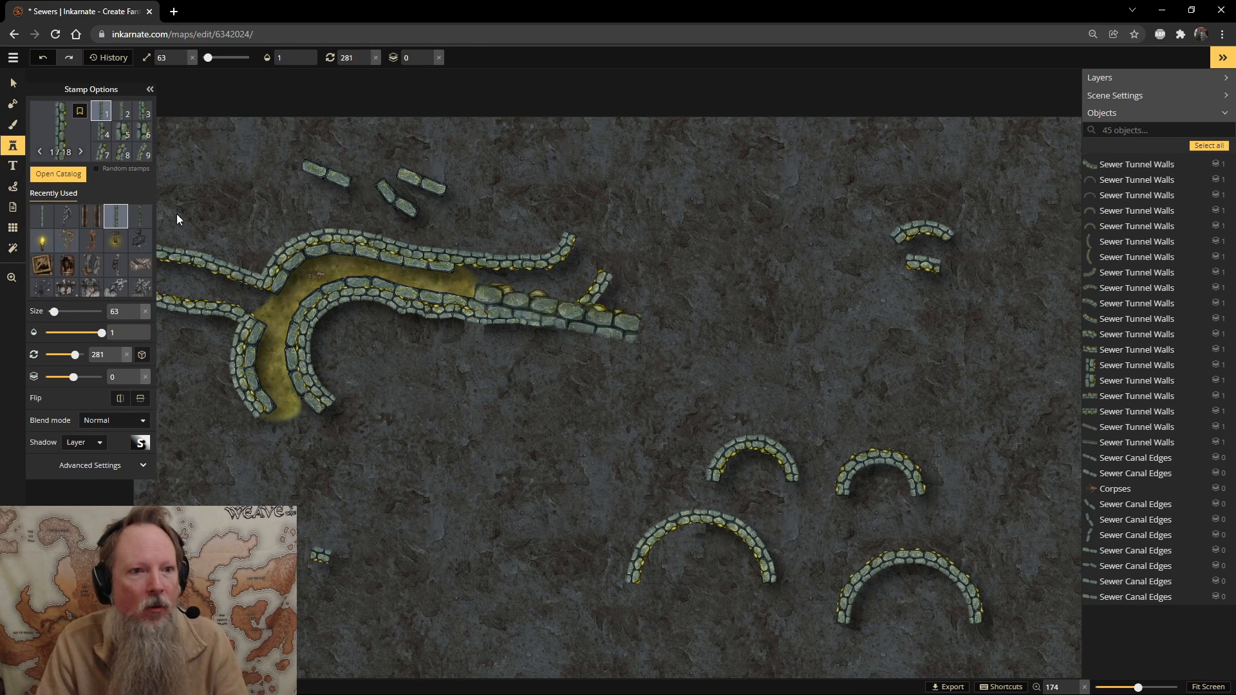
left_click(123, 133)
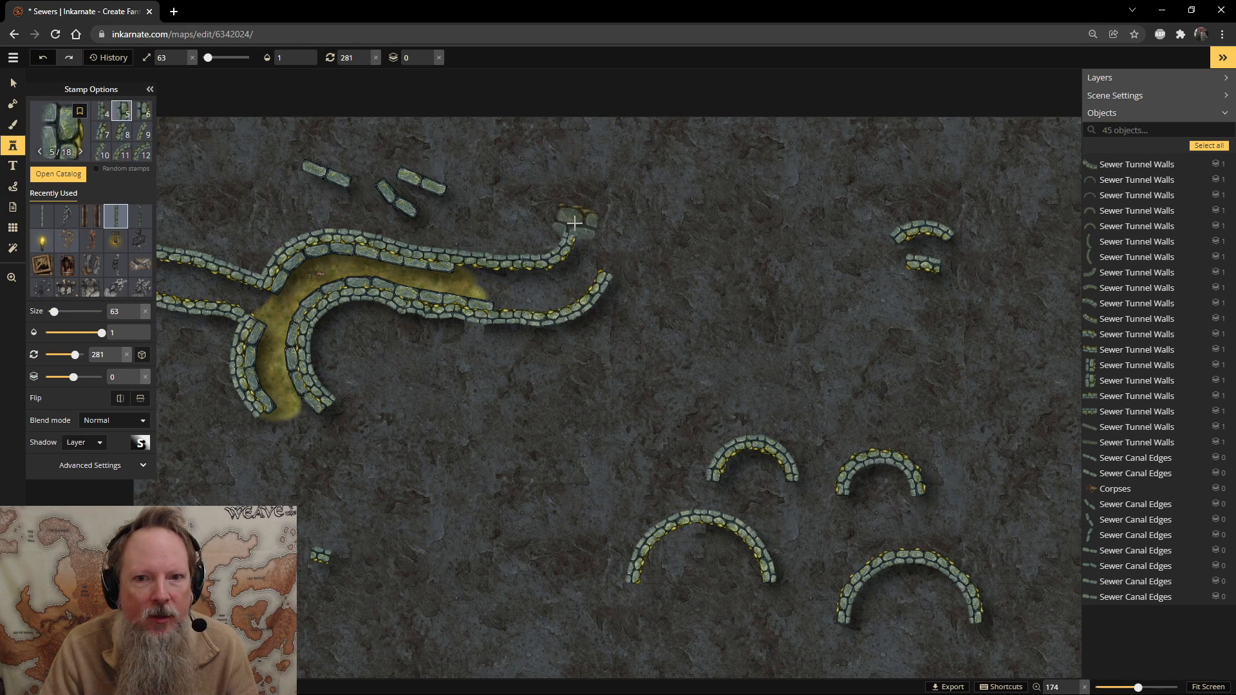
scroll(552, 169, "down", 3)
left_click(557, 311)
left_click(102, 131)
scroll(522, 182, "down", 1)
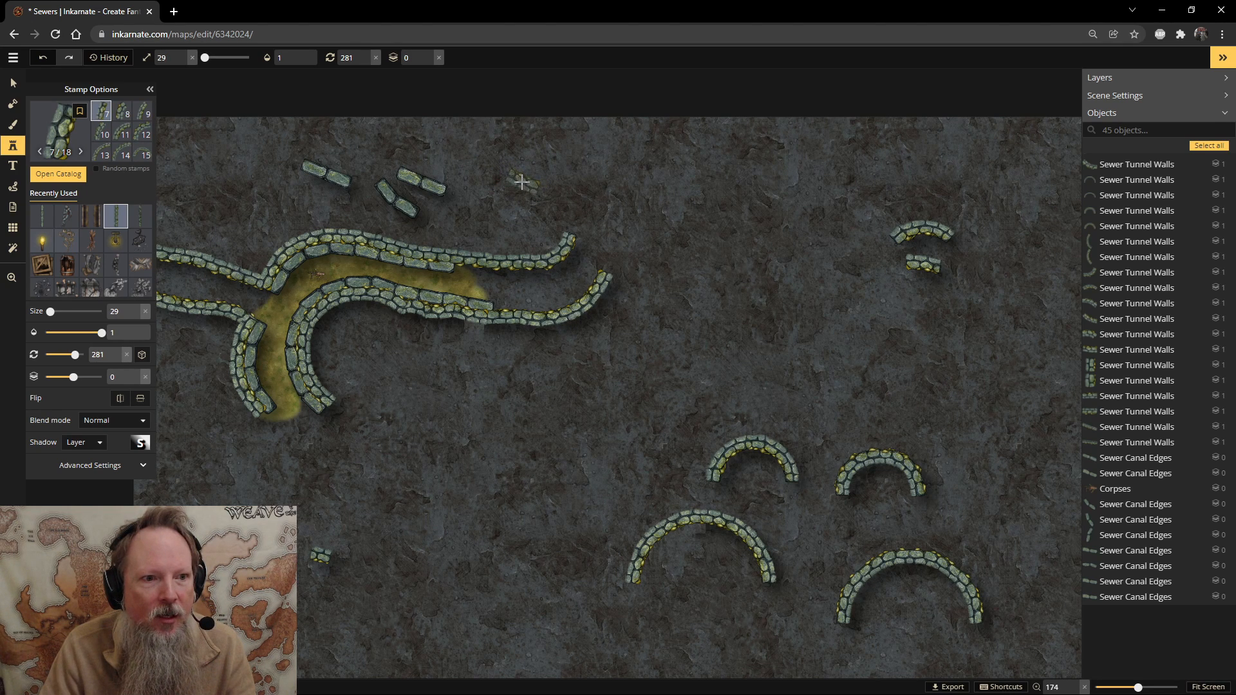
left_click(624, 190)
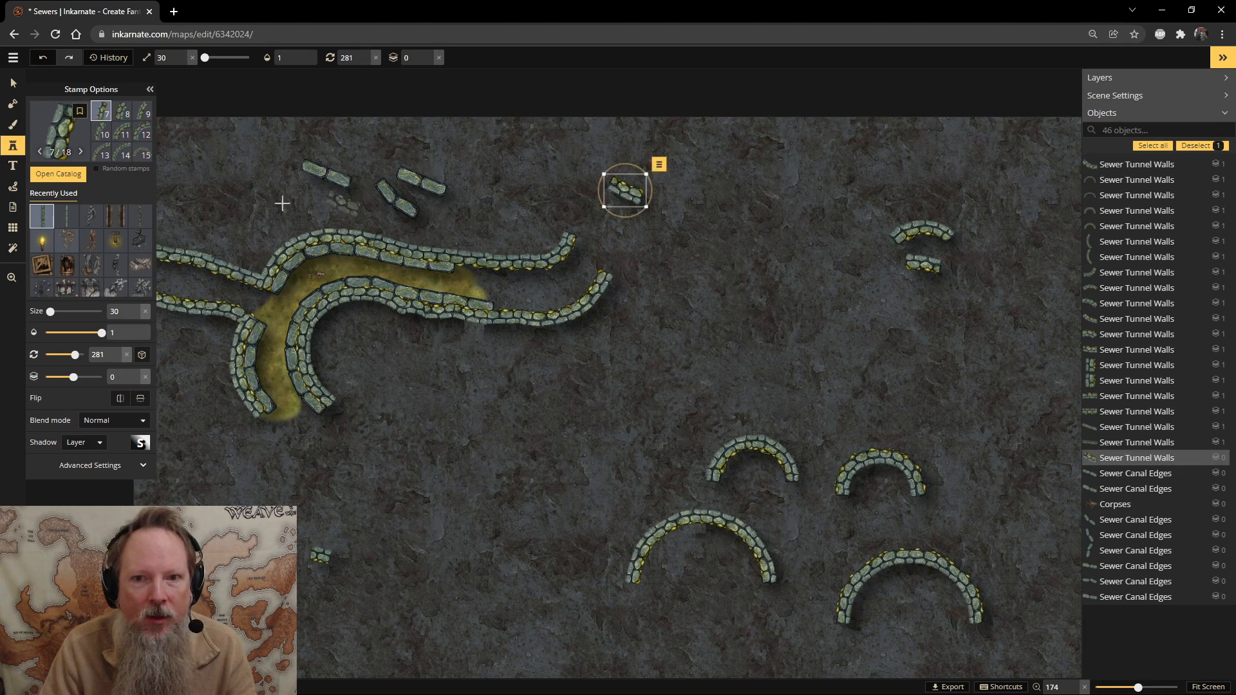
Place Sewer Tunnel Walls variant 8 beside the new wall piece and curved variant 10 lower on the open floor.
left_click(123, 115)
left_click(684, 198)
left_click(100, 138)
left_click(811, 284)
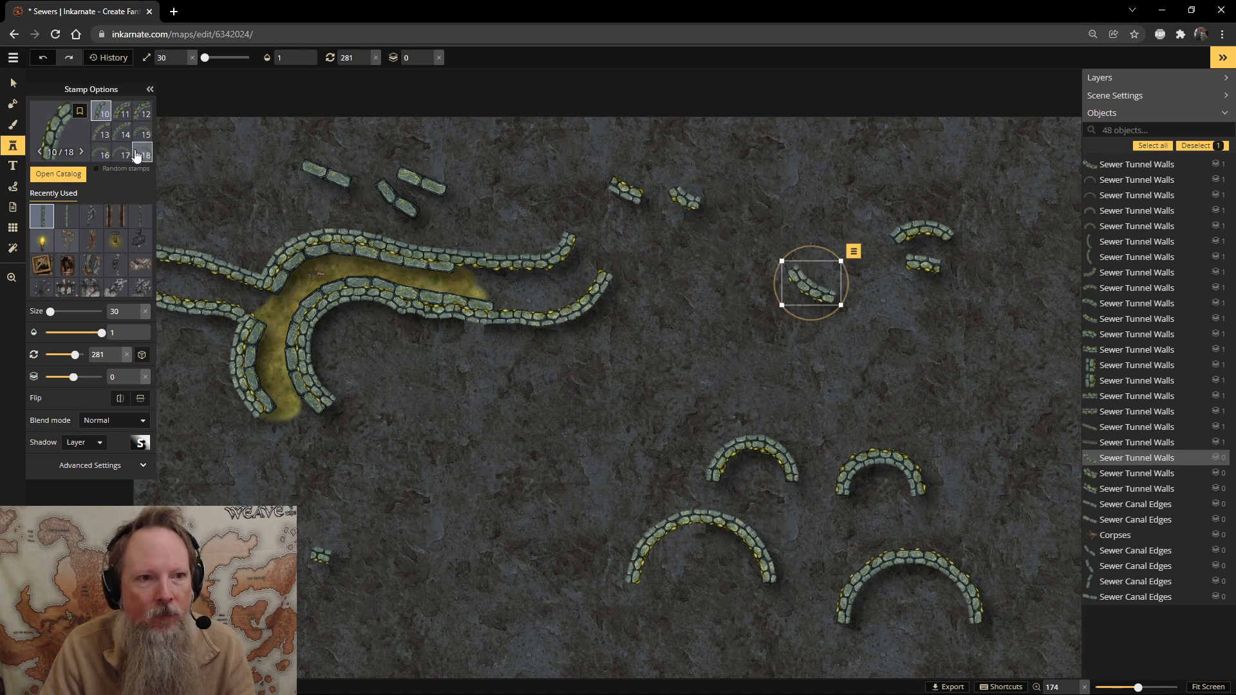
Continue the row of spare wall pieces with another Sewer Tunnel Walls variant 8 and another variant 7.
scroll(116, 135, "up", 3)
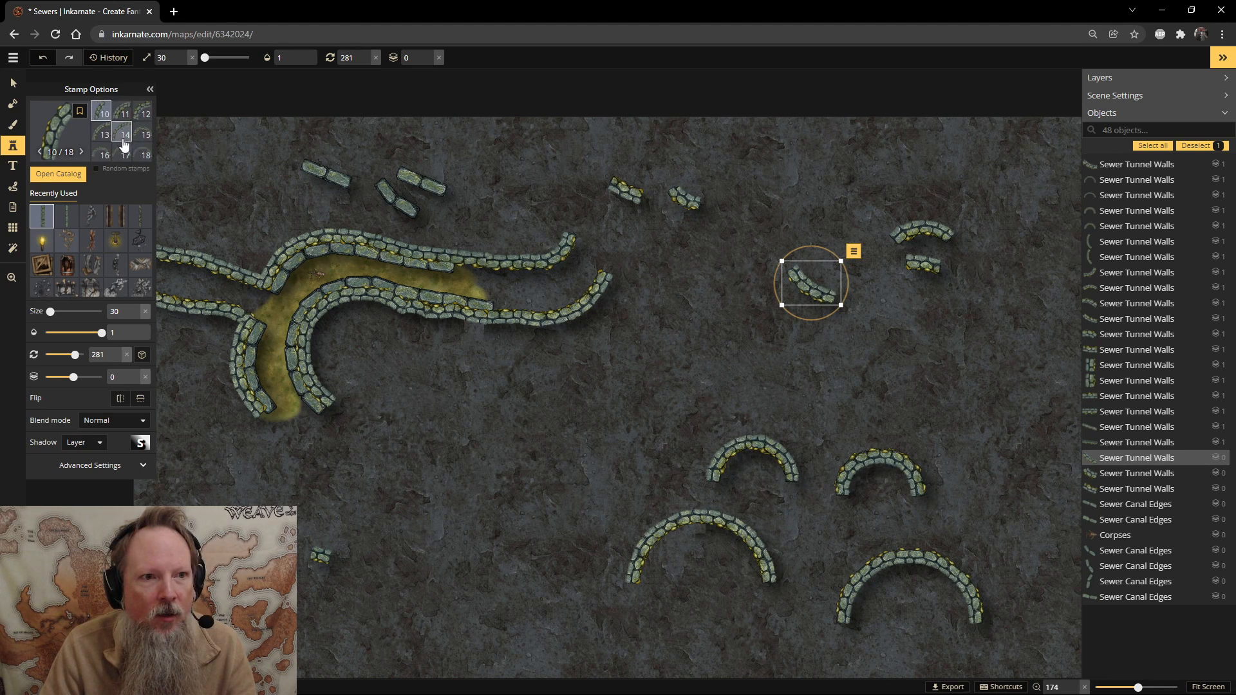
left_click(117, 155)
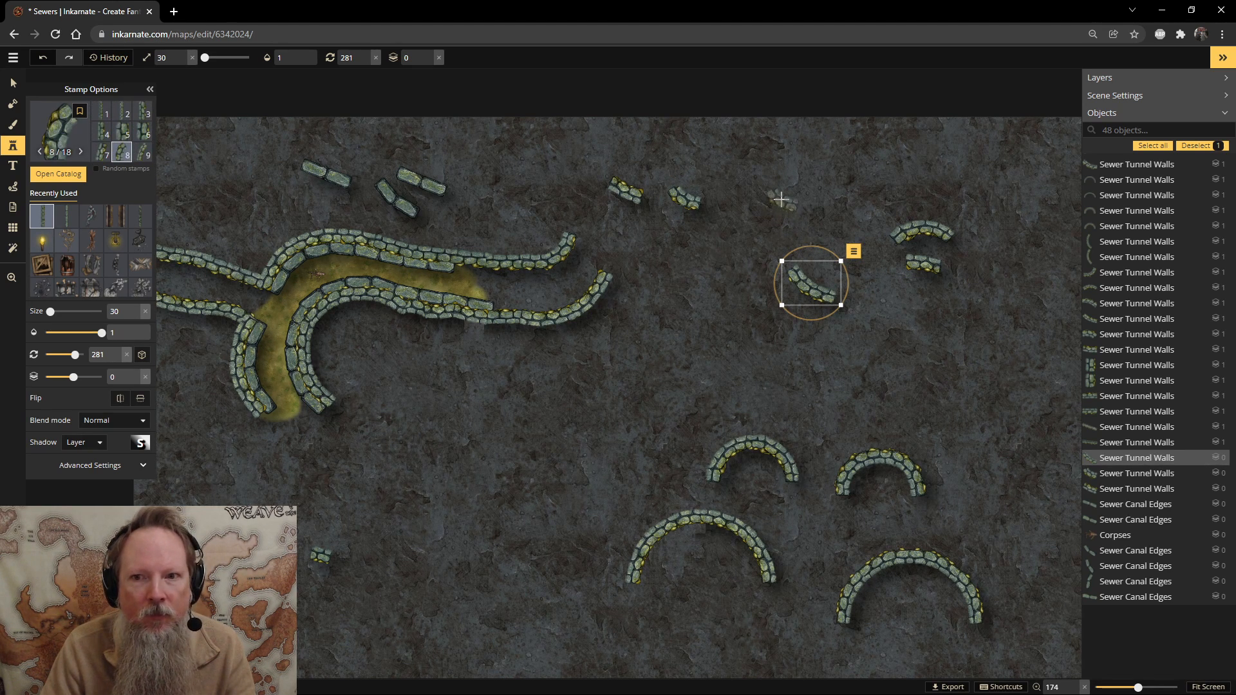
left_click(781, 200)
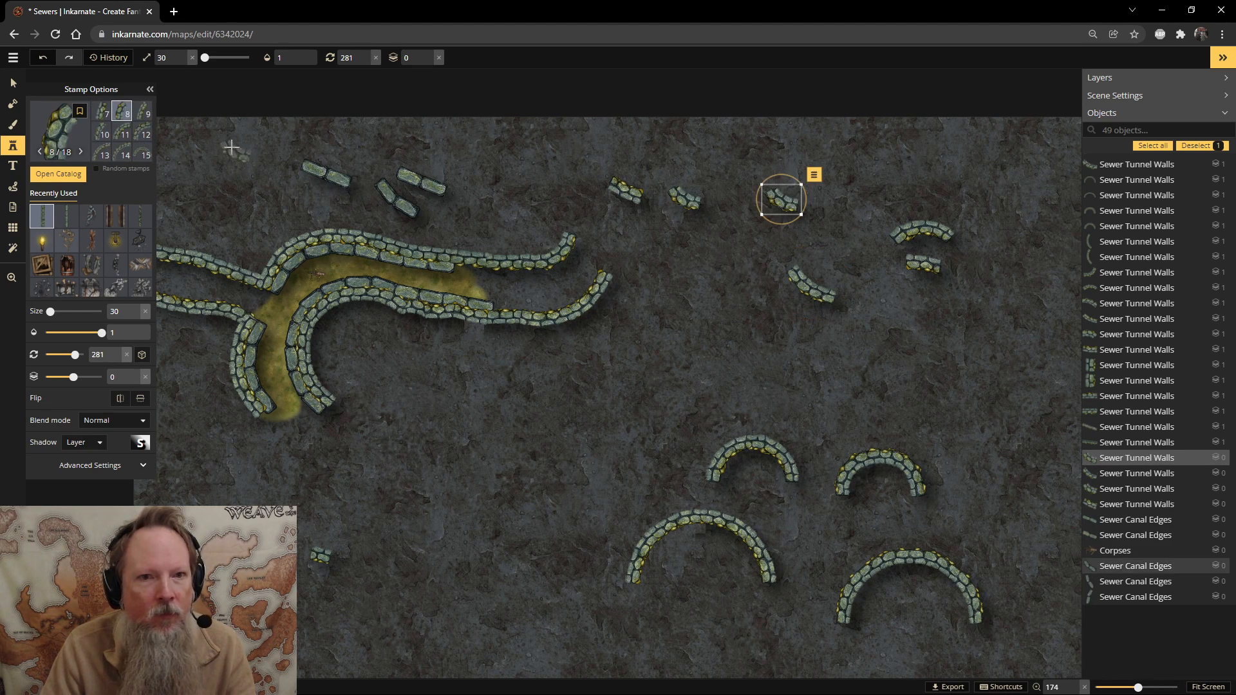
left_click(105, 114)
left_click(862, 201)
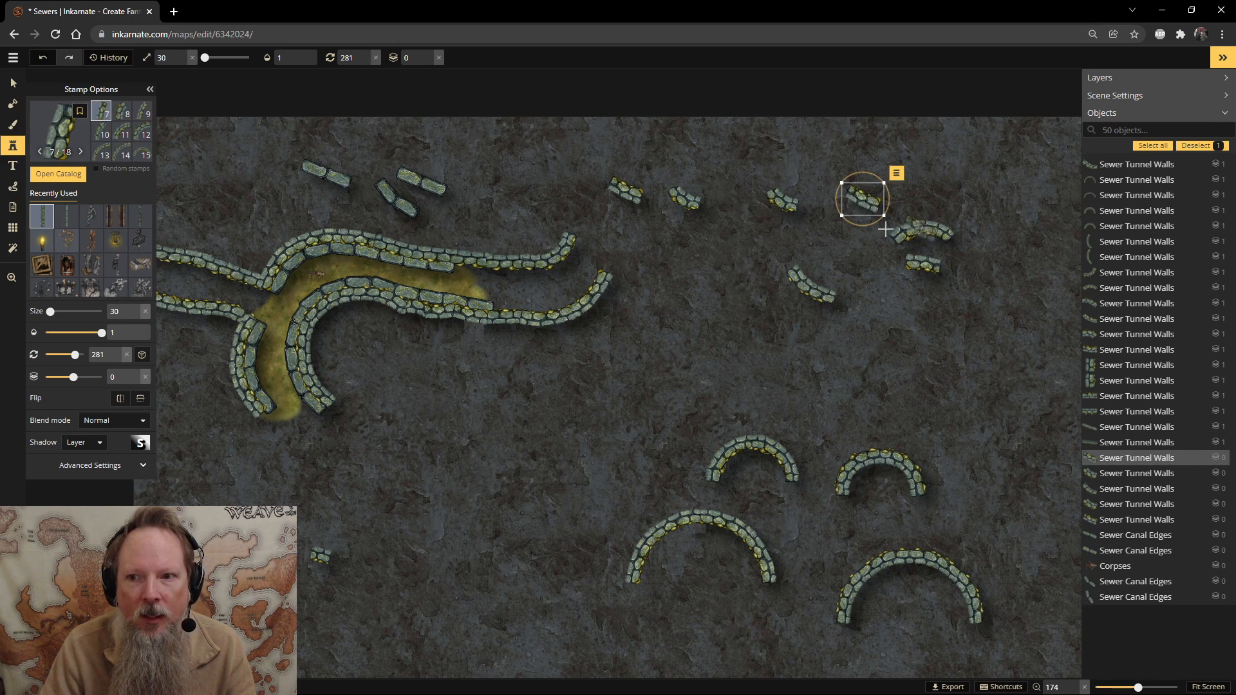
Place Sewer Tunnel Walls variants 4, 8 and 3 in a second row above the spare wall pieces.
key("Left")
key("Left")
key("Left")
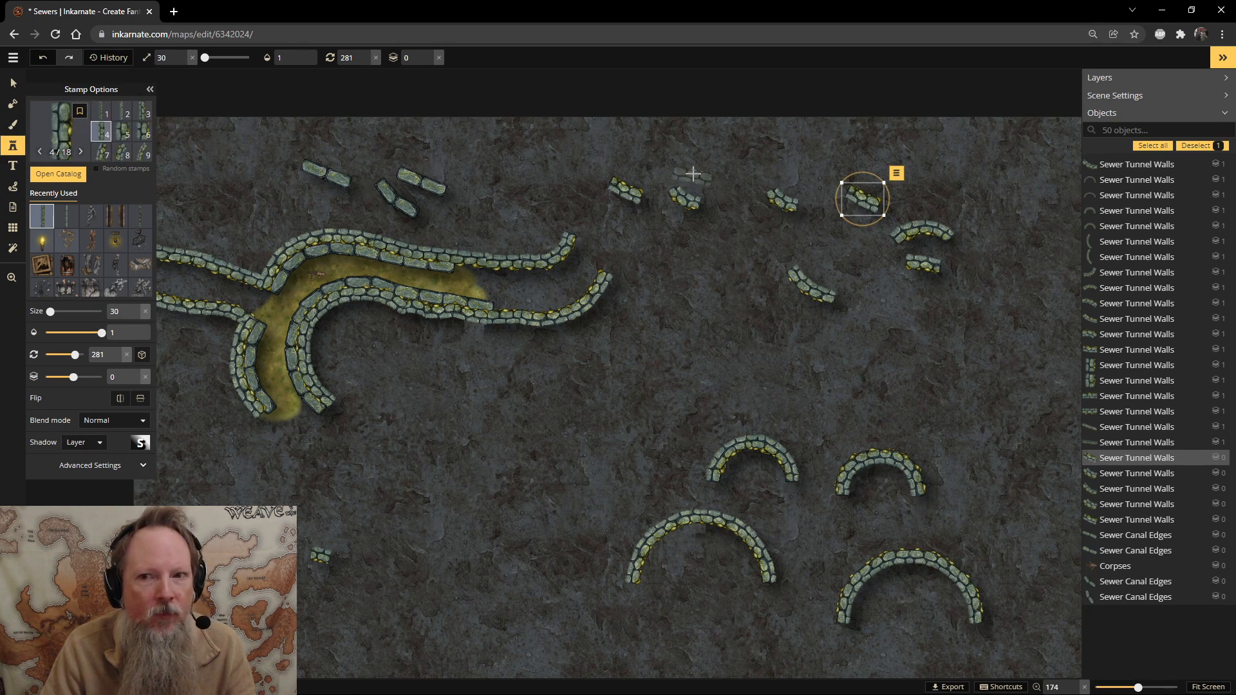
left_click(728, 161)
left_click(122, 135)
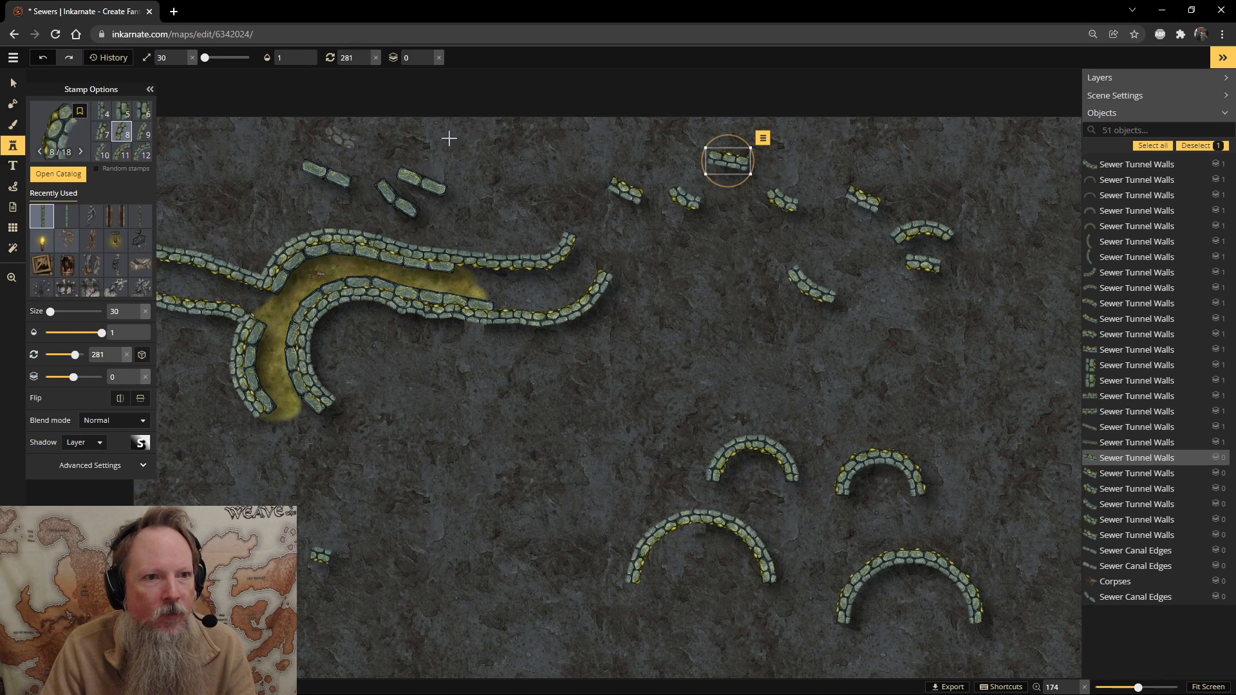
left_click(803, 155)
scroll(164, 155, "up", 1)
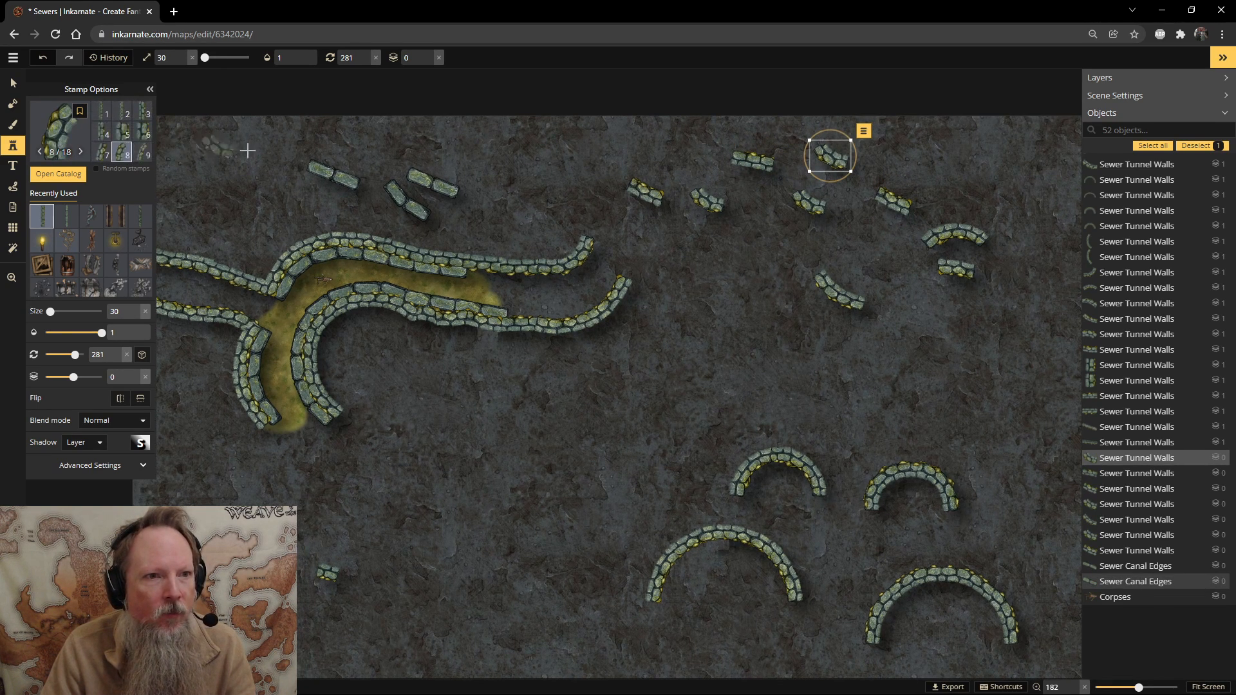
left_click(142, 111)
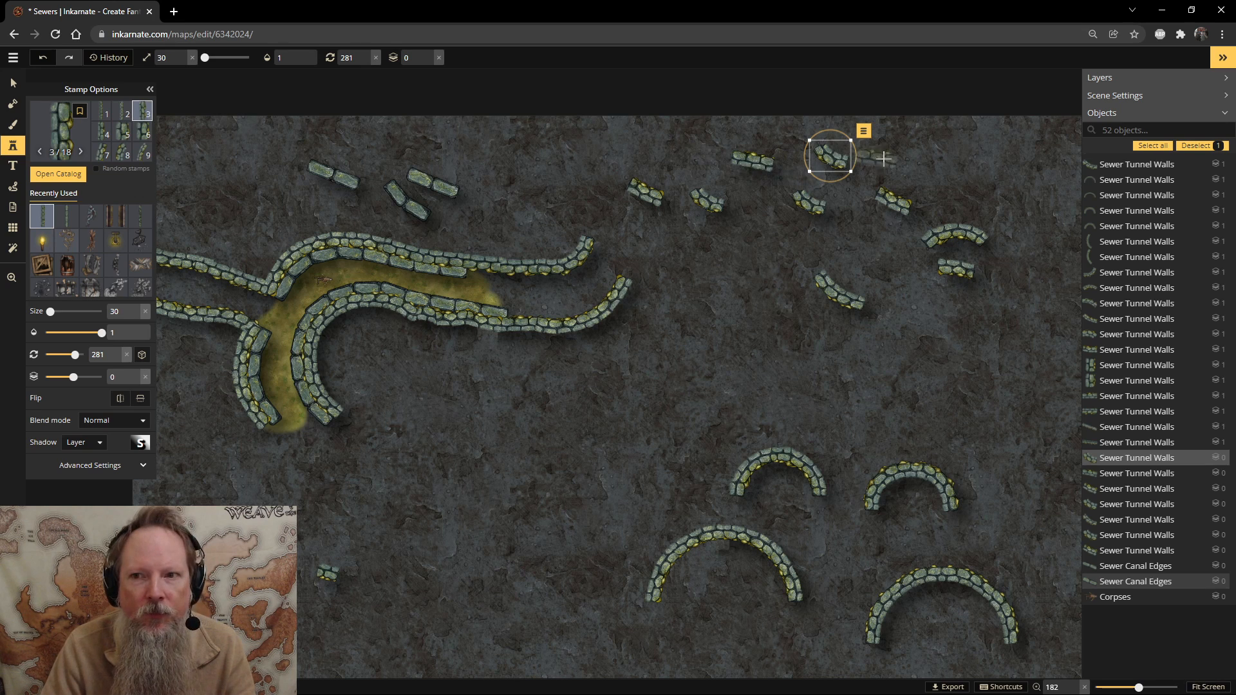
left_click(893, 156)
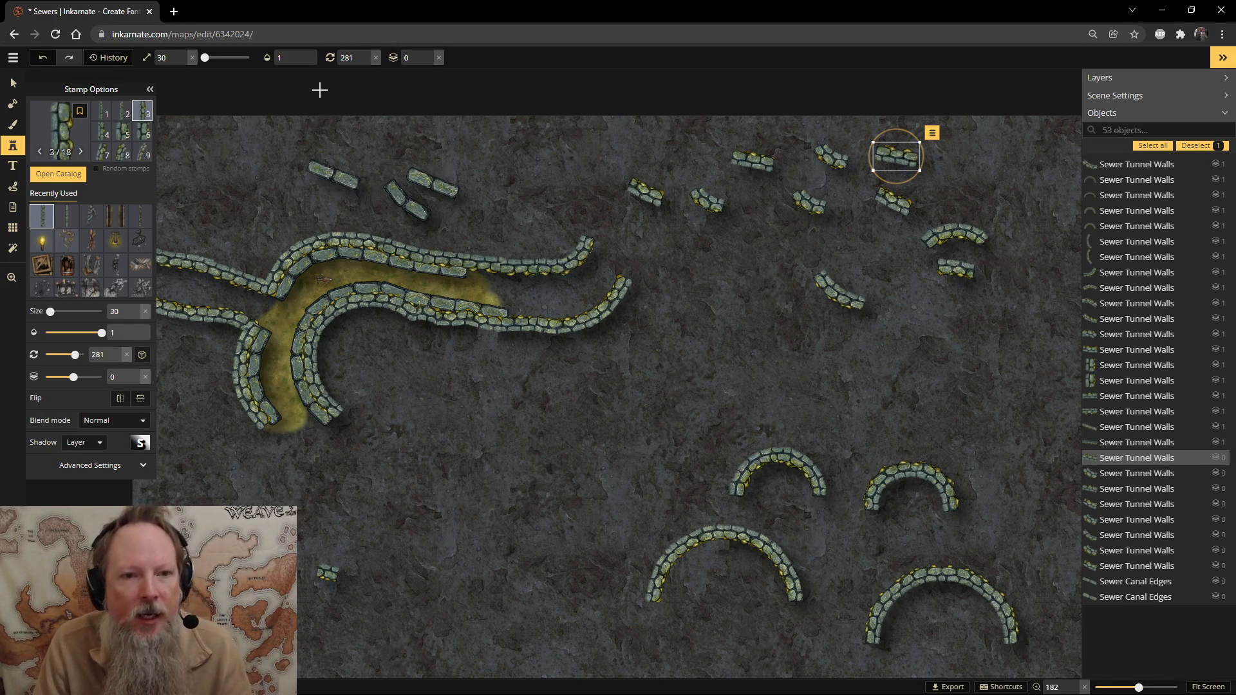
Turn the left large semicircular wall upside down and move it below the other arches.
scroll(847, 287, "down", 5)
scroll(847, 288, "up", 1)
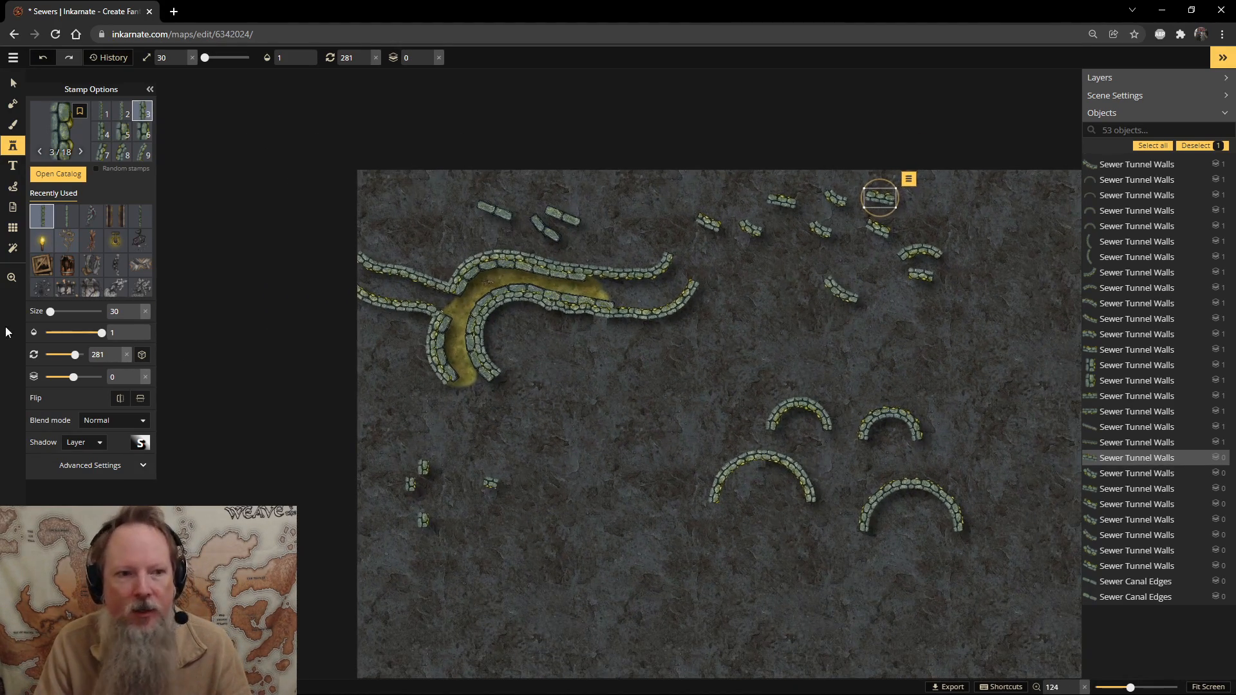
left_click(13, 83)
left_click(774, 478)
left_click_drag(766, 409, 794, 567)
left_click(910, 510)
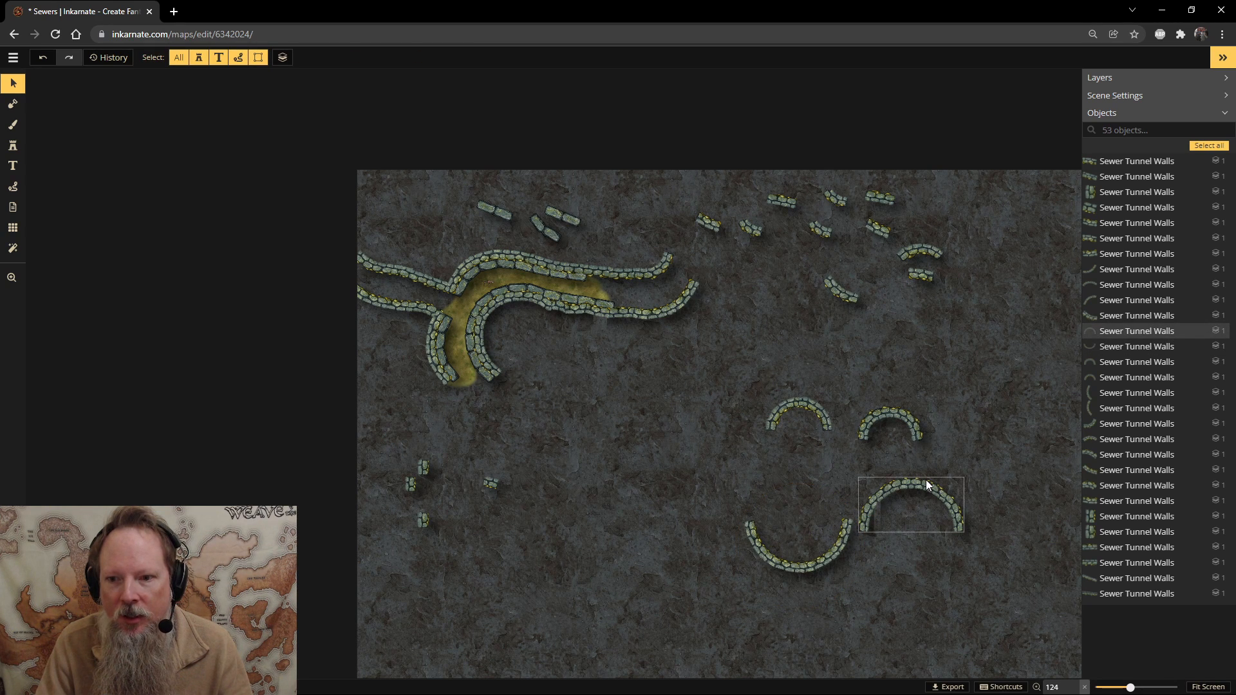
Duplicate the upside-down large semicircular wall, rotate the copy to 357° and place it above the original to outline a circle.
left_click(787, 566)
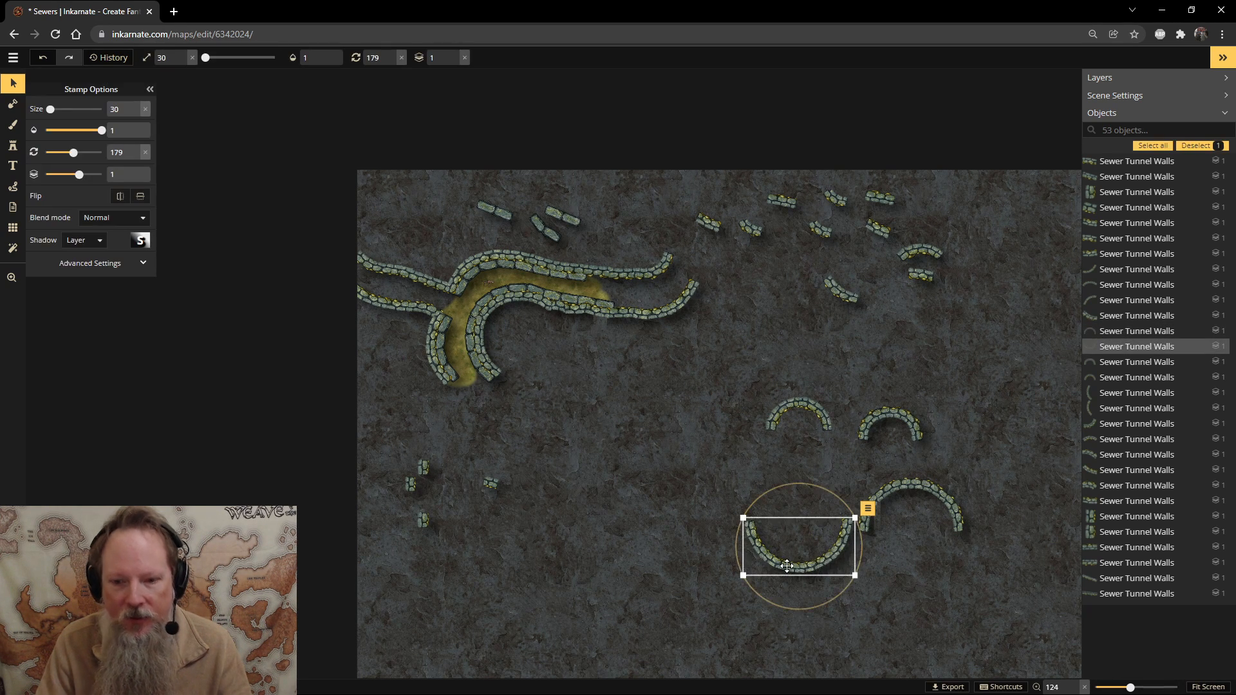
key("ctrl+c")
key("ctrl+v")
left_click_drag(732, 482, 797, 436)
left_click_drag(795, 489, 797, 470)
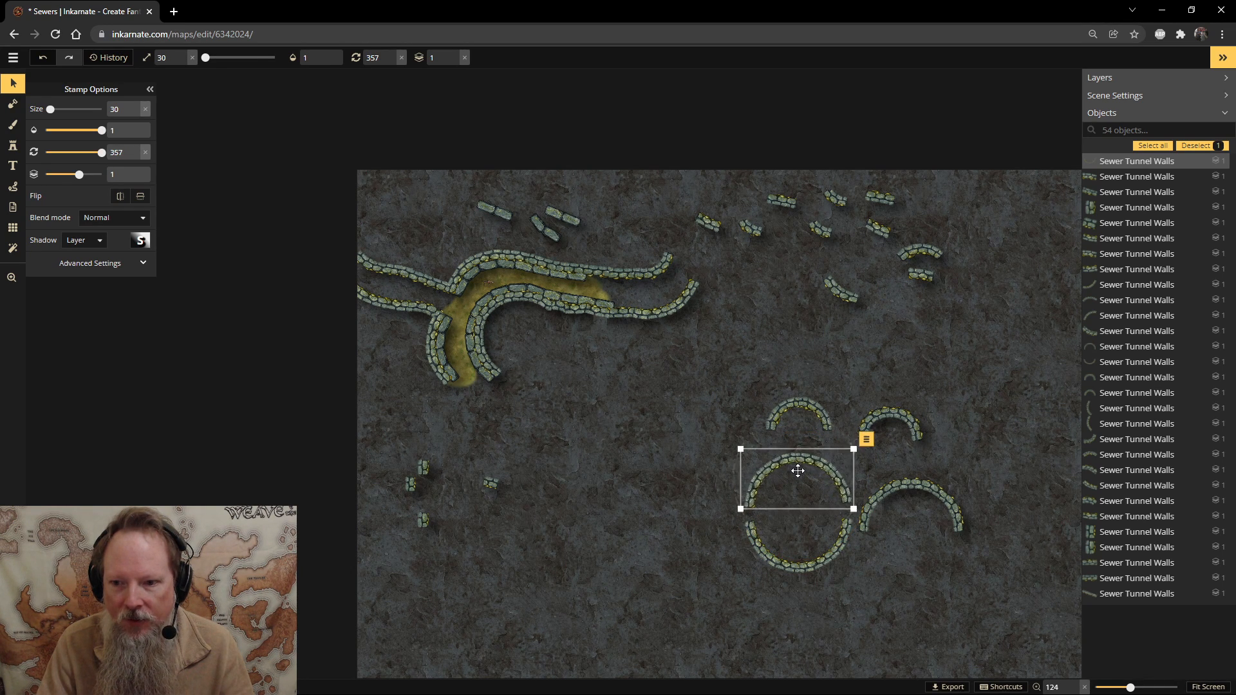
Delete the three spare arches around the wall circle.
left_click(925, 481)
key("Delete")
left_click(903, 417)
key("Delete")
left_click(801, 402)
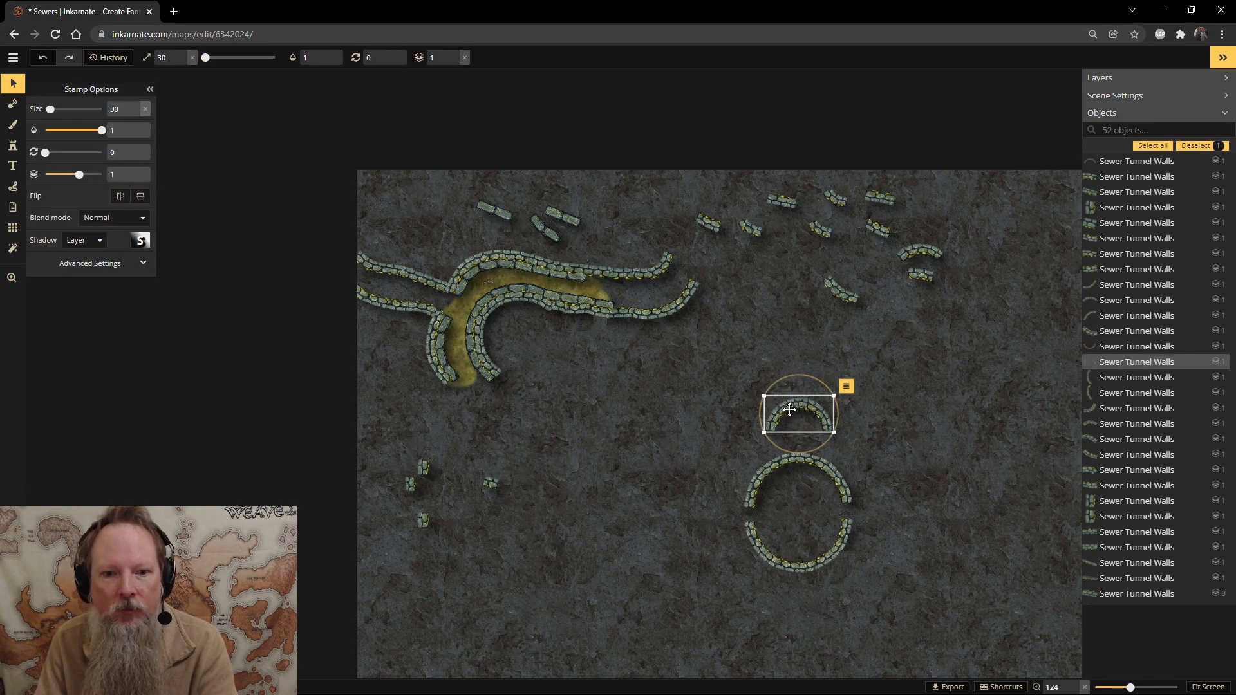
key("Delete")
Rotate the short wall piece beneath the small curved wall to 162° and fit it into the circle's right-hand gap.
scroll(864, 534, "up", 3)
left_click_drag(944, 202, 856, 491)
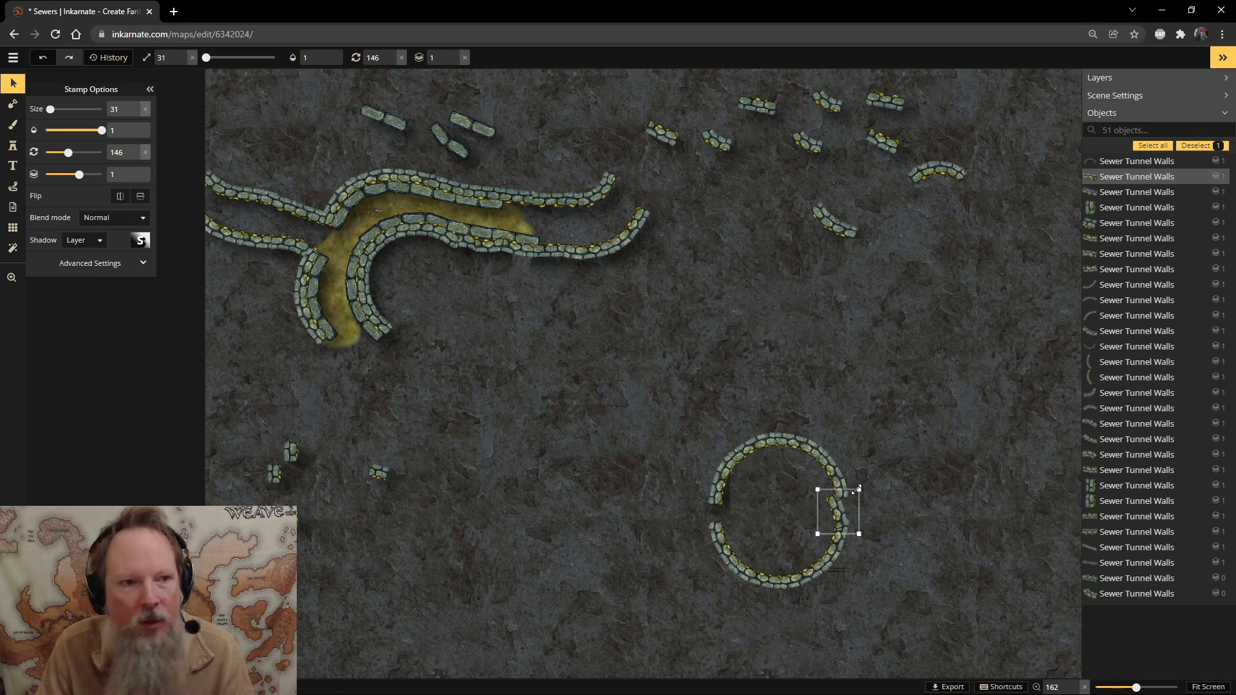
key("Escape")
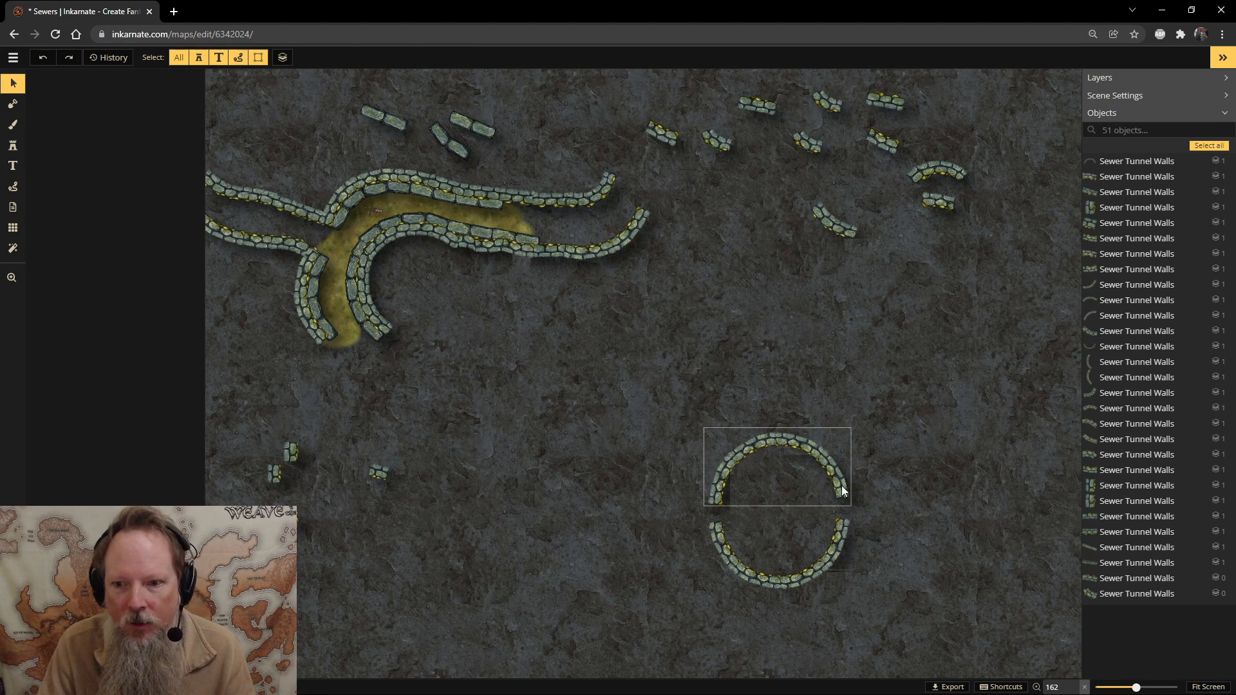
left_click(945, 201)
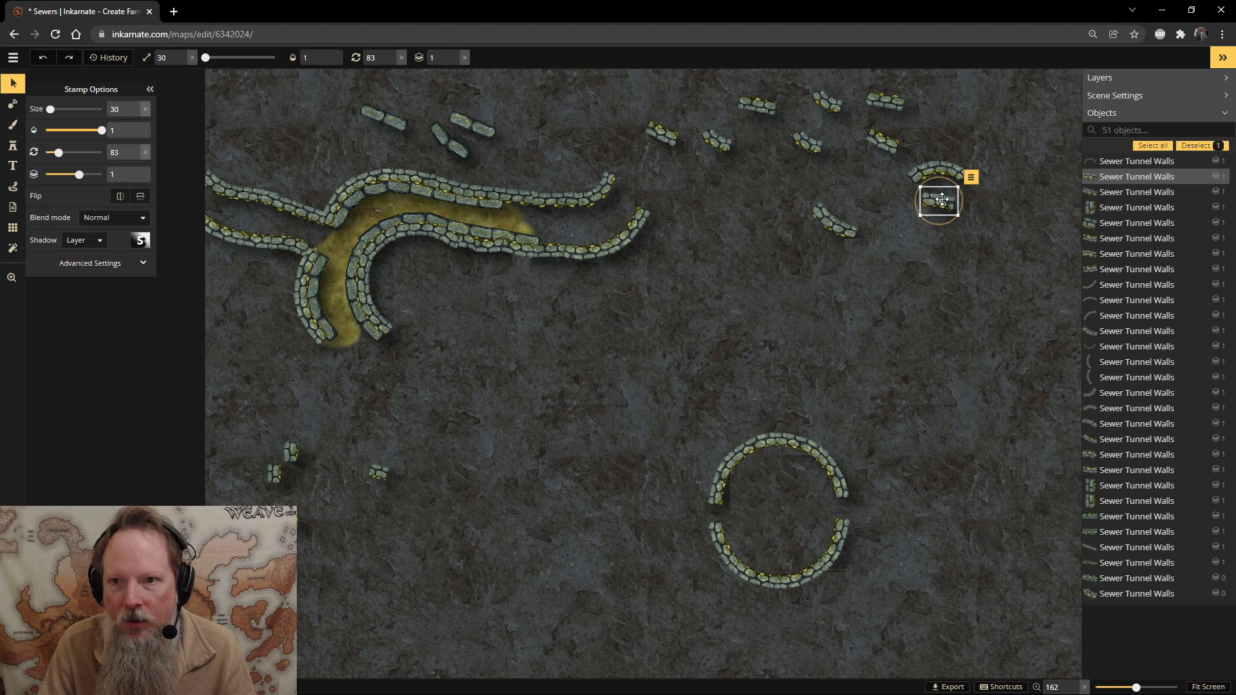
left_click_drag(958, 205, 842, 510)
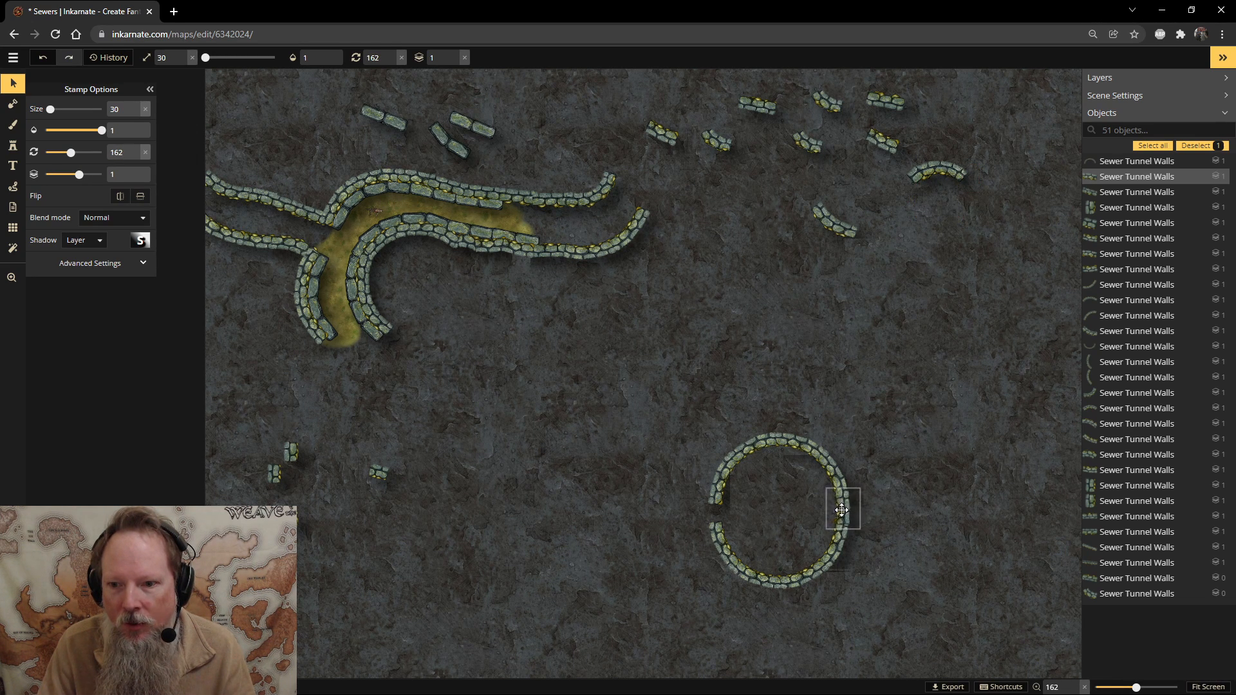
left_click(966, 438)
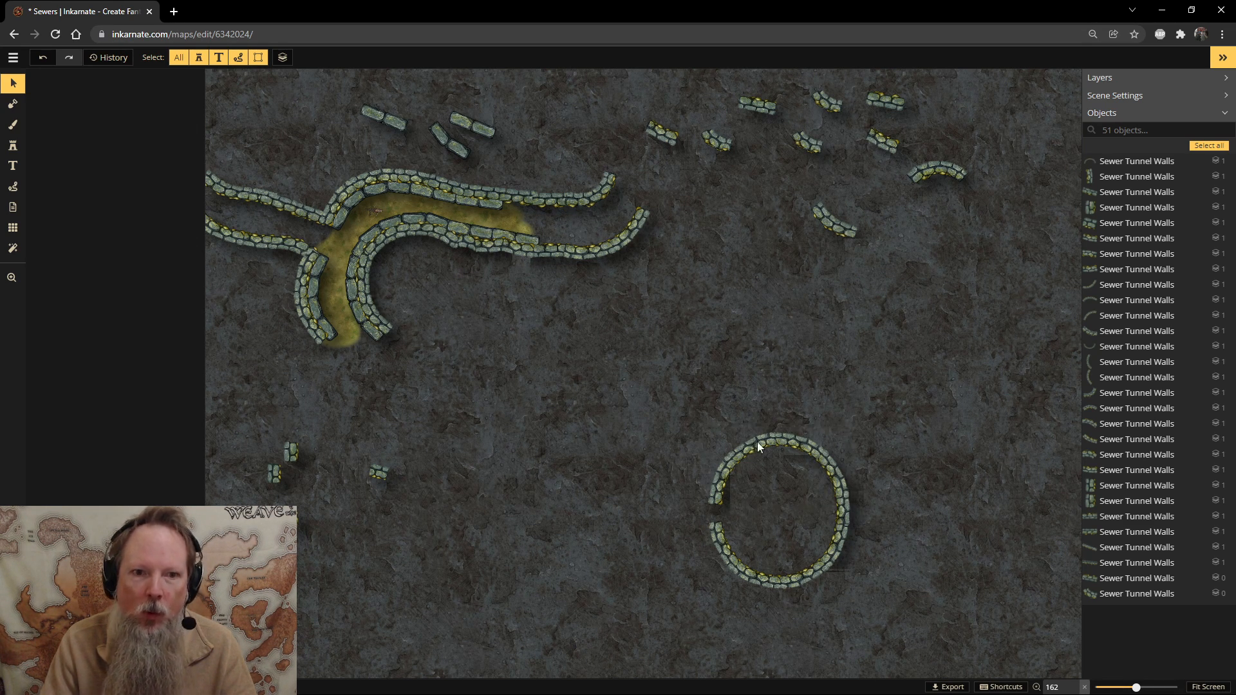
Move the wall circle to the map's lower right and gather the four small wall pieces below the spare curved wall.
left_click_drag(672, 412, 889, 615)
left_click_drag(808, 434, 1006, 494)
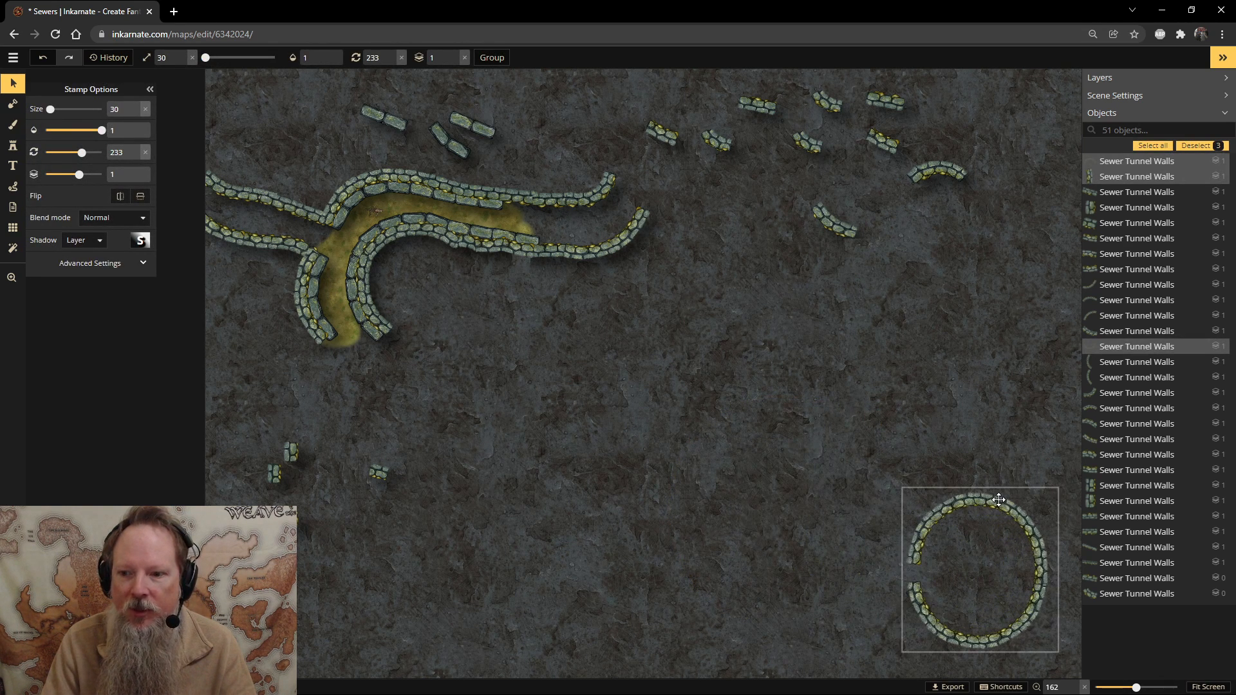
left_click(380, 474)
left_click(287, 461, "shift")
left_click(297, 527)
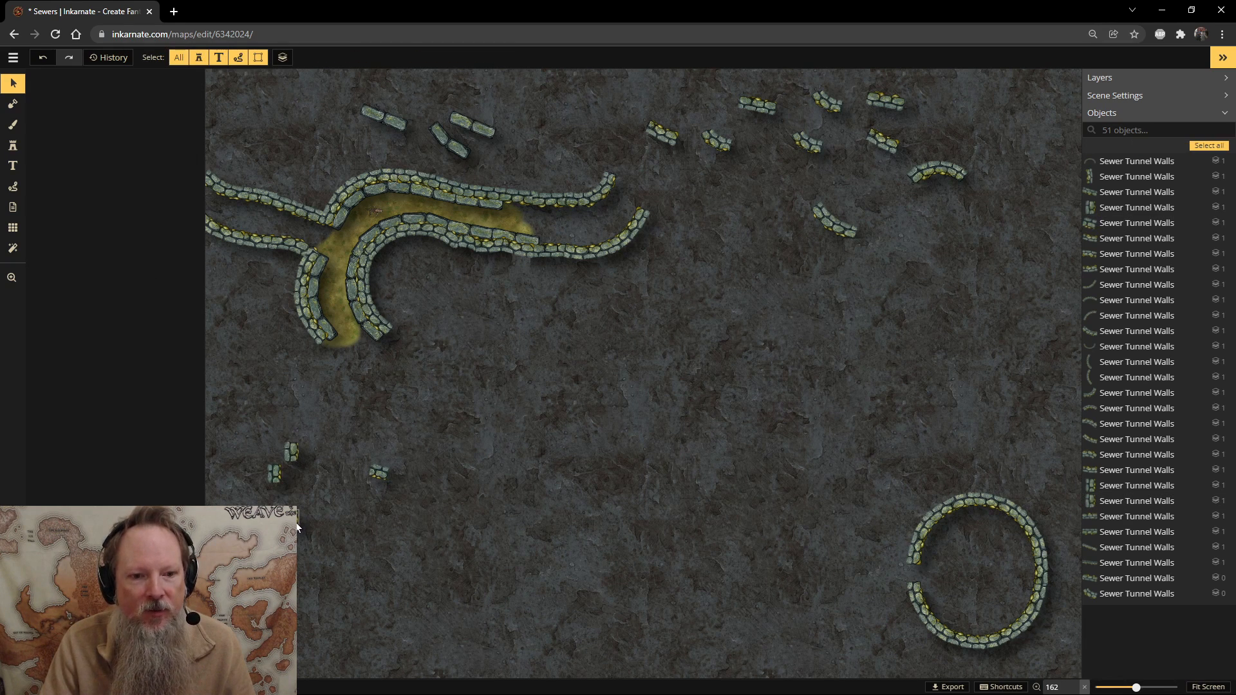
left_click_drag(399, 510, 957, 215)
left_click_drag(302, 525, 934, 266)
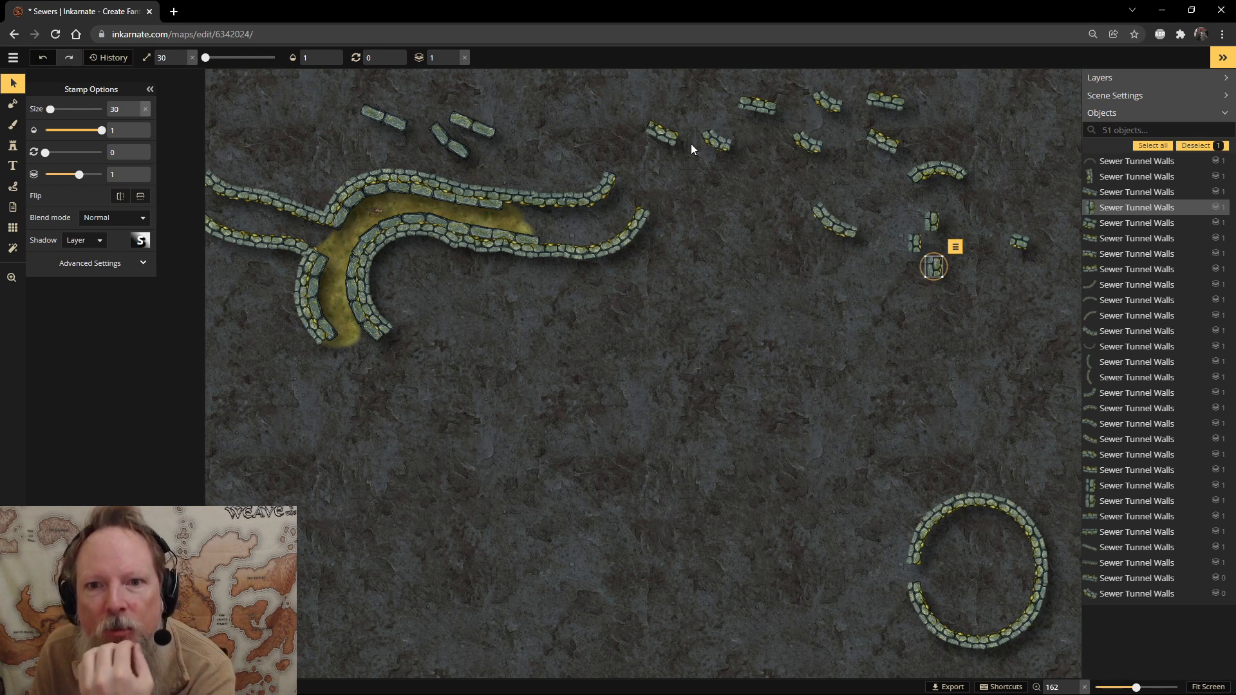
Attach a spare wall piece rotated to 30° to the upper tunnel wall's right end and extend it with a copy at 43°.
left_click(667, 138)
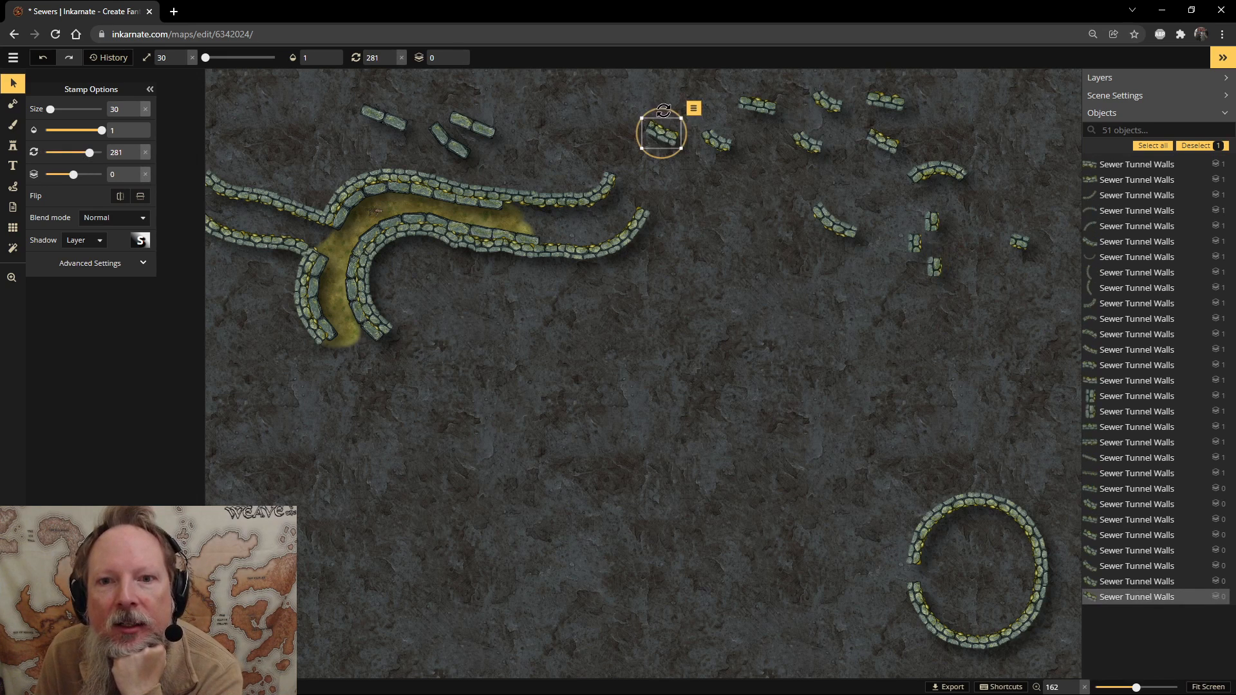
left_click(653, 110)
left_click(652, 129)
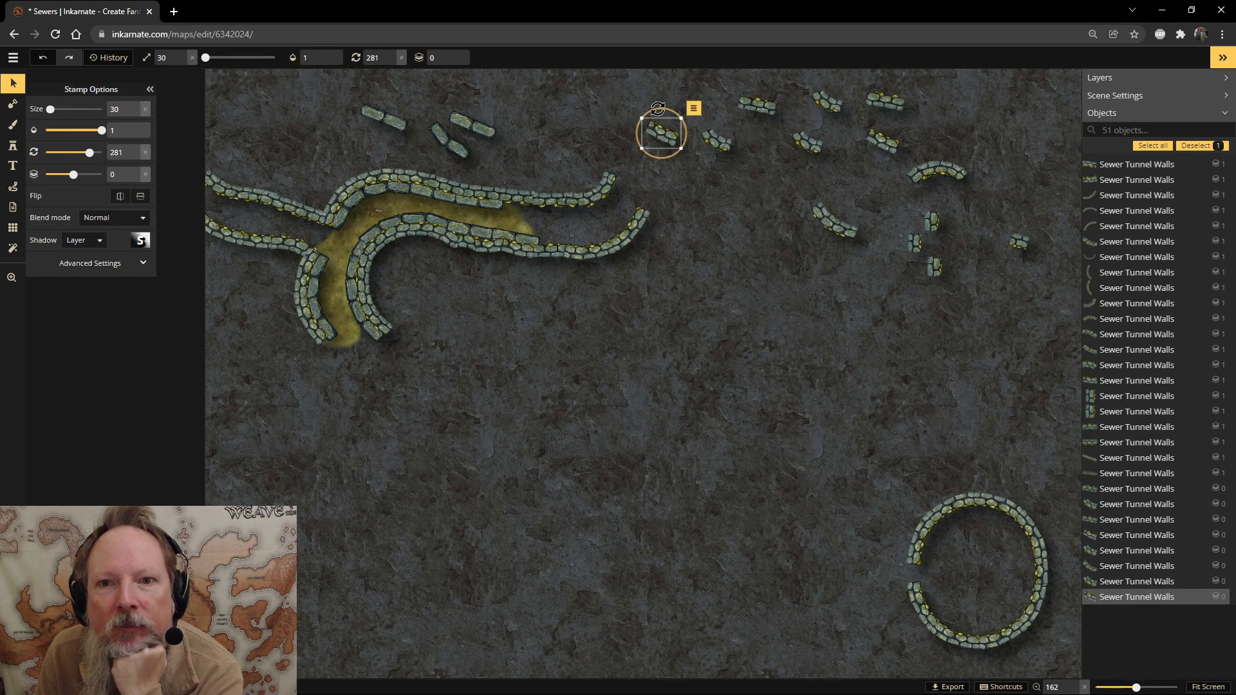
left_click_drag(711, 160, 622, 155)
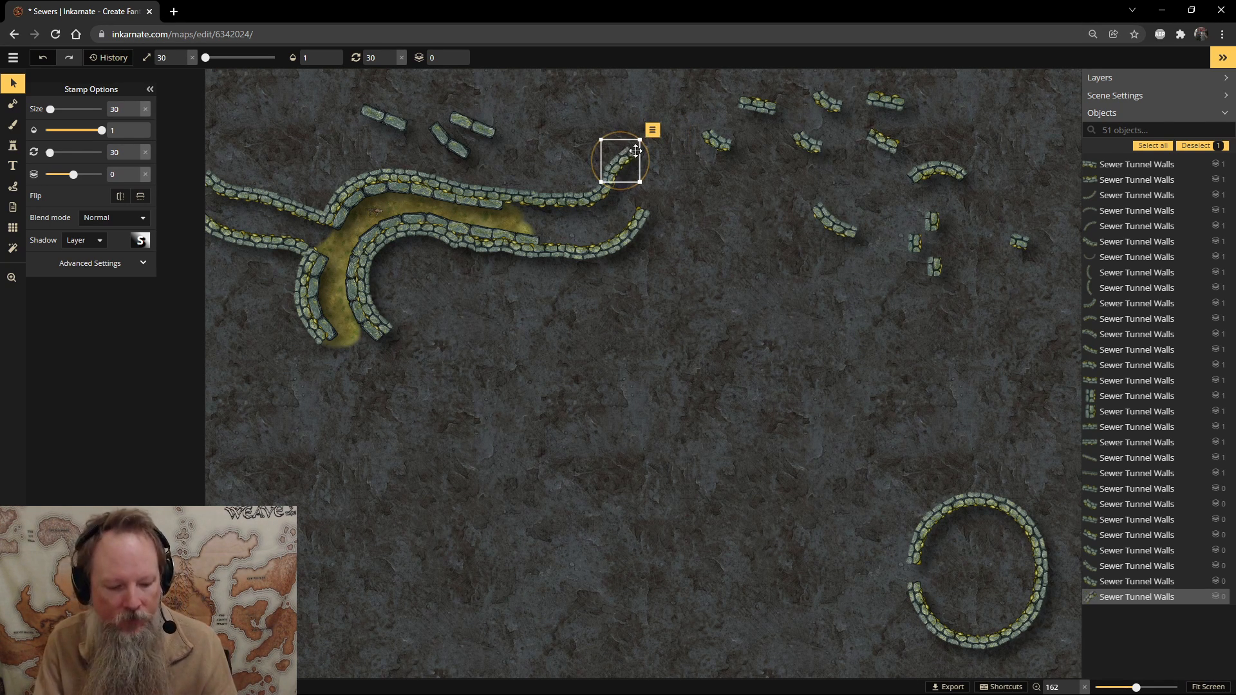
key("ctrl+c")
key("ctrl+v")
left_click_drag(680, 148, 652, 114)
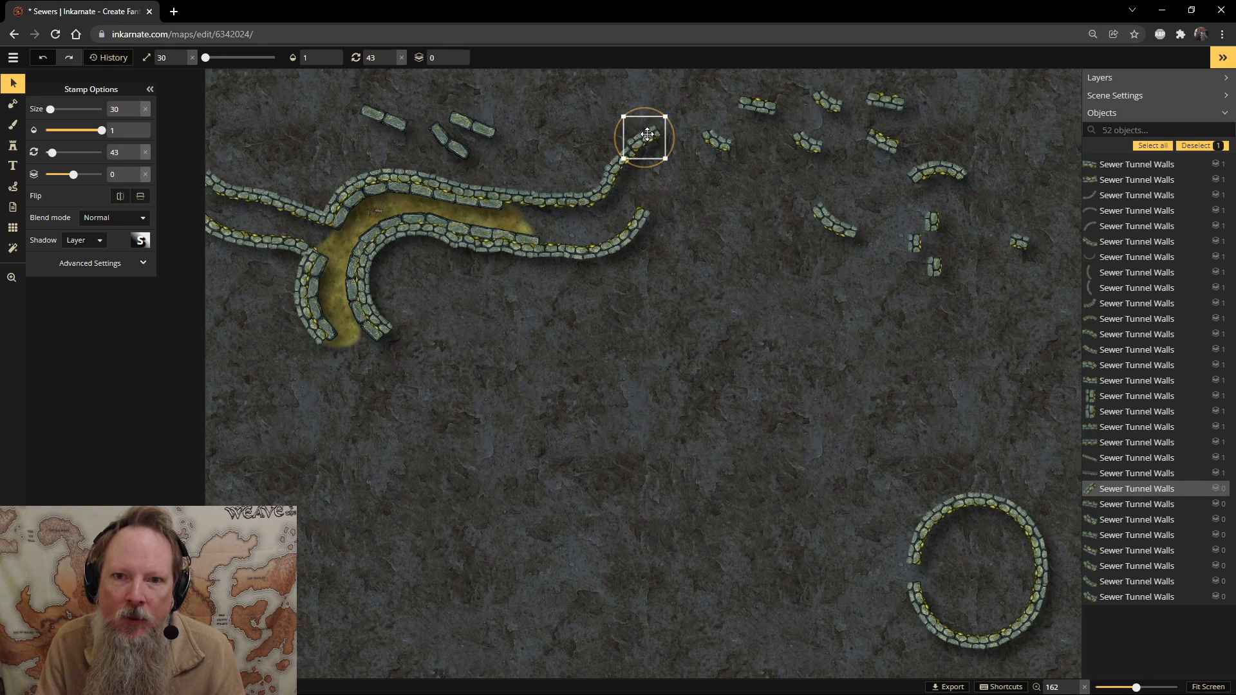
Extend the lower tunnel wall's right end with a spare piece rotated to 225° and a curved piece rotated to 43°.
left_click(756, 103)
left_click_drag(755, 85, 662, 198)
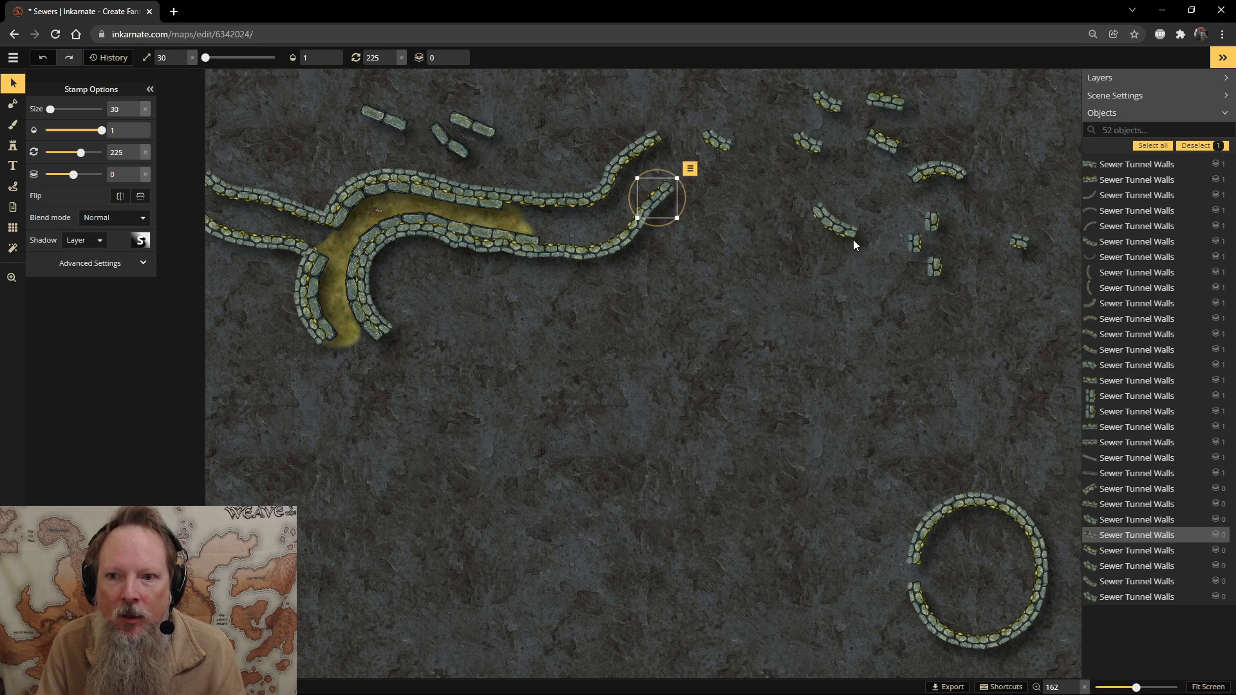
left_click(837, 224)
left_click_drag(833, 186, 777, 200)
Undo the accidental enlargement of the spare short piece and attach it after the lower wall's curved piece, rotated to 90°.
left_click(716, 140)
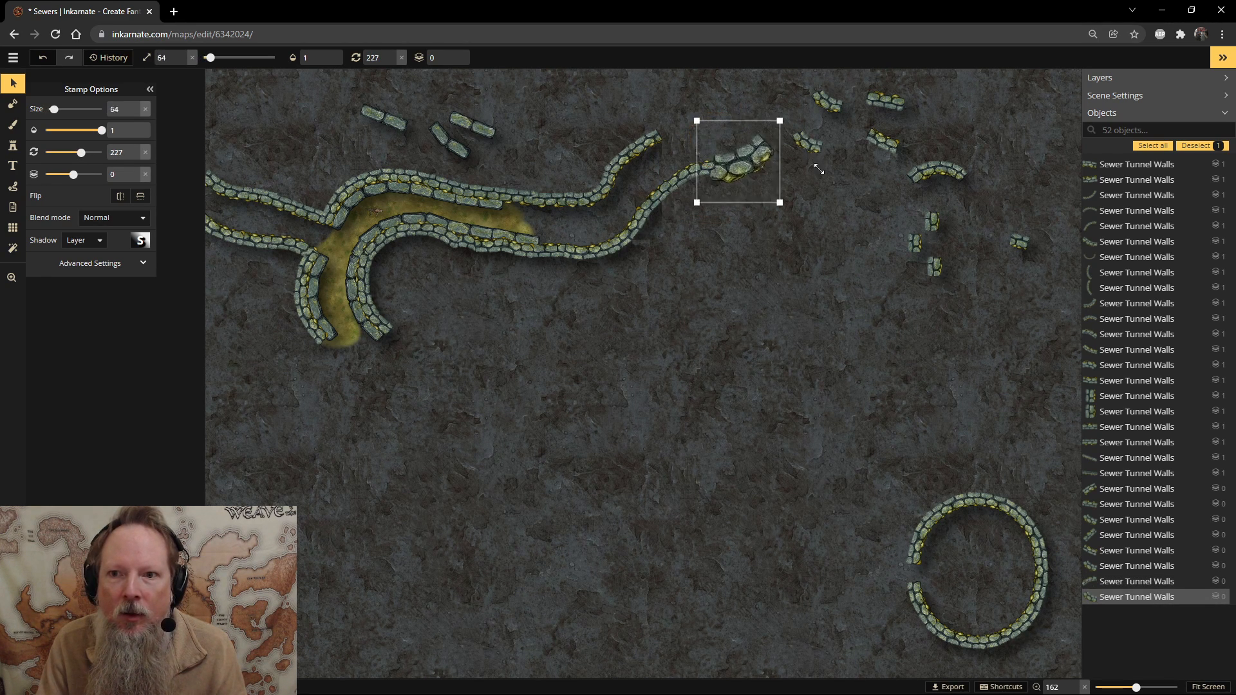
key("ctrl+z")
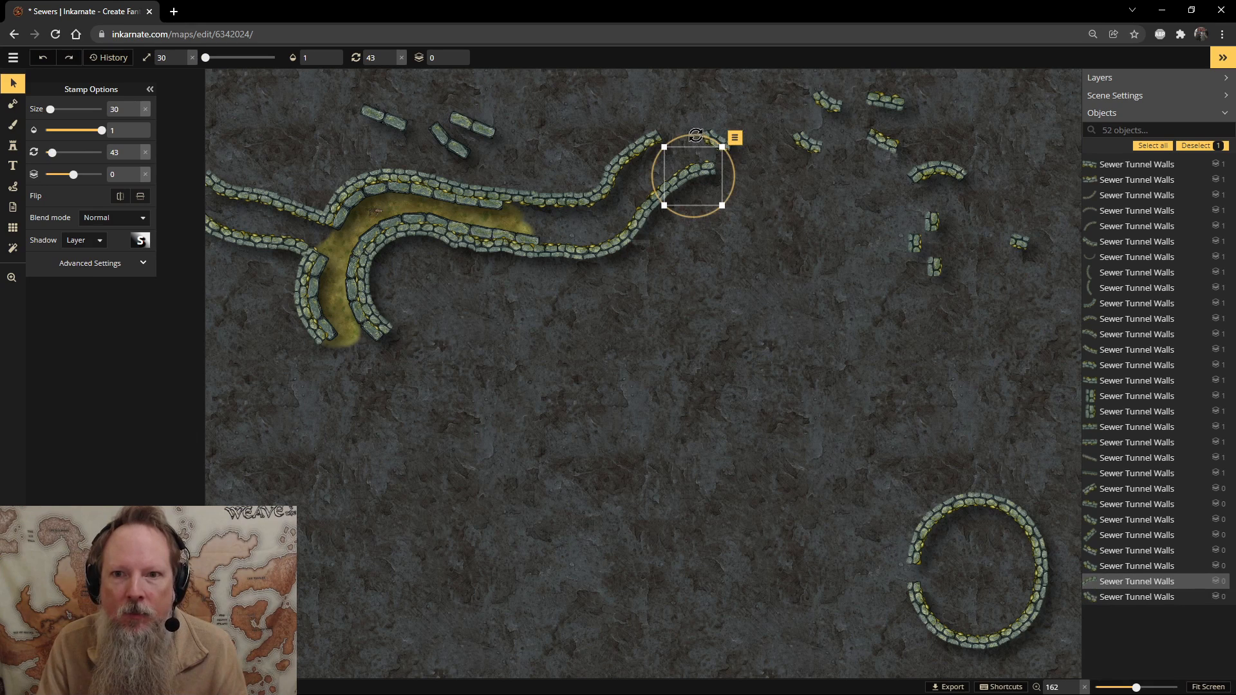
left_click(711, 133)
left_click_drag(747, 116, 737, 175)
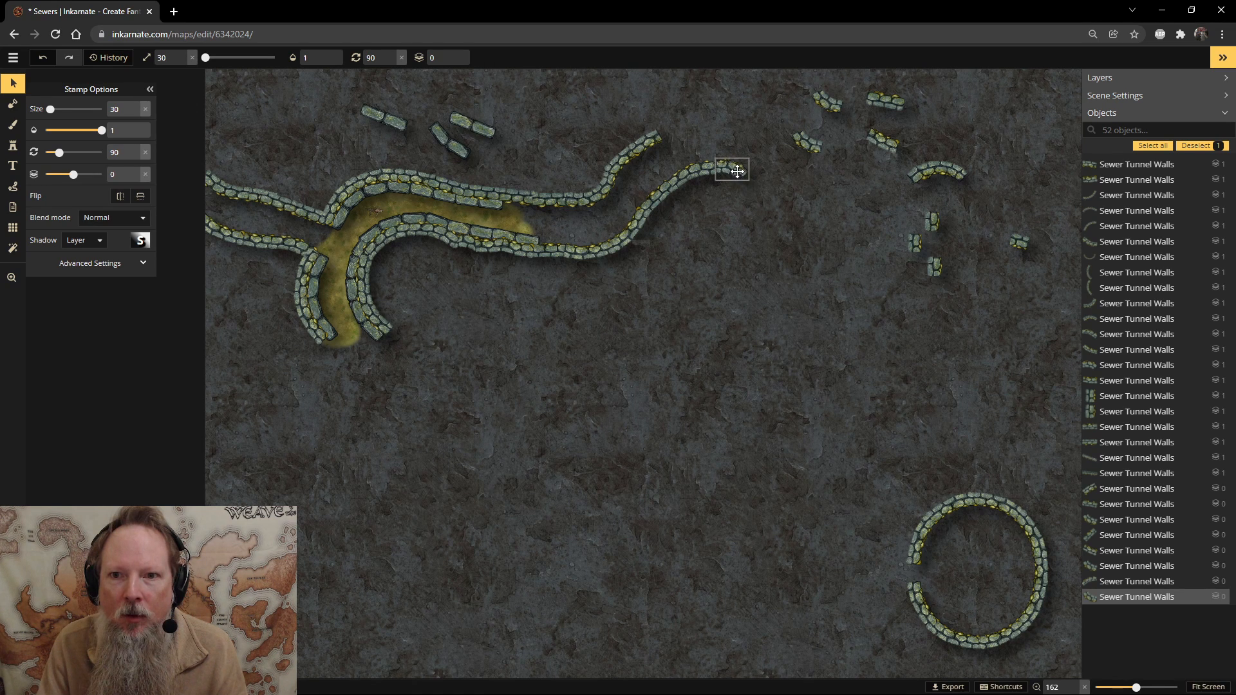
Set one spare piece aside near the small pieces and extend the lower wall with two more spares, the last rotated to 274°.
left_click(809, 145)
left_click_drag(805, 120, 883, 241)
left_click(936, 173)
left_click_drag(876, 152, 751, 185)
left_click_drag(886, 102, 790, 191)
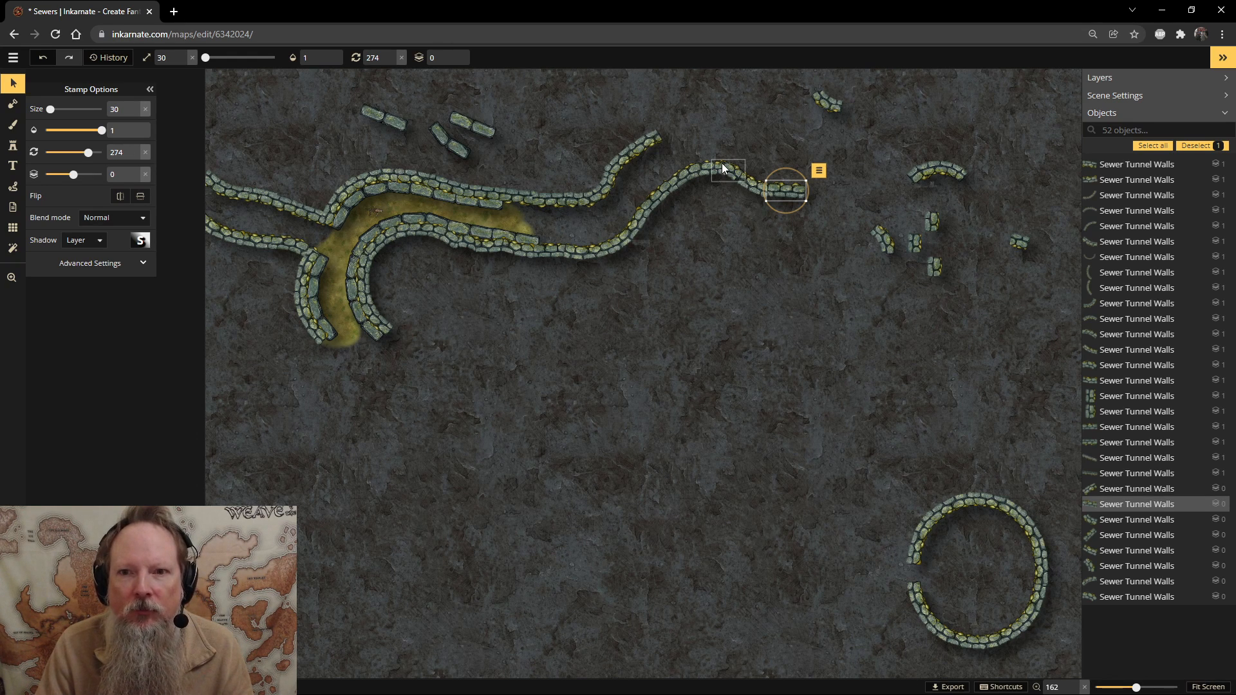
Turn the upright spare wall piece beside the small pieces so that it lies roughly horizontal.
left_click(879, 245)
left_click_drag(879, 214, 922, 245)
left_click(944, 184)
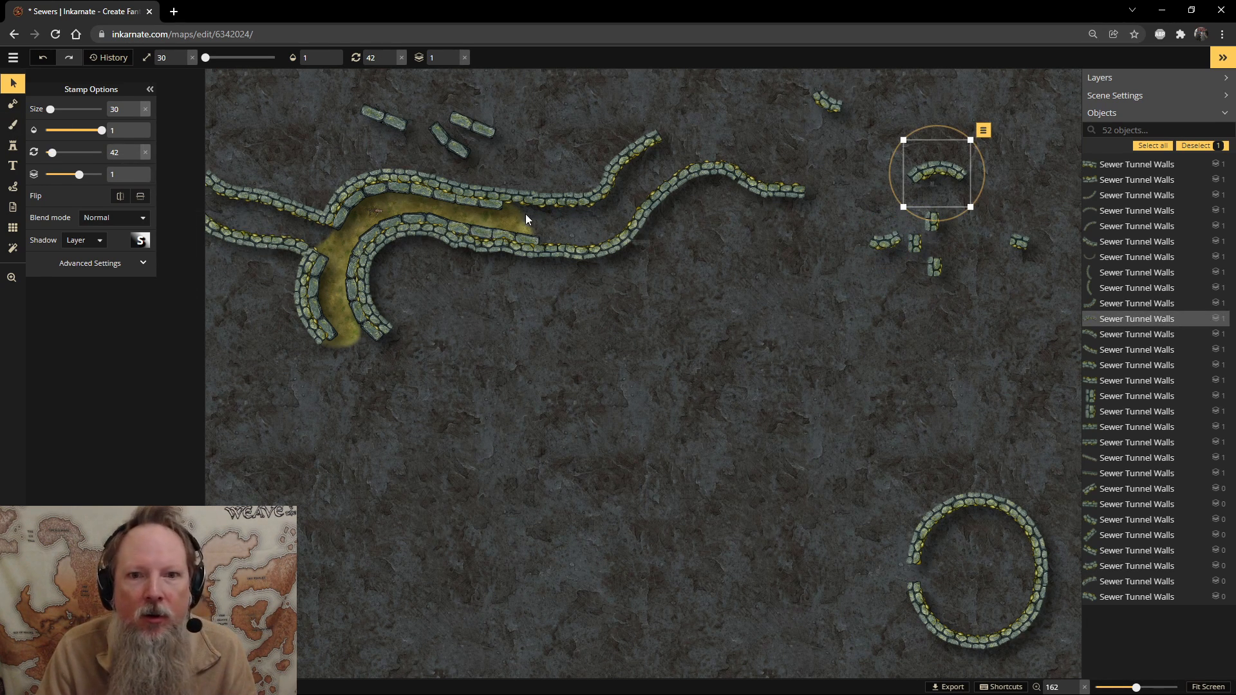
Add a duplicate wall piece rotated to 61° to the right end of the upper tunnel wall.
left_click(608, 175)
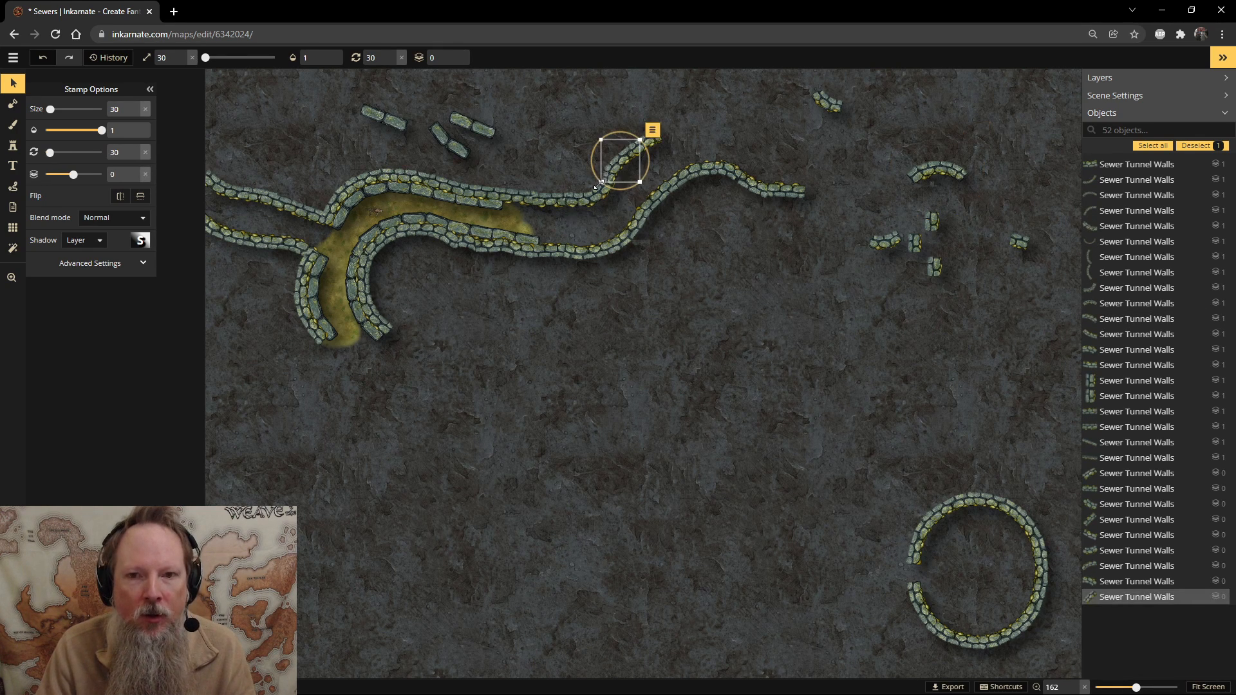
left_click(599, 187)
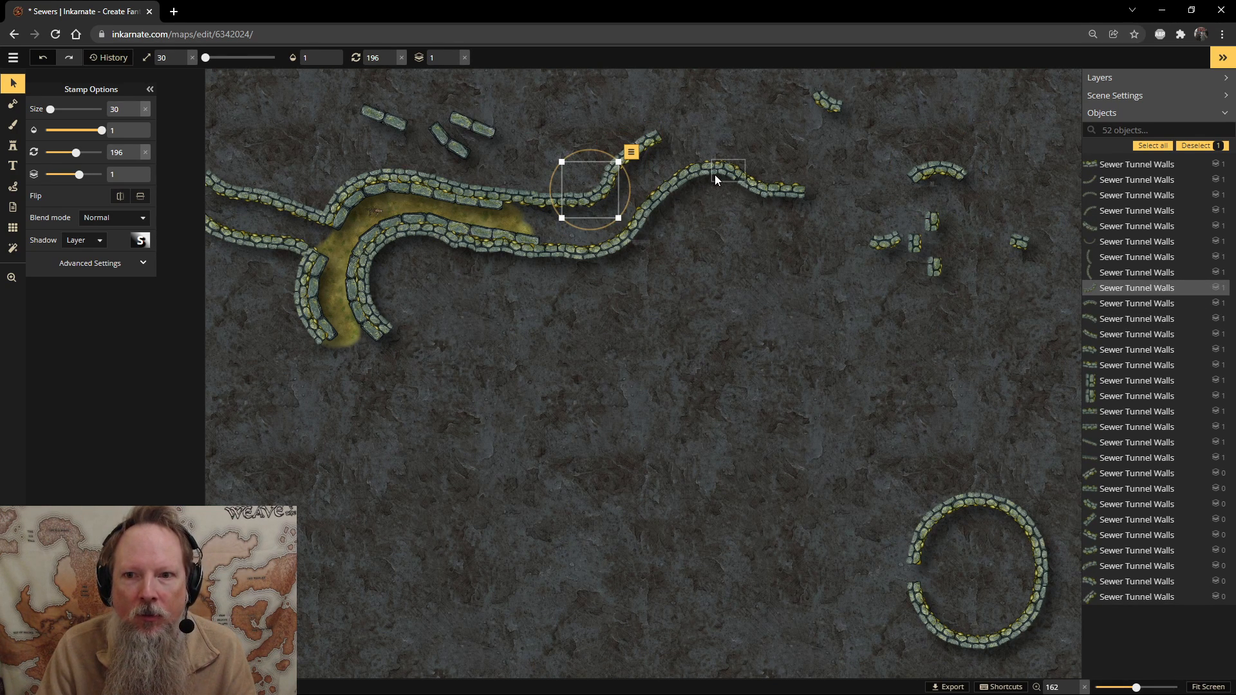
left_click(758, 186)
left_click_drag(757, 185, 677, 132)
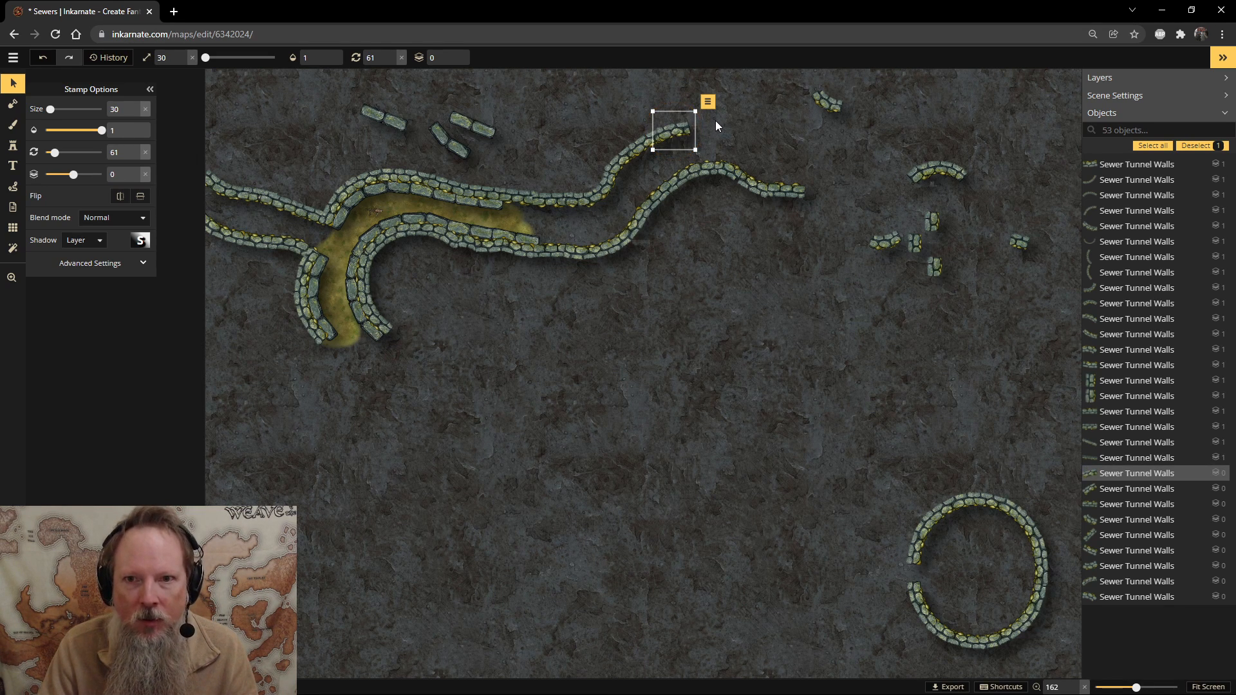
Duplicate the upper wall's end piece, rotate the copy to 70° and align it as the wall's continuation.
key("ctrl+c")
key("ctrl+v")
left_click_drag(716, 93, 703, 112)
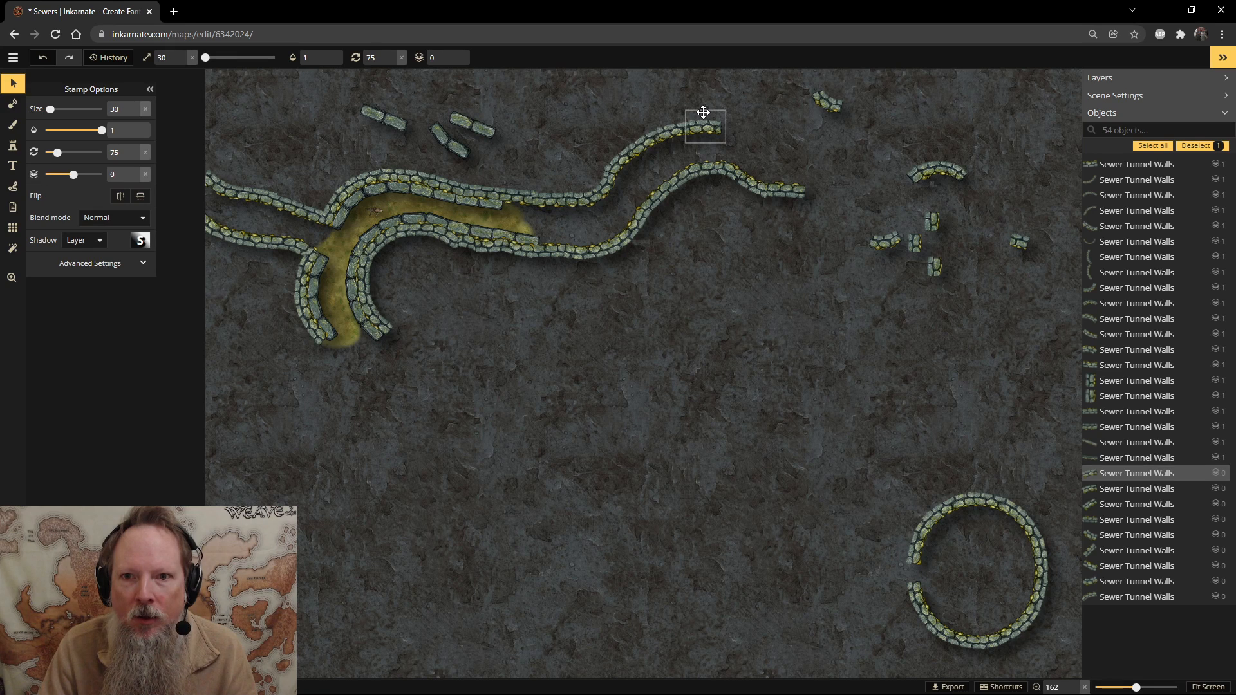
scroll(706, 131, "down", 1)
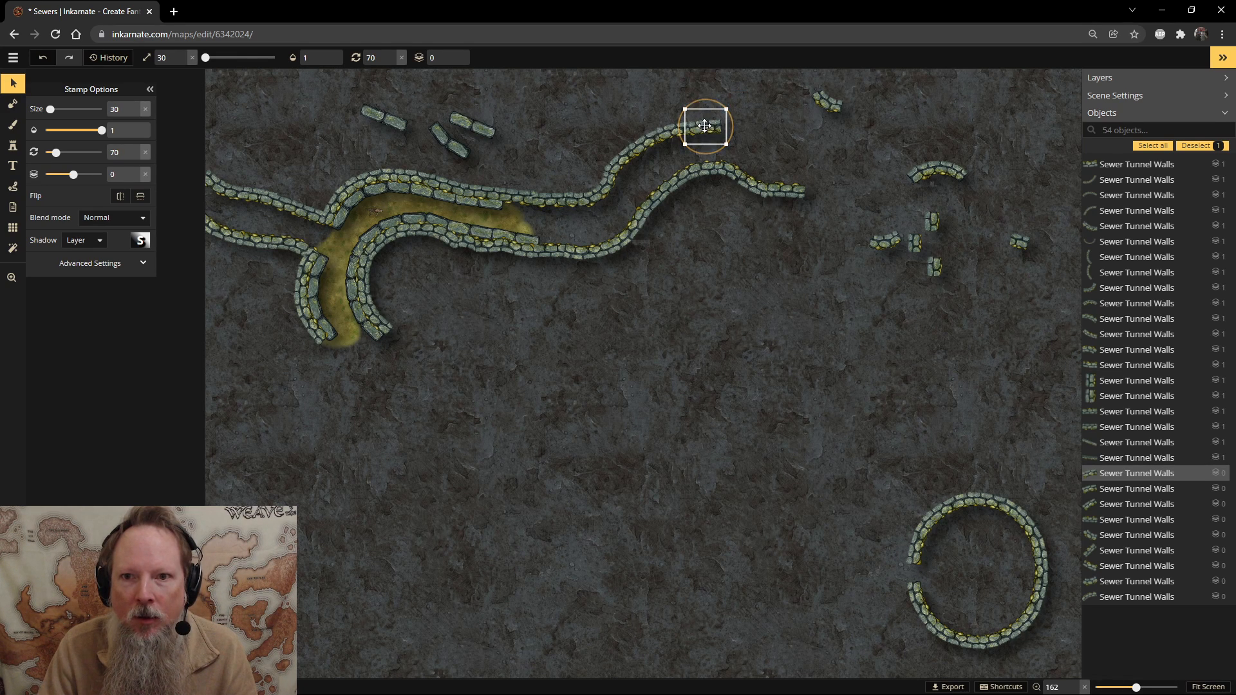
left_click(704, 125)
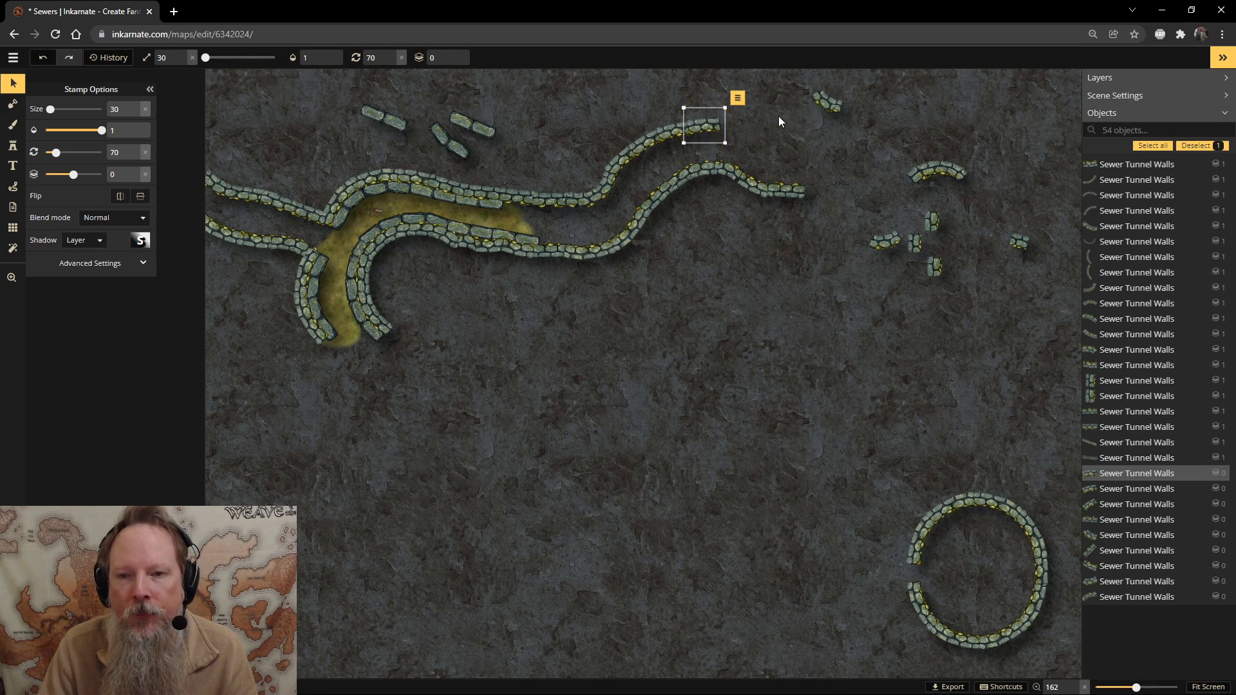
Paste another wall piece, rotate it to 89° and join it to the upper wall's right end.
key("ctrl+v")
scroll(774, 117, "up", 5)
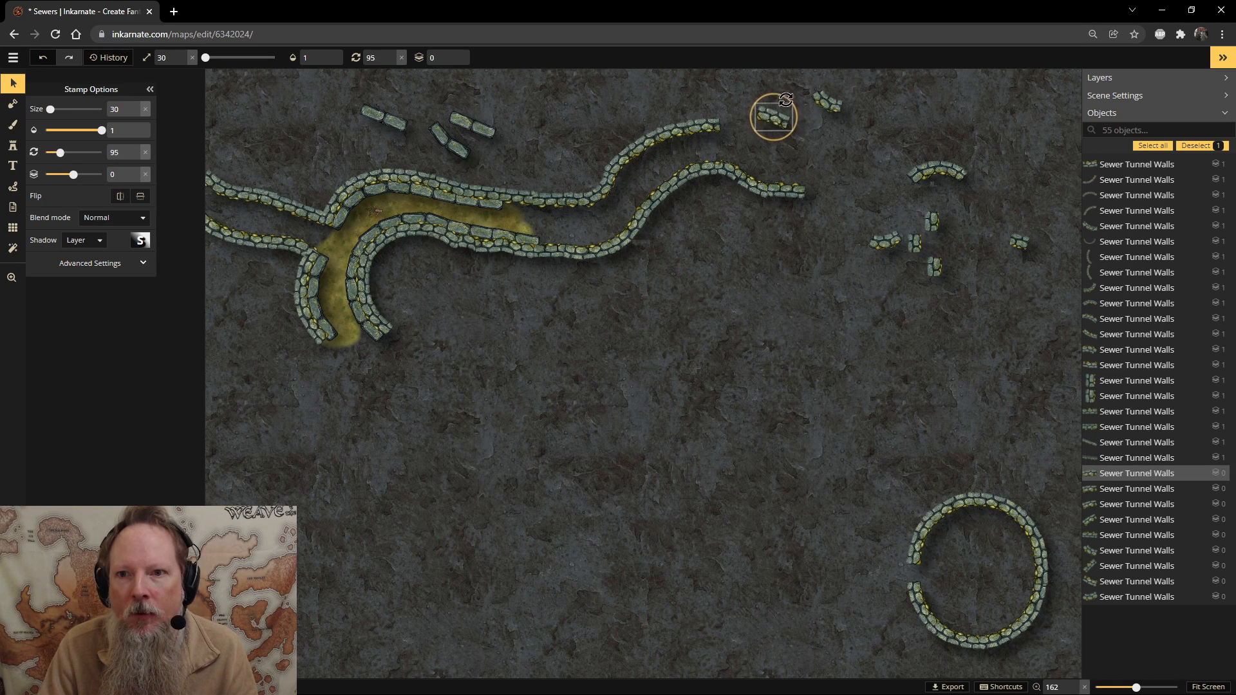
left_click_drag(778, 106, 746, 128)
scroll(746, 127, "down", 3)
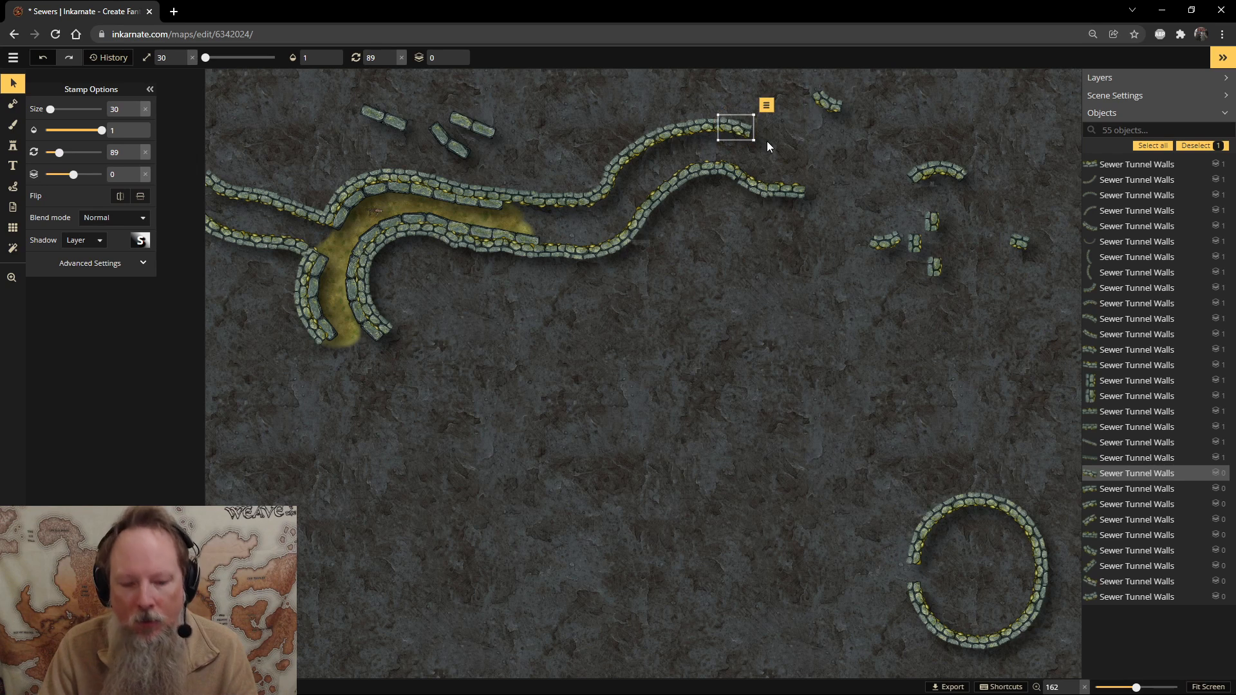
Place two more wall piece copies as spares on the open floor beyond the upper tunnel wall's end.
left_click(766, 140)
left_click_drag(781, 118, 756, 89)
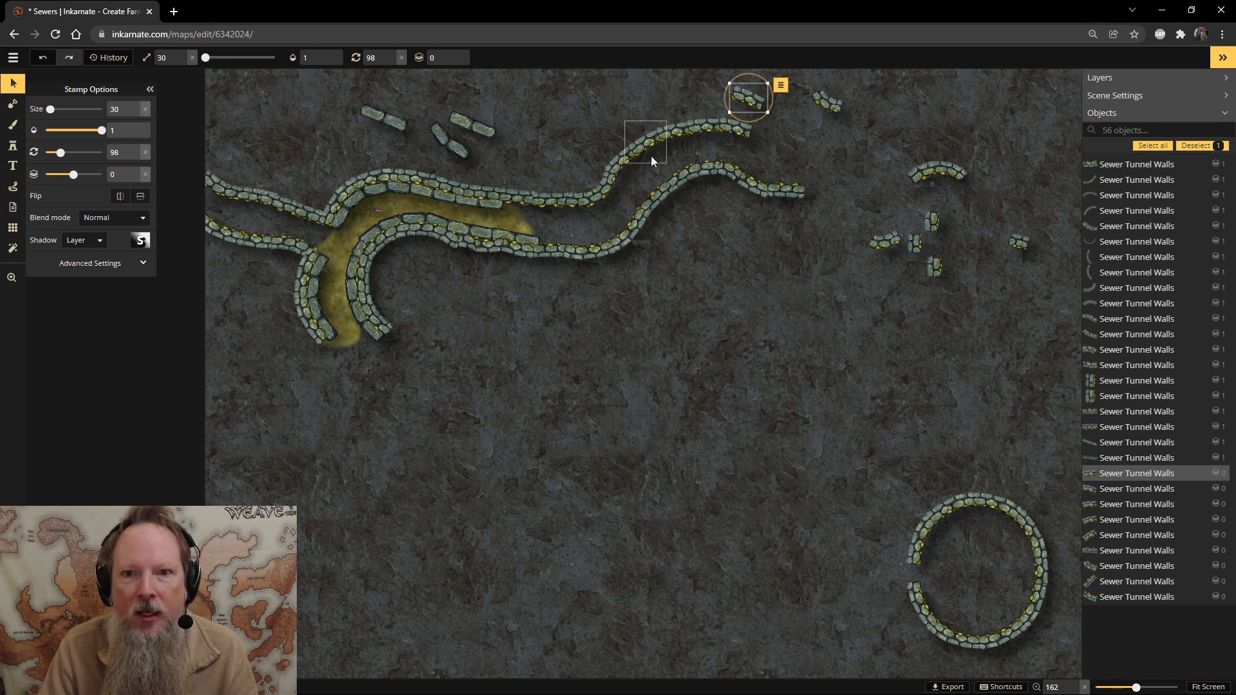
left_click(831, 145)
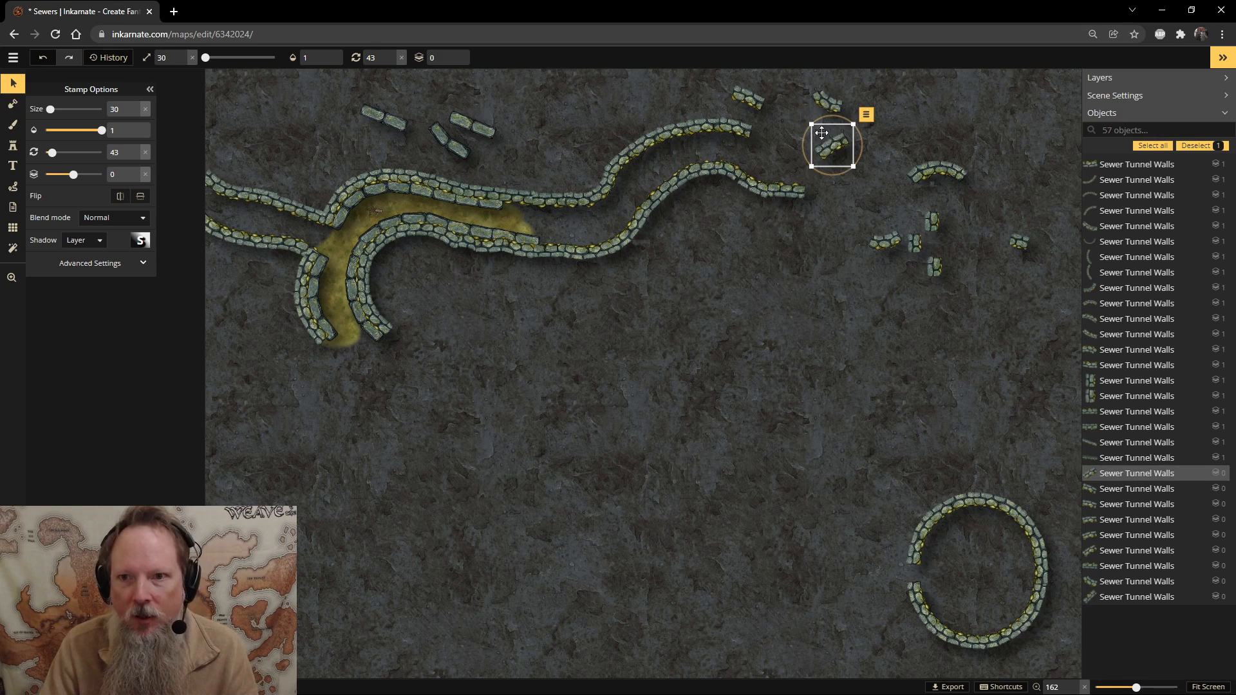
left_click(828, 143)
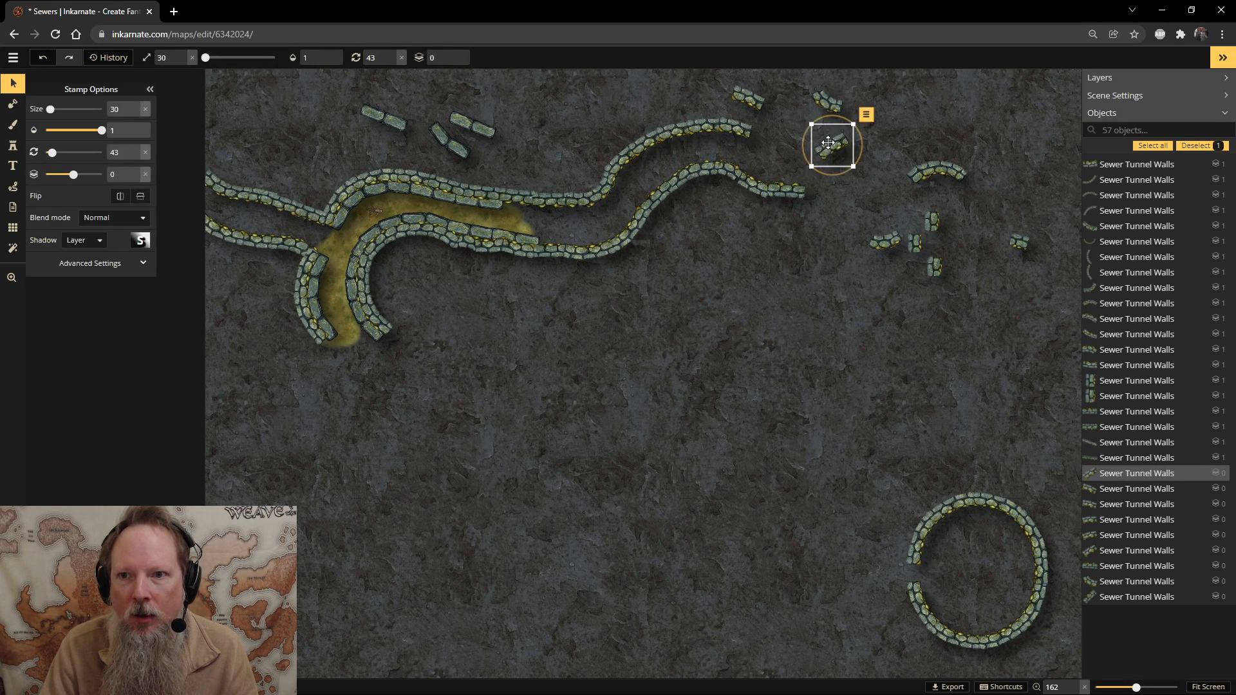
Move the three loose wall pieces clear of the tunnel's end, grouping them around the spare curved wall.
left_click_drag(822, 141, 887, 124)
left_click(751, 98)
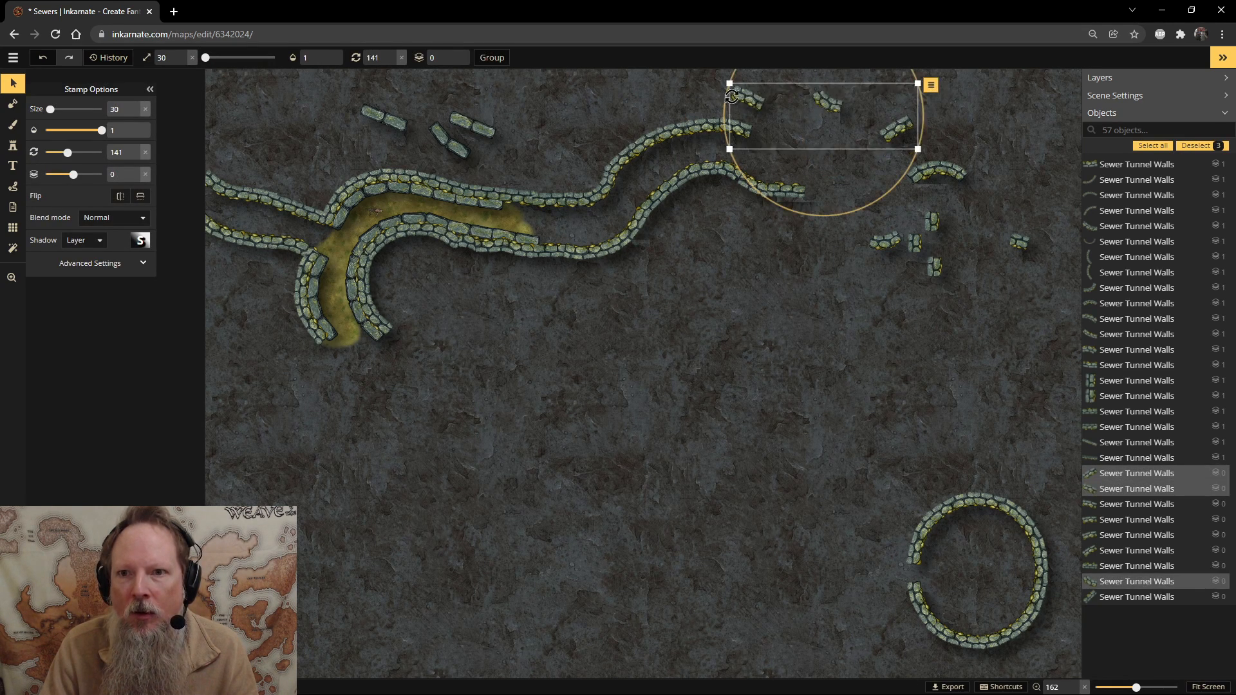
left_click_drag(751, 101, 950, 106)
left_click_drag(828, 101, 1016, 142)
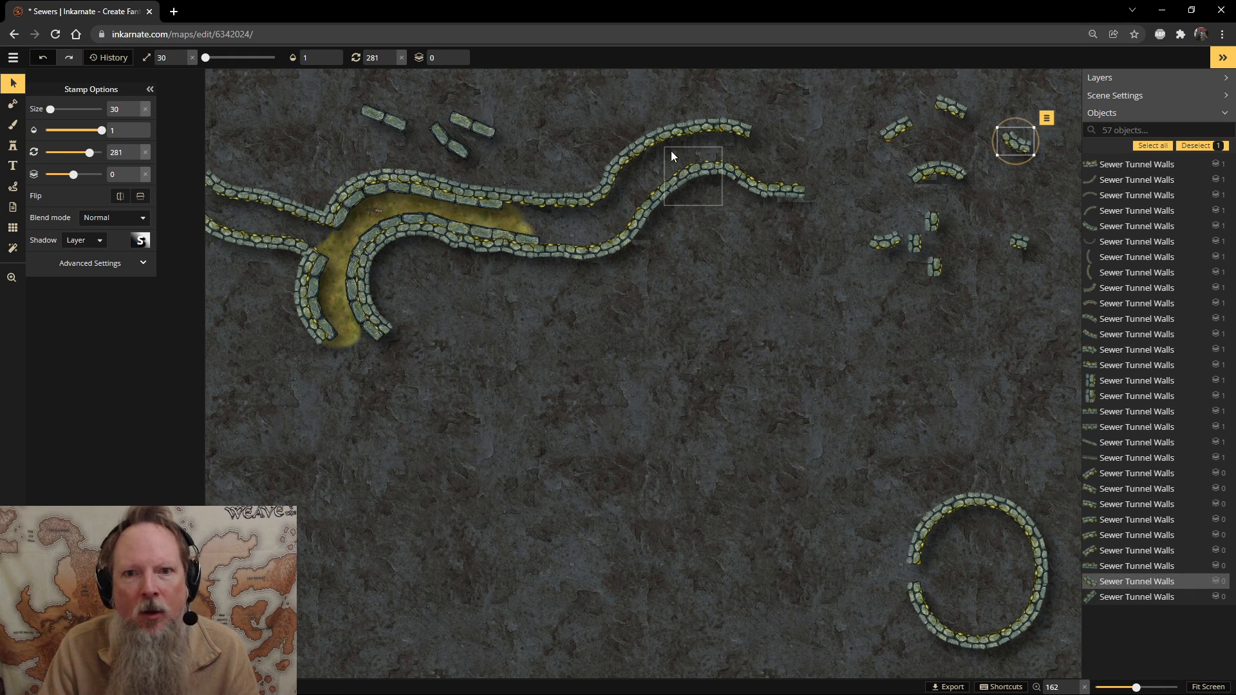
Duplicate the long straight piece of the upper tunnel wall and place the copy on the open floor, rotated to 110°.
left_click(518, 199)
key("ctrl+c")
key("ctrl+v")
left_click_drag(769, 131, 639, 459)
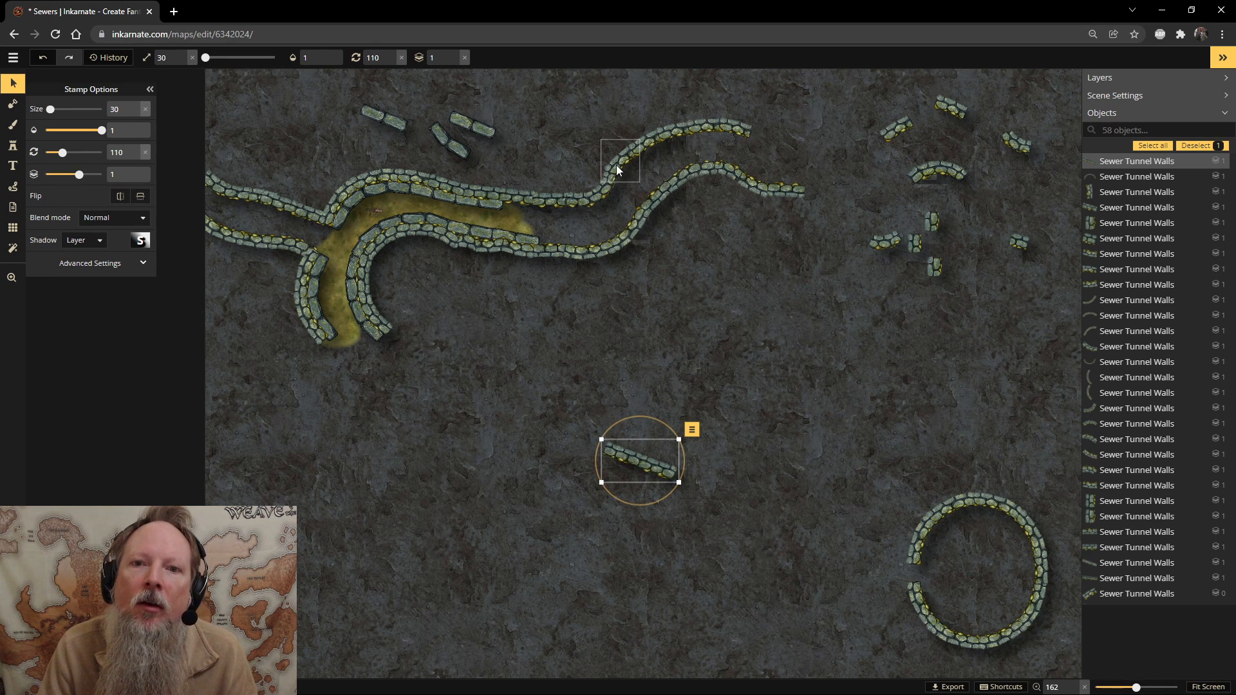
Place a copied wall piece rotated to 95° and the third and fourth Sewer Tunnel Walls stamps around the tunnel's right end.
left_click_drag(616, 165, 804, 165)
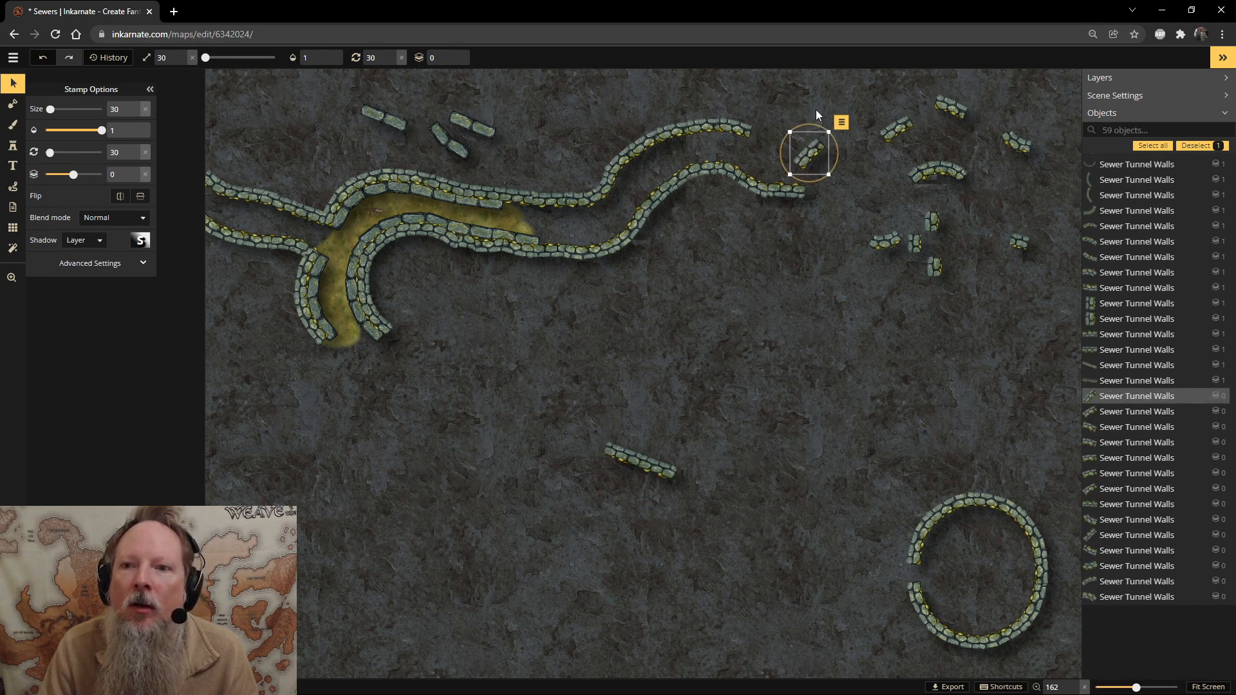
left_click_drag(808, 122, 847, 134)
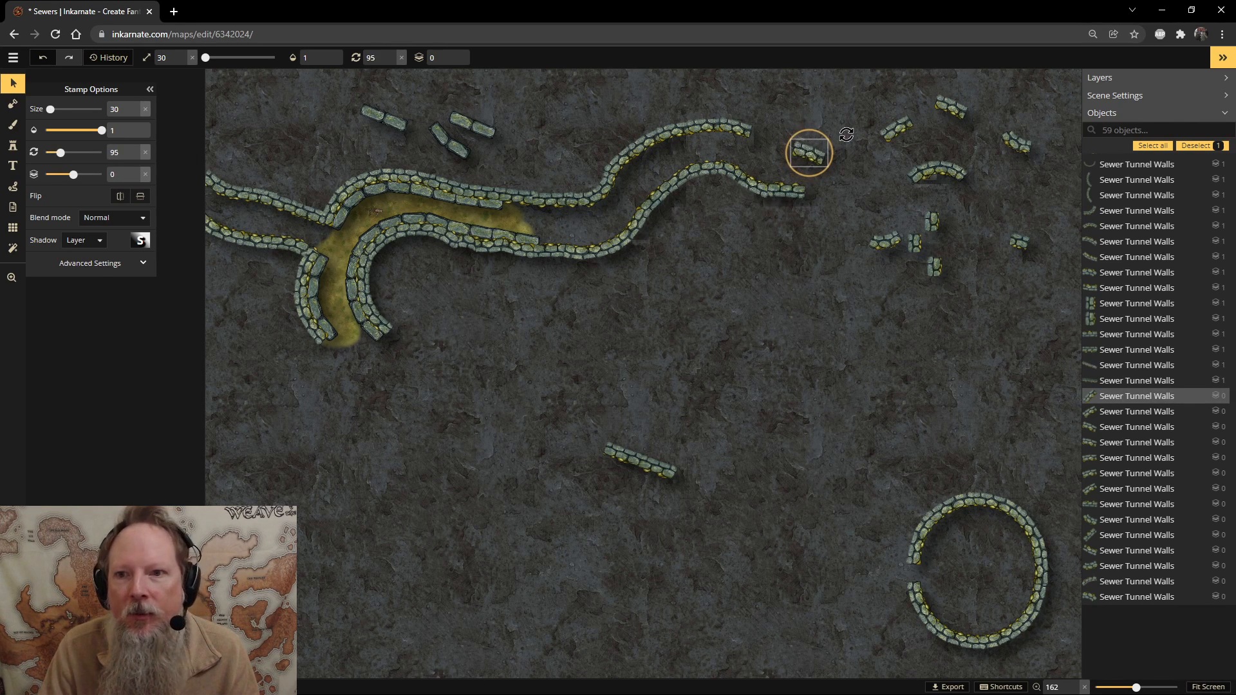
left_click(12, 145)
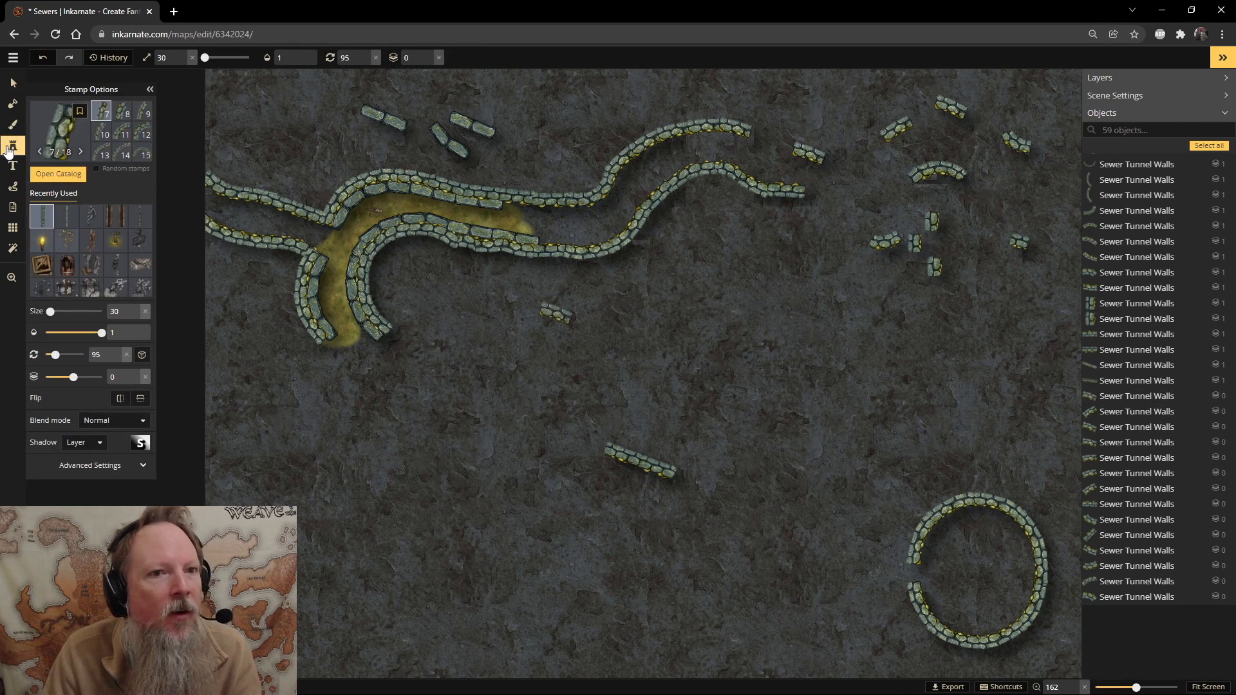
scroll(122, 135, "up", 2)
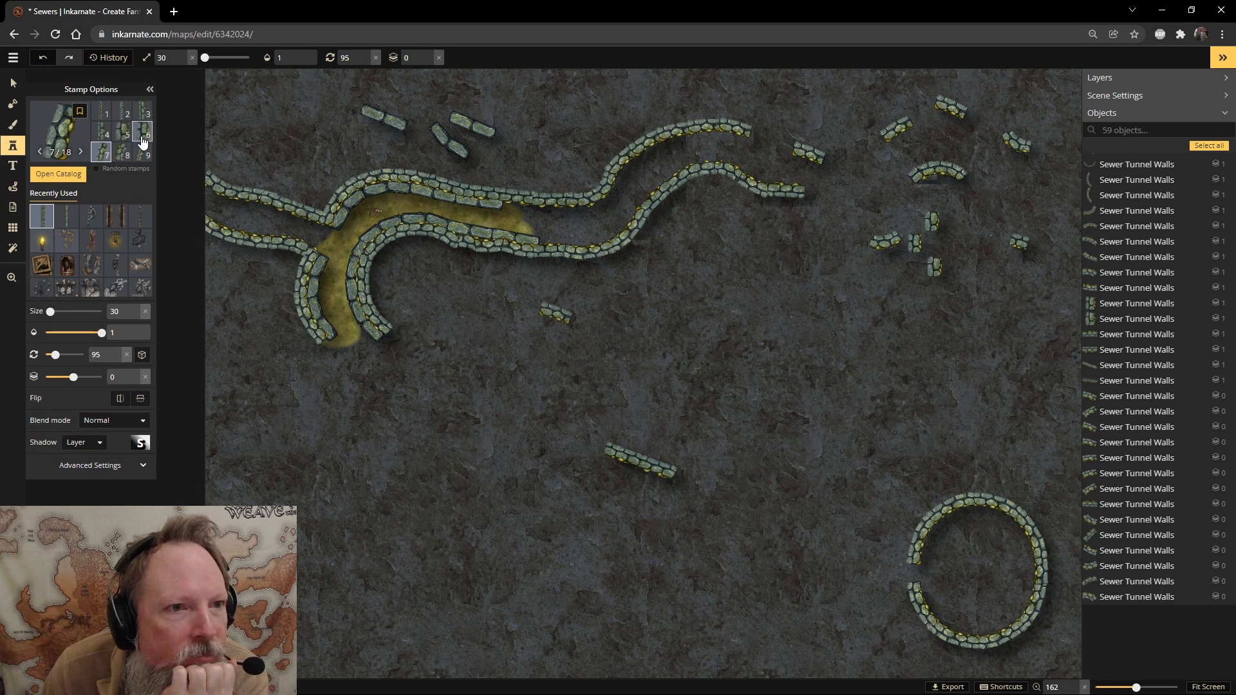
left_click(143, 121)
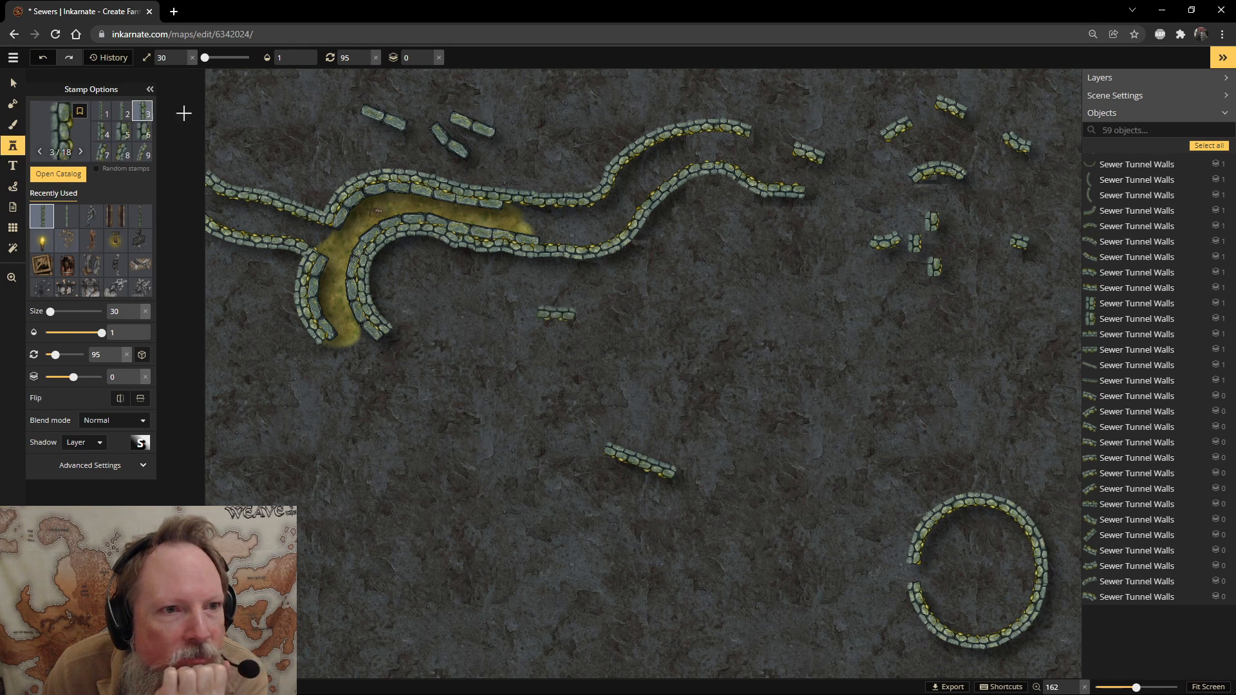
left_click(786, 116)
left_click(102, 132)
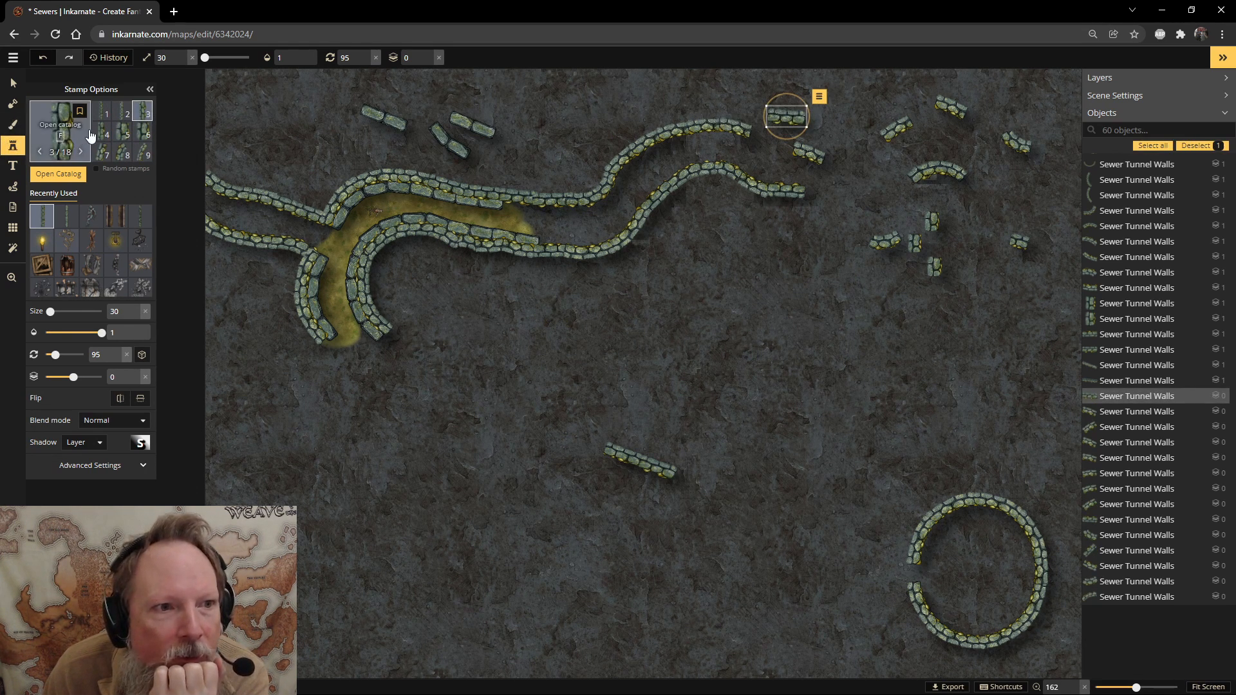
left_click(786, 238)
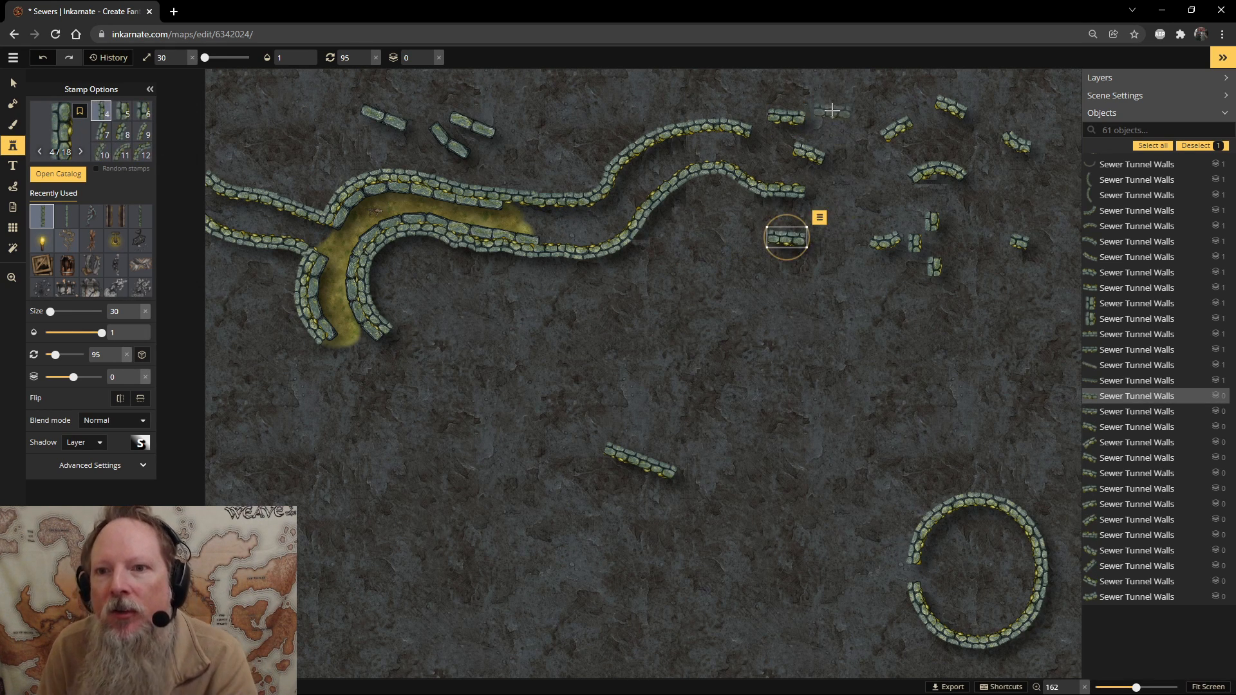
key("Escape")
Move the copied wall piece aside to the spare pieces and join the two new straight pieces to the upper wall's right end.
left_click(13, 83)
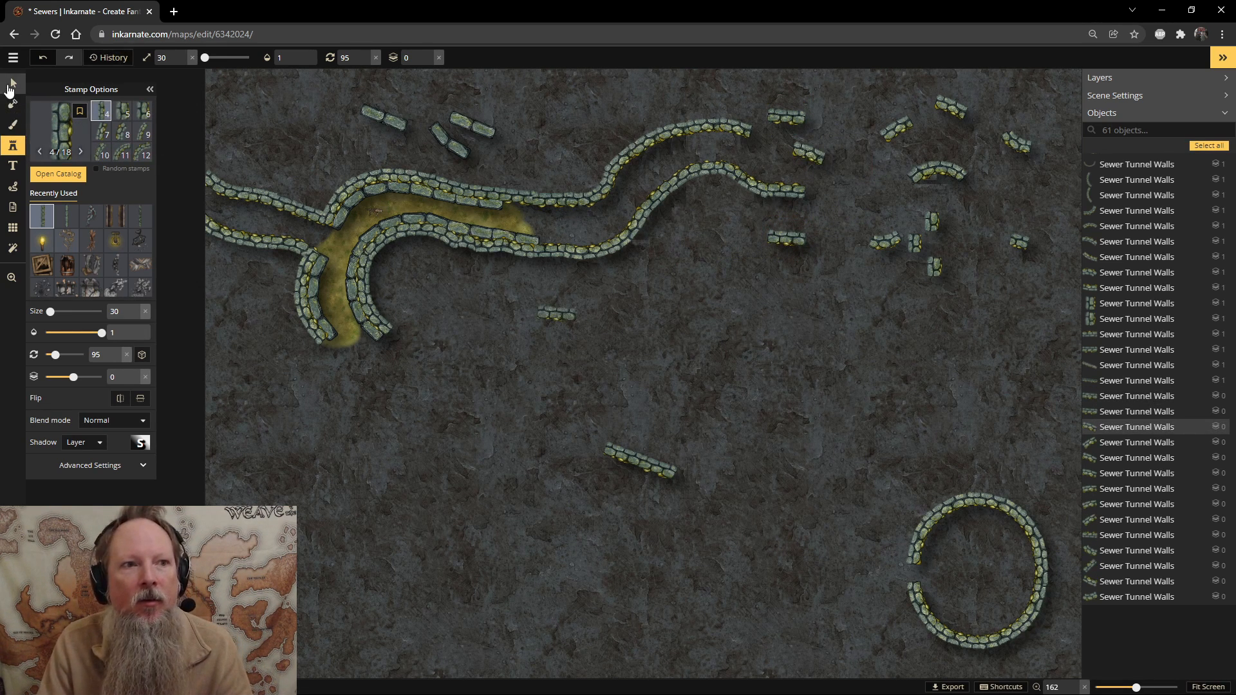
left_click(812, 153)
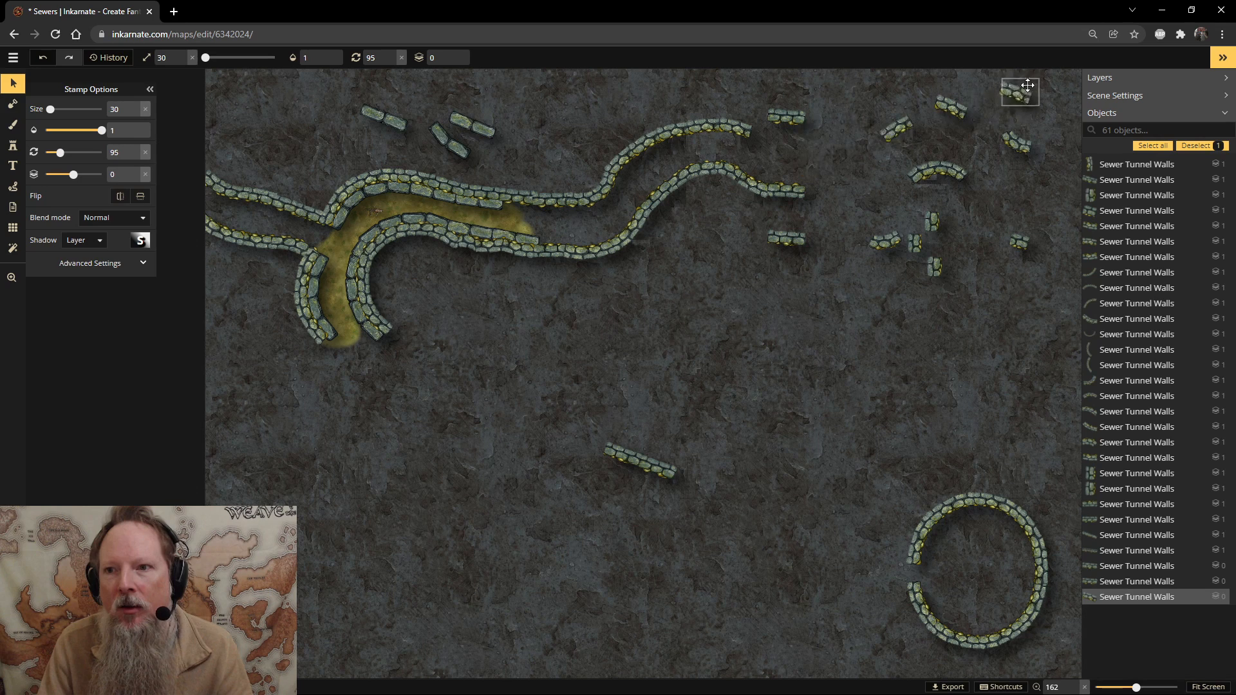
left_click(791, 128)
left_click_drag(804, 126, 771, 132)
left_click_drag(786, 237, 803, 143)
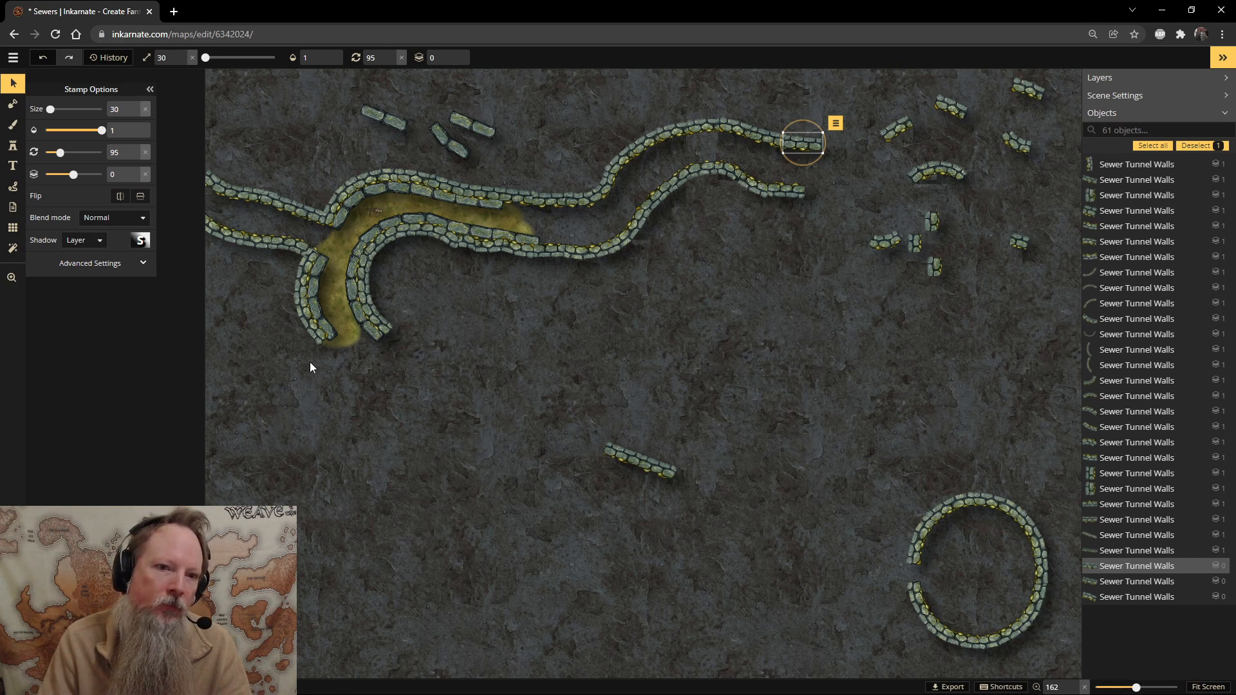
Rotate a loose wall piece beyond the tunnel to 91° and join it to the lower wall's right end.
left_click(320, 342)
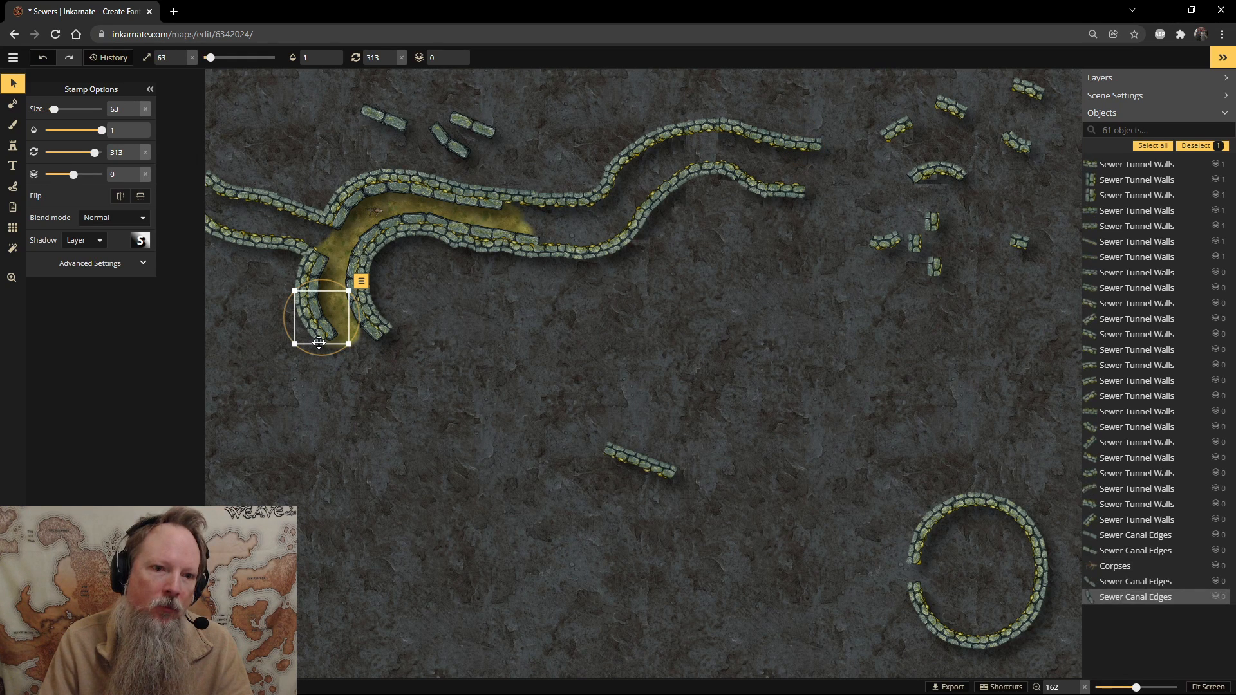
left_click(873, 241)
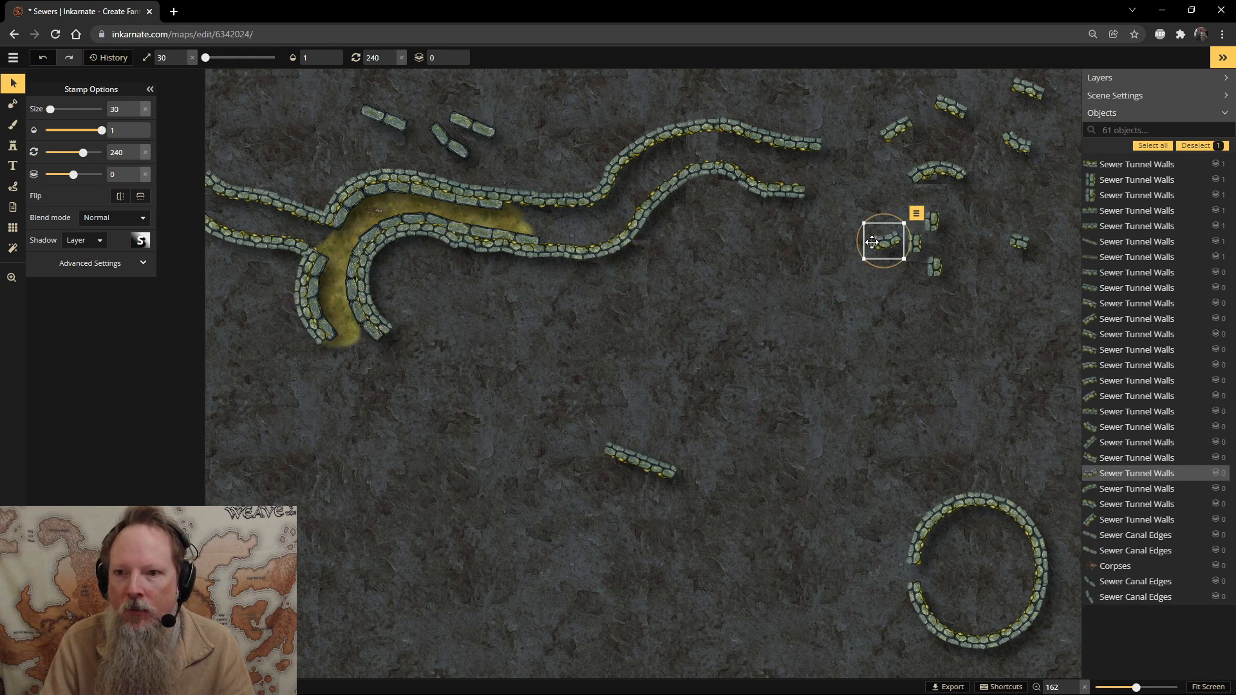
left_click_drag(866, 261, 843, 177)
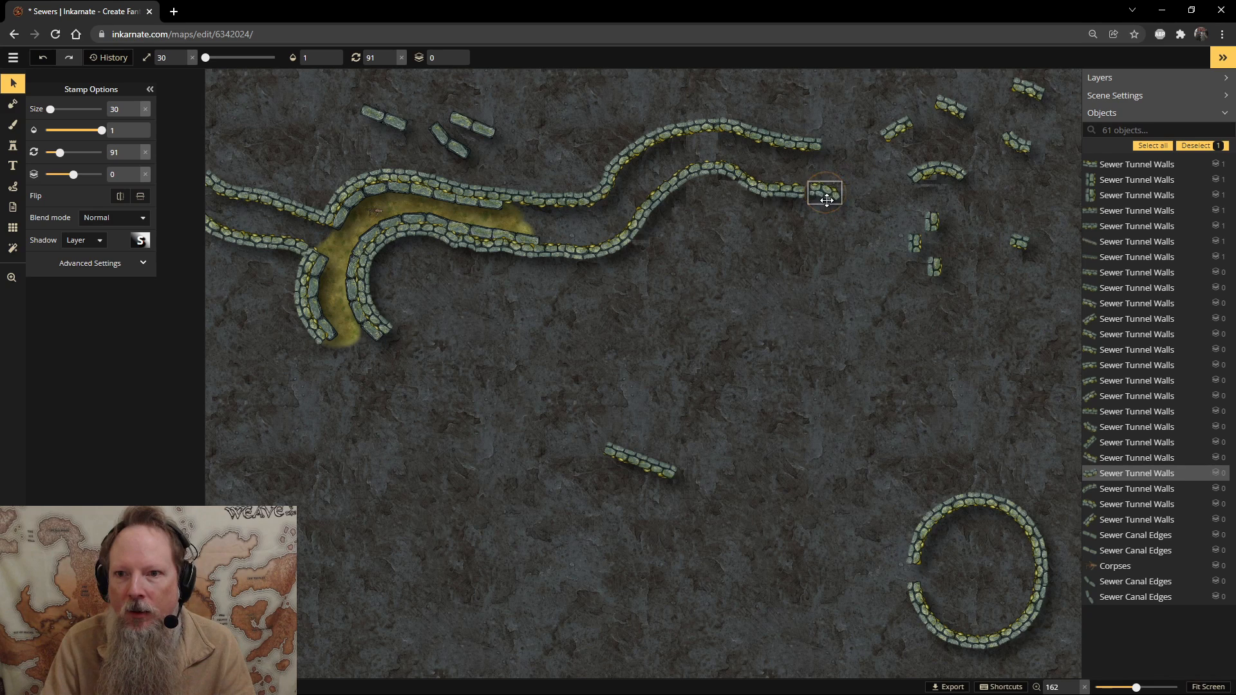
Extend the upper wall's right end with two loose wall pieces, rotated to 100° and 98°.
left_click(896, 129)
left_click_drag(901, 101, 835, 150)
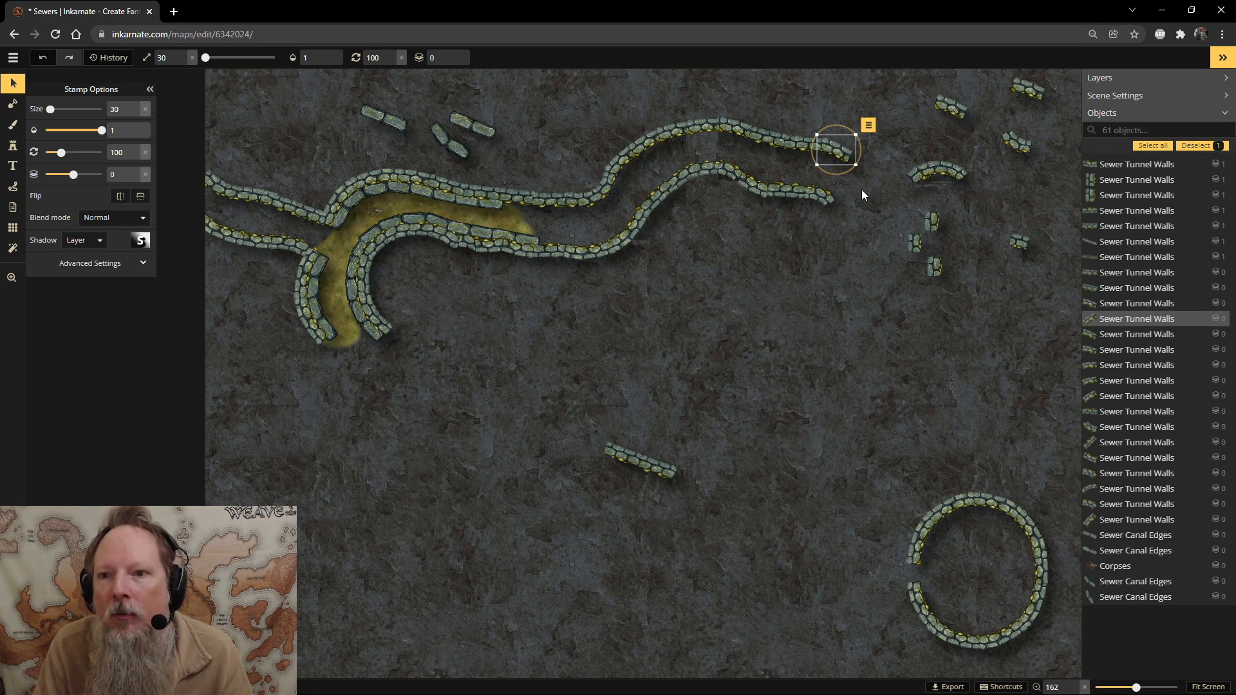
left_click_drag(960, 110, 872, 168)
left_click(1033, 88)
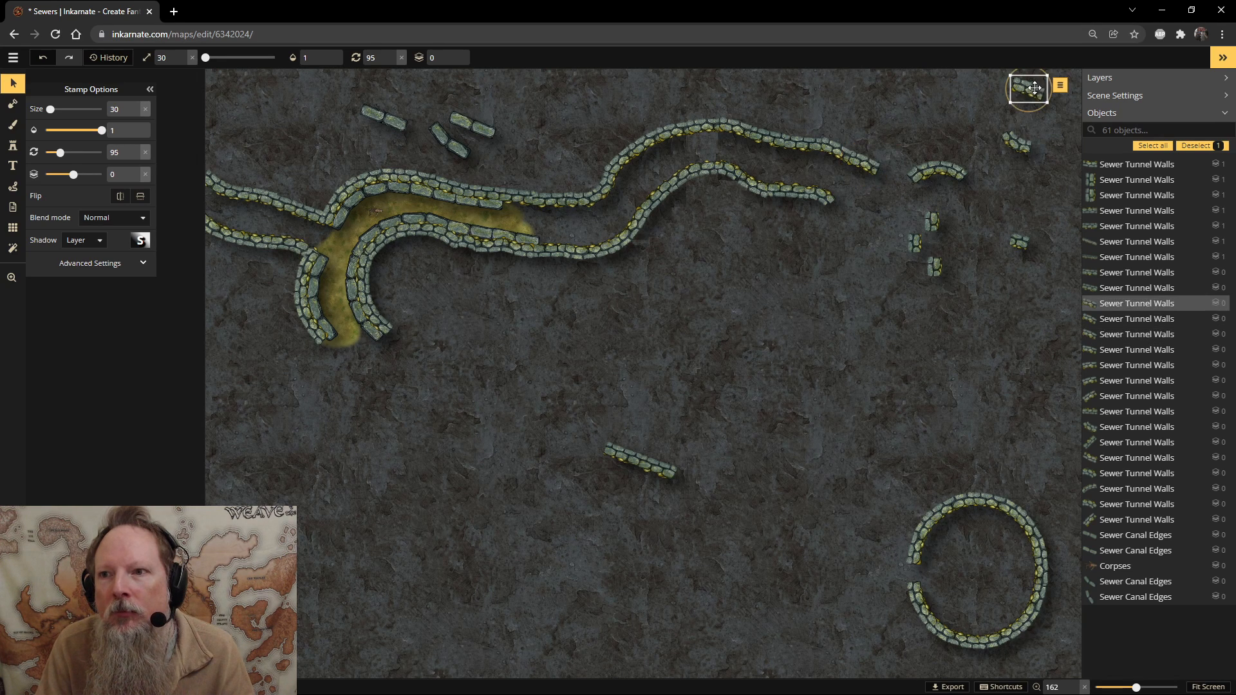
left_click_drag(1007, 92, 879, 178)
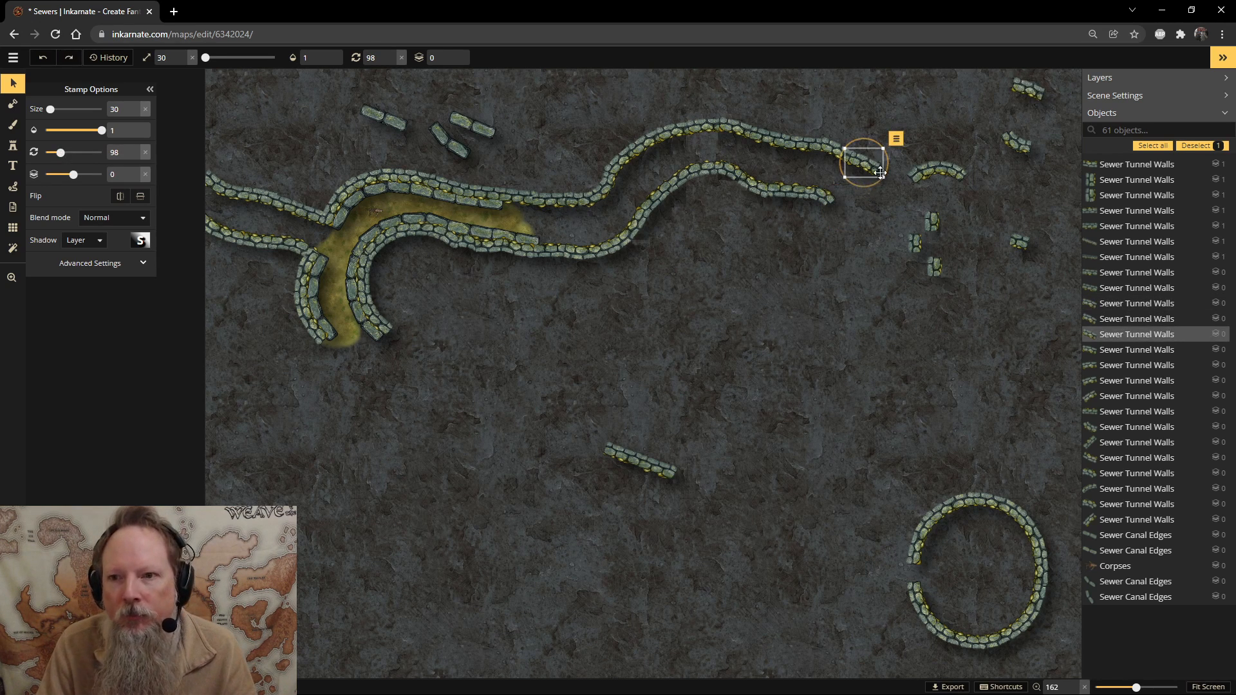
Move spare wall pieces down to the open floor and join one, rotated to 272°, to the lower wall's right end.
left_click_drag(1024, 82, 660, 422)
left_click(726, 377)
left_click_drag(754, 354, 788, 412)
left_click_drag(728, 380, 858, 188)
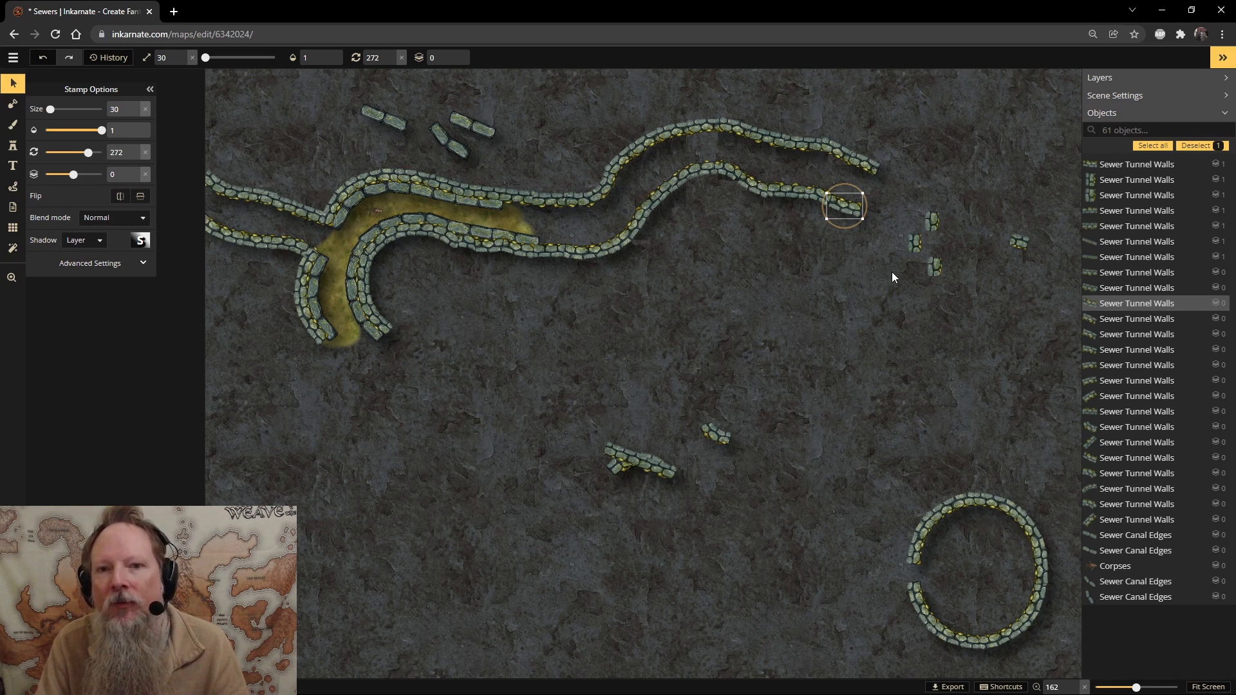
Search the stamp catalog for "sewer" and place the square Sewer-weed Stairs stone stamp at size 30 below the tunnel's right end.
left_click(932, 220)
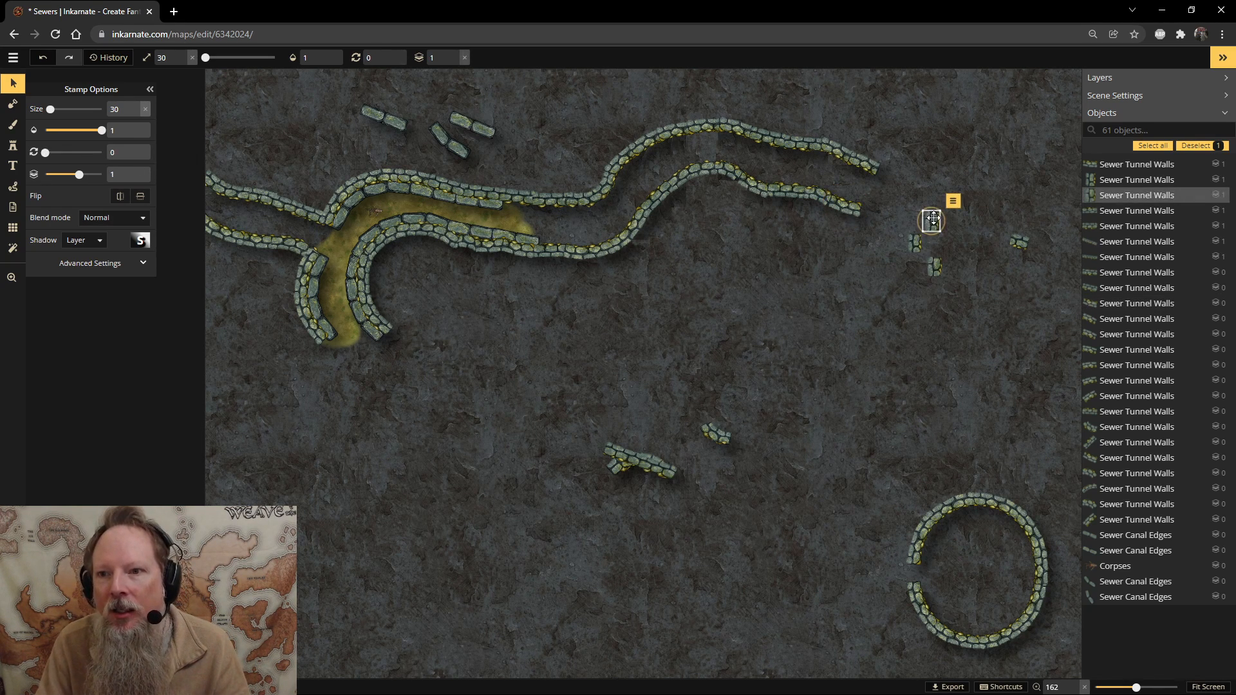
scroll(939, 195, "down", 4)
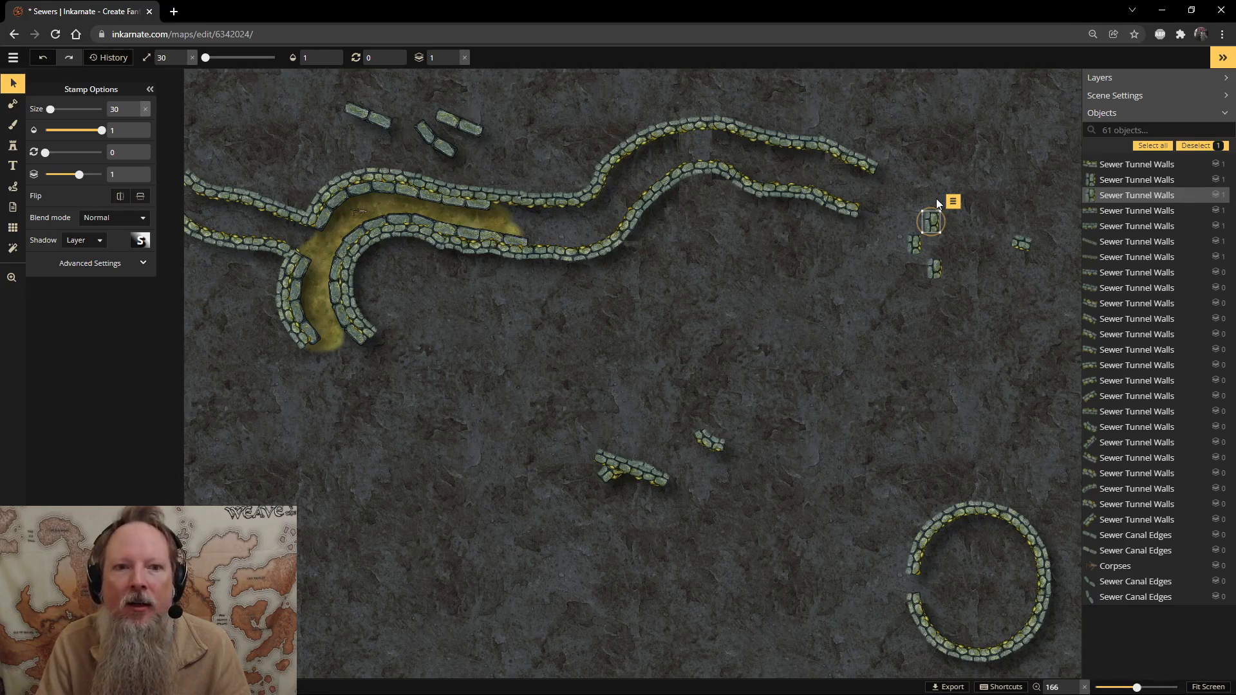
key("space")
left_click_drag(1027, 306, 774, 316)
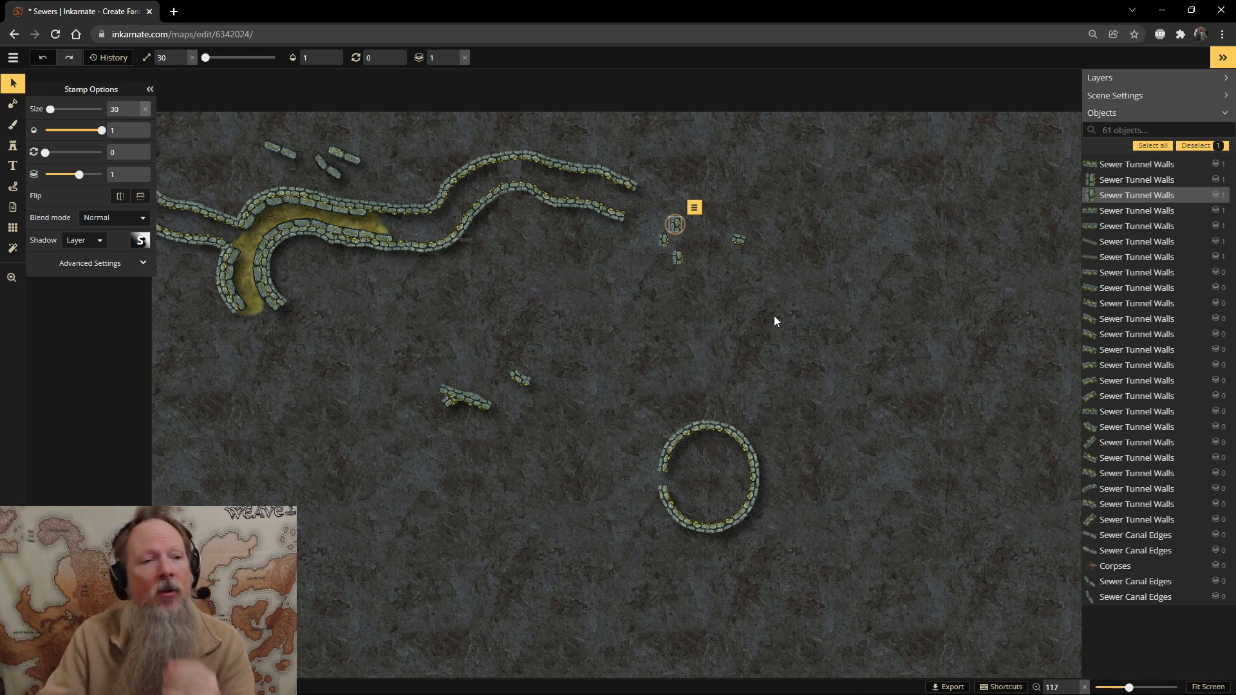
left_click(12, 145)
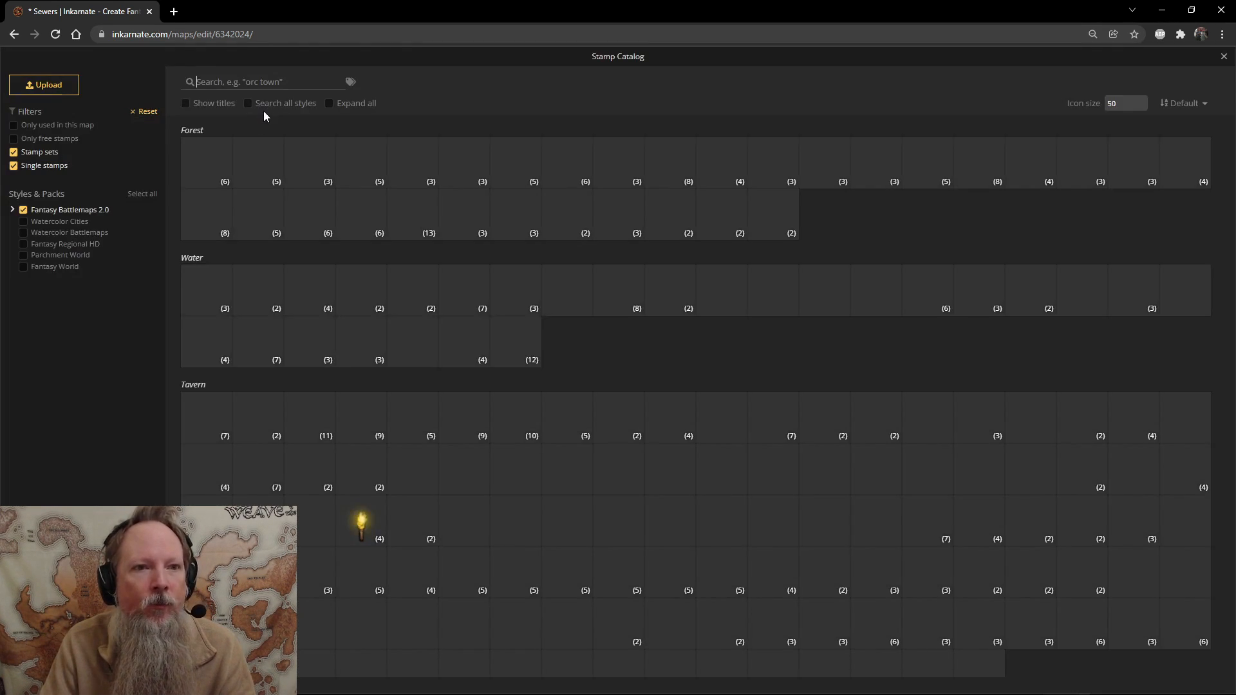
type("sewer")
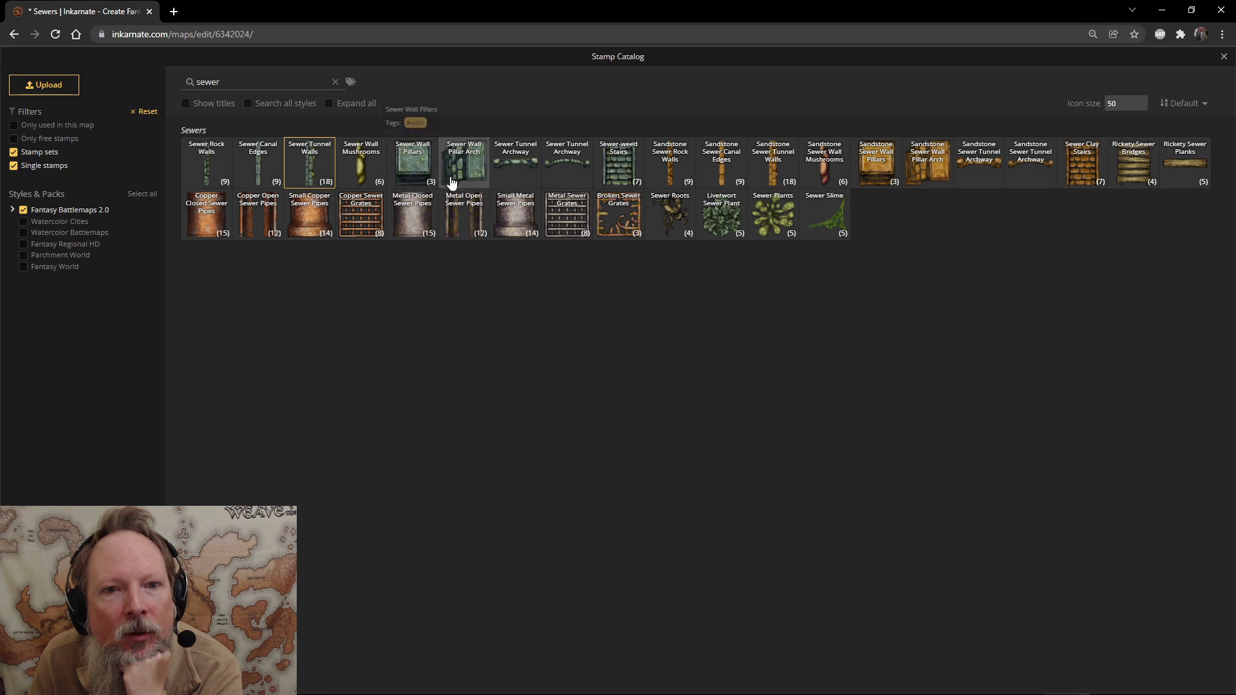
left_click(619, 182)
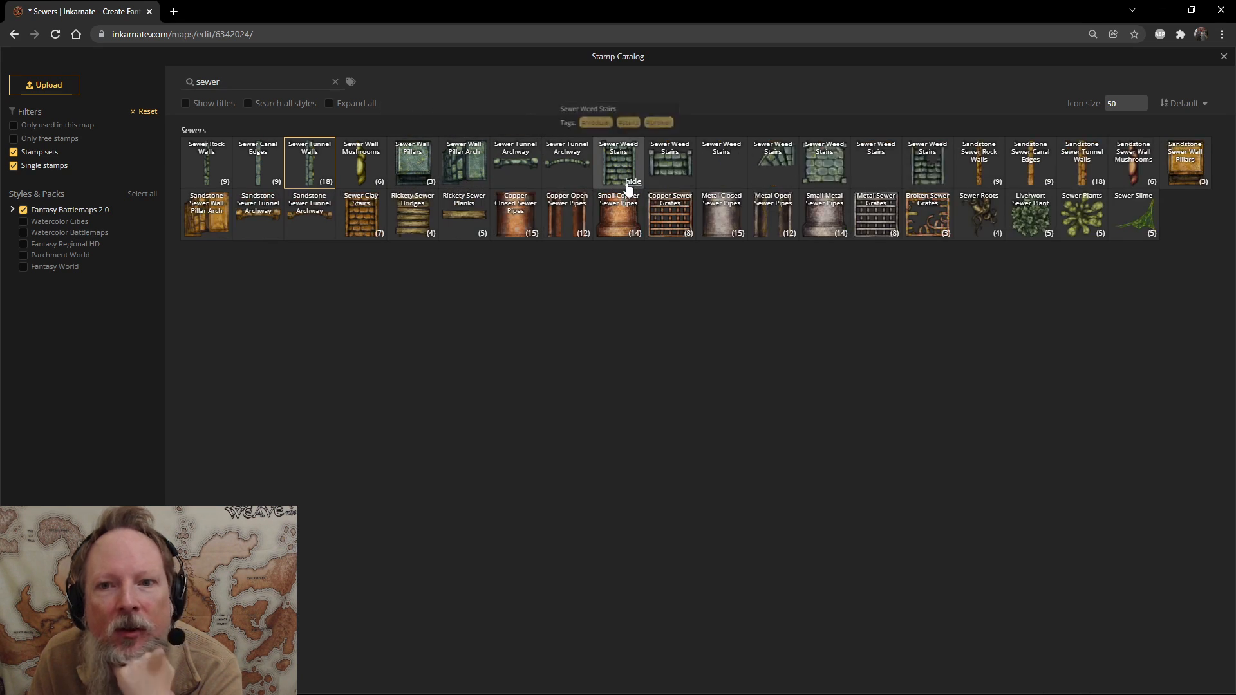
left_click(813, 174)
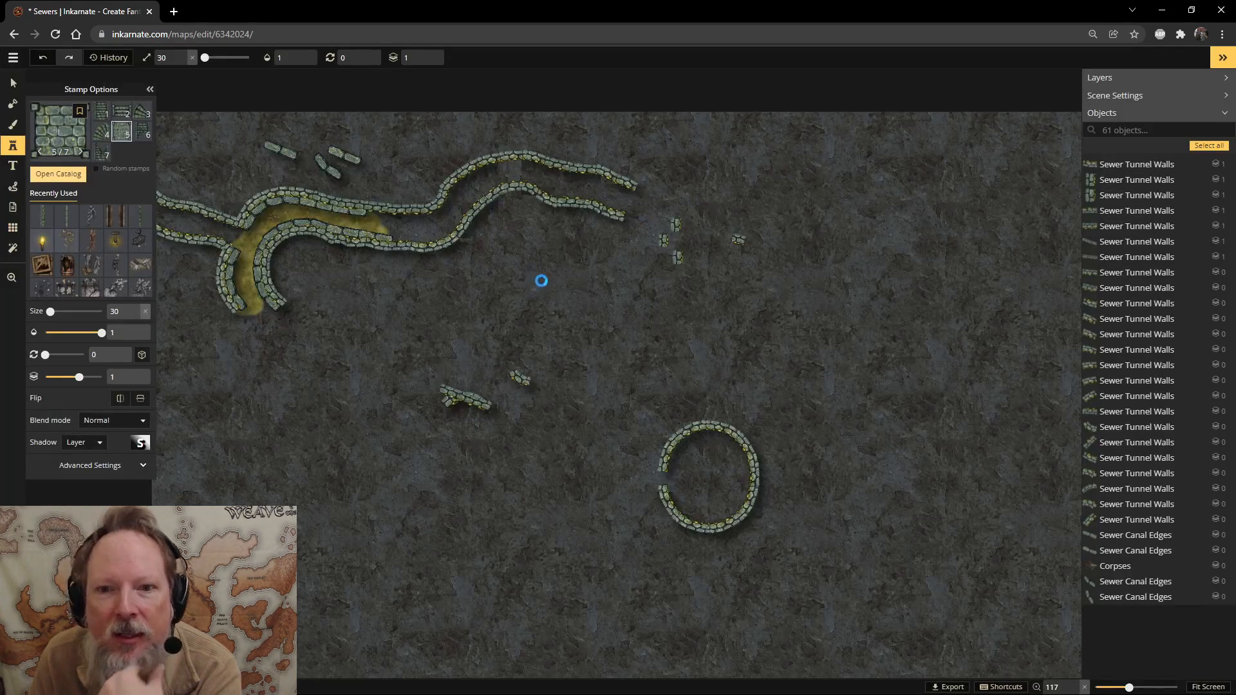
left_click(647, 321)
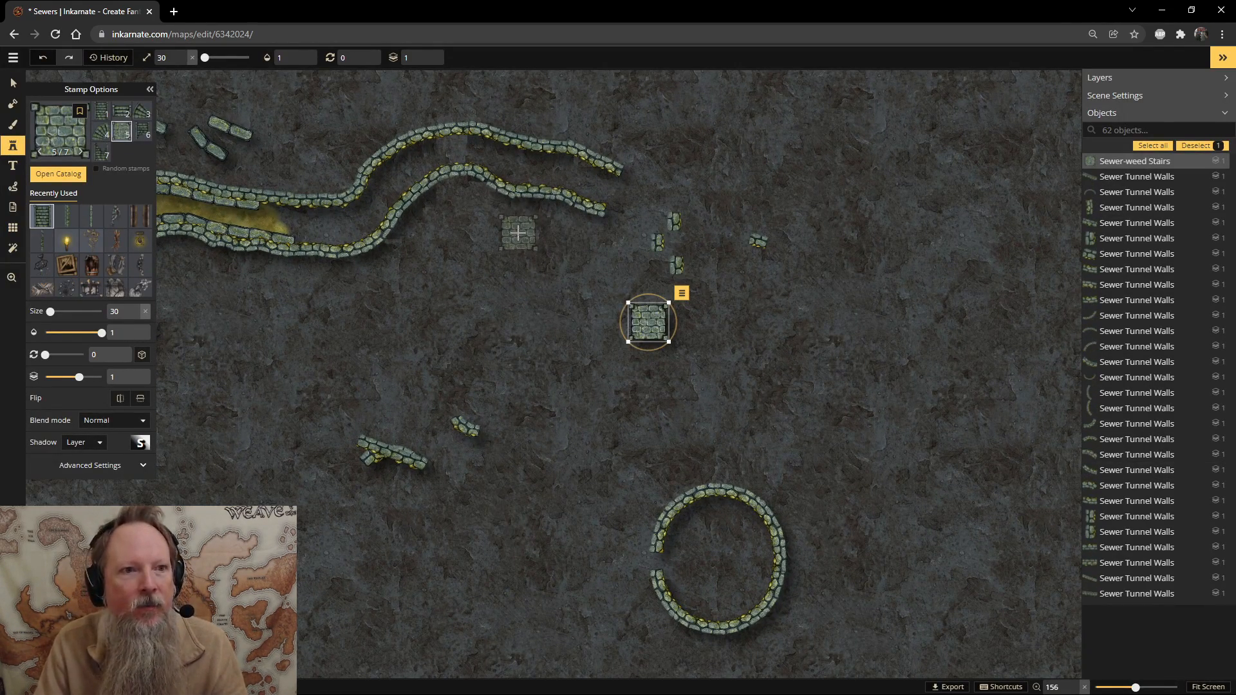
Place three more square Sewer-weed Stairs stamps, one adjoining the first and two on the open floor below.
scroll(518, 233, "up", 3)
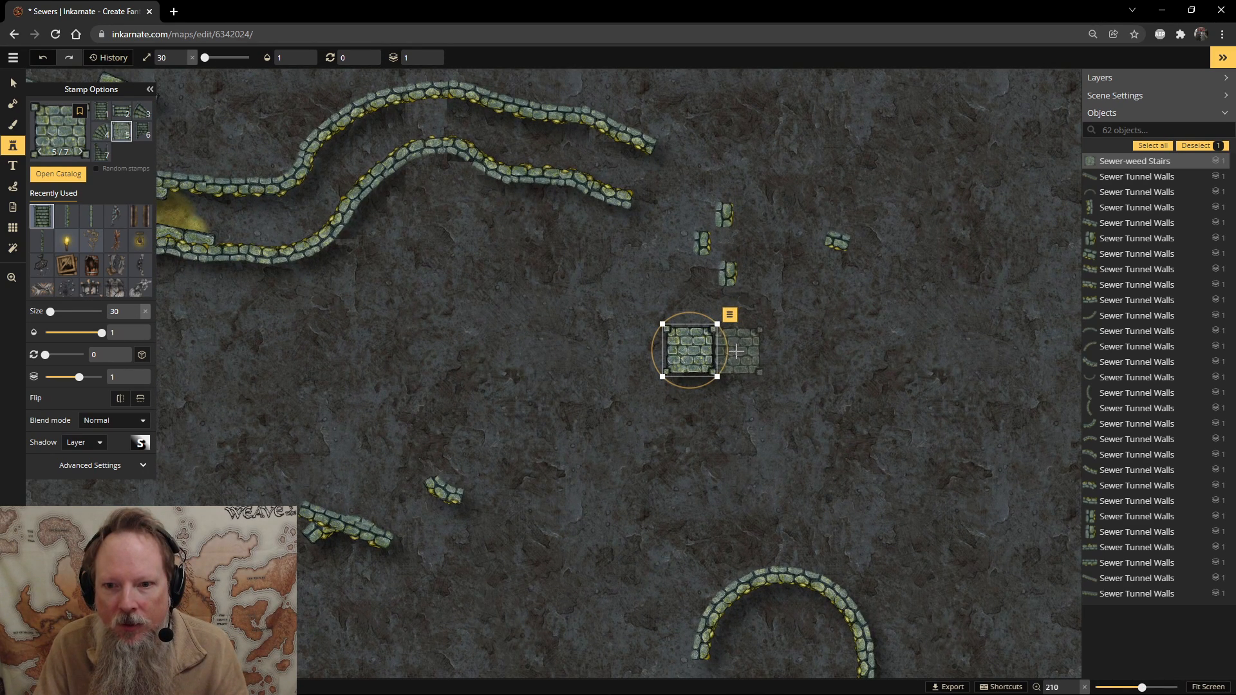
left_click(736, 351)
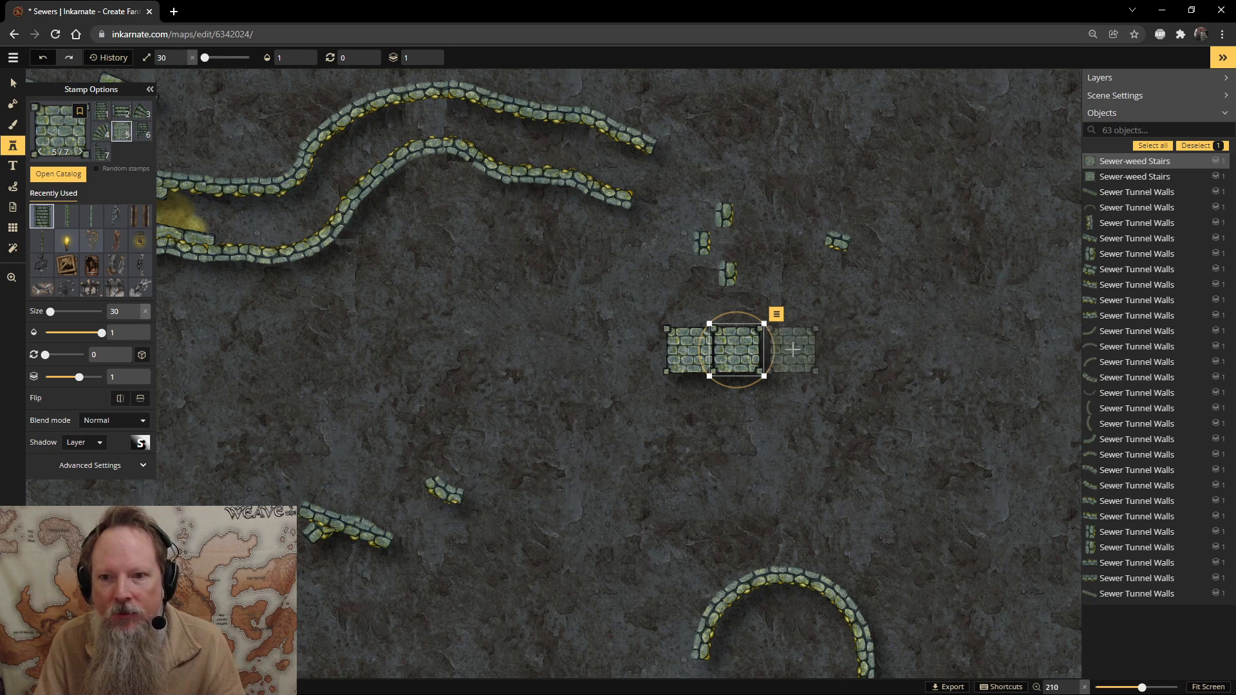
left_click(787, 350)
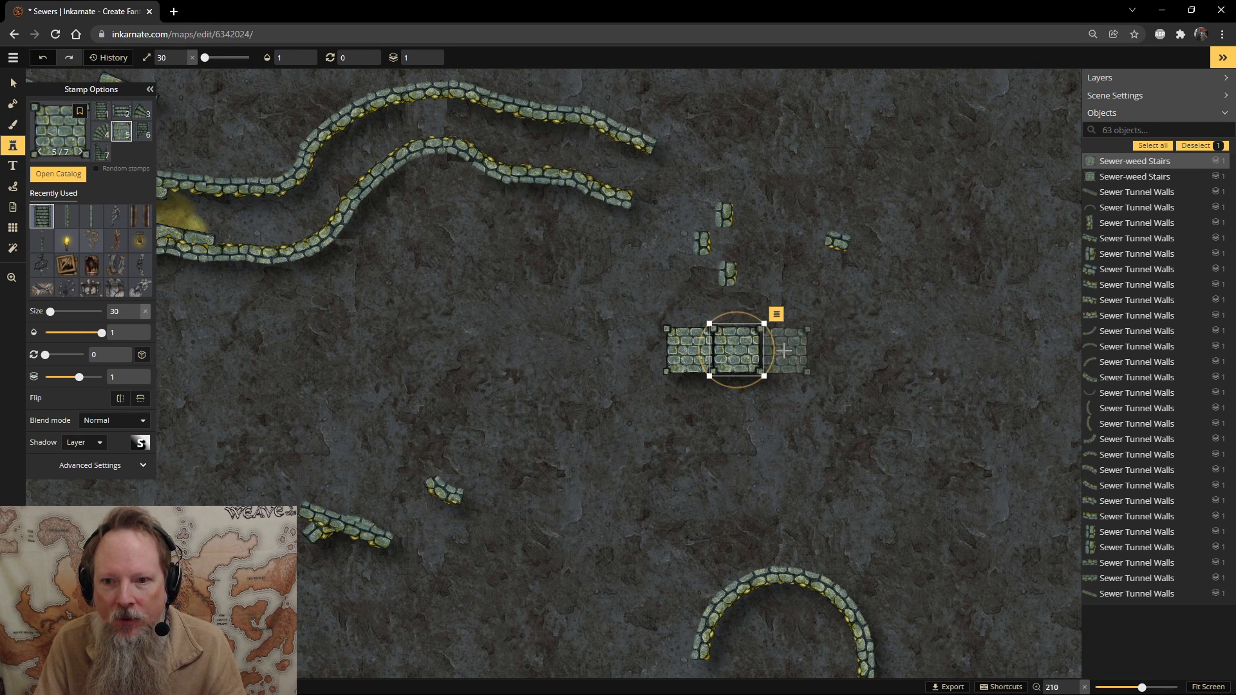
left_click(546, 468)
left_click(653, 474)
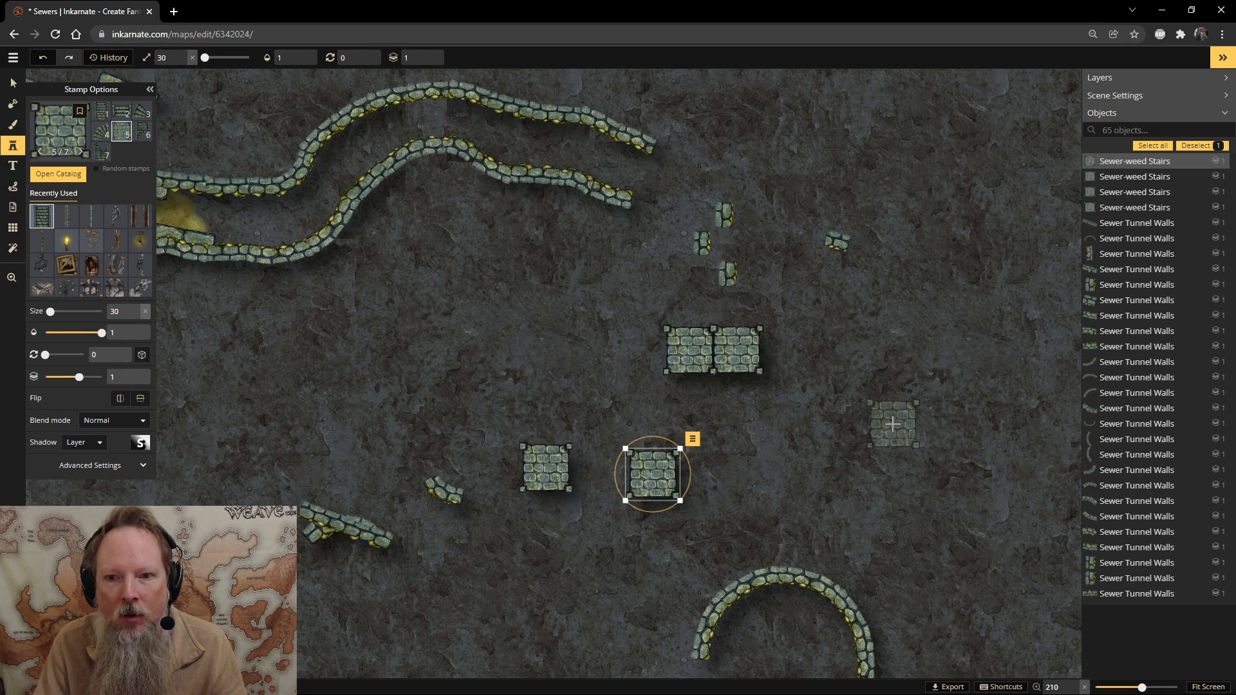
Move the four loose wall pieces from beyond the tunnel's end together to the spare pieces on the lower floor.
key("v")
left_click_drag(708, 211, 863, 286)
left_click_drag(728, 274, 238, 533)
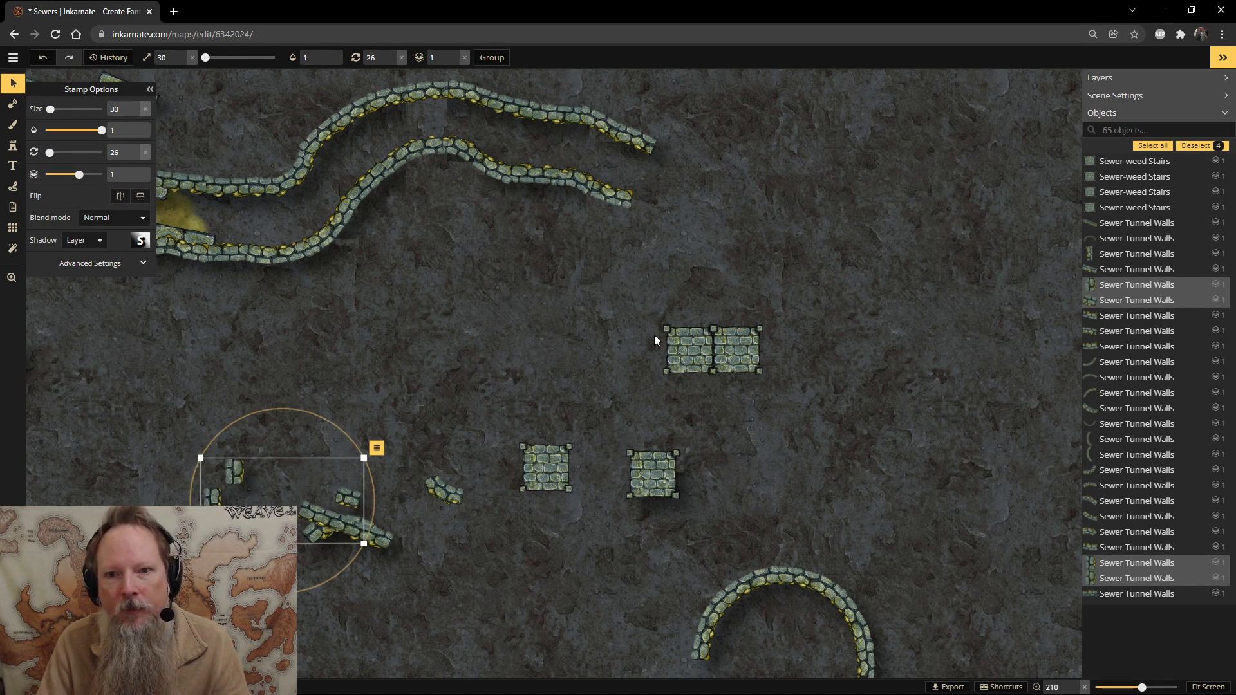
Rotate one square stone stamp to 24° and place it against the upper wall's right end.
left_click(677, 336)
left_click_drag(677, 336, 714, 127)
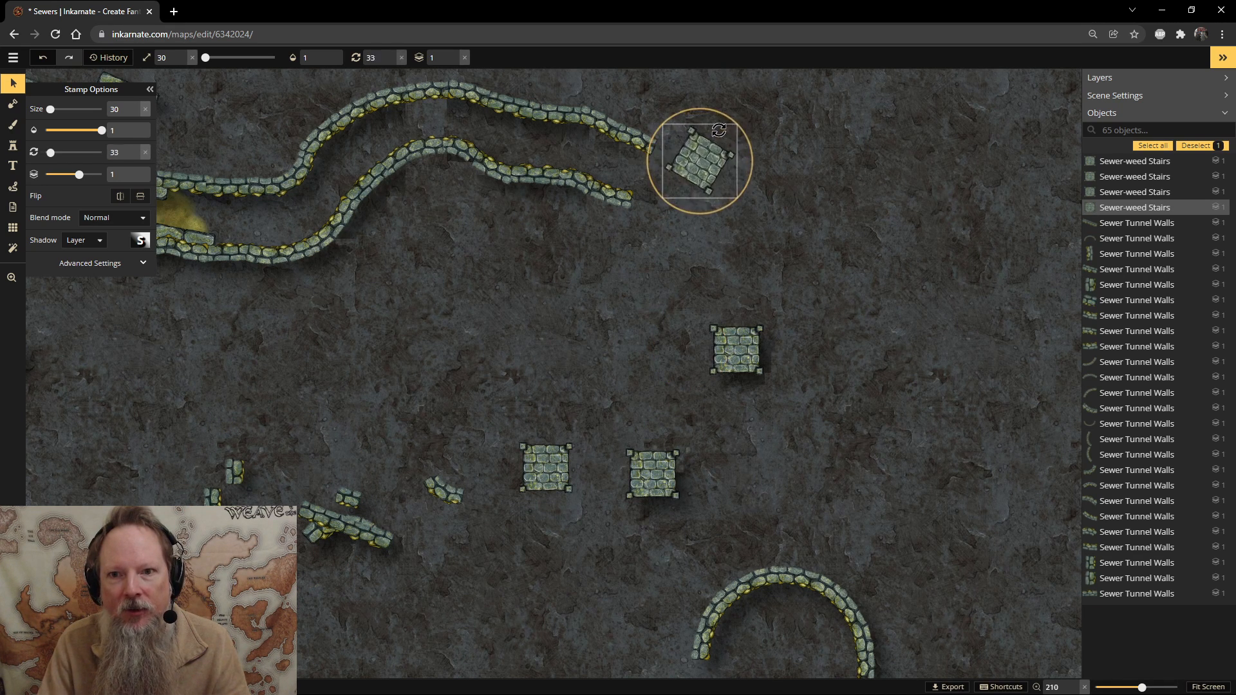
mouse_move(705, 171)
left_mouse_down()
mouse_move(688, 148)
mouse_move(731, 175)
mouse_move(696, 181)
mouse_move(720, 168)
mouse_move(700, 153)
left_mouse_up()
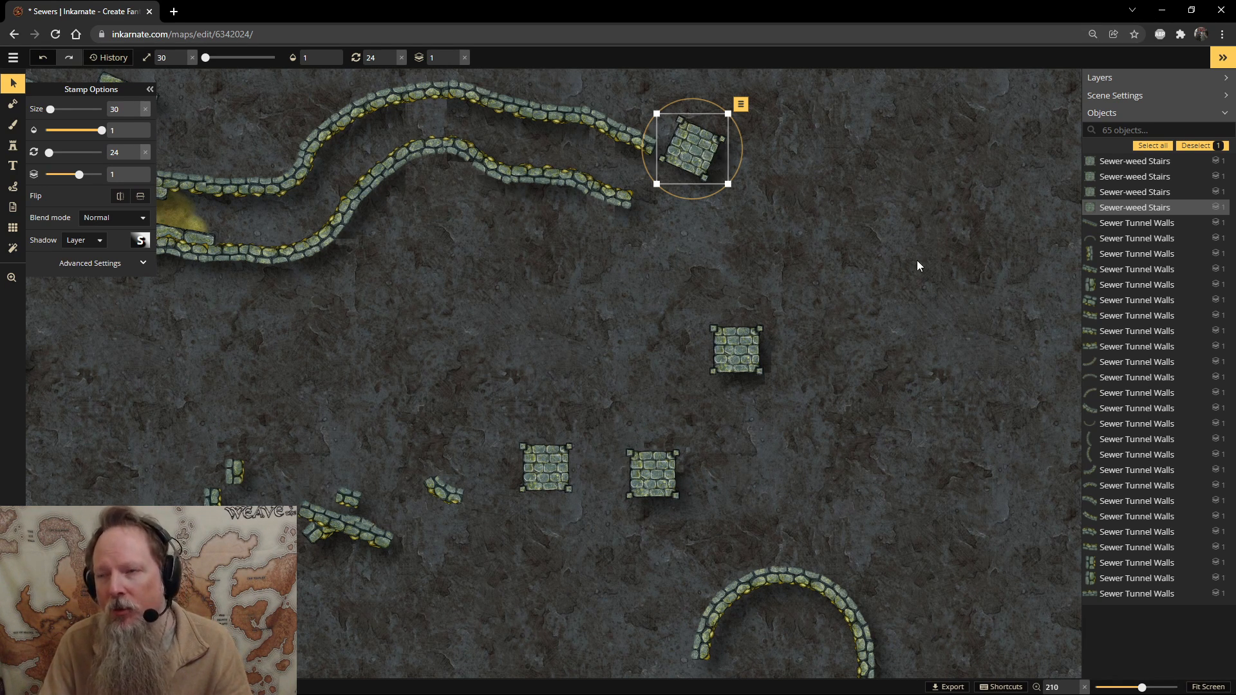
Rotate a second square stone stamp to 23° and join it to the first at the lower wall's right end.
left_click(746, 339)
left_click_drag(746, 340, 670, 268)
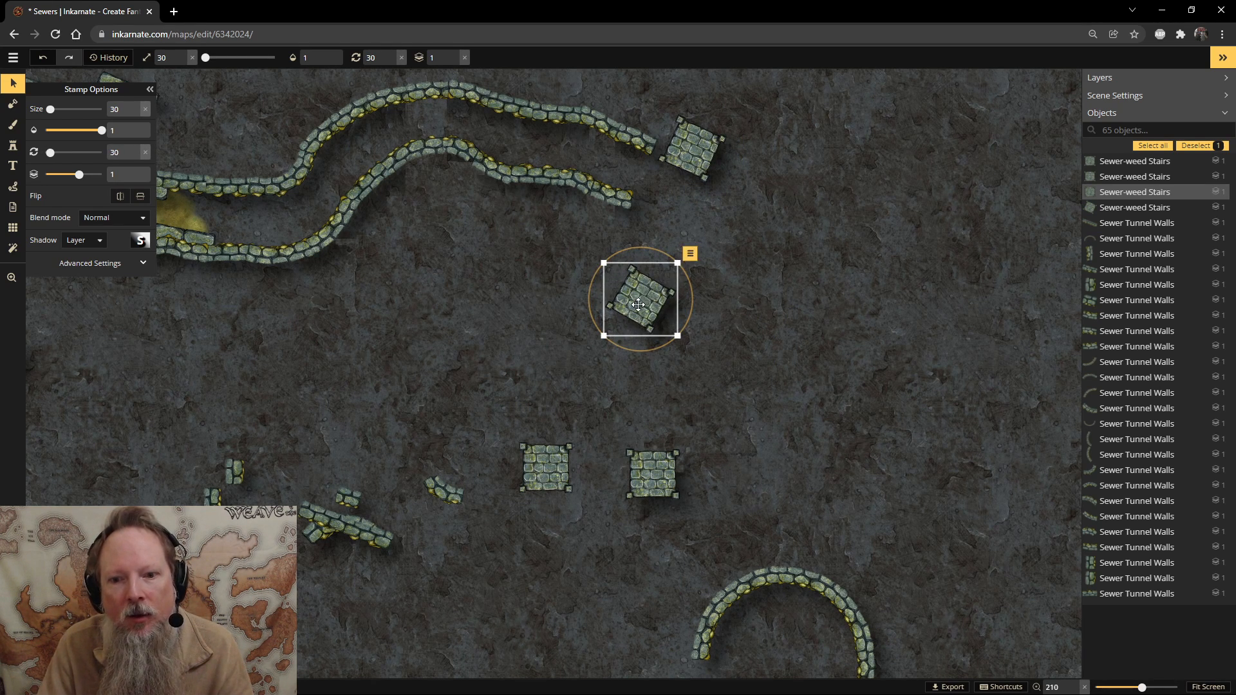
left_click_drag(645, 297, 632, 178)
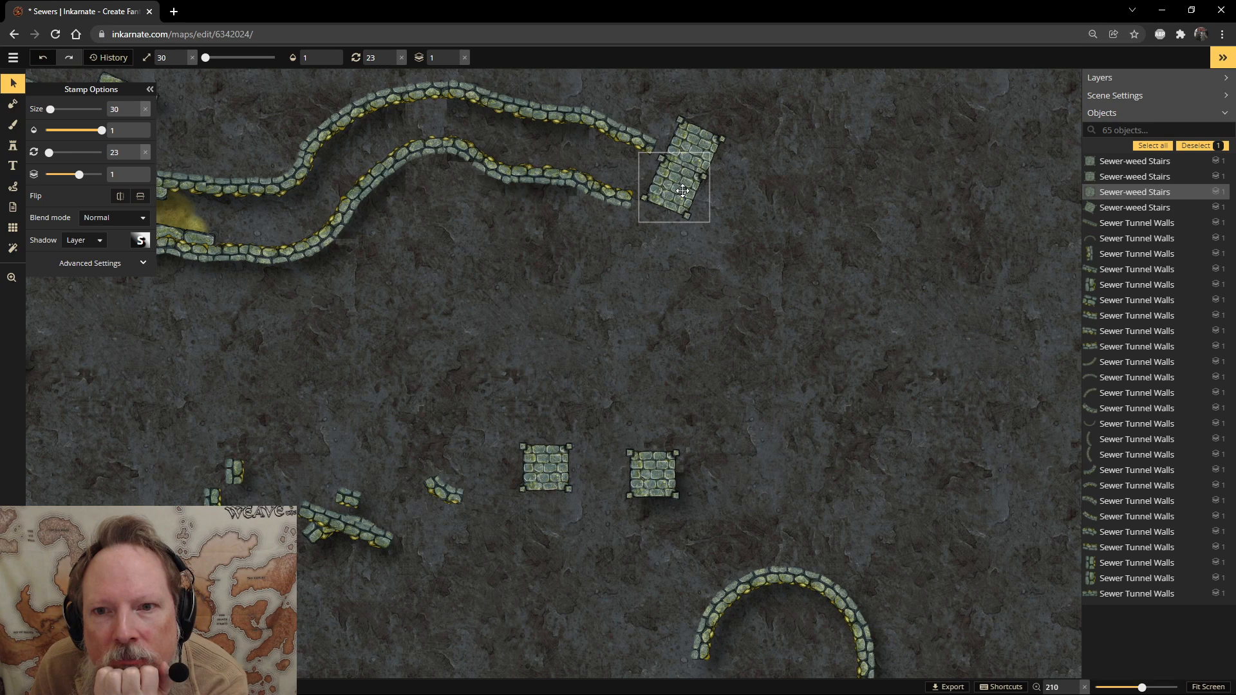
left_click(847, 237)
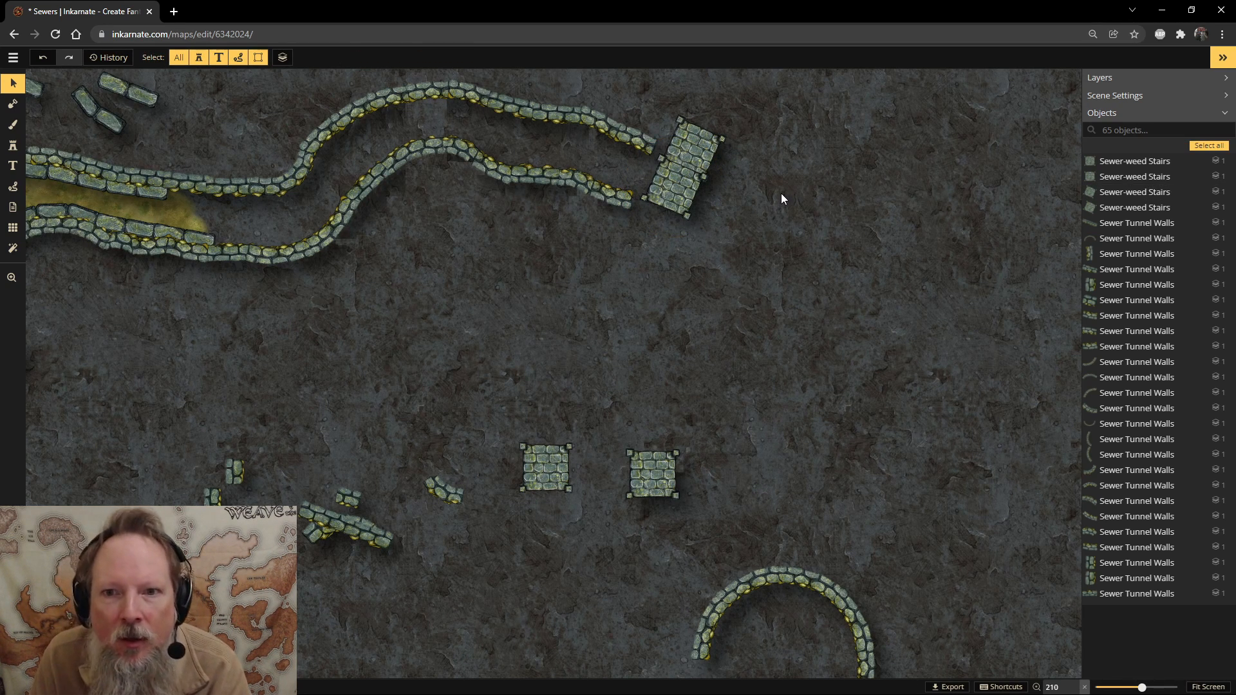
Delete the two rotated square stone stamps at the tunnel's end.
left_click_drag(699, 197, 620, 340)
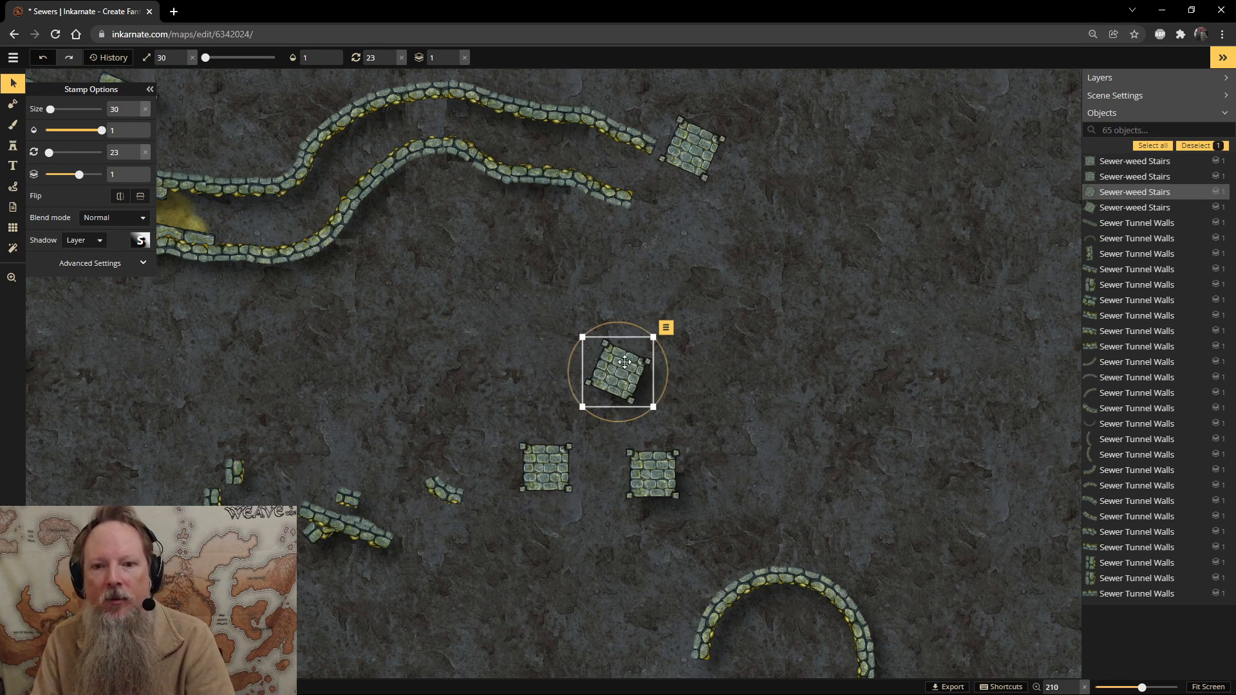
key("Delete")
left_click(700, 172)
key("Delete")
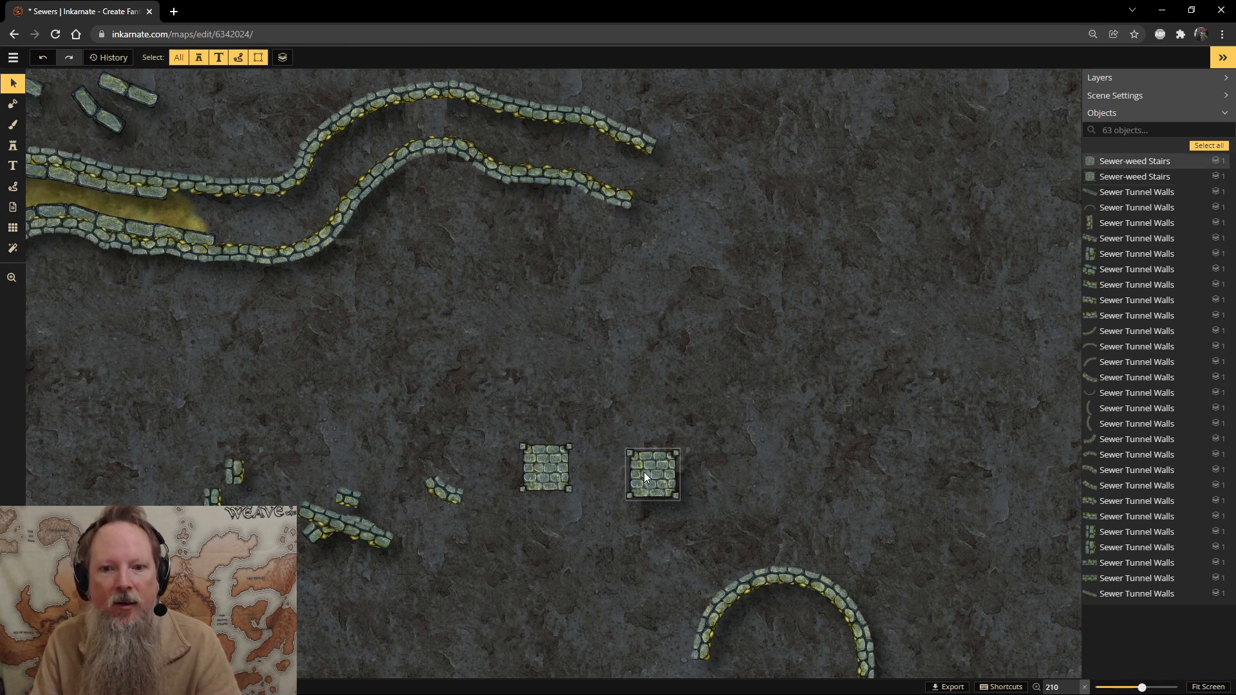
Move the two remaining square stone stamps together and nudge the second so their edges join side by side.
left_click(643, 471)
left_click_drag(644, 471, 646, 385)
left_click(547, 462)
left_click_drag(547, 462, 702, 384)
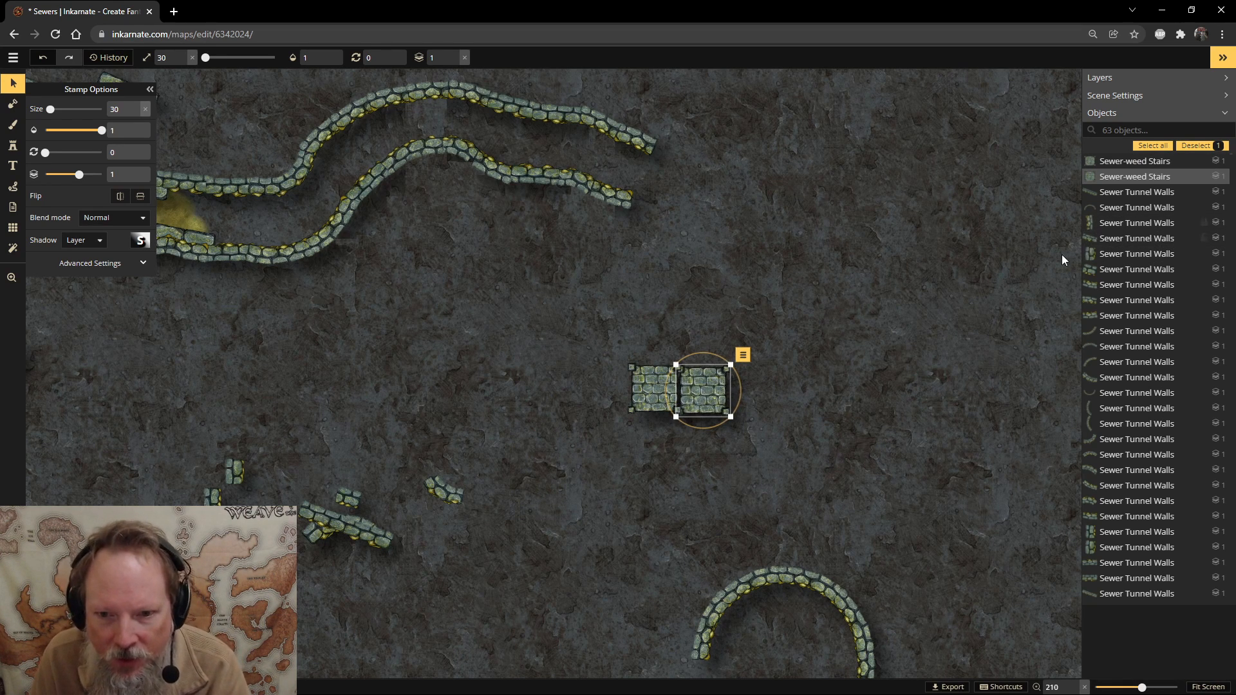
key("Left")
key("Left")
key("Left")
key("Left")
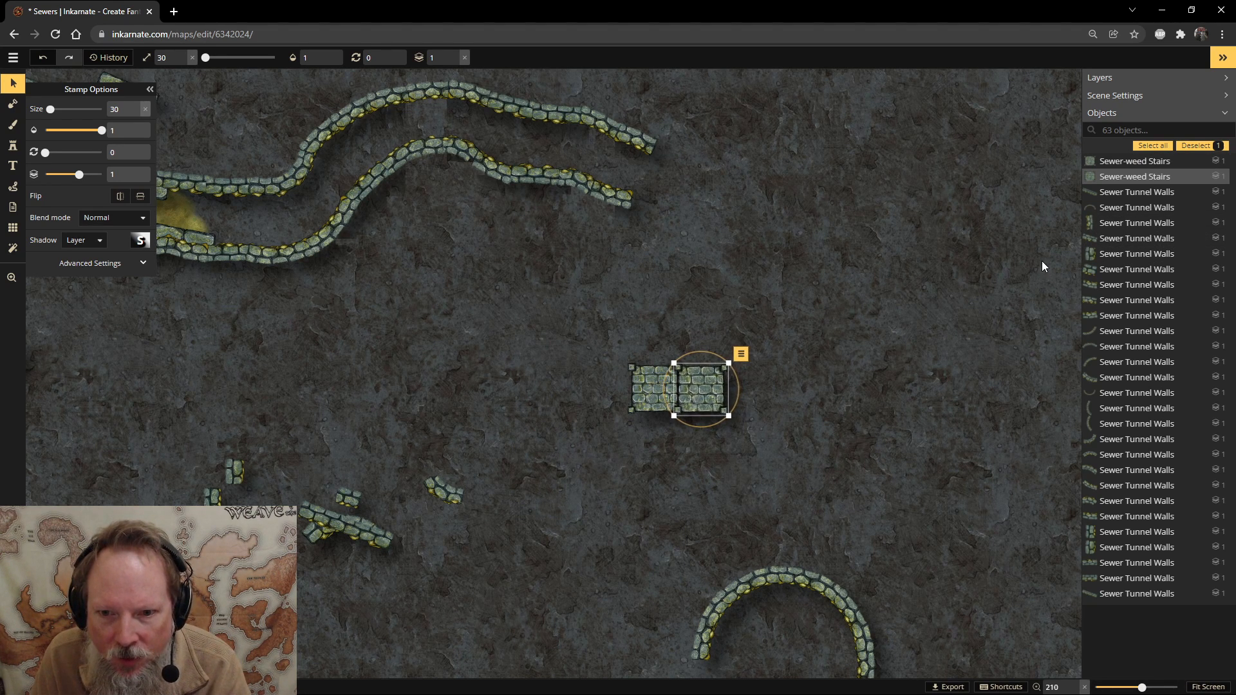
key("Left")
key("Up")
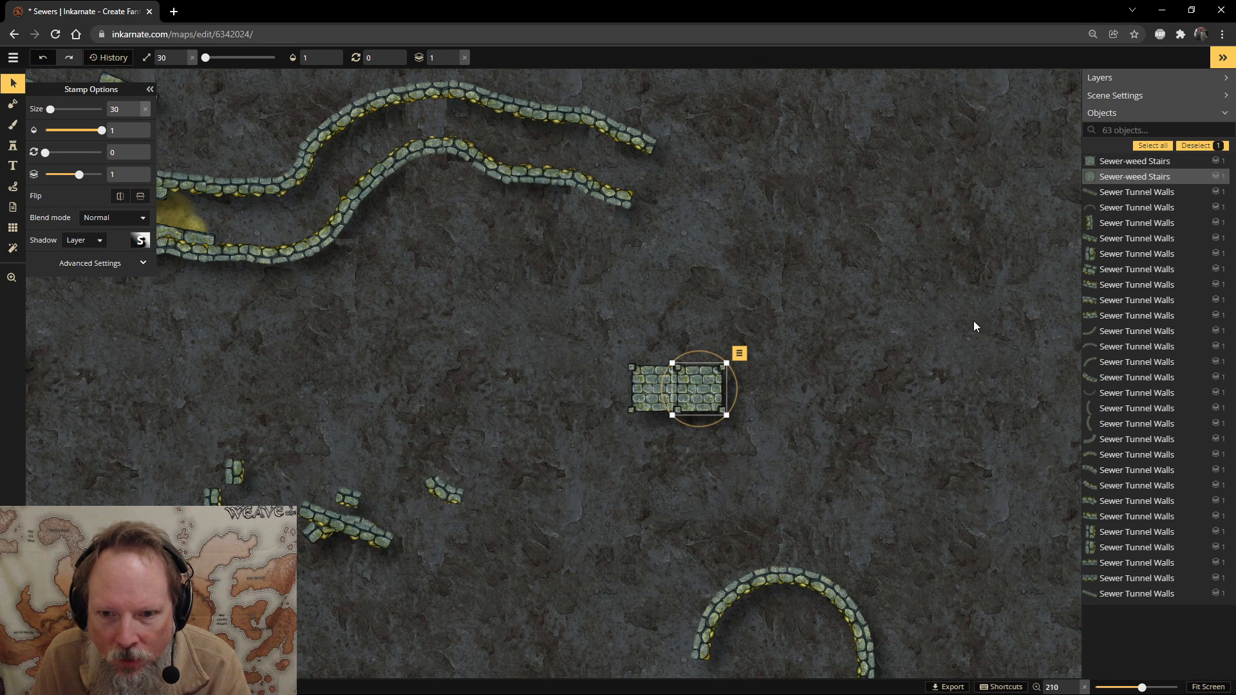
left_click(939, 331)
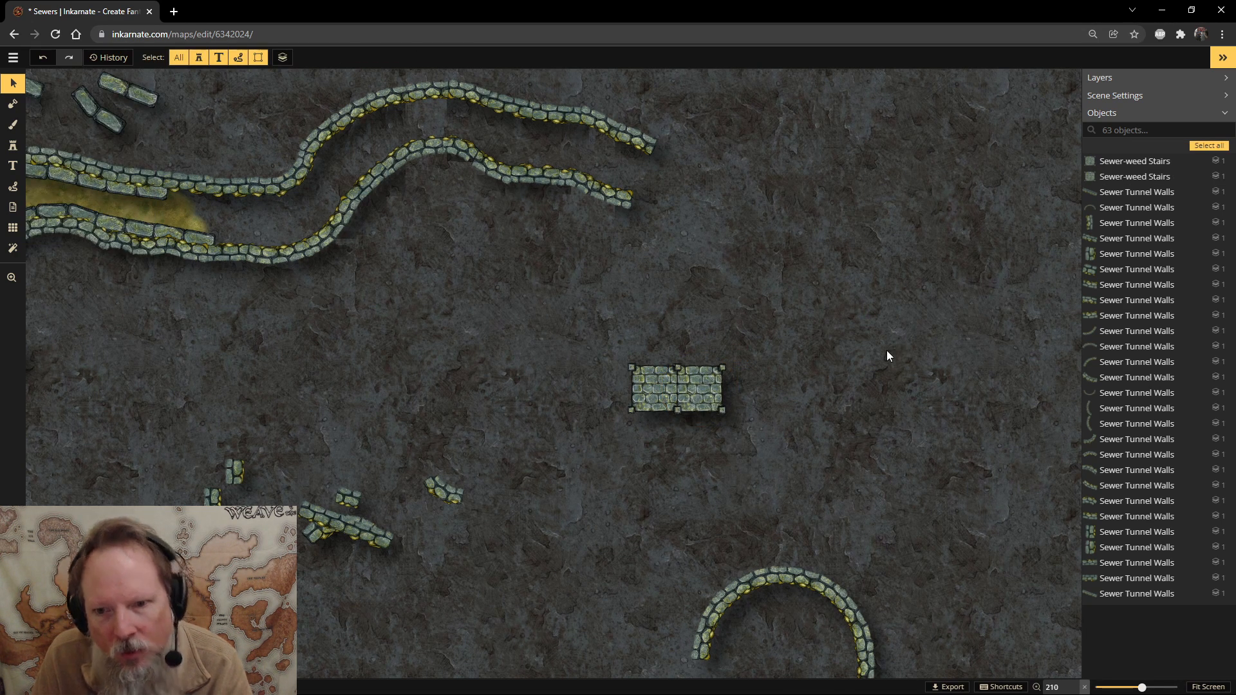
left_click(694, 388)
left_click(792, 365)
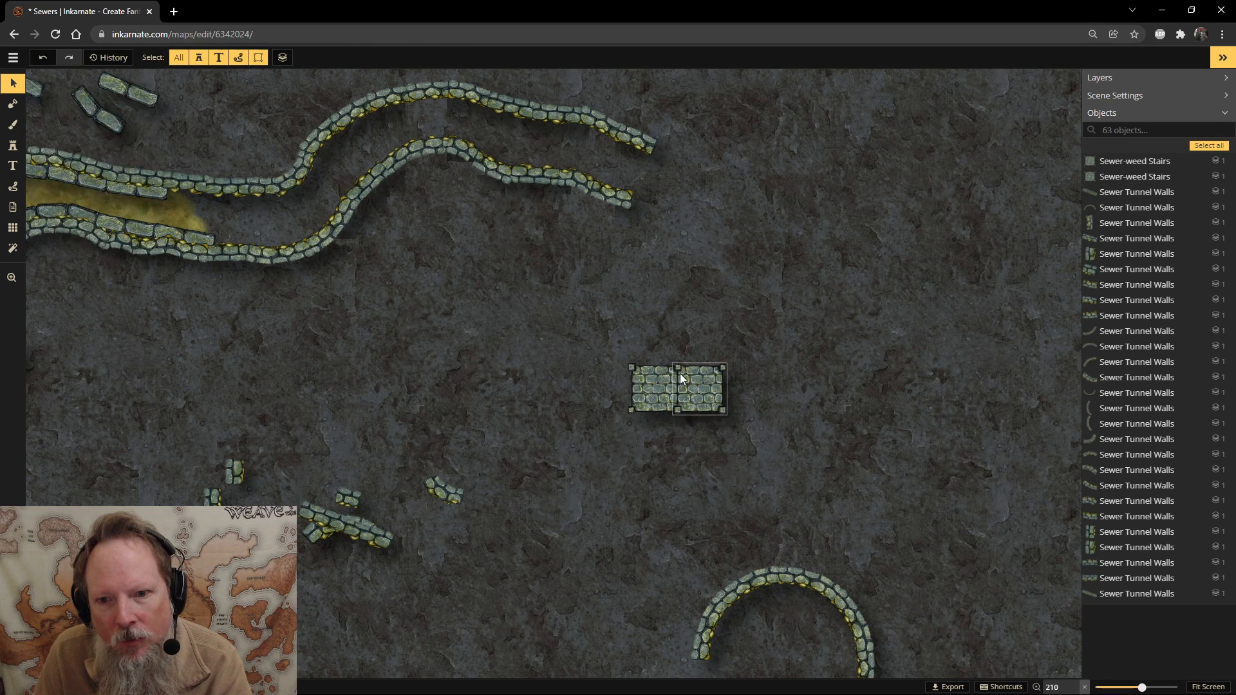
left_click(682, 376)
left_click(803, 364)
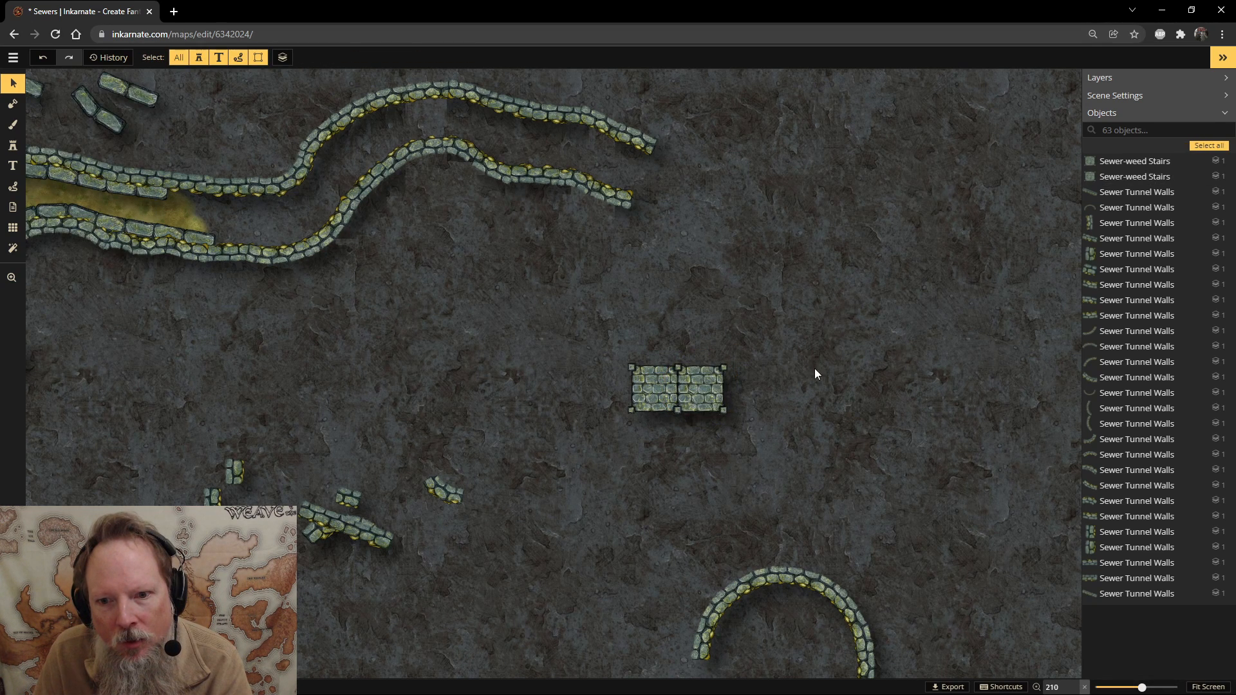
Duplicate the joined pair of stone stamps and align the copy directly below it, forming a two-by-two block.
left_click(654, 385)
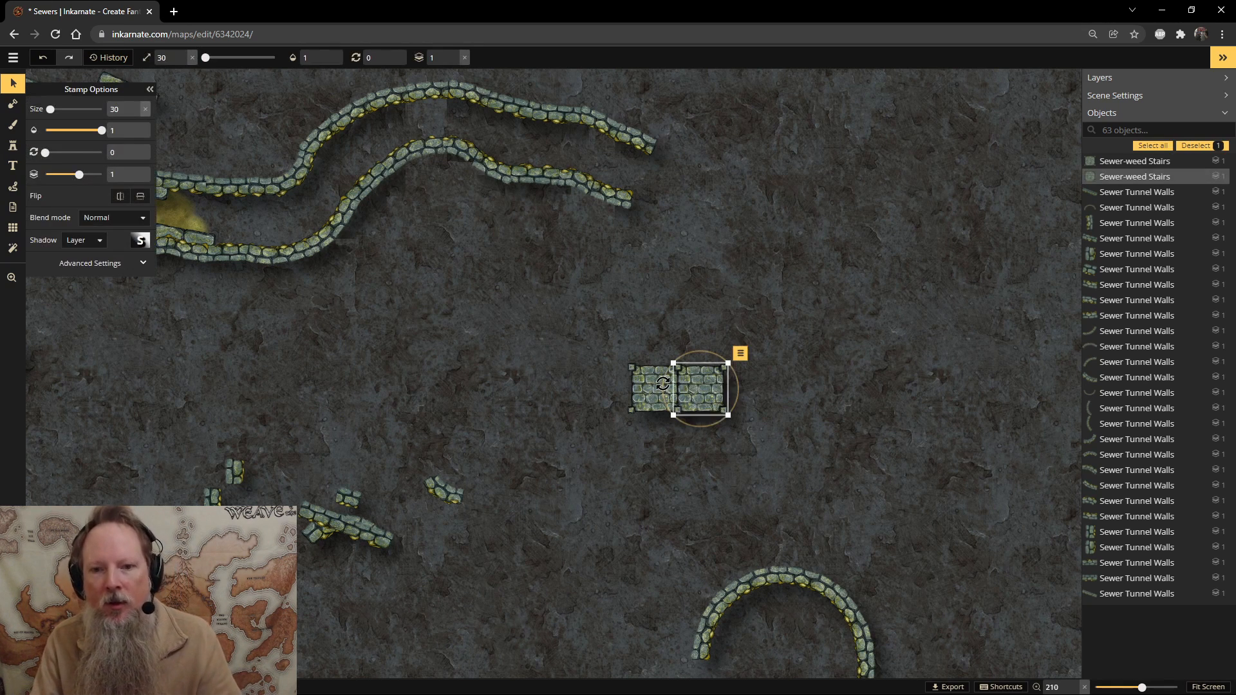
left_click(701, 388, "shift")
key("ctrl+d")
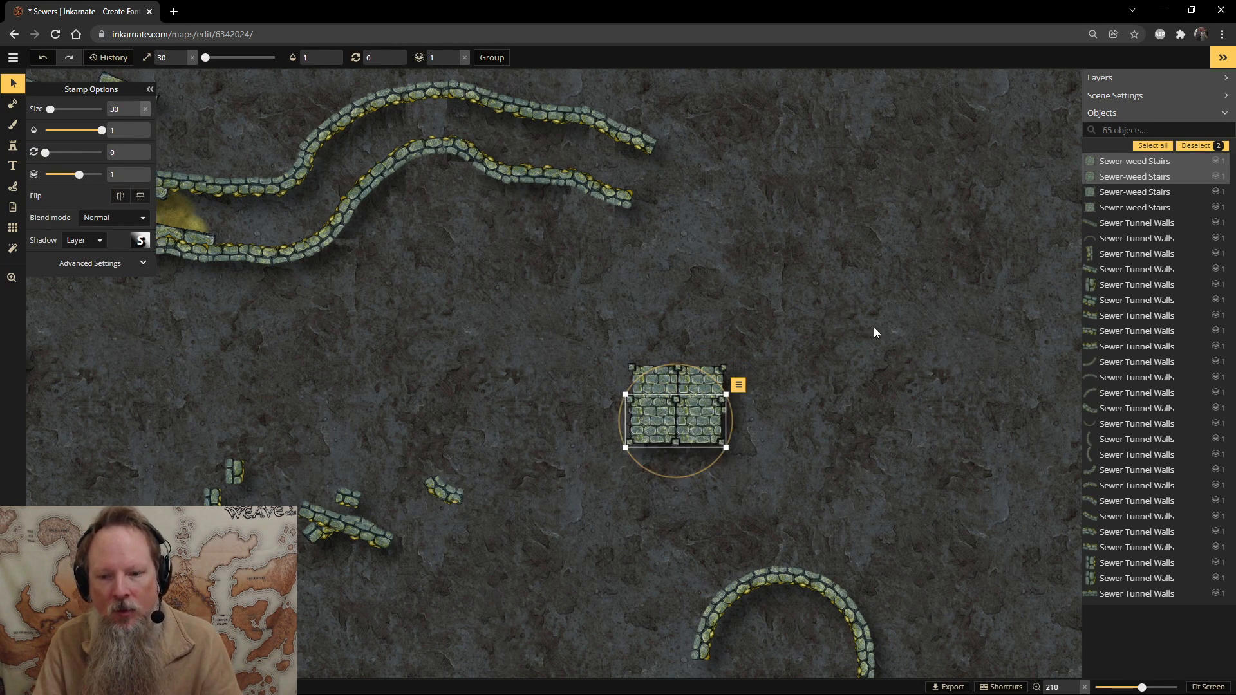
key("Down")
key("Down")
key("Down")
key("Down")
key("Down")
key("Down")
key("Down")
key("Down")
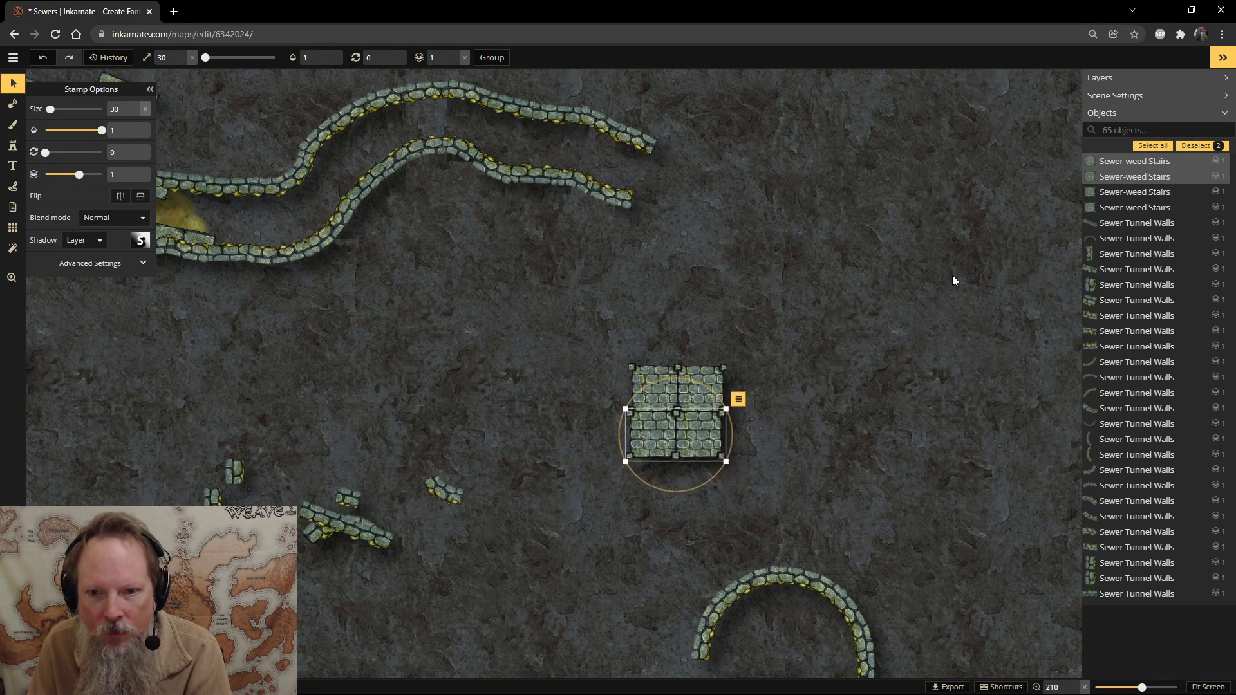
key("Up")
key("Up")
key("Right")
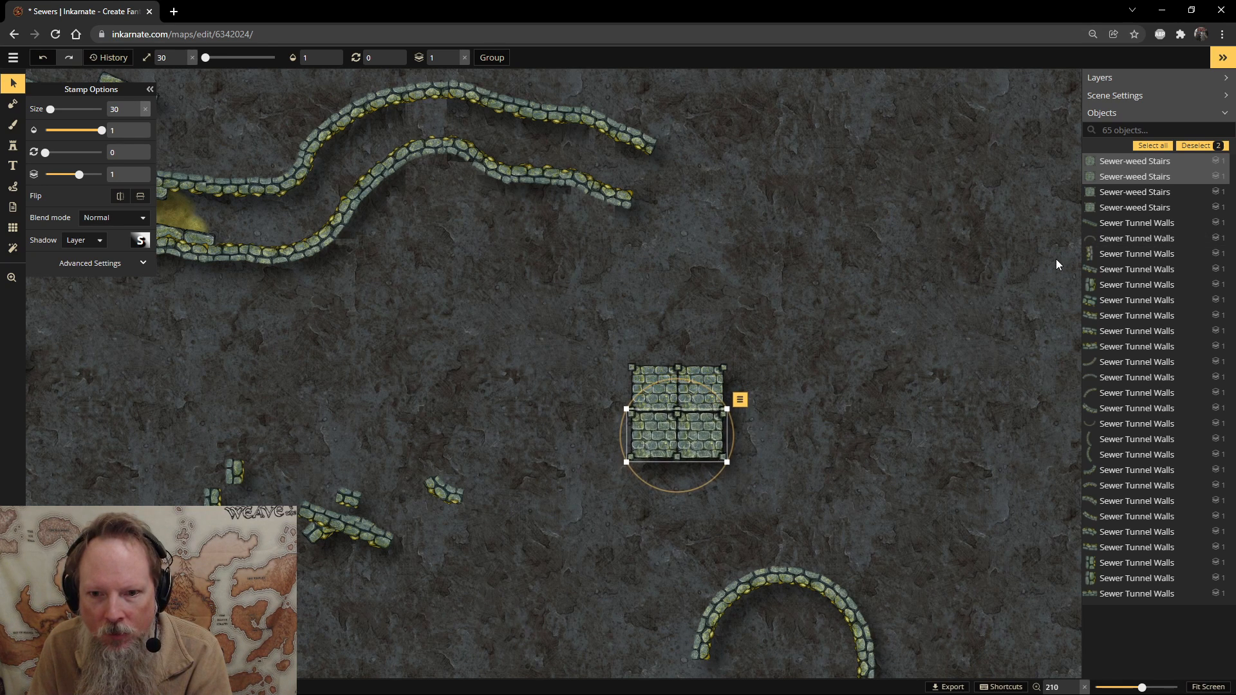
key("Up")
key("Up")
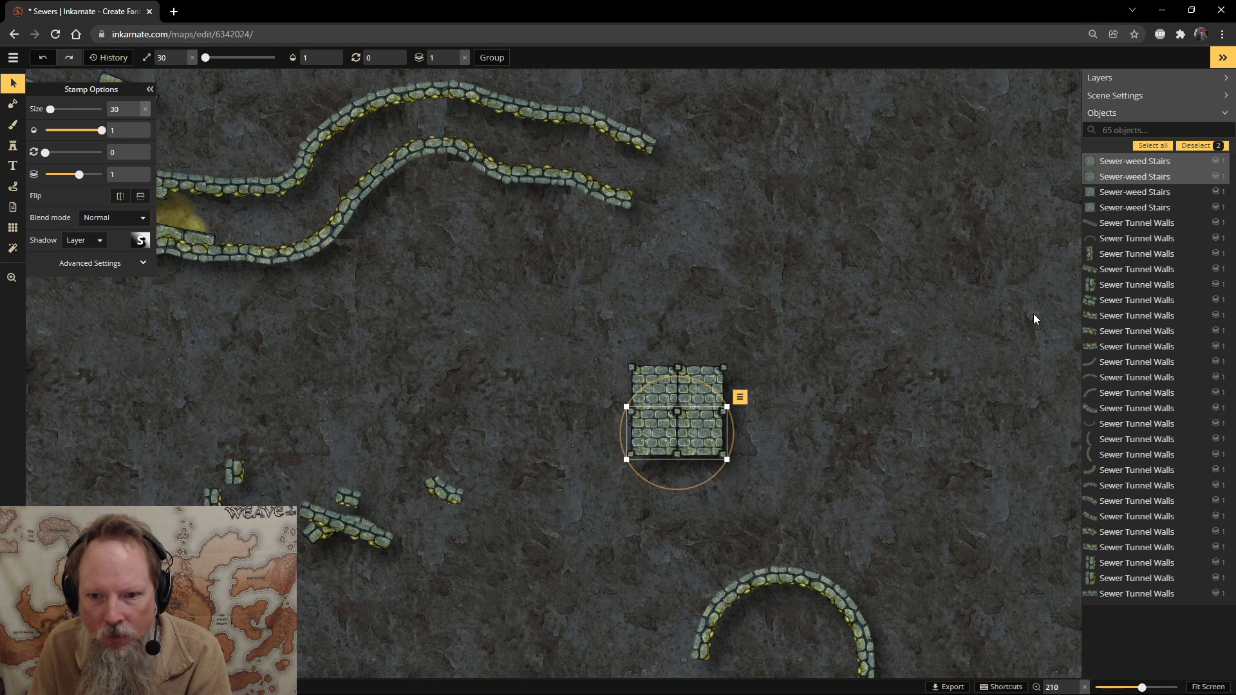
left_click(948, 333)
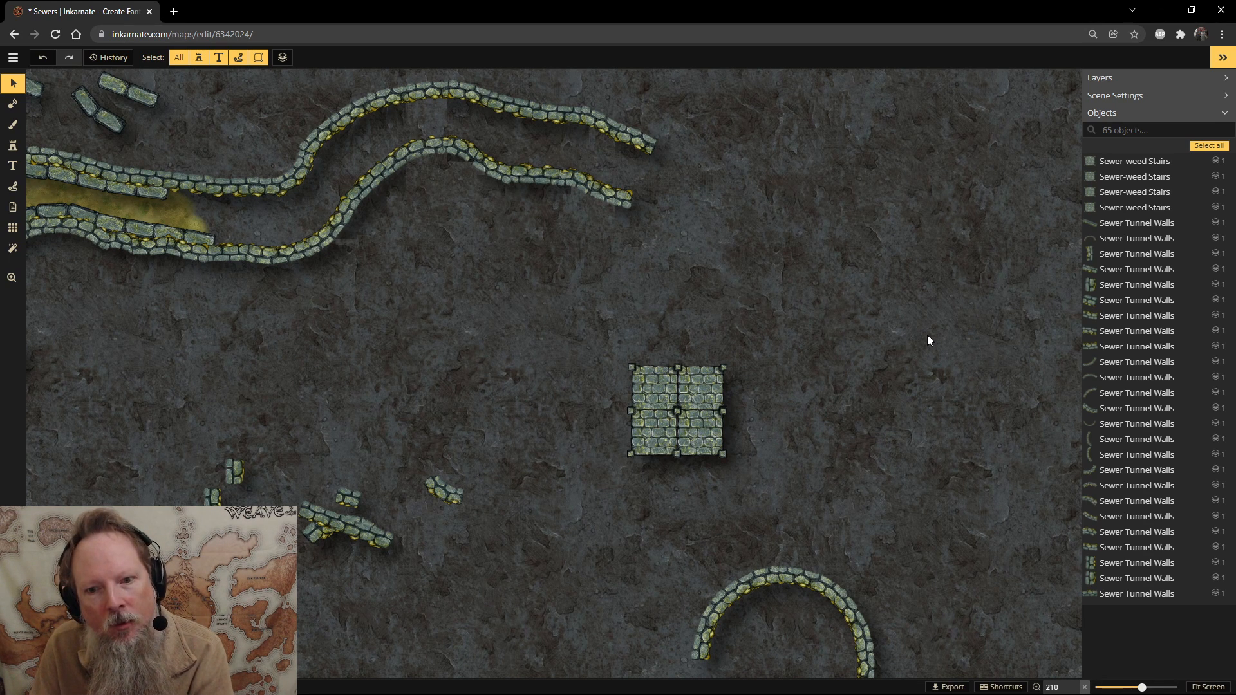
Copy all four stamps of the stone block and paste them on the open floor between the block and the tunnel's end.
left_click_drag(772, 501, 616, 345)
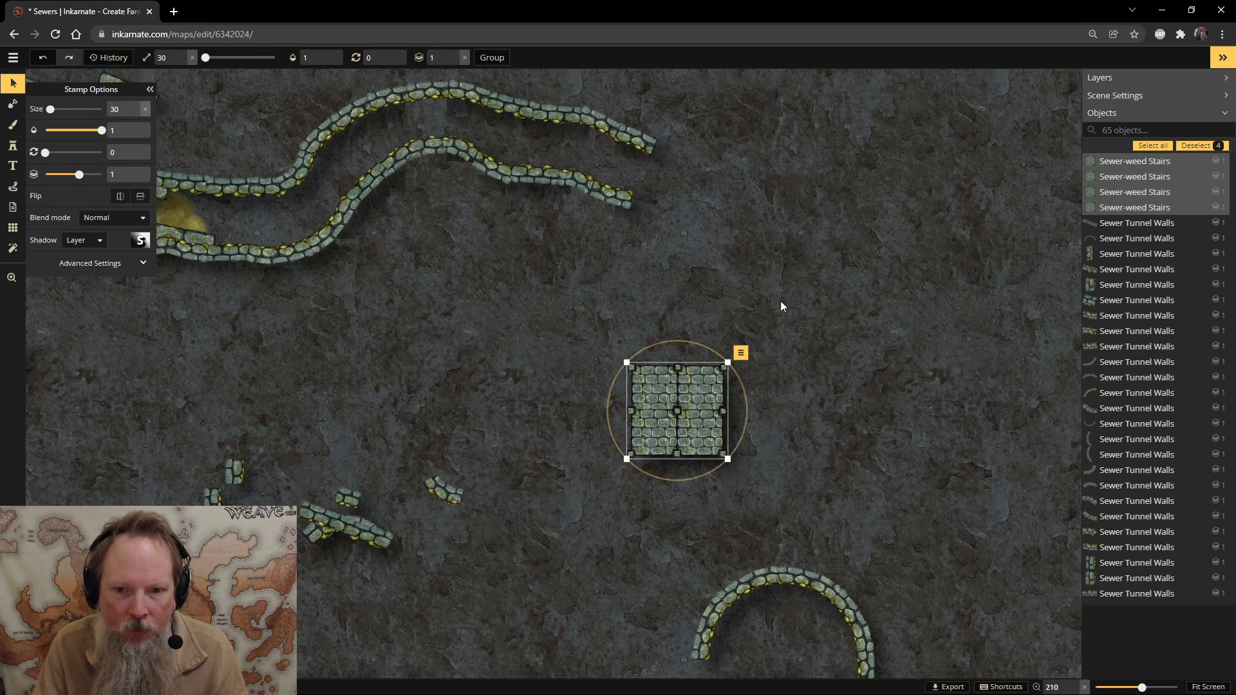
left_click(809, 291)
key("ctrl+v")
Try to fit the pasted block at the tunnel's end, enlarged to size 35 and rotated to 294°.
left_click_drag(826, 227, 775, 275)
left_click_drag(875, 315, 756, 218)
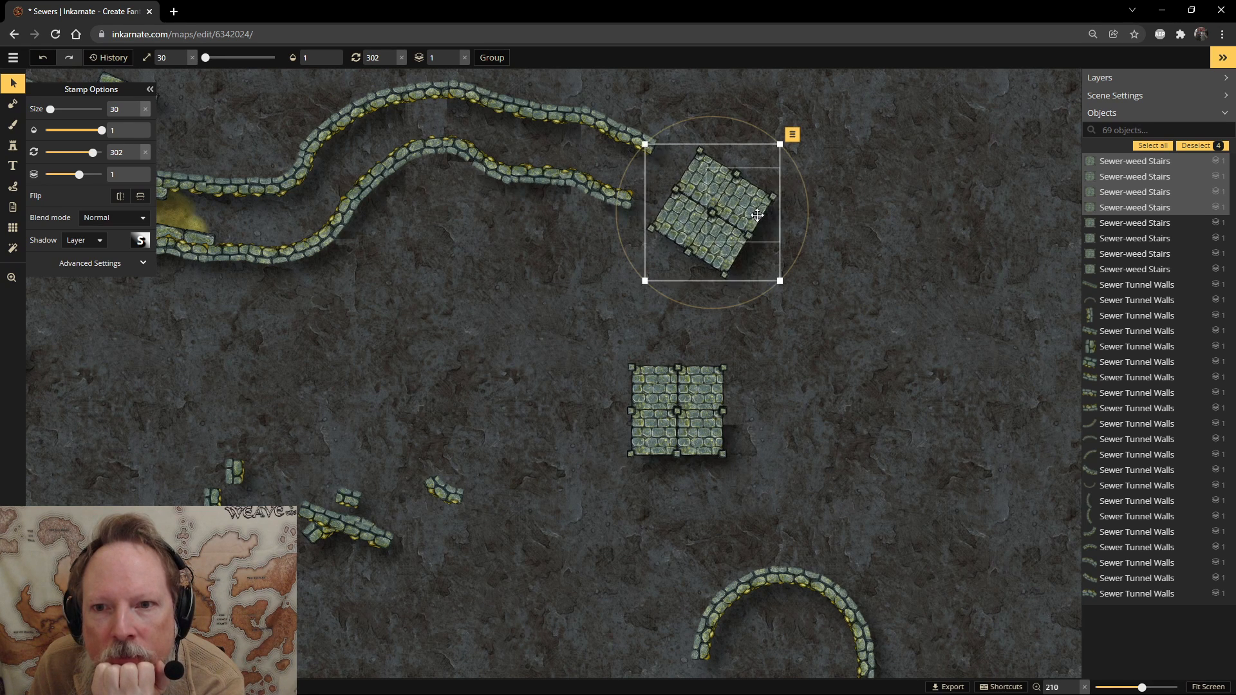
left_click_drag(775, 143, 812, 111)
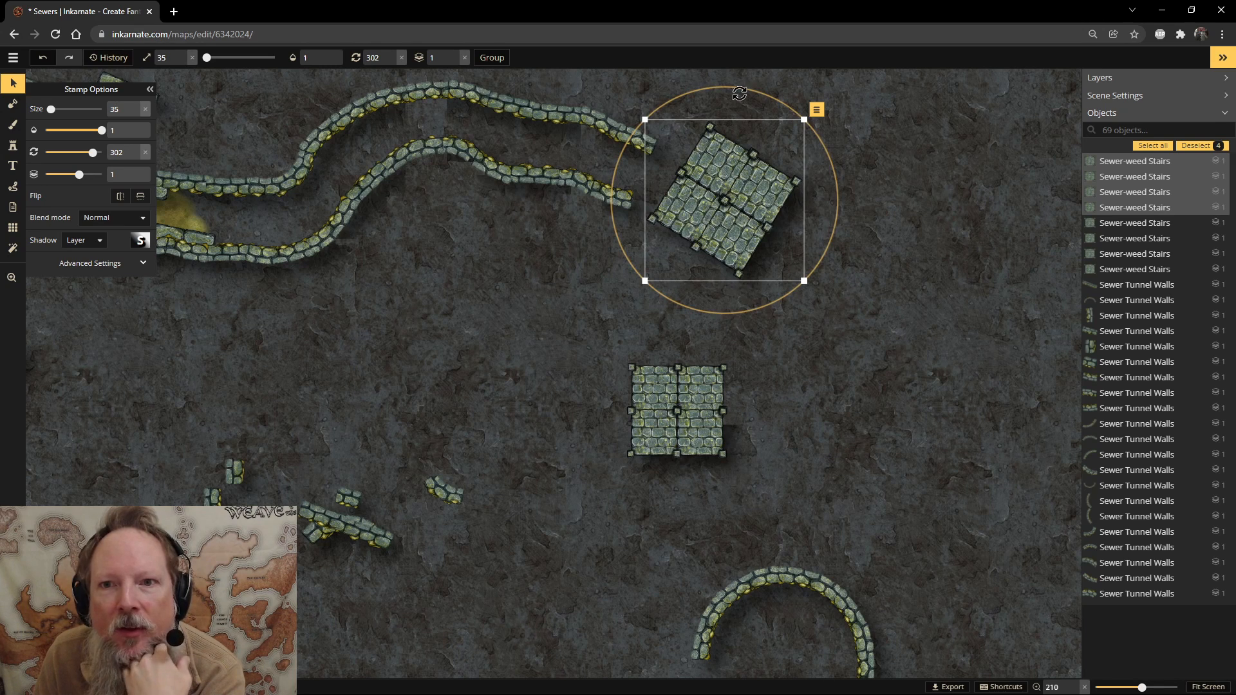
left_click_drag(741, 91, 725, 91)
mouse_move(723, 204)
left_mouse_down()
mouse_move(745, 220)
mouse_move(726, 214)
left_mouse_up()
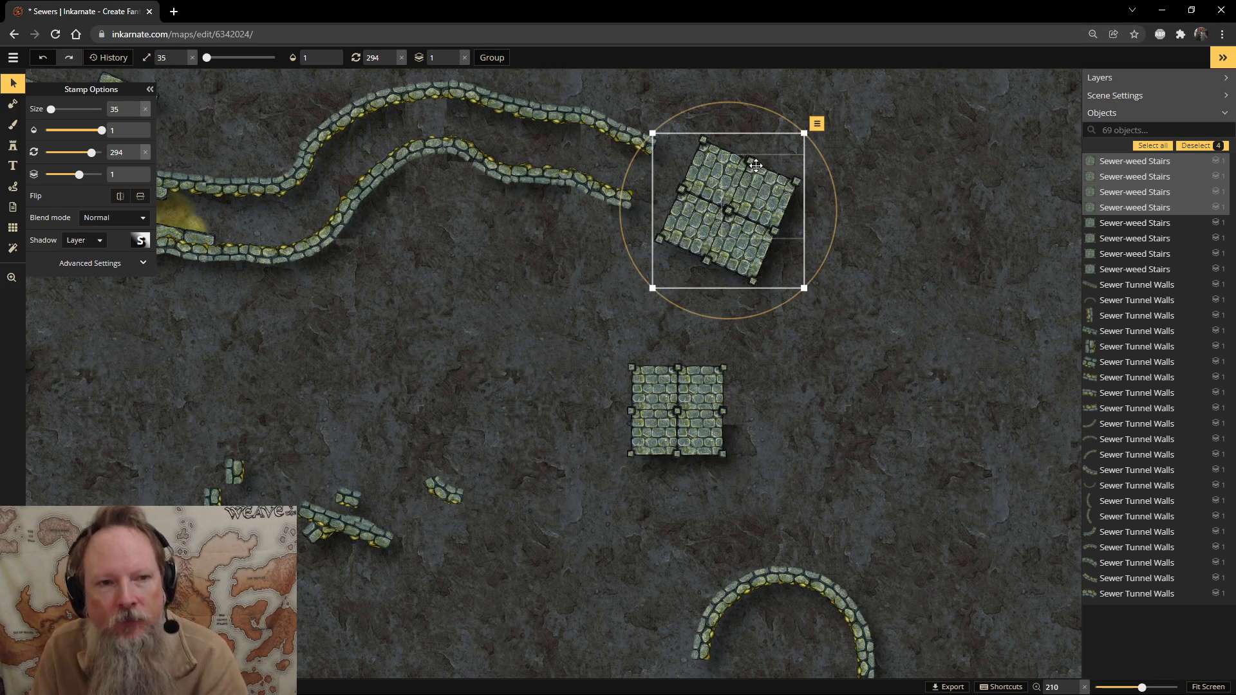
Try reducing the pasted block's stamps to size 31, and undo the block's changes back to its unrotated placement.
scroll(753, 162, "up", 2)
key("bracketleft")
key("bracketleft")
key("bracketleft")
key("bracketleft")
key("bracketleft")
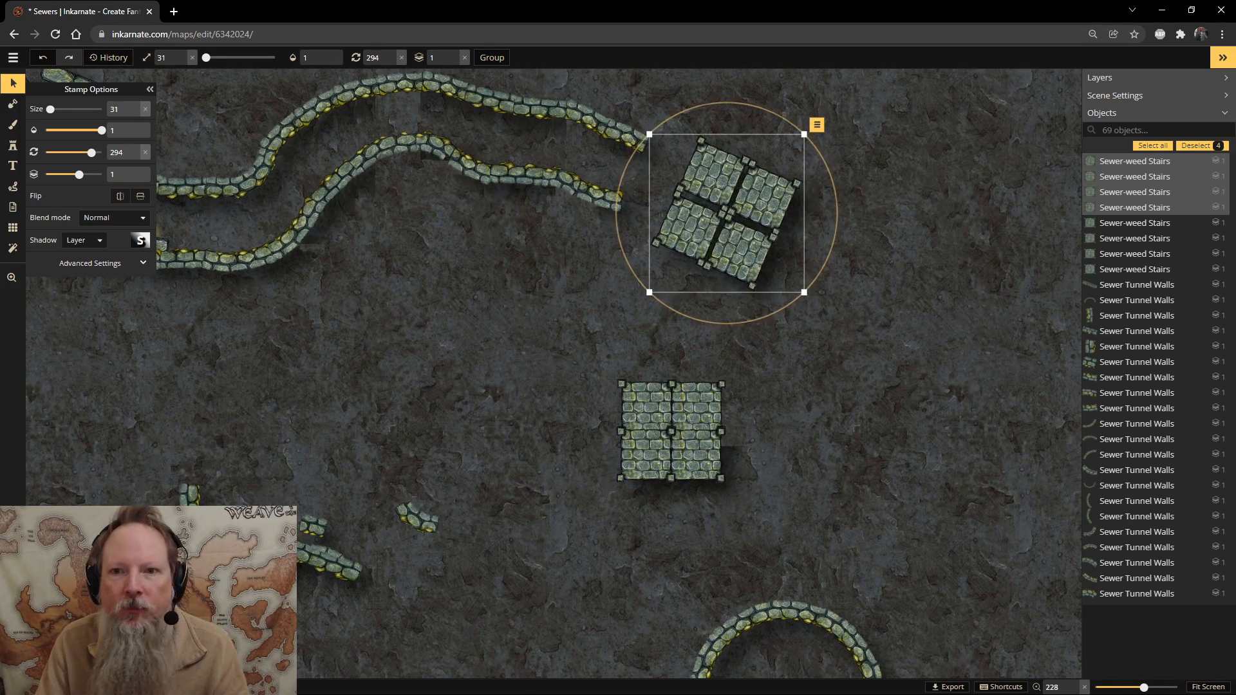
key("ctrl+z")
key("ctrl+z")
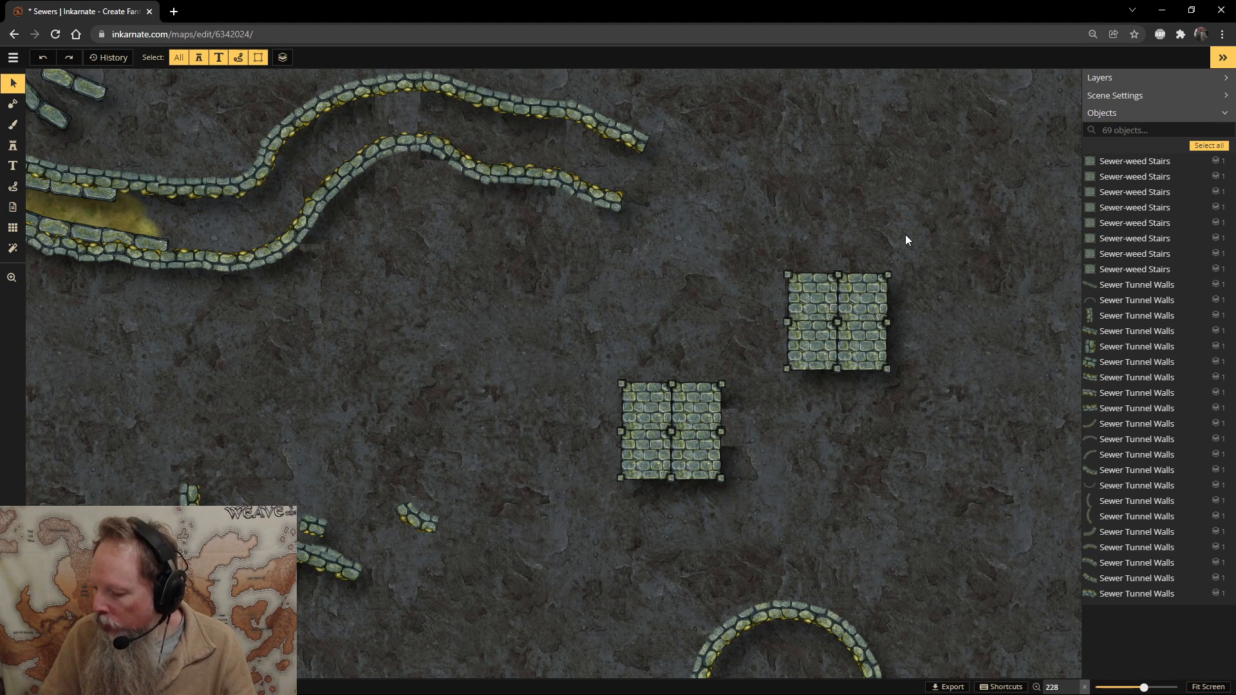
Rotate the pasted four-stamp block to 27° and move it against the tunnel's open end.
left_click_drag(764, 225, 894, 377)
left_click_drag(827, 224, 927, 238)
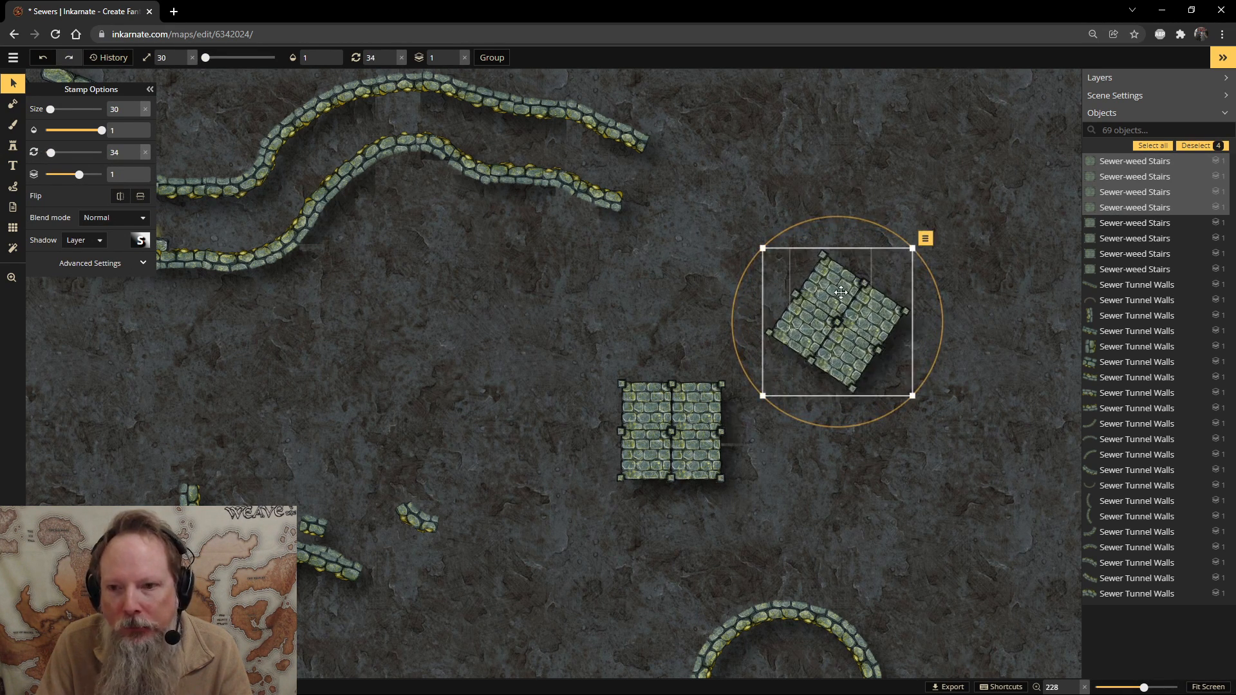
left_click_drag(767, 257, 629, 150)
left_click_drag(732, 115, 720, 113)
left_click_drag(755, 165, 727, 142)
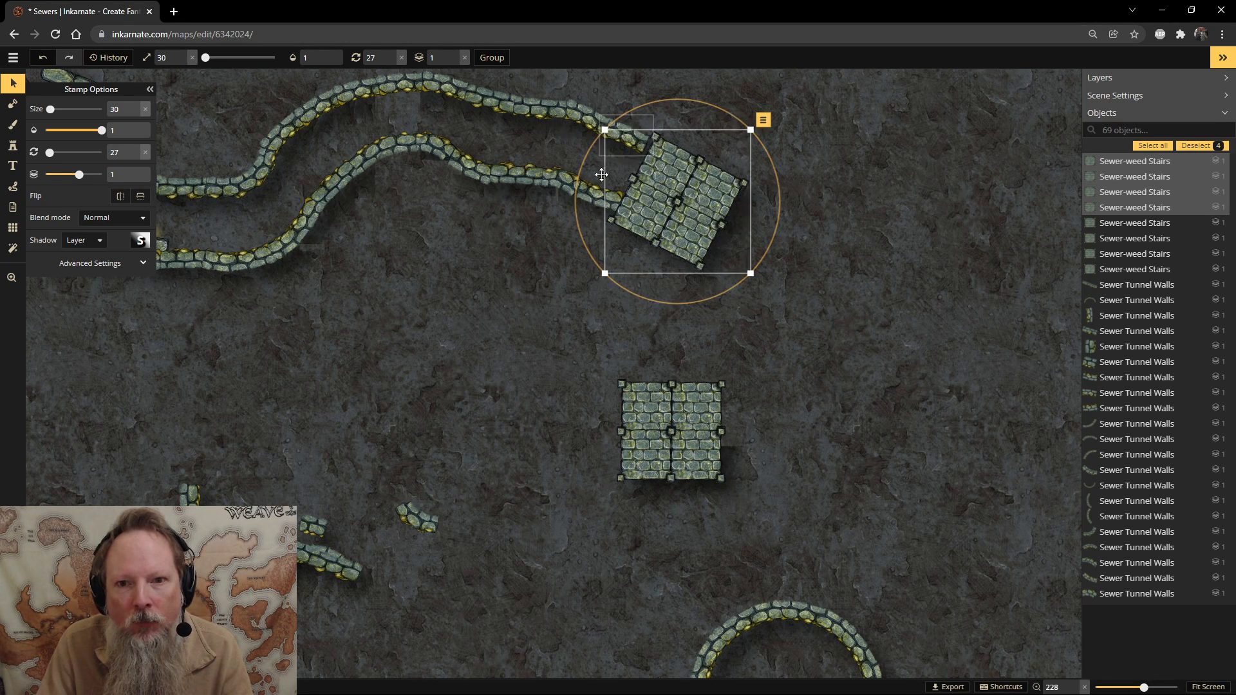
Reduce the block to size 25, rotate it to 22° and refit it against both wall ends.
left_click_drag(604, 273, 609, 251)
left_click_drag(763, 118, 694, 100)
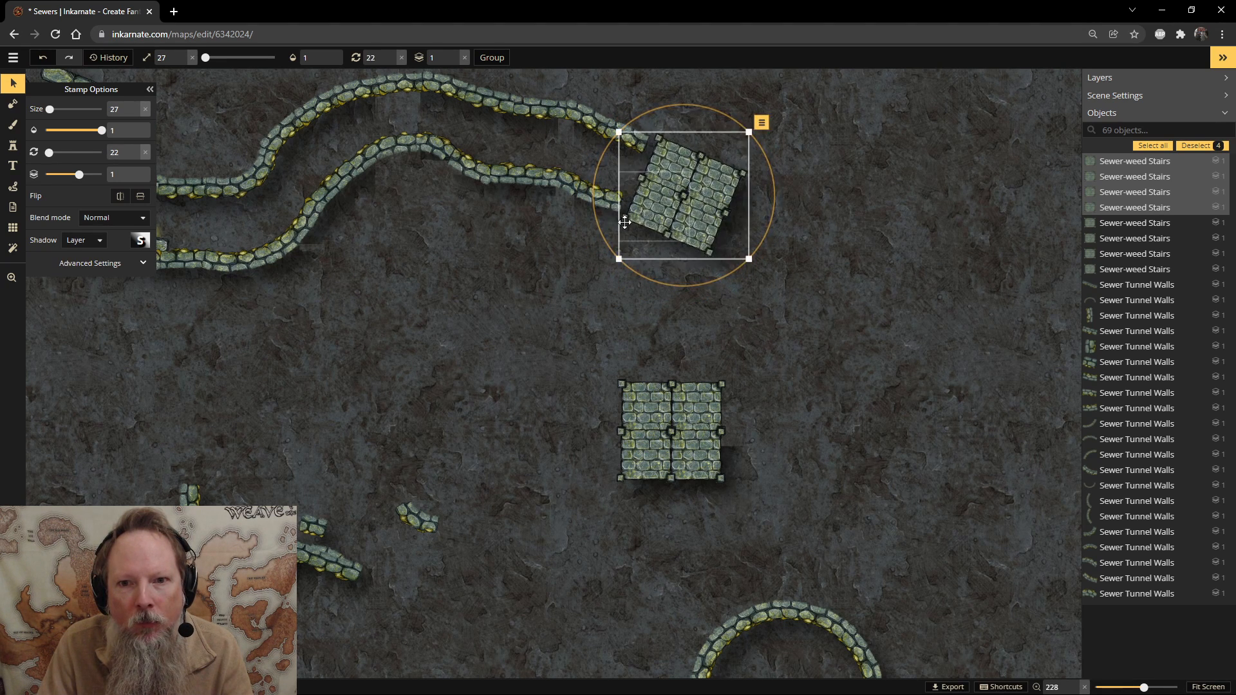
left_click_drag(621, 257, 624, 240)
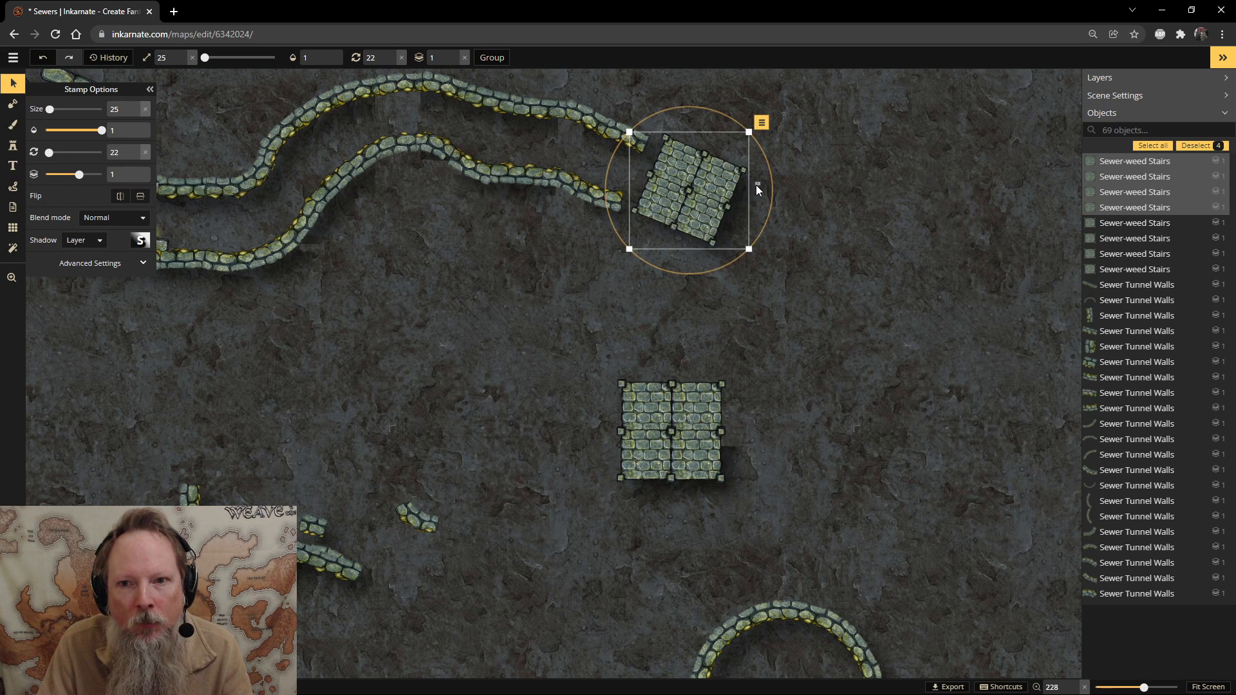
left_click(756, 184)
left_click(669, 157)
left_click_drag(690, 170, 672, 171)
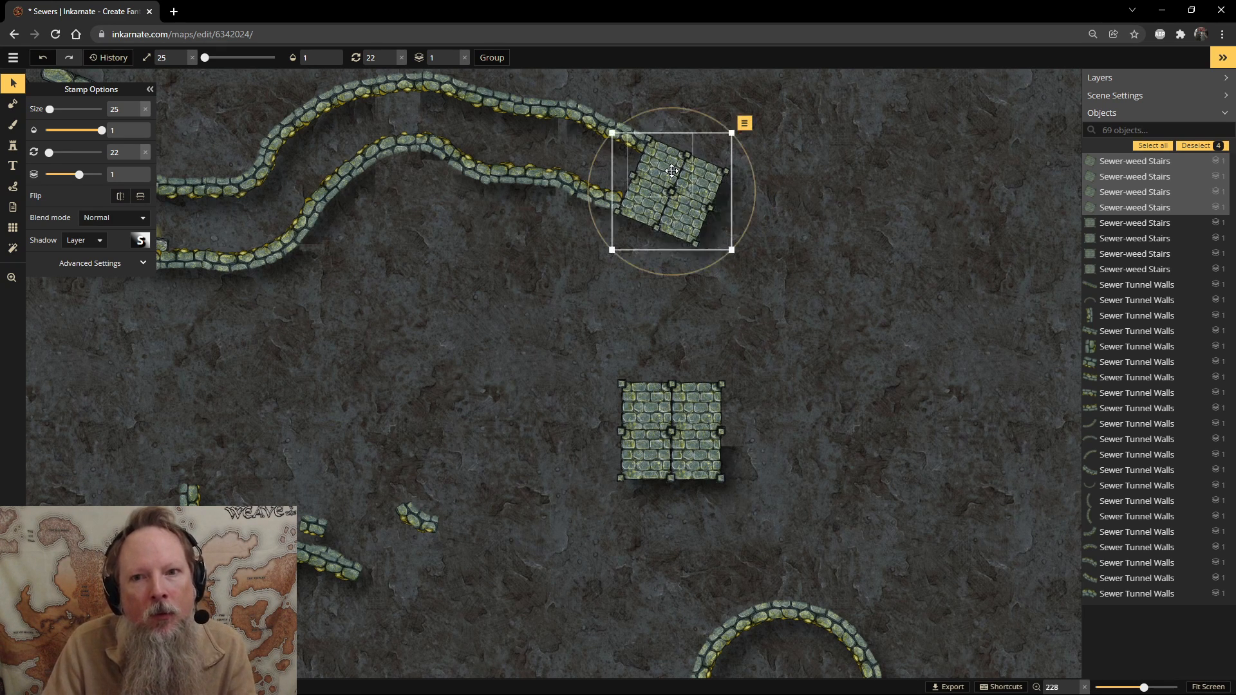
Fine-tune the block's fit at the wall ends with its layer order set to 0, and save the map.
left_click(454, 62)
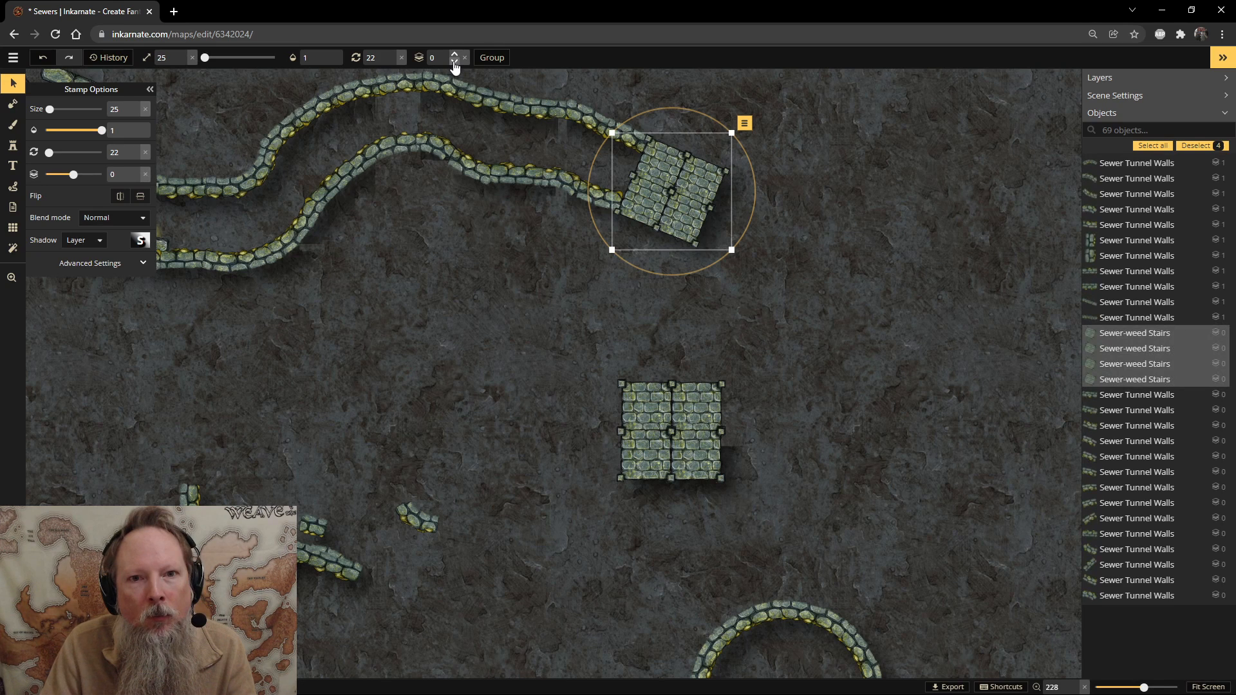
left_click(455, 62)
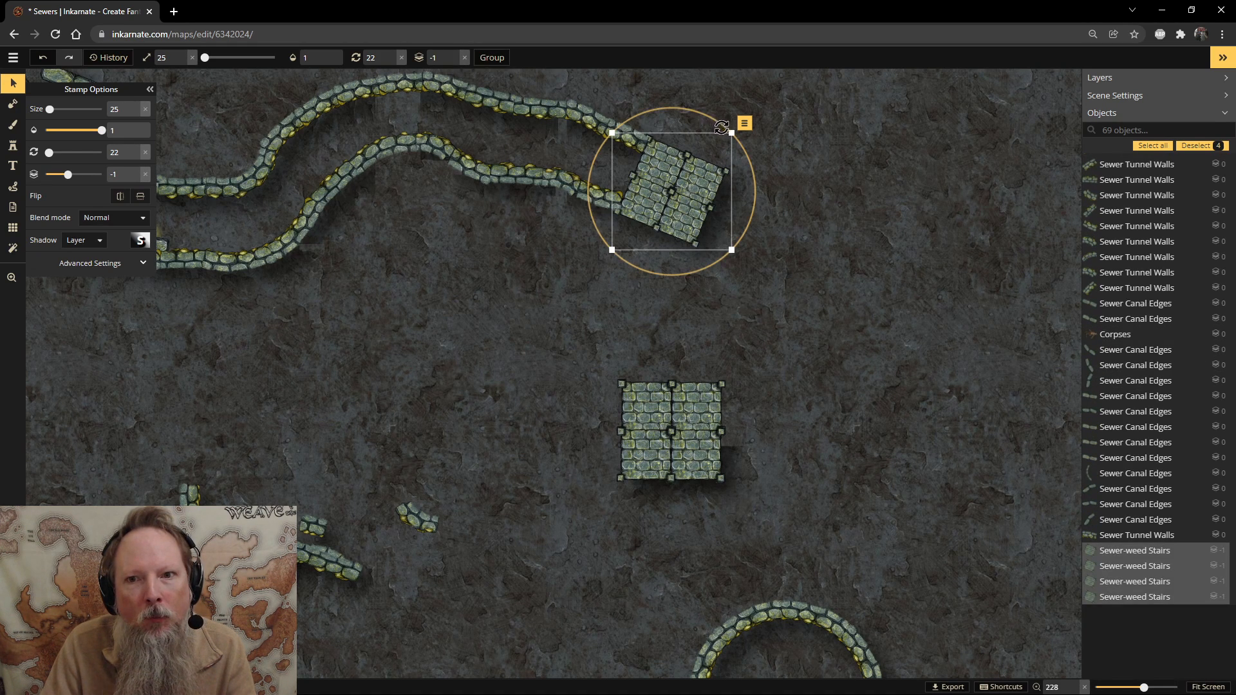
left_click_drag(730, 132, 728, 132)
left_click_drag(669, 172, 667, 169)
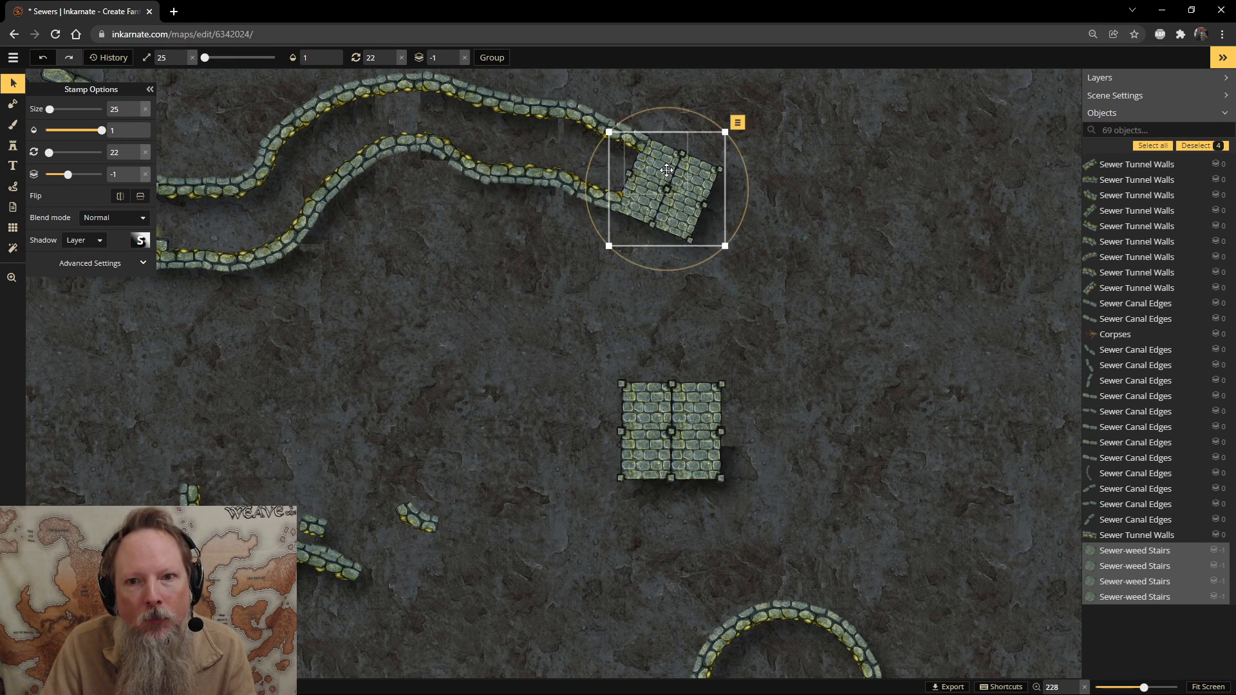
left_click(455, 55)
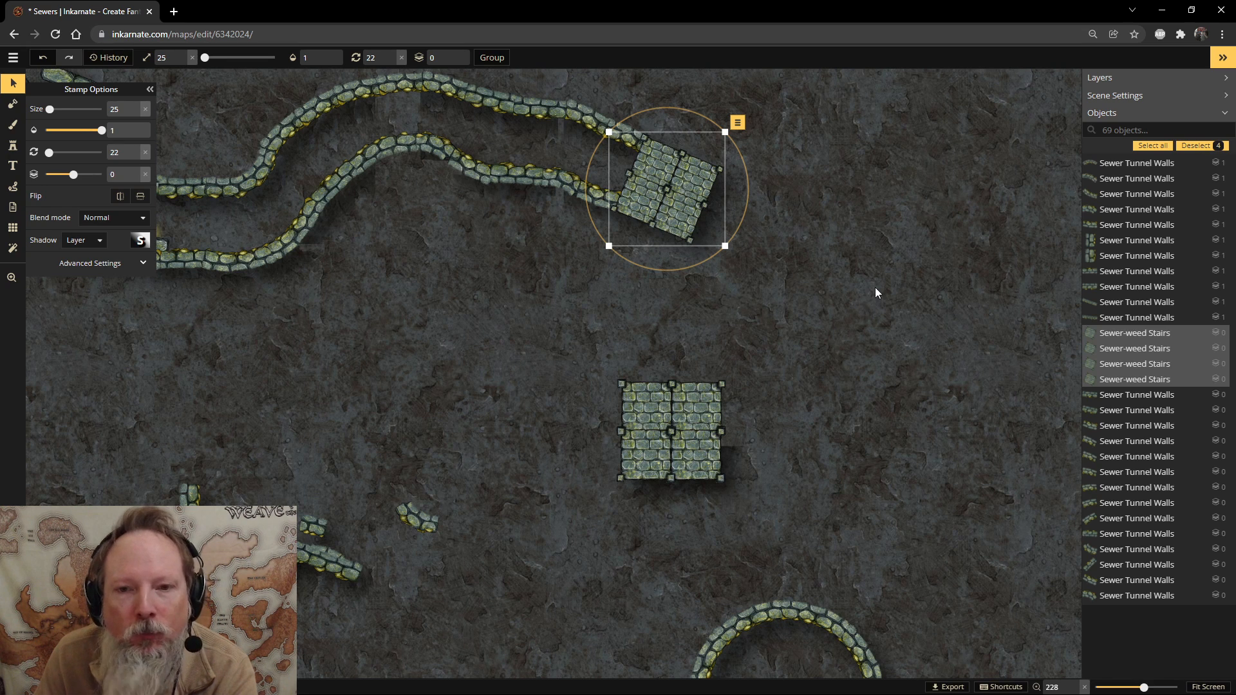
key("ctrl+s")
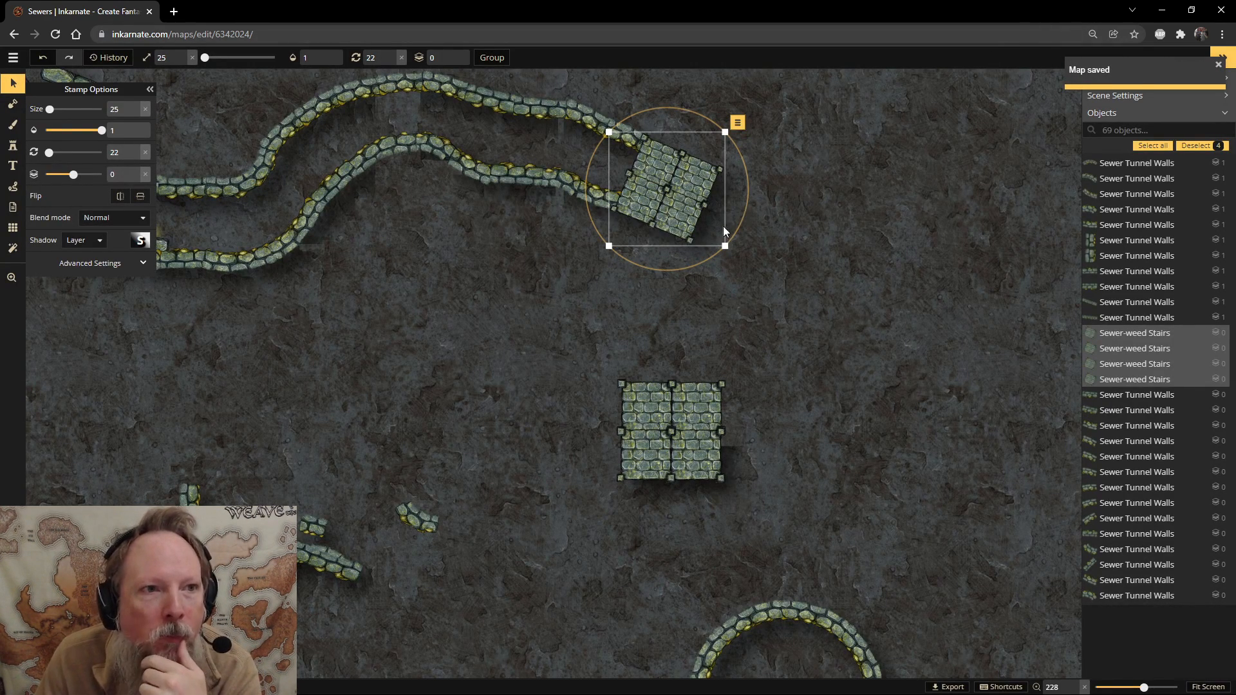
scroll(817, 228, "down", 5)
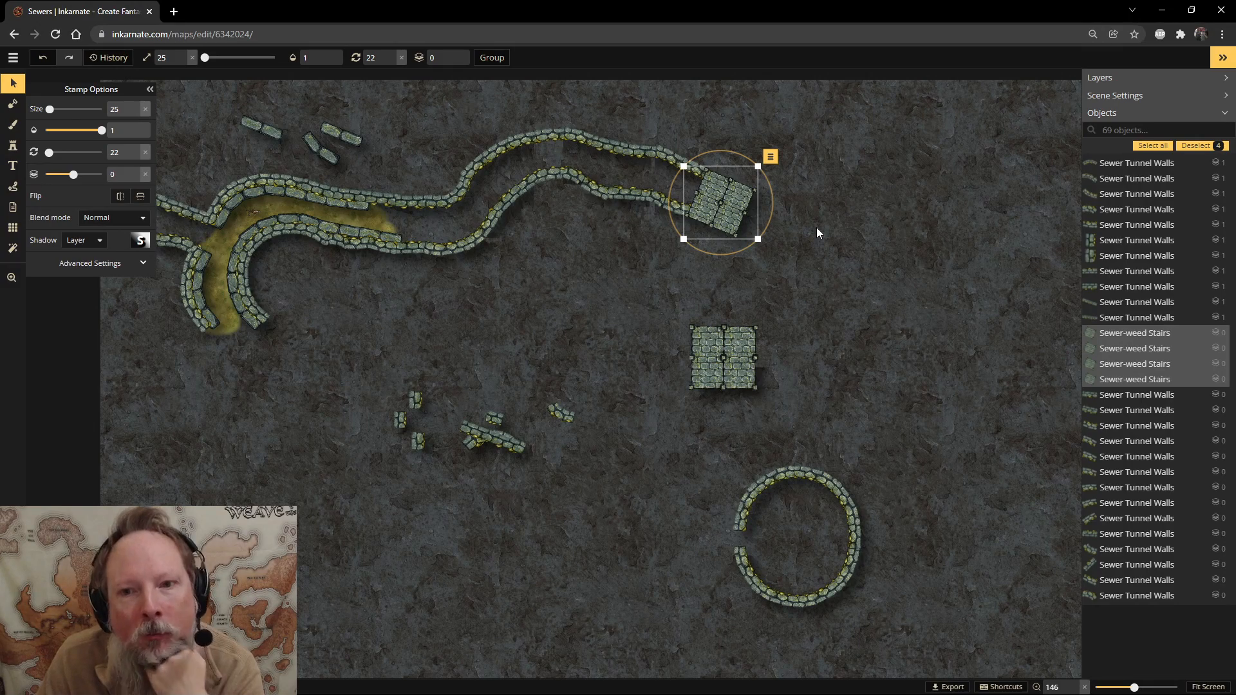
scroll(797, 207, "up", 6)
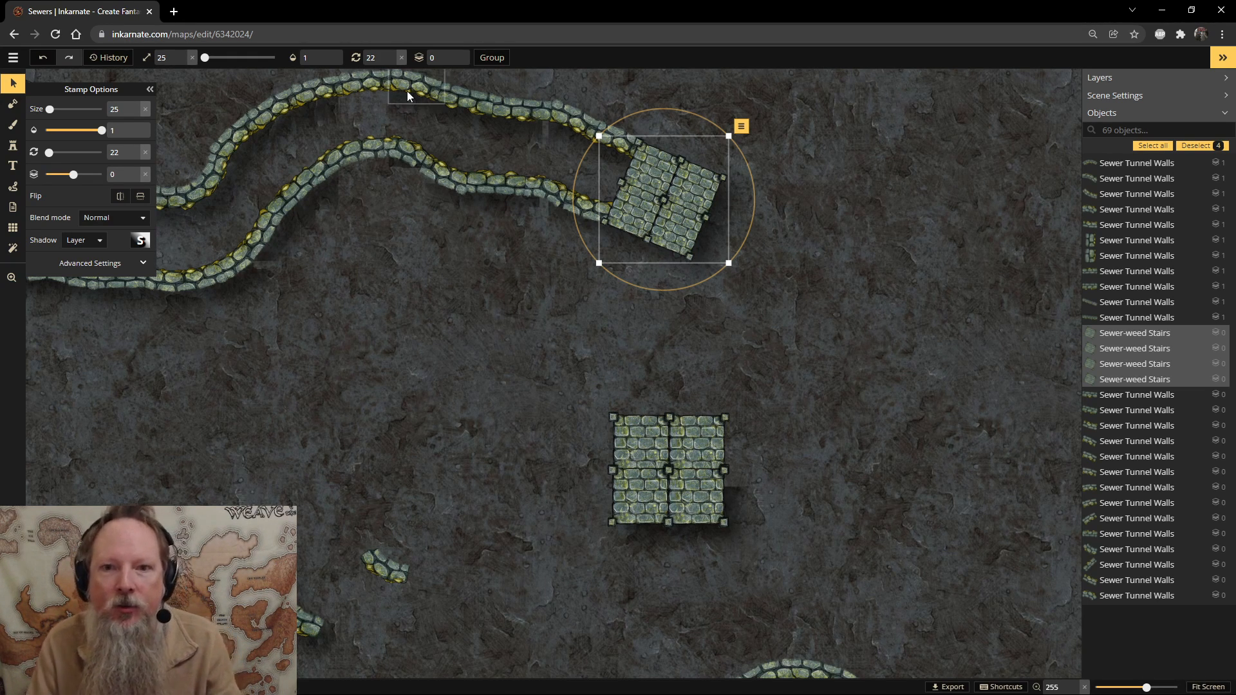
left_click(561, 269)
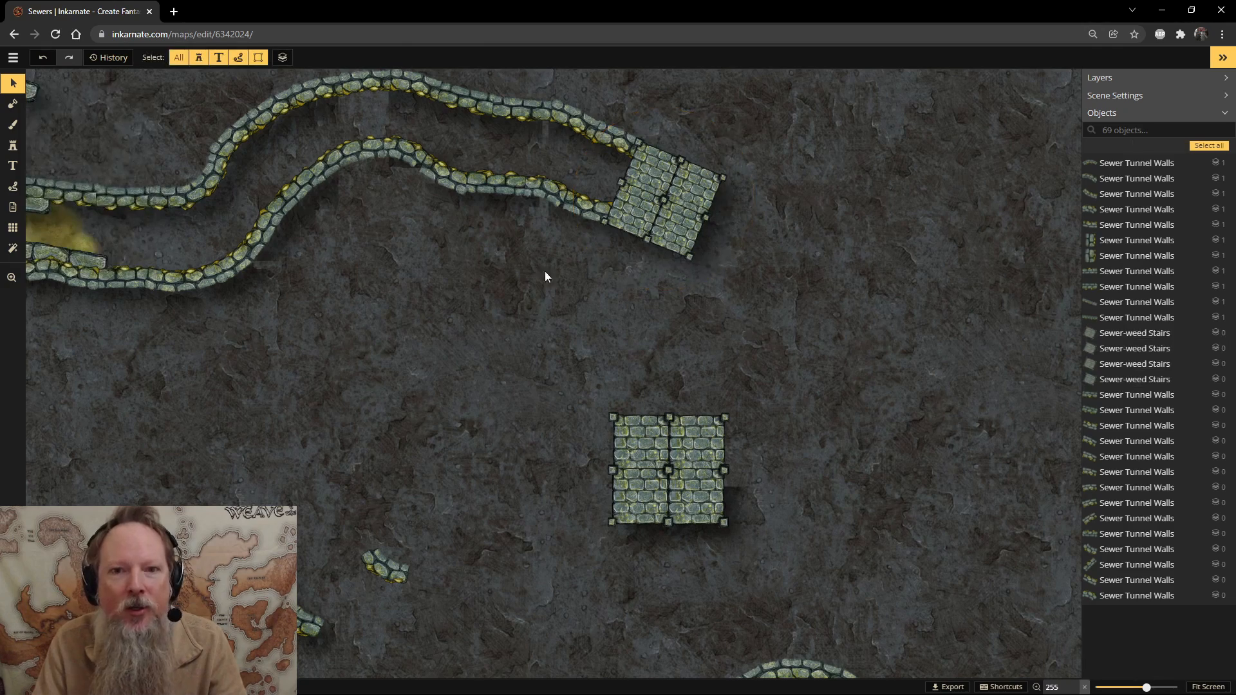
scroll(397, 221, "down", 3)
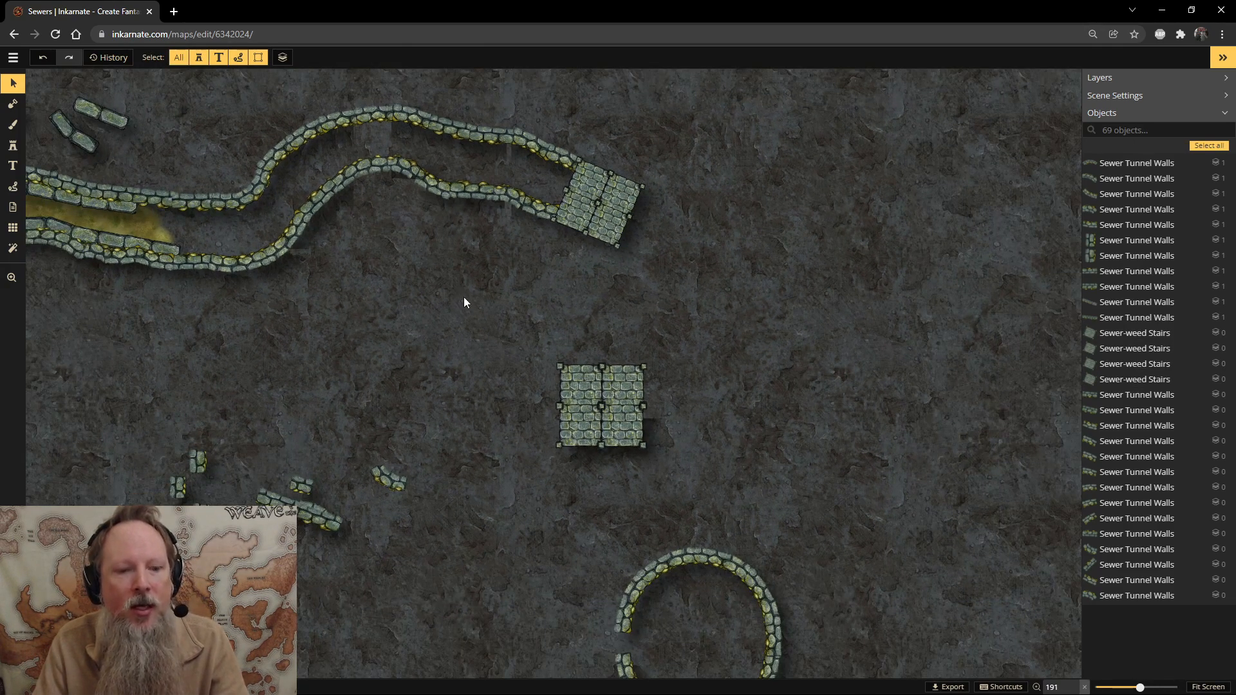
scroll(376, 299, "up", 2)
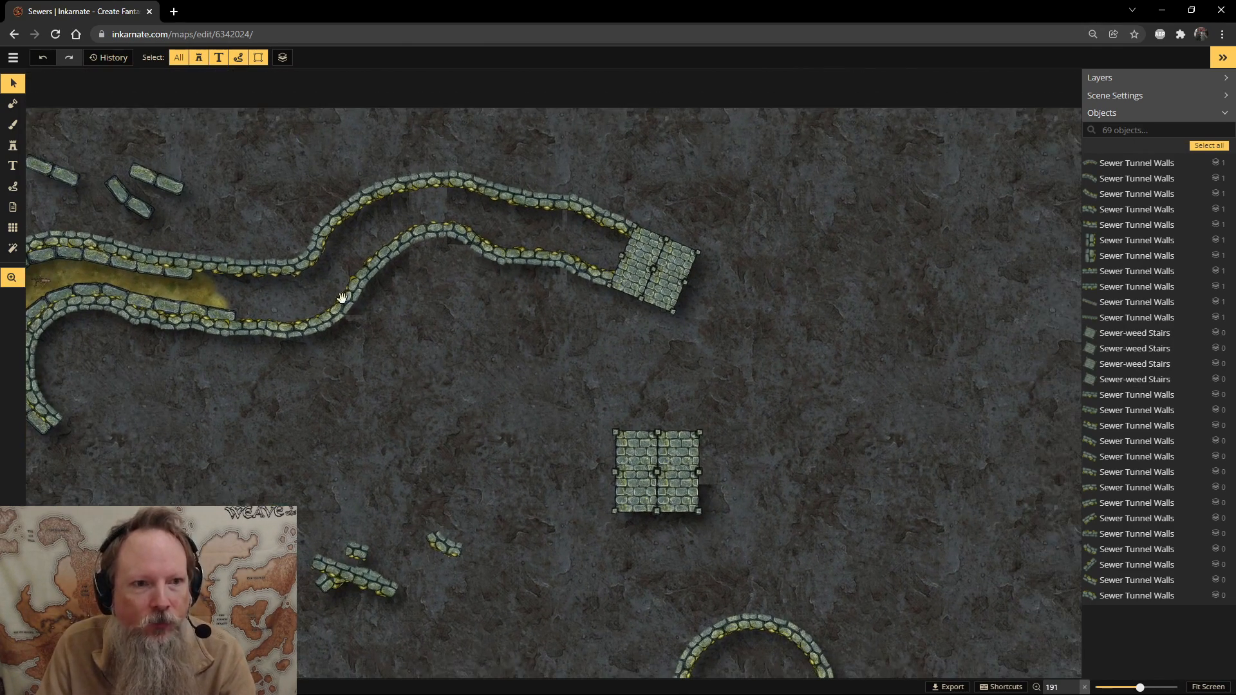
Reposition the three loose canal edge pieces in the open area above the tunnel's upper wall.
left_click(153, 176)
left_click(218, 184)
left_click_drag(163, 183, 377, 139)
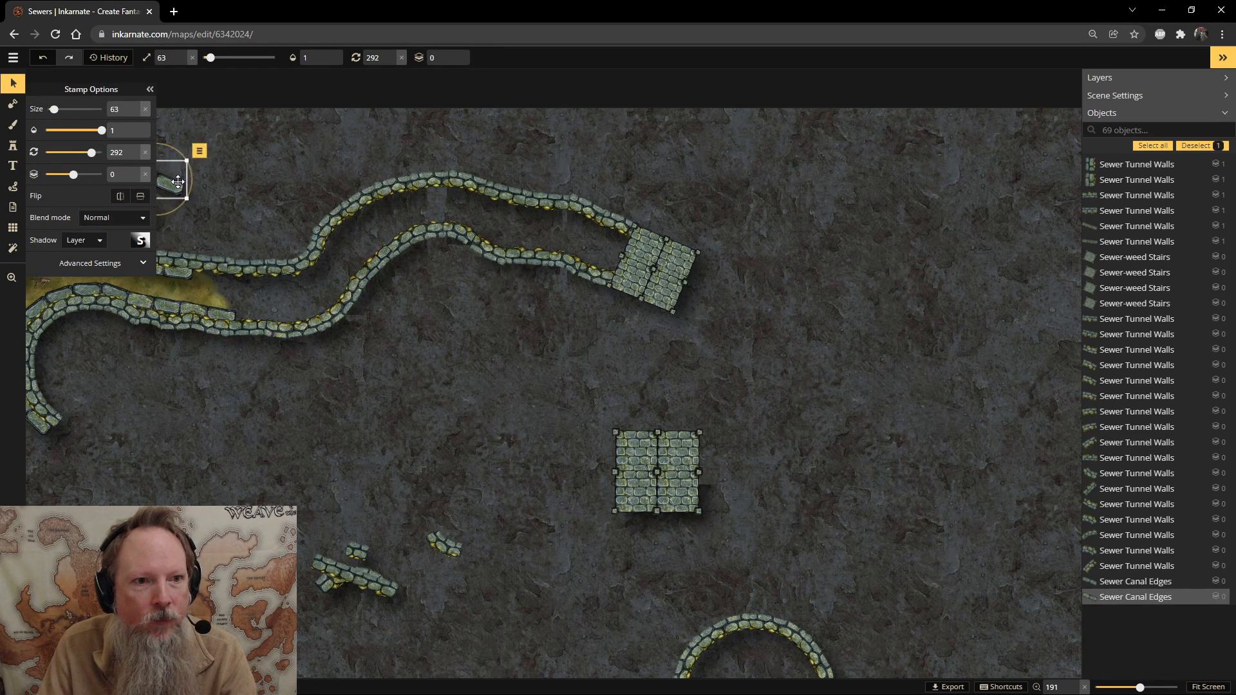
key("space")
left_click_drag(270, 171, 393, 225)
left_click_drag(280, 228, 695, 200)
left_click_drag(253, 251, 409, 205)
left_click_drag(197, 231, 378, 241)
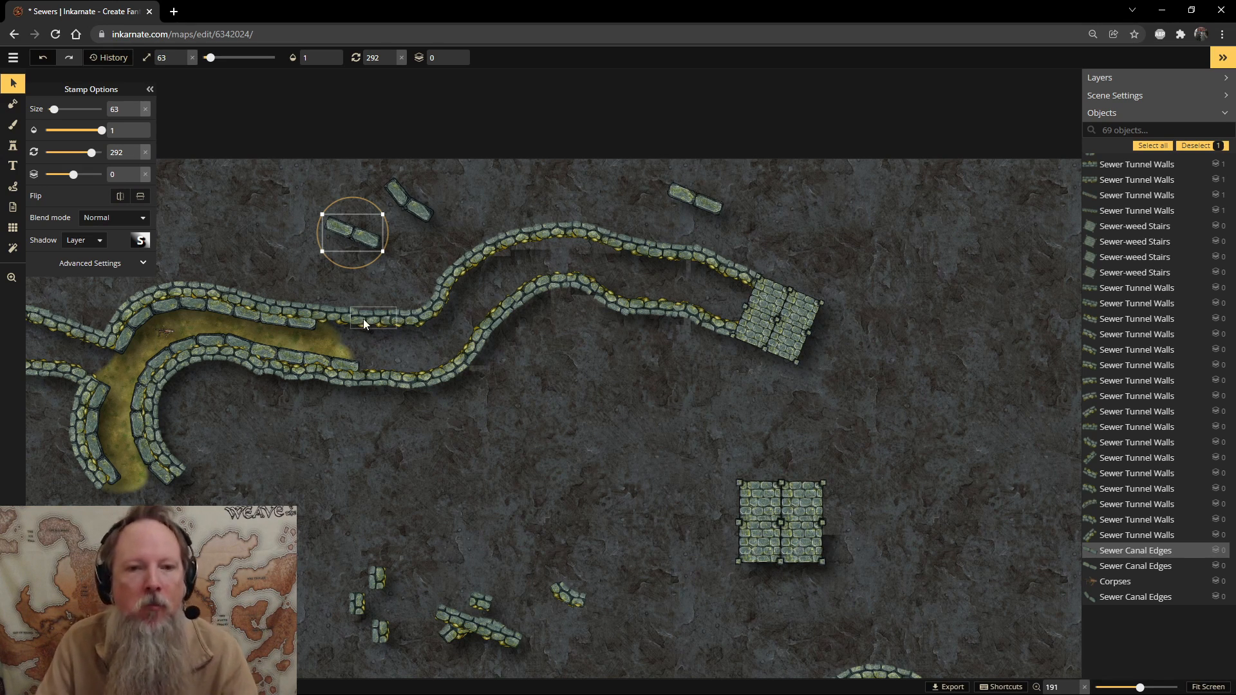
left_click(352, 229)
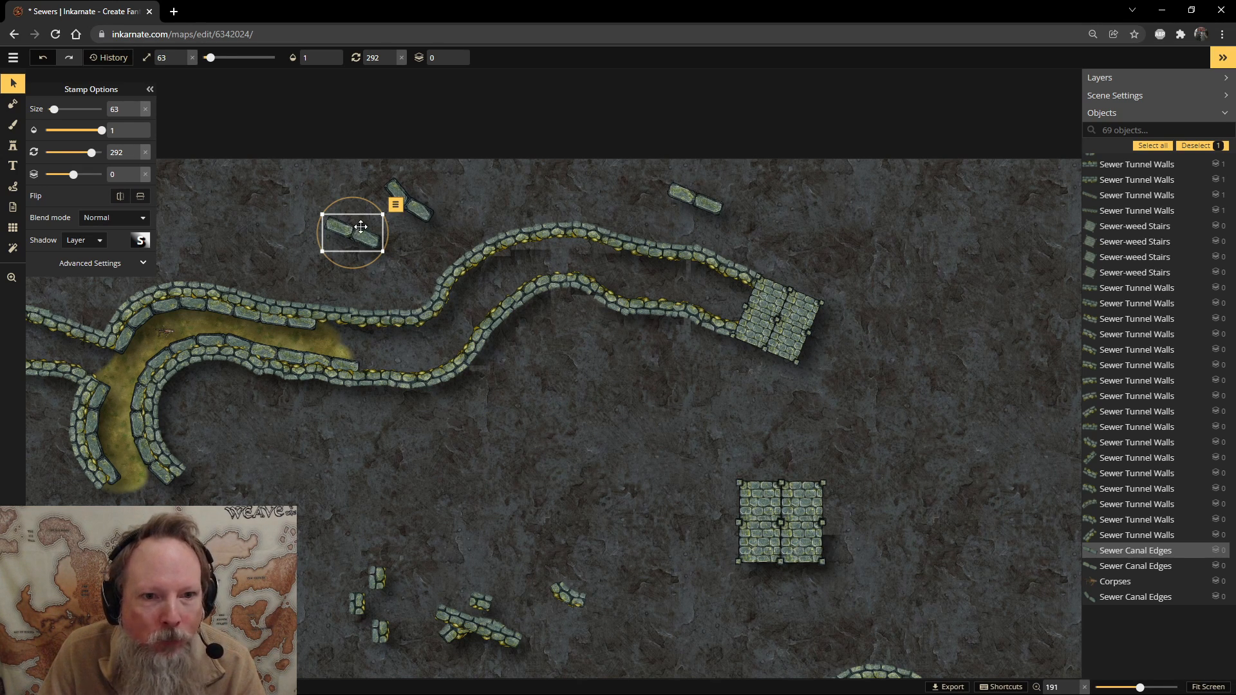
Try fitting a loose straight canal edge piece, rotated to 279°, beyond the end of the upper edge row.
left_click_drag(689, 198, 331, 324)
left_click_drag(352, 294, 342, 290)
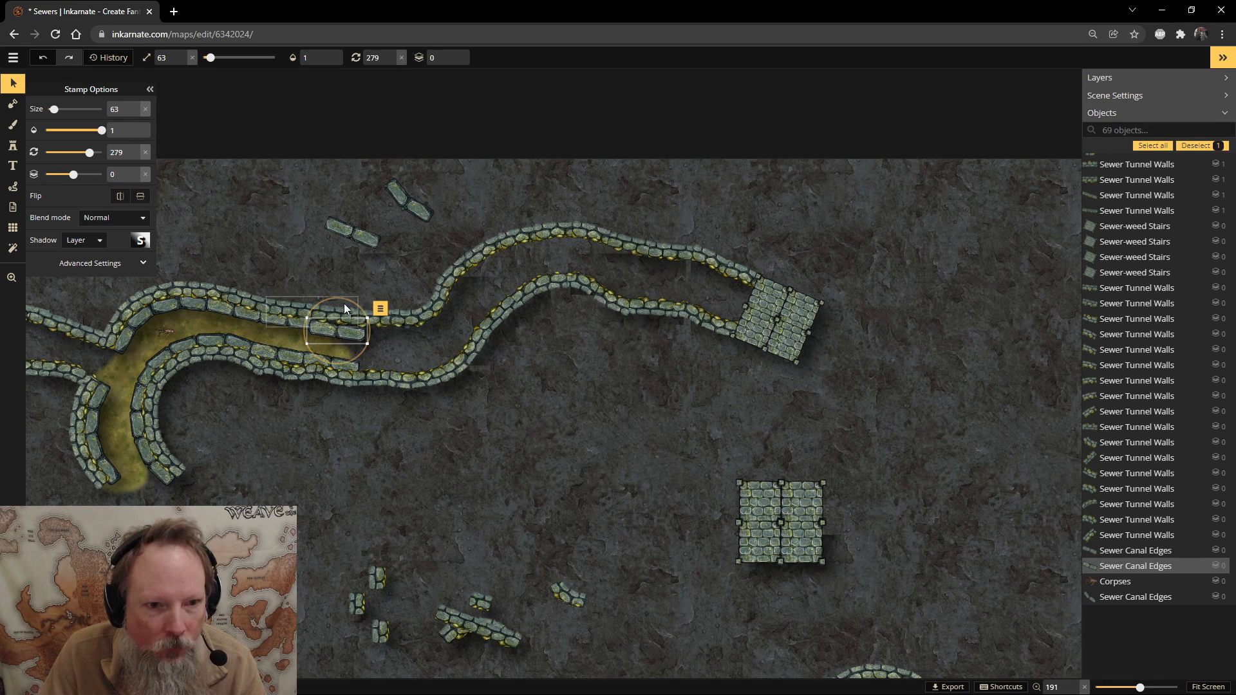
left_click_drag(341, 327, 283, 222)
Set the loose straight piece aside and duplicate the last placed 278° canal edge piece to extend the upper edge row.
left_click(276, 267)
left_click(284, 322)
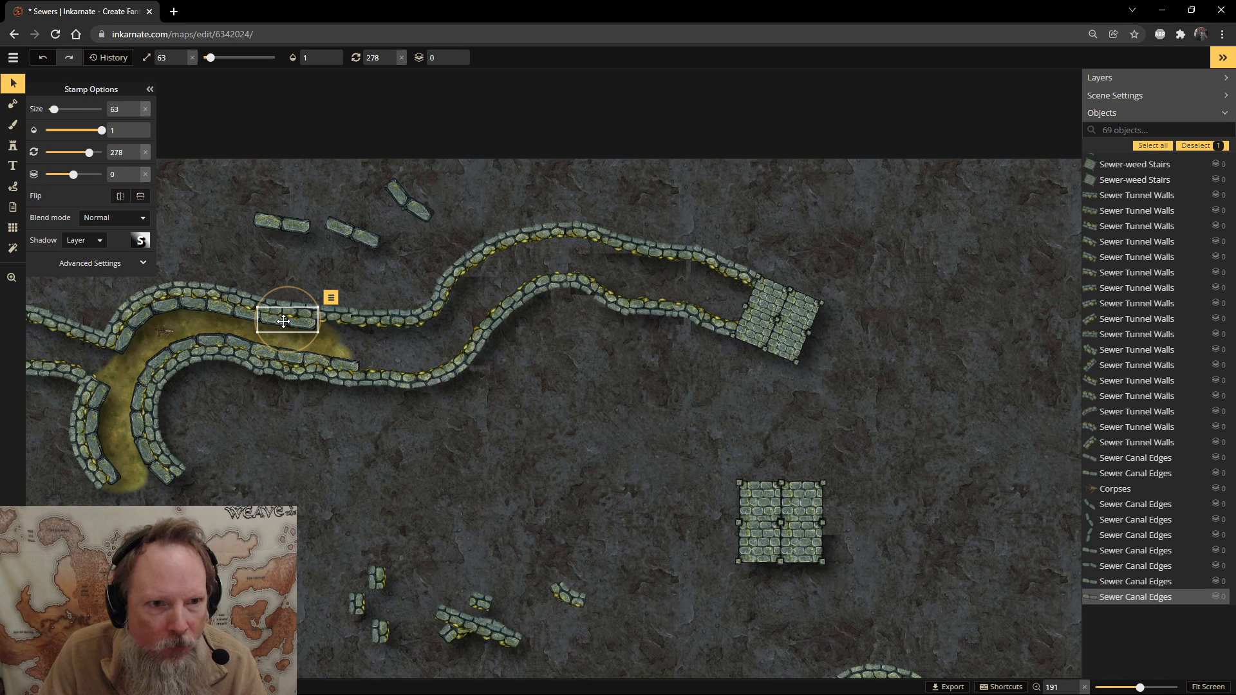
mouse_move(304, 226)
left_mouse_down()
mouse_move(329, 296)
mouse_move(365, 315)
mouse_move(355, 297)
mouse_move(346, 322)
mouse_move(408, 344)
mouse_move(407, 297)
mouse_move(363, 292)
mouse_move(301, 250)
left_mouse_up()
key("ctrl+d")
Rotate the loose curved canal edge piece to 251° and fit it along the upper wall before the bend.
left_click(396, 195)
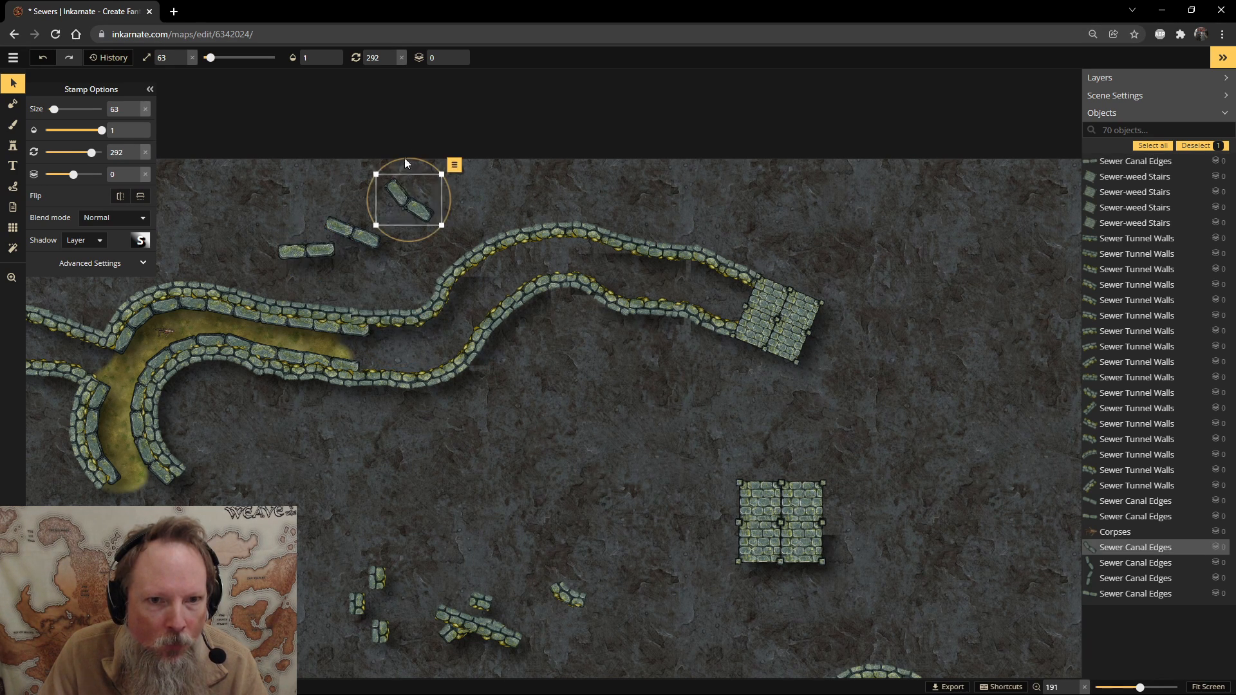
left_click(405, 169)
left_click_drag(405, 161, 376, 183)
left_click_drag(417, 220, 400, 345)
left_click_drag(433, 283, 415, 335)
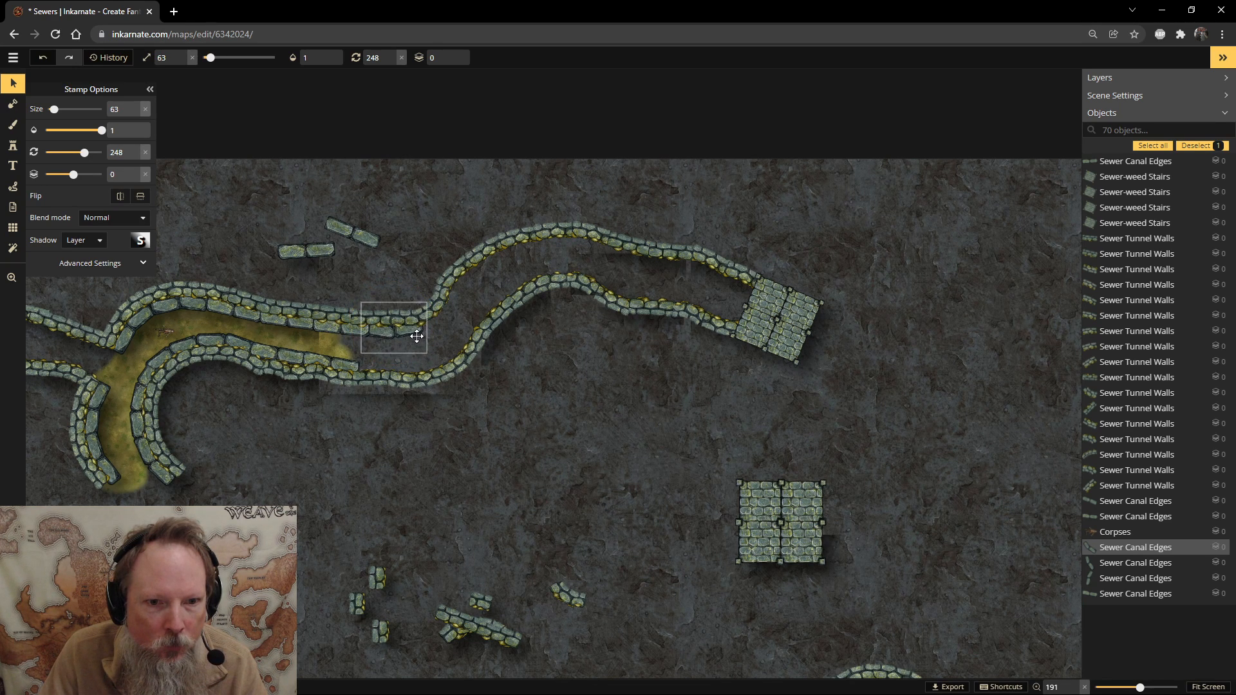
left_click_drag(440, 326, 437, 338)
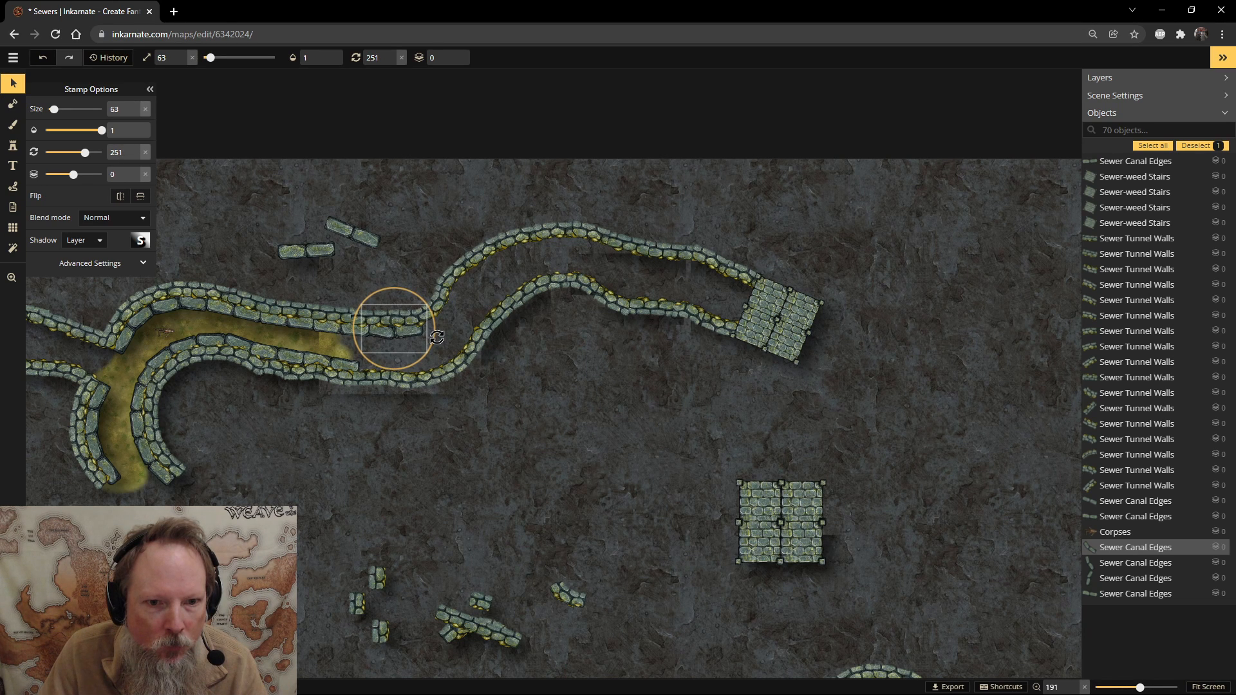
Stamp canal edge variant 7 below the tunnel and the short variant 5 at the upper edge row's end, both at size 63.
left_click(13, 145)
left_click(581, 421)
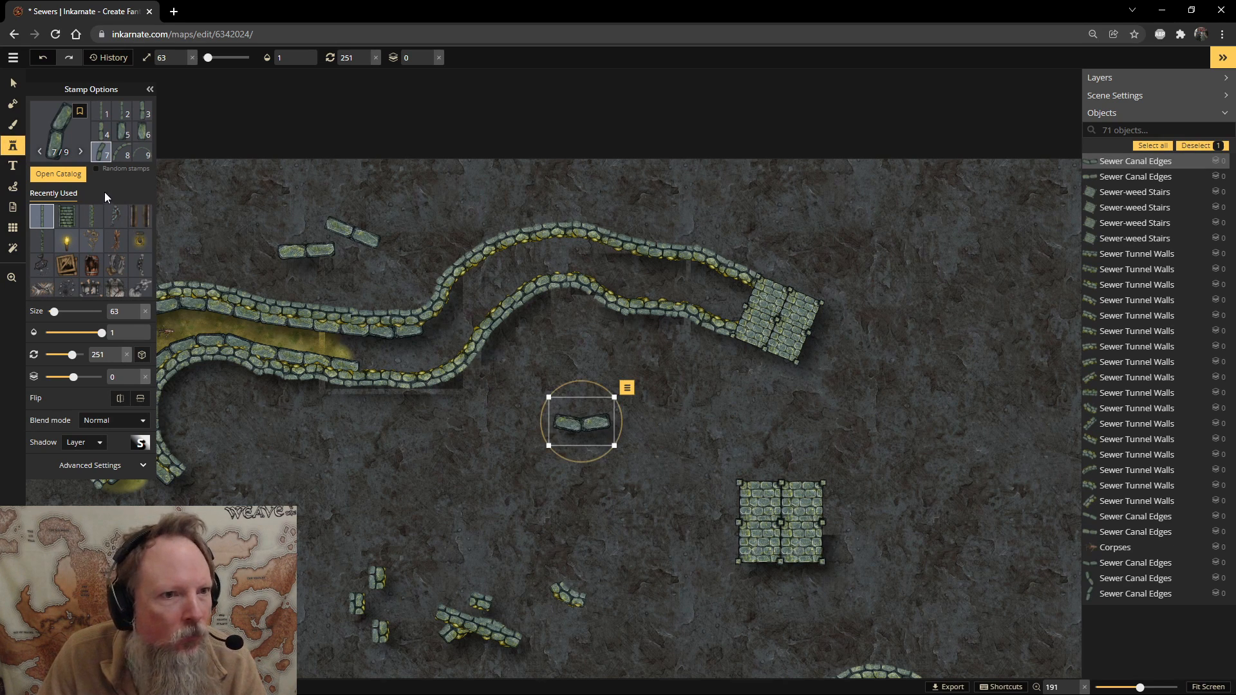
left_click(121, 131)
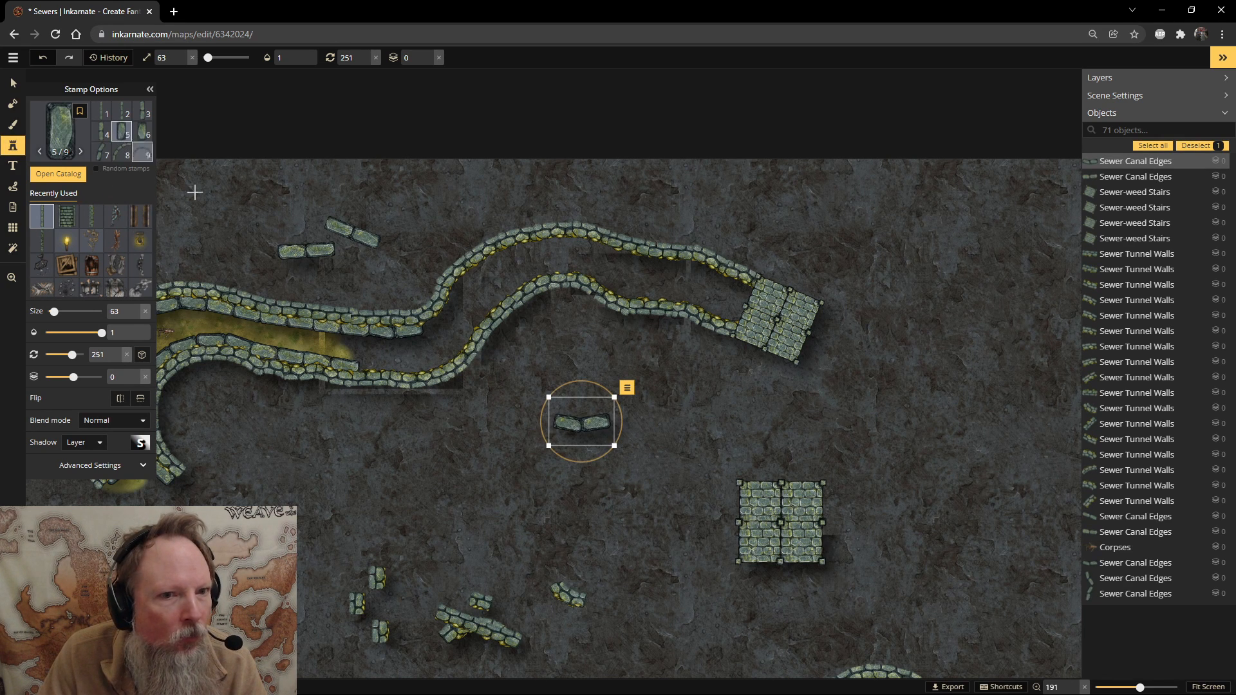
left_click(433, 324)
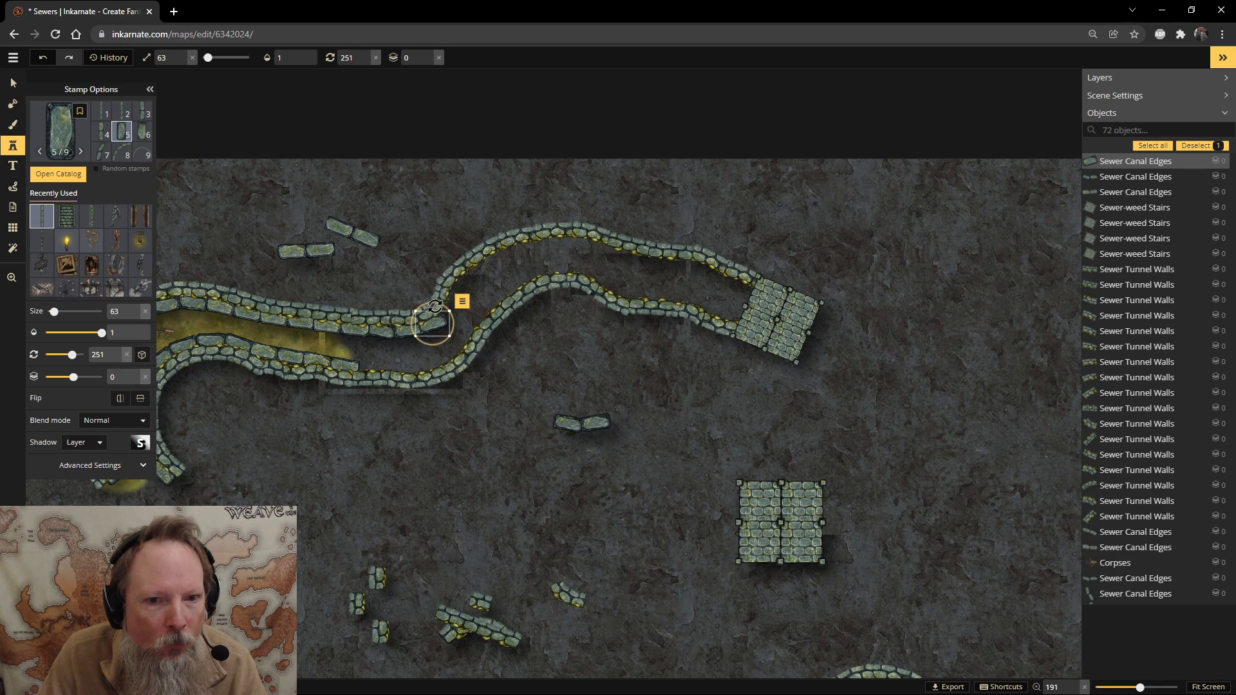
key("Escape")
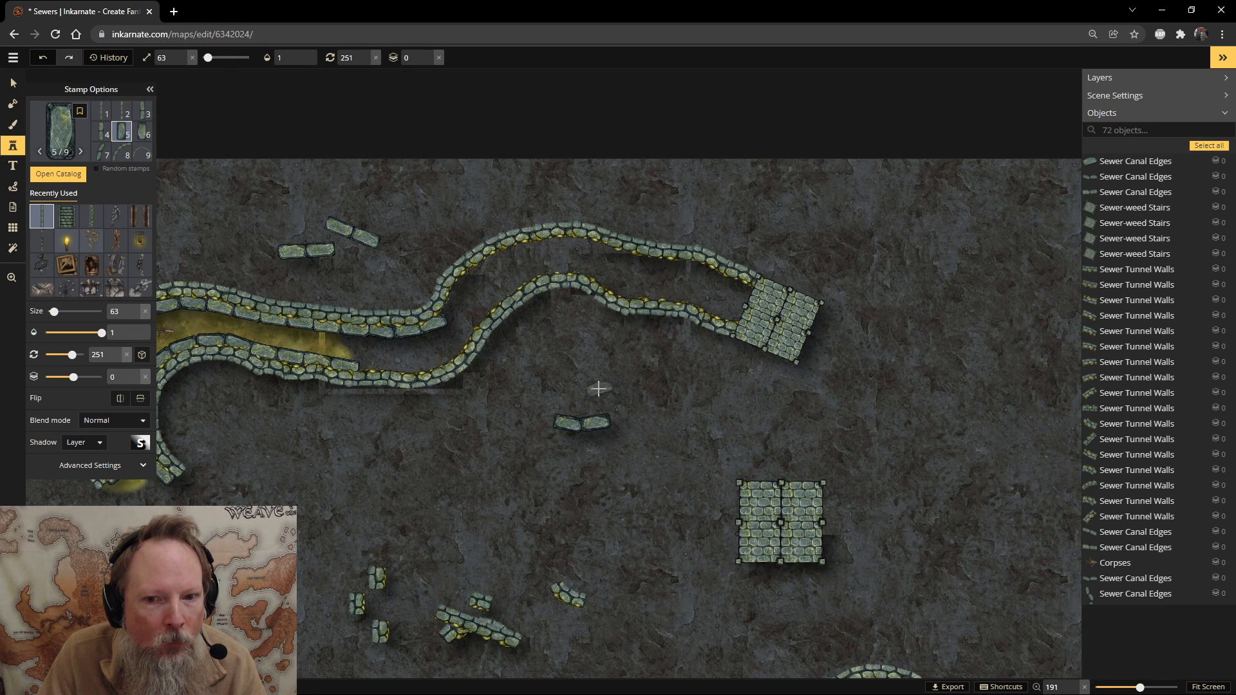
Bring the newly stamped curved piece closer to the bend and rotate the short edge piece to 242°.
left_click(12, 82)
left_click(561, 422)
left_click_drag(562, 422, 514, 359)
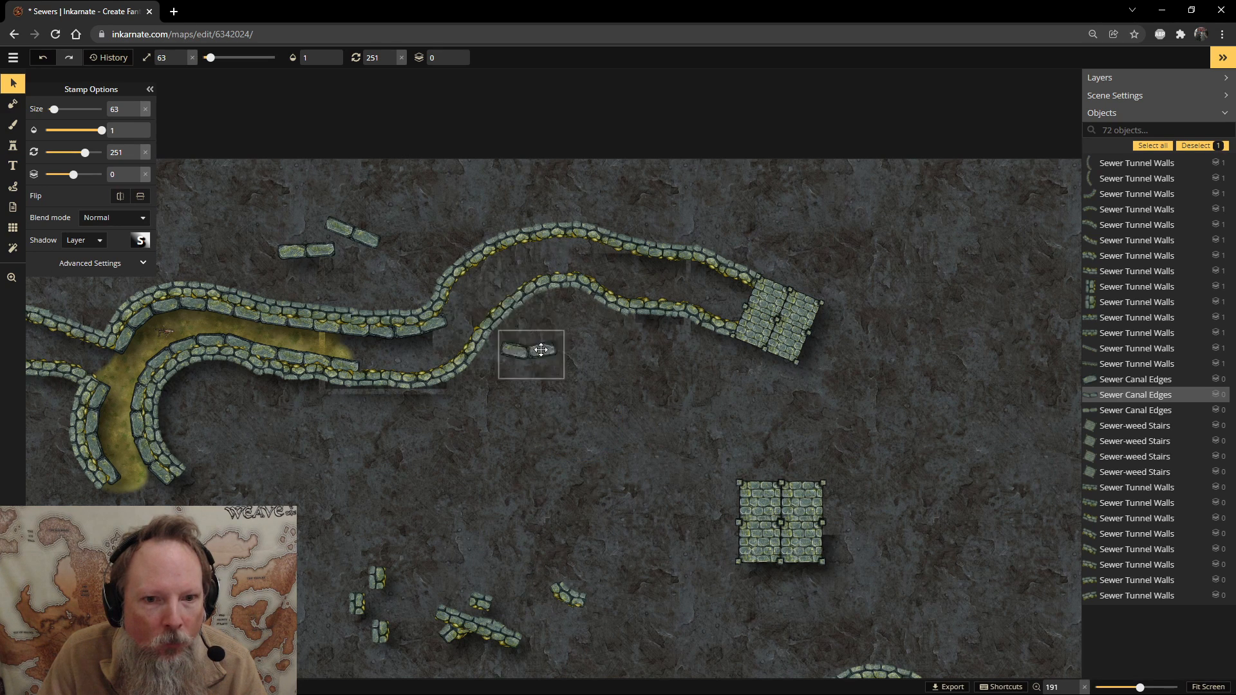
left_click(441, 318)
left_click_drag(444, 306, 451, 296)
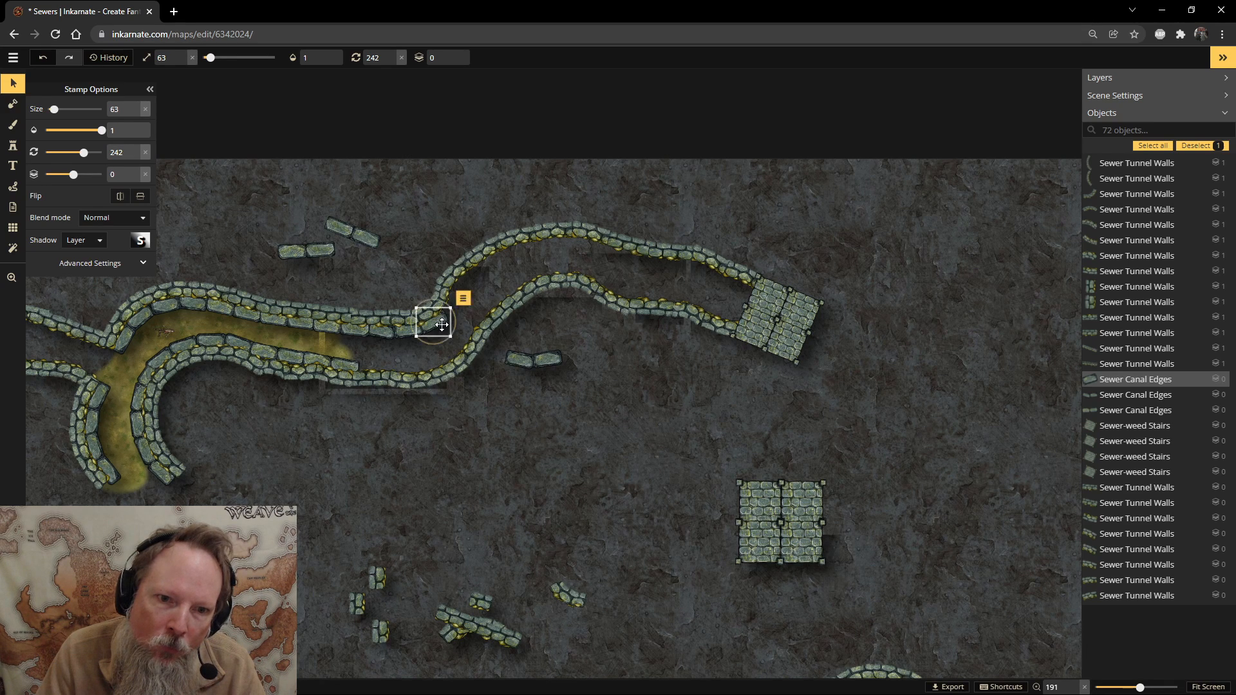
Fit the curved canal edge piece inside the upper wall's bend at 12° rotation, with its layer order set to -1.
left_click(546, 350)
left_click_drag(565, 336, 520, 324)
left_click_drag(535, 365, 463, 307)
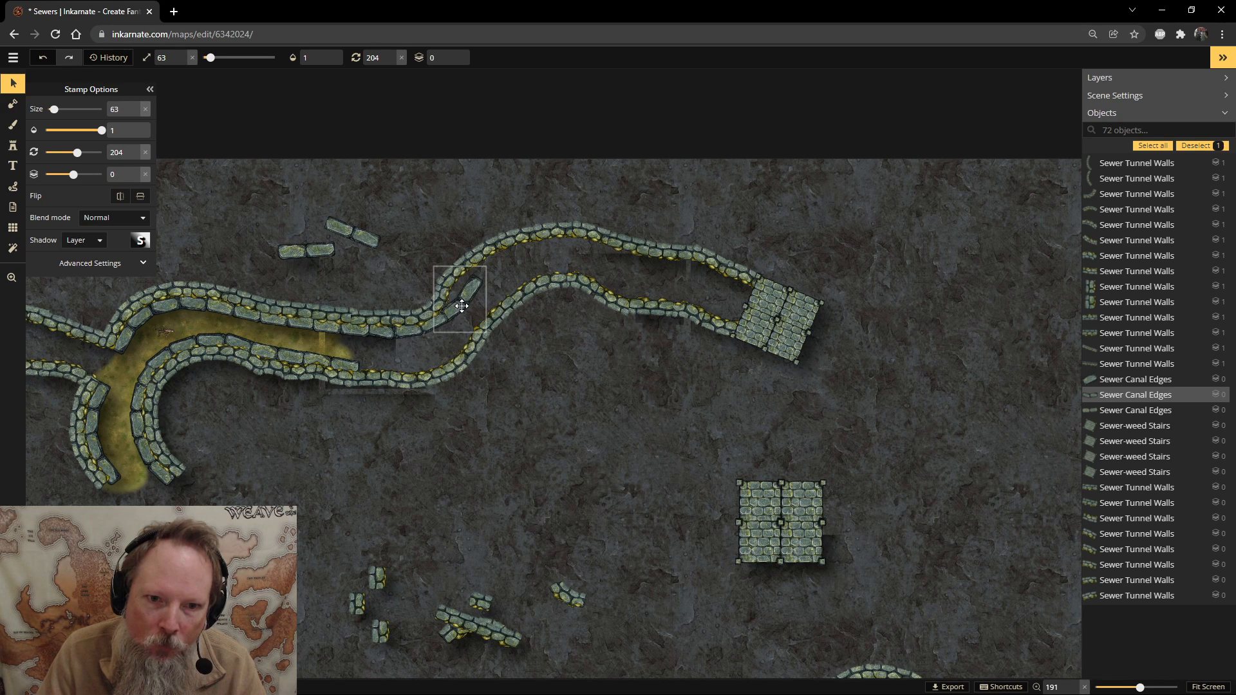
mouse_move(441, 257)
left_mouse_down()
mouse_move(515, 268)
mouse_move(517, 350)
mouse_move(494, 284)
mouse_move(460, 252)
left_mouse_up()
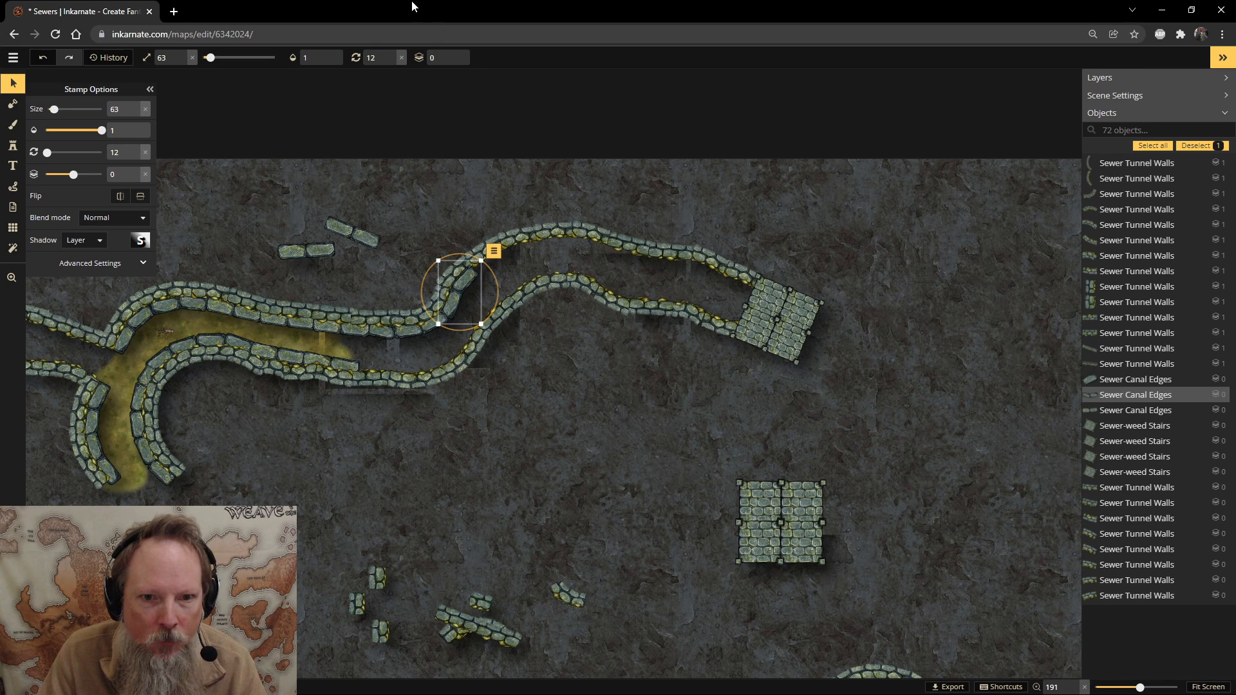
left_click(453, 63)
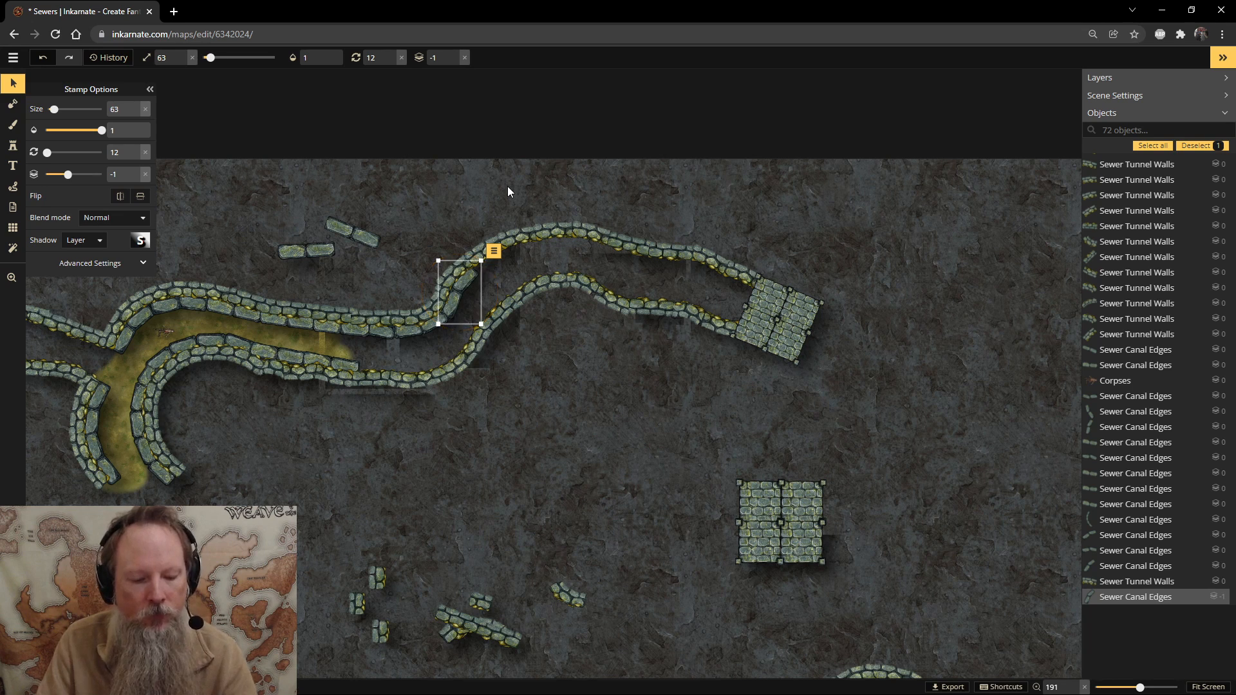
Paste two copies of the curved edge piece and fit them up to the upper wall's crest at 47° and 66°.
key("ctrl+v")
scroll(509, 206, "down", 7)
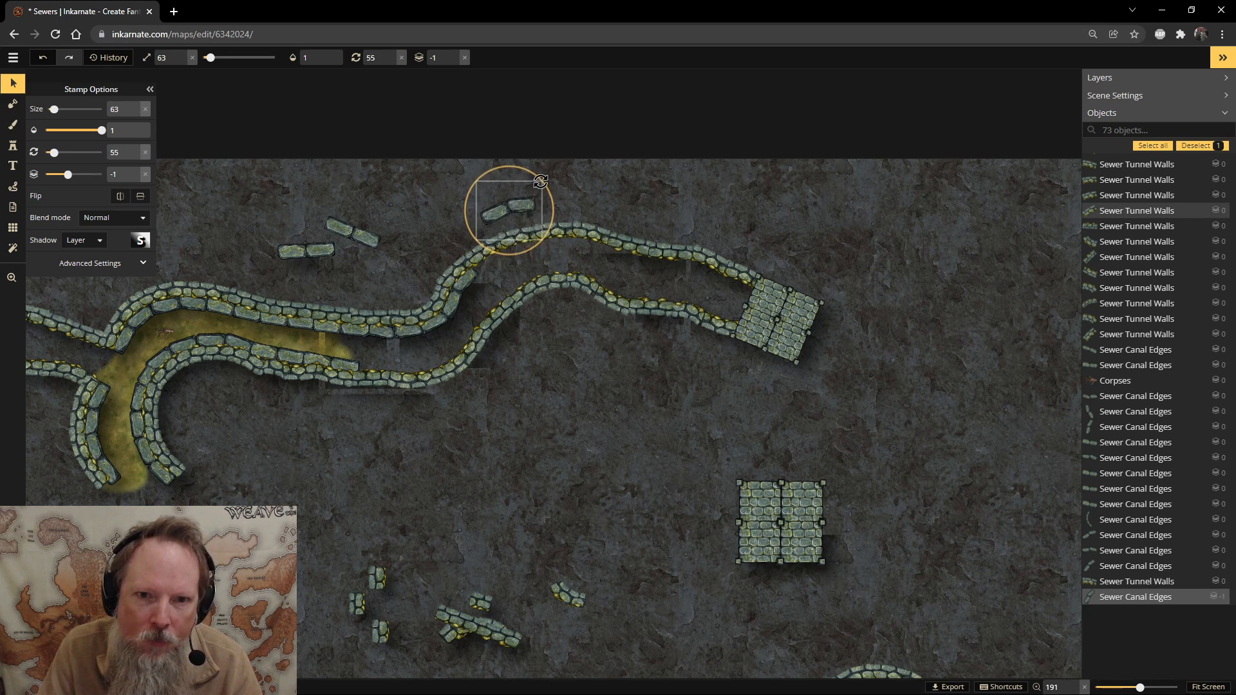
left_click_drag(509, 206, 499, 251)
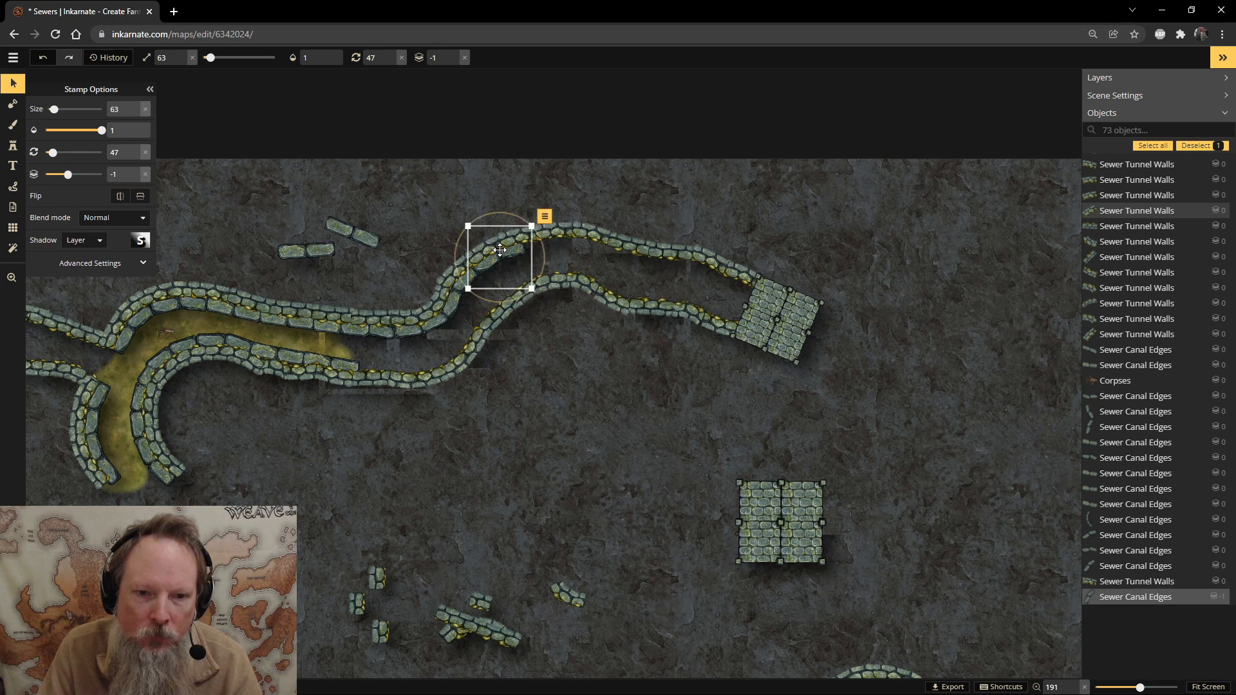
key("ctrl+v")
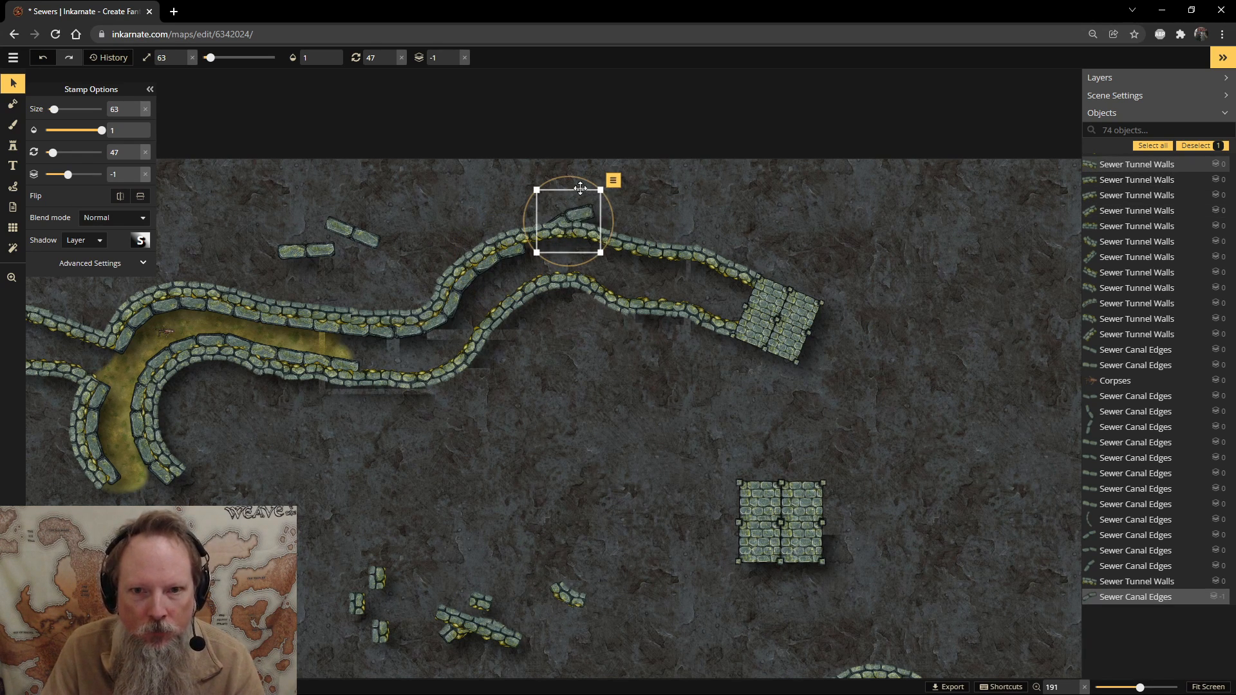
scroll(581, 231, "up", 5)
left_click_drag(581, 231, 563, 229)
scroll(563, 230, "down", 4)
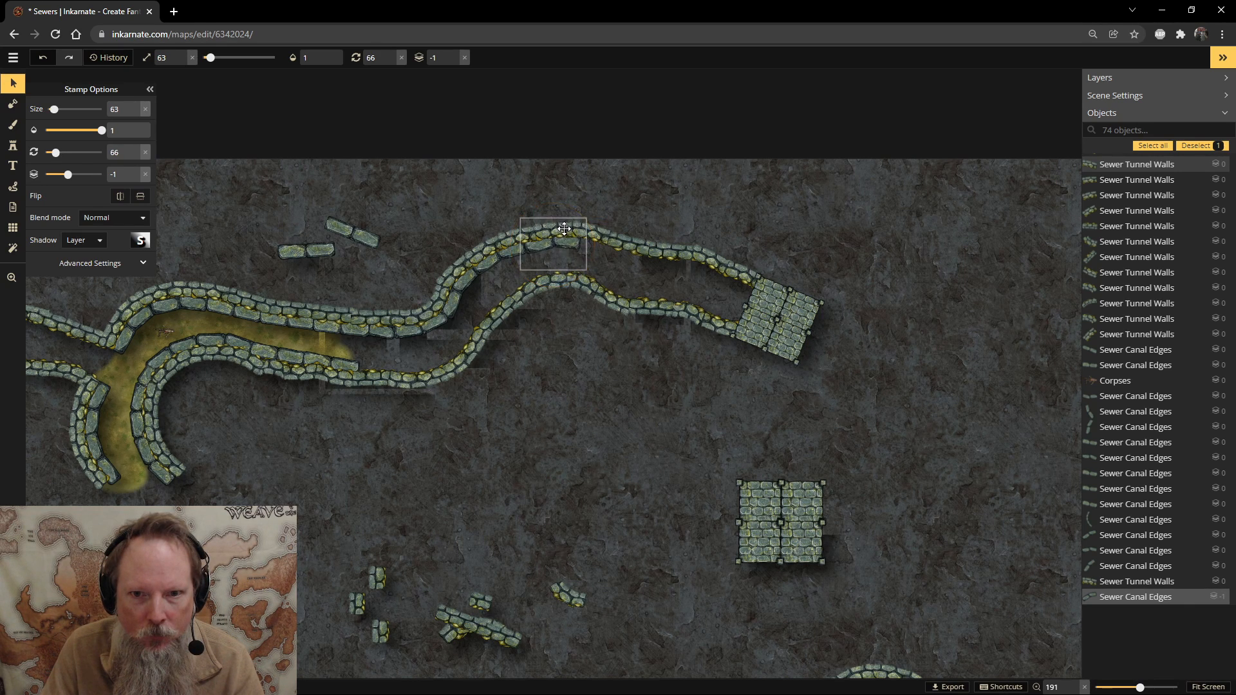
Copy the loose 292° edge piece and fit the copy just past the crest at 285° with layer order -1.
left_click(350, 236)
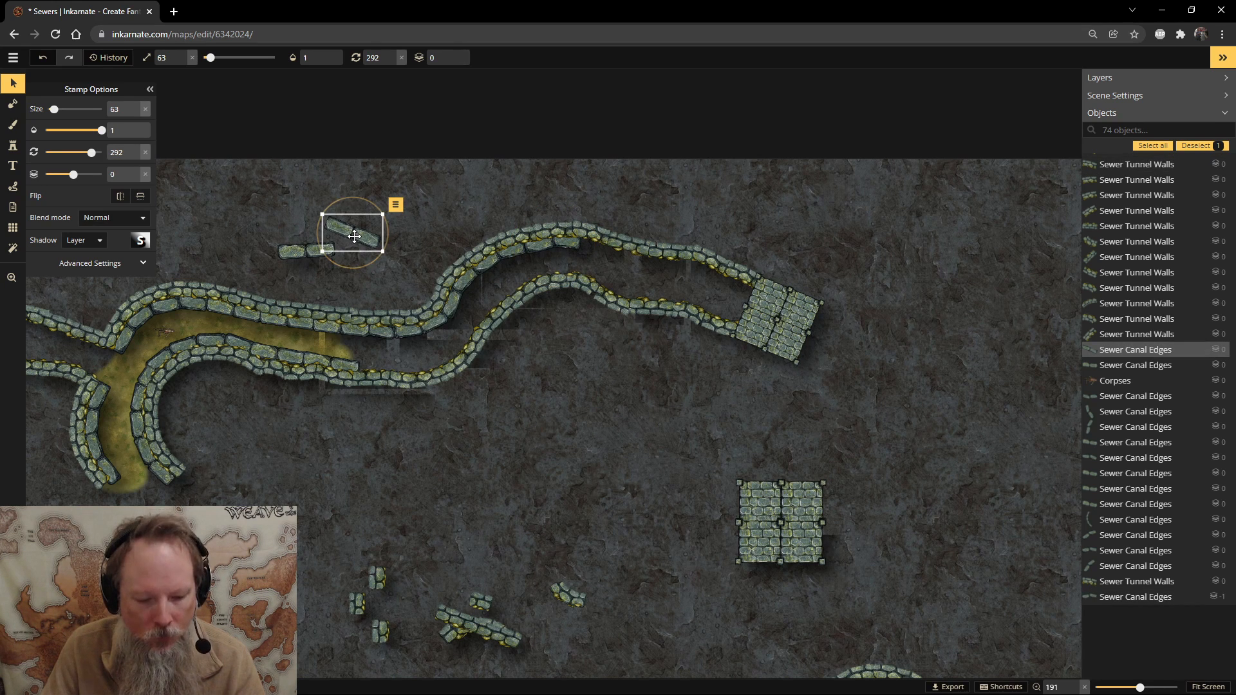
key("ctrl+c")
key("ctrl+v")
left_click_drag(602, 264, 626, 217)
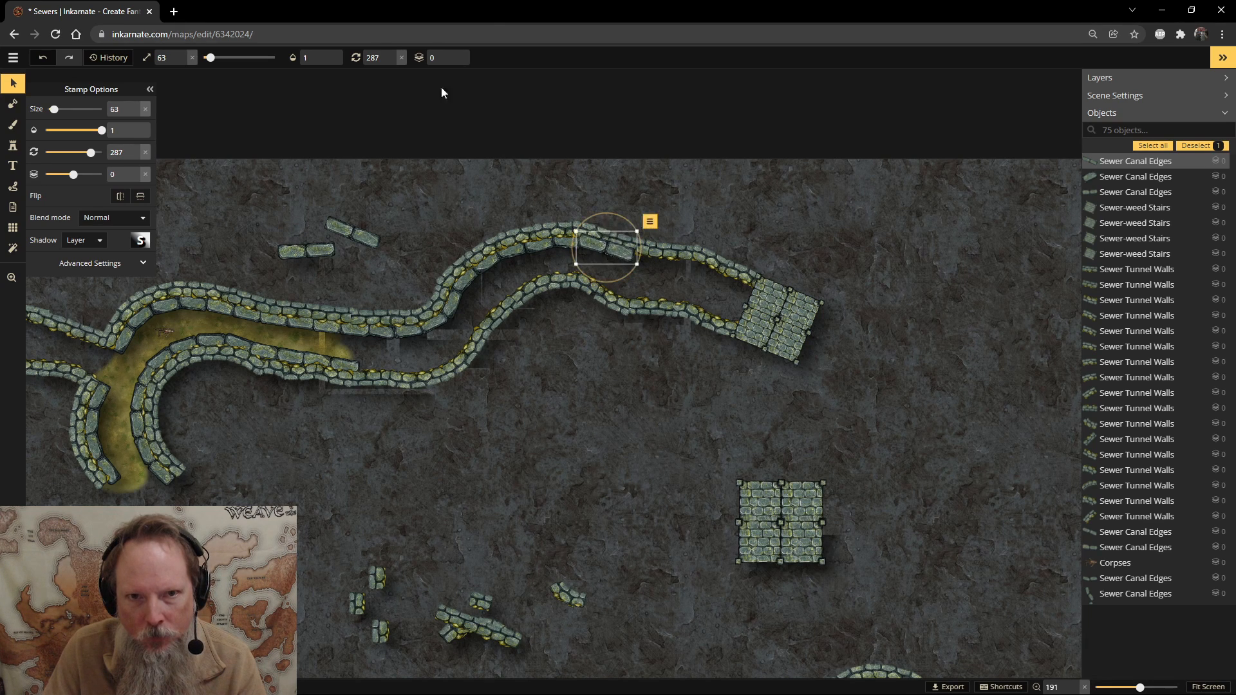
left_click(455, 62)
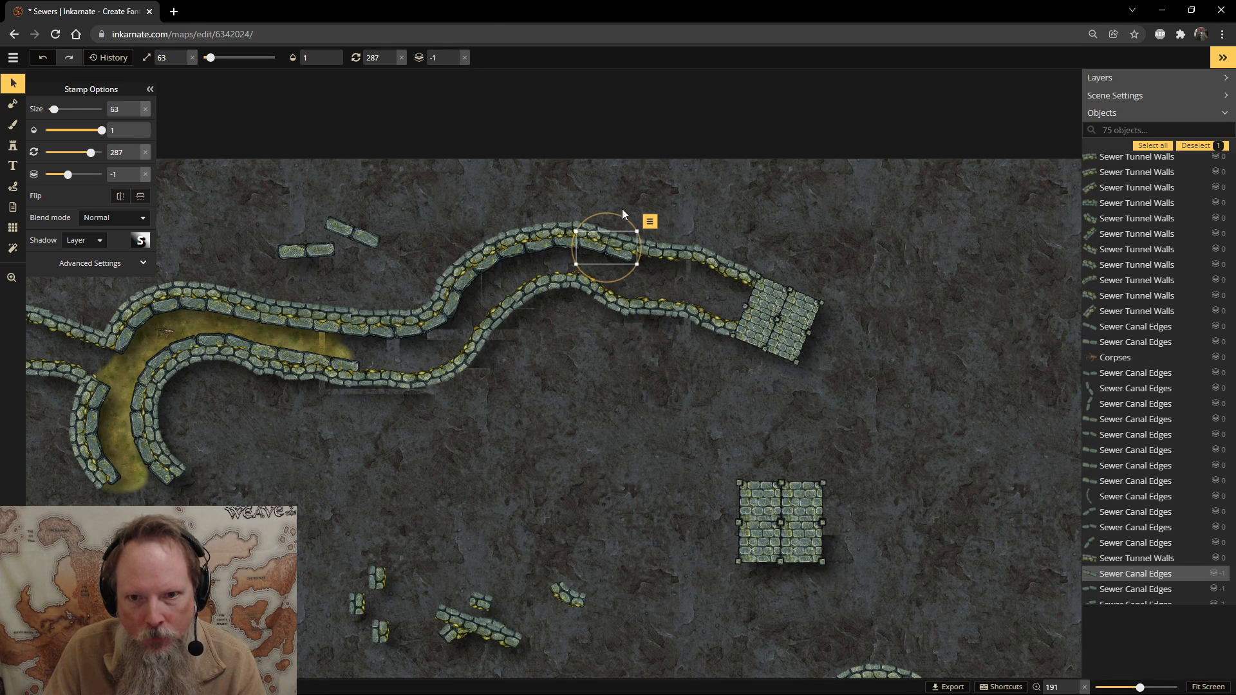
left_click_drag(617, 210, 614, 213)
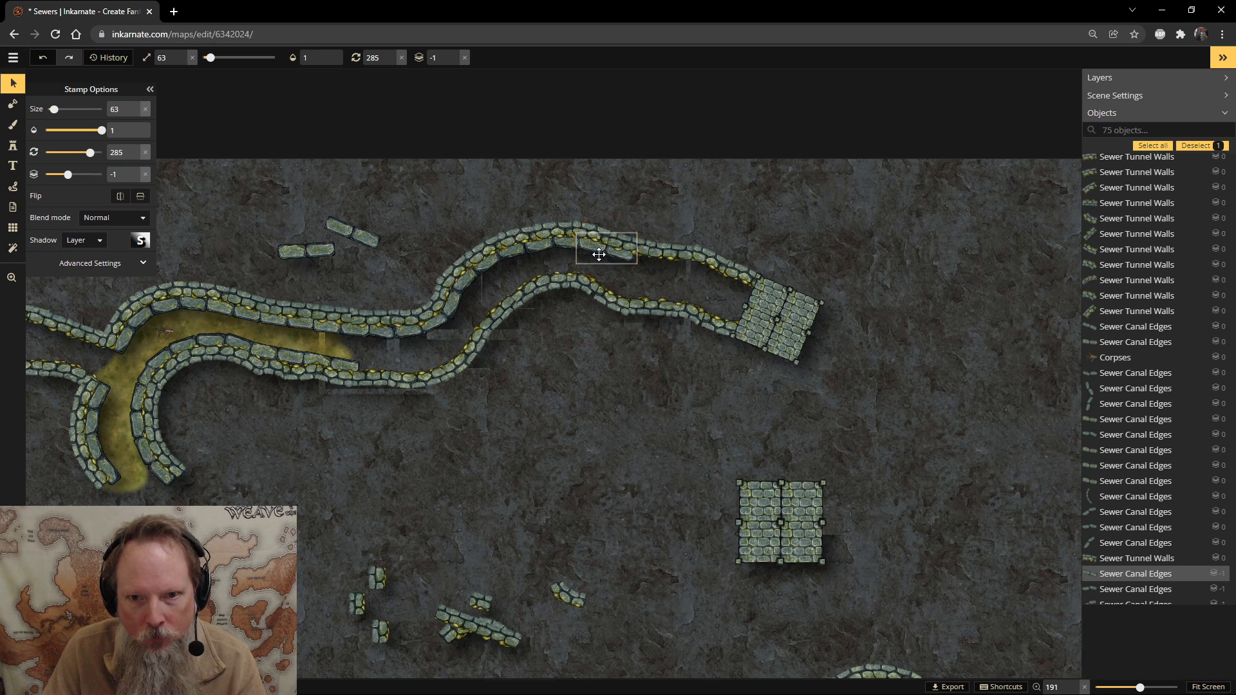
left_click(599, 256)
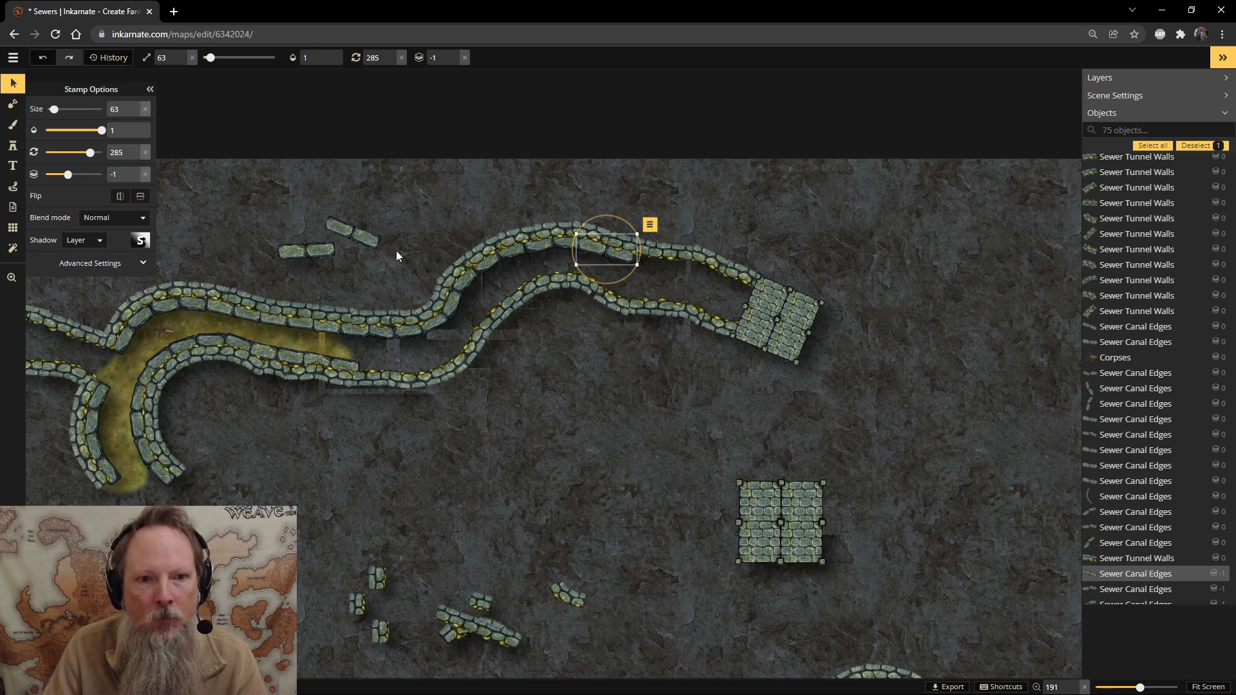
Fit the two loose edge pieces along the upper wall towards the platform at 281° and 292°, setting the last one's layer order to -1.
left_click(370, 244)
left_click_drag(370, 245, 652, 261)
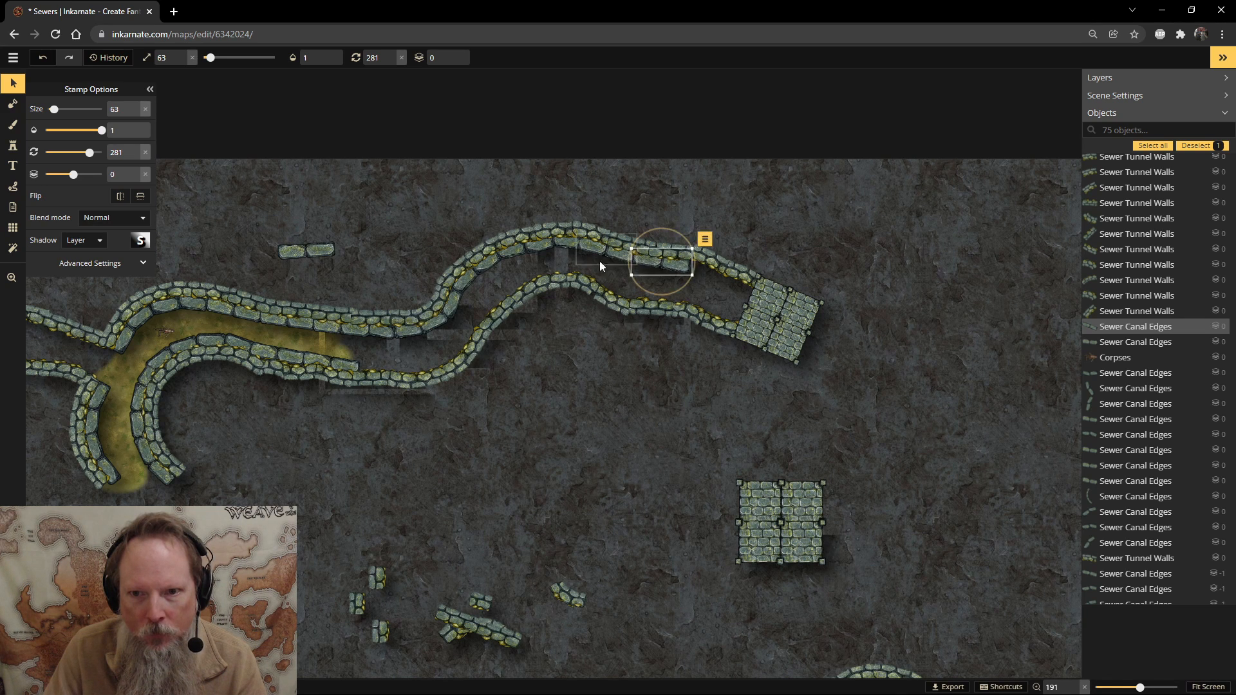
left_click(335, 249)
left_click_drag(335, 248, 736, 249)
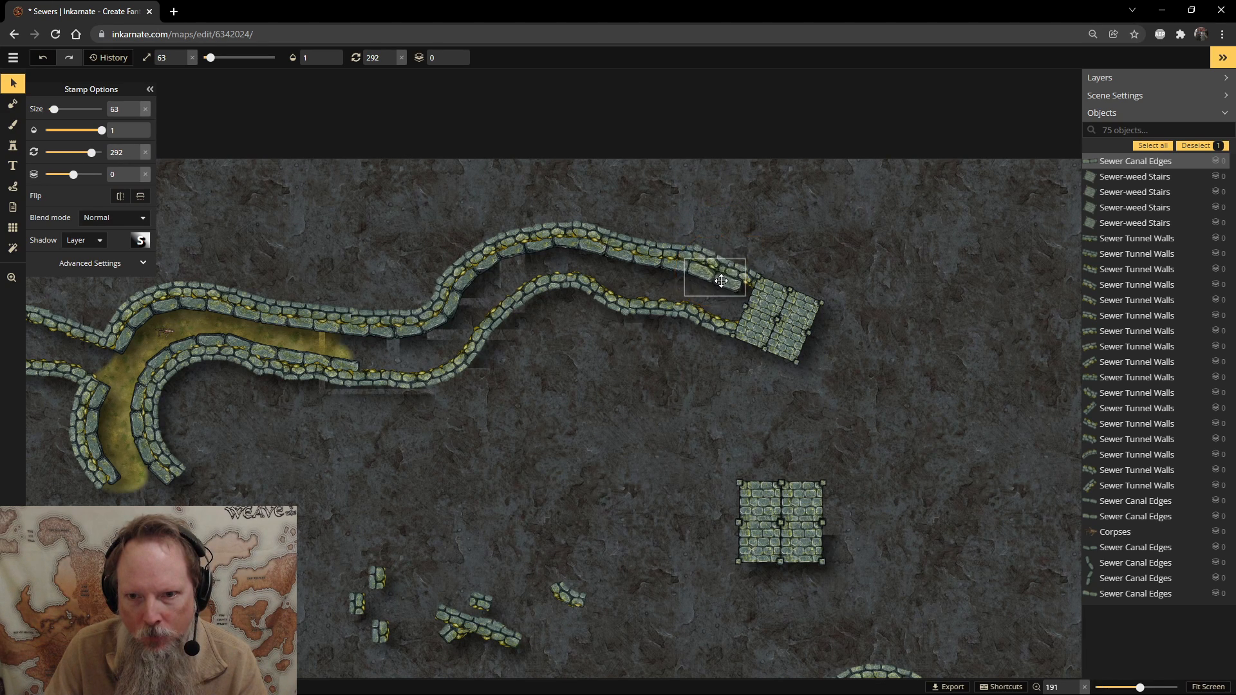
left_click(722, 281)
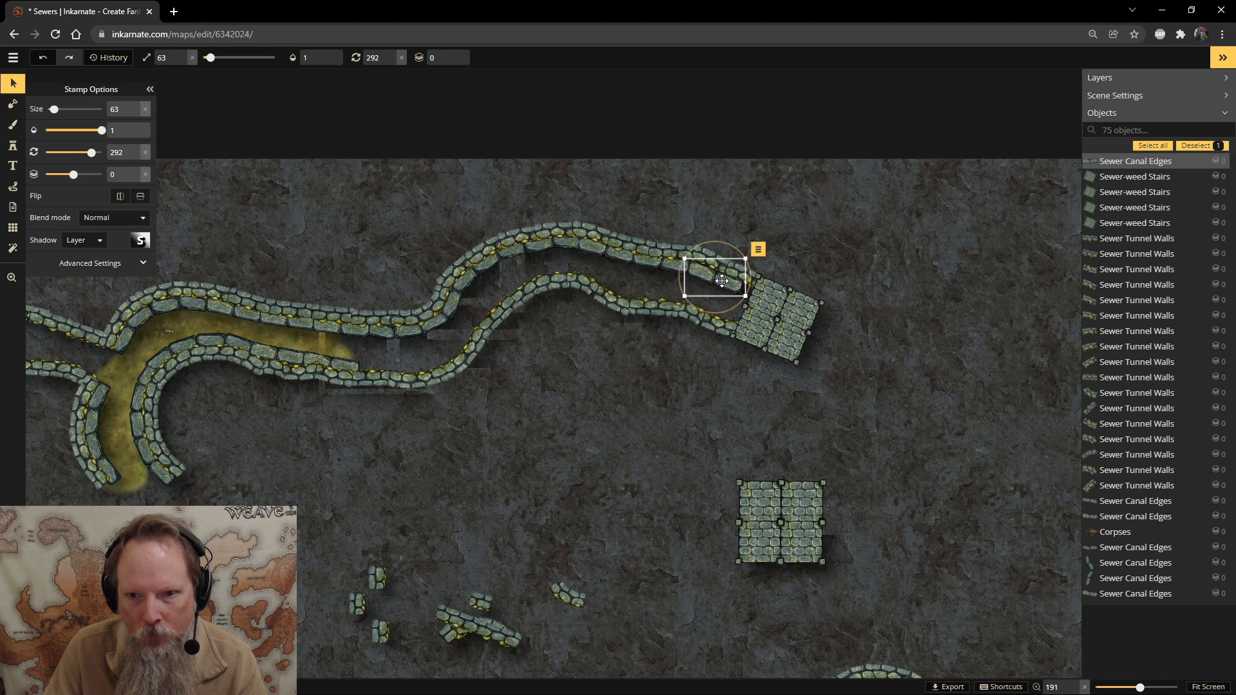
left_click(454, 61)
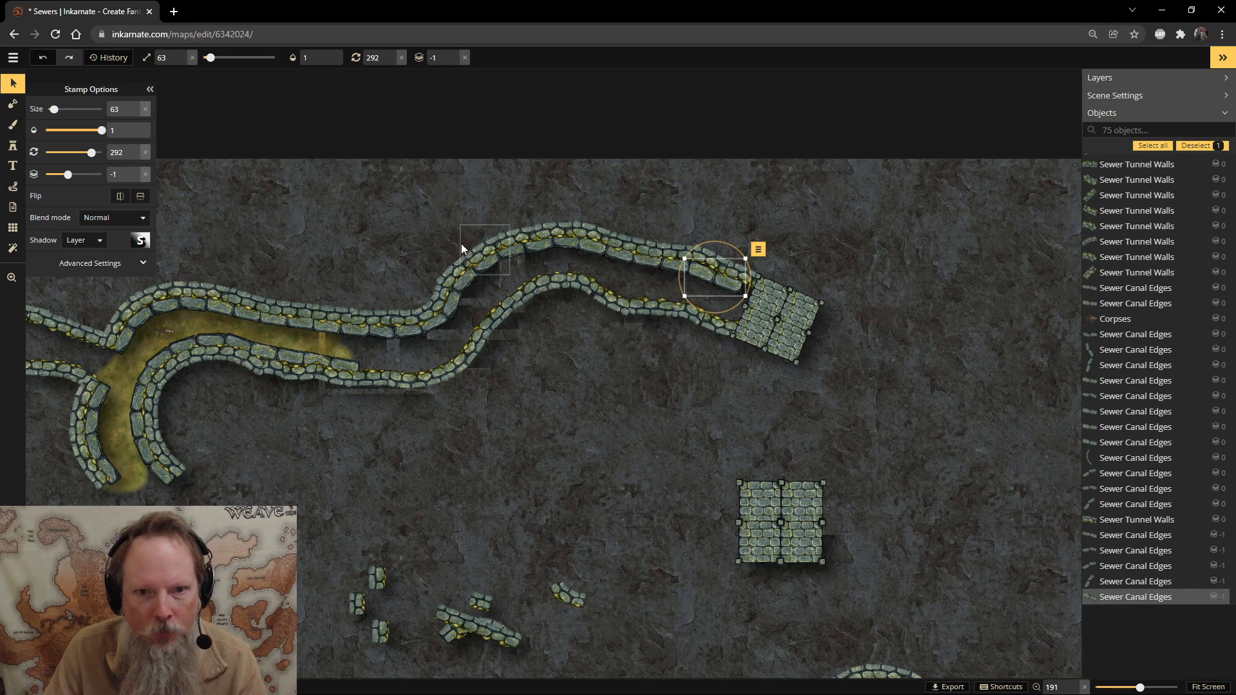
Duplicate the short canal edge piece at the bend and move the copy to the gap beside the platform.
left_click(443, 315)
key("ctrl+d")
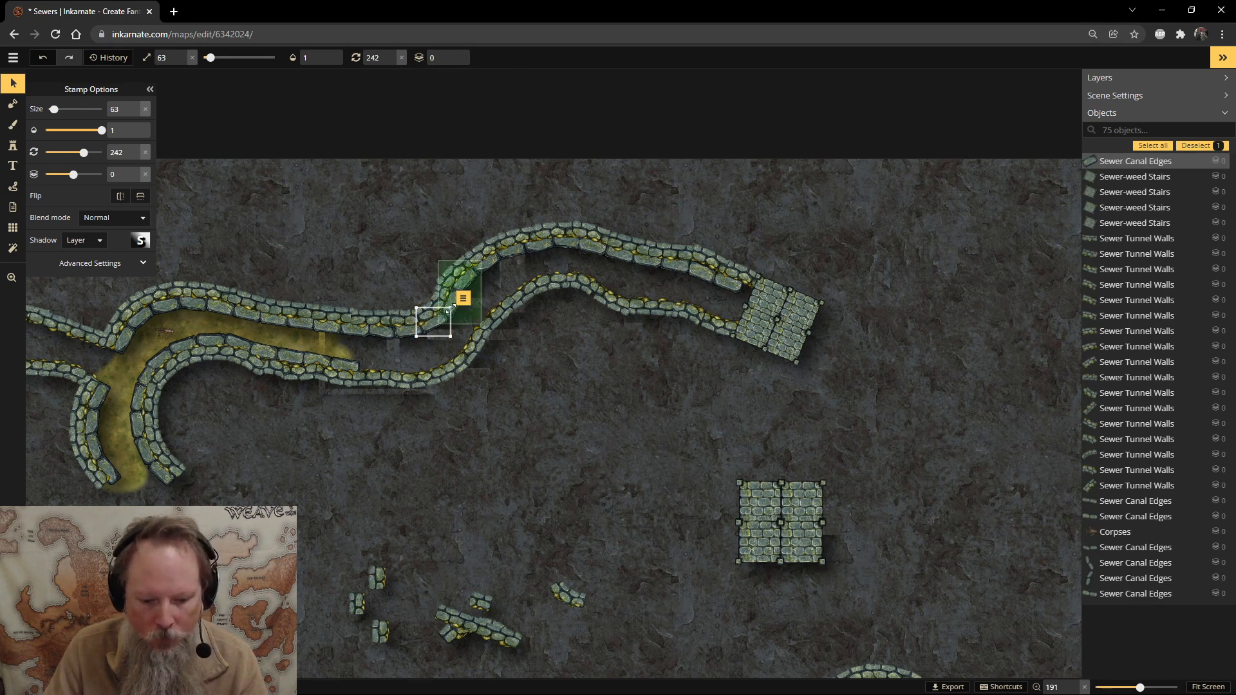
left_click_drag(443, 315, 737, 276)
left_click(748, 256)
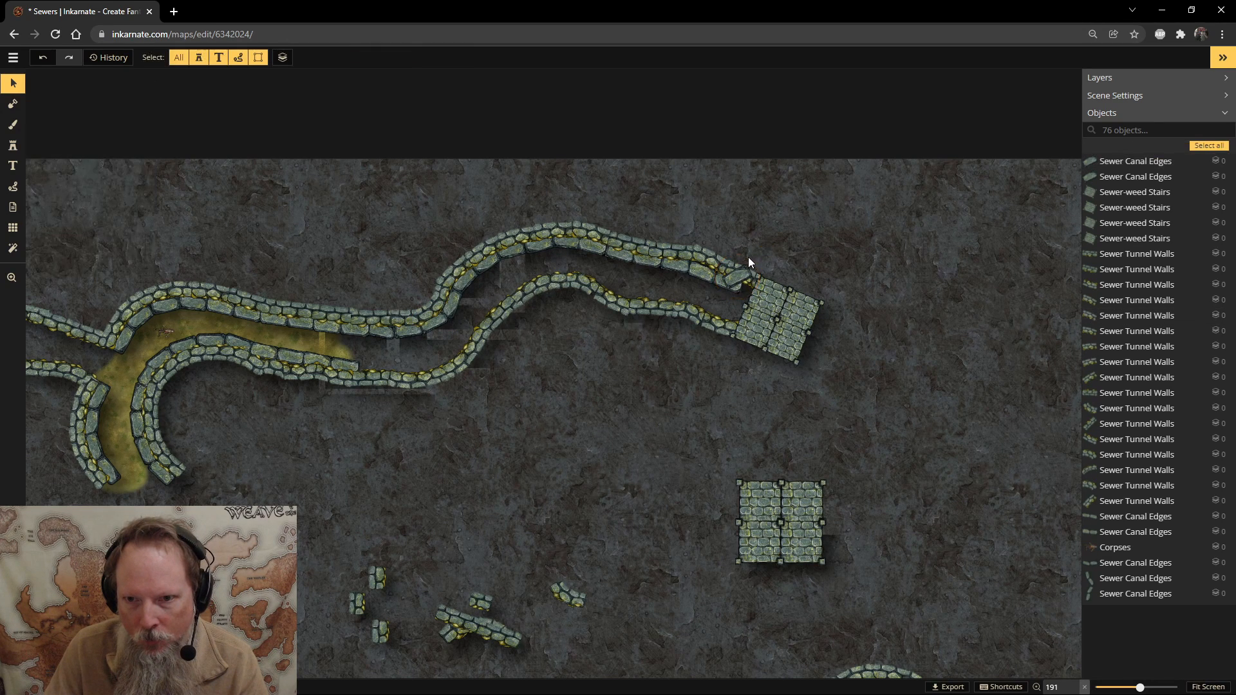
Fit the short copy against the platform at 288° with layer order -1, and save the map.
left_click(742, 270)
left_click_drag(750, 251, 750, 296)
key("ctrl+z")
key("ctrl+y")
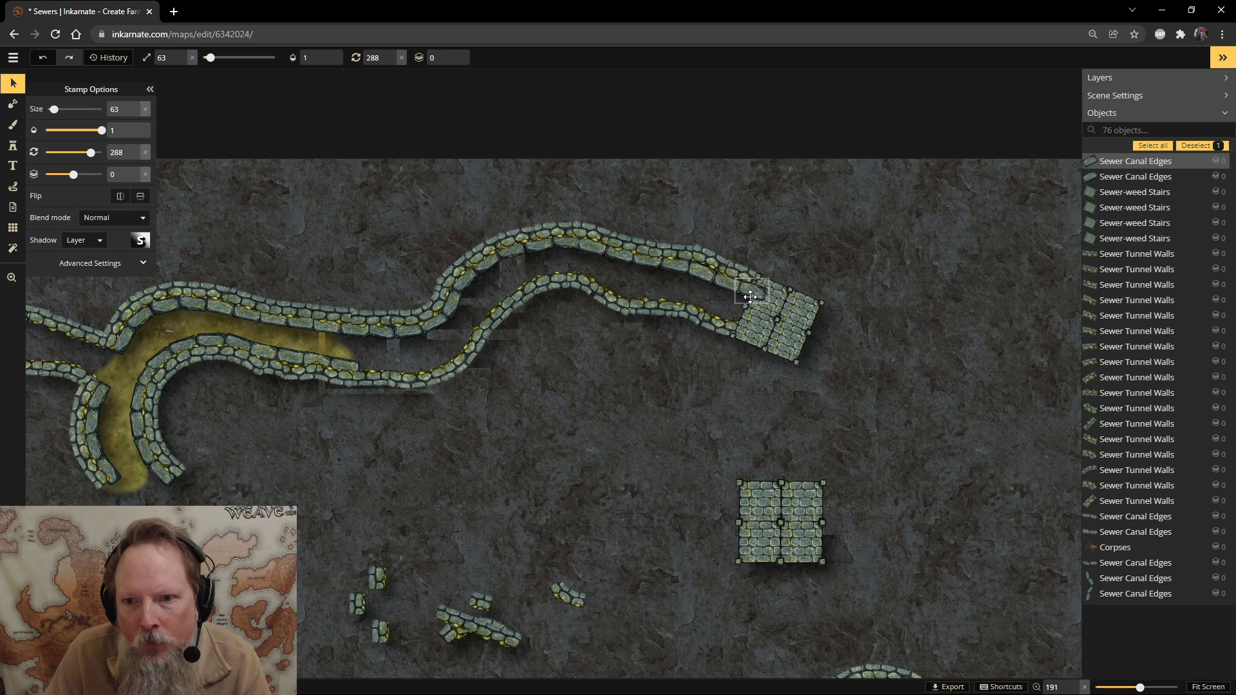
left_click(454, 62)
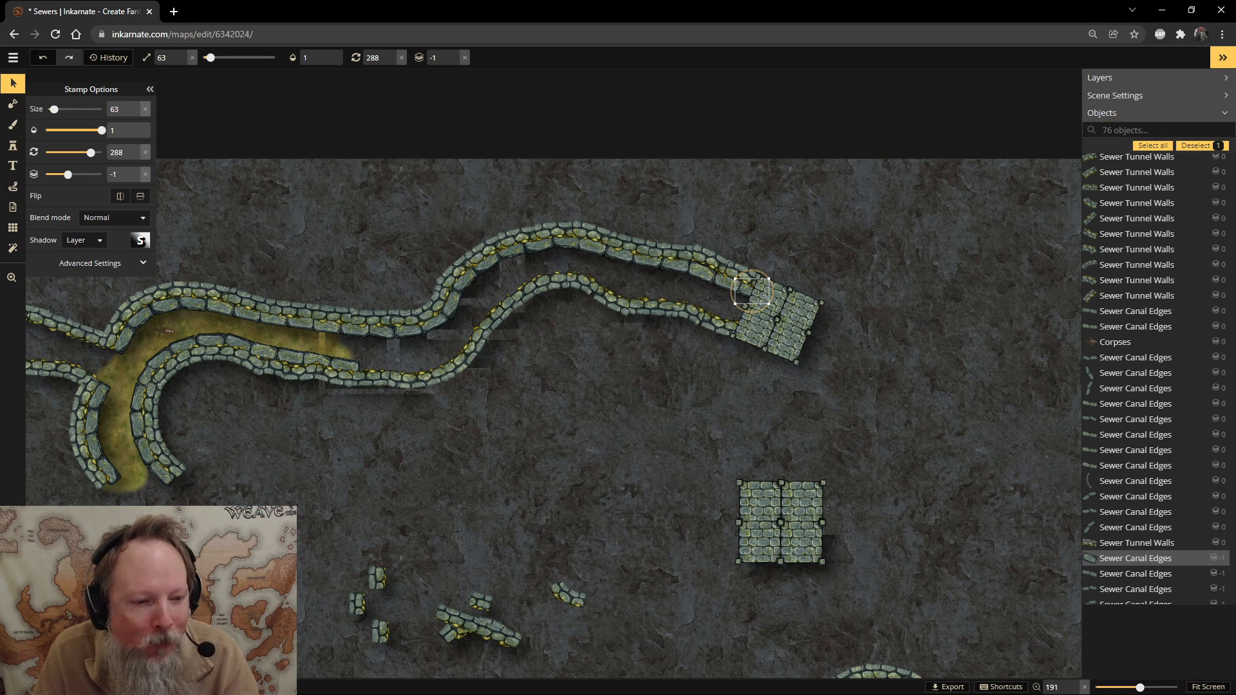
key("ctrl+s")
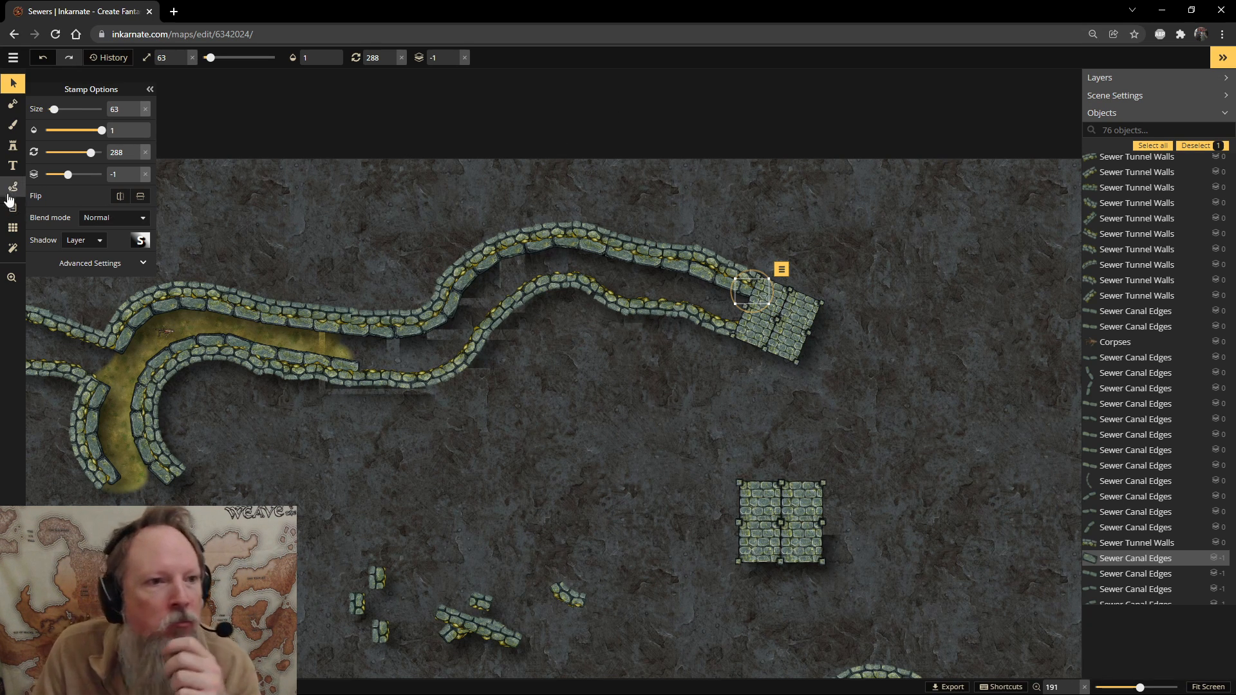
Place the first Sewer-weed Stairs variant at size 10 and 292° in the gap between the upper canal edge and the platform.
left_click(12, 146)
left_click(66, 216)
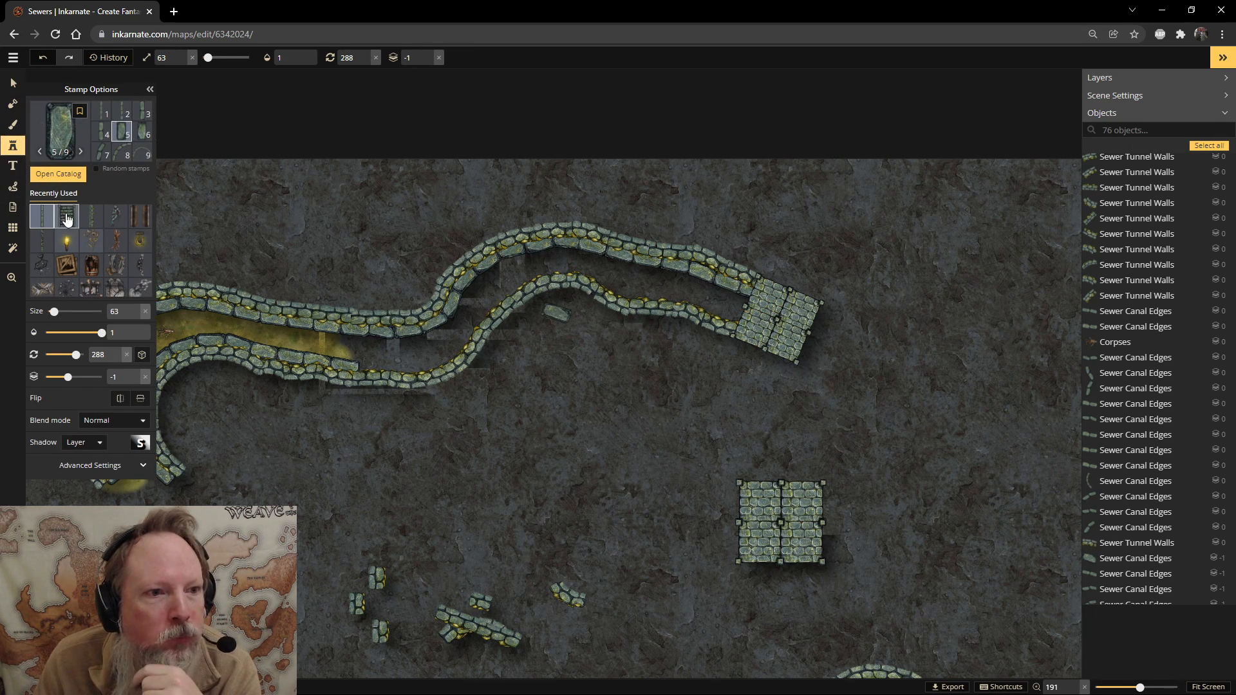
left_click(556, 313)
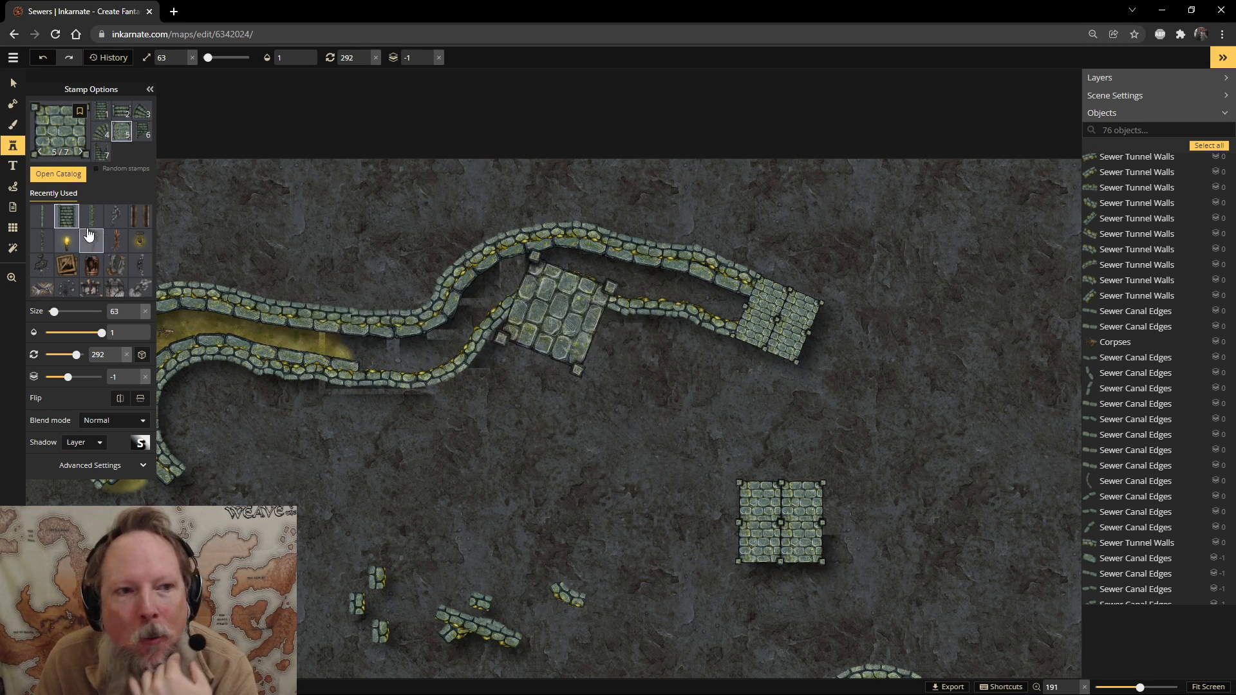
left_click(102, 118)
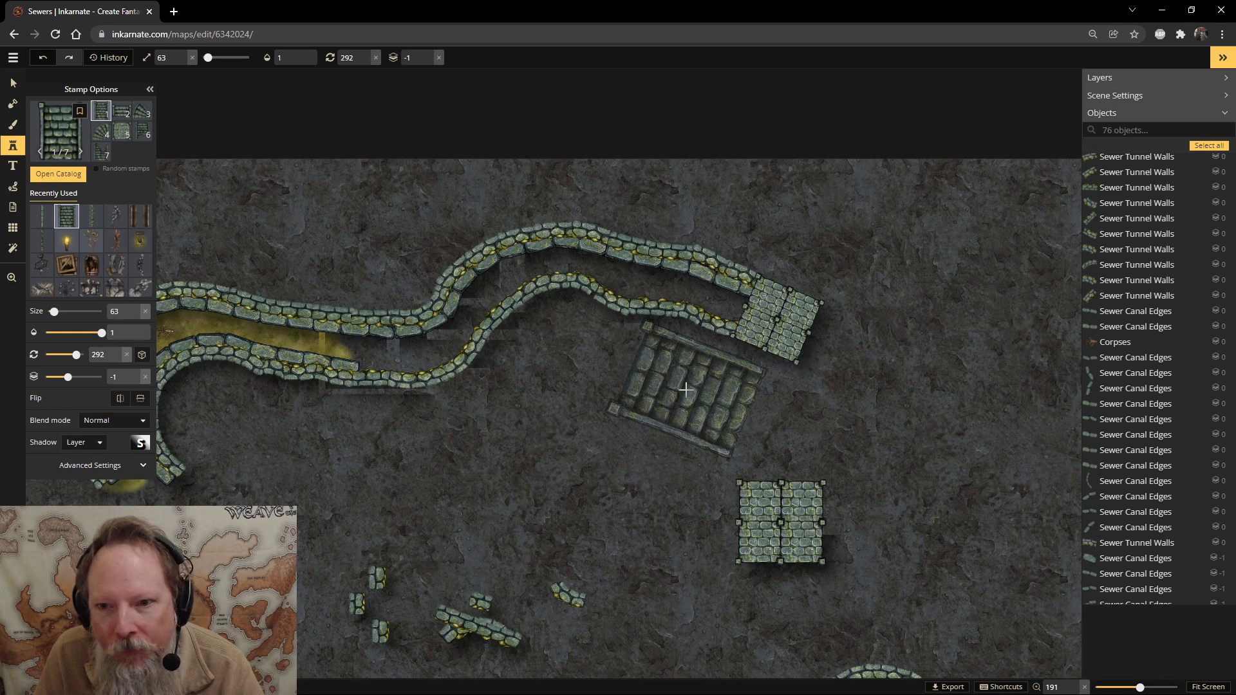
scroll(717, 291, "down", 2)
scroll(717, 291, "down", 8)
scroll(717, 291, "up", 2)
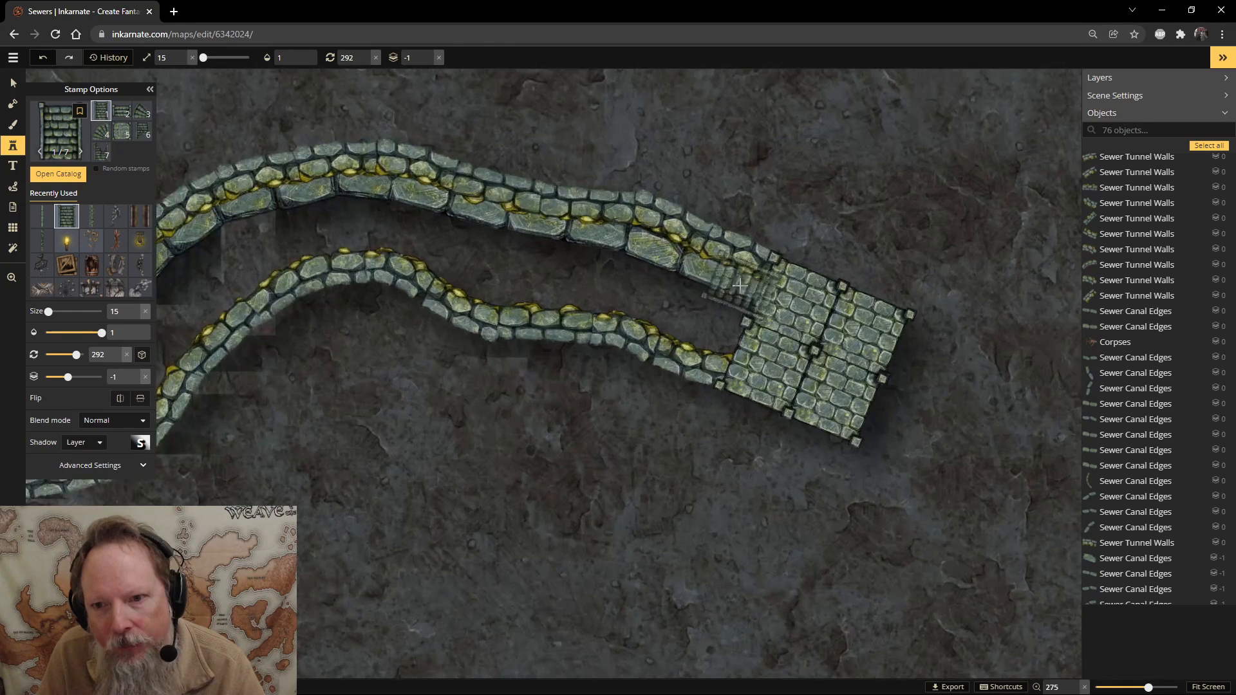
scroll(739, 286, "up", 6)
scroll(717, 319, "down", 4)
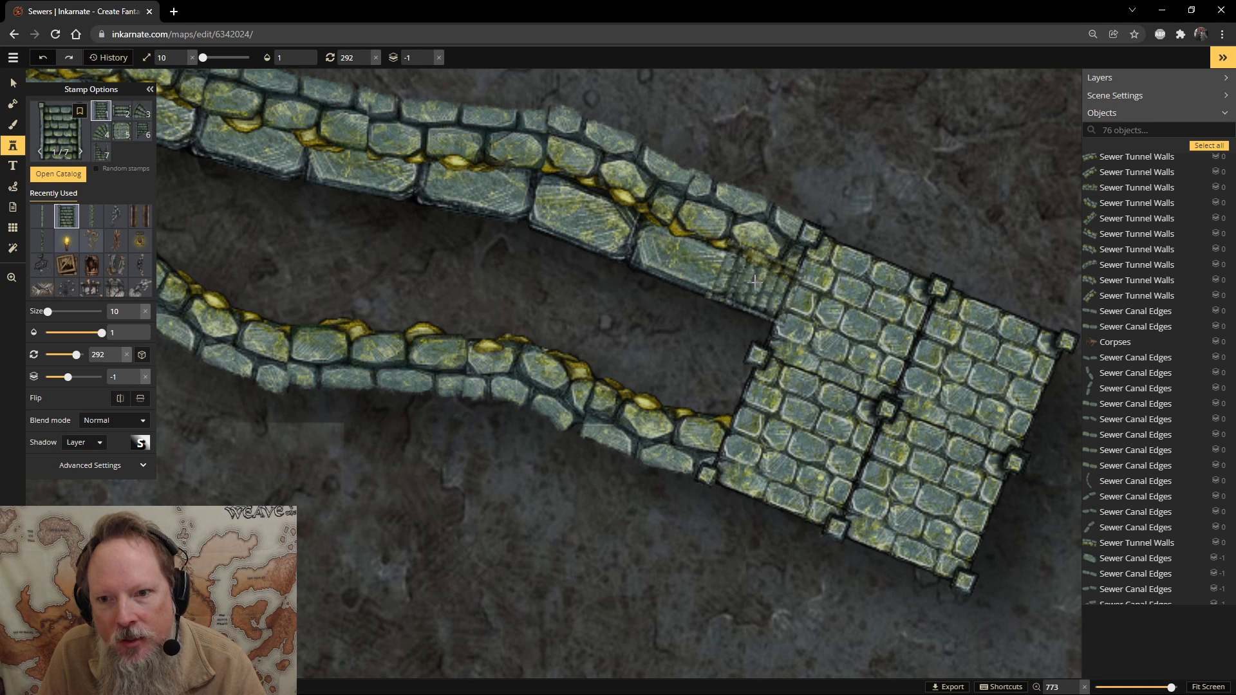
left_click(755, 289)
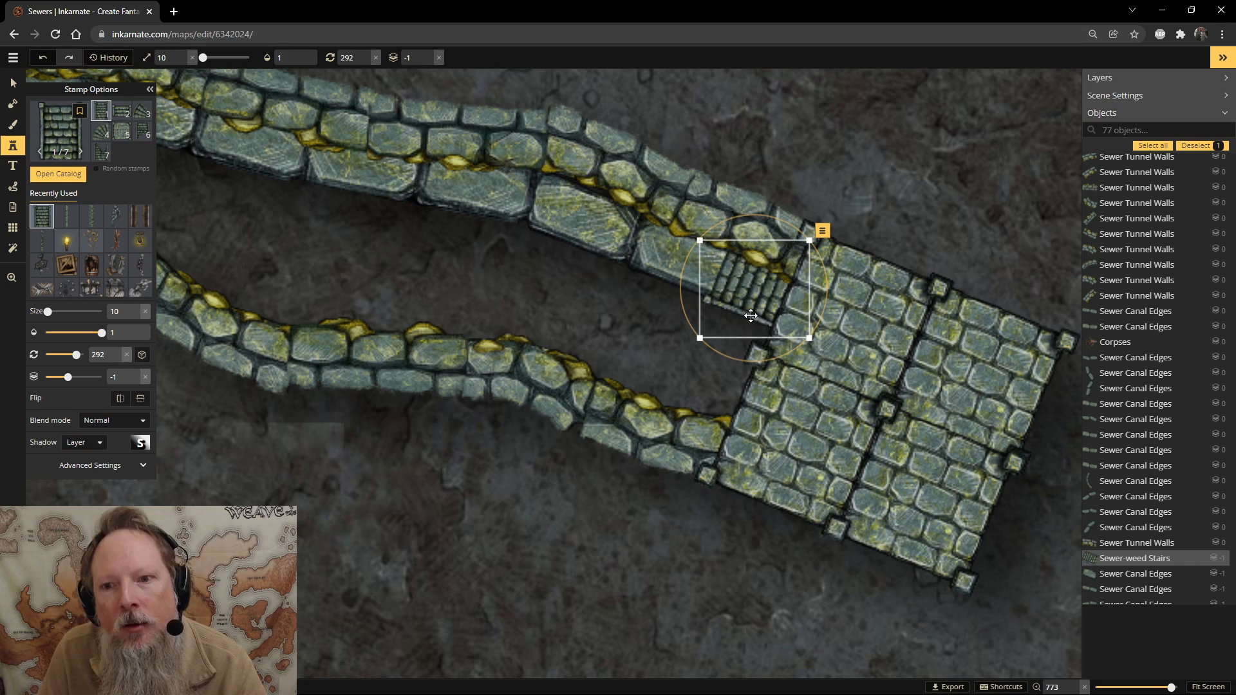
Nudge the placed stairs slightly up towards the upper tunnel wall.
scroll(750, 316, "up", 2)
scroll(750, 316, "down", 2)
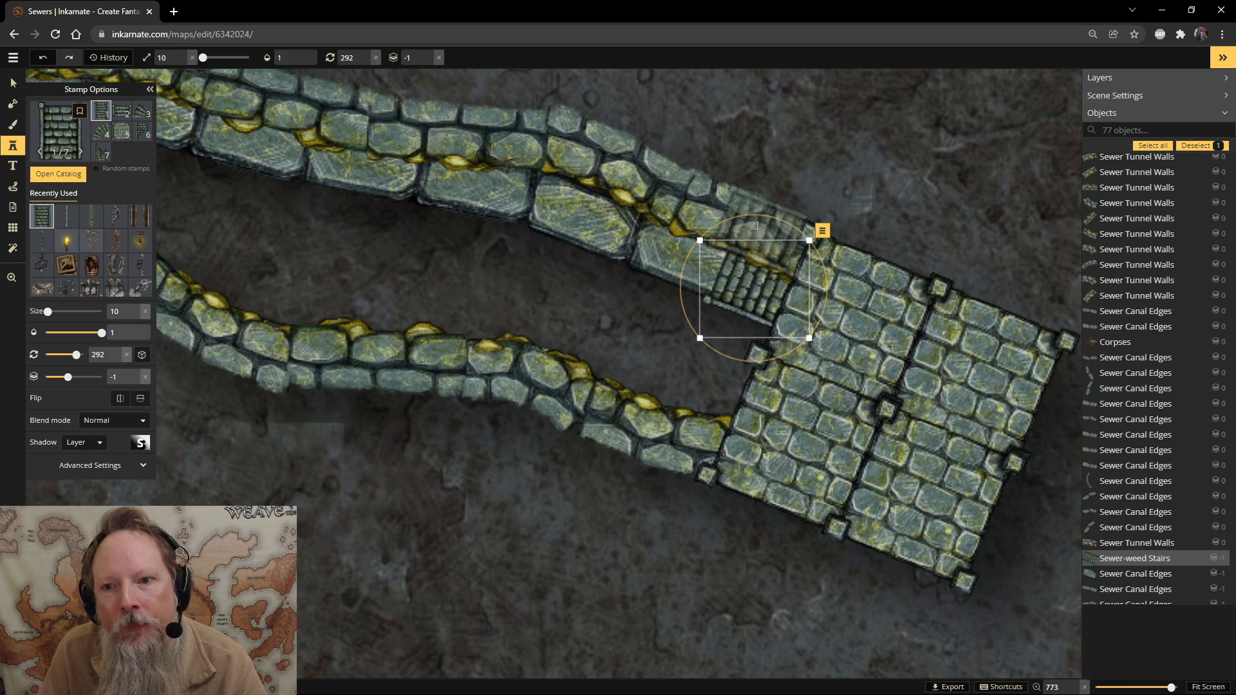
key("Up")
key("Up")
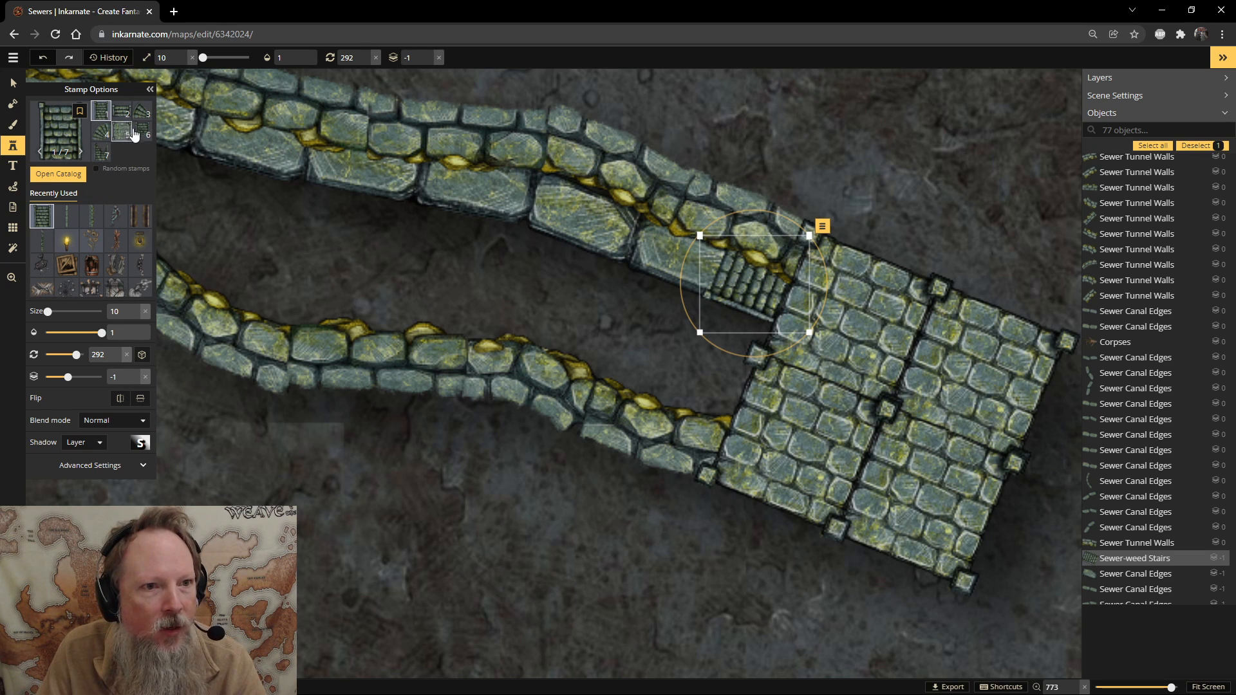
Place the broken Sewer-weed Stairs variant 7 at size 10 on the open ground below the lower wall near the platform.
left_click(107, 161)
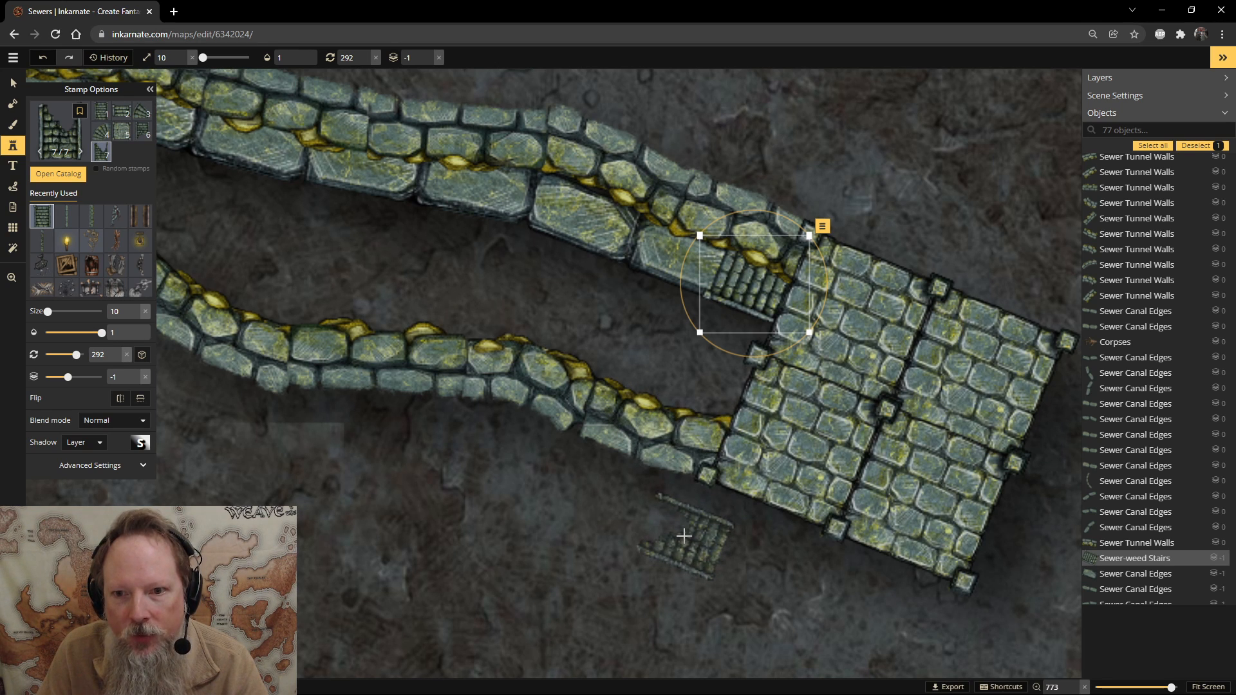
left_click(684, 536)
scroll(474, 441, "down", 1)
scroll(474, 441, "down", 4)
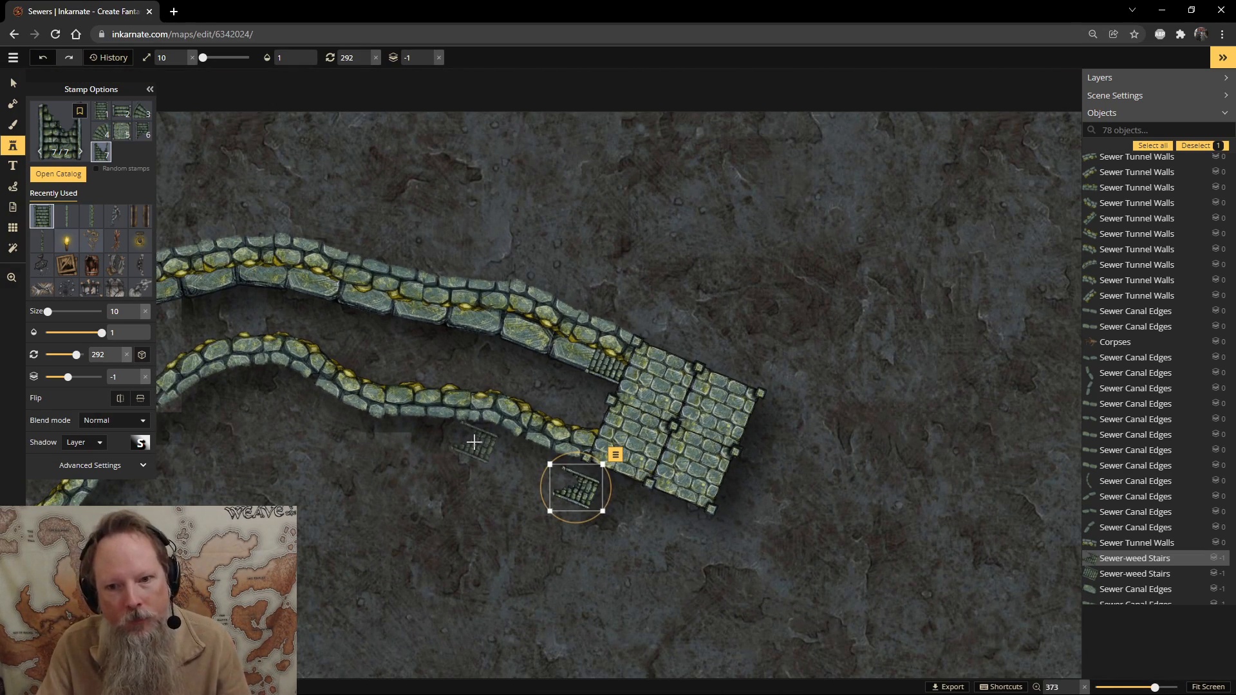
scroll(474, 442, "up", 4)
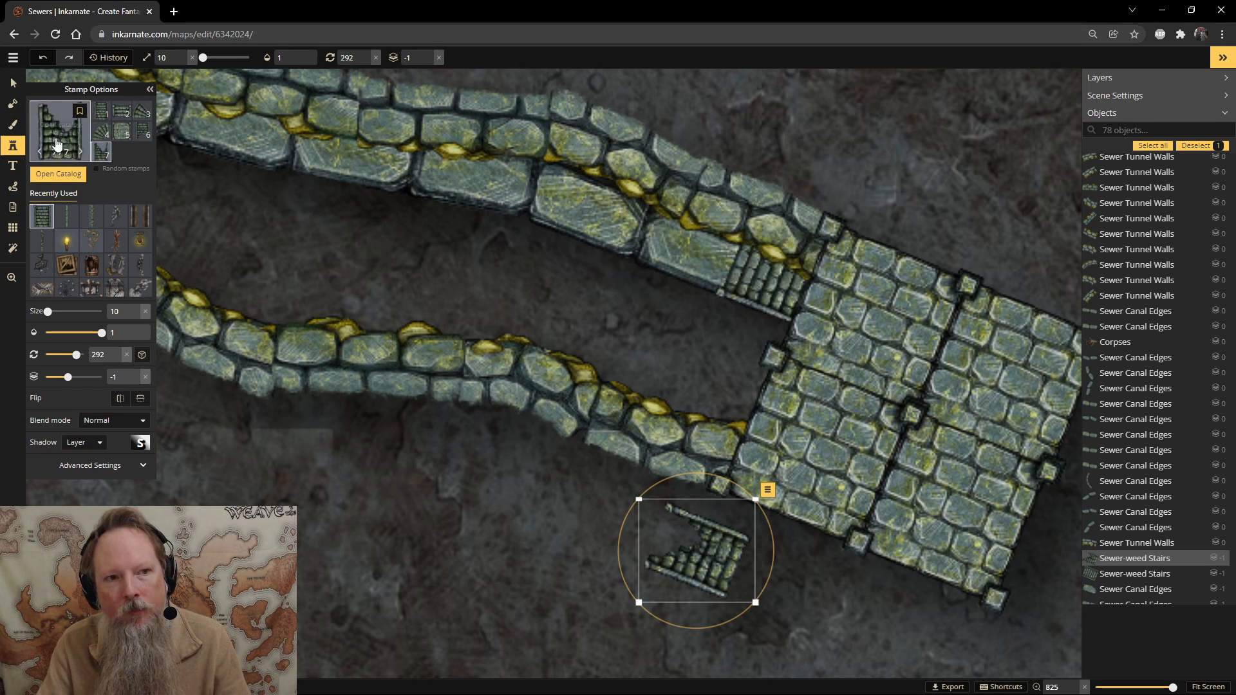
Set the intact stairs' layer order to 0 and nudge them to fit between the upper canal edge and the platform.
left_click(13, 82)
left_click(776, 282)
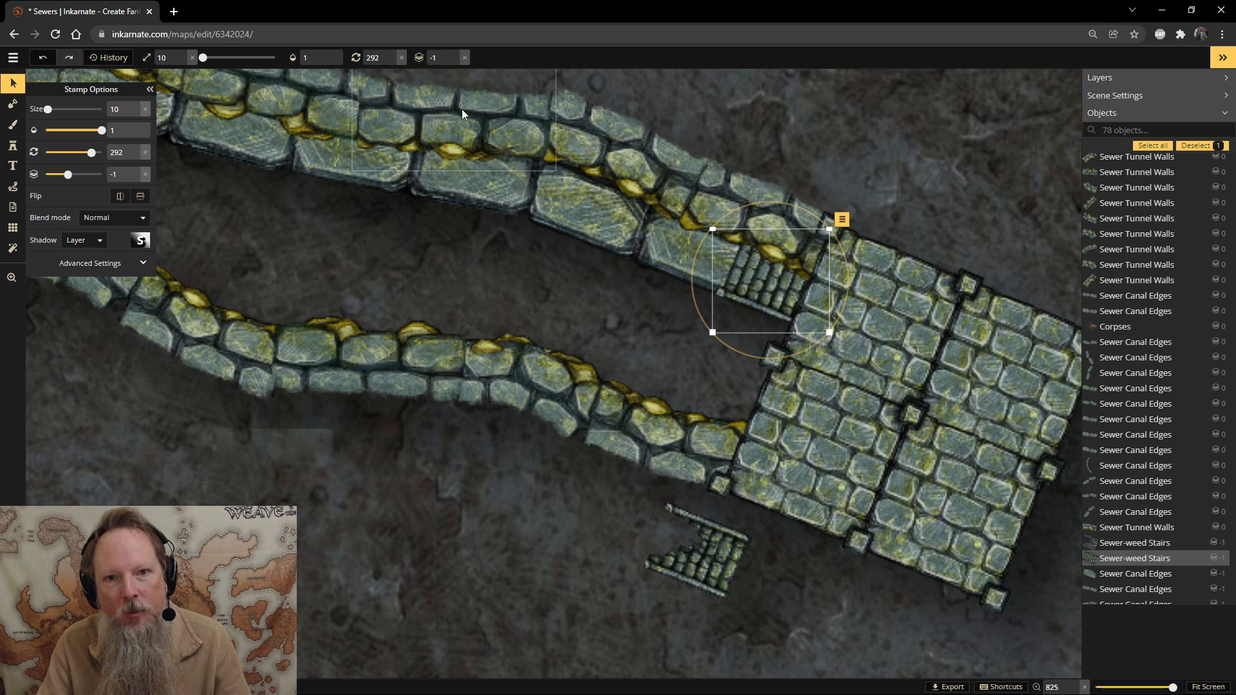
left_click(455, 56)
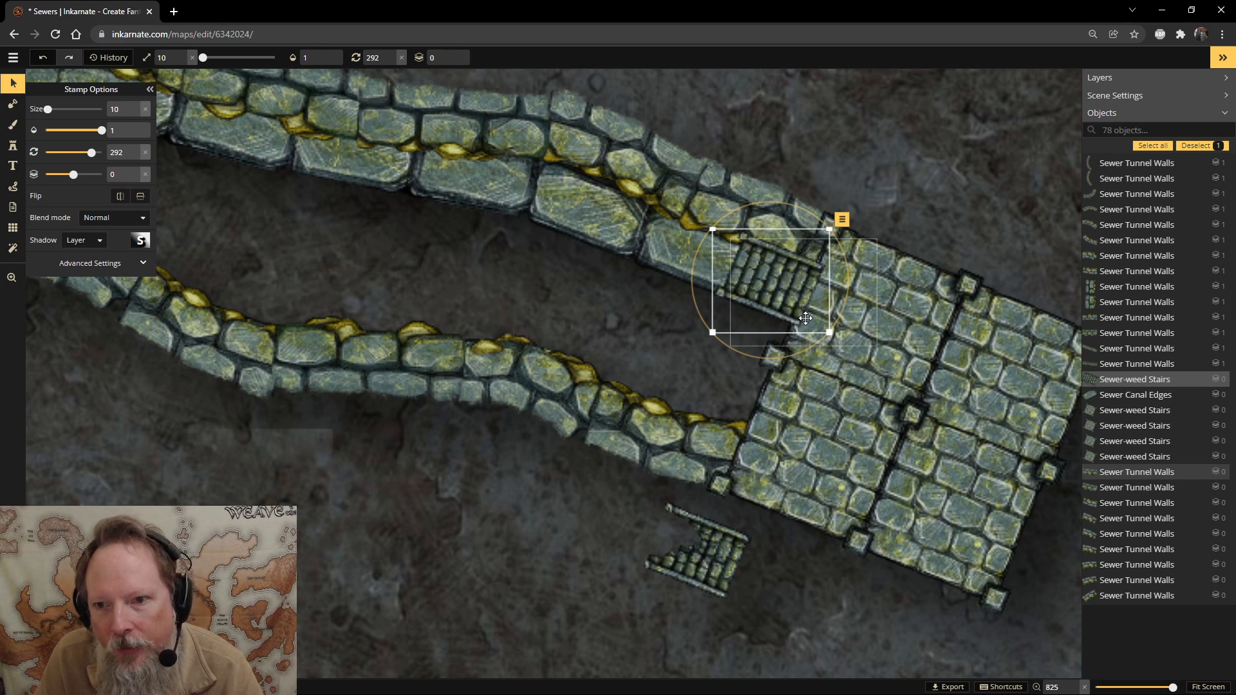
key("Left")
key("Left")
key("Up")
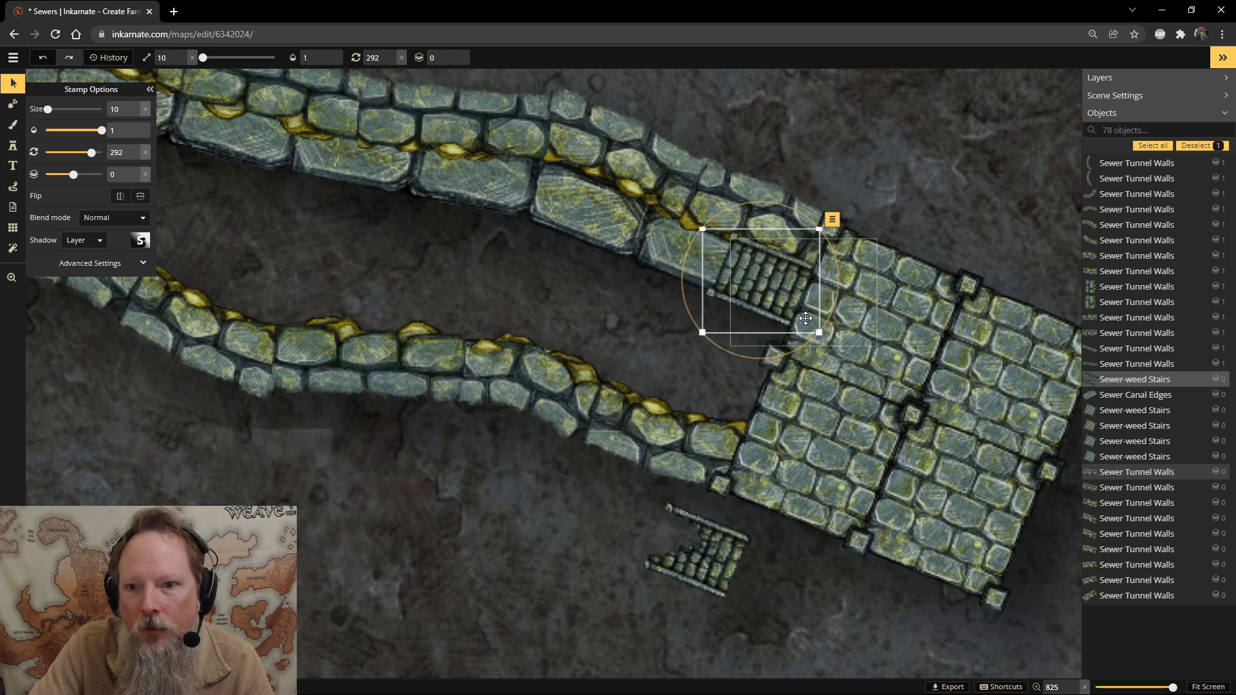
key("Right")
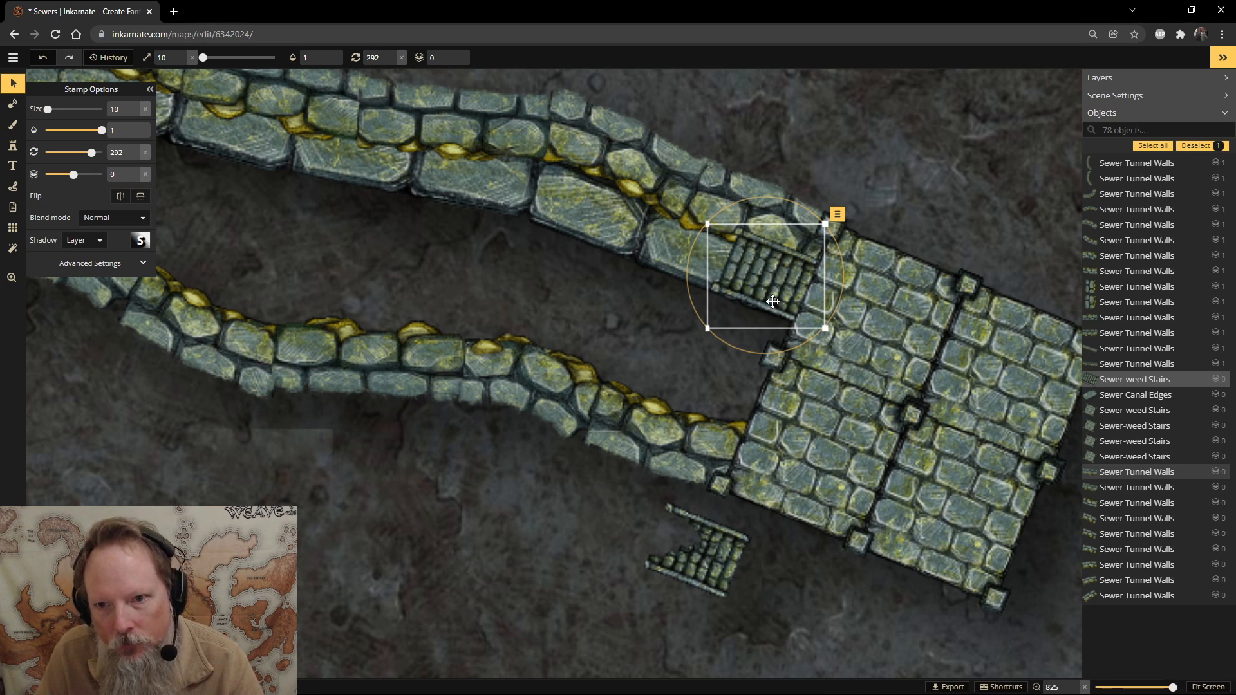
left_click(882, 199)
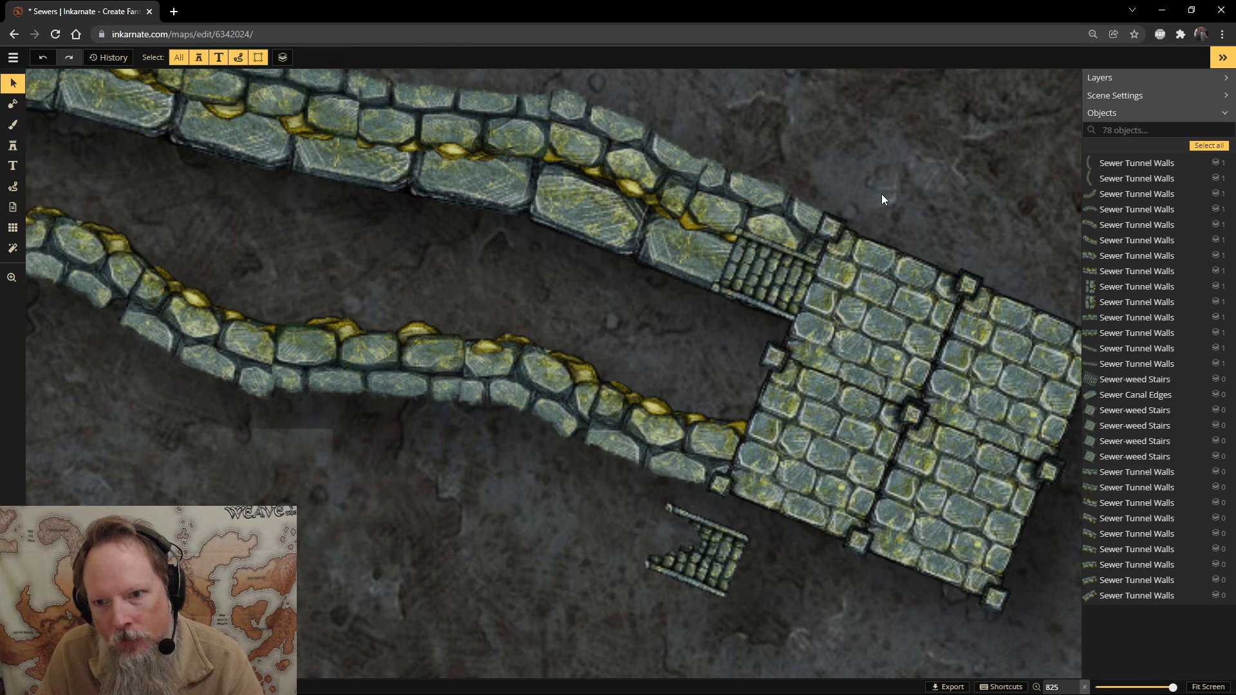
Try the broken stairs between the lower wall and platform with layer order 1, and move them back to the open ground below.
left_click_drag(710, 566, 725, 410)
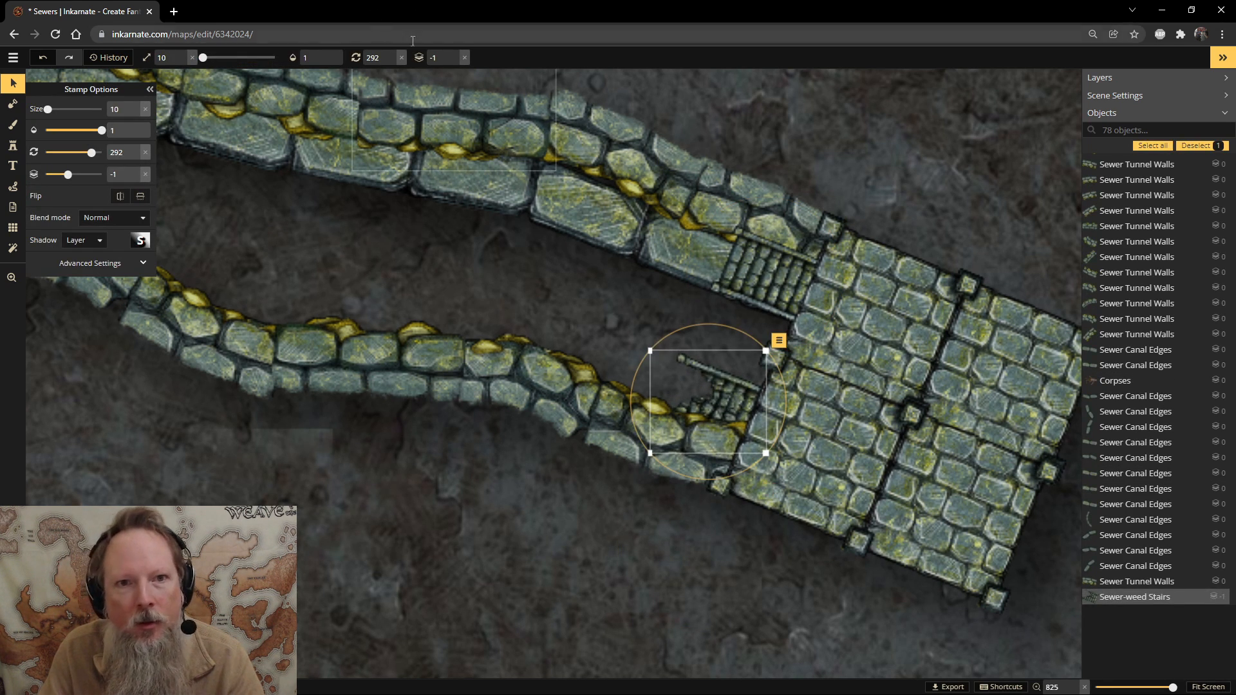
left_click(455, 58)
left_click(454, 58)
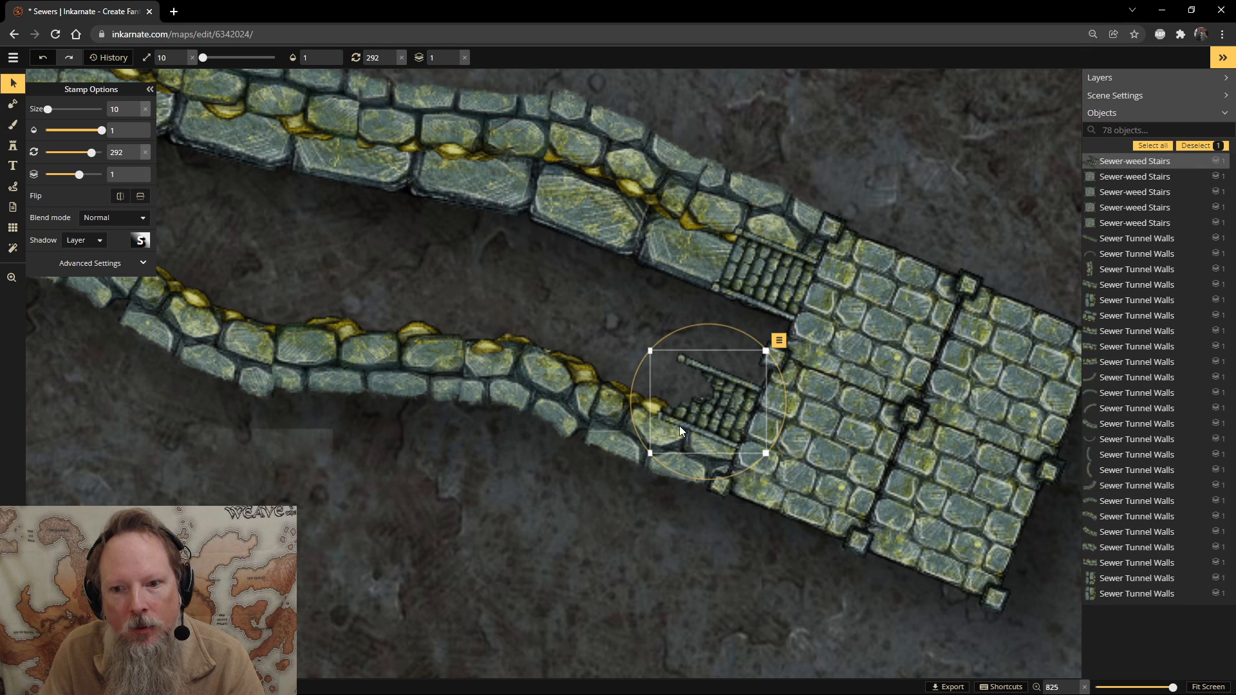
mouse_move(727, 423)
left_mouse_down()
mouse_move(690, 433)
mouse_move(715, 422)
mouse_move(725, 377)
mouse_move(728, 413)
left_mouse_up()
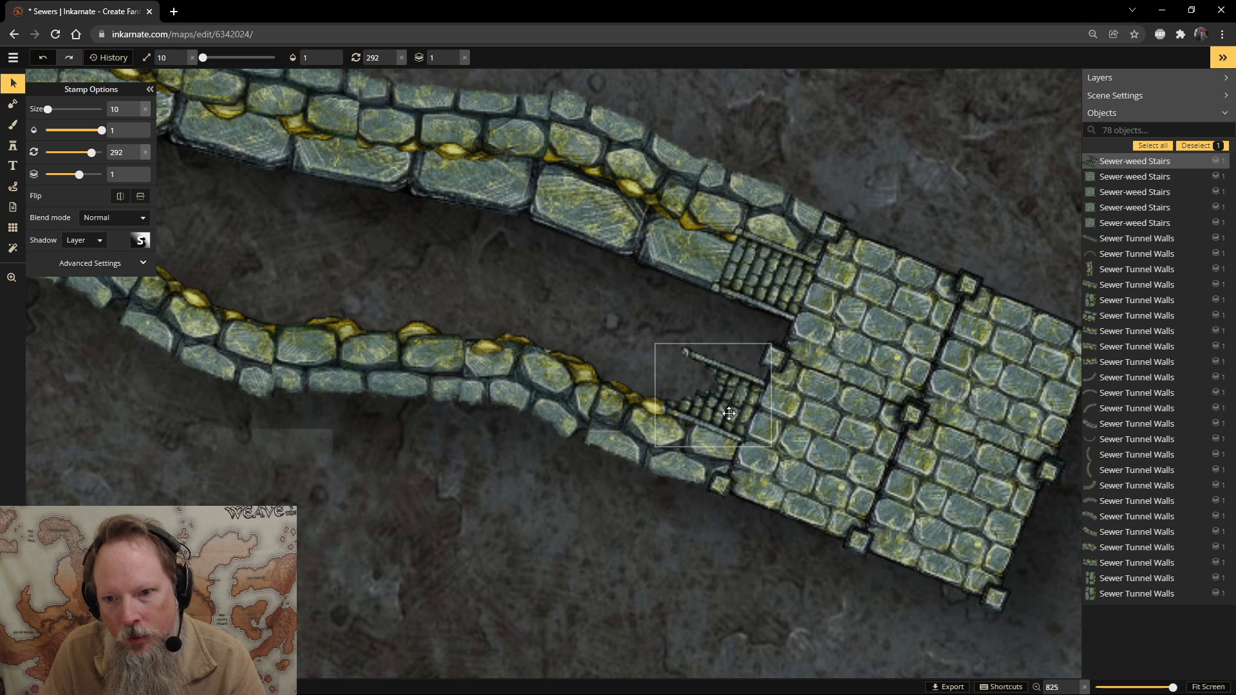
left_click_drag(729, 414, 624, 590)
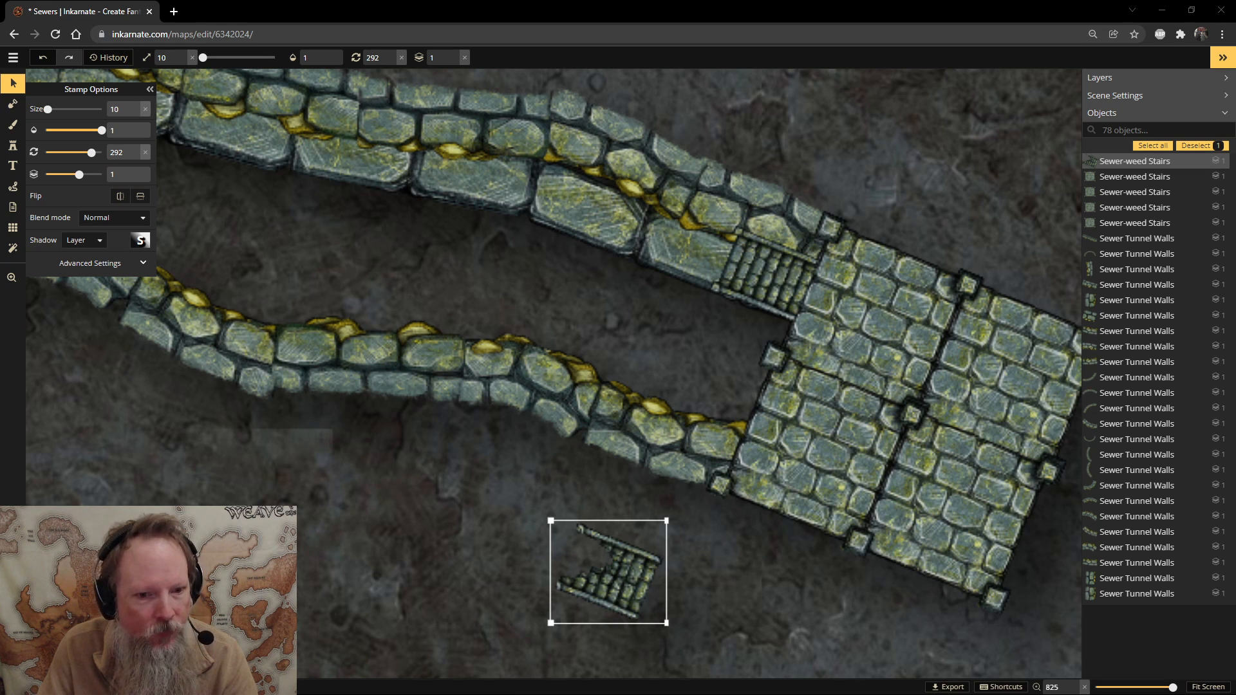
Duplicate the last straight canal edge piece on the lower wall and attach the copy to its end at 271°.
mouse_move(609, 572)
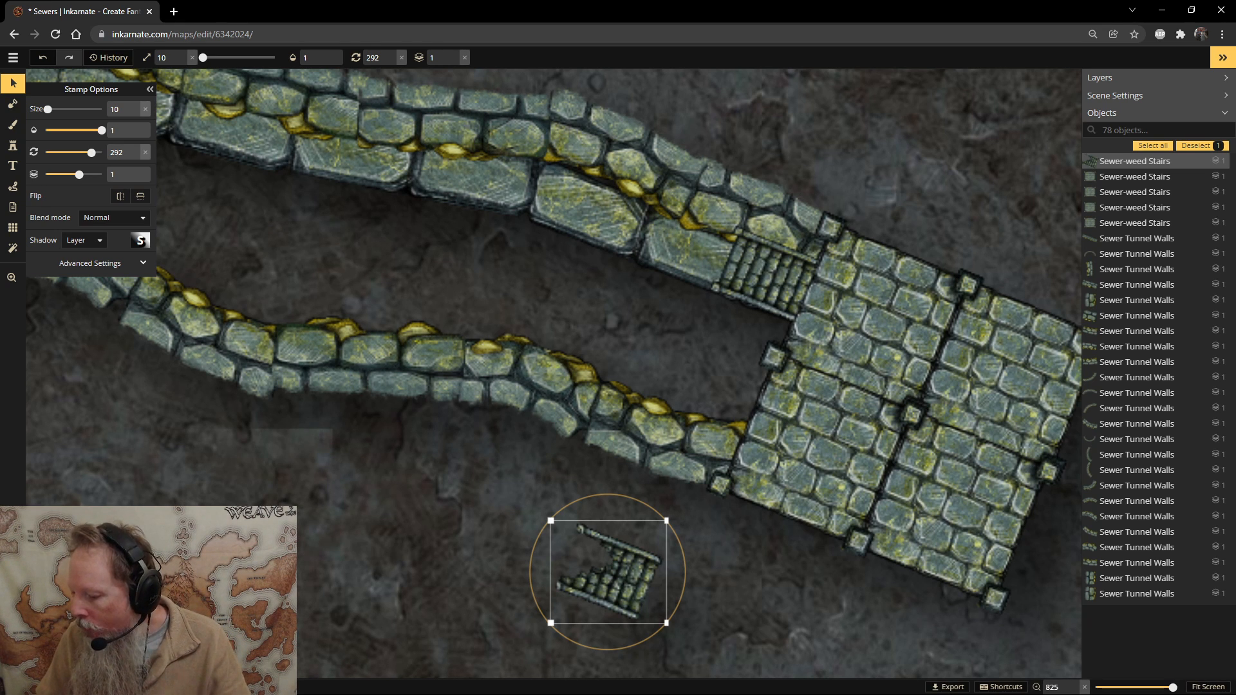
scroll(524, 406, "down", 6)
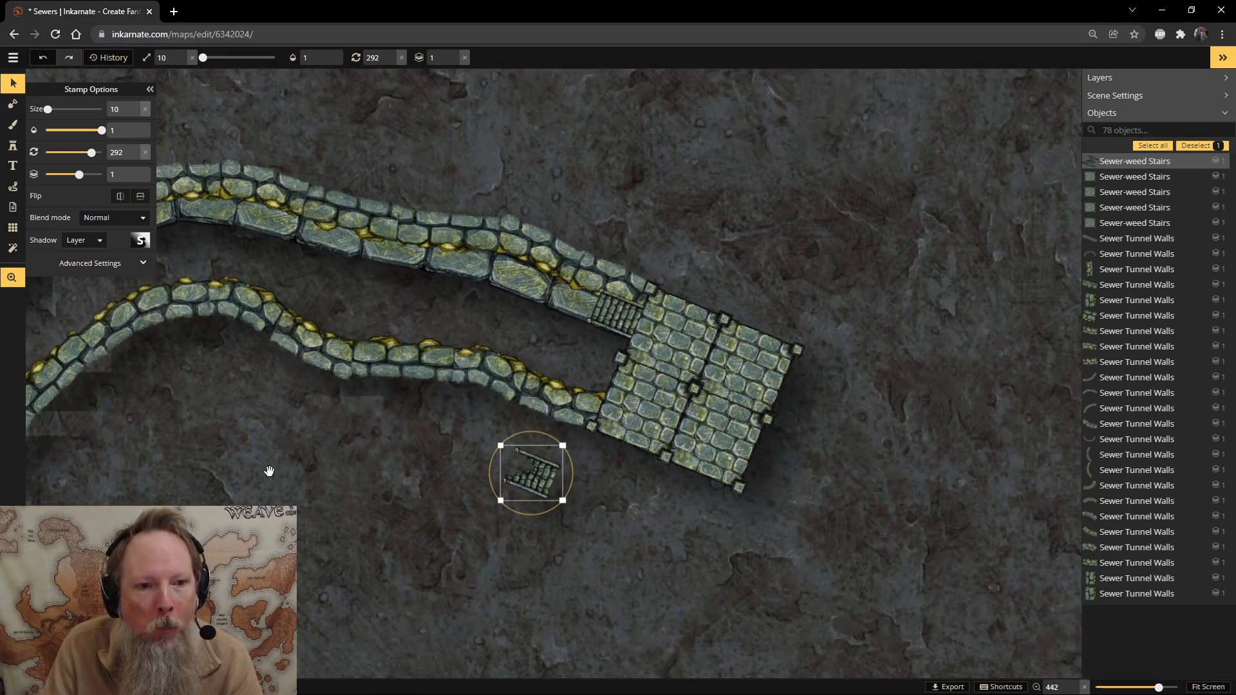
left_click_drag(269, 471, 747, 412)
left_click_drag(606, 452, 803, 400)
scroll(726, 450, "down", 3)
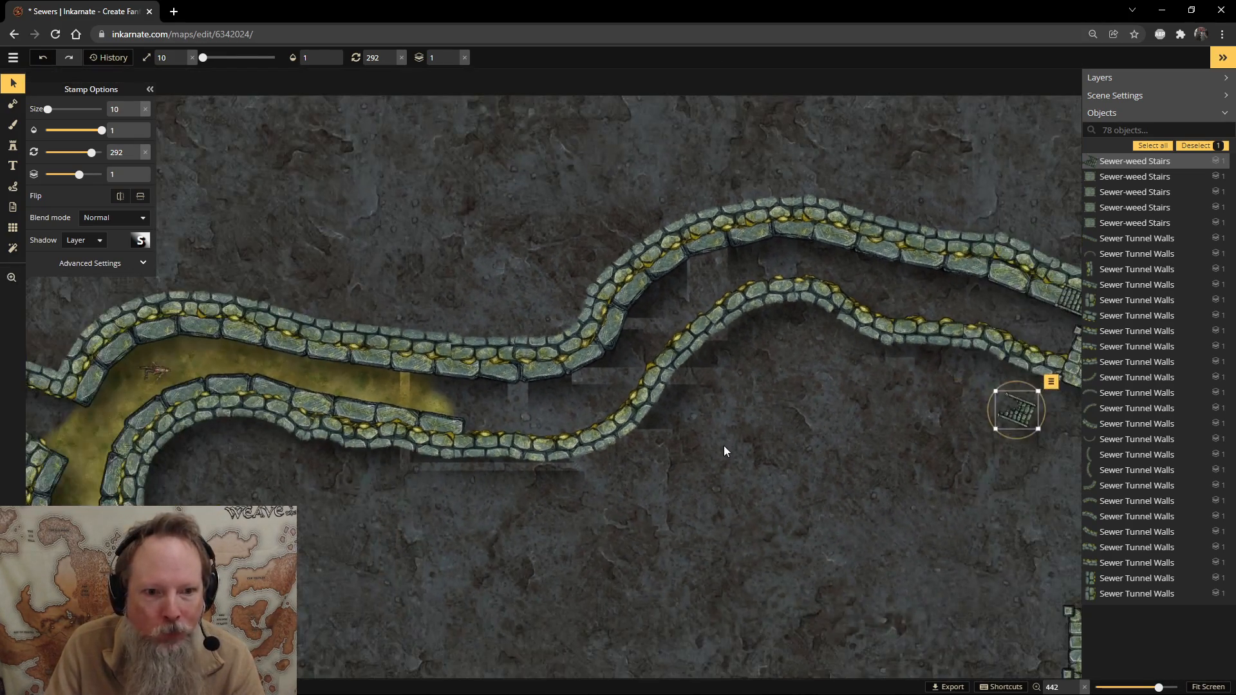
left_click(428, 420)
left_click_drag(428, 420, 531, 388)
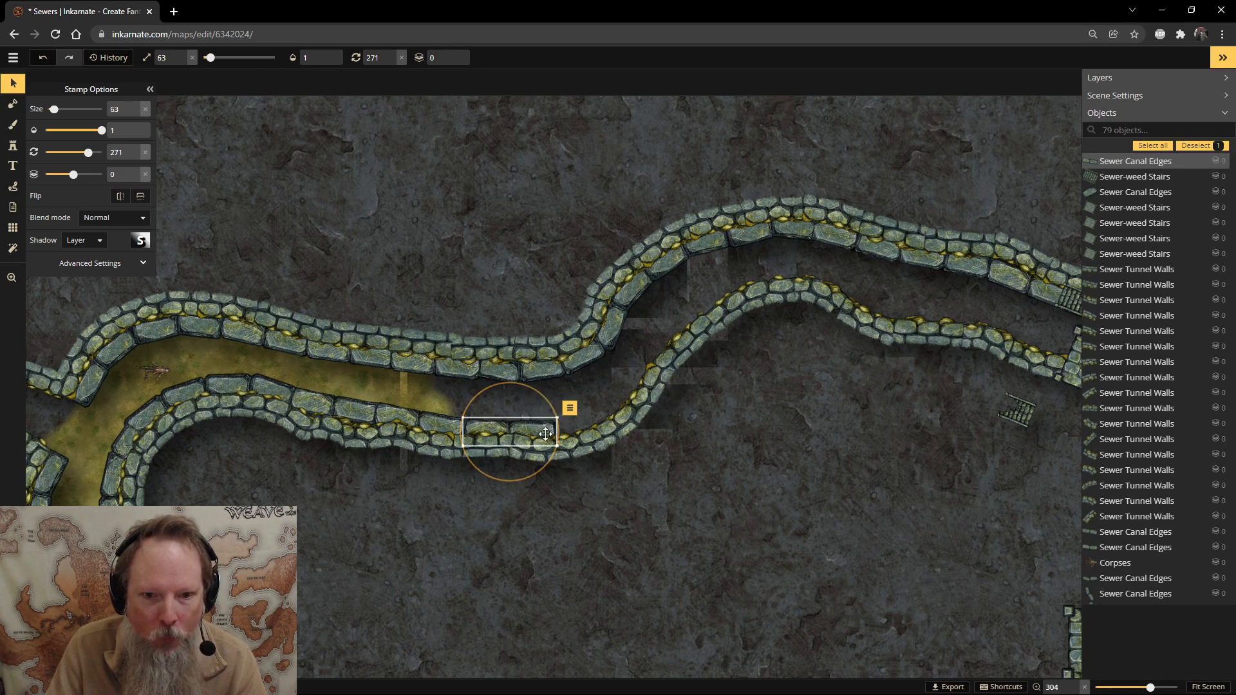
left_click(561, 520)
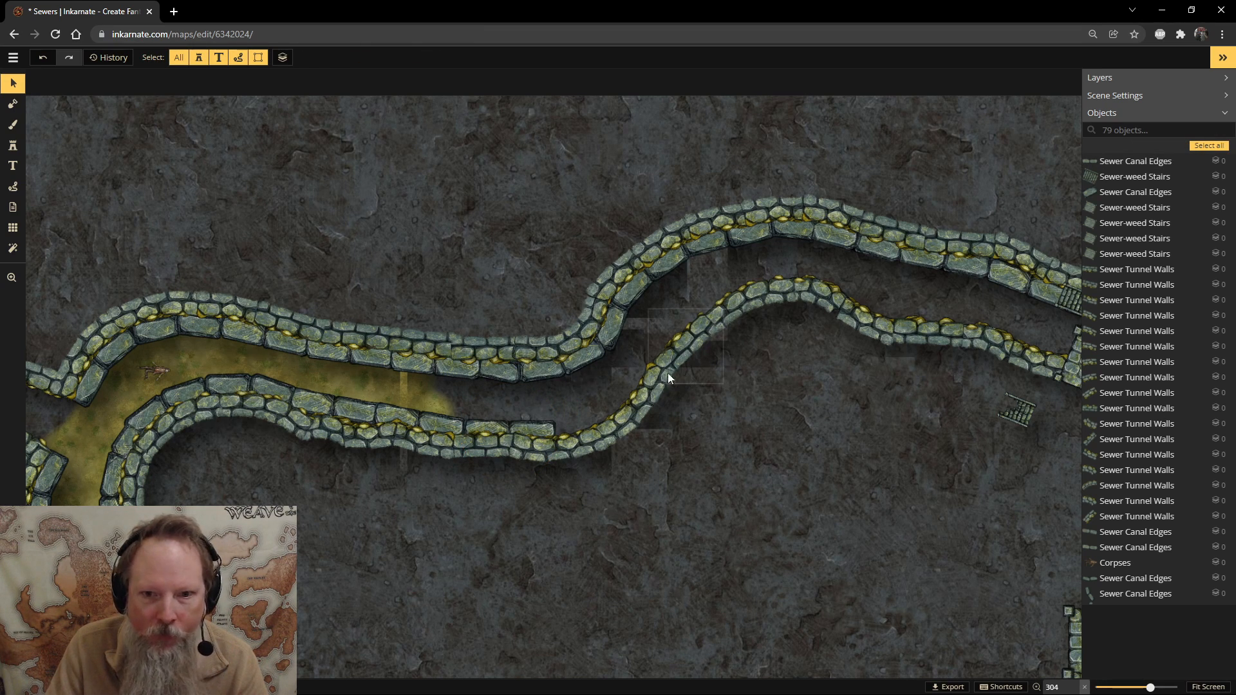
Duplicate the 12° canal edge piece at the upper bend, rotate the copy to 194° and move it towards the lower wall.
left_click(574, 362)
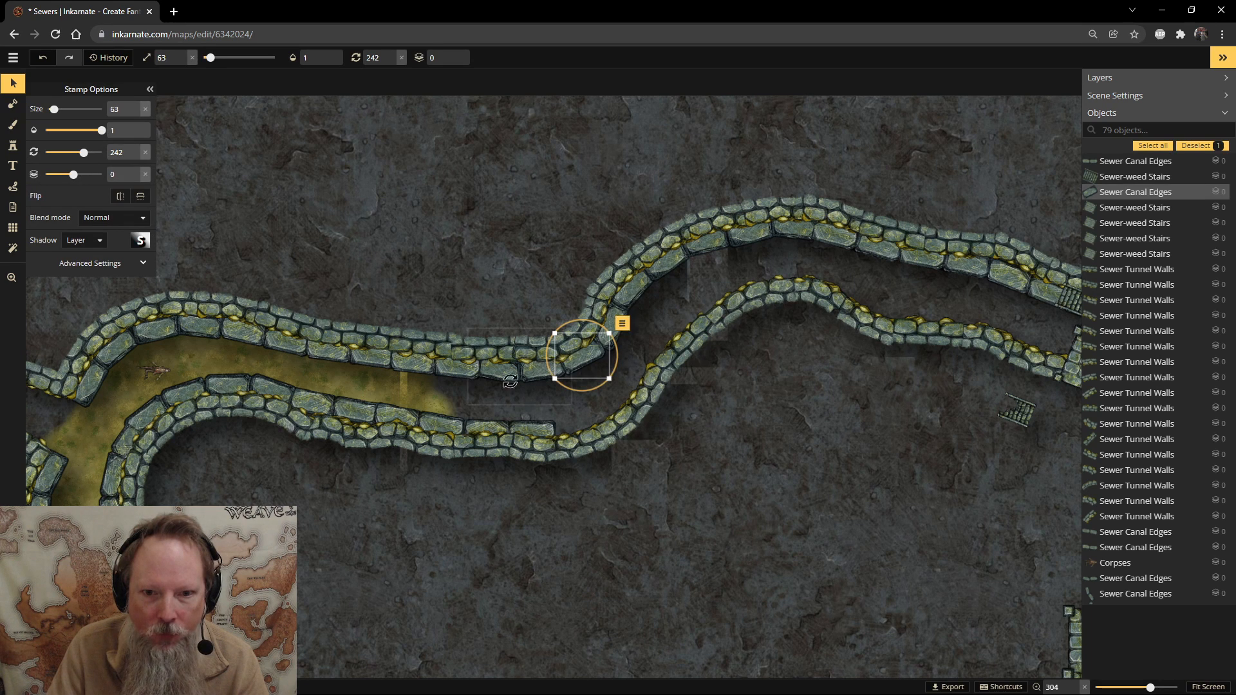
left_click(503, 372)
left_click(623, 295)
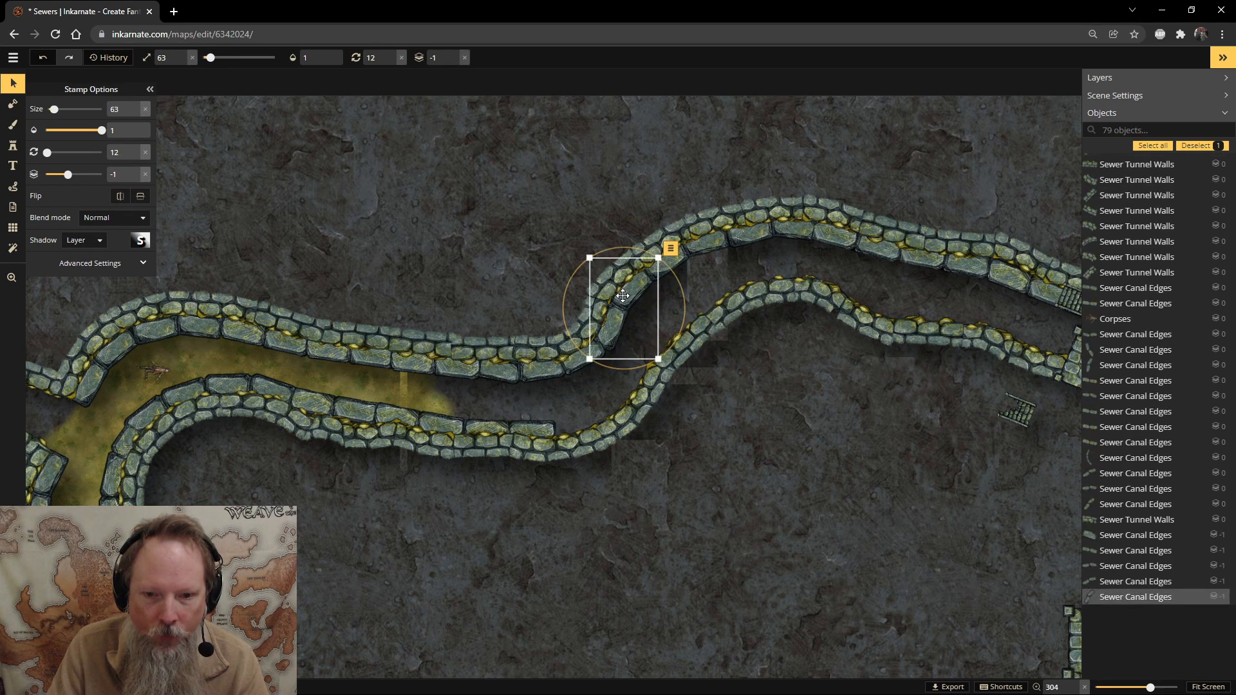
key("ctrl+d")
left_click_drag(620, 281, 634, 426)
left_click_drag(618, 360, 576, 400)
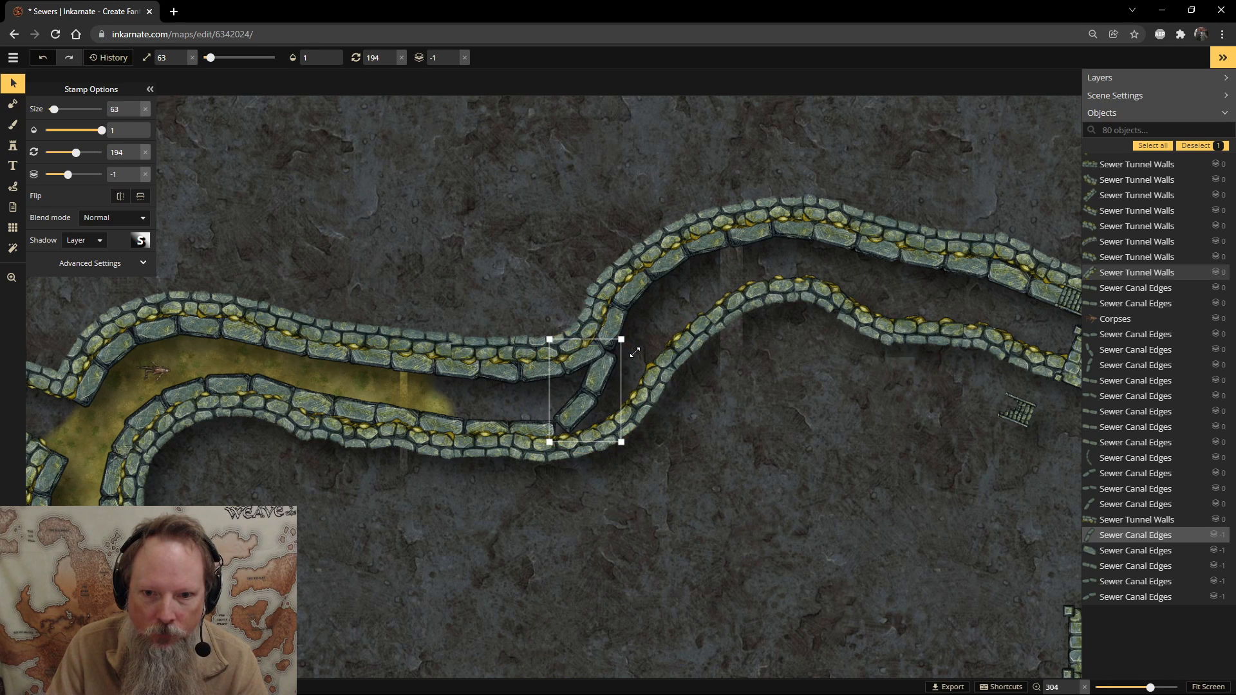
Rotate the copied edge piece to 225° and fit it along the lower wall's bend.
left_click_drag(569, 330, 611, 336)
left_click_drag(585, 398, 593, 424)
left_click_drag(625, 359, 656, 350)
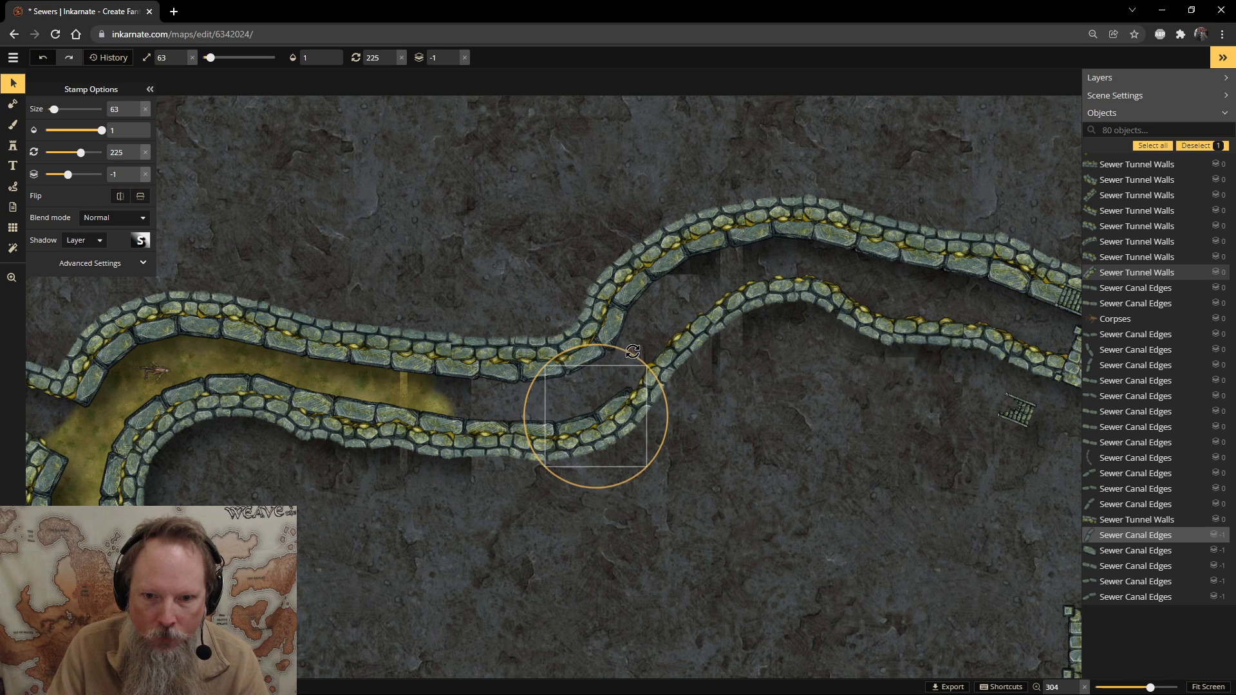
left_click_drag(607, 403, 608, 404)
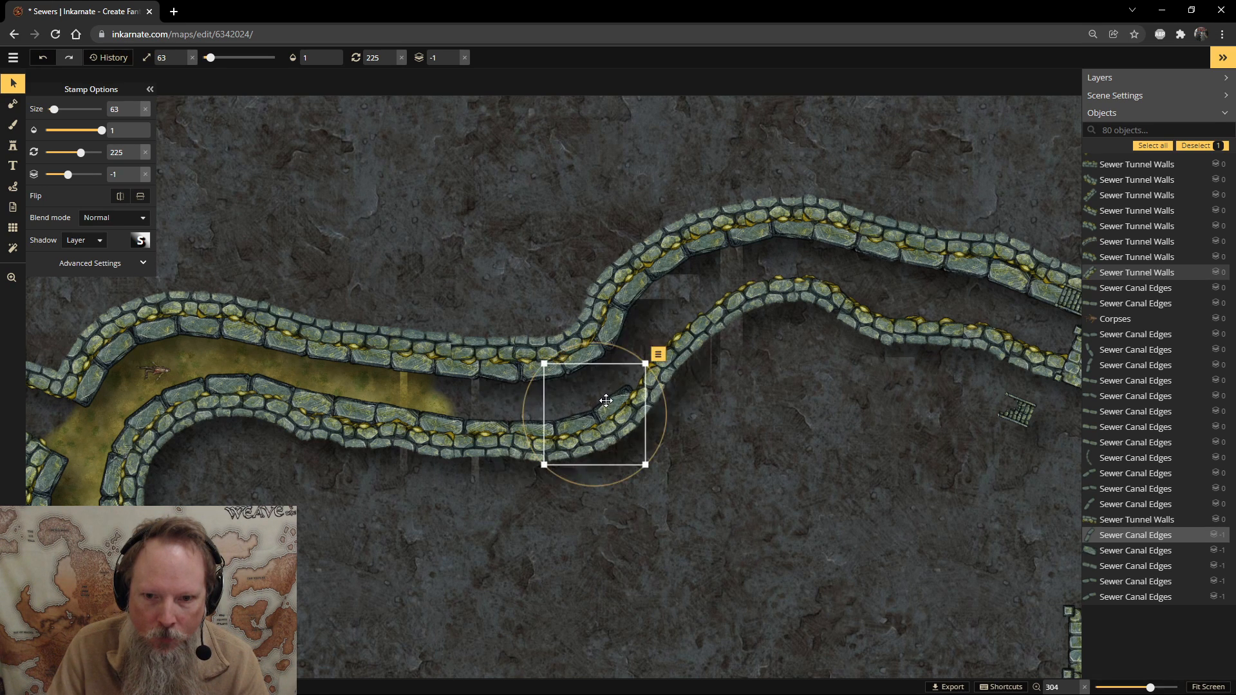
Duplicate the 225° edge piece, move the copy up the rising lower wall and try it at 24° and size 69.
left_click(658, 355)
left_click(686, 331)
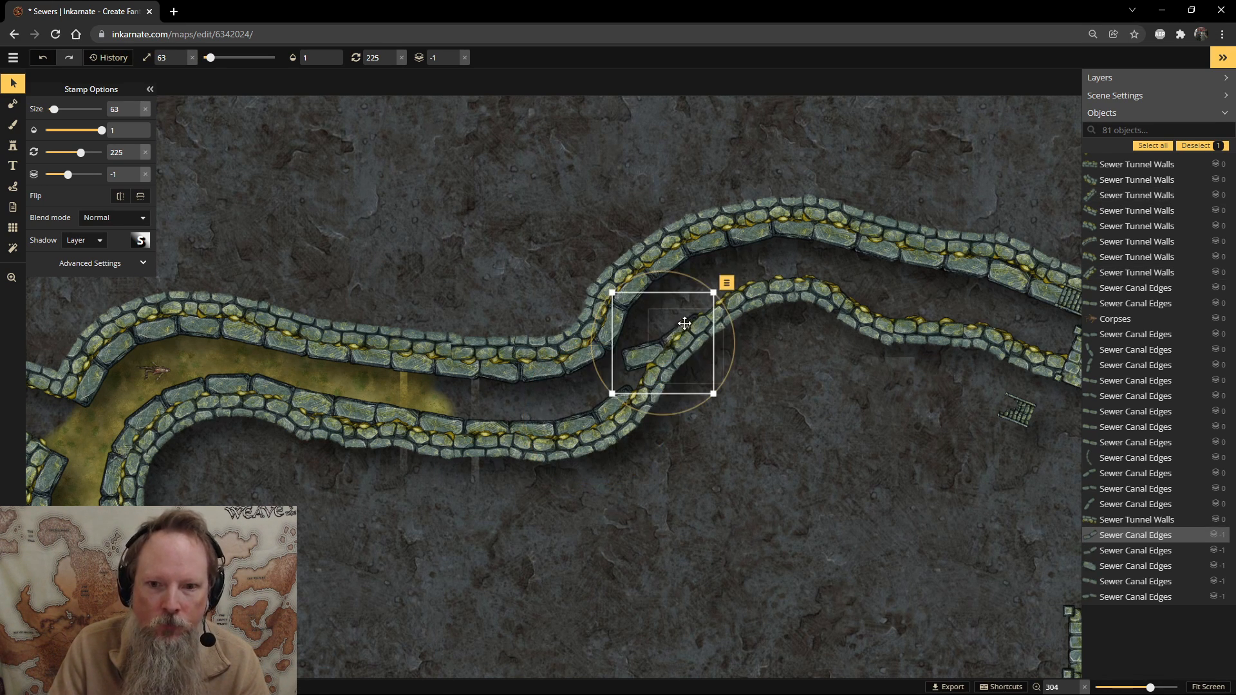
left_click_drag(693, 278, 708, 403)
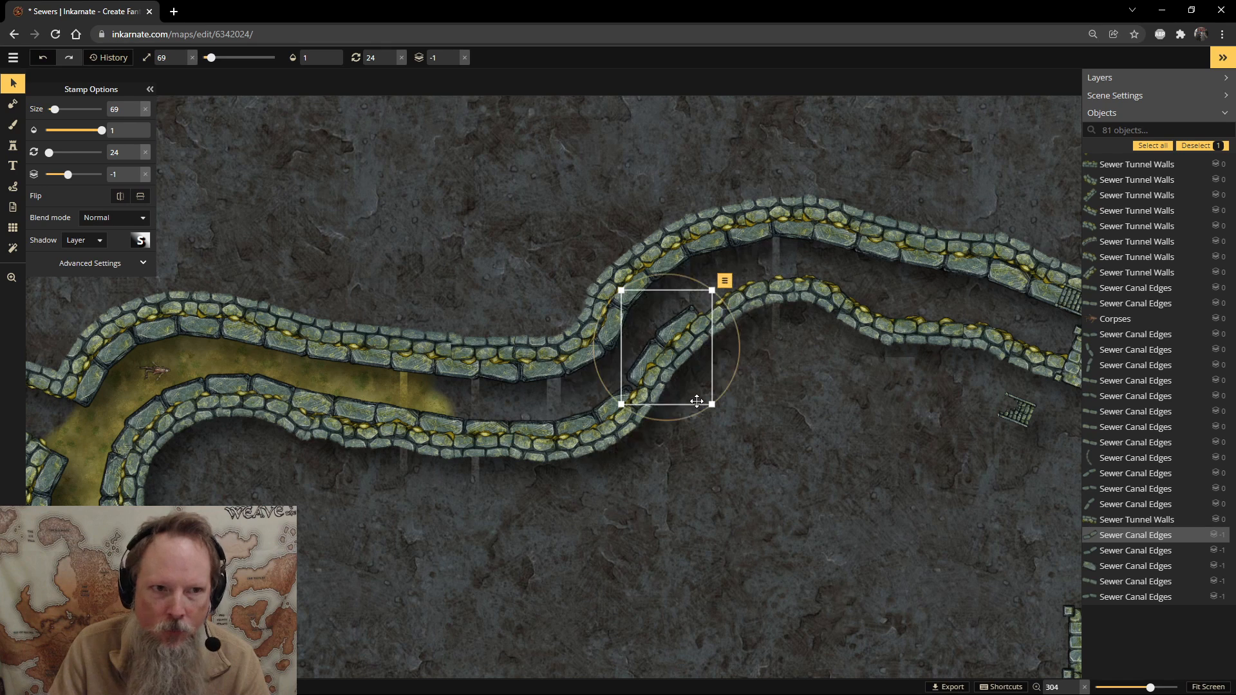
left_click(697, 401)
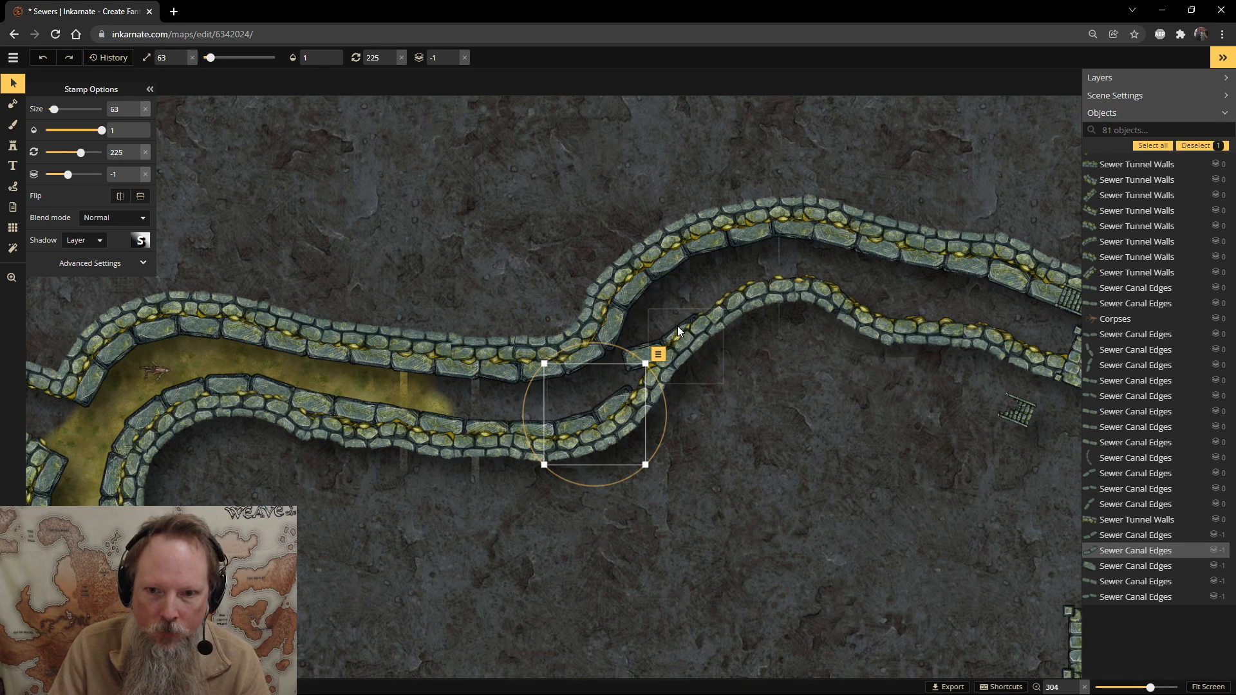
Fit the copied canal edge piece along the rising lower wall at 22° and size 63.
left_click(647, 342)
mouse_move(714, 396)
left_mouse_down()
mouse_move(719, 410)
mouse_move(705, 419)
left_mouse_up()
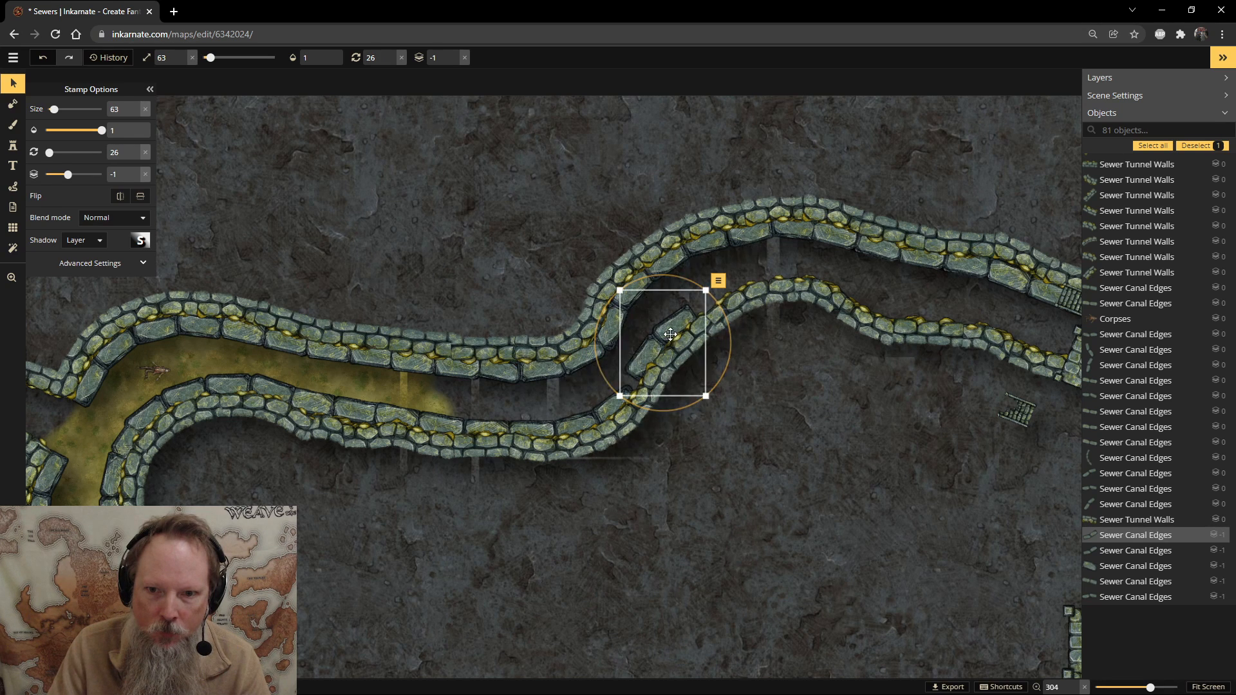
left_click_drag(666, 348, 669, 346)
left_click_drag(715, 287, 683, 293)
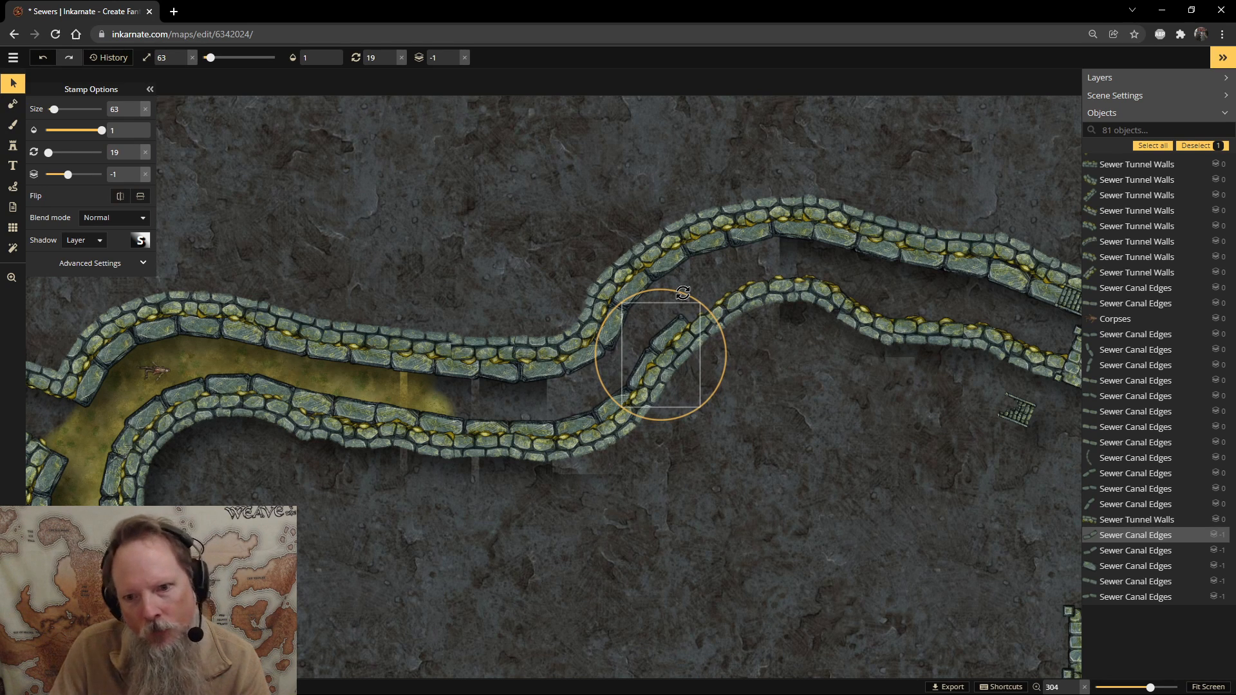
left_click_drag(683, 293, 688, 294)
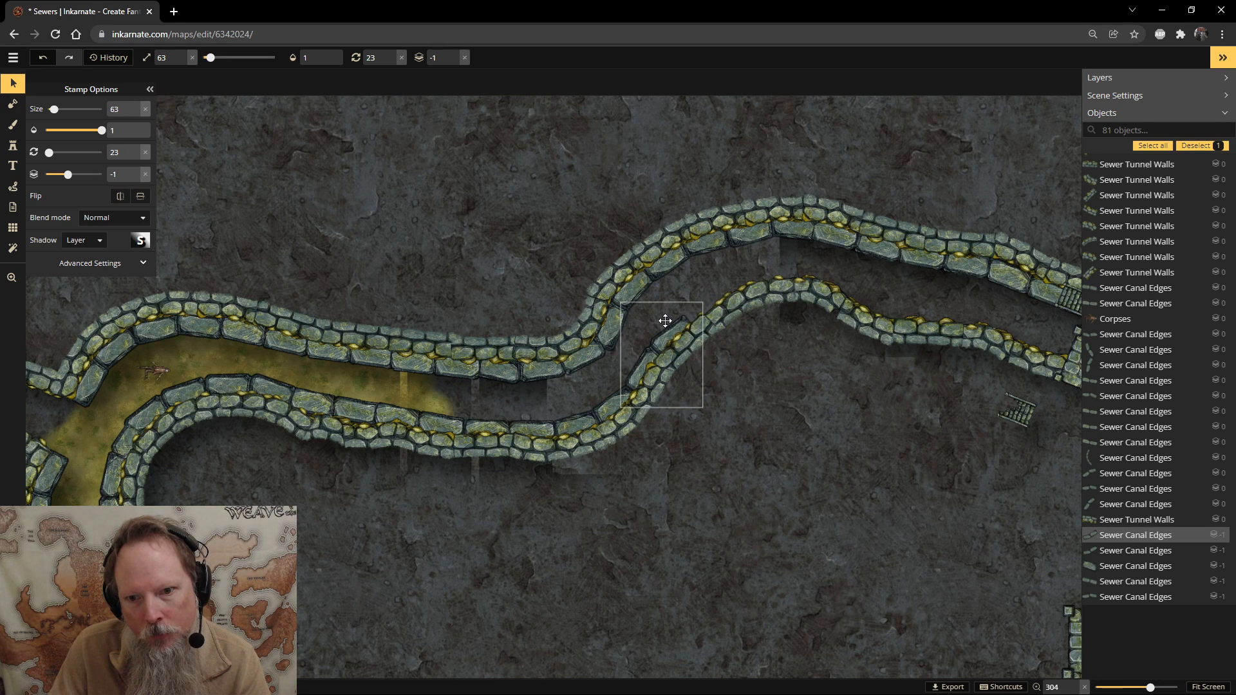
left_click_drag(670, 294, 672, 291)
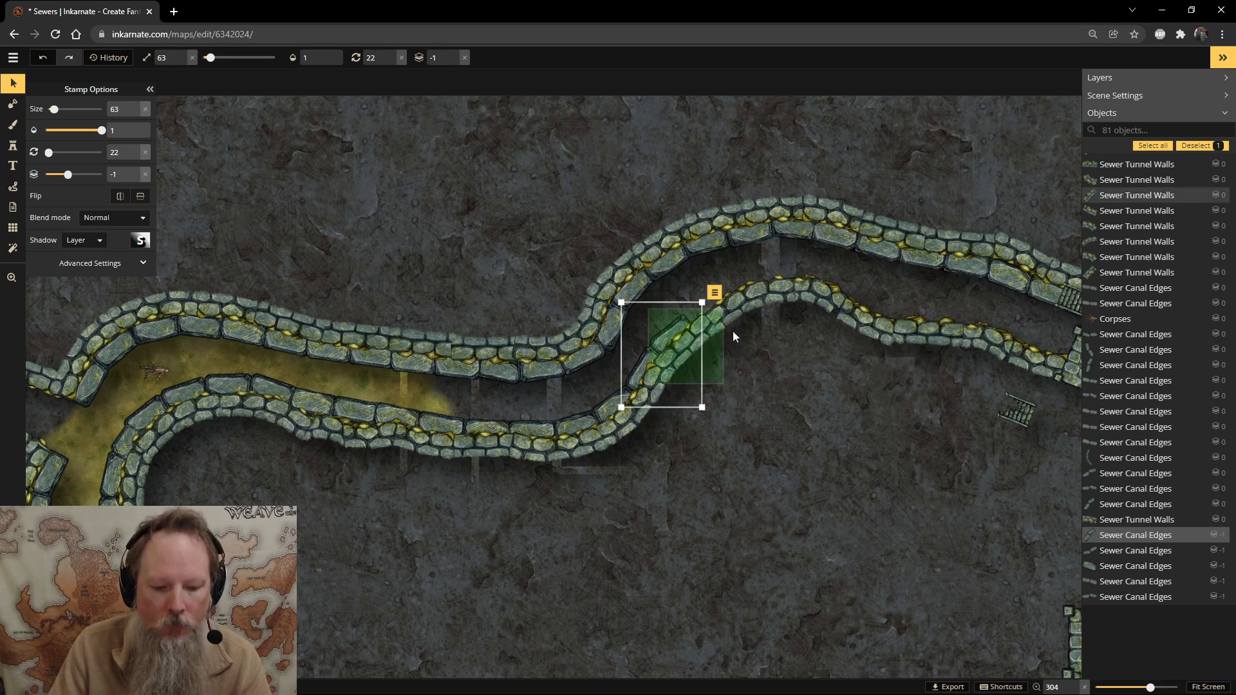
Duplicate the 22° edge piece twice up to the lower wall's crest, fitting the copies at 41° and 78°.
left_click_drag(717, 335, 845, 276)
left_click_drag(790, 232, 707, 244)
left_click_drag(711, 289, 729, 292)
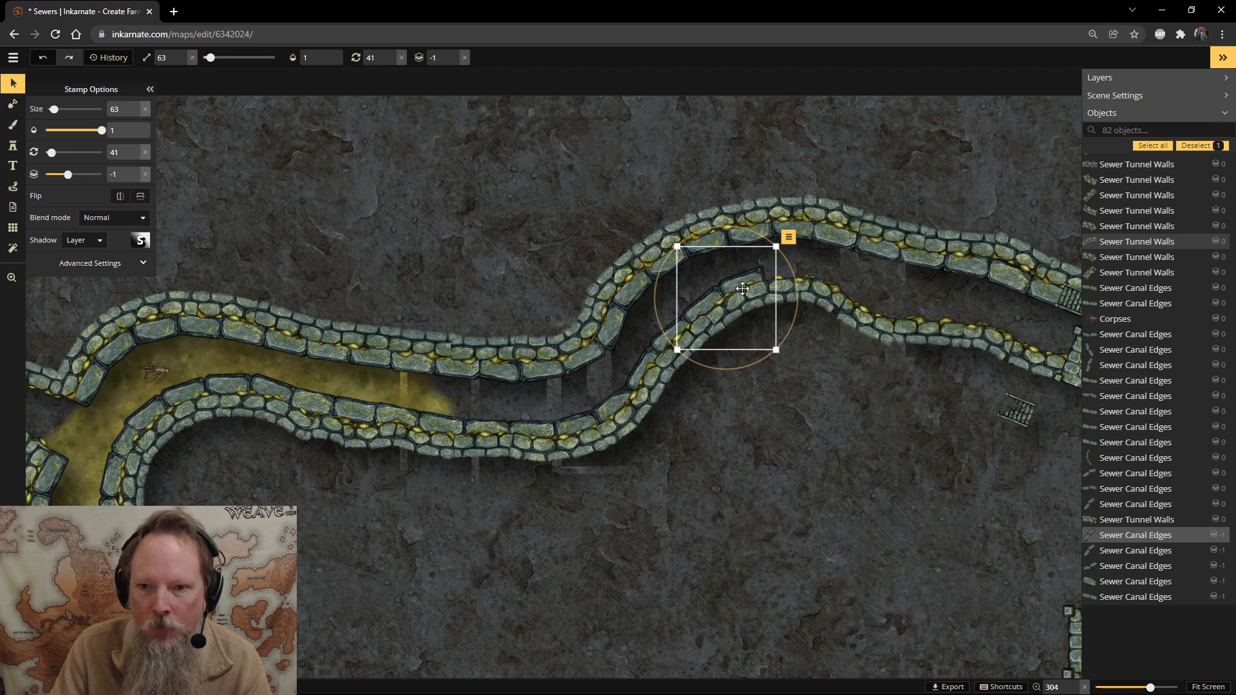
left_click(806, 265)
left_click_drag(841, 205, 821, 276)
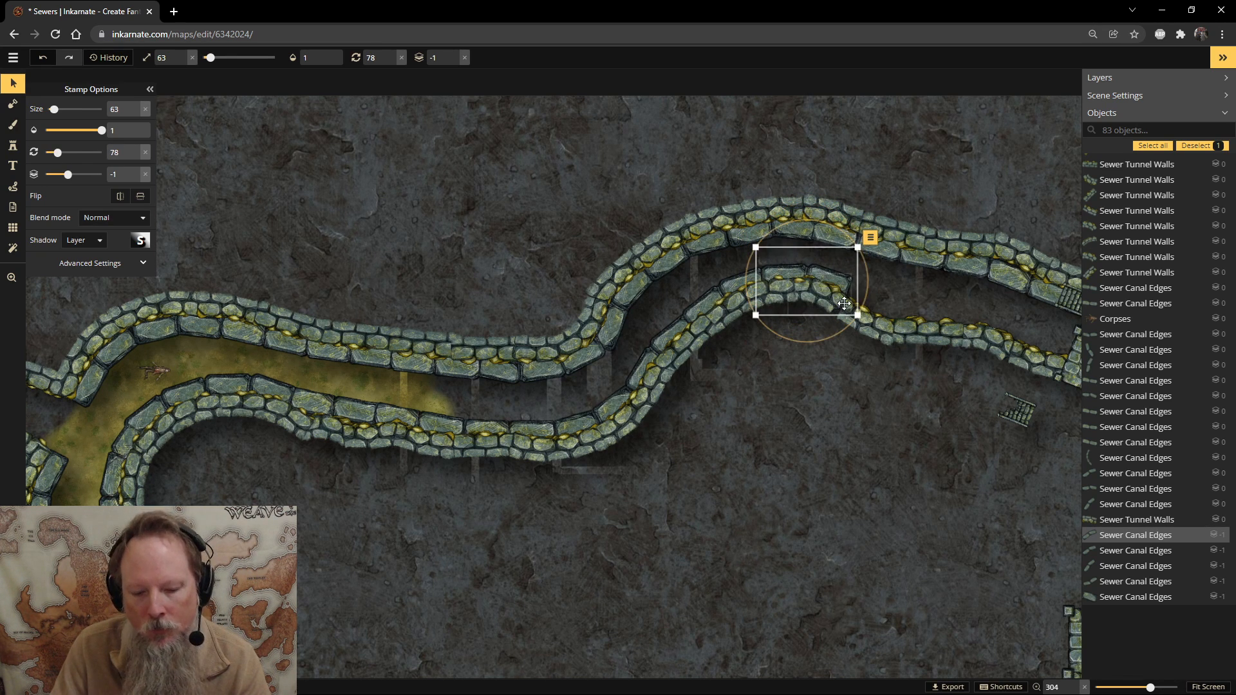
Add another canal edge piece just past the lower wall's crest and fit it to the descending bend at 272°.
left_click(863, 341)
left_click_drag(875, 338, 826, 439)
left_click_drag(873, 376, 899, 324)
mouse_move(931, 282)
left_mouse_down()
mouse_move(940, 269)
mouse_move(925, 264)
left_mouse_up()
left_click_drag(903, 304, 902, 302)
Duplicate the 272° edge piece and attach the copy to its end along the lower wall at 81°.
key("ctrl+v")
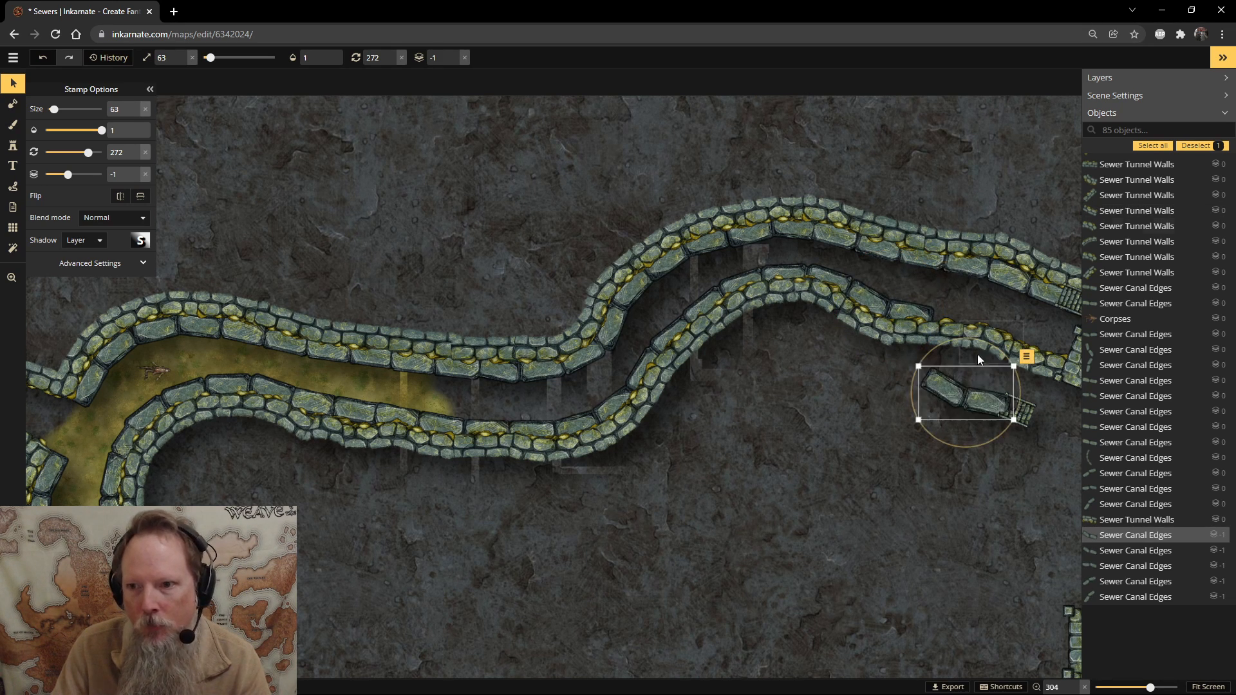
mouse_move(969, 335)
left_mouse_down()
mouse_move(915, 412)
mouse_move(969, 468)
mouse_move(963, 359)
mouse_move(976, 331)
left_mouse_up()
left_click_drag(973, 277, 969, 273)
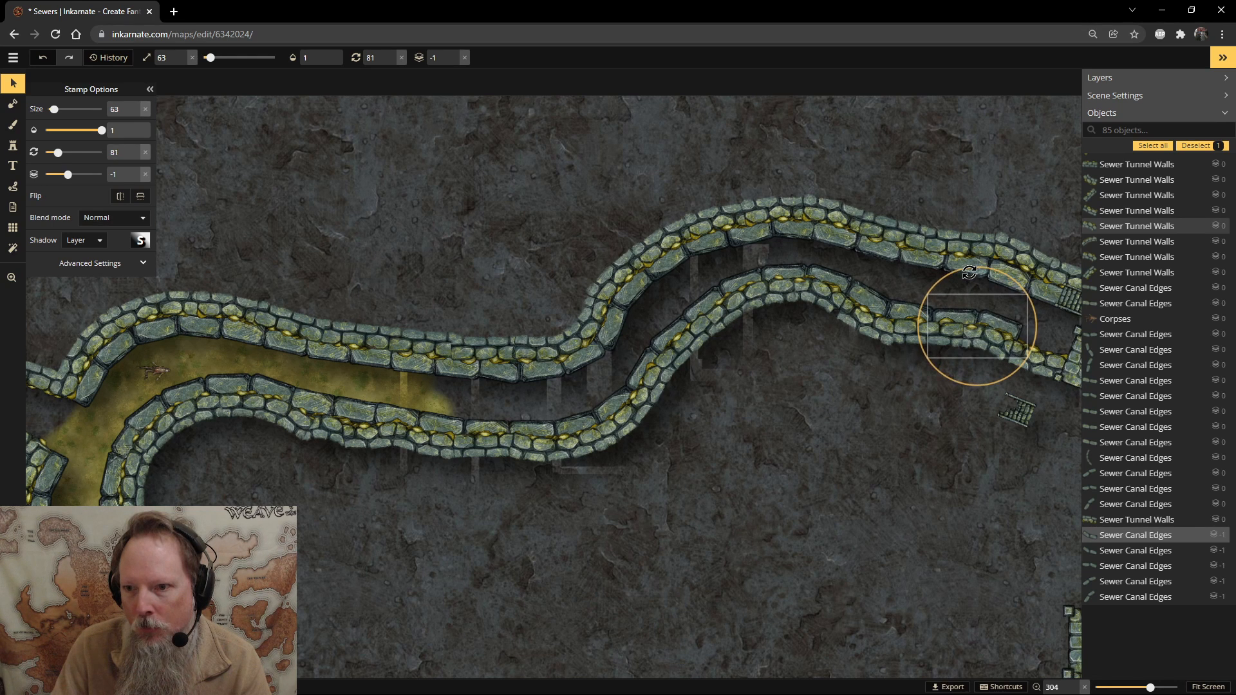
Duplicate the upper wall's canal edge piece near the platform, fit the copy to the lower wall's end at 291° and set its layer order to -1.
left_click_drag(953, 515, 665, 452)
left_click(716, 195)
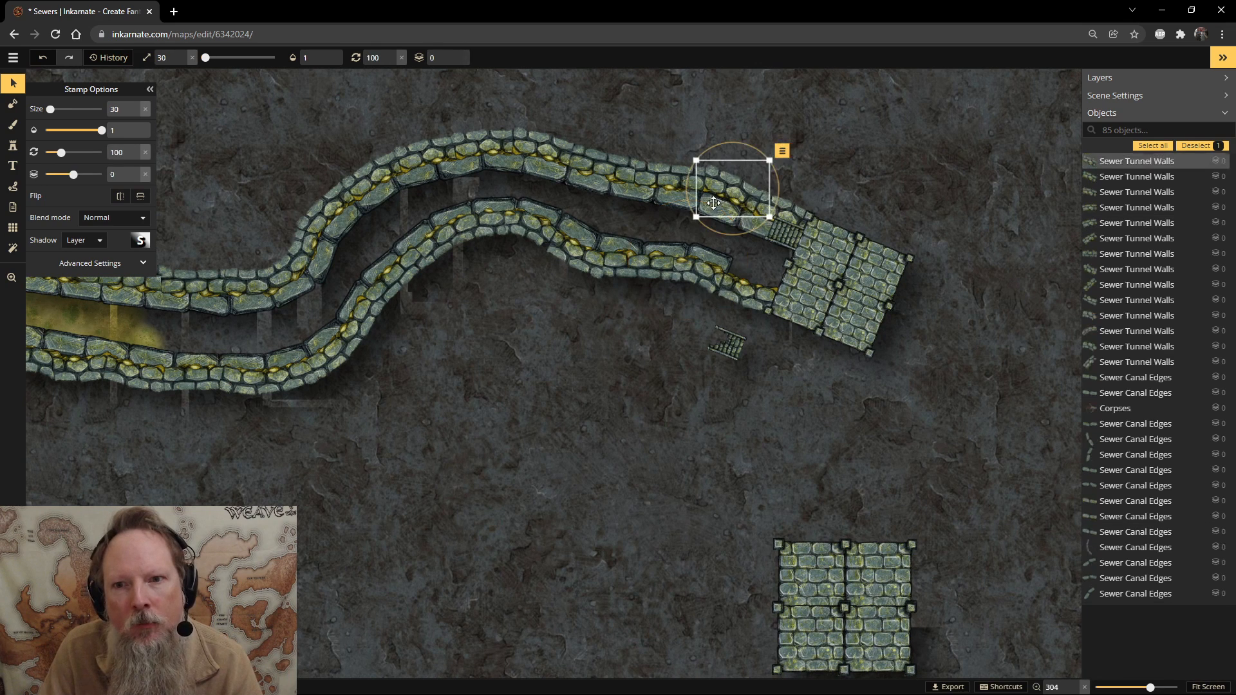
left_click(693, 207)
key("ctrl+c")
key("ctrl+v")
left_click_drag(656, 196, 717, 268)
left_click_drag(749, 224, 781, 281)
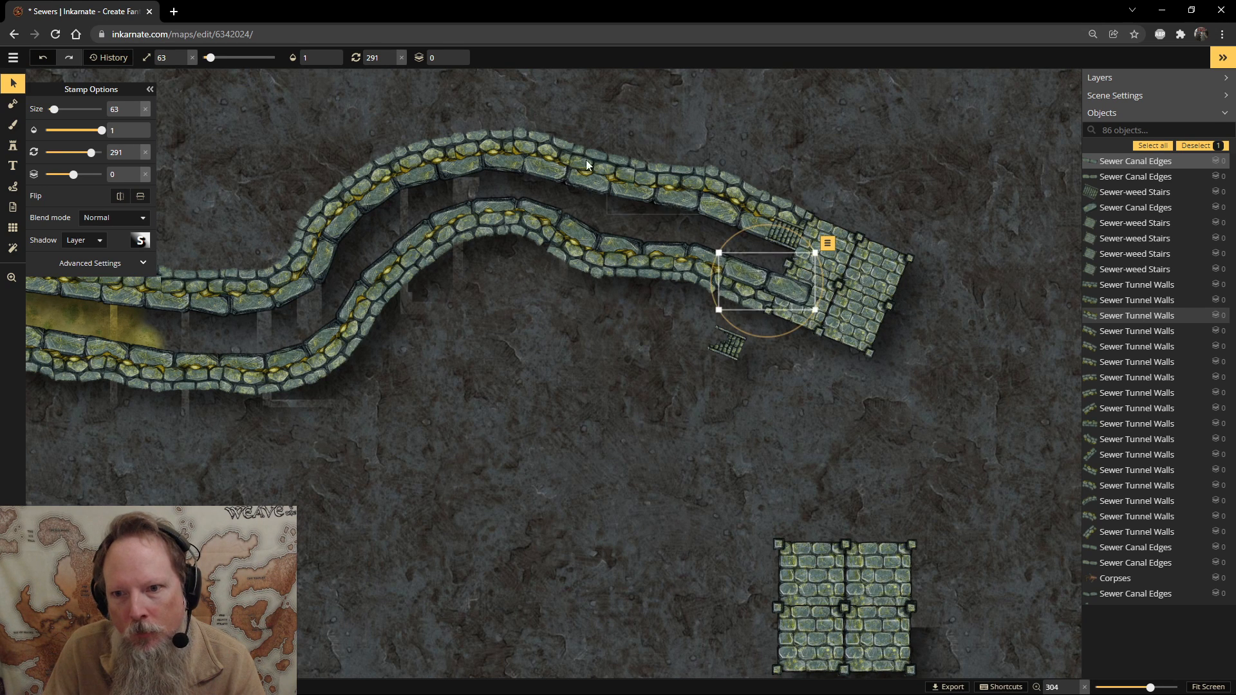
left_click(454, 61)
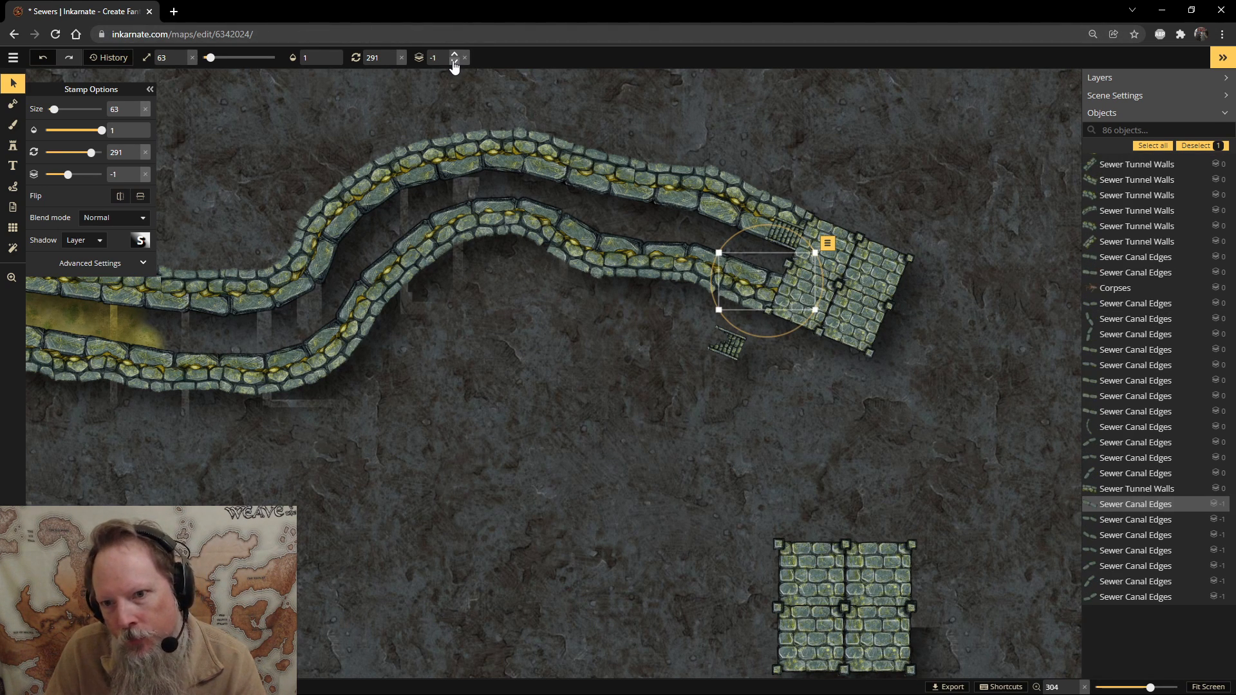
Move the loose stairs onto the lower wall's canal edge against the stone platform and nudge them into alignment.
scroll(816, 388, "up", 3)
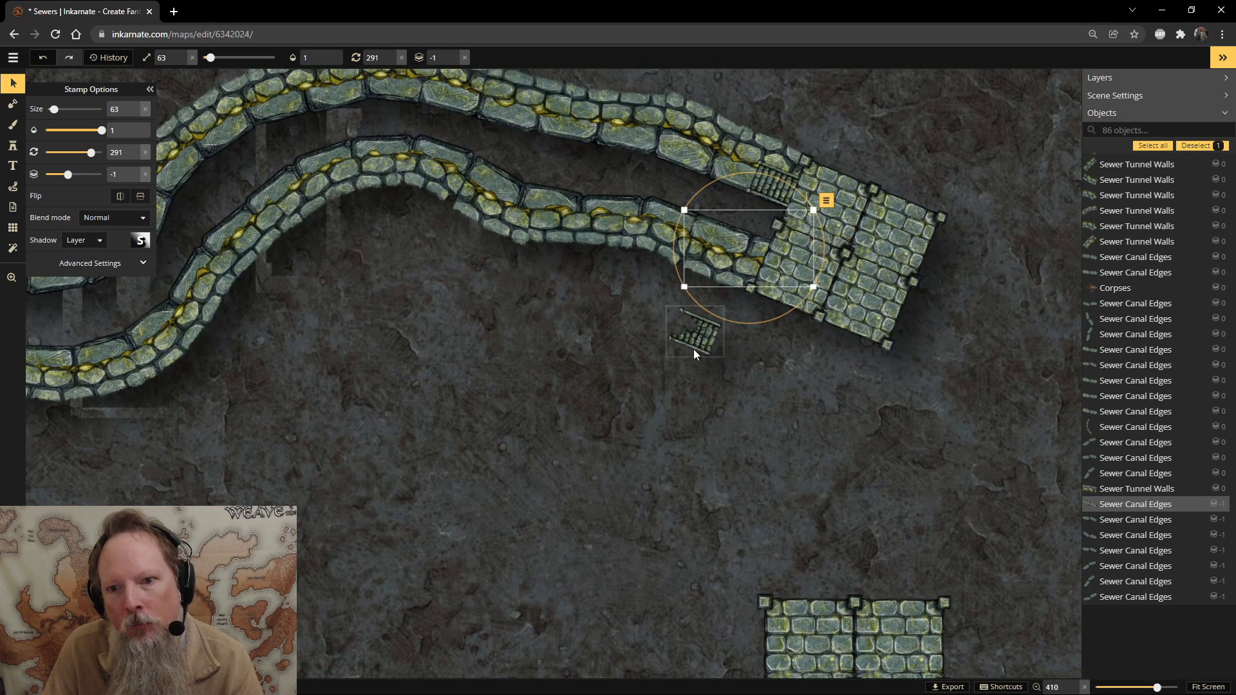
left_click_drag(698, 342, 746, 254)
scroll(746, 254, "up", 3)
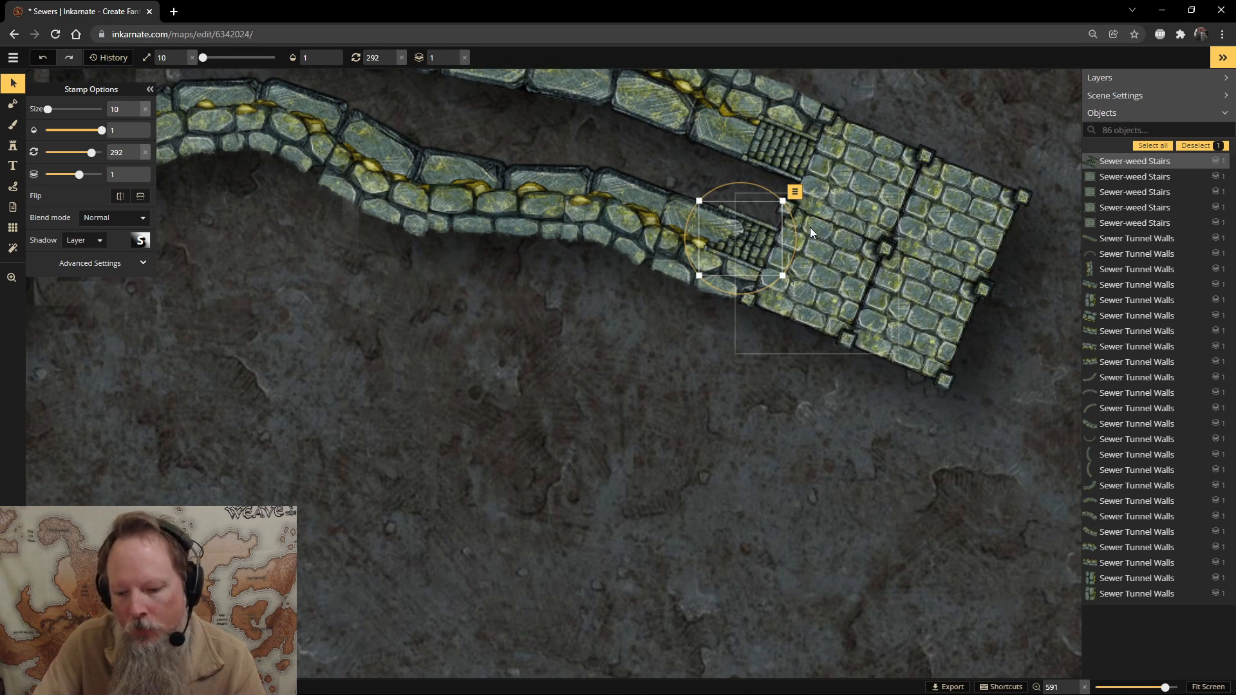
key("Down")
key("Down")
key("Down")
key("Left")
key("Left")
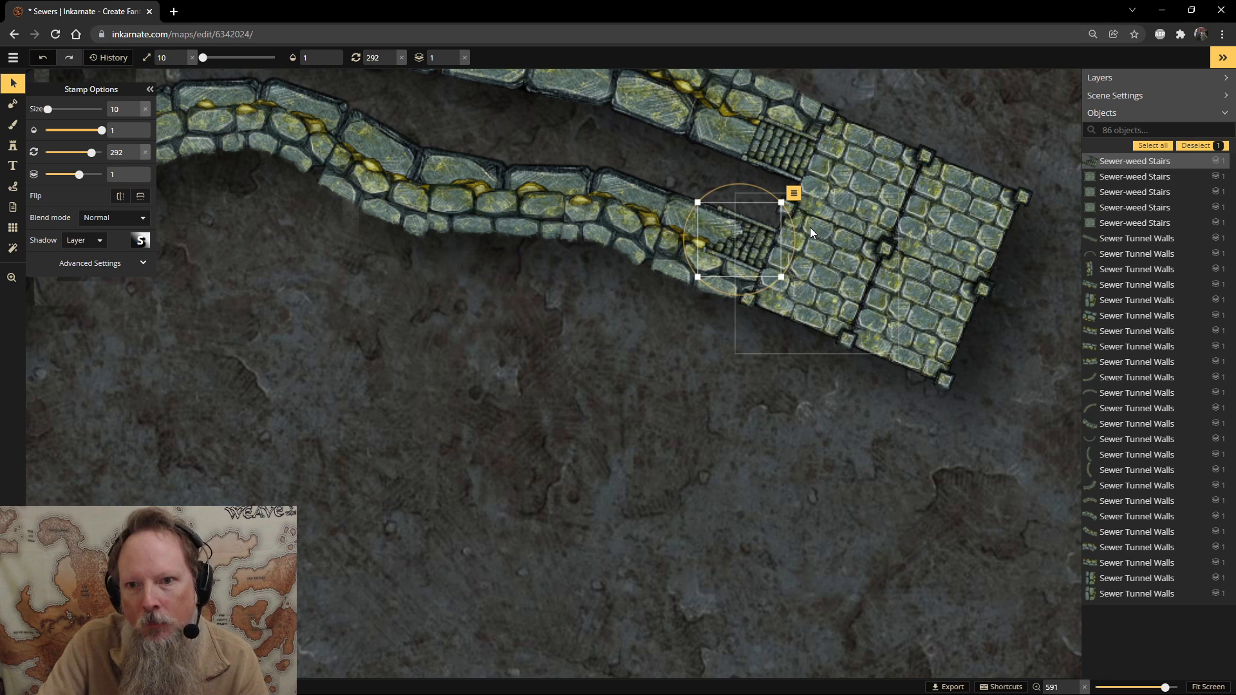
key("Left")
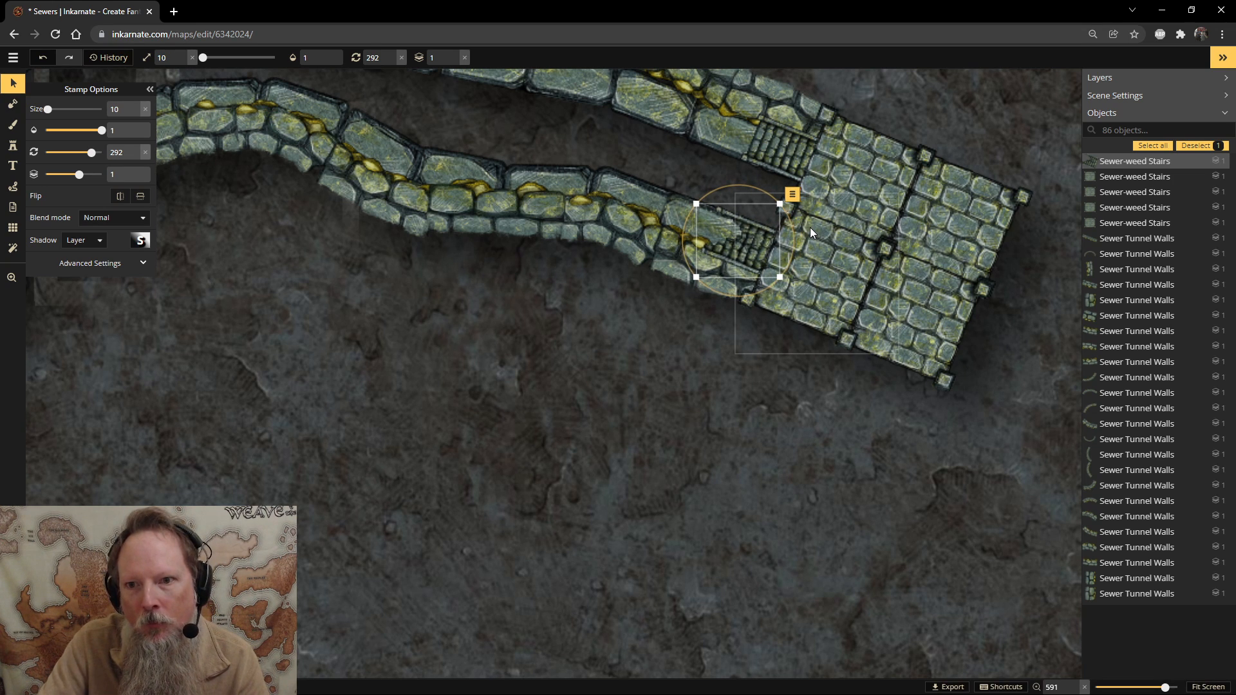
key("Left")
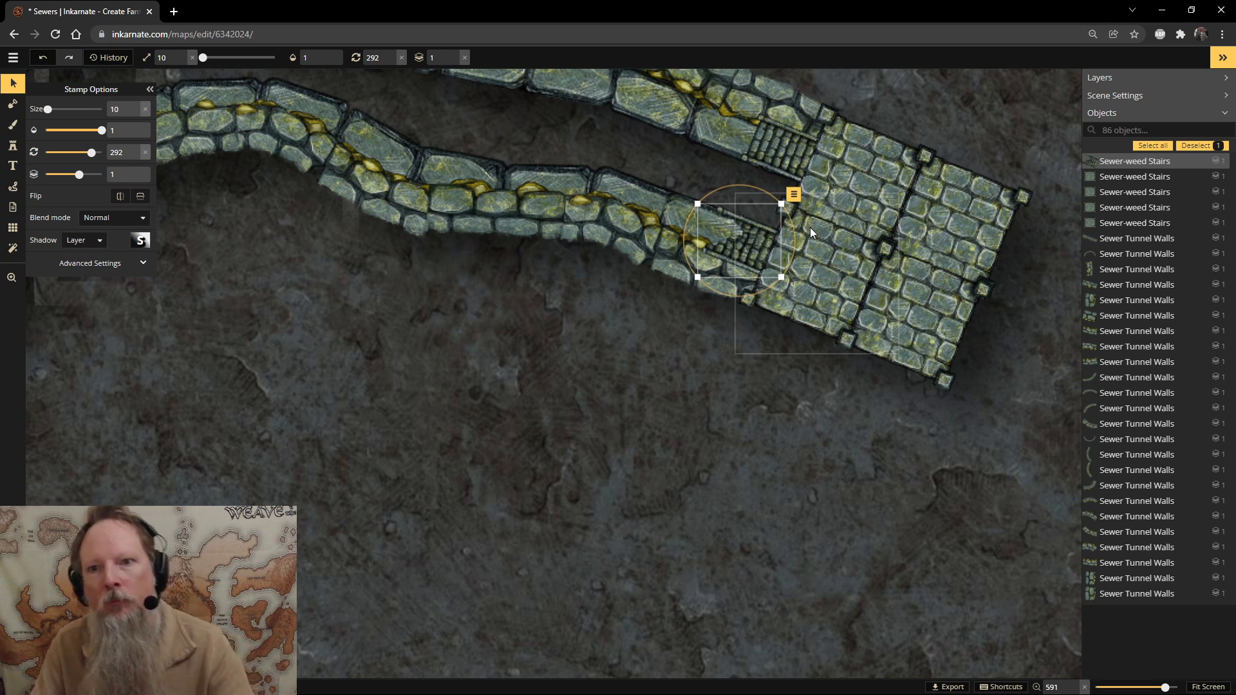
key("Down")
key("Down")
key("Down")
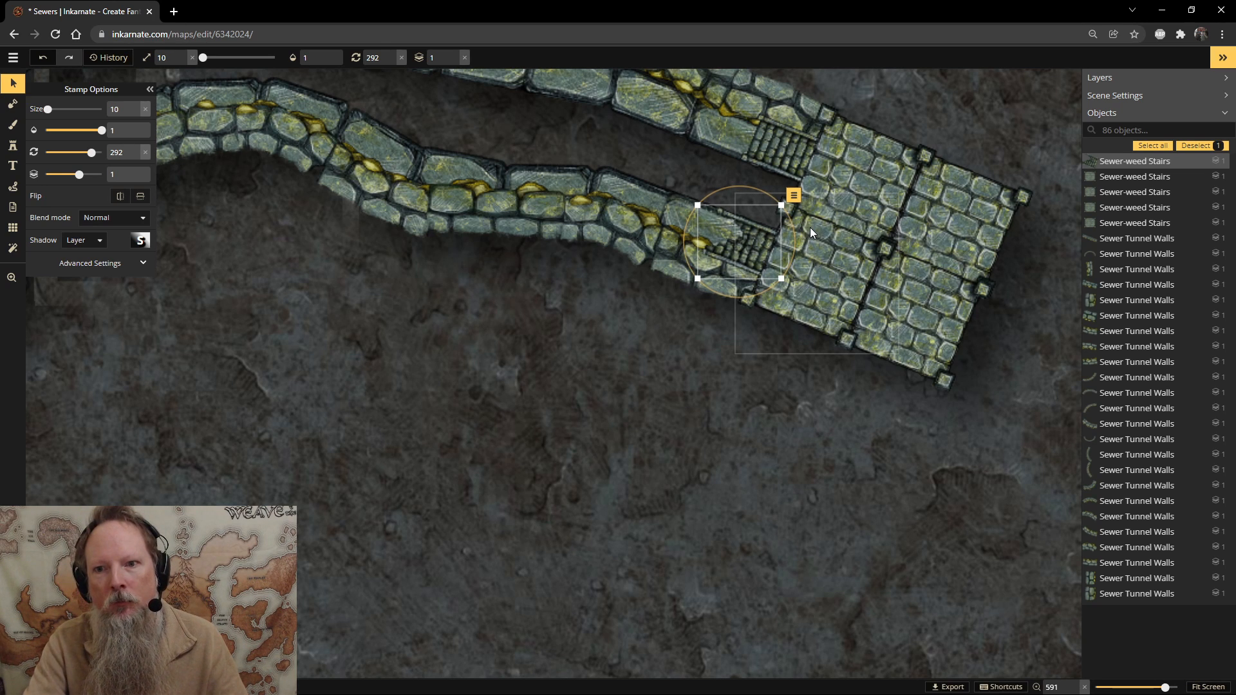
left_click(790, 522)
Save the Sewers map.
scroll(790, 522, "down", 5)
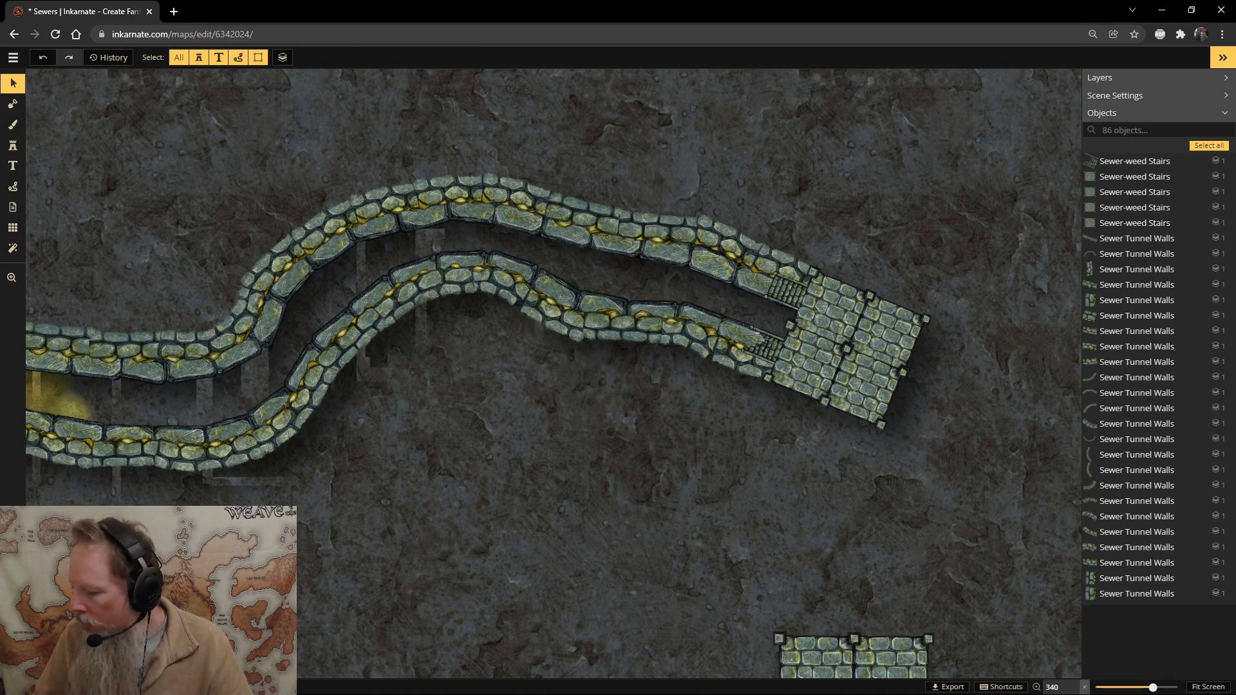
key("ctrl+s")
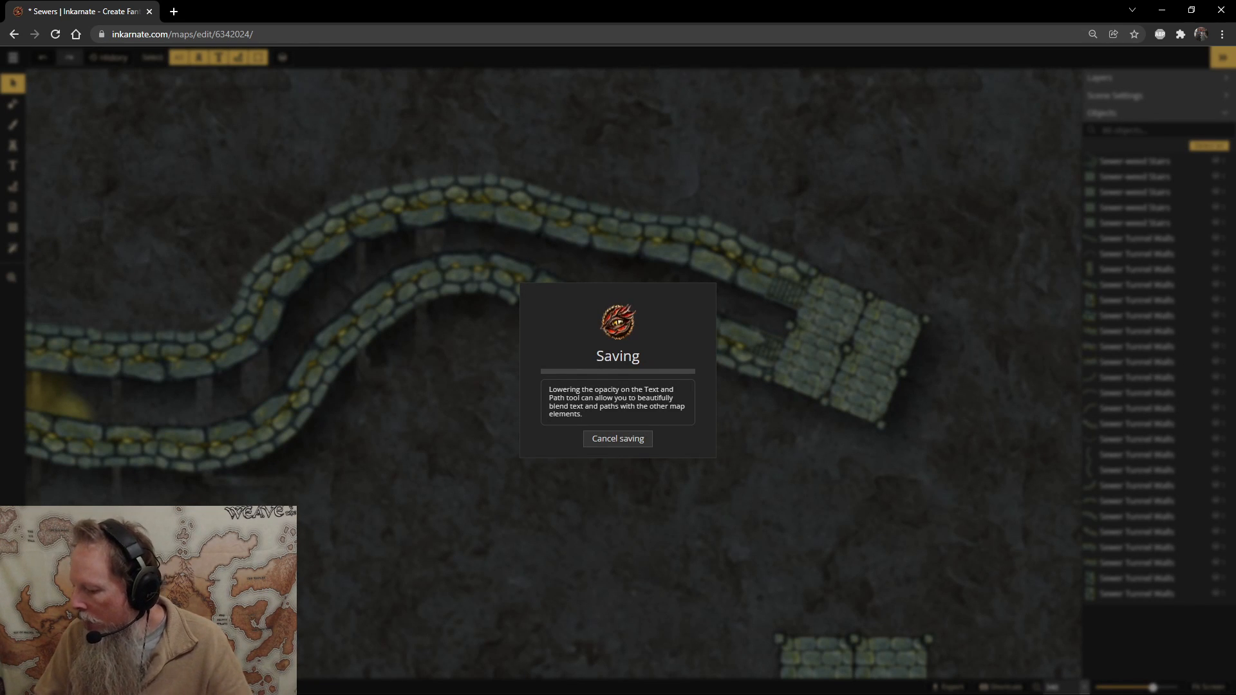
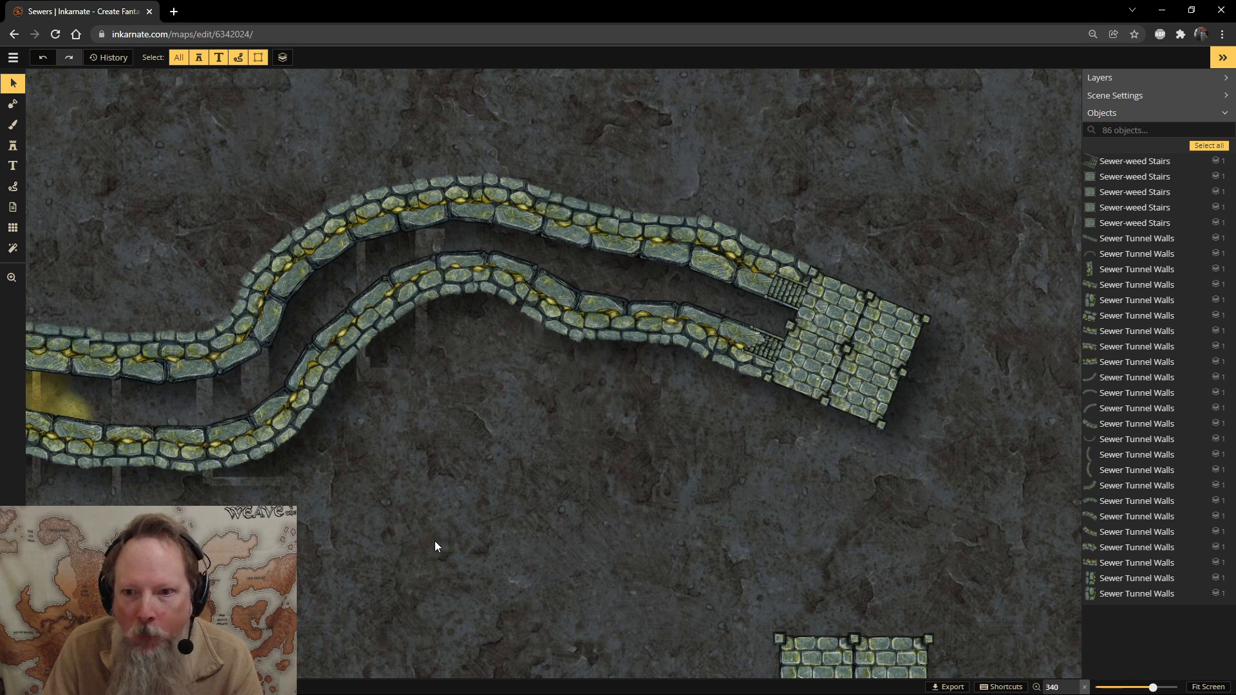
Extend the slime along the canal on the background with the mottled yellow-green brush texture, reducing the brush size to 24.
scroll(917, 528, "down", 3)
left_click_drag(917, 528, 541, 433)
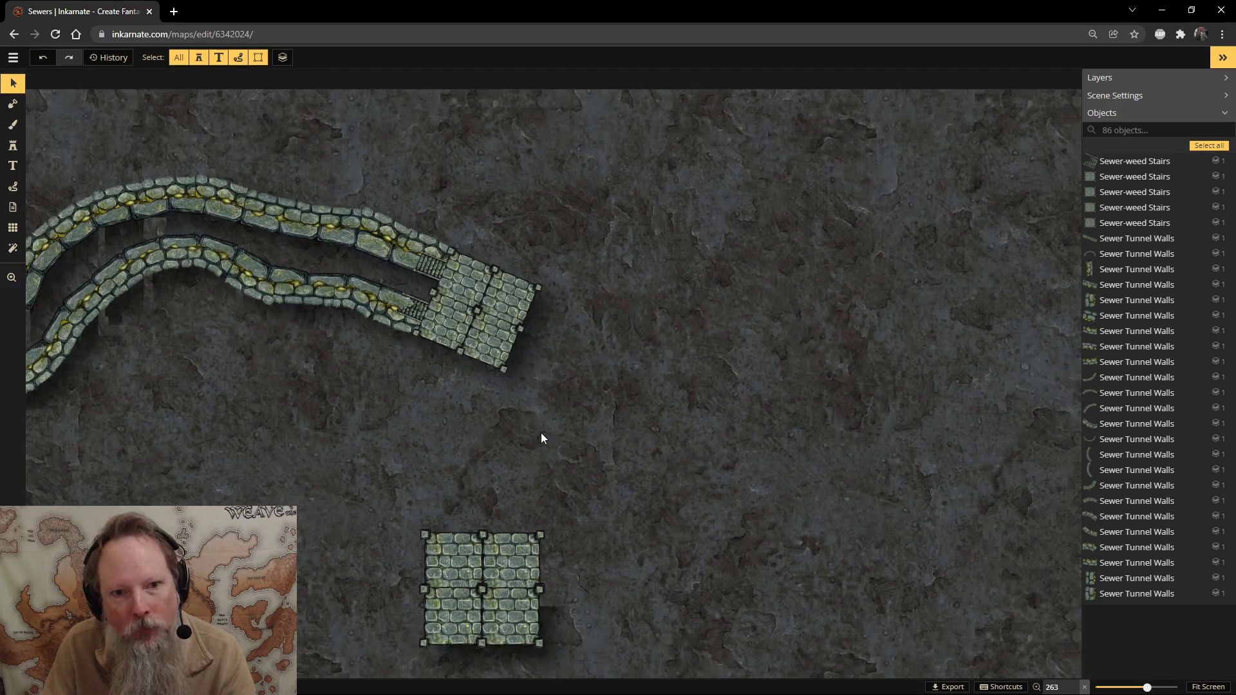
scroll(540, 438, "down", 2)
left_click_drag(384, 469, 771, 432)
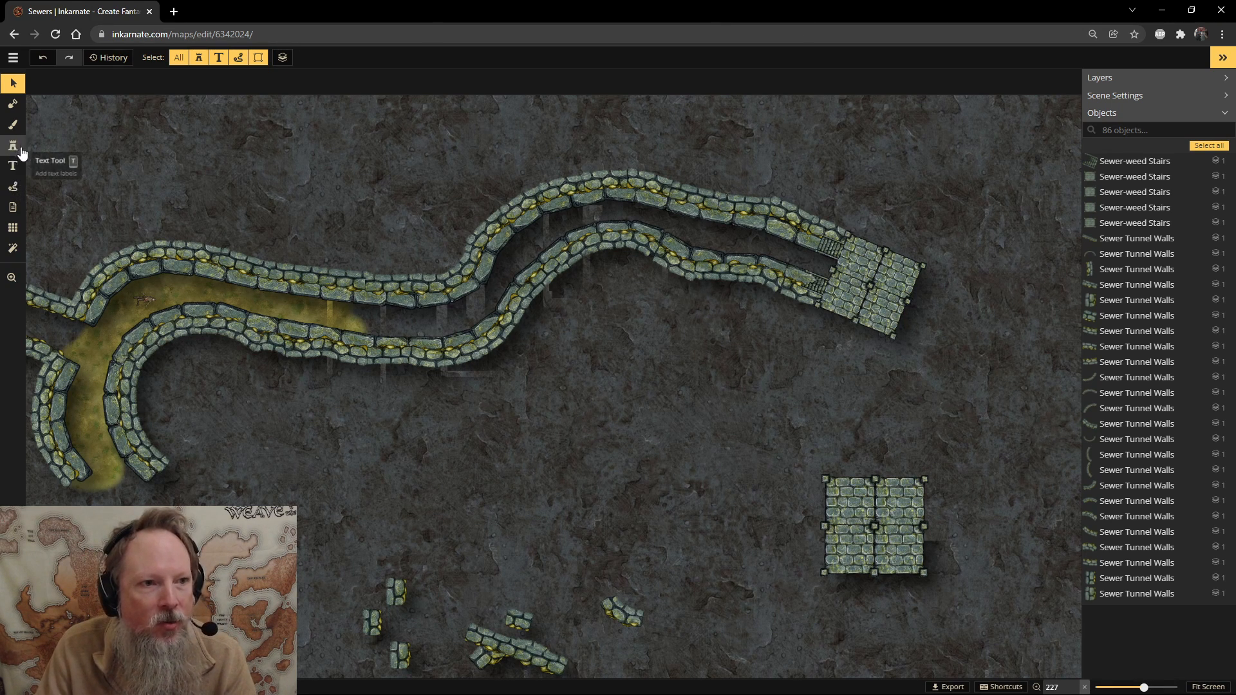
left_click(13, 126)
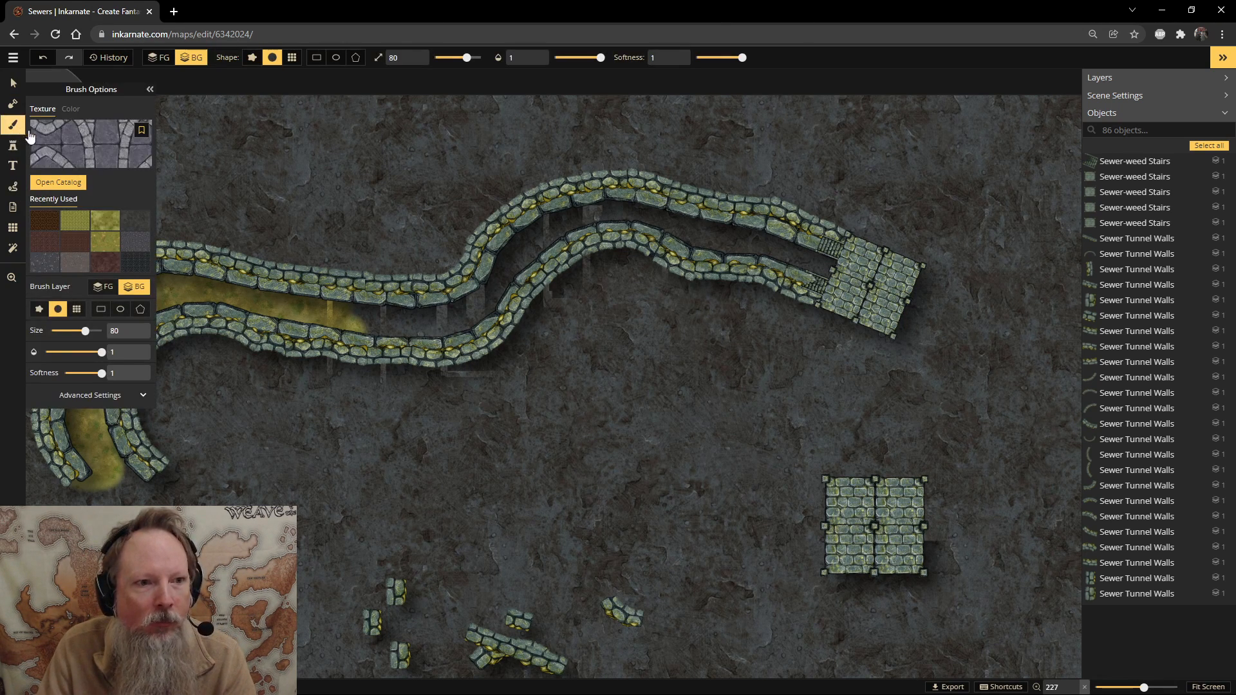
left_click(107, 238)
scroll(362, 336, "down", 1)
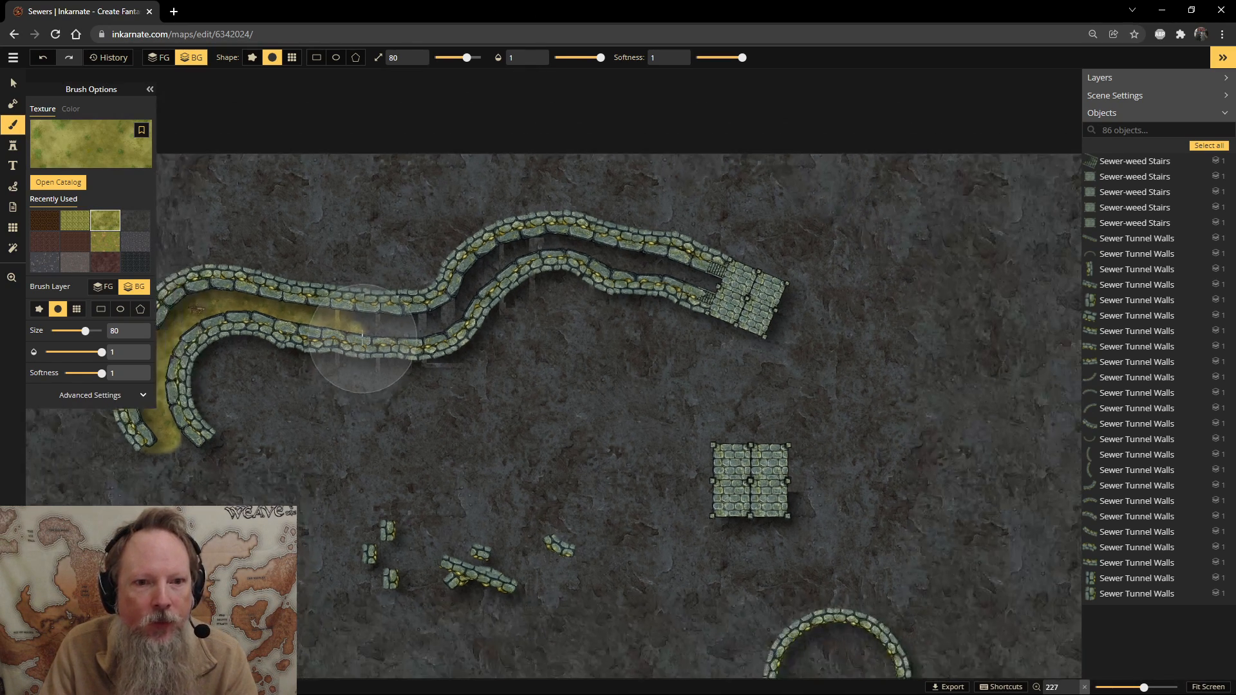
scroll(362, 336, "up", 1)
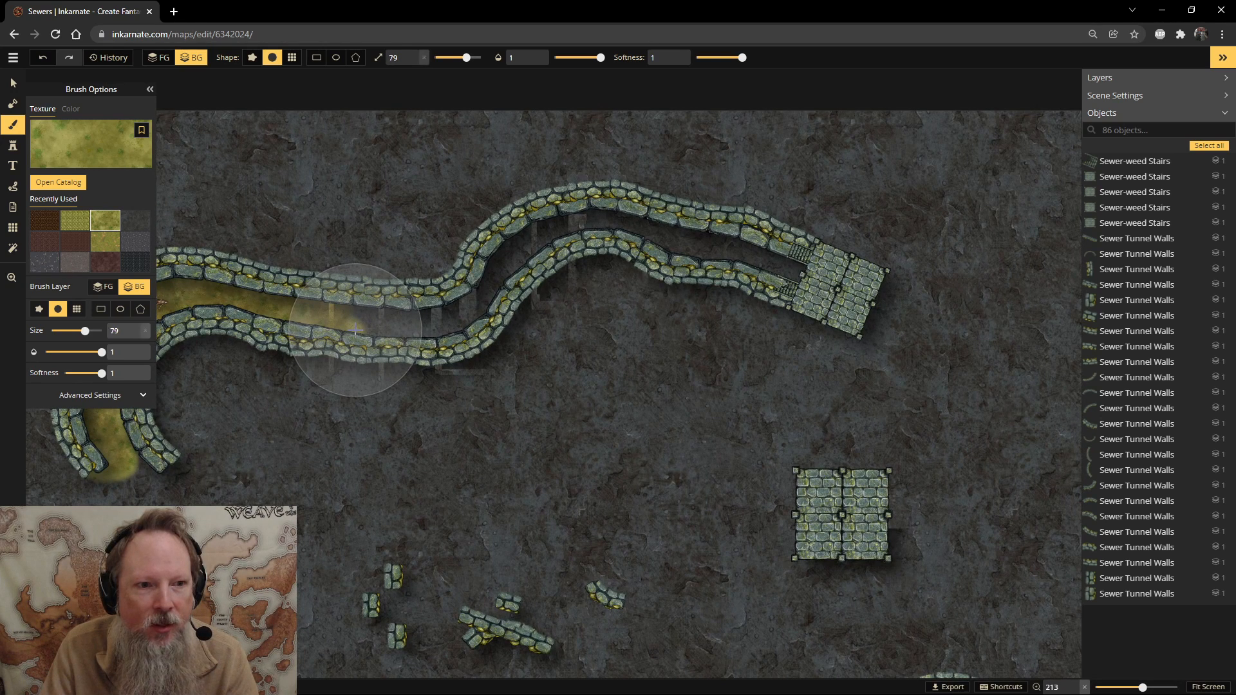
left_click_drag(467, 58, 463, 57)
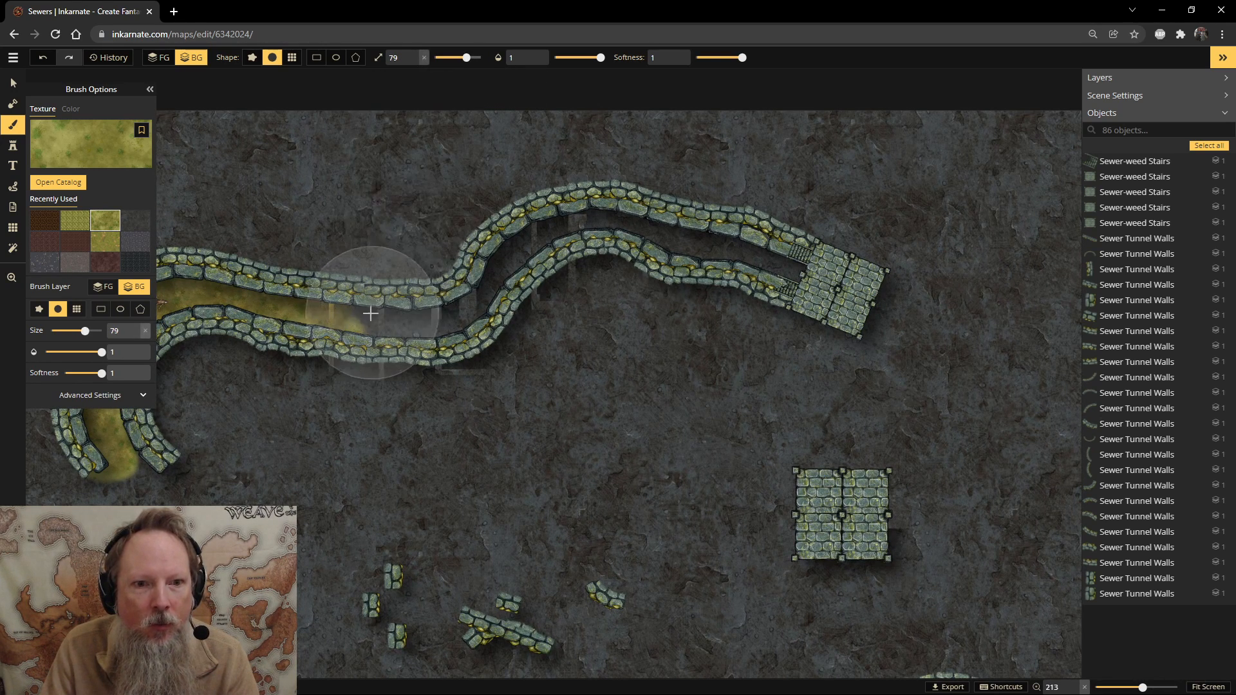
key("bracketleft")
key("bracketleft")
key("bracketleft")
key("bracketleft")
key("bracketleft")
key("bracketleft")
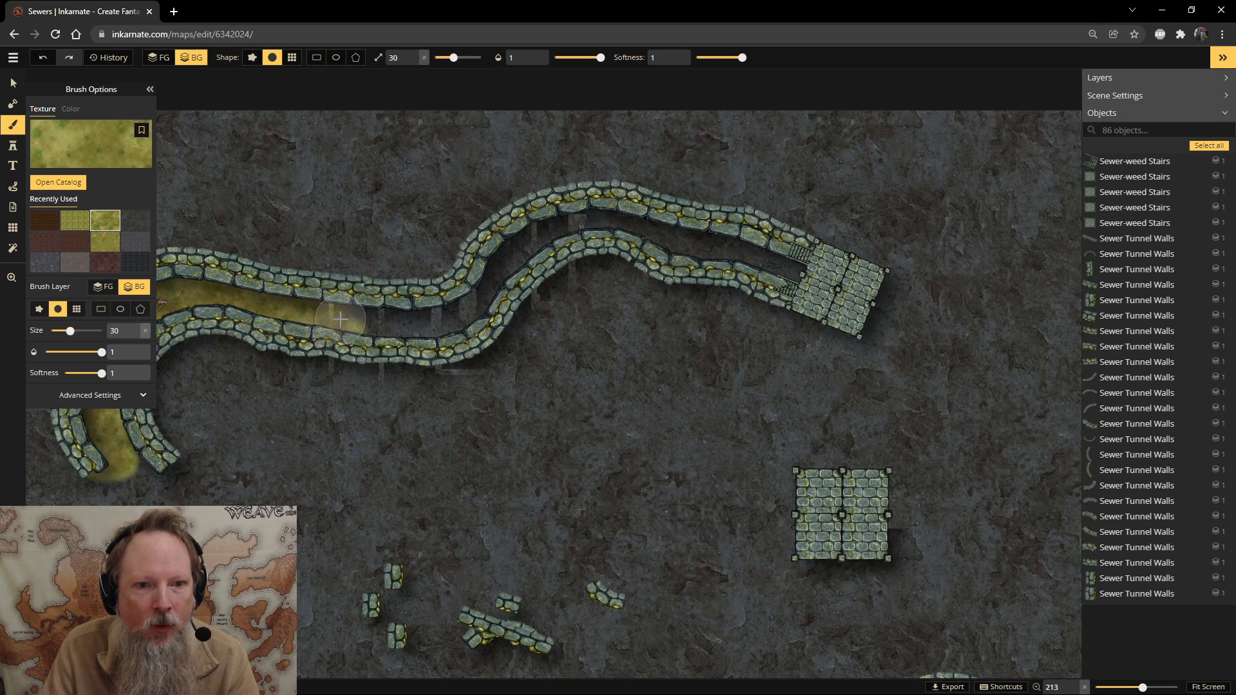
mouse_move(340, 317)
left_mouse_down()
mouse_move(407, 323)
mouse_move(373, 322)
left_mouse_up()
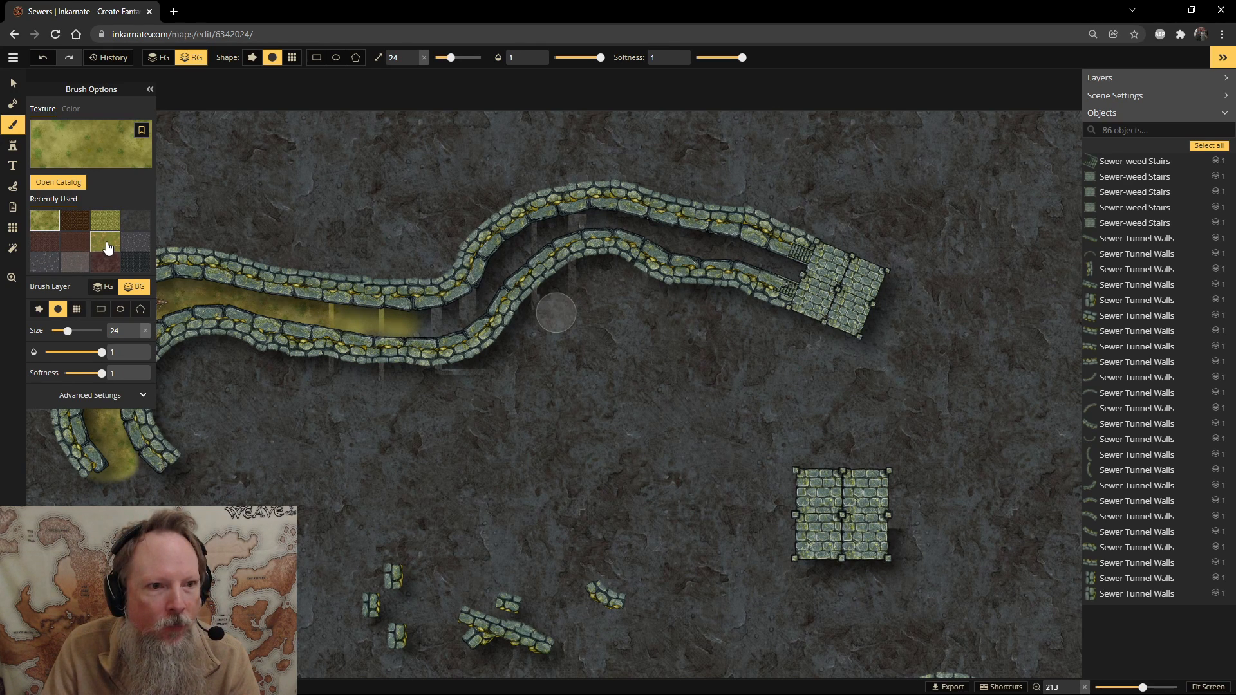
Set the yellow-green texture's placement size to 10 and paint the rest of the canal up to the platform stairs.
left_click(112, 397)
type("10")
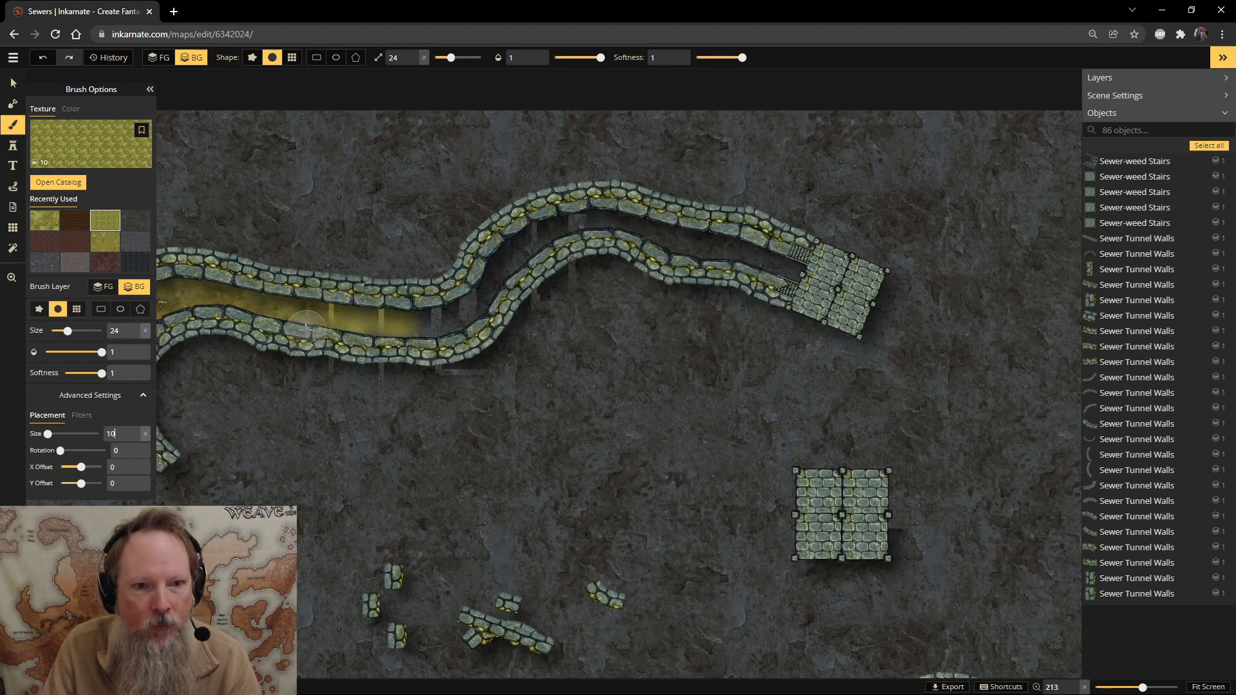
mouse_move(307, 328)
left_mouse_down()
mouse_move(415, 324)
mouse_move(320, 318)
mouse_move(391, 313)
mouse_move(452, 333)
mouse_move(357, 321)
mouse_move(446, 313)
mouse_move(490, 291)
mouse_move(429, 325)
mouse_move(473, 309)
mouse_move(487, 279)
mouse_move(564, 225)
mouse_move(706, 242)
mouse_move(798, 276)
left_mouse_up()
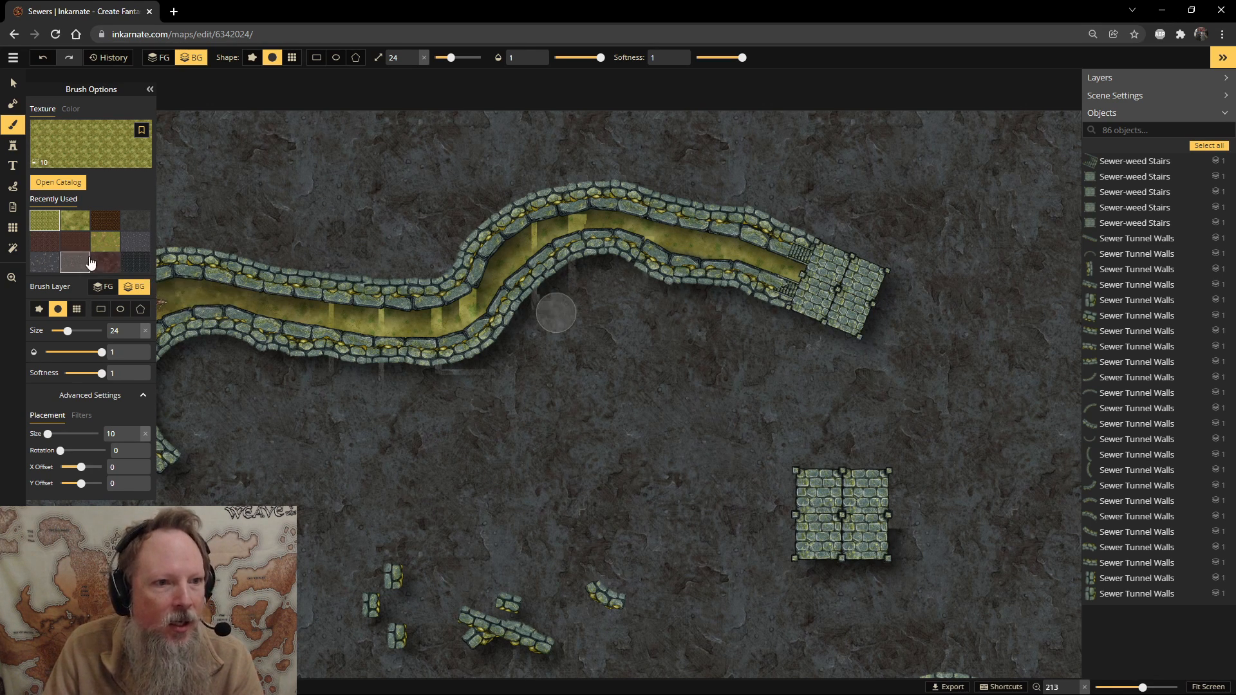
Paint over the slime canal with the dark brown texture at placement size 10 and opacity 0.29.
left_click(74, 220)
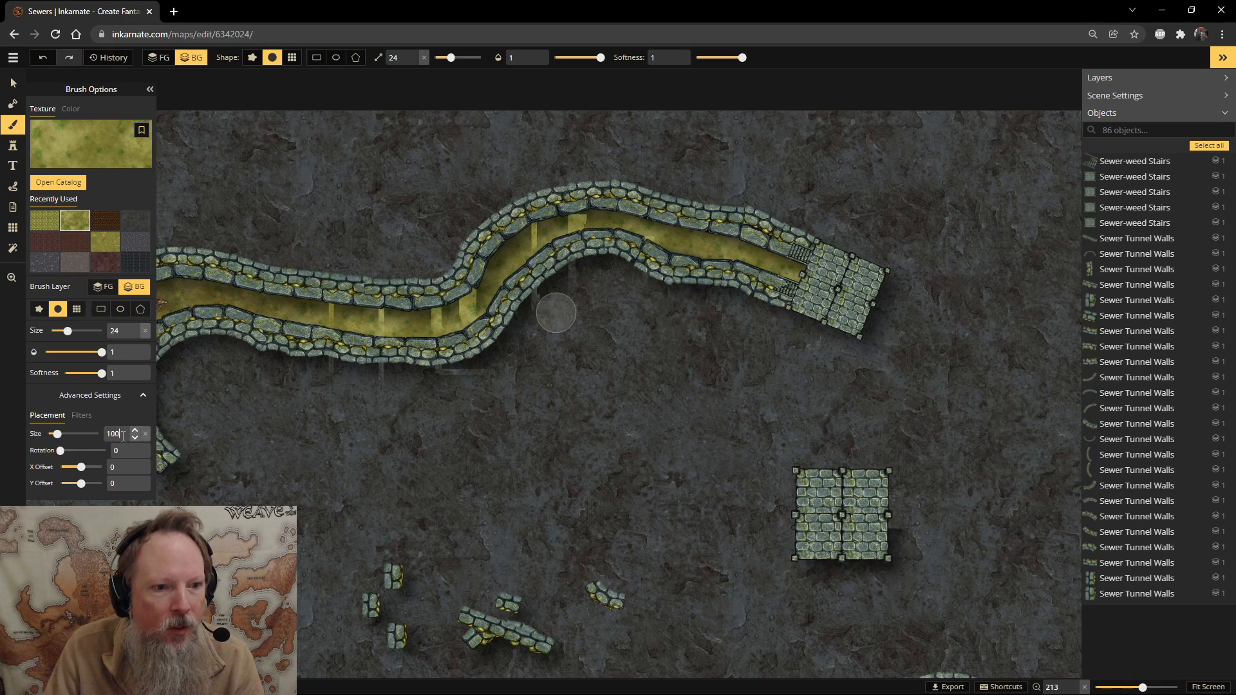
key("BackSpace")
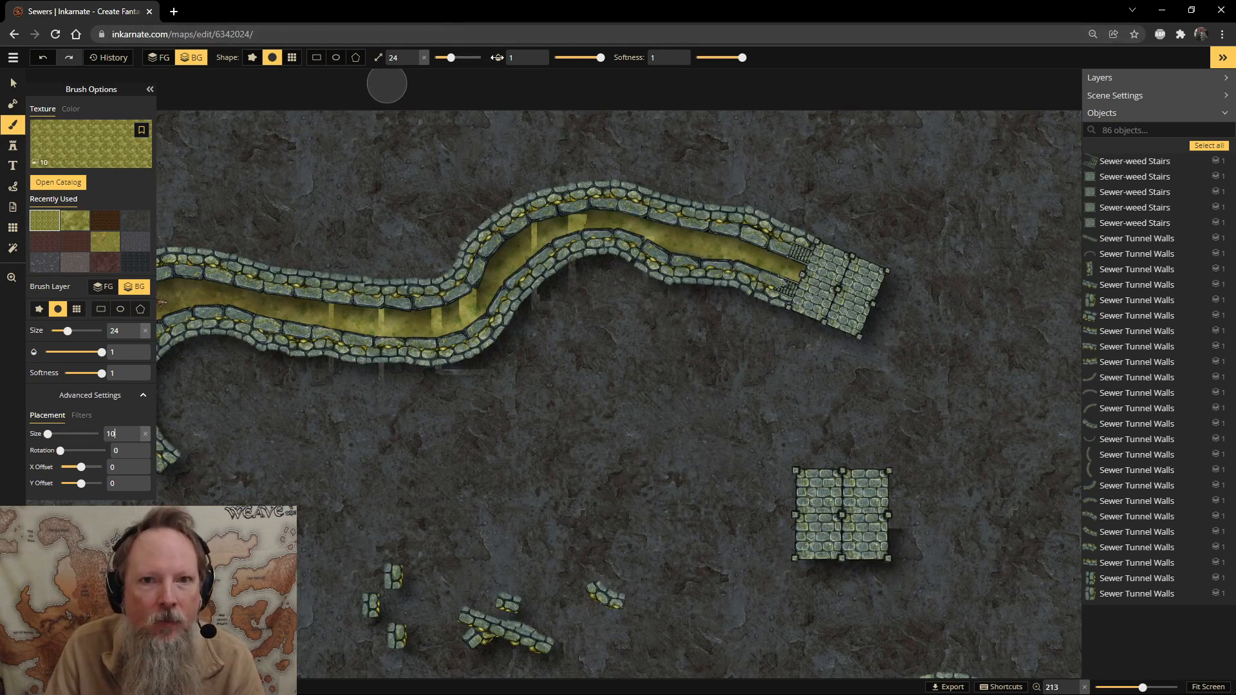
left_click(575, 57)
left_click_drag(576, 58, 578, 57)
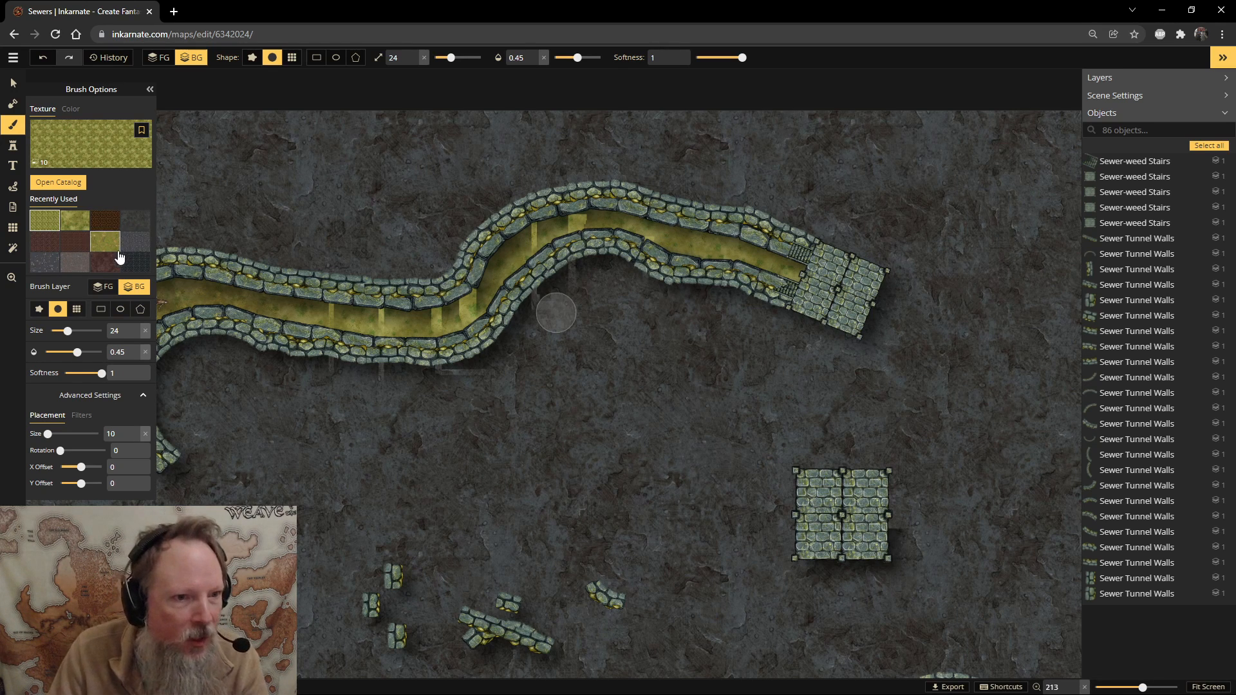
left_click(107, 229)
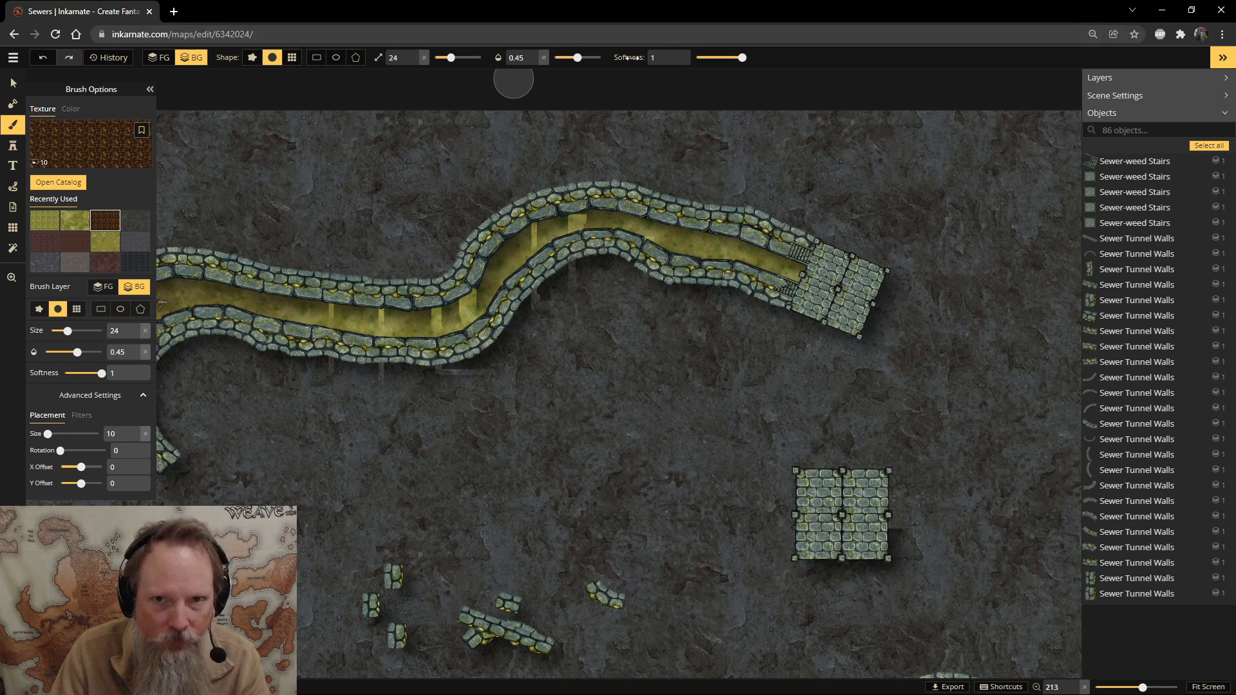
left_click_drag(572, 59, 567, 60)
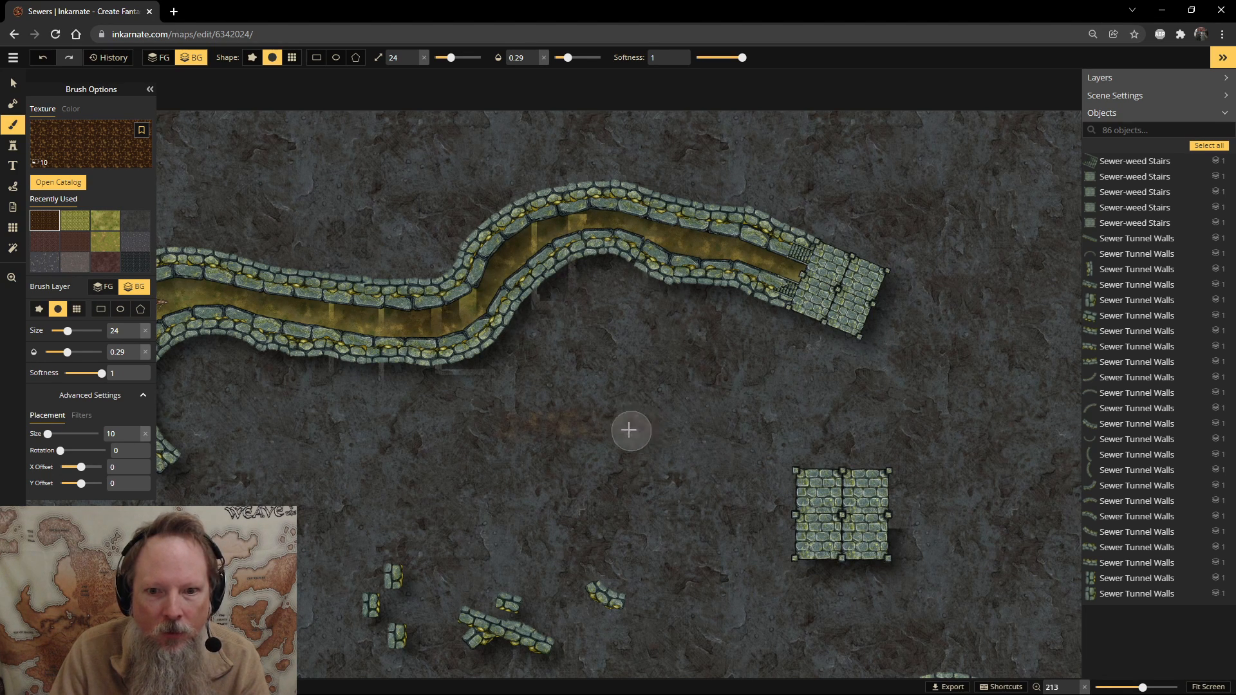
Select the tunnel walls and canal edges along the winding canal and set their shadow to Object after trying None.
key("v")
scroll(516, 228, "down", 2)
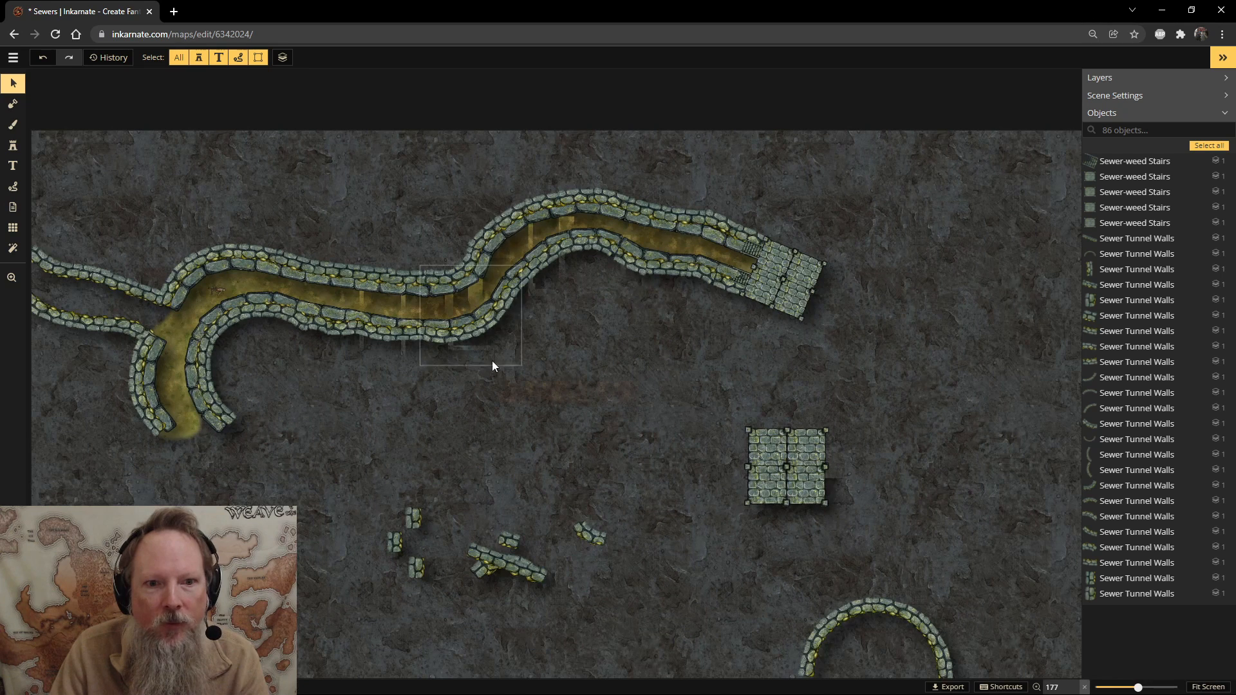
left_click(393, 281)
left_click_drag(272, 227, 668, 378)
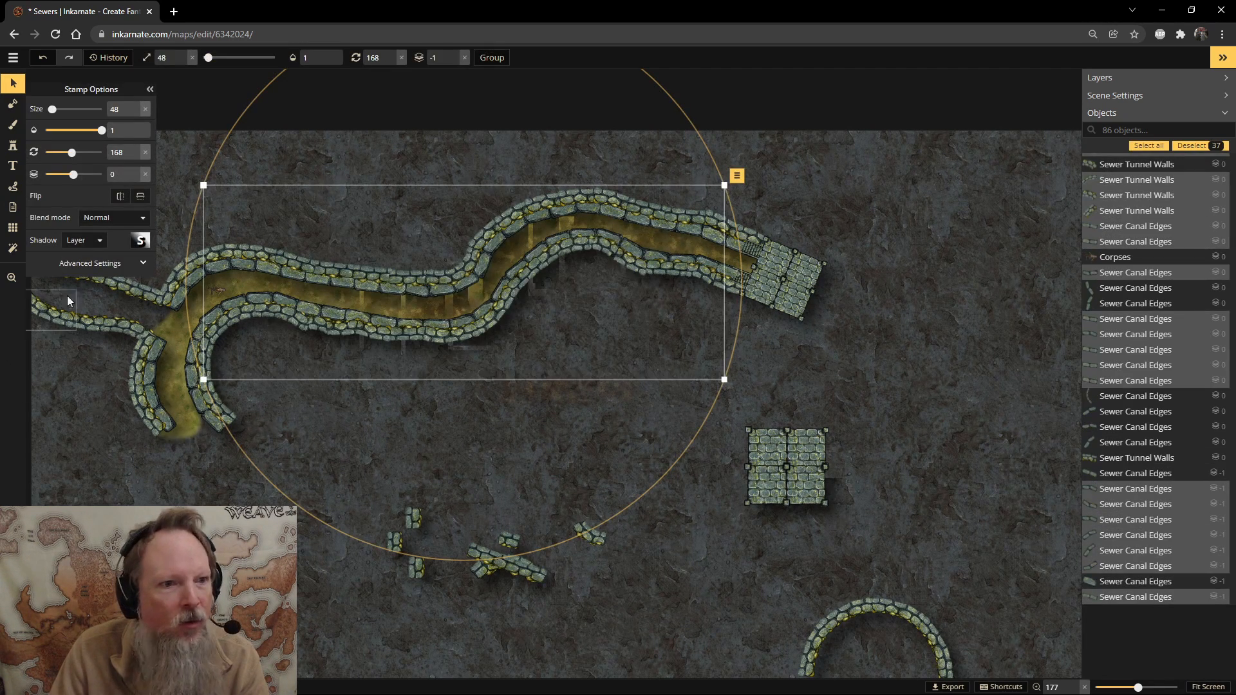
left_click(90, 241)
left_click(78, 269)
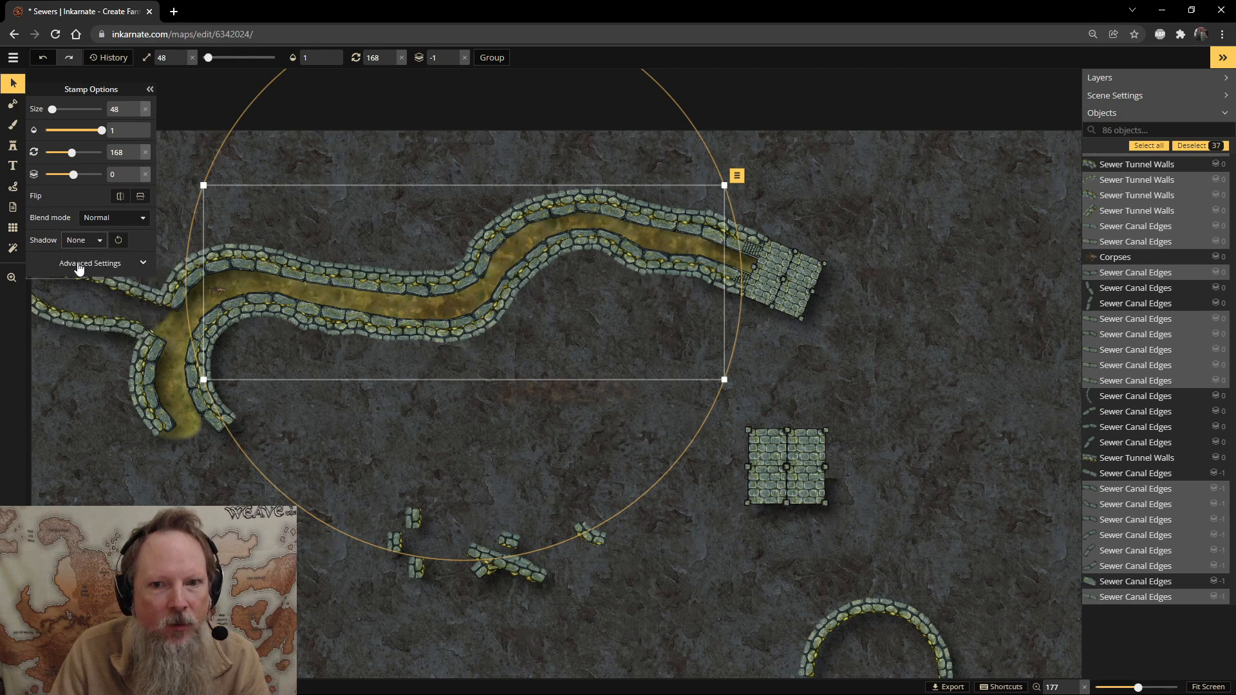
left_click(84, 241)
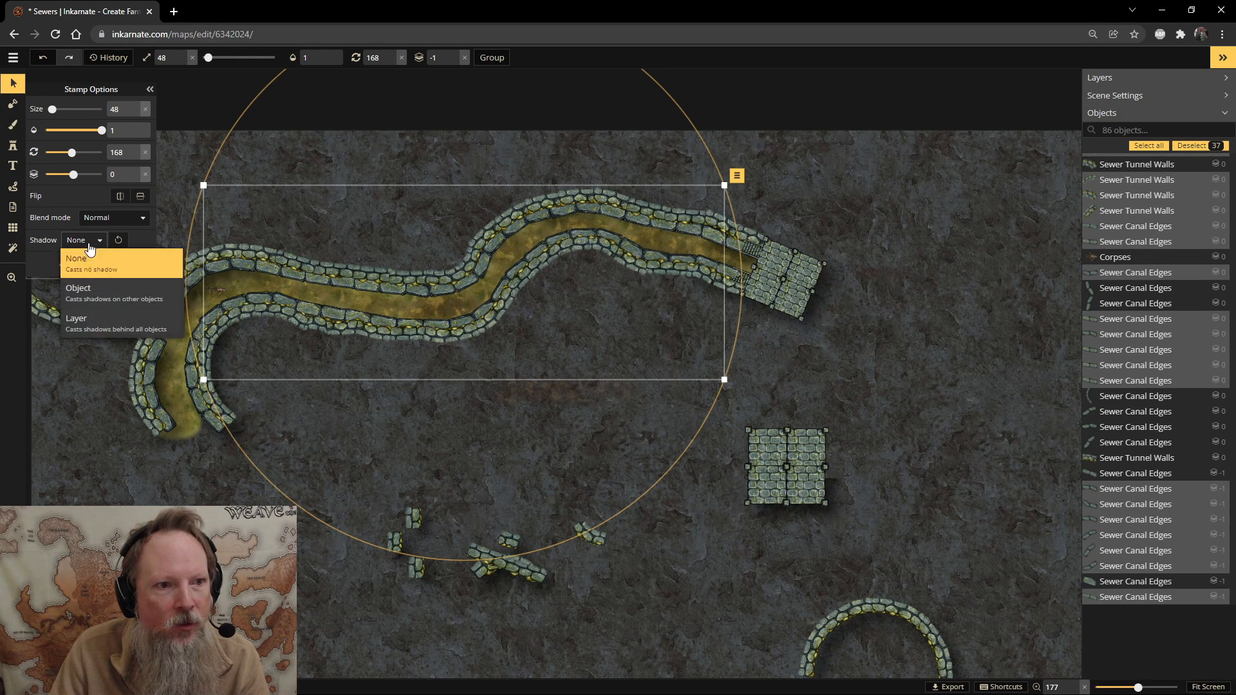
left_click(94, 296)
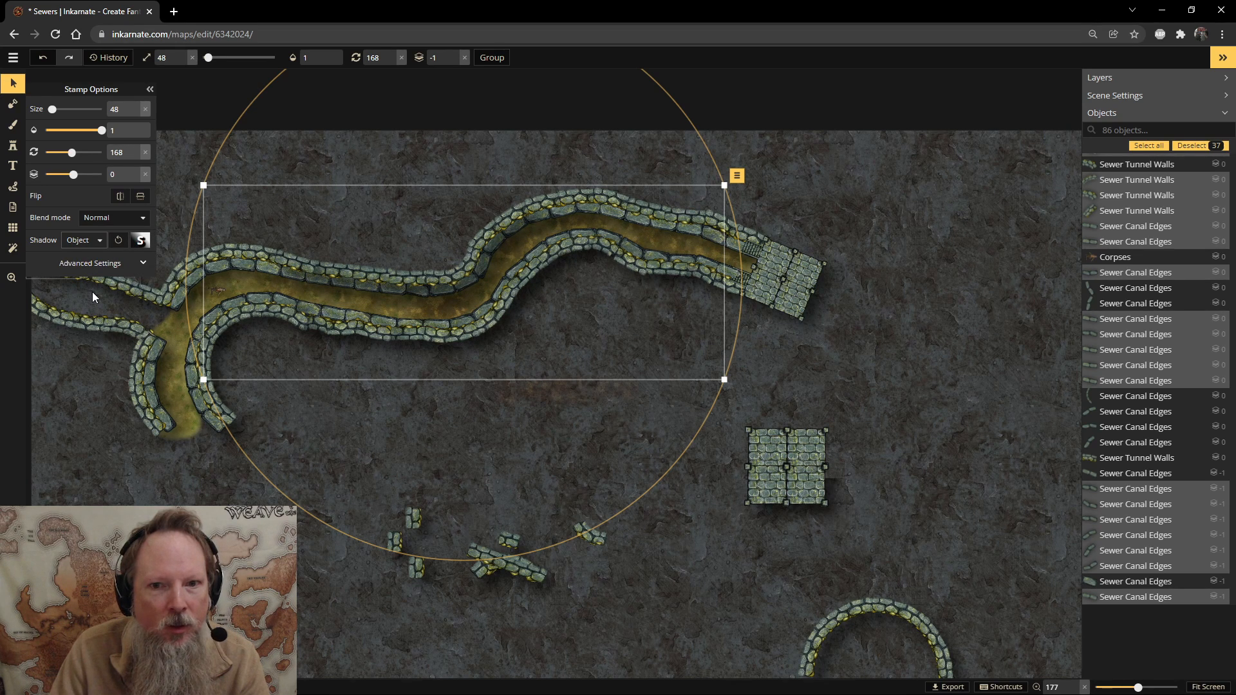
left_click(92, 291)
Select all objects on the map and set their shadow to Object.
key("ctrl+a")
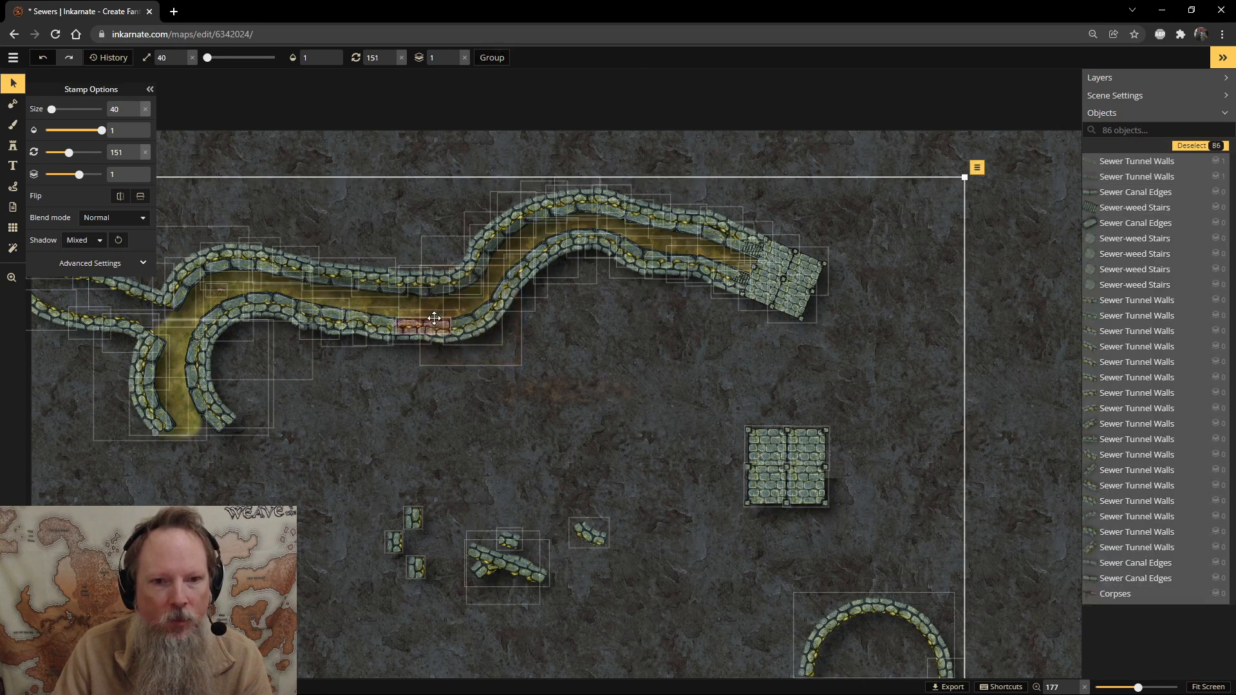
left_click(88, 248)
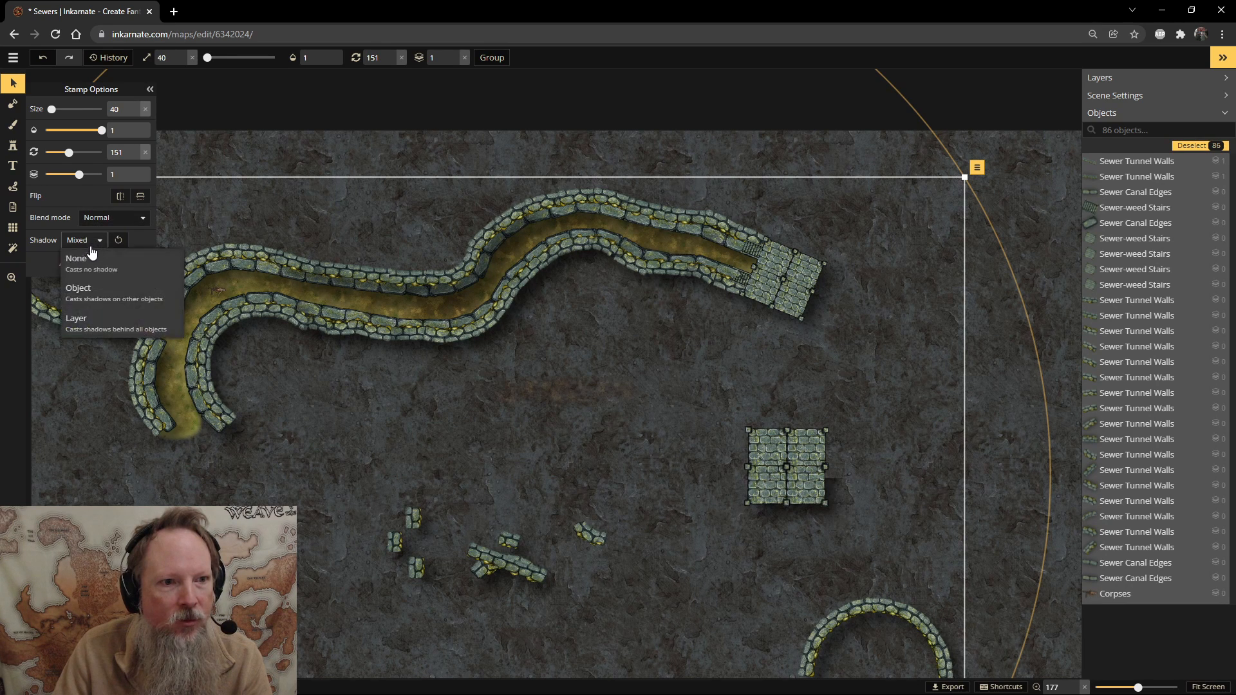
left_click(91, 291)
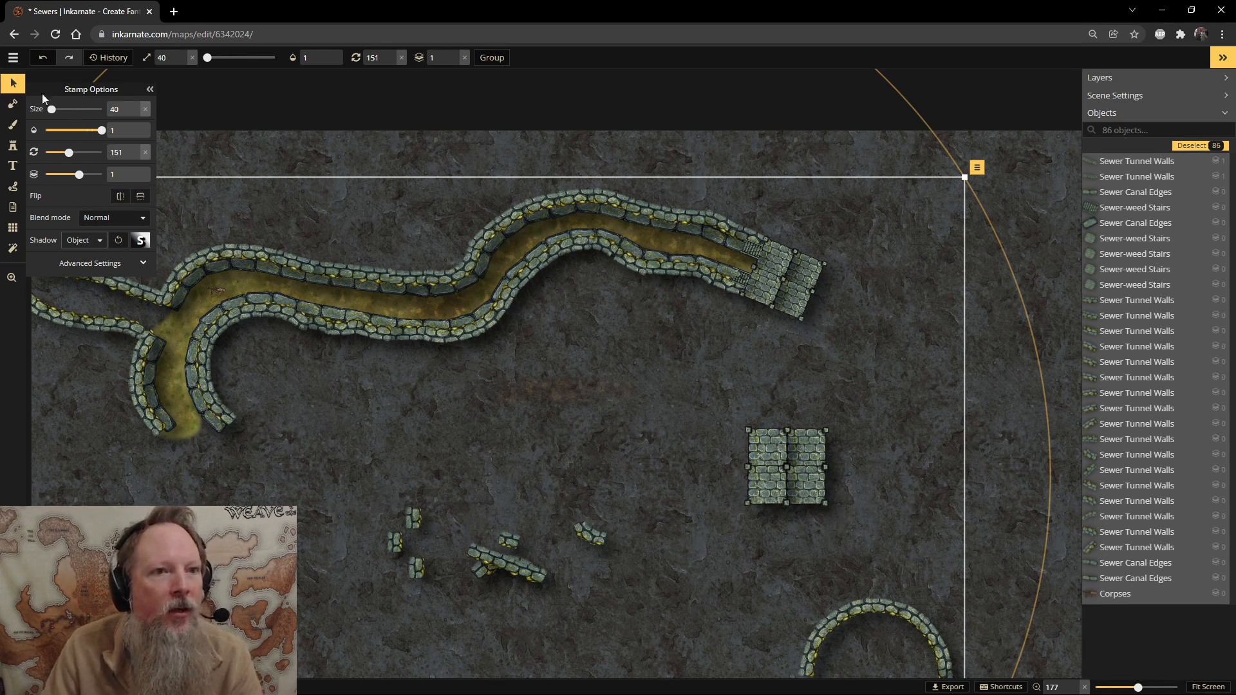
left_click(670, 441)
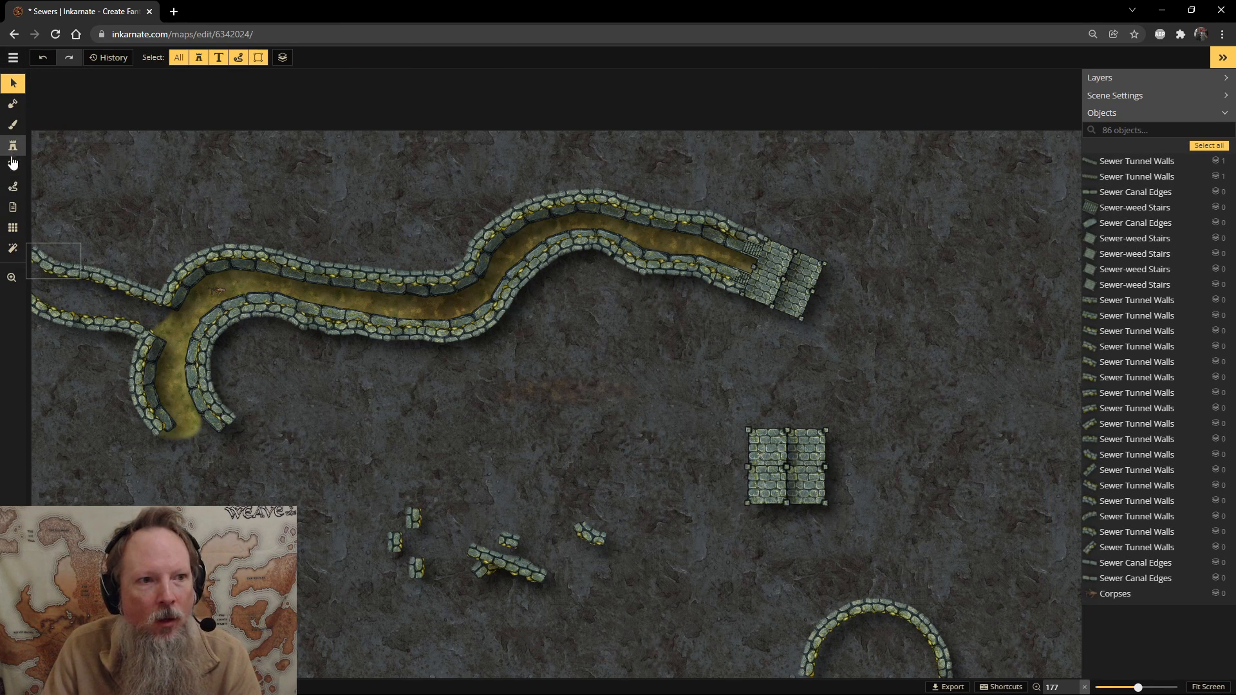
Cover the stray brown smear on the floor below the canal with the dark grey stone background texture at opacity 1.
left_click(12, 124)
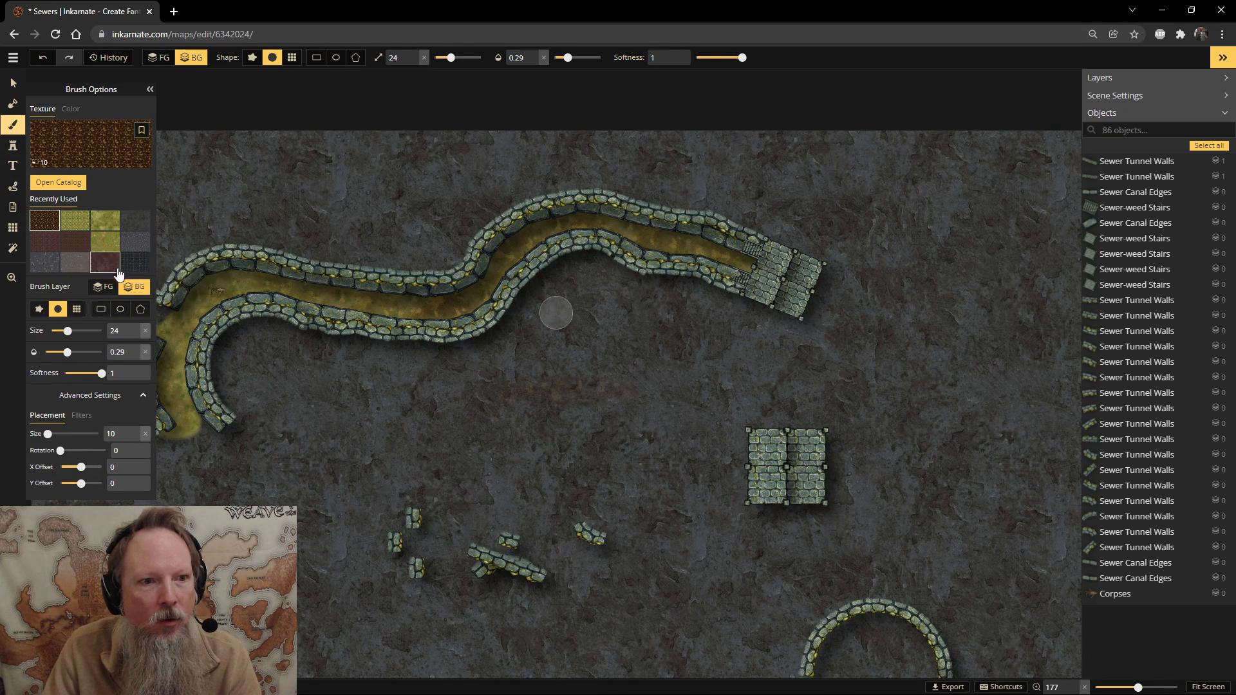
left_click(135, 221)
mouse_move(634, 395)
left_mouse_down()
mouse_move(547, 399)
mouse_move(551, 386)
mouse_move(634, 387)
left_mouse_up()
left_click_drag(566, 58, 605, 58)
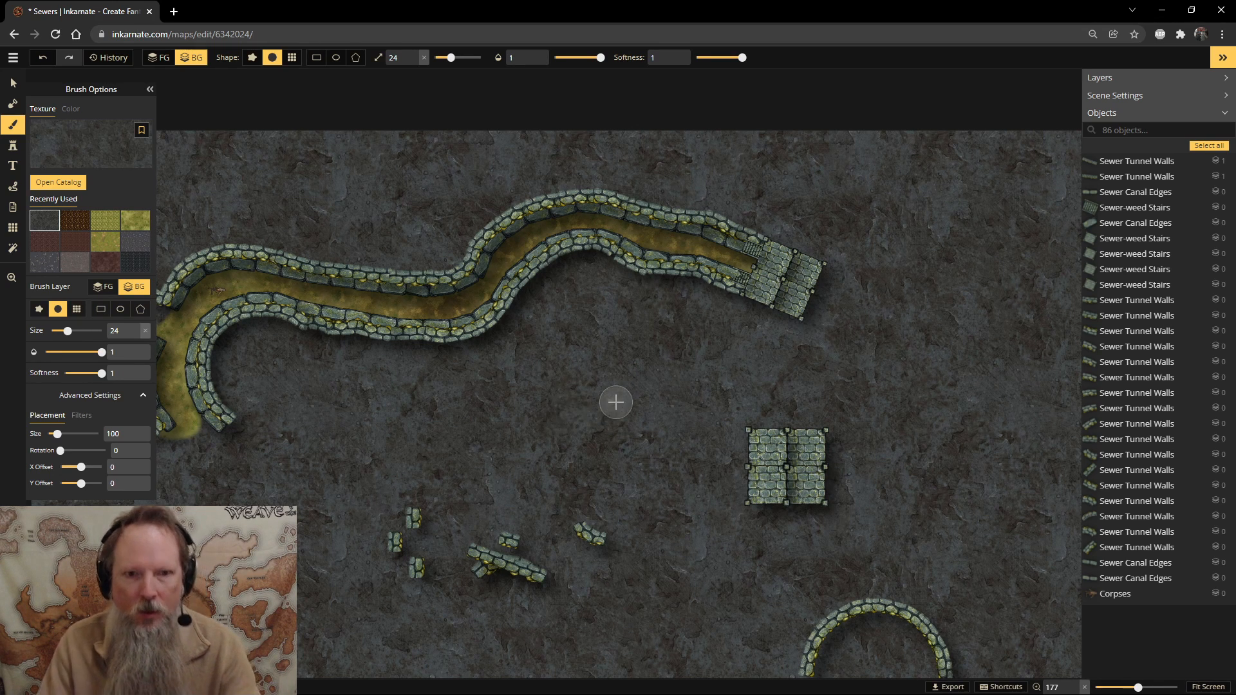
scroll(612, 405, "down", 1)
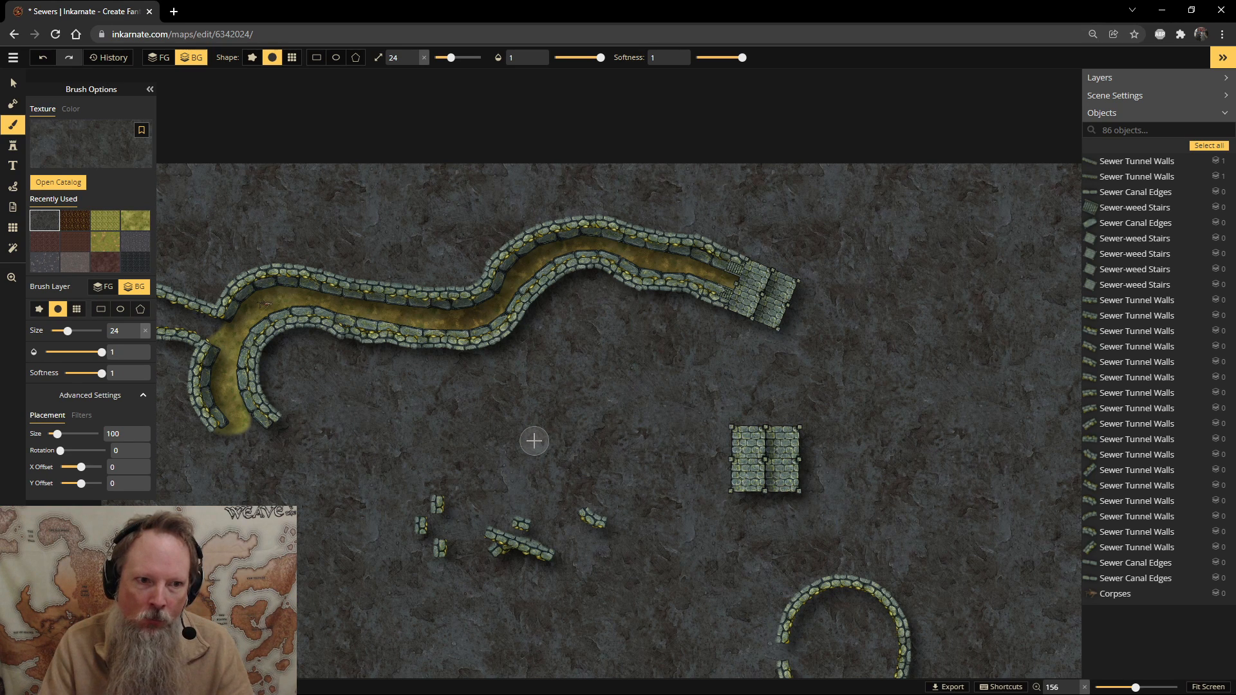
Paint the slime in the canal's lower bend and opening with the dark brown texture at opacity 0.49.
left_click(75, 220)
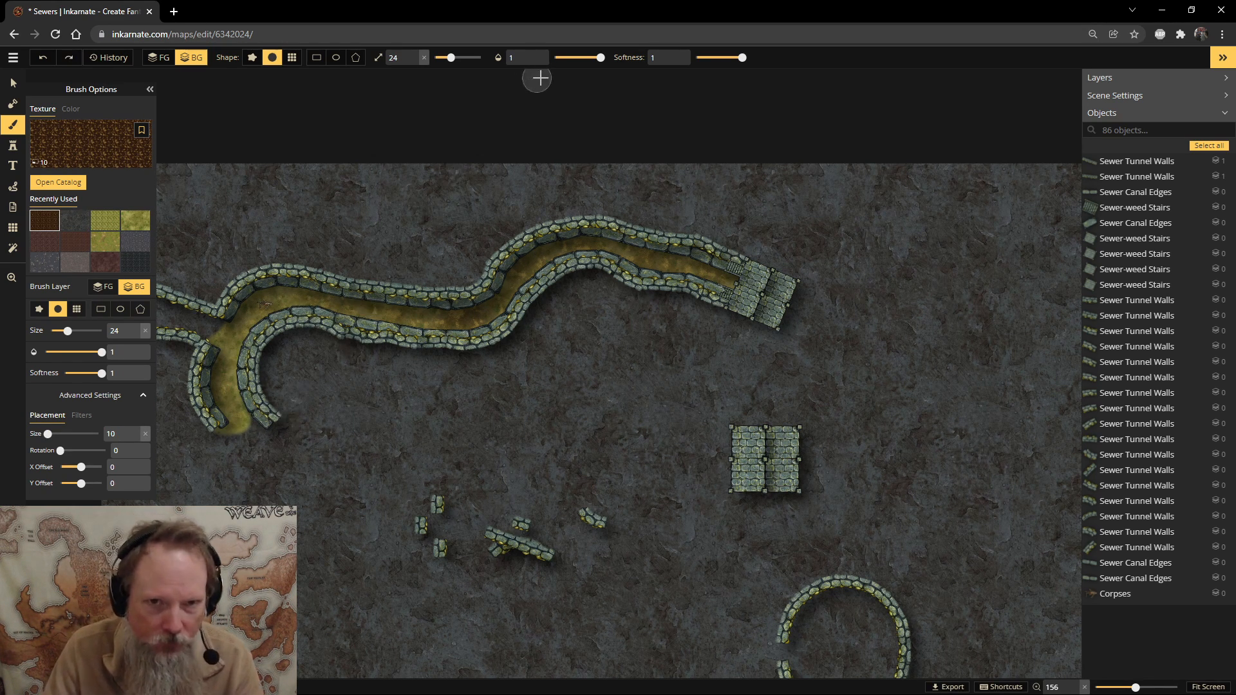
left_click(579, 57)
mouse_move(236, 412)
left_mouse_down()
mouse_move(231, 364)
mouse_move(250, 393)
mouse_move(231, 364)
mouse_move(305, 307)
mouse_move(220, 362)
mouse_move(235, 338)
mouse_move(386, 325)
mouse_move(379, 376)
mouse_move(303, 312)
left_mouse_up()
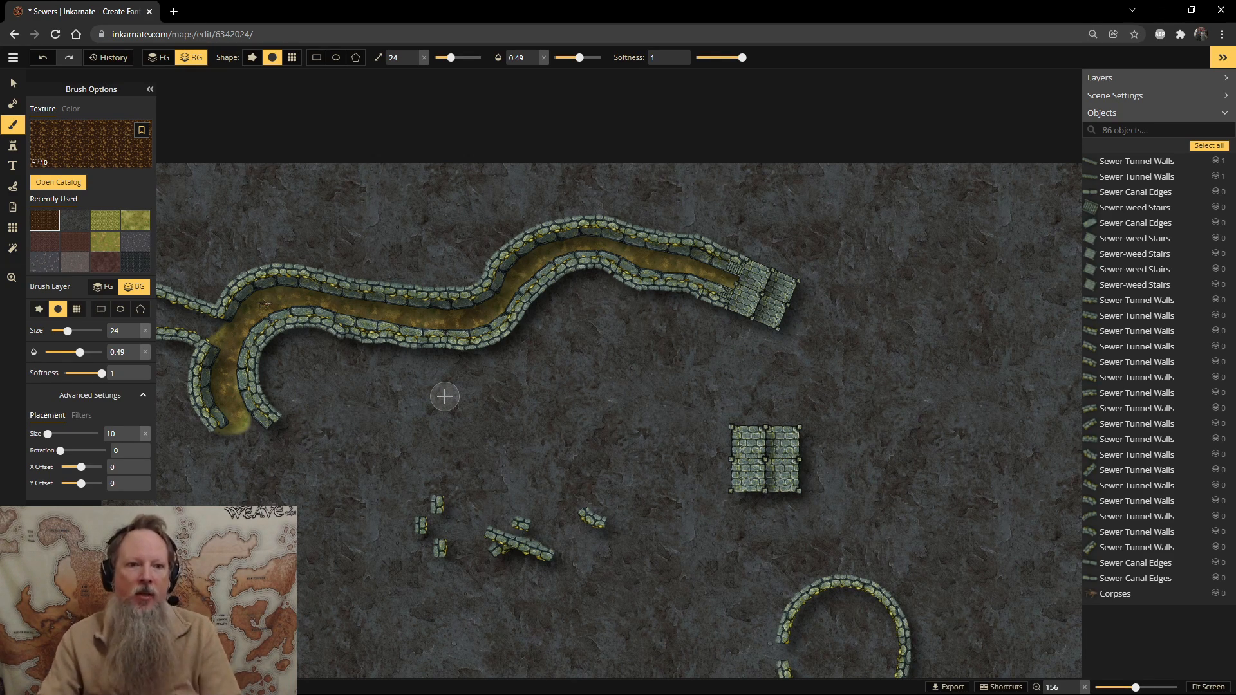
Check the painted canal up to the stone platform and save the Sewers map.
scroll(331, 353, "up", 5)
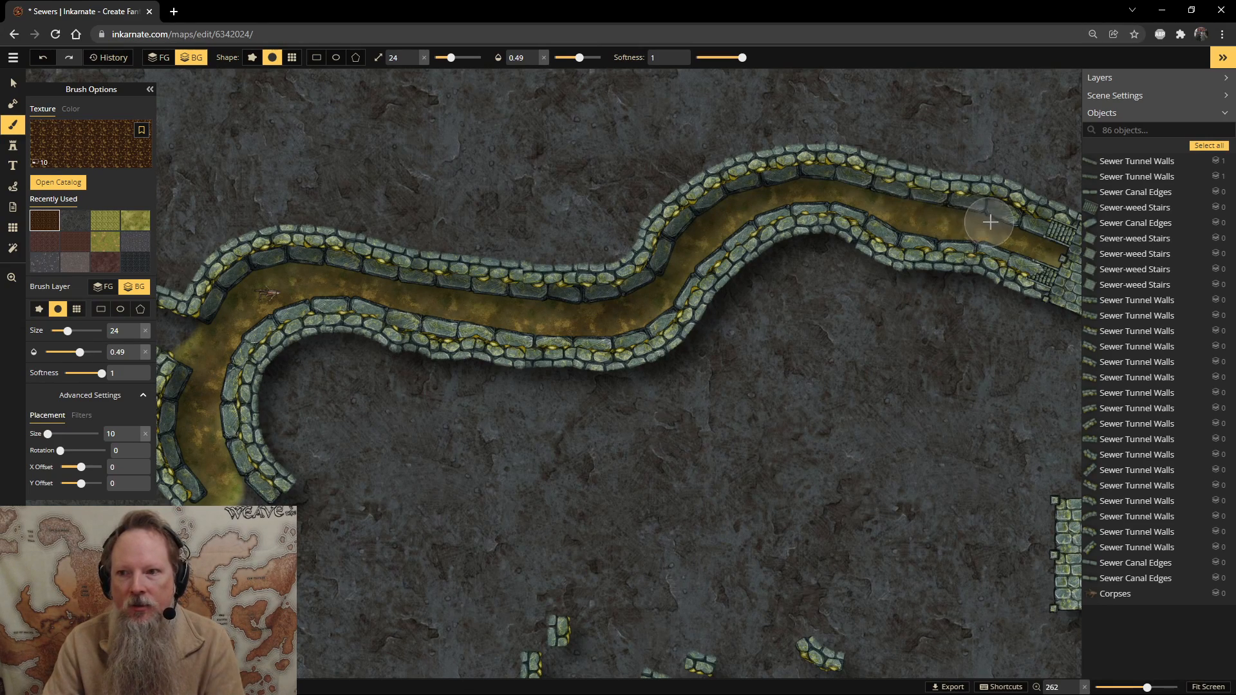
left_click_drag(968, 348, 762, 320)
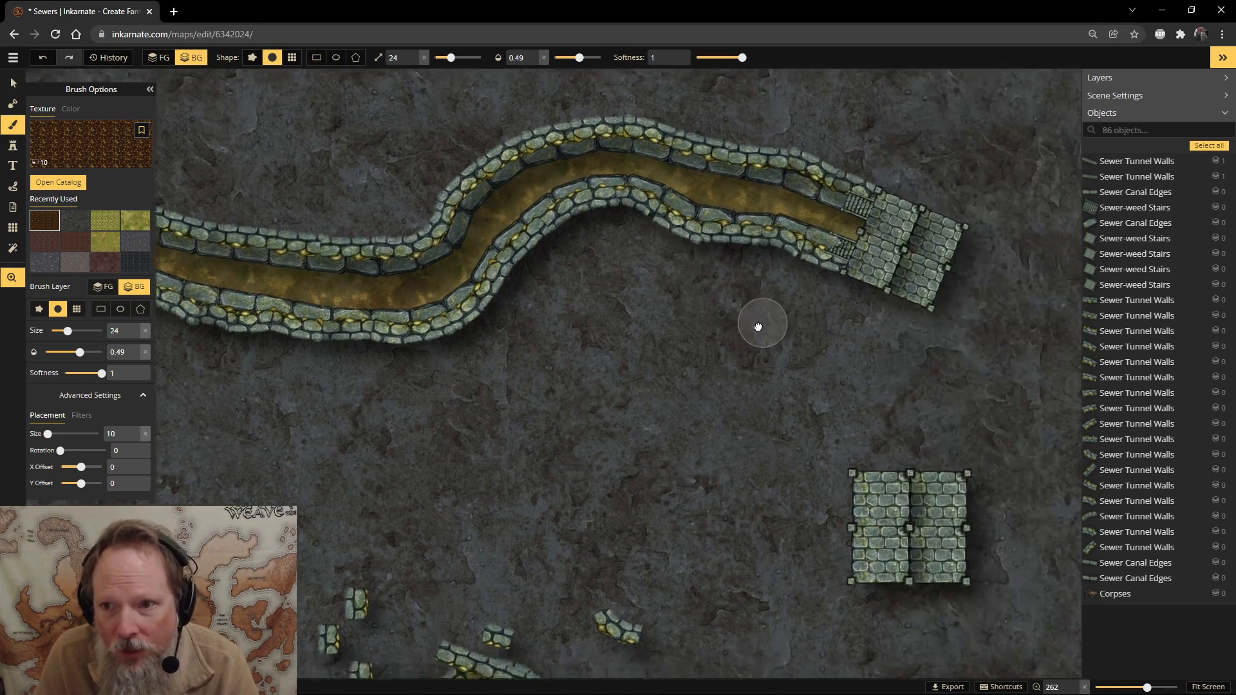
scroll(745, 307, "up", 6)
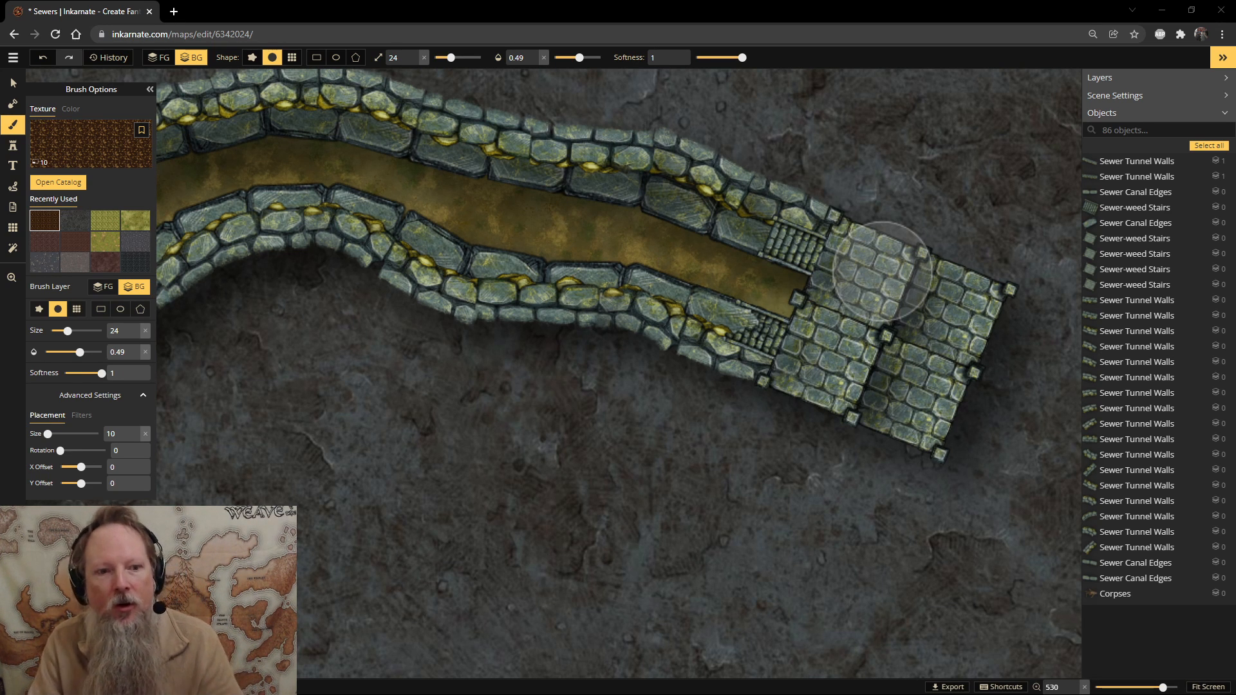
scroll(452, 406, "down", 3)
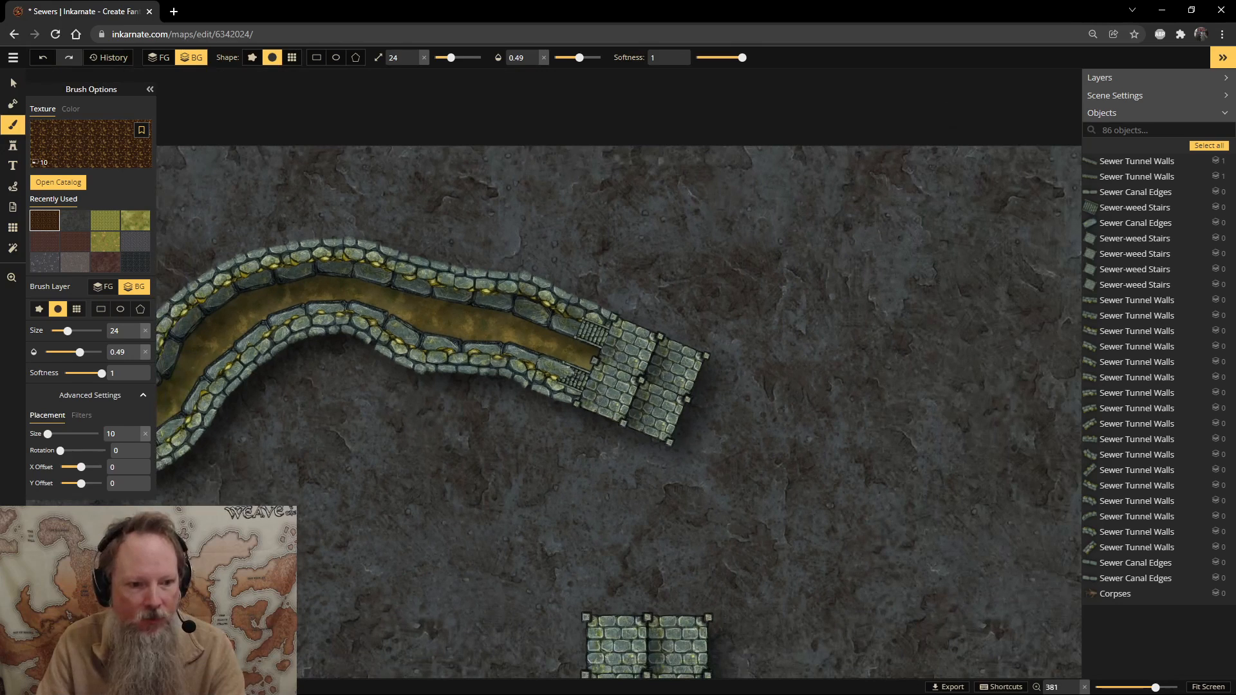
key("ctrl+s")
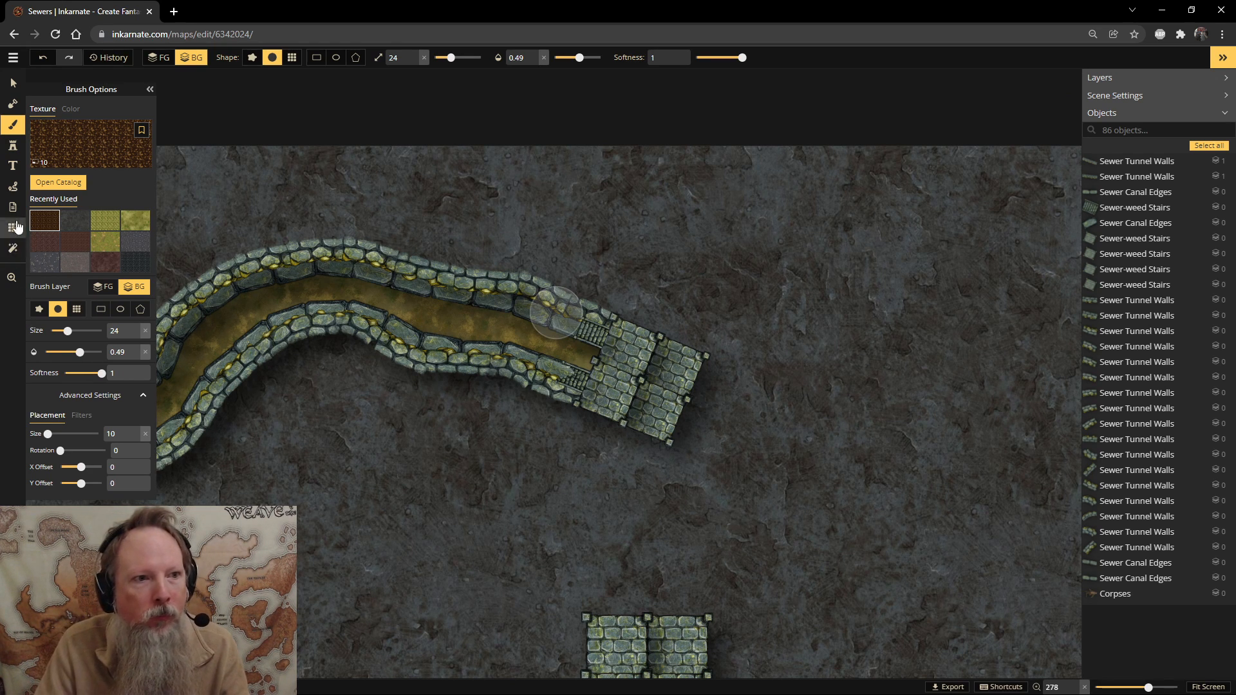
Select the four stone pieces forming the platform at the canal's end and set their shadow to None.
left_click(13, 82)
left_click(637, 346)
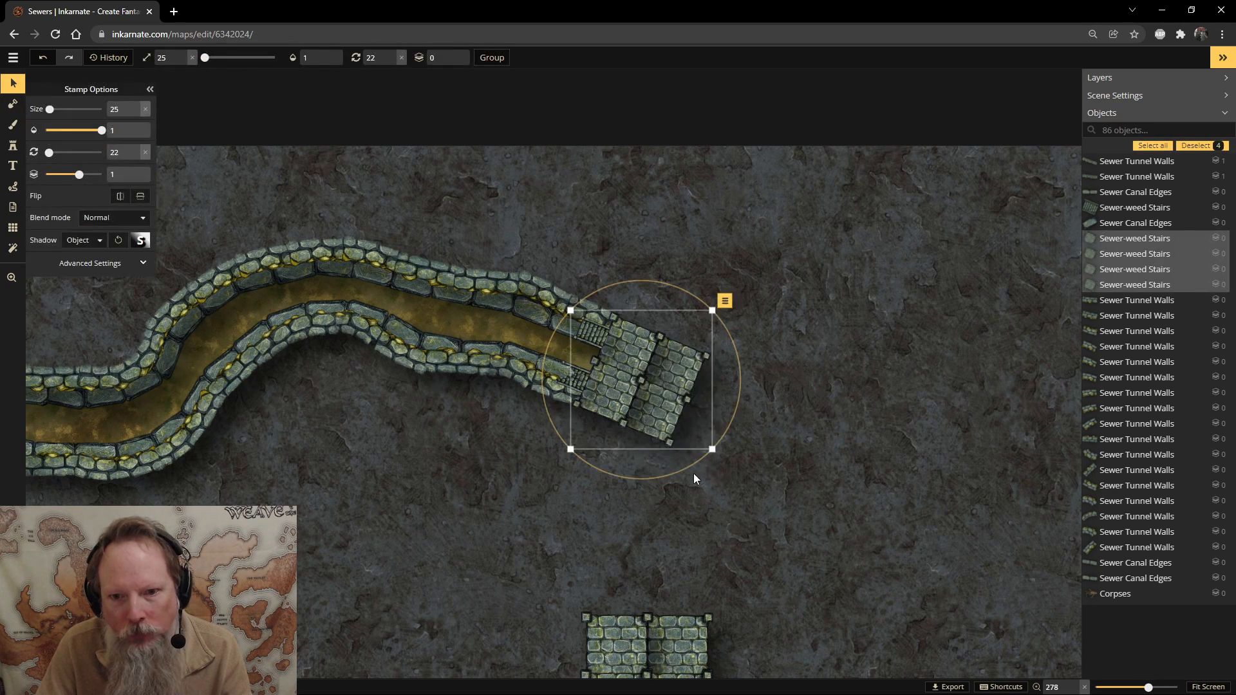
left_click(635, 346, "shift")
left_click(611, 392, "shift")
left_click(680, 431, "shift")
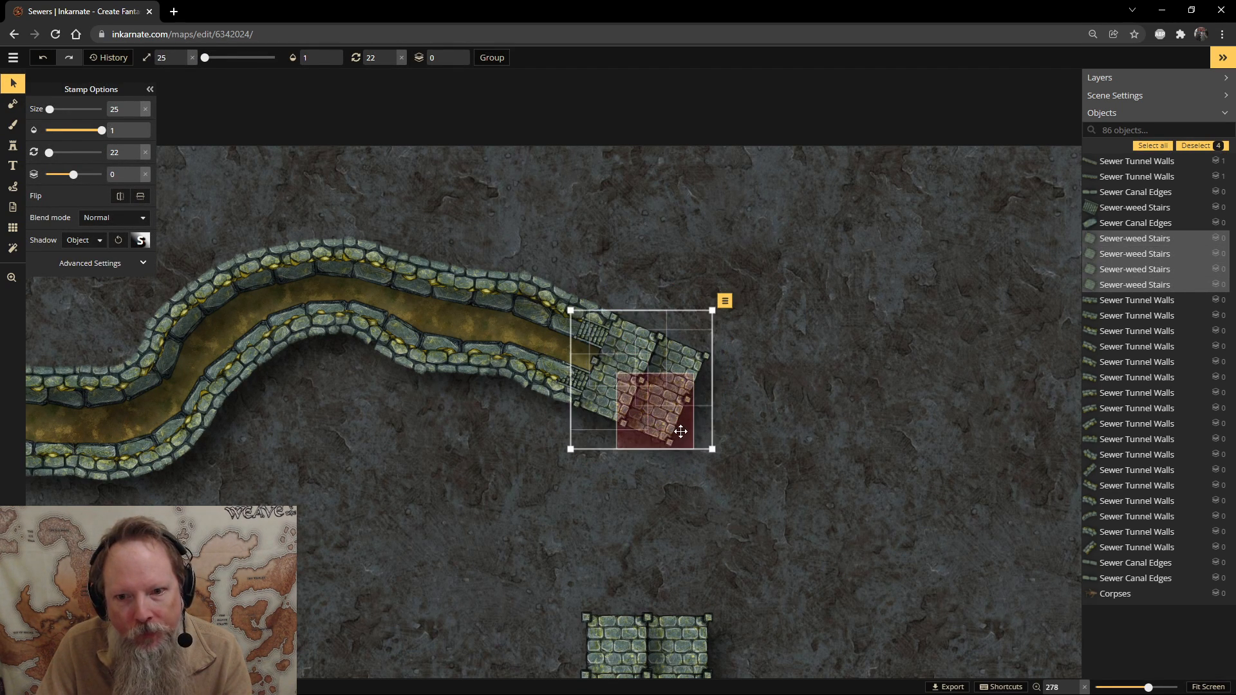
left_click(89, 243)
left_click(96, 265)
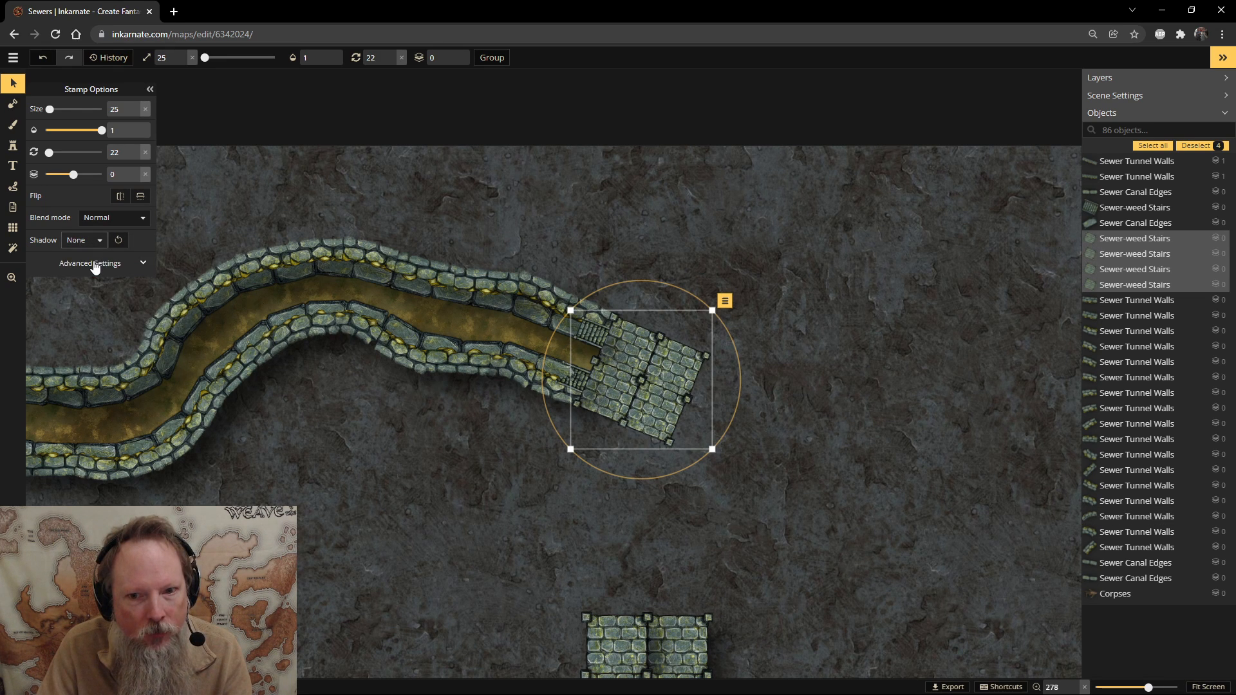
Try the Layer shadow on the four platform pieces and return it to None.
left_click(84, 241)
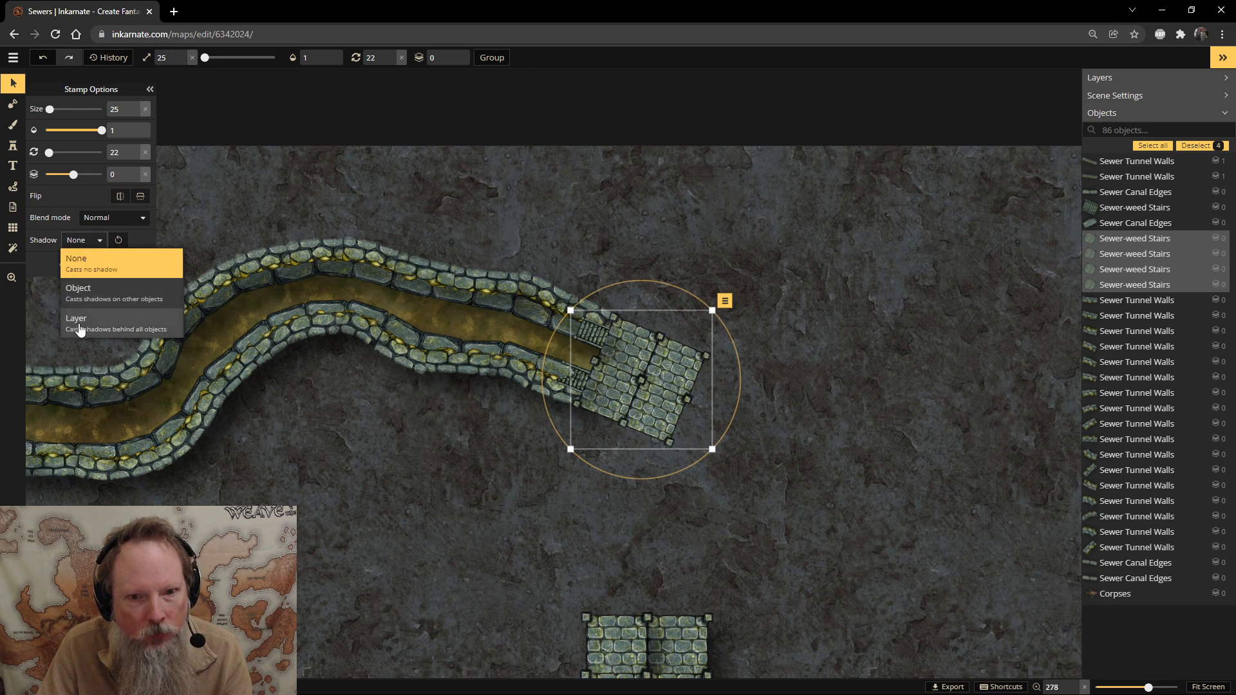
left_click(76, 323)
left_click(83, 241)
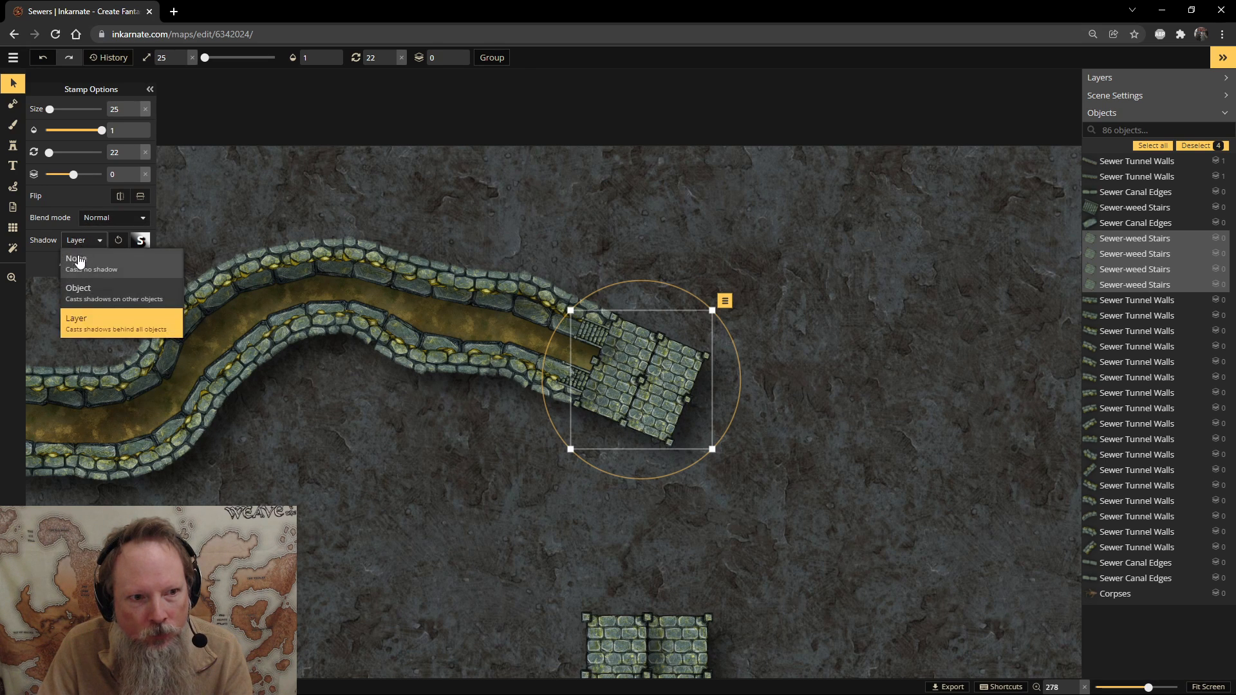
left_click(80, 269)
left_click(705, 537)
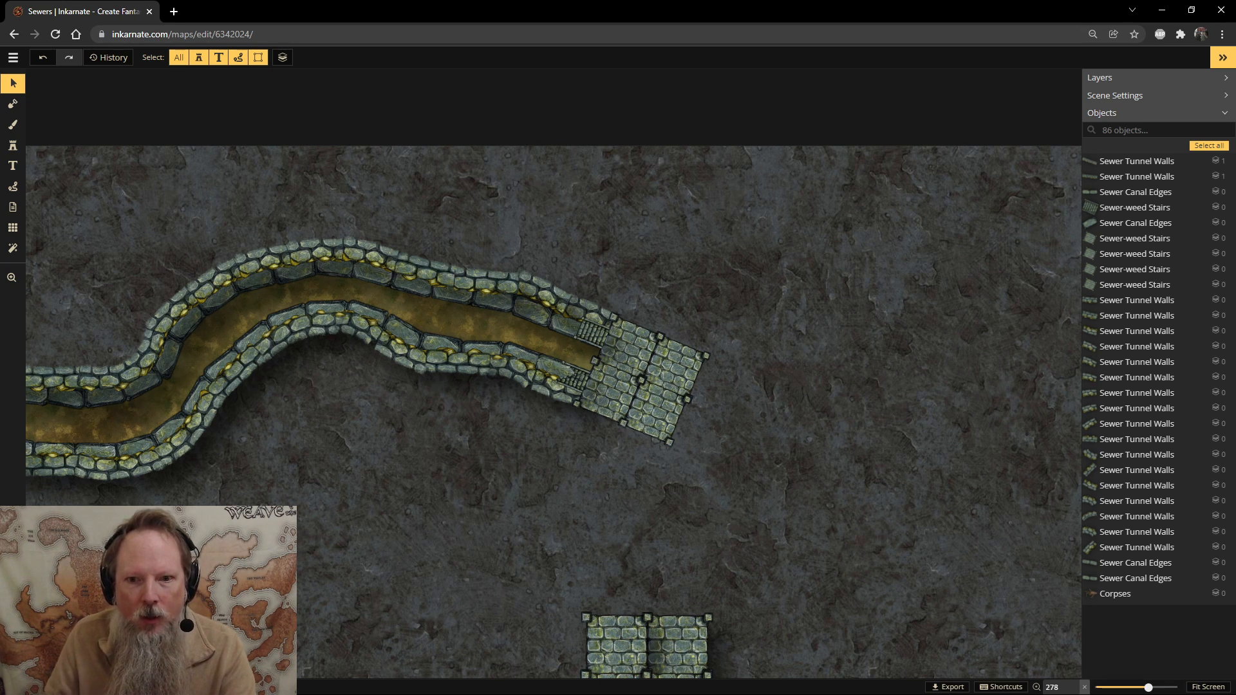
Pick the Sandstone Sewer Wall Pillar Arch stamp from the catalog and try it against the canal wall near the stairs.
left_click(16, 149)
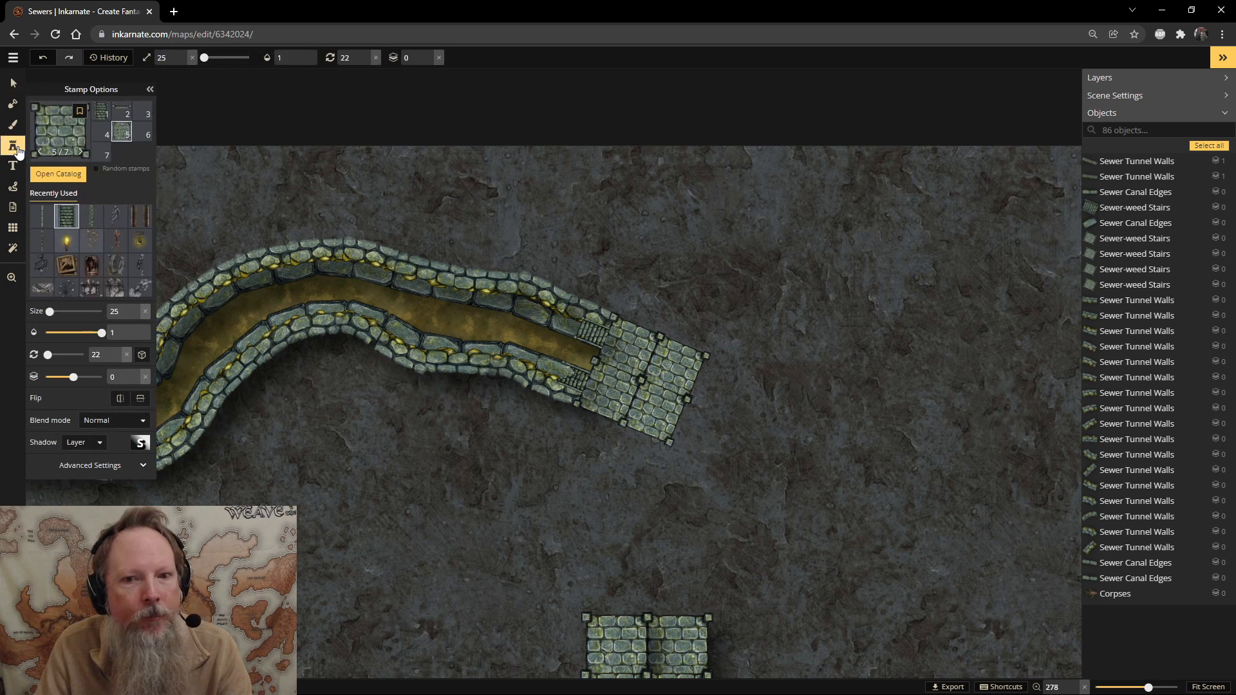
left_click(58, 174)
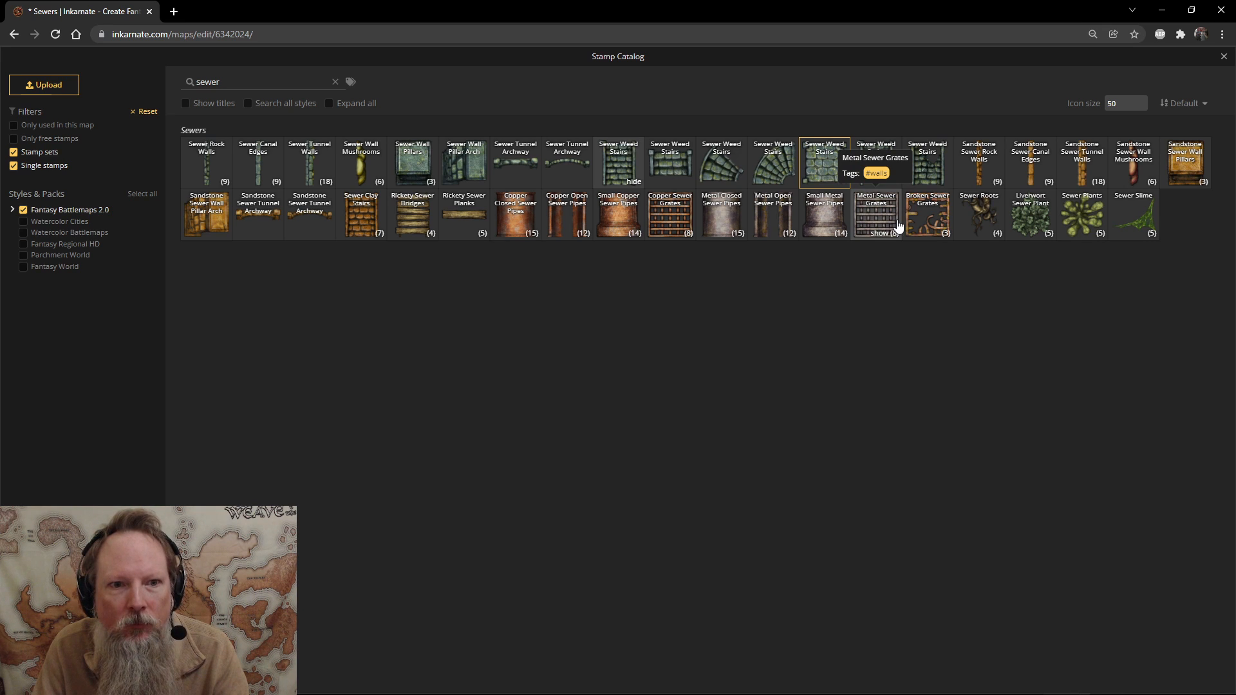
left_click(213, 217)
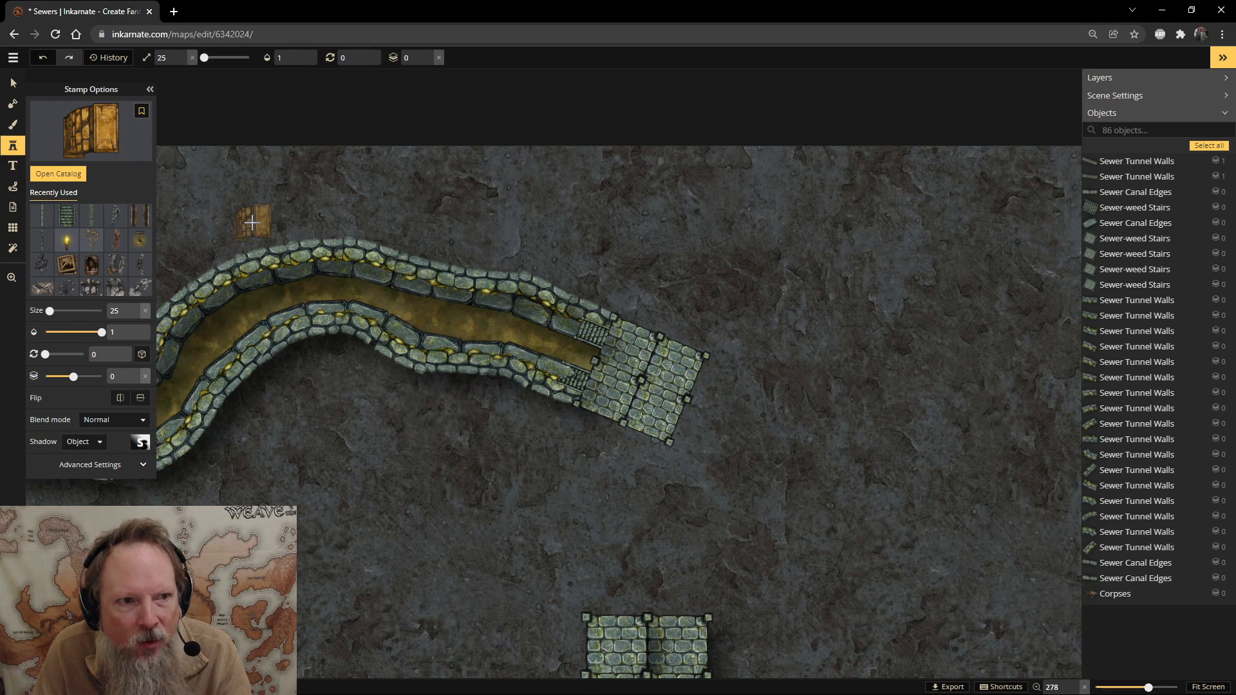
left_click(557, 312)
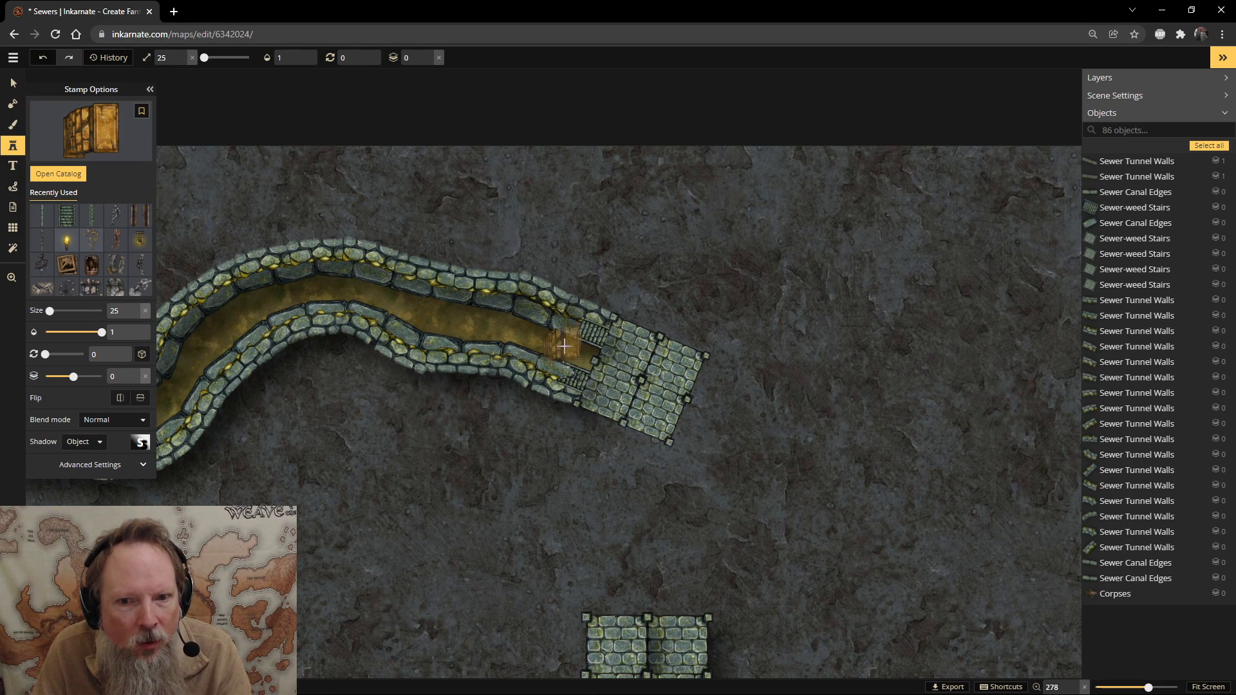
Reopen the stamp catalog's sewer results and collapse the expanded Sewer-weed Stairs set.
left_click(14, 147)
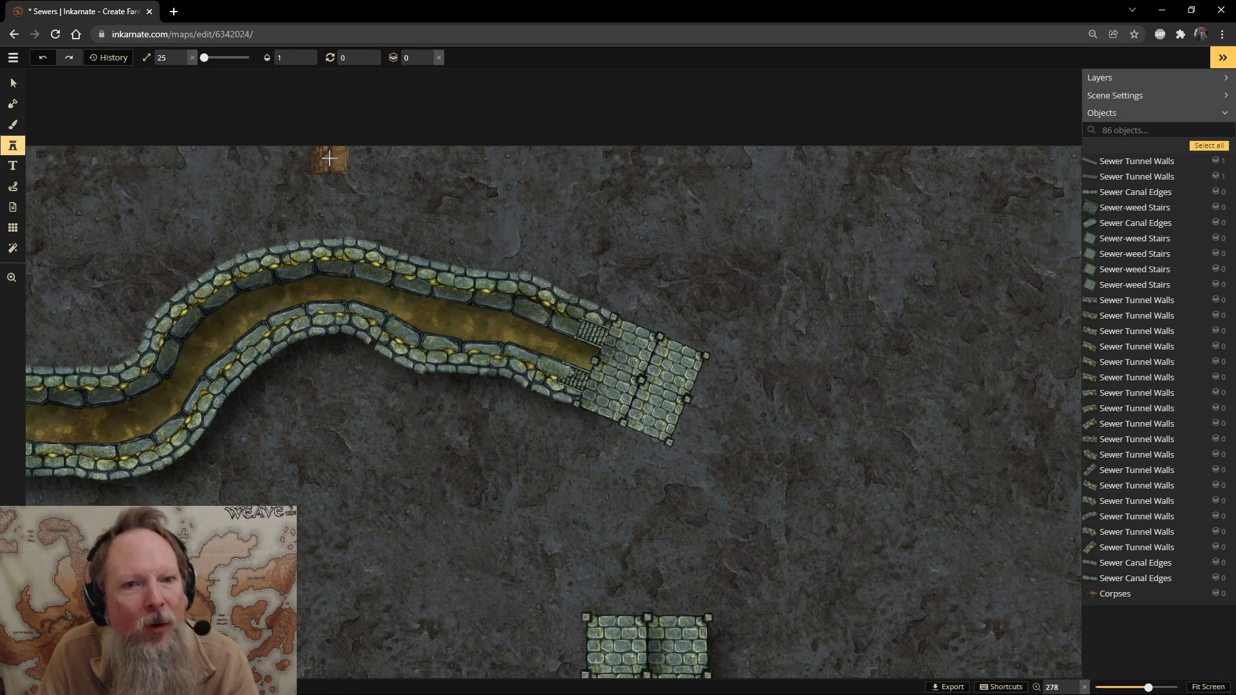
left_click(8, 148)
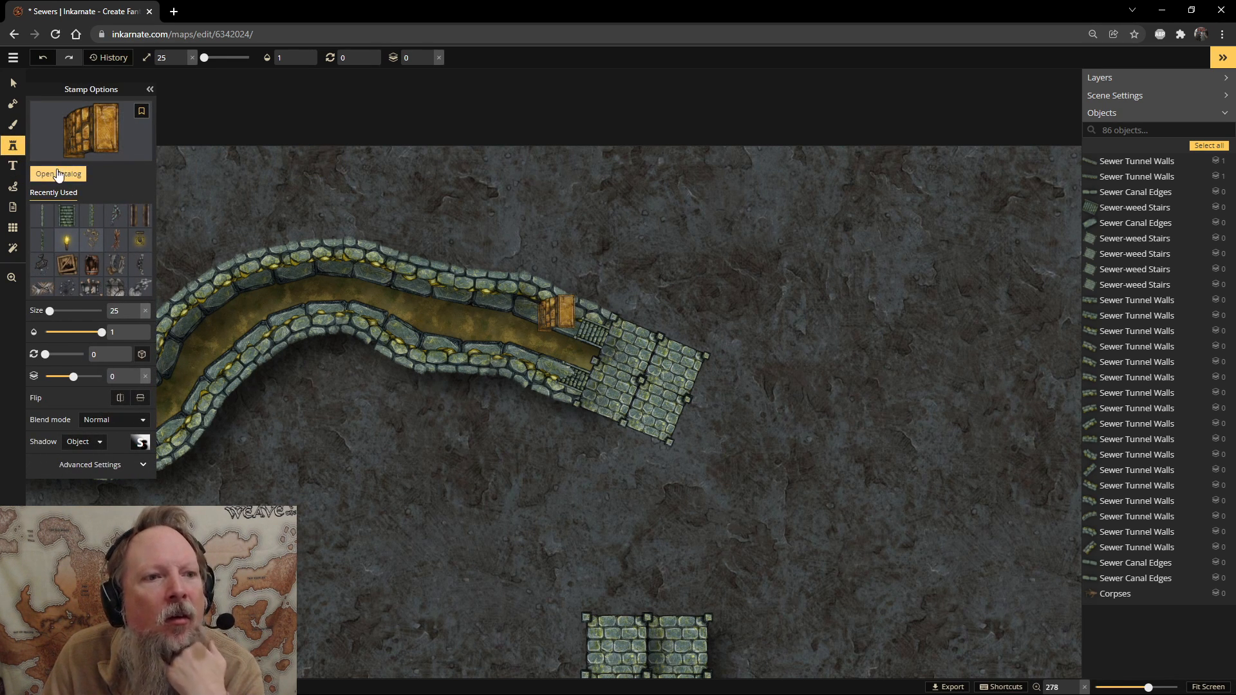
left_click(58, 171)
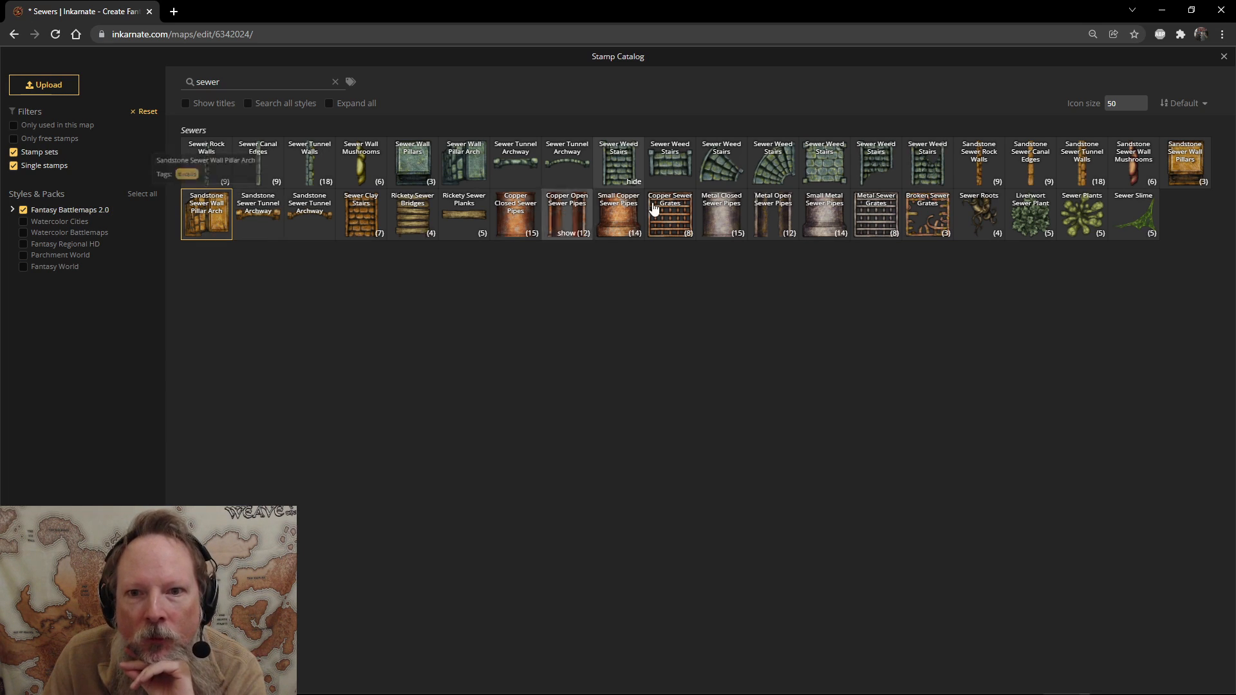
left_click(634, 182)
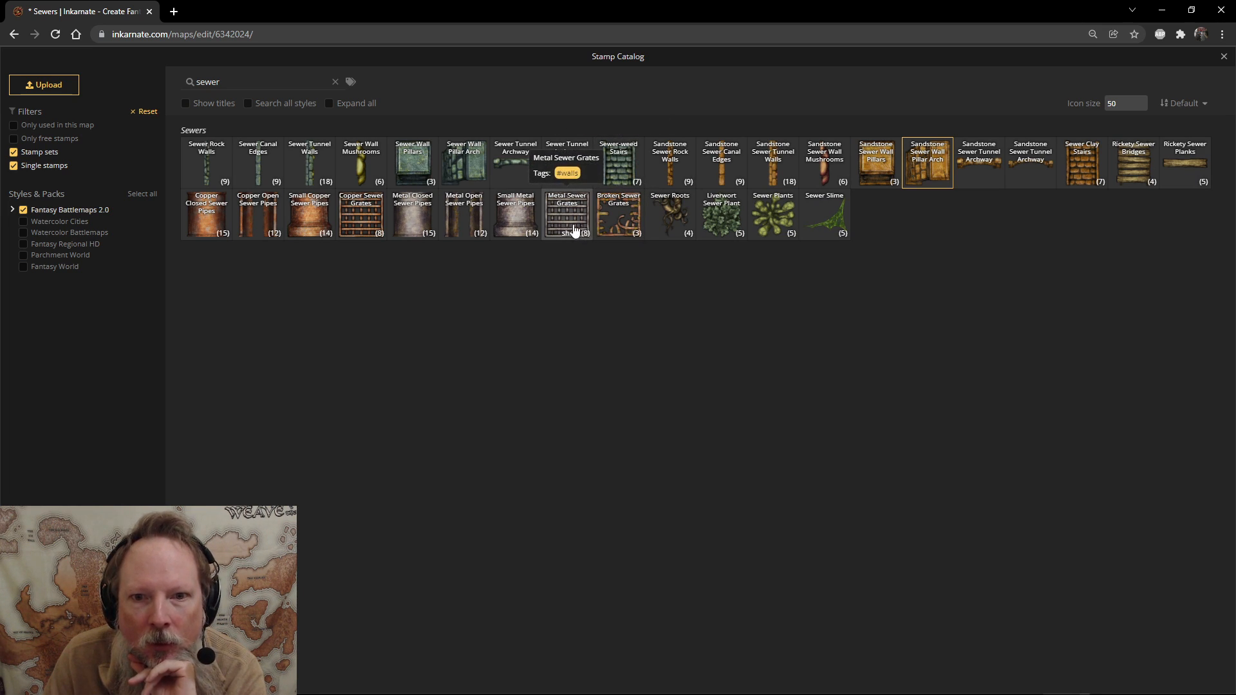
Place the first Broken Sewer Grates variant over the canal's end between the small stairs, at size 16 and rotation 23.
left_click(632, 228)
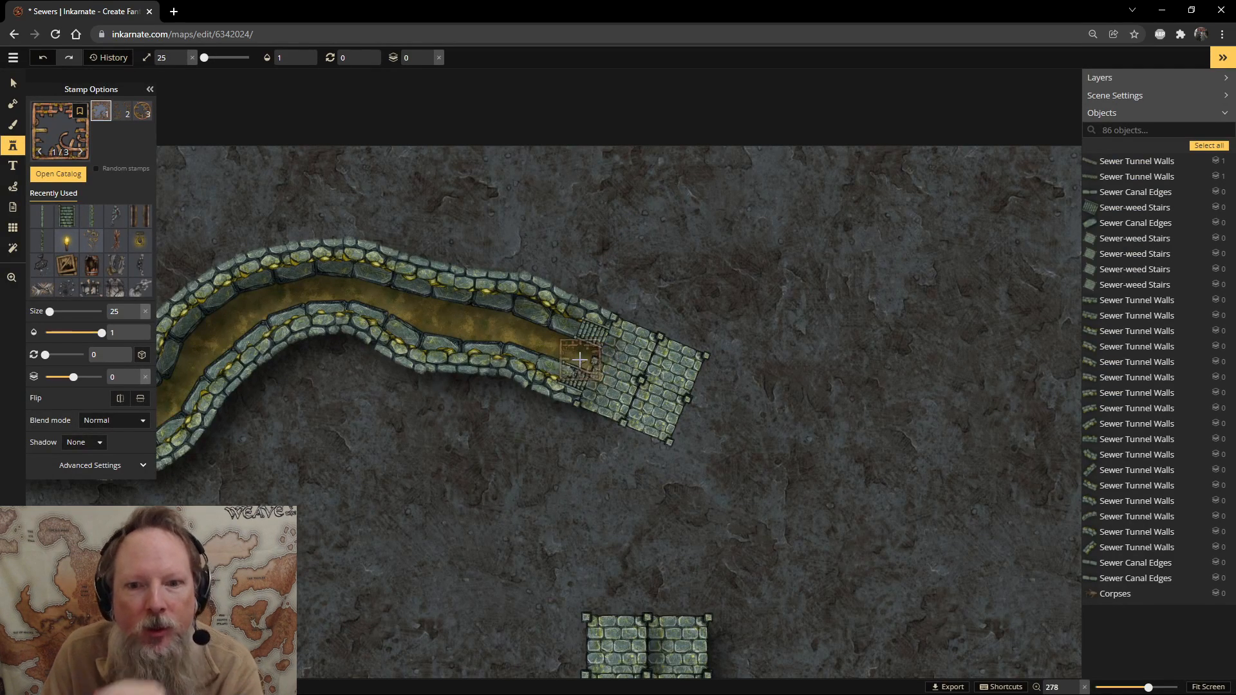
scroll(580, 359, "up", 5)
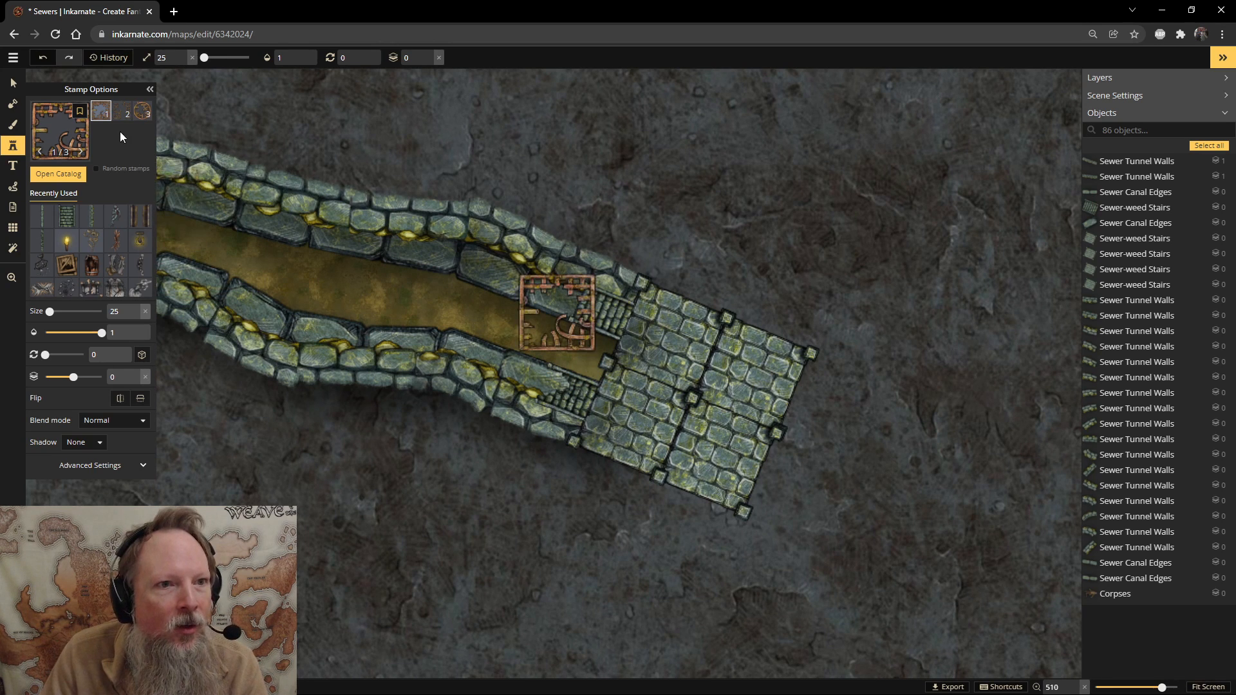
left_click(122, 111)
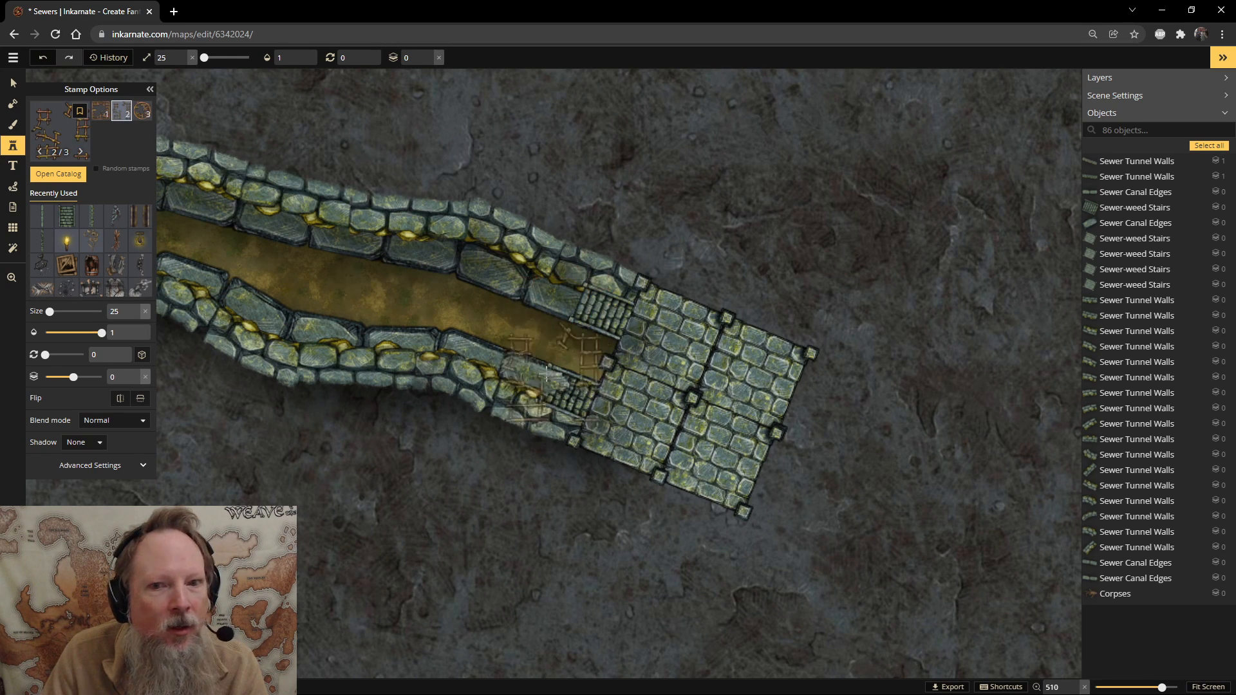
key("Left")
left_click(578, 348)
mouse_move(631, 298)
left_mouse_down()
mouse_move(615, 307)
mouse_move(640, 285)
mouse_move(620, 315)
mouse_move(598, 307)
mouse_move(623, 311)
left_mouse_up()
left_click_drag(591, 368, 599, 371)
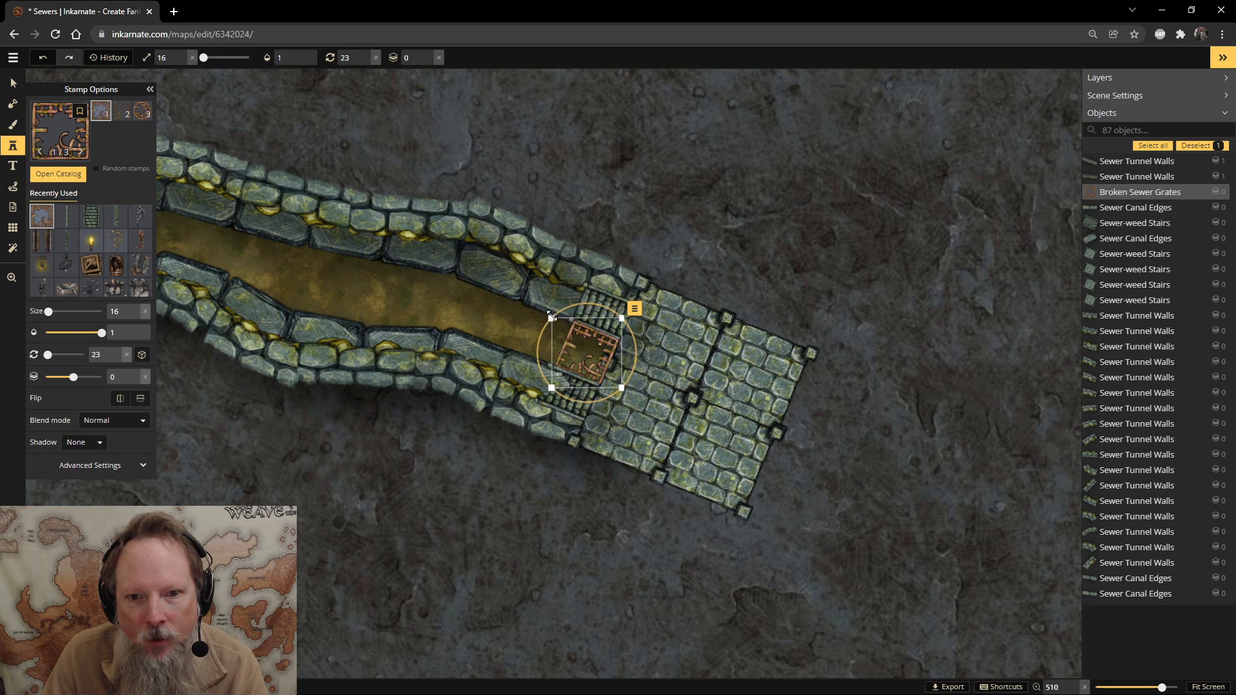
left_click_drag(549, 317, 549, 316)
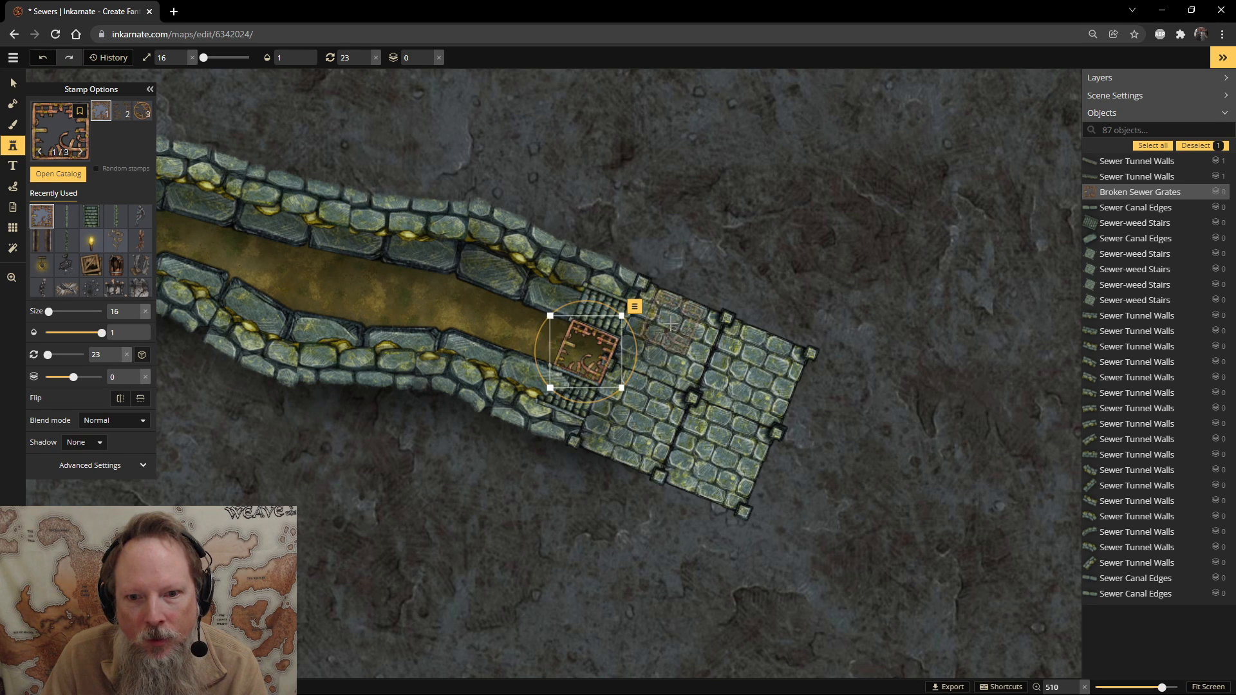
Fine-tune the broken grate to size 16 and rotation 21, nudge it into place and put it on layer 0.
left_click(7, 86)
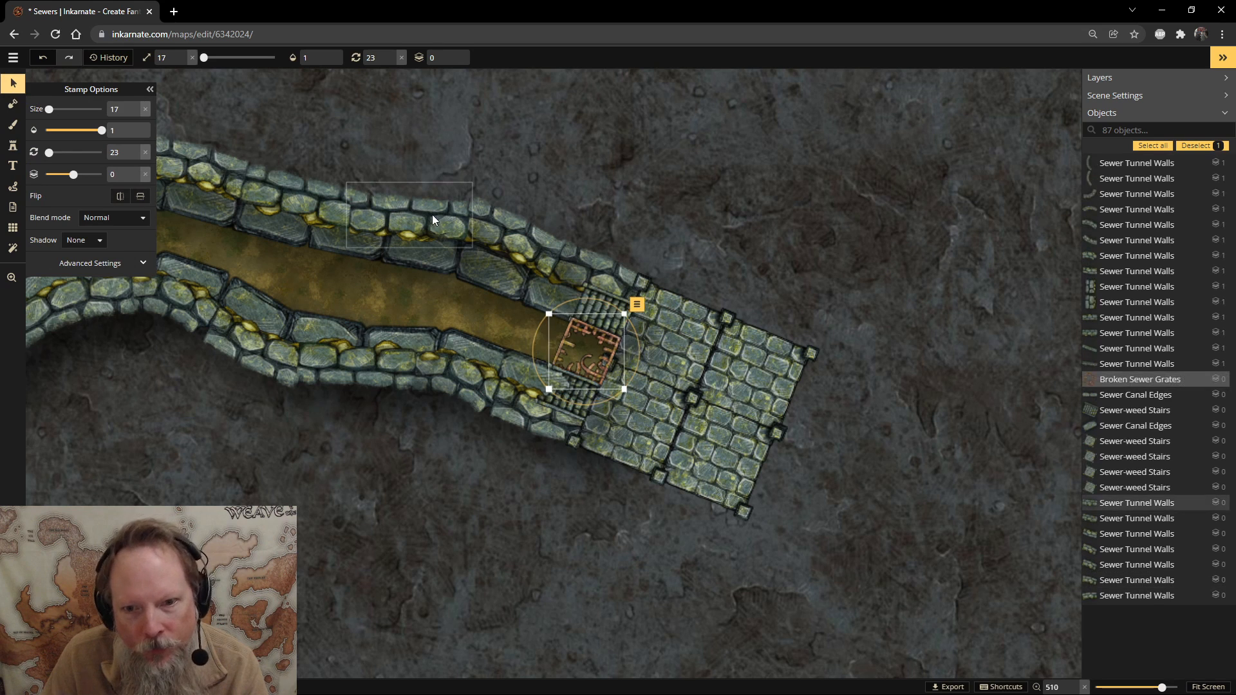
left_click(391, 54)
left_click(453, 54)
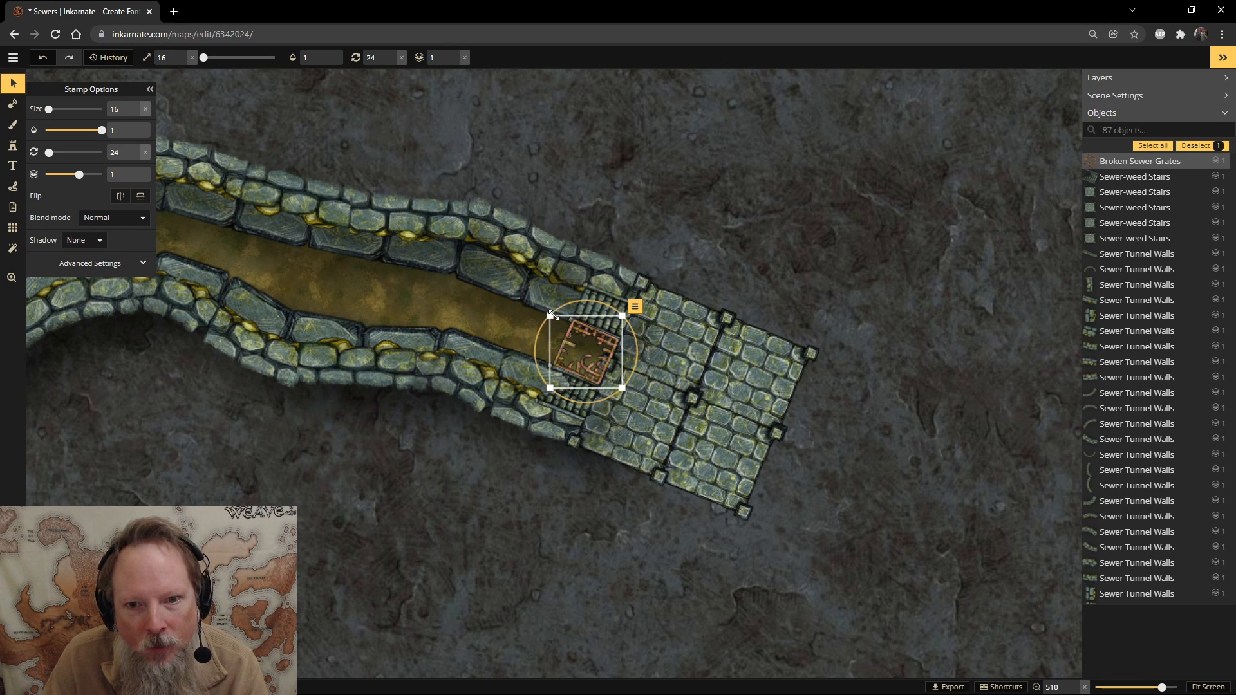
left_click_drag(563, 309, 561, 311)
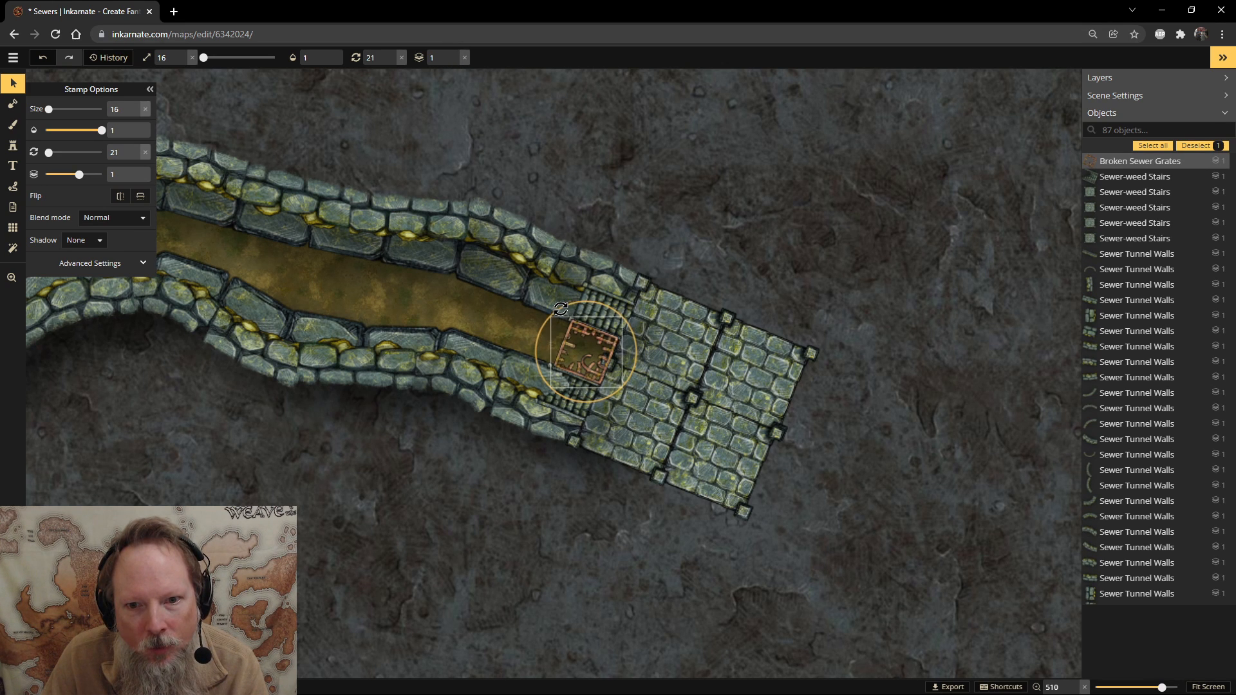
key("Left")
key("Right")
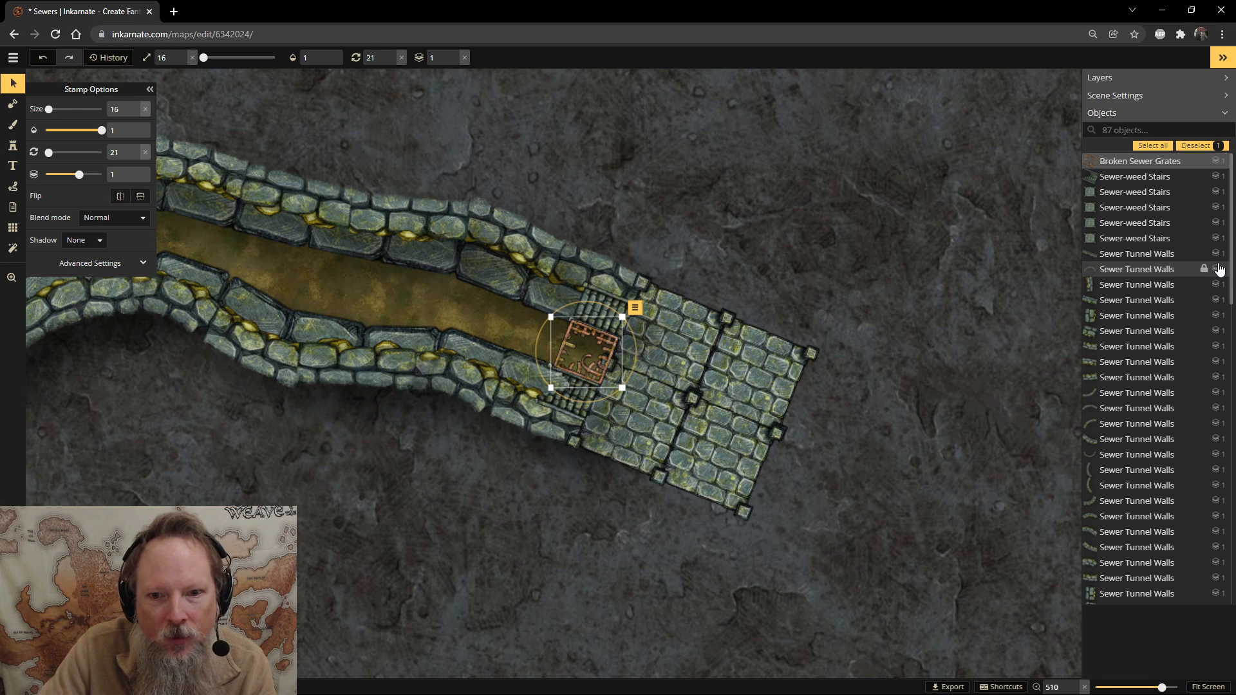
left_click(455, 63)
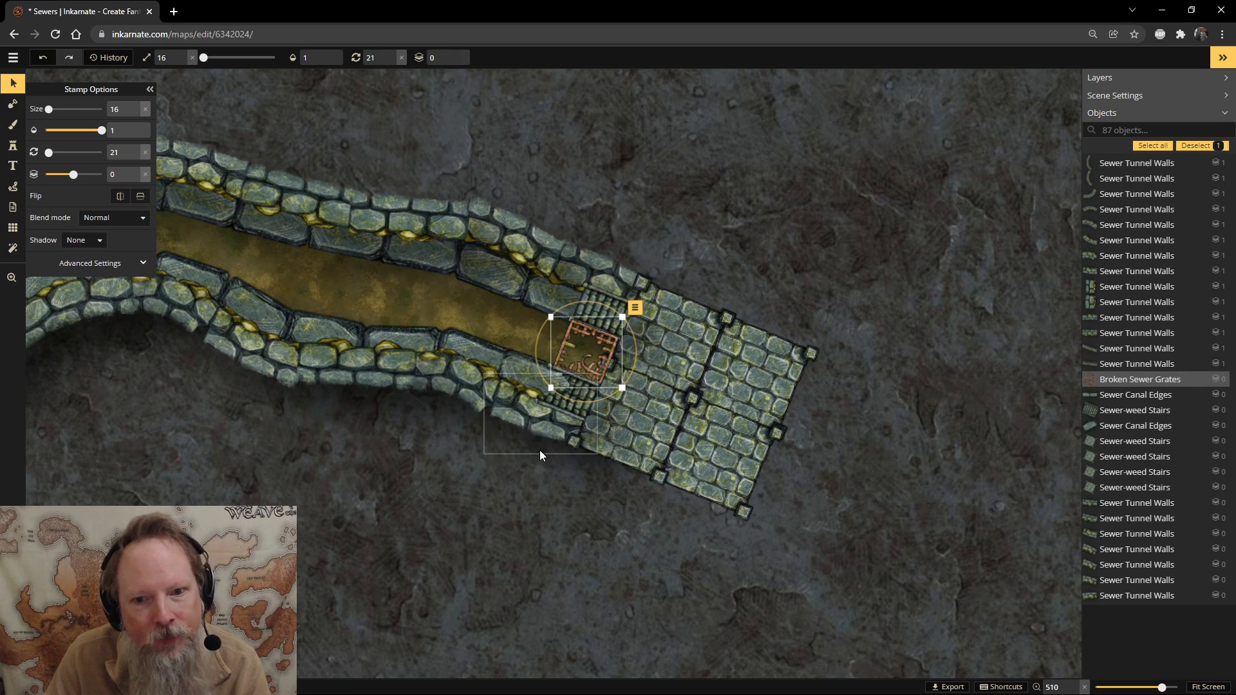
Put the small sewer-weed stairs on both sides of the grate on layer 1 and nudge the grate slightly down.
left_click(852, 208)
left_click(611, 314)
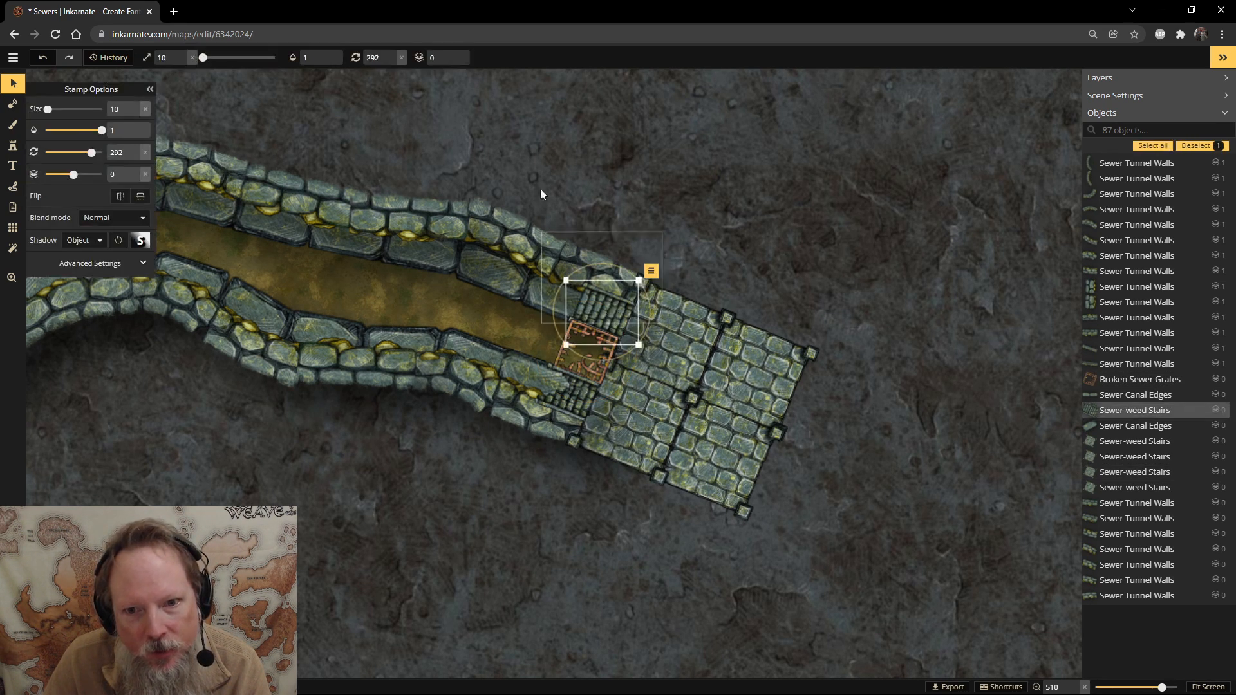
left_click(454, 56)
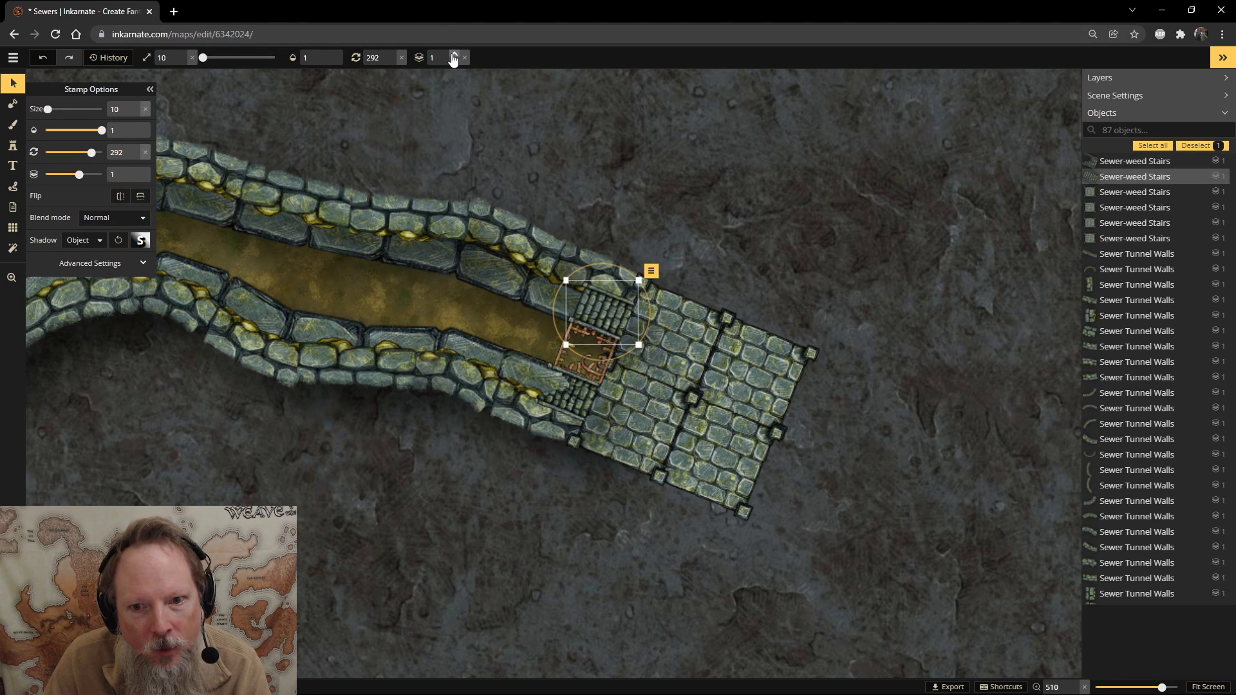
left_click(569, 396)
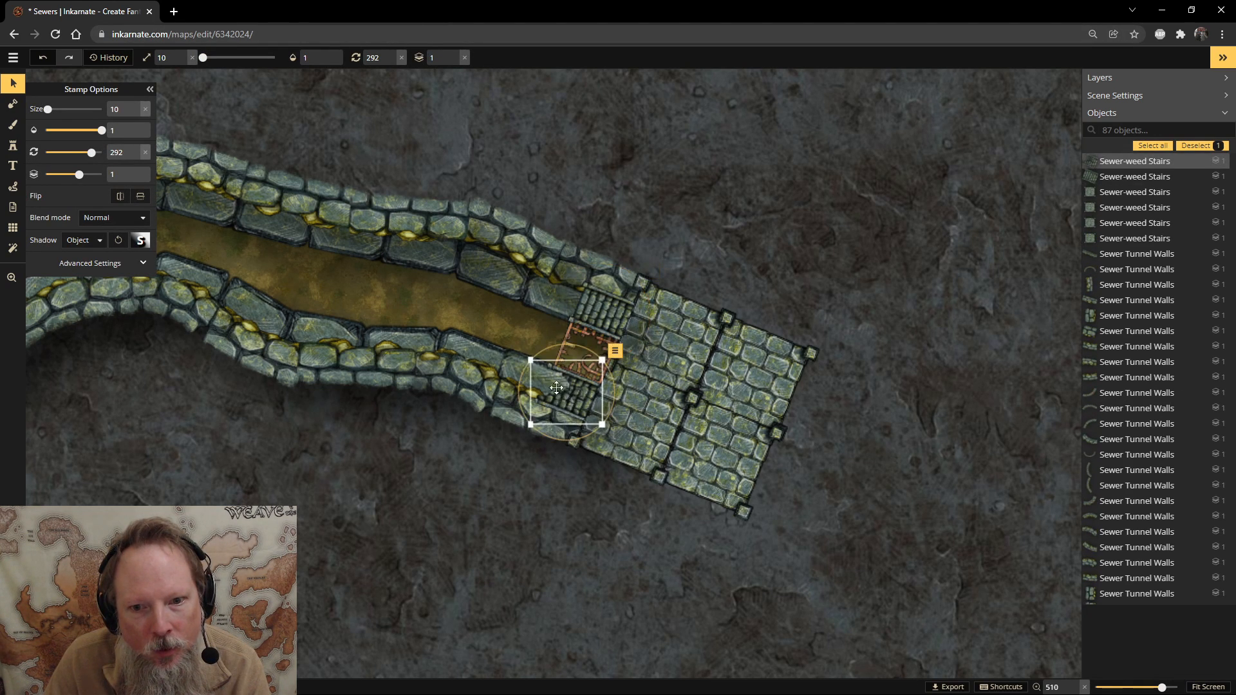
left_click(456, 60)
left_click(734, 237)
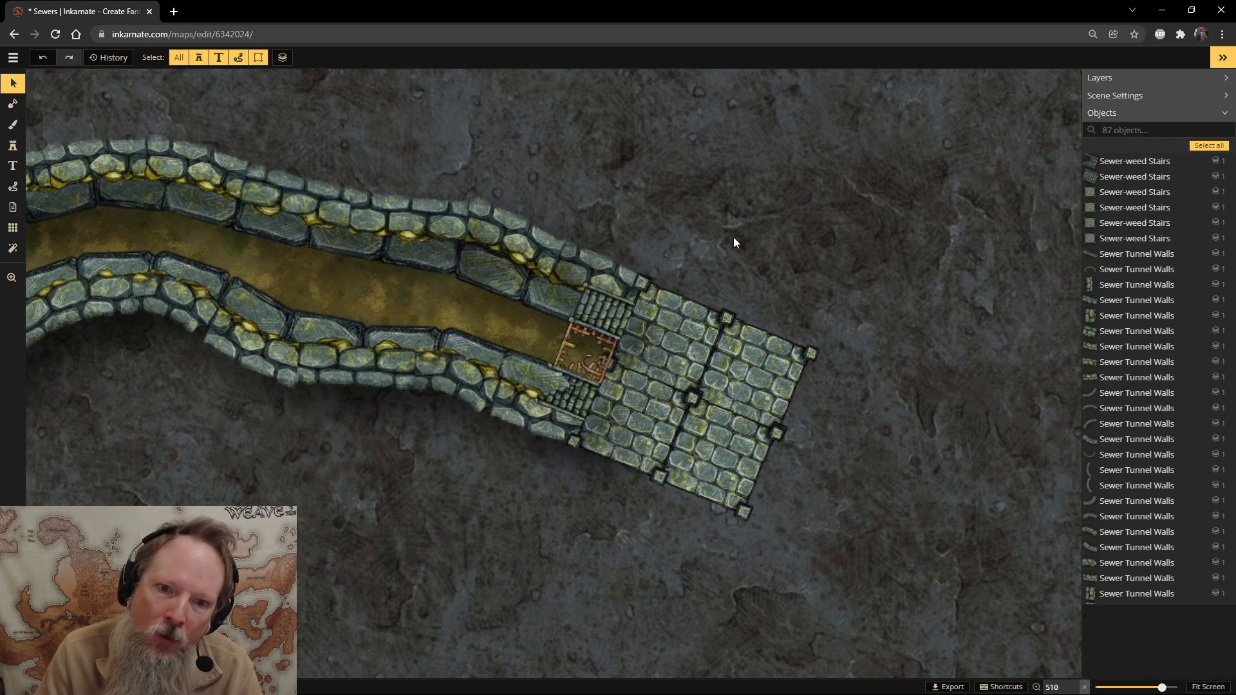
left_click(600, 341)
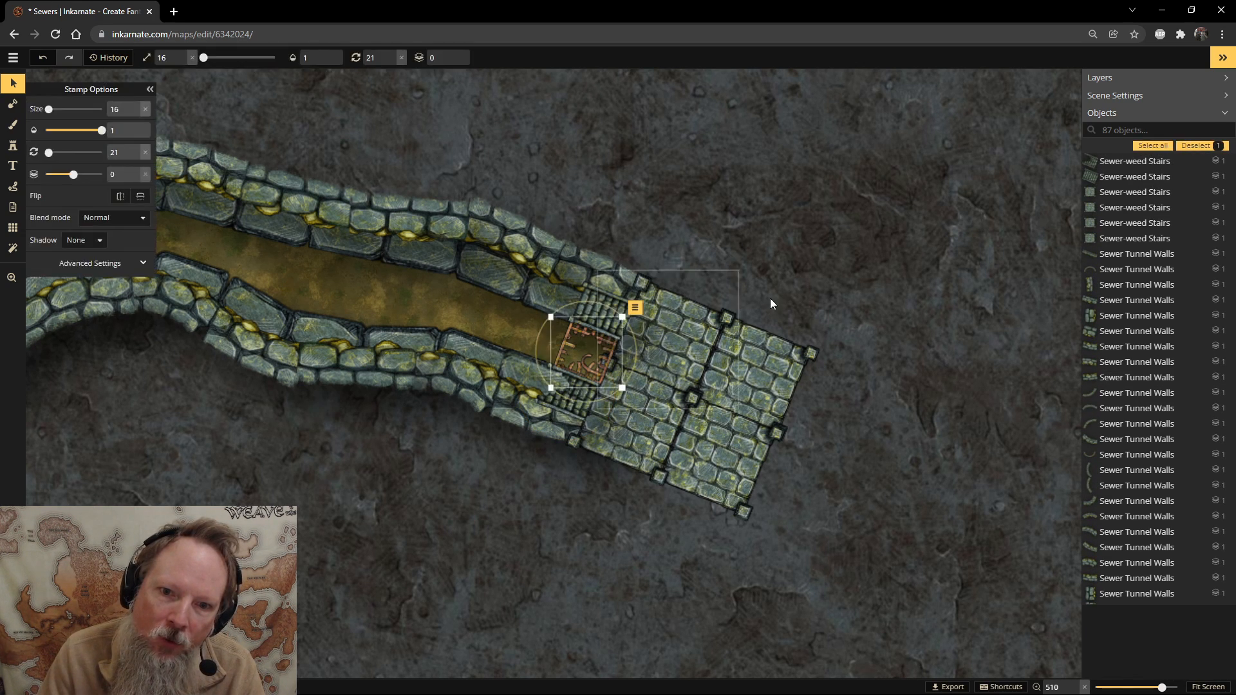
key("Down")
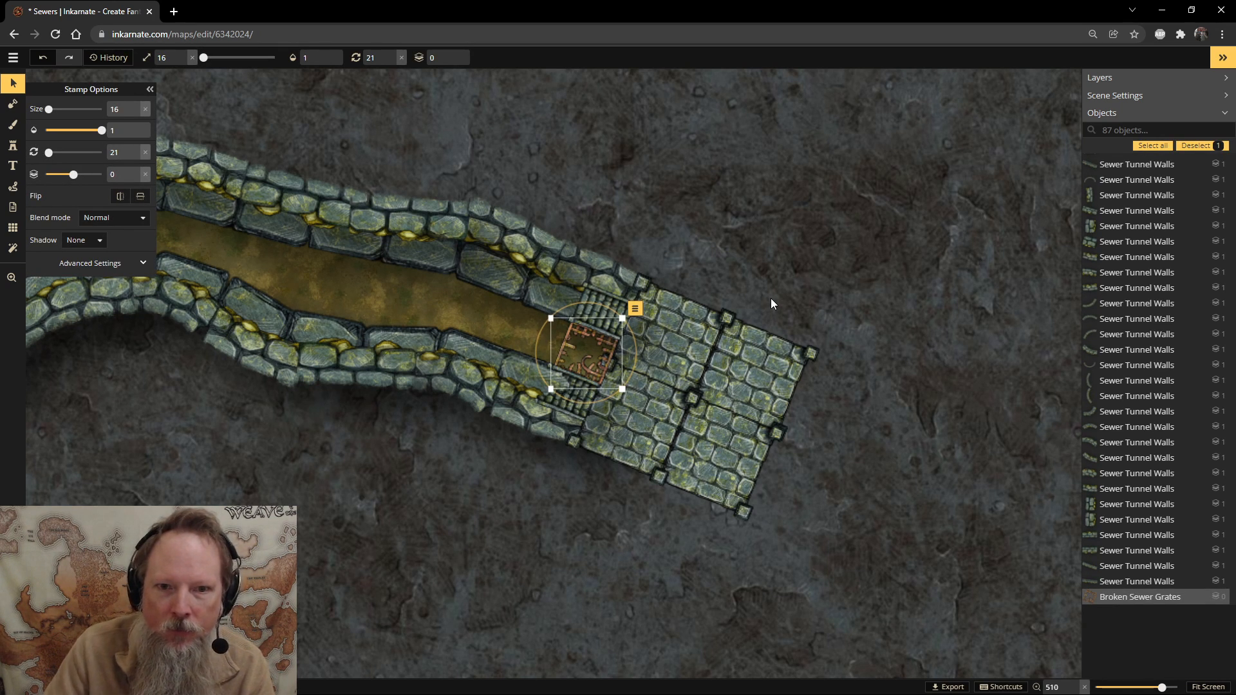
Raise the four large sewer-weed stairs forming the landing at the canal's end to layer 1.
left_click(672, 347)
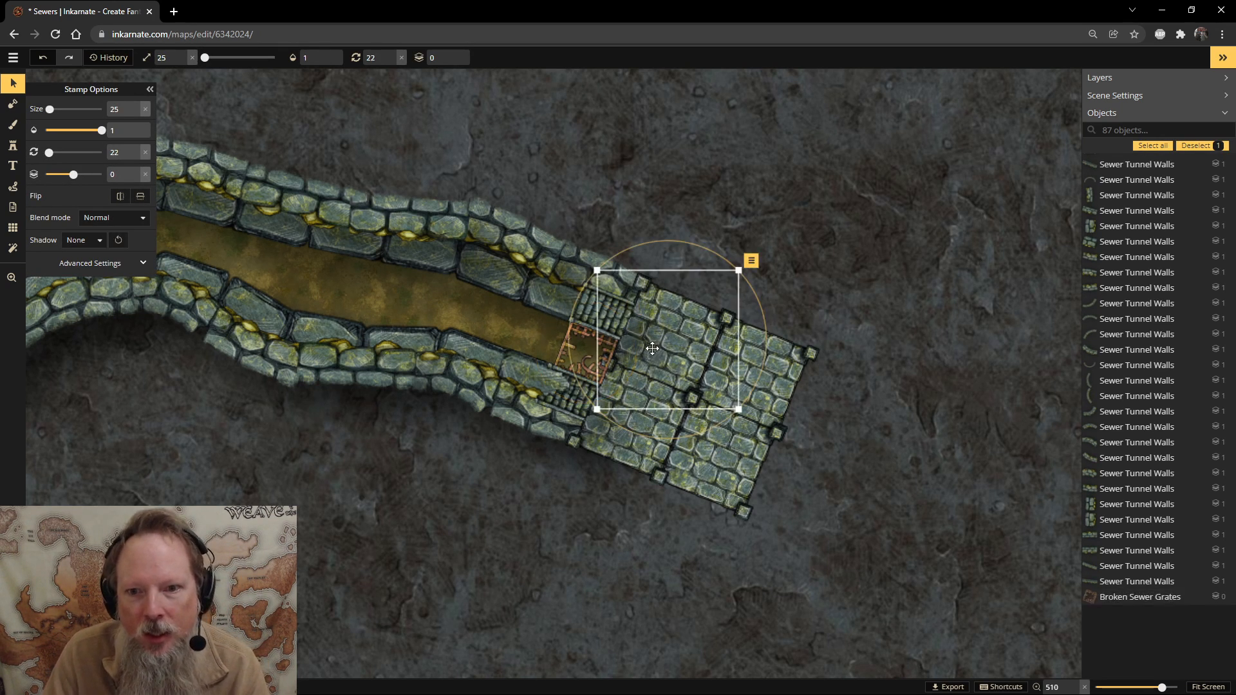
left_click(634, 445, "shift")
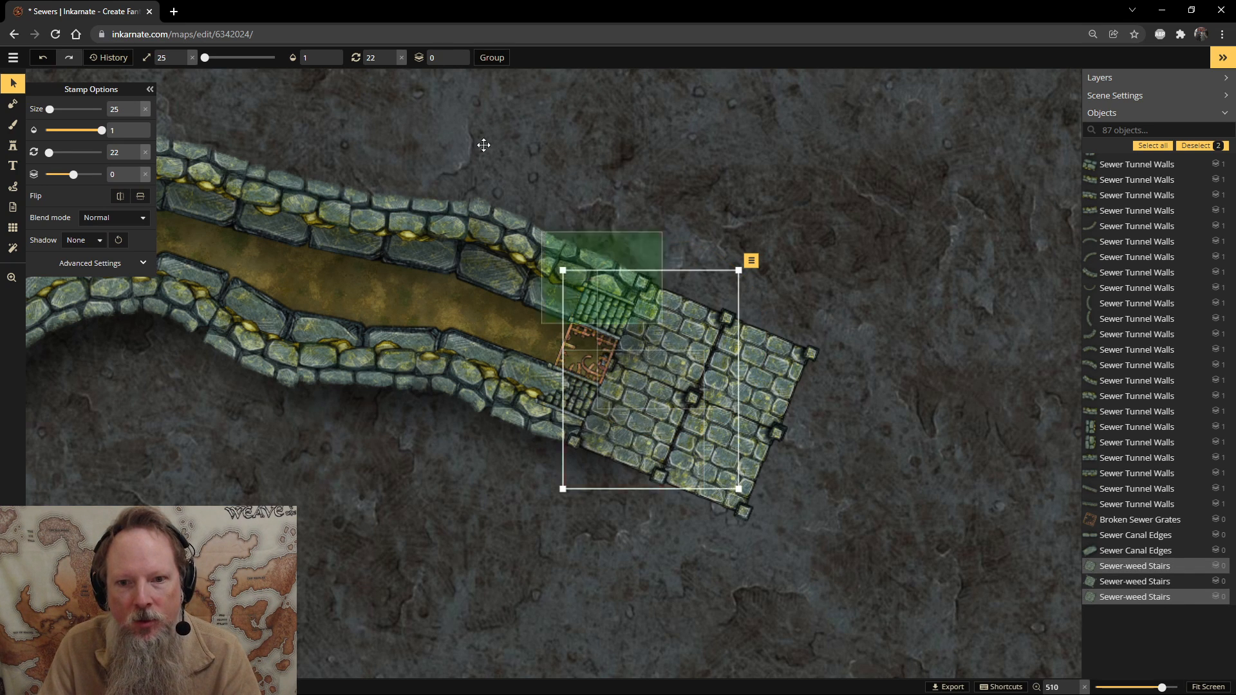
left_click(455, 55)
left_click(455, 61)
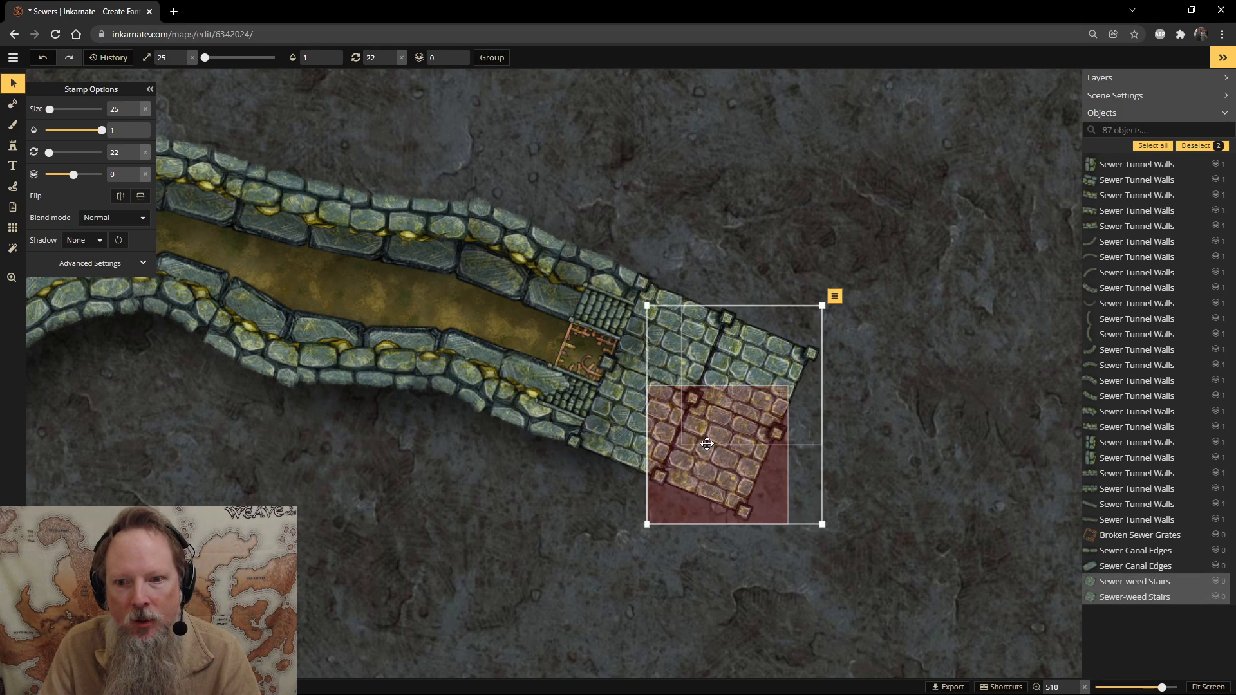
left_click(455, 55)
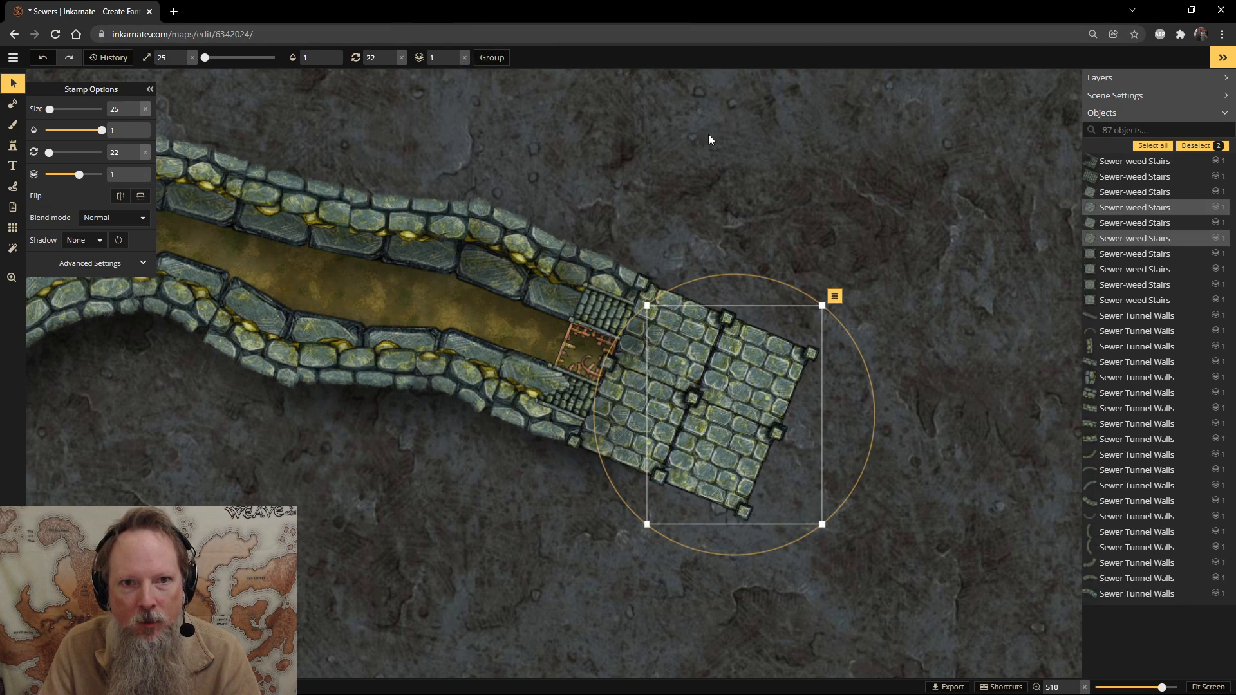
left_click(853, 186)
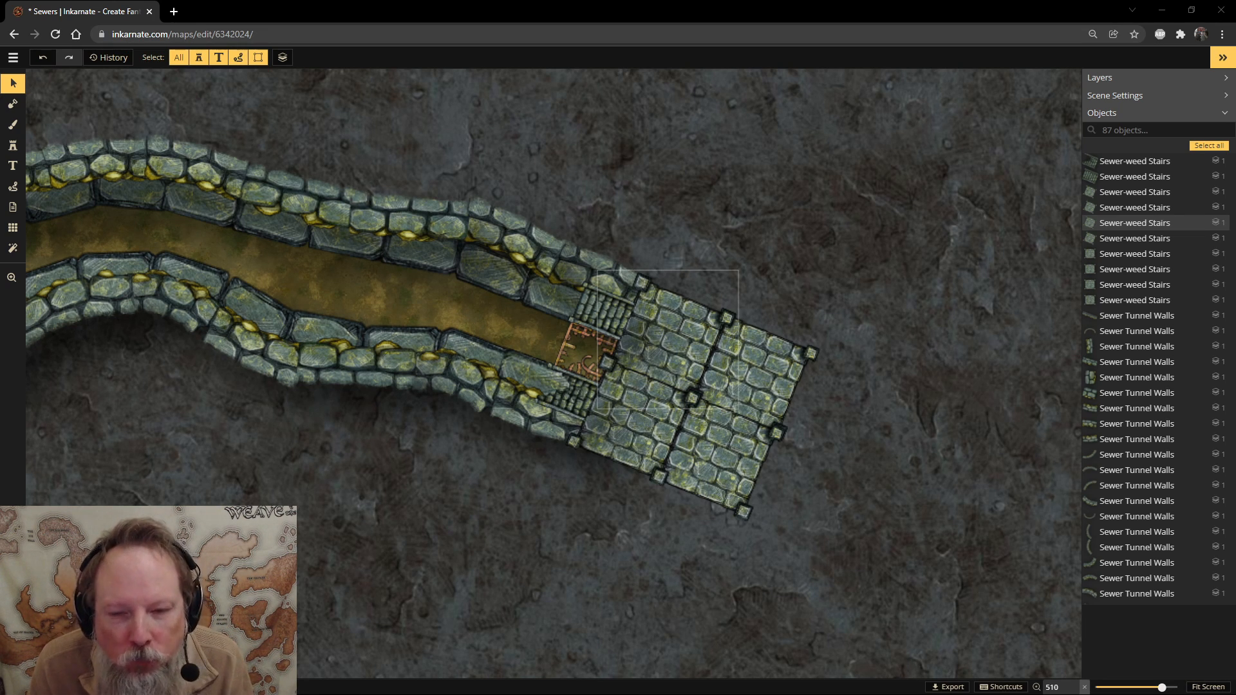
Paste a copy of the wall, canal edge and small stair pieces, turn it around and place it beyond the landing.
scroll(801, 485, "down", 5)
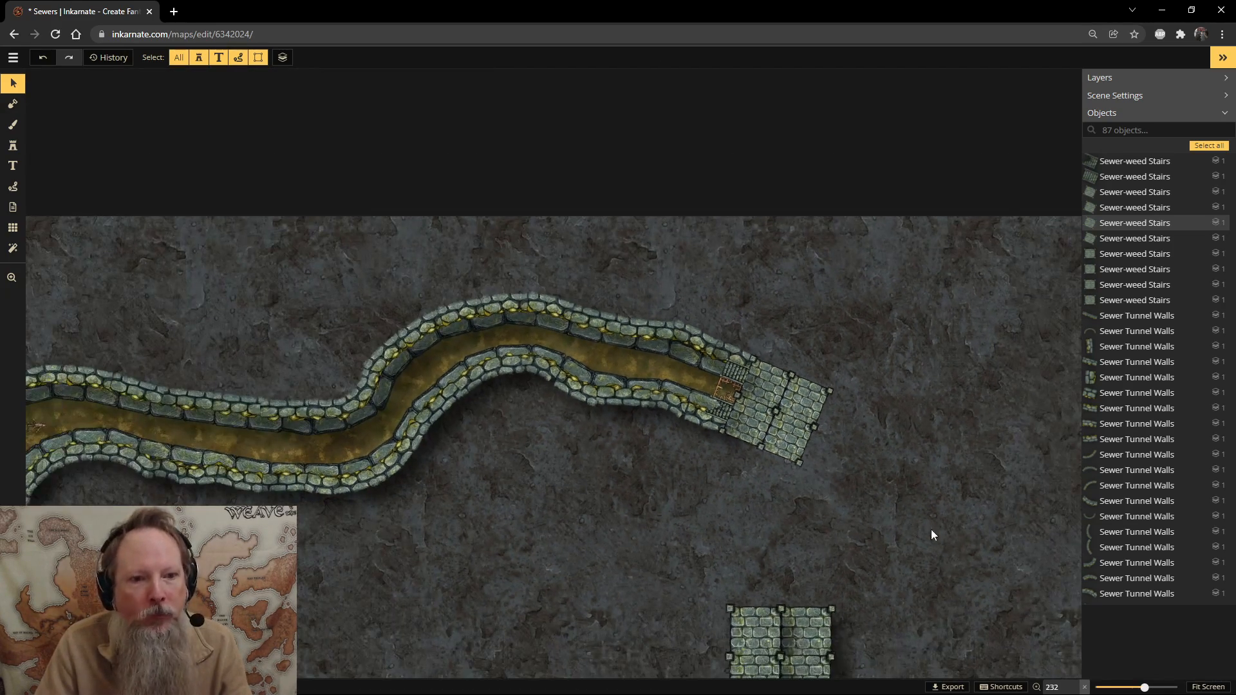
left_click_drag(931, 529, 659, 347)
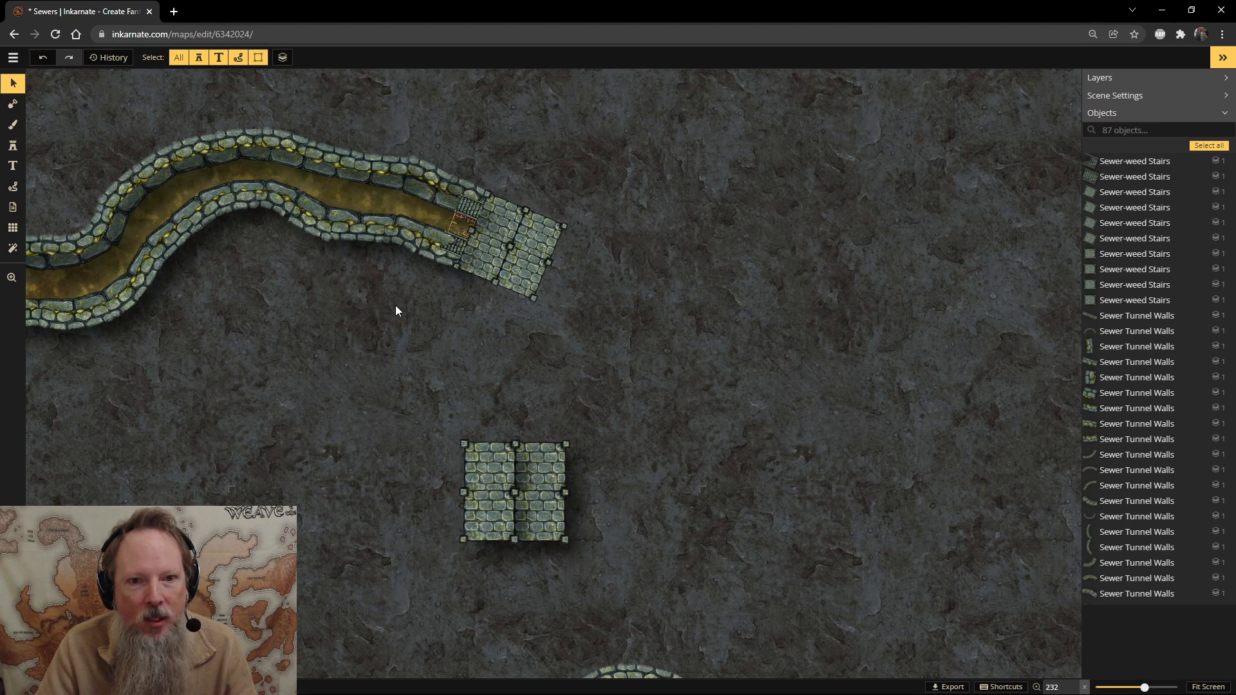
scroll(395, 305, "up", 4)
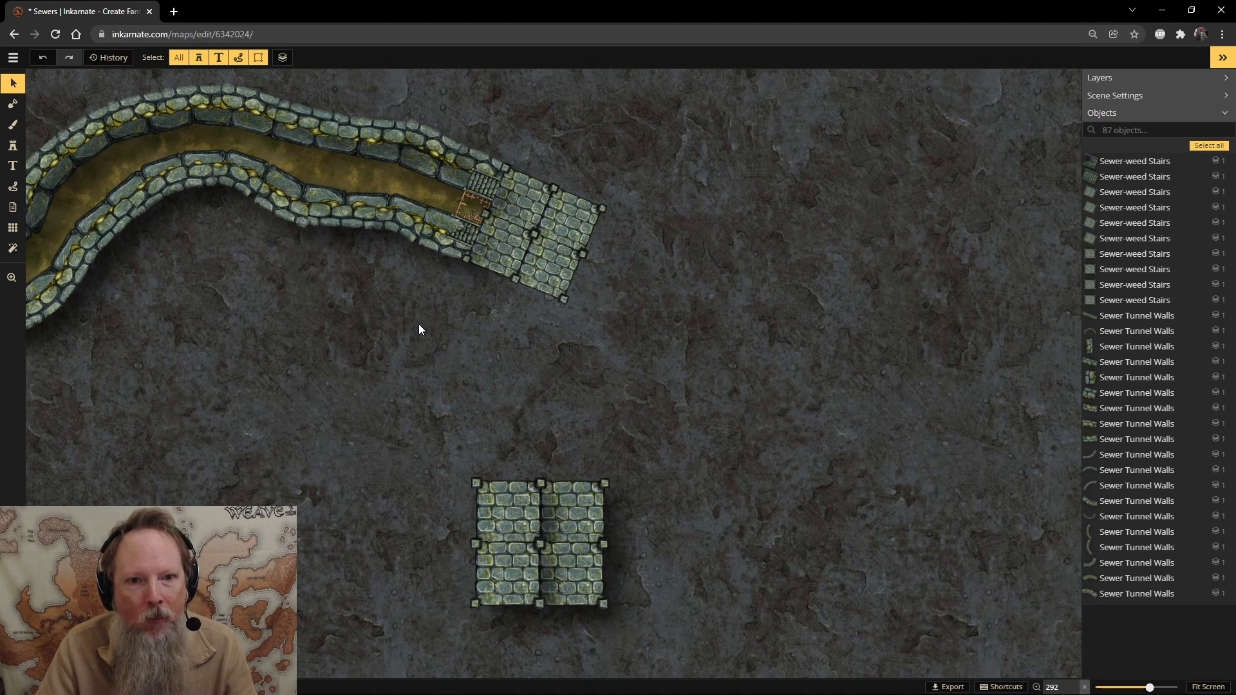
left_click_drag(443, 266, 364, 133)
key("ctrl+v")
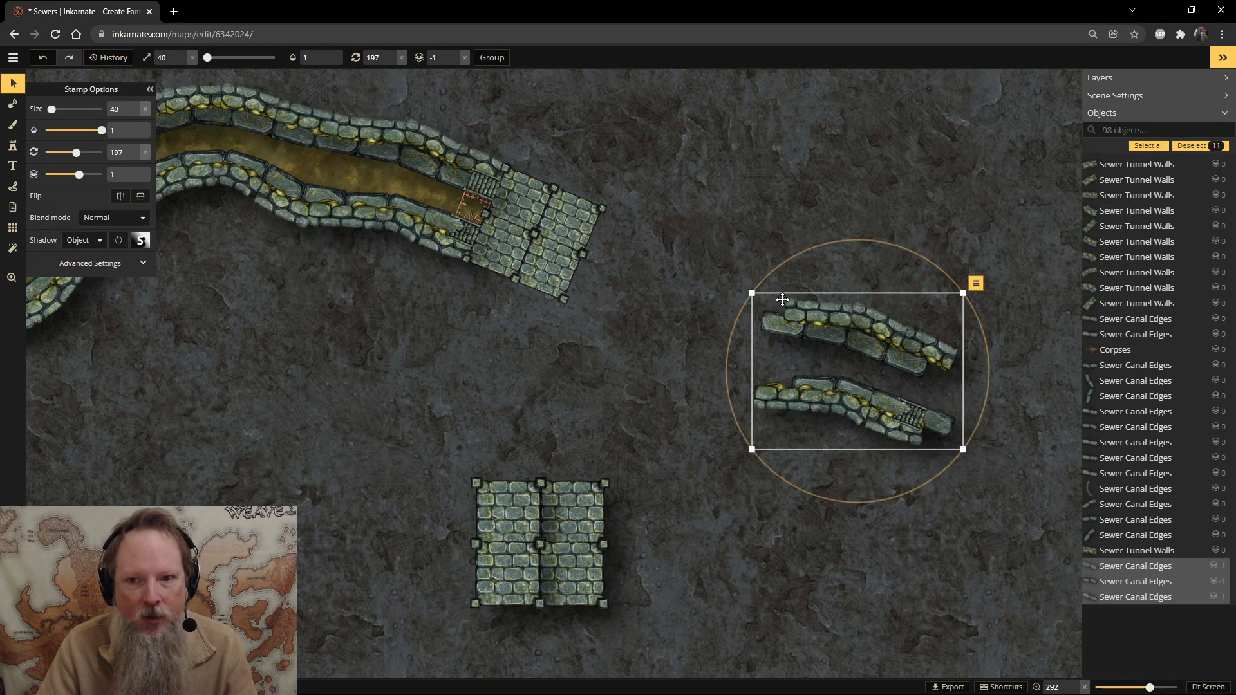
left_click_drag(833, 241, 873, 440)
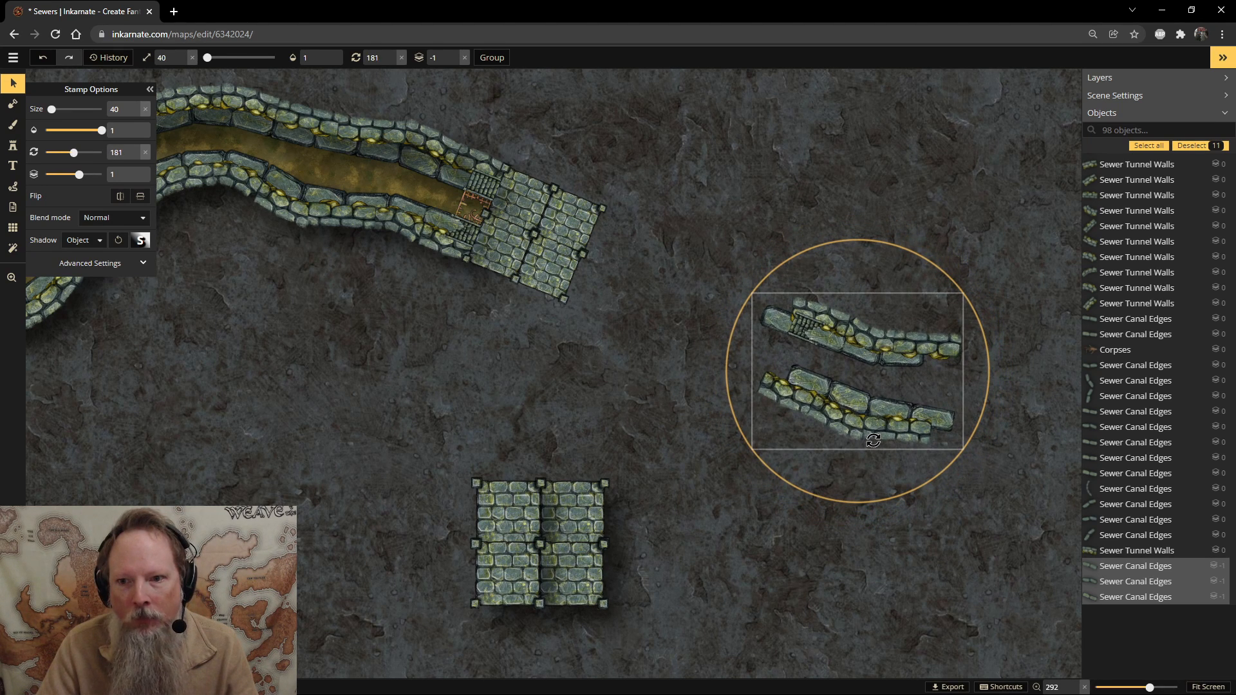
left_click_drag(902, 380, 712, 292)
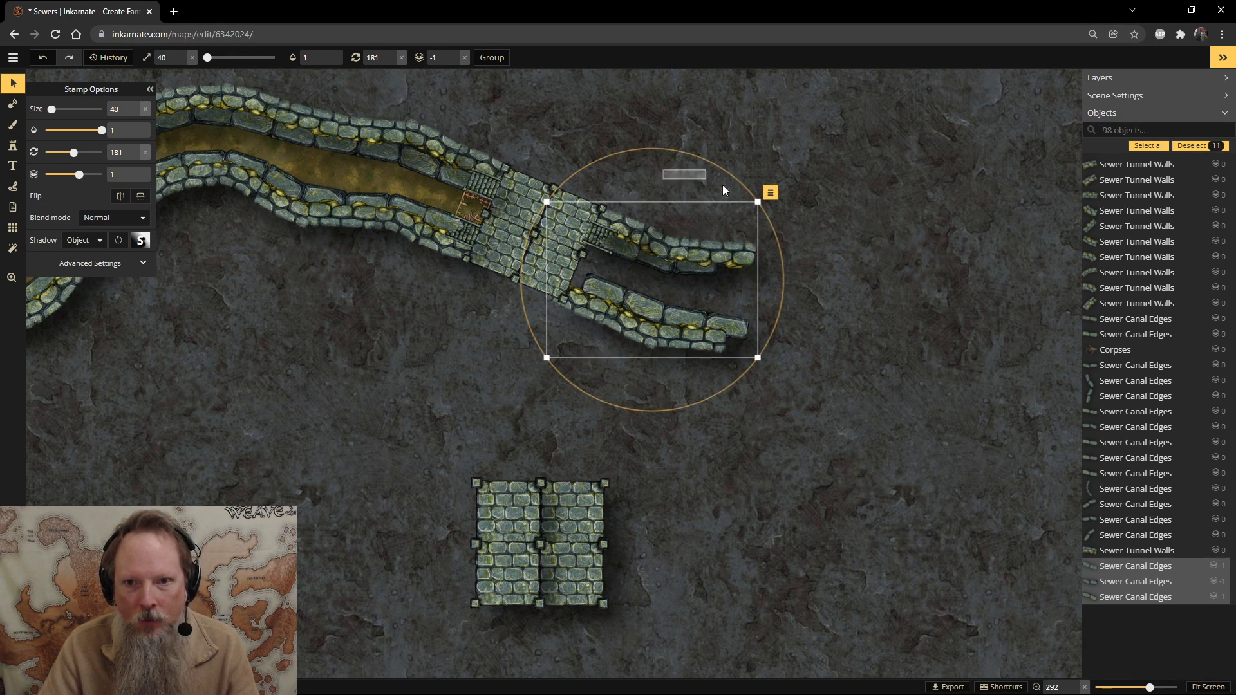
Undo the pasted canal section and the last layer change of the landing stairs.
left_click(741, 193)
key("ctrl+z")
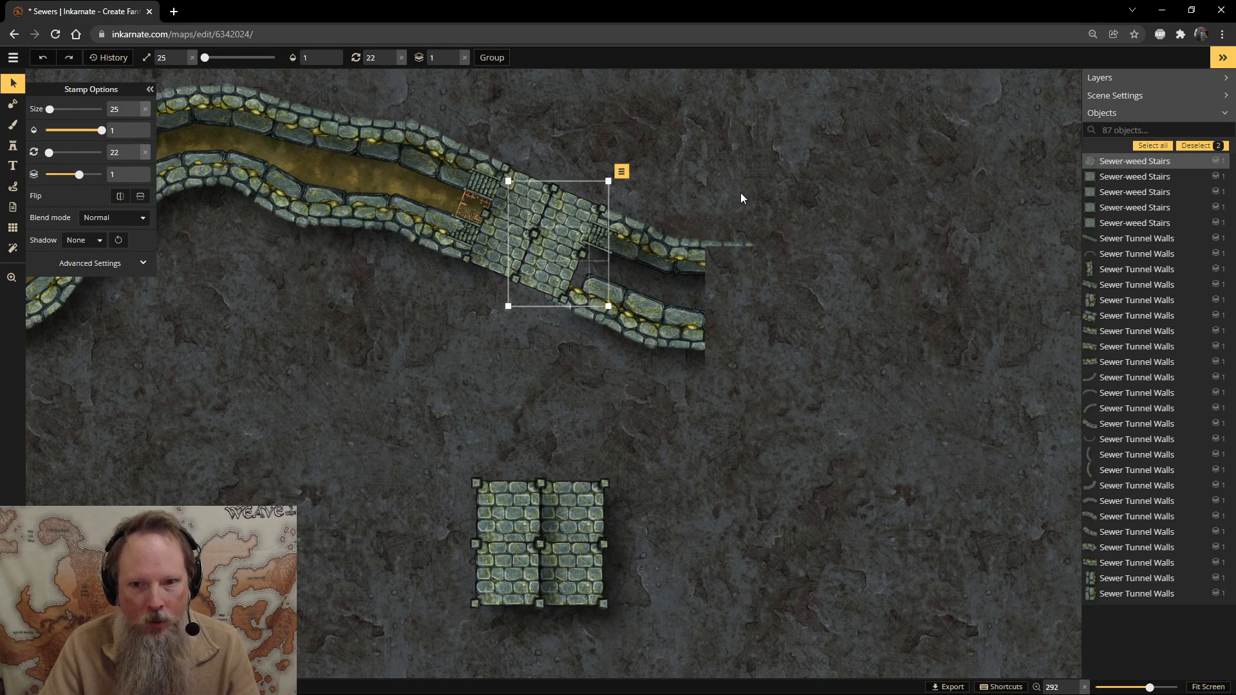
key("ctrl+z")
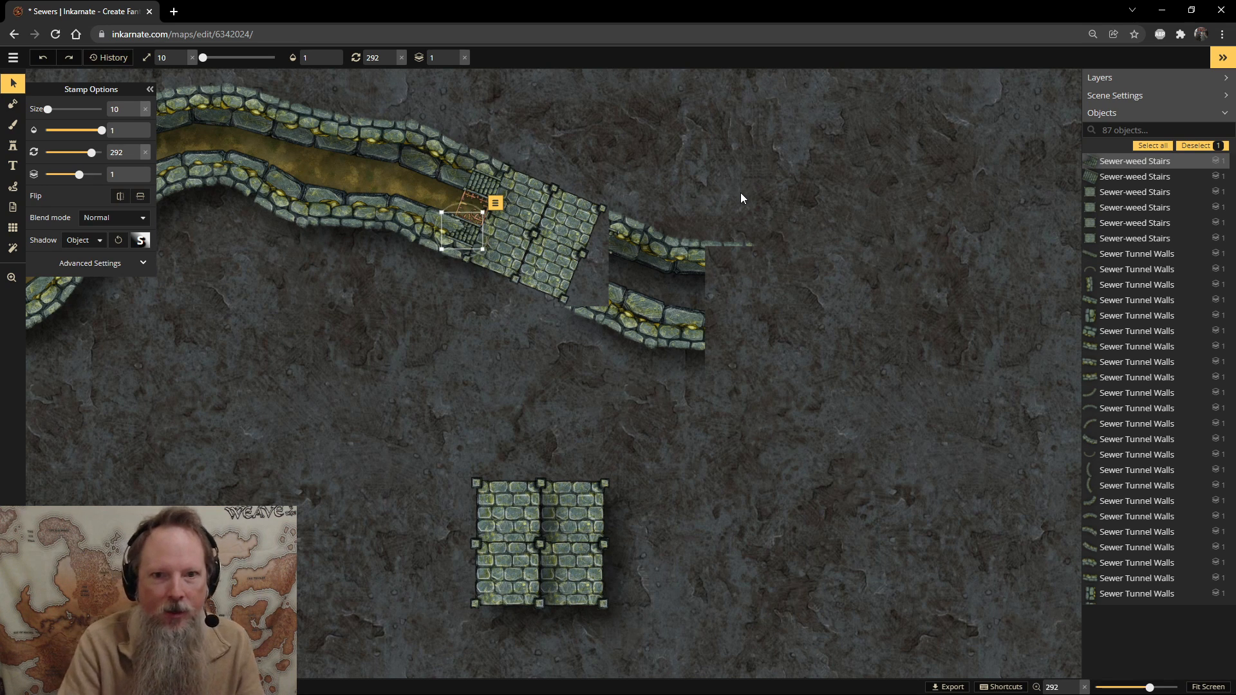
Reload the map page to clear the leftover wall fragments beyond the landing.
left_click_drag(708, 407, 629, 228)
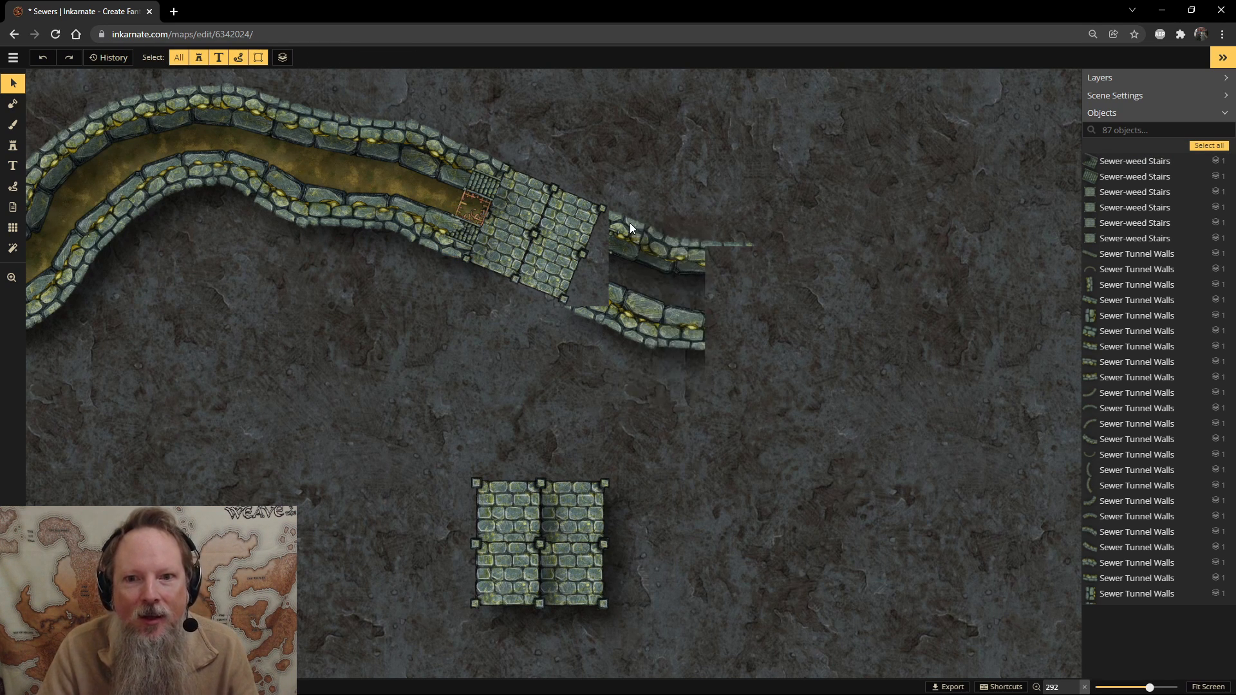
scroll(661, 314, "up", 3)
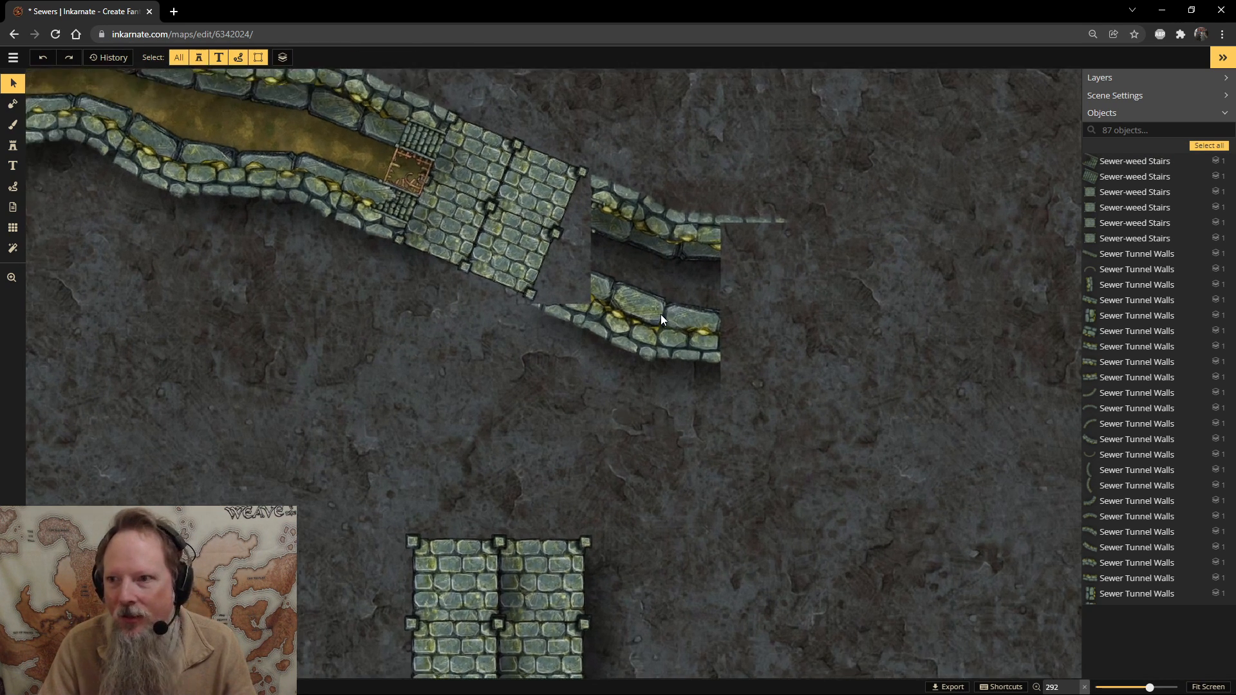
scroll(633, 315, "down", 3)
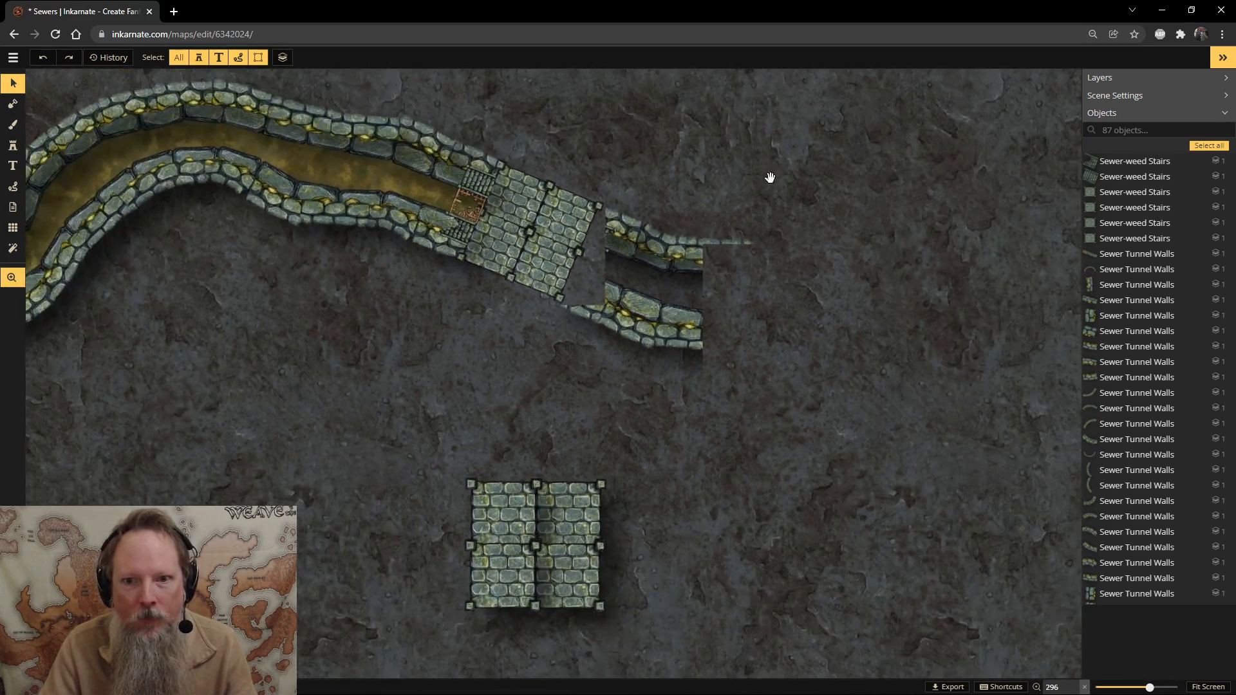
mouse_move(770, 177)
left_mouse_down()
mouse_move(874, 672)
mouse_move(863, 257)
mouse_move(775, 176)
left_mouse_up()
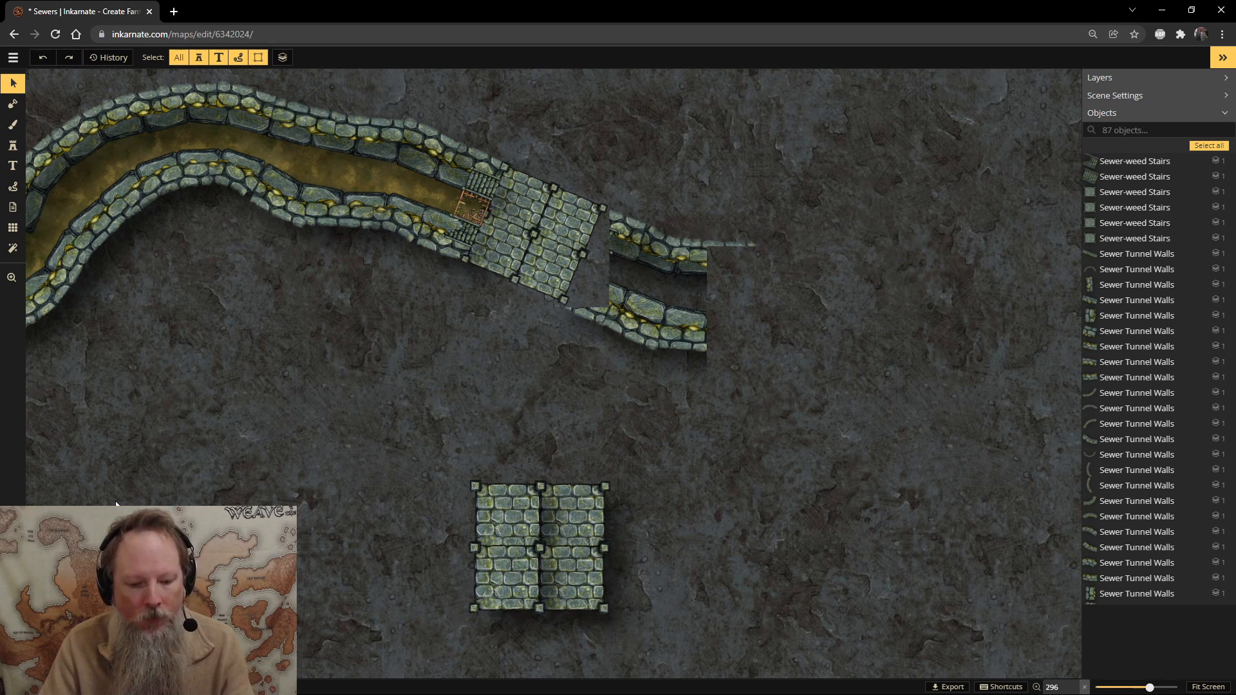
key("F5")
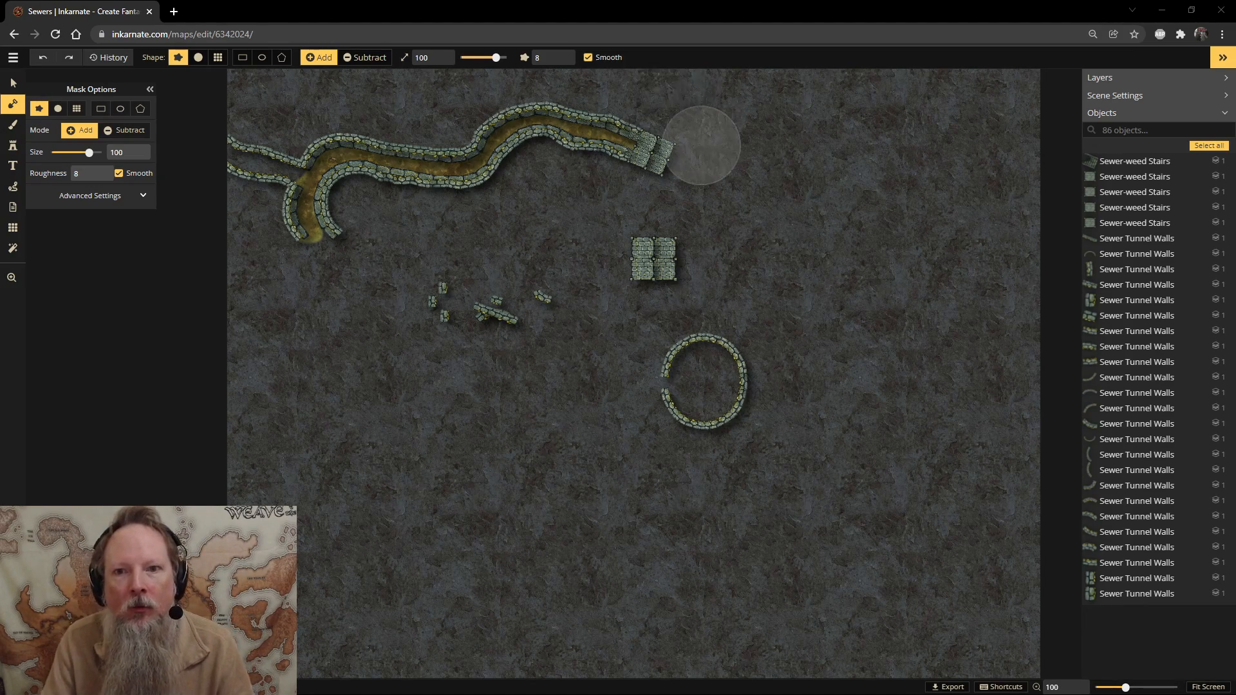
scroll(629, 135, "up", 4)
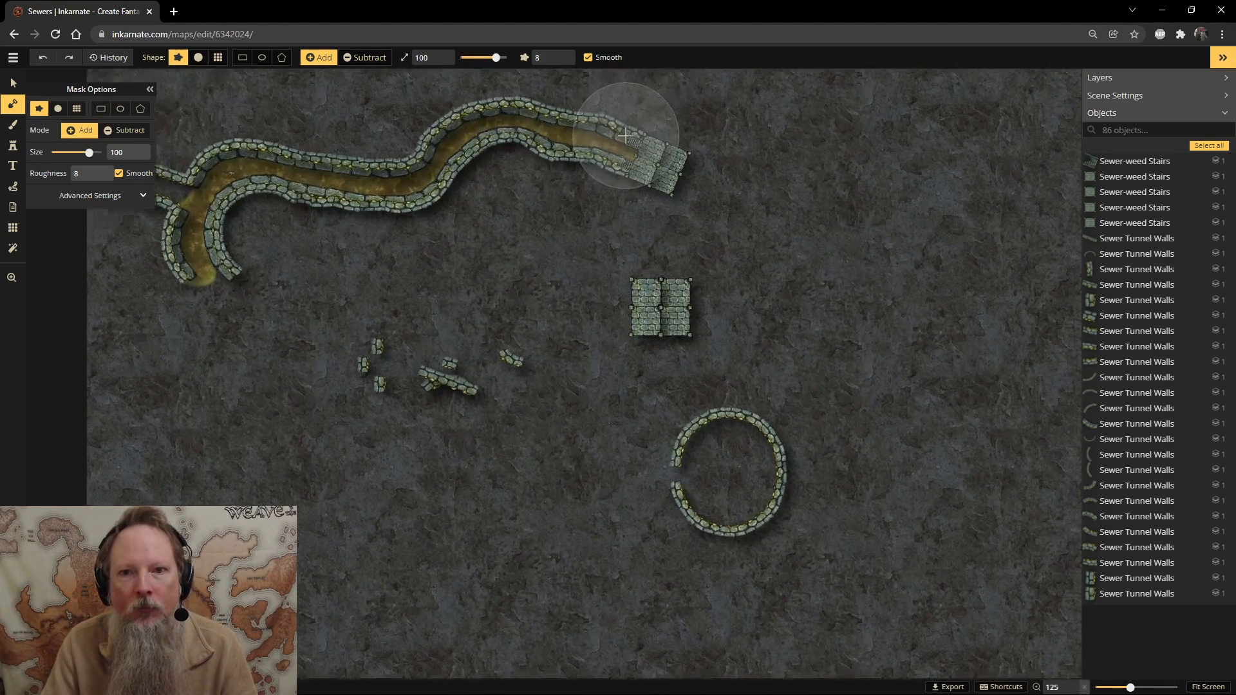
Copy the wall, canal edge and small stair pieces at the canal's end and paste them beyond the stair landing.
scroll(630, 188, "up", 8)
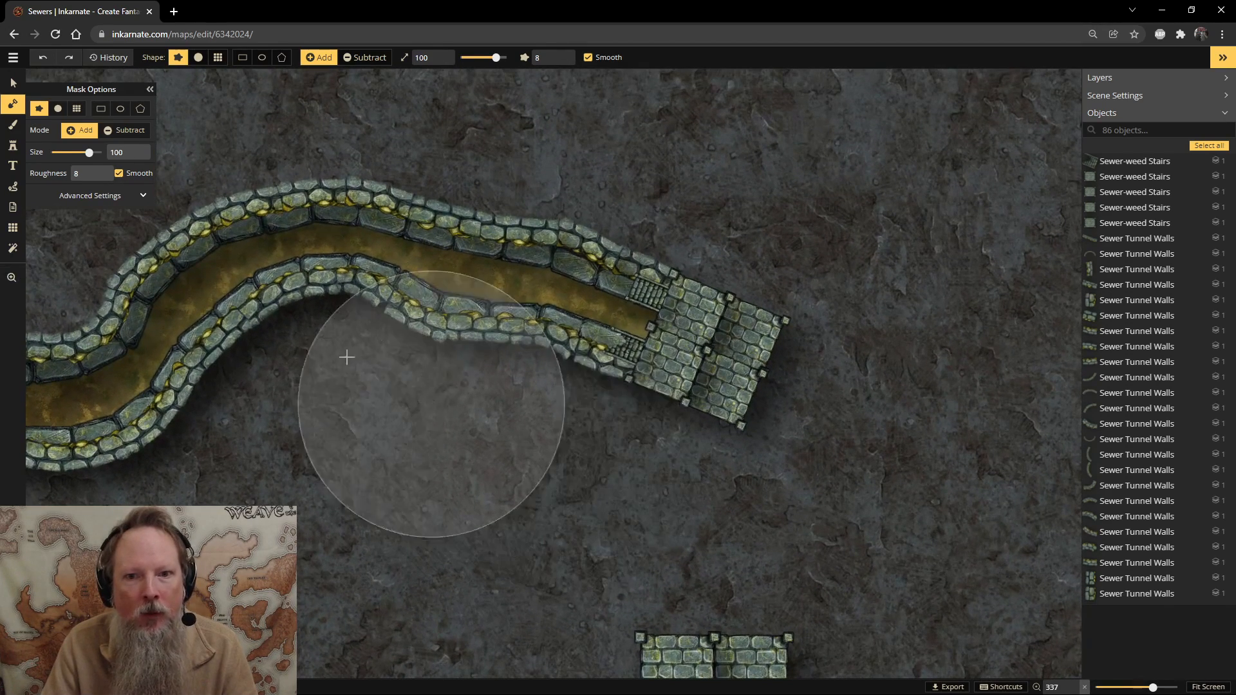
left_click(12, 83)
left_click_drag(562, 188, 737, 458)
left_click(753, 334, "shift")
left_click(728, 380, "shift")
left_click(676, 380, "shift")
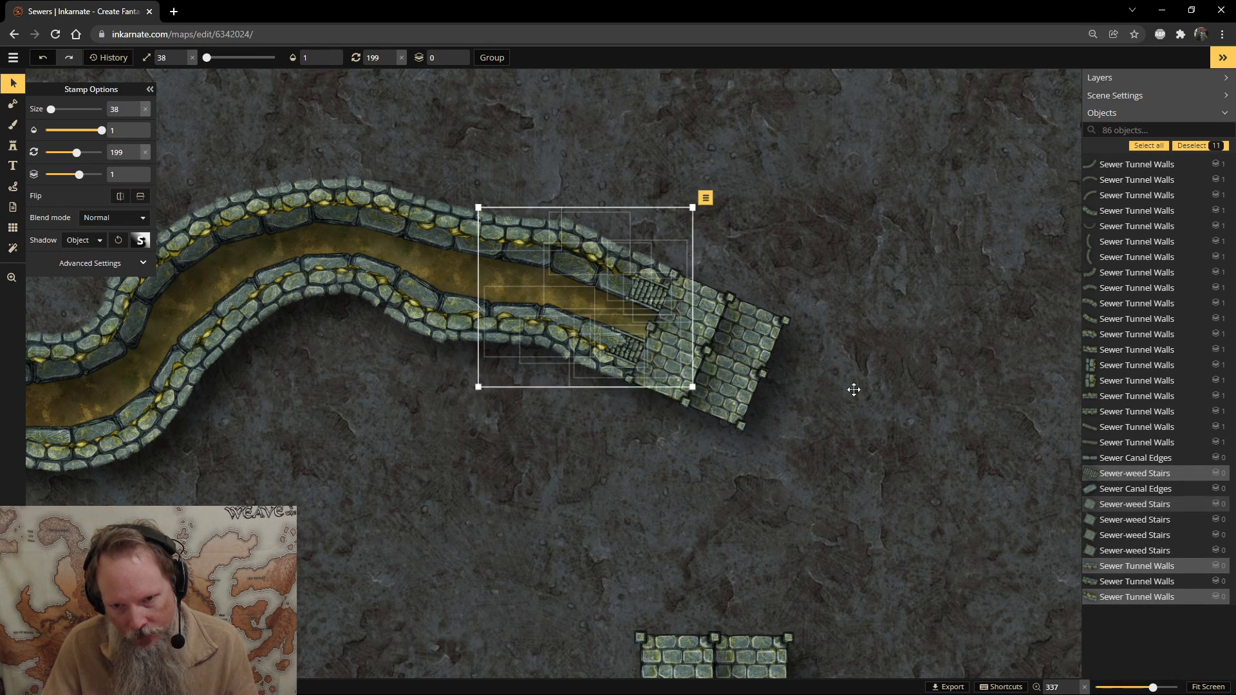
key("ctrl+c")
key("ctrl+v")
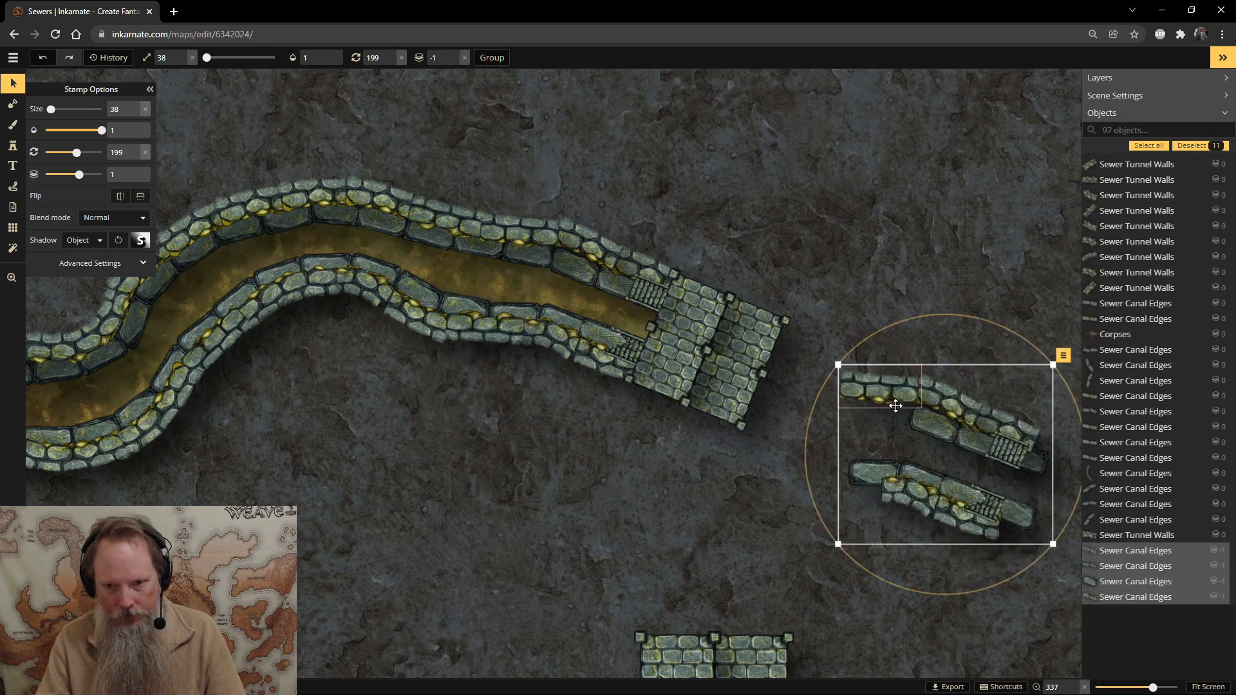
Turn the pasted canal pieces around to a rotation of 180 and move them against the landing's far side.
left_click_drag(916, 313, 1035, 372)
scroll(1004, 406, "down", 2)
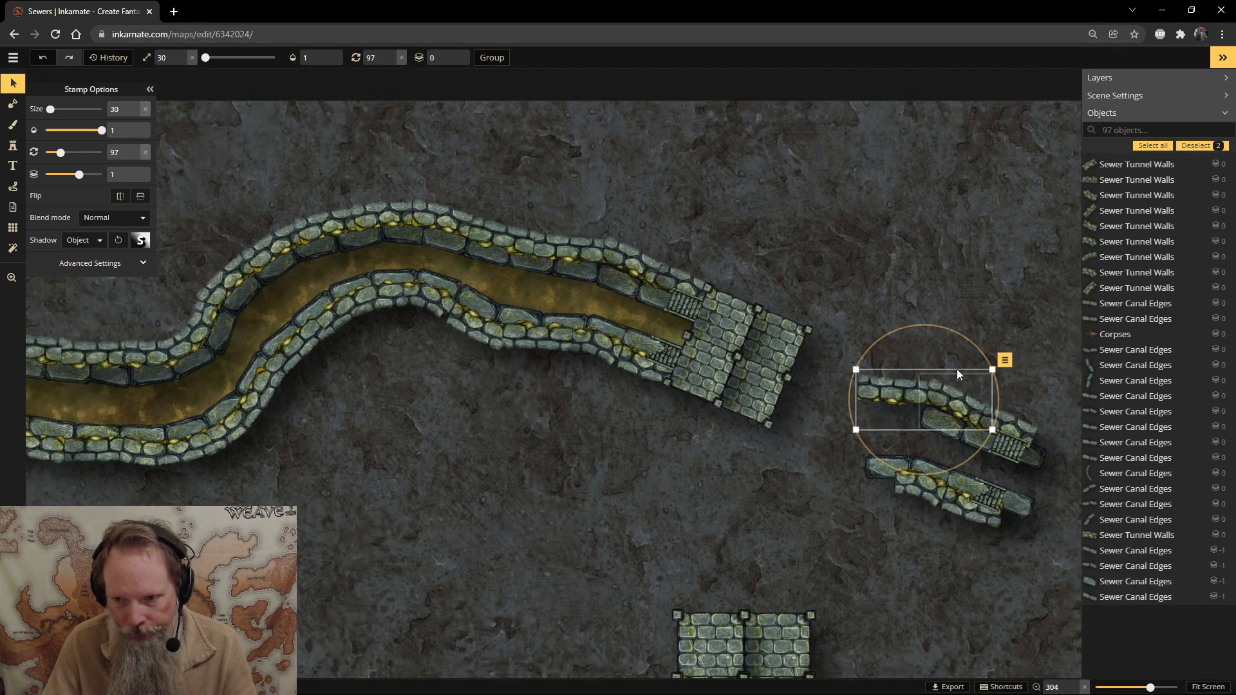
key("ctrl+z")
left_click_drag(864, 330, 1044, 567)
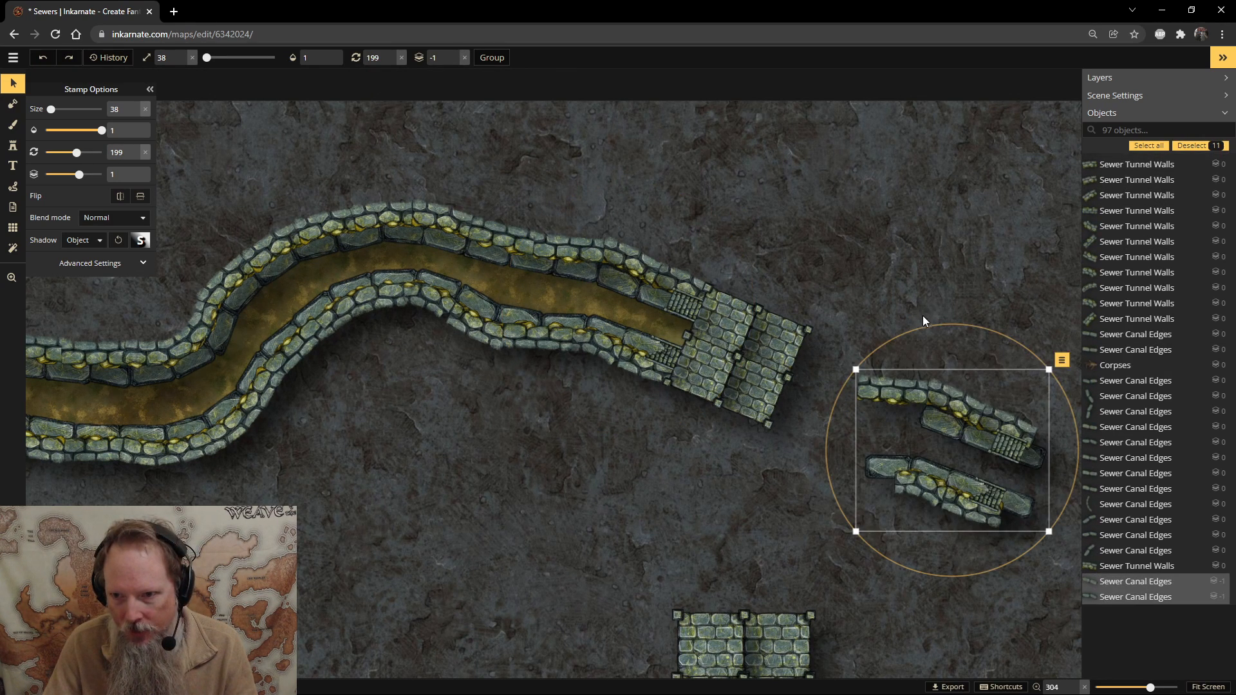
left_click_drag(922, 315, 982, 551)
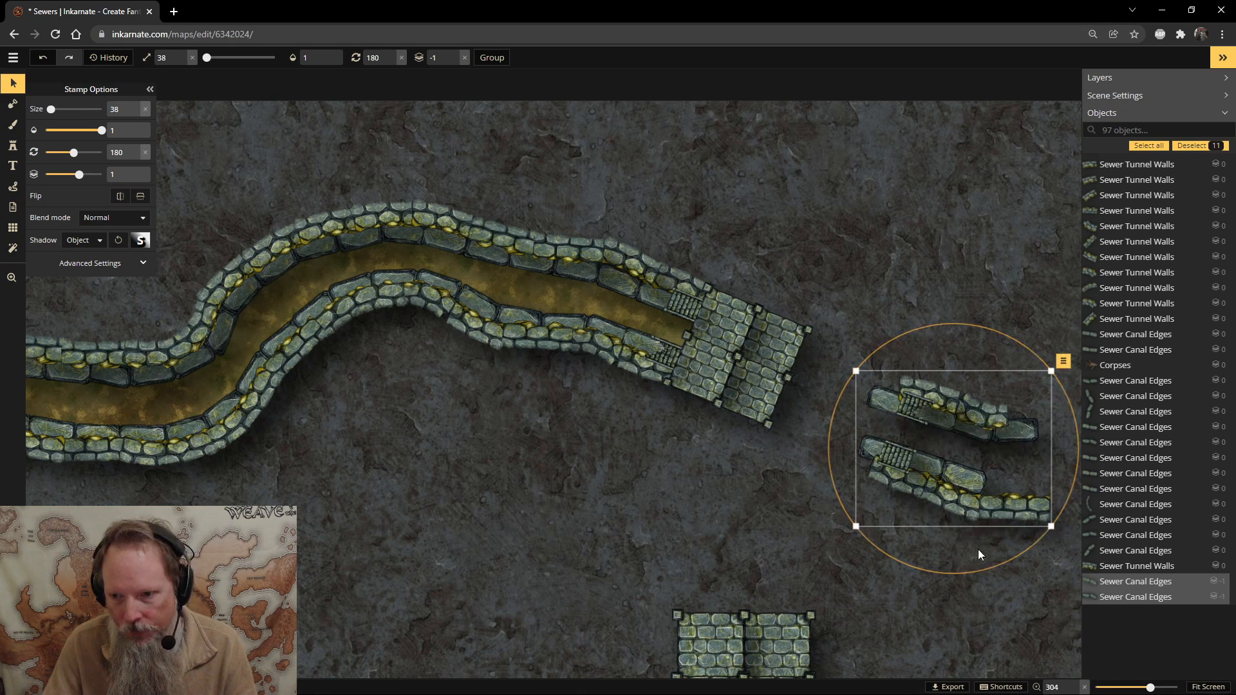
left_click_drag(1017, 484, 913, 430)
scroll(891, 392, "up", 5)
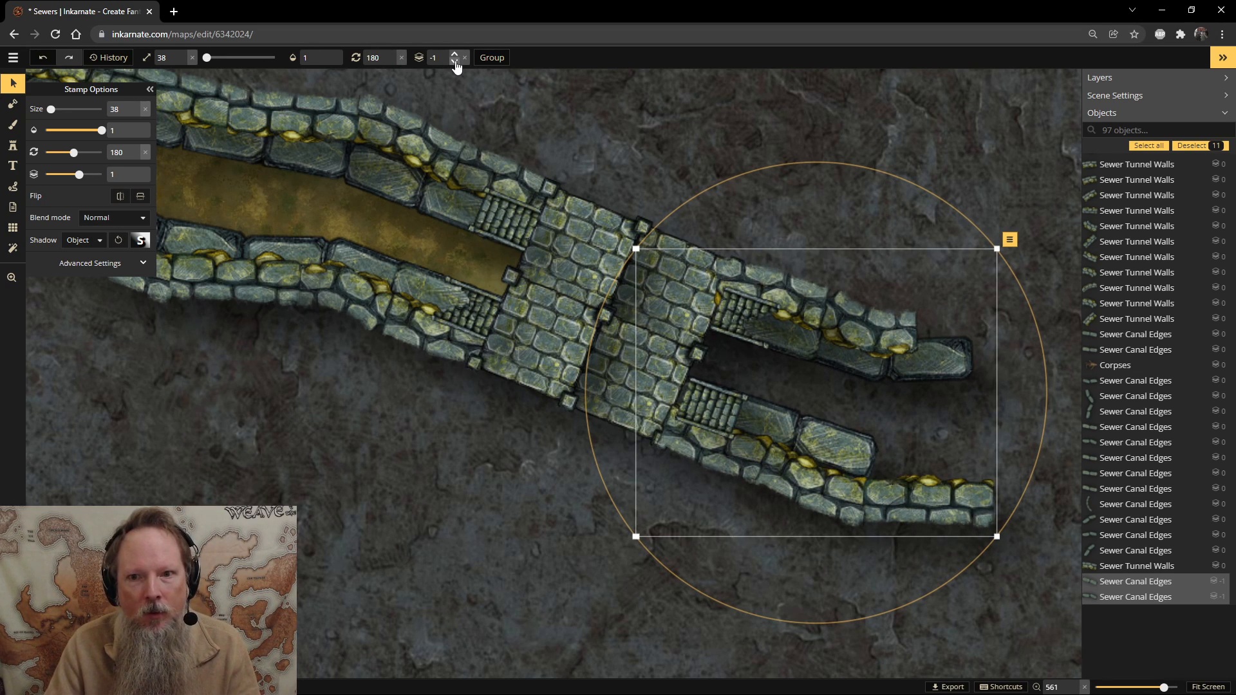
Fine-tune the pasted canal pieces to a rotation of 181 and nudge them slightly left and up against the landing.
left_click_drag(913, 186, 916, 188)
key("Left")
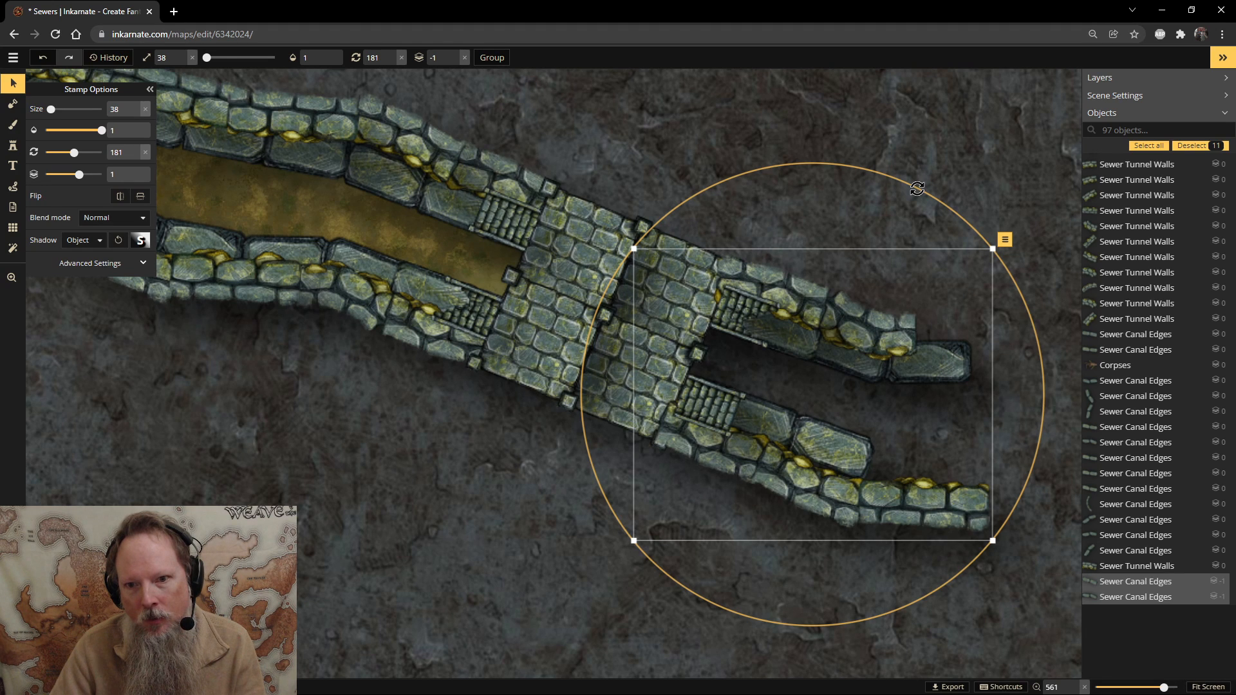
key("Up")
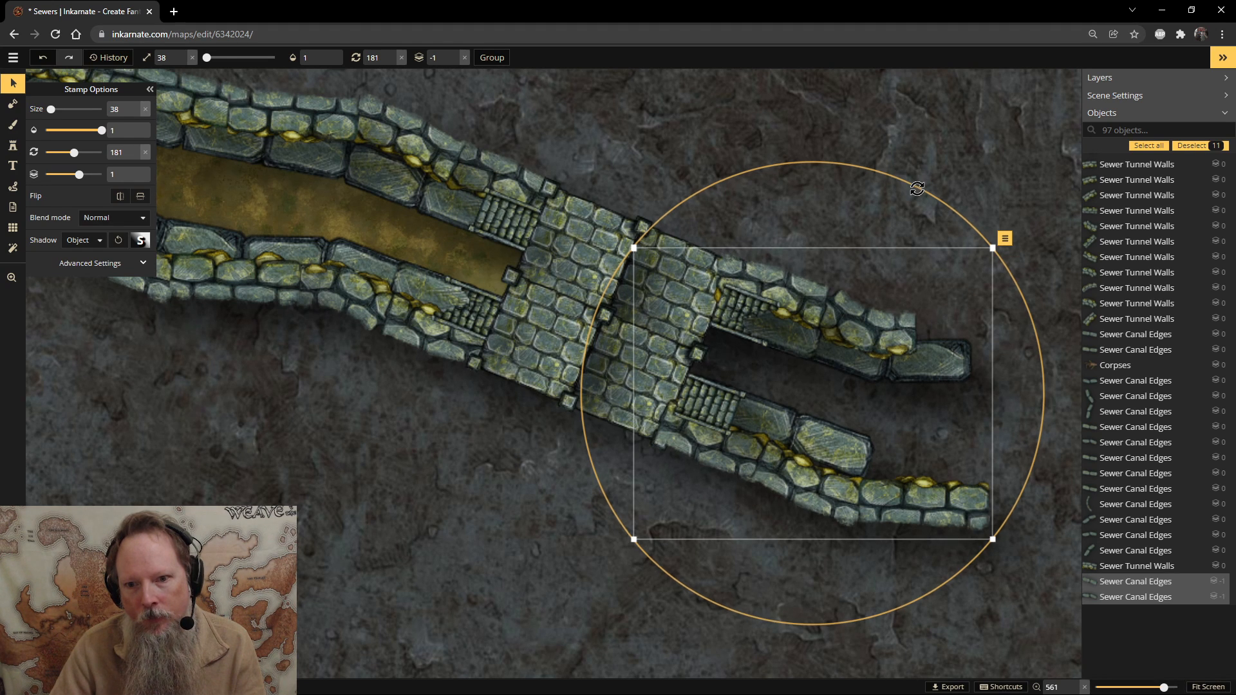
Raise the four large sewer-weed stairs of the landing to layer 1.
scroll(916, 187, "up", 1)
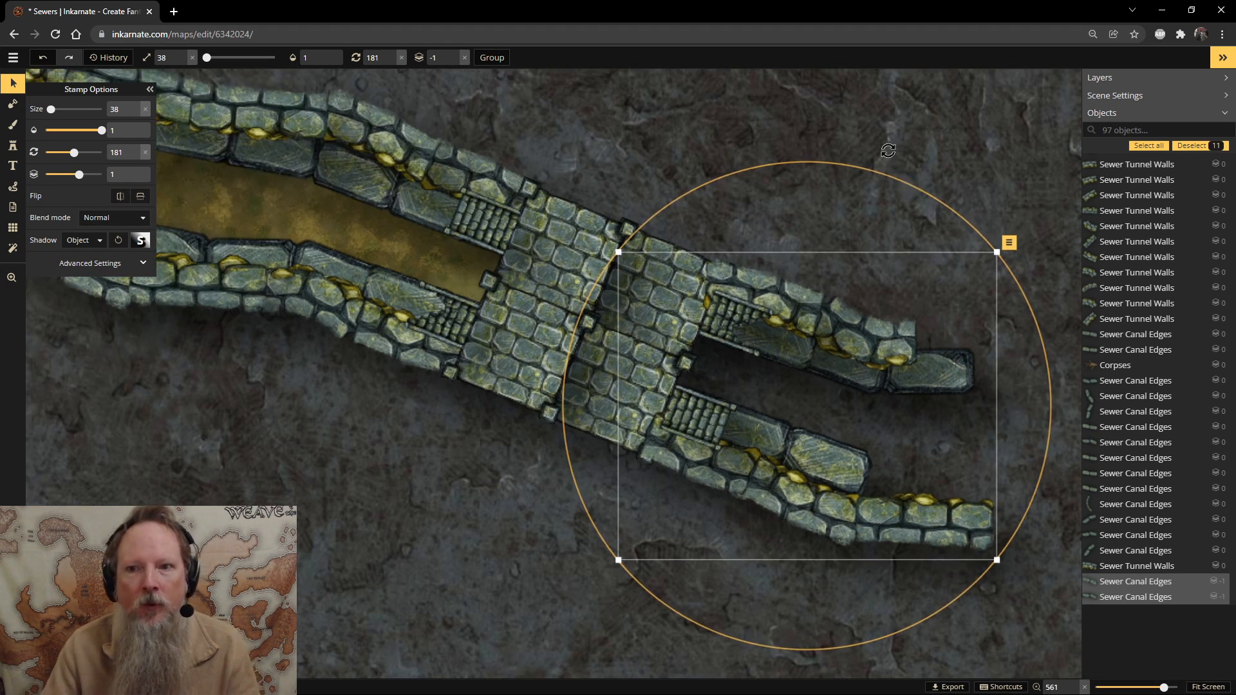
left_click(870, 108)
left_click(636, 298)
left_click(623, 365, "shift")
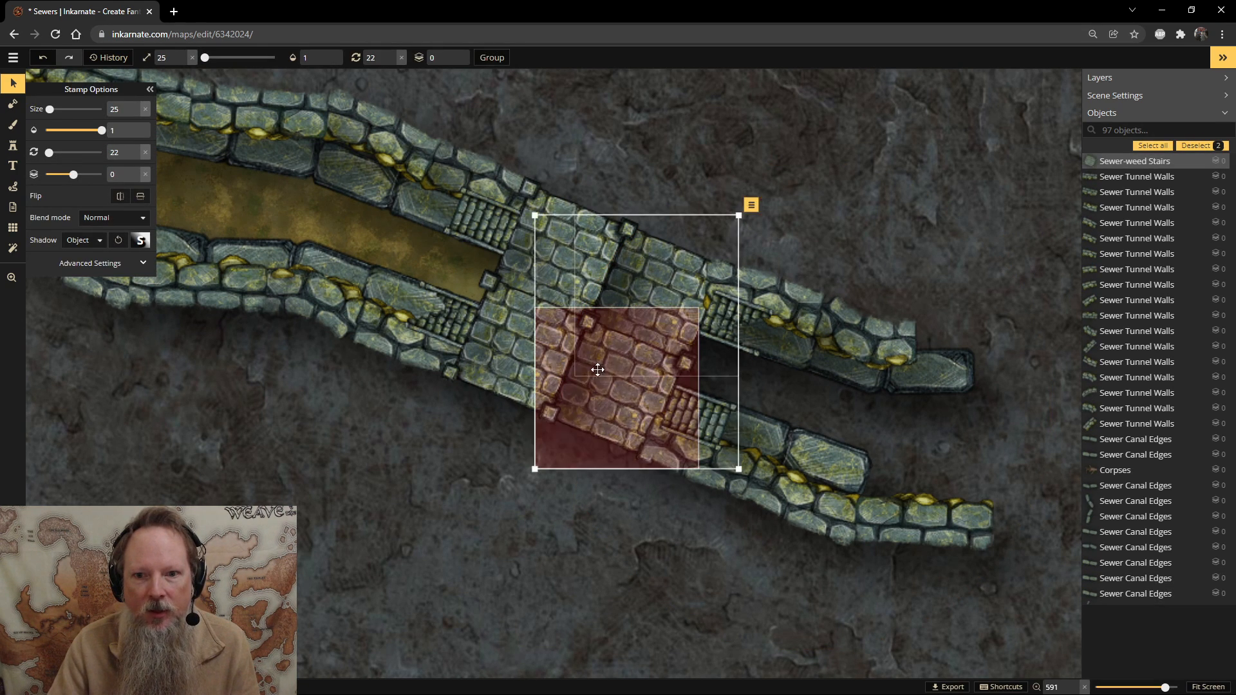
left_click(534, 348, "shift")
left_click(559, 278, "shift")
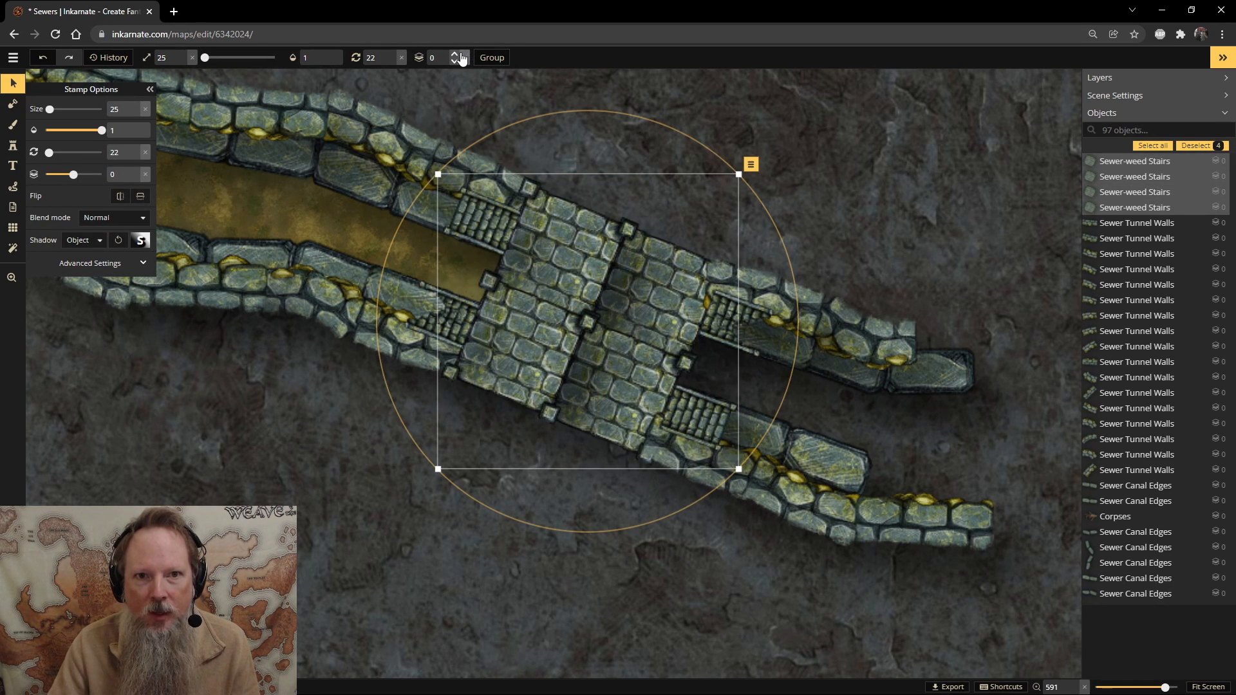
left_click(460, 55)
left_click(346, 515)
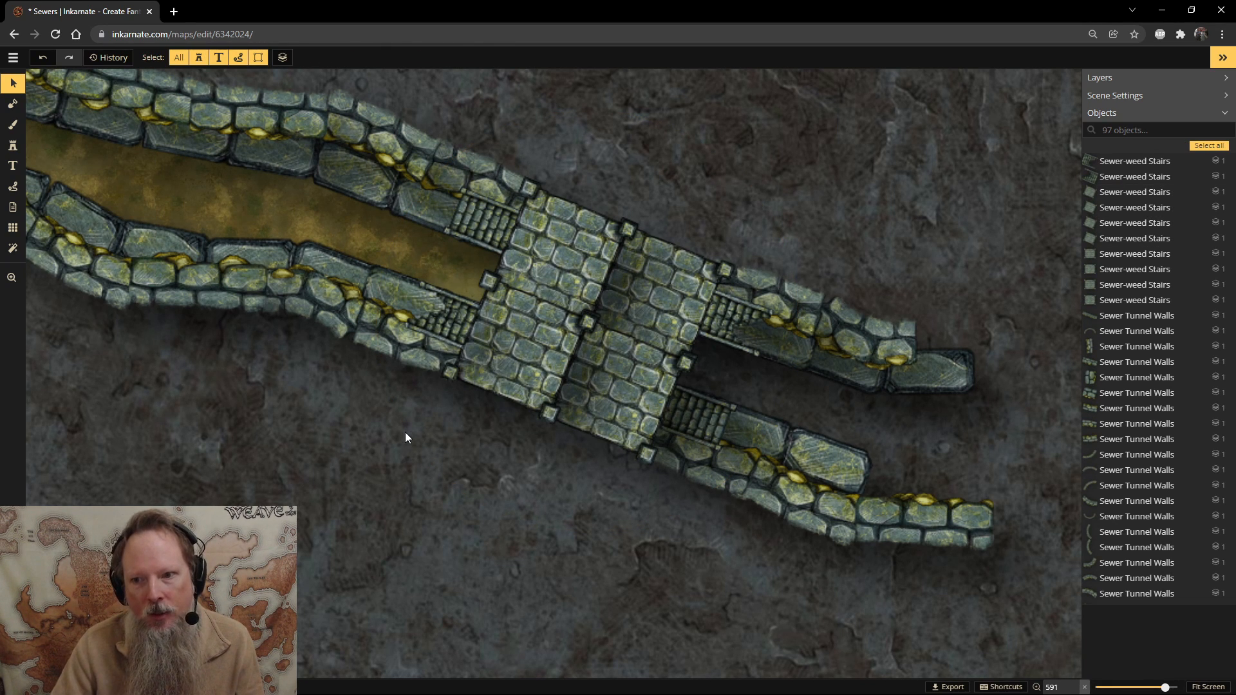
Copy the wall and canal edge pieces upstream of the landing, rotate the copy to 155 and place it as the canal's continuation beyond.
scroll(404, 434, "down", 3)
scroll(411, 433, "down", 3)
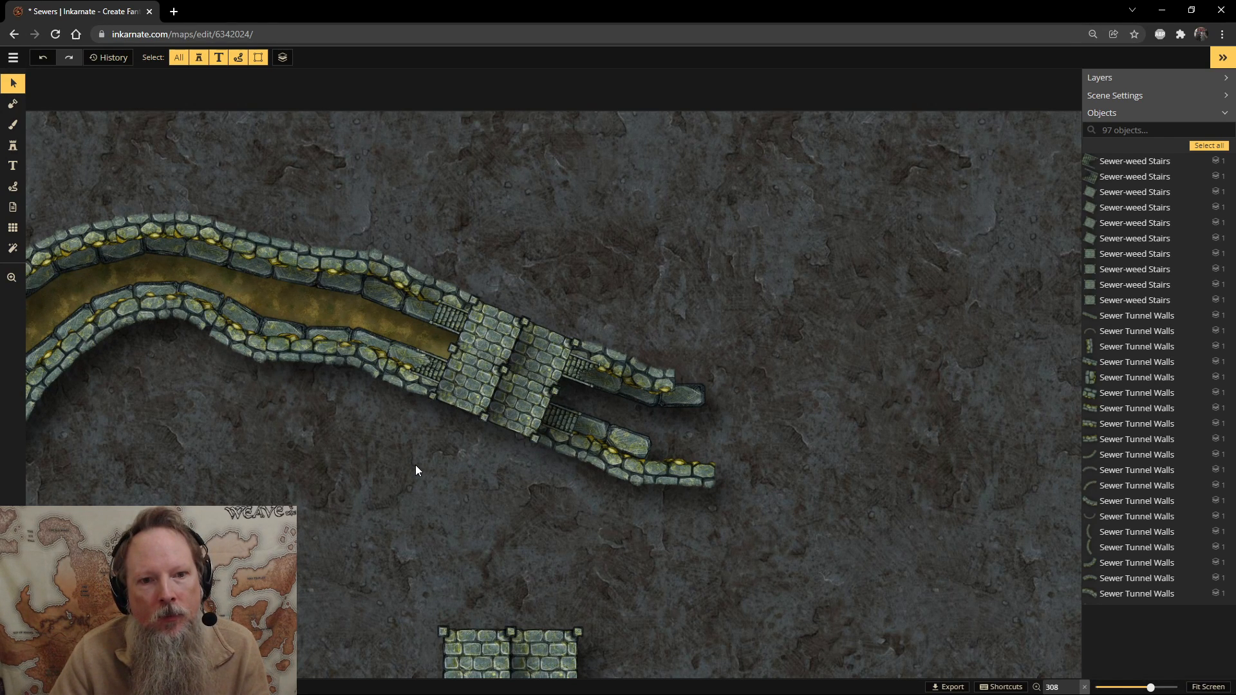
left_click_drag(341, 458, 199, 201)
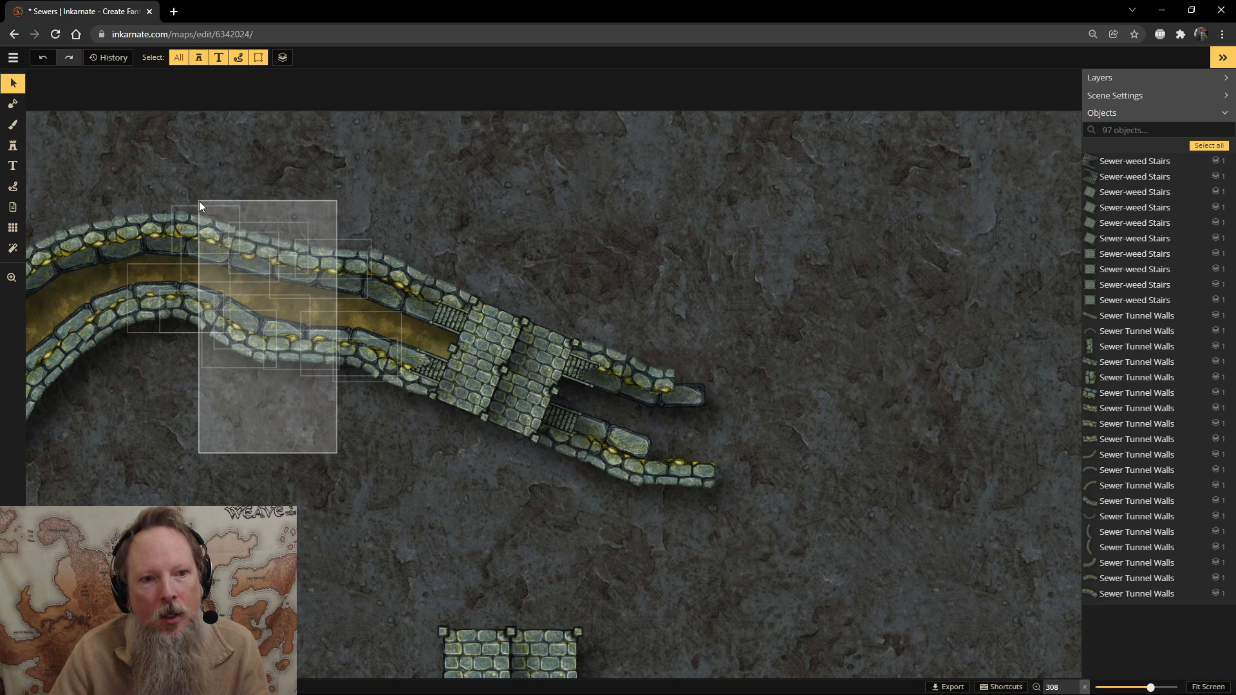
key("ctrl+c")
key("ctrl+v")
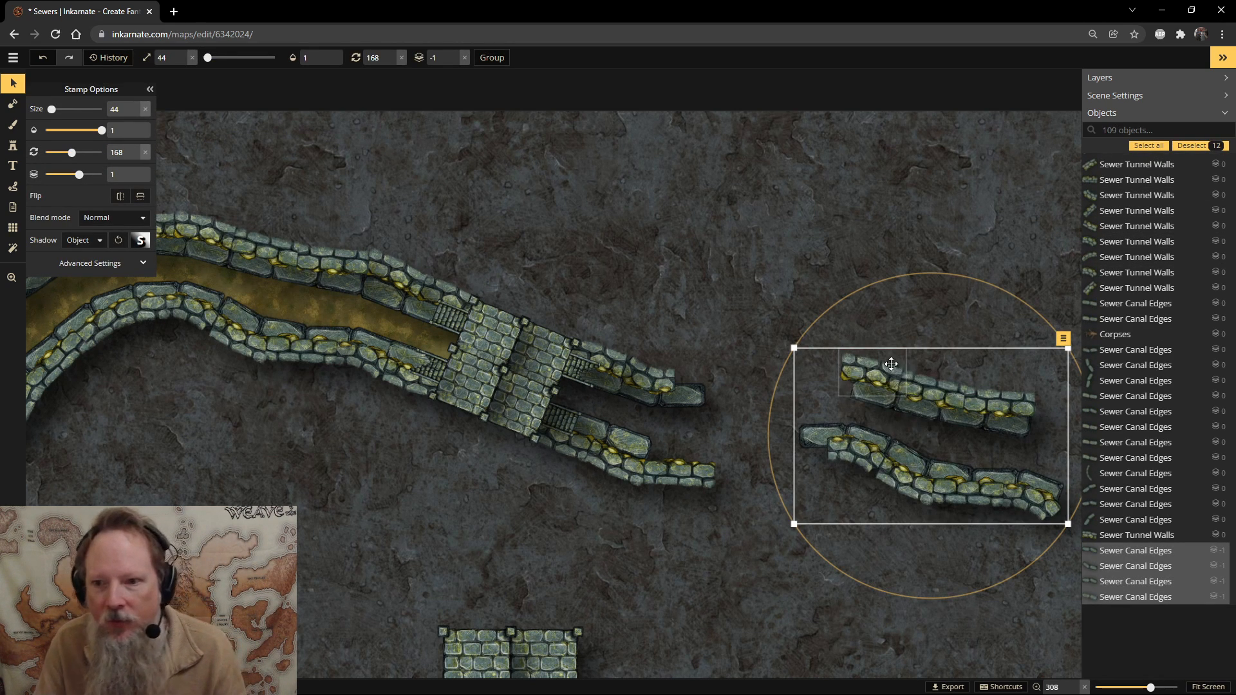
left_click_drag(925, 274, 894, 278)
left_click_drag(947, 447, 829, 452)
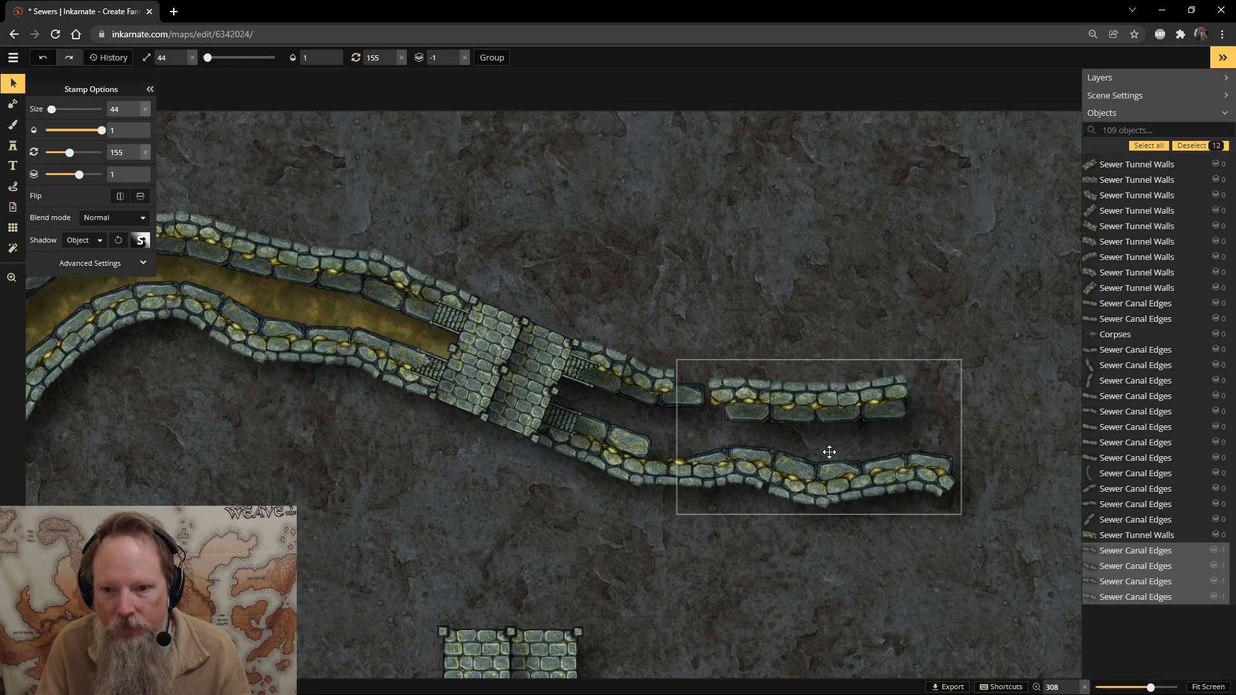
left_click_drag(829, 452, 829, 451)
left_click(620, 291)
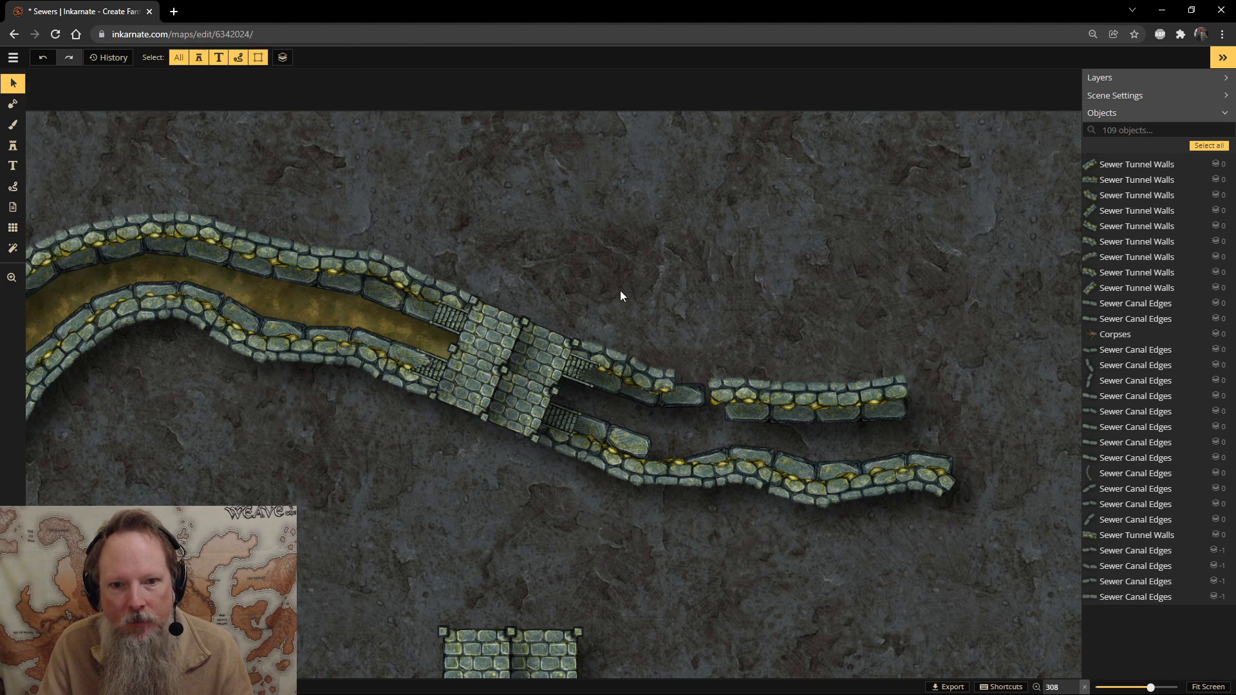
Set the shadow of the four large landing stairs to None.
left_click(546, 358)
left_click(480, 360, "shift")
left_click(444, 348, "shift")
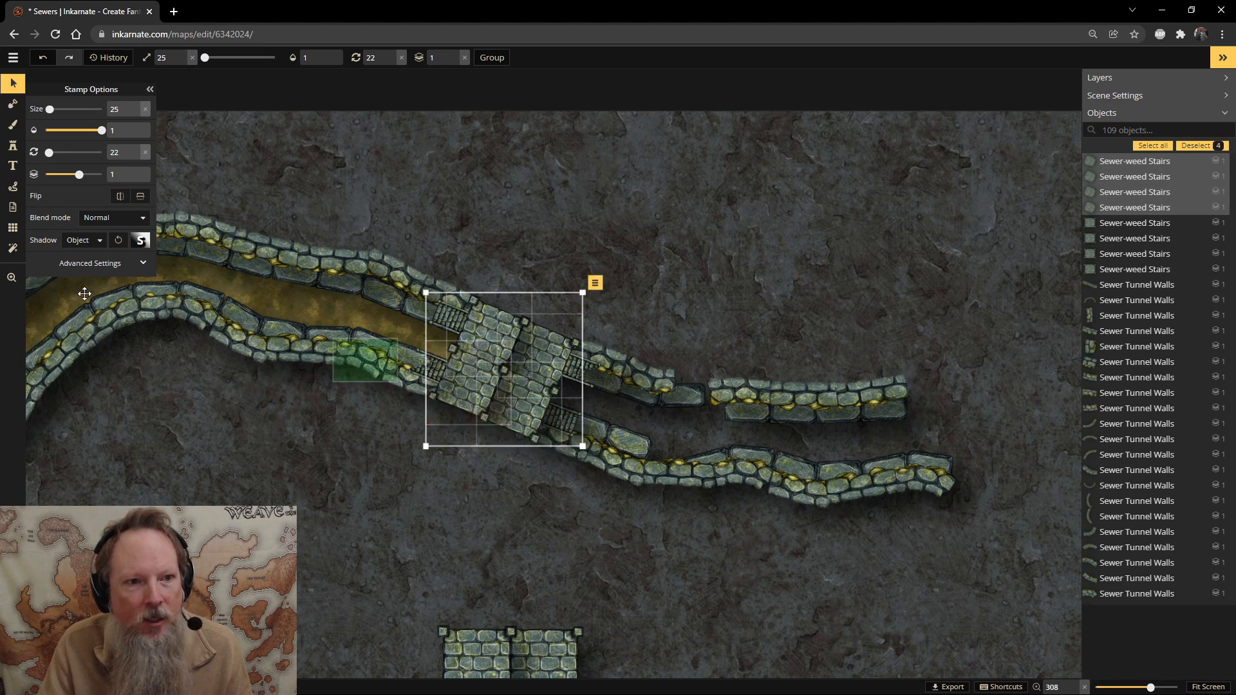
left_click(78, 242)
left_click(78, 264)
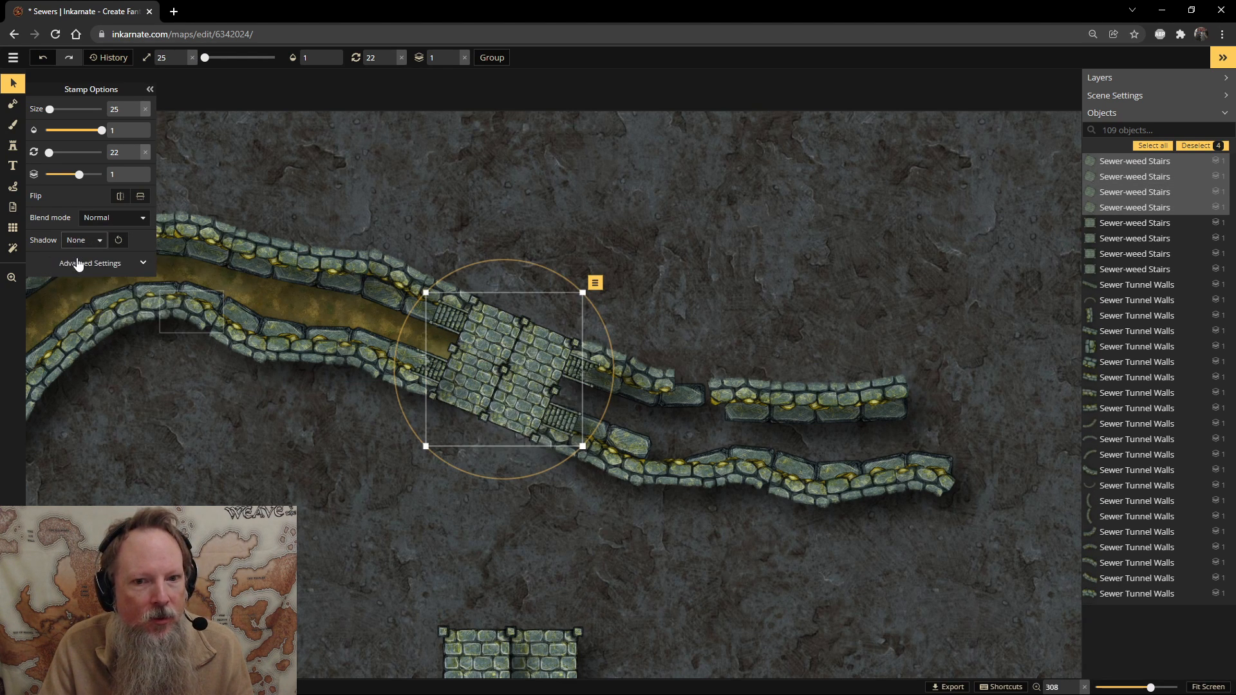
left_click(564, 246)
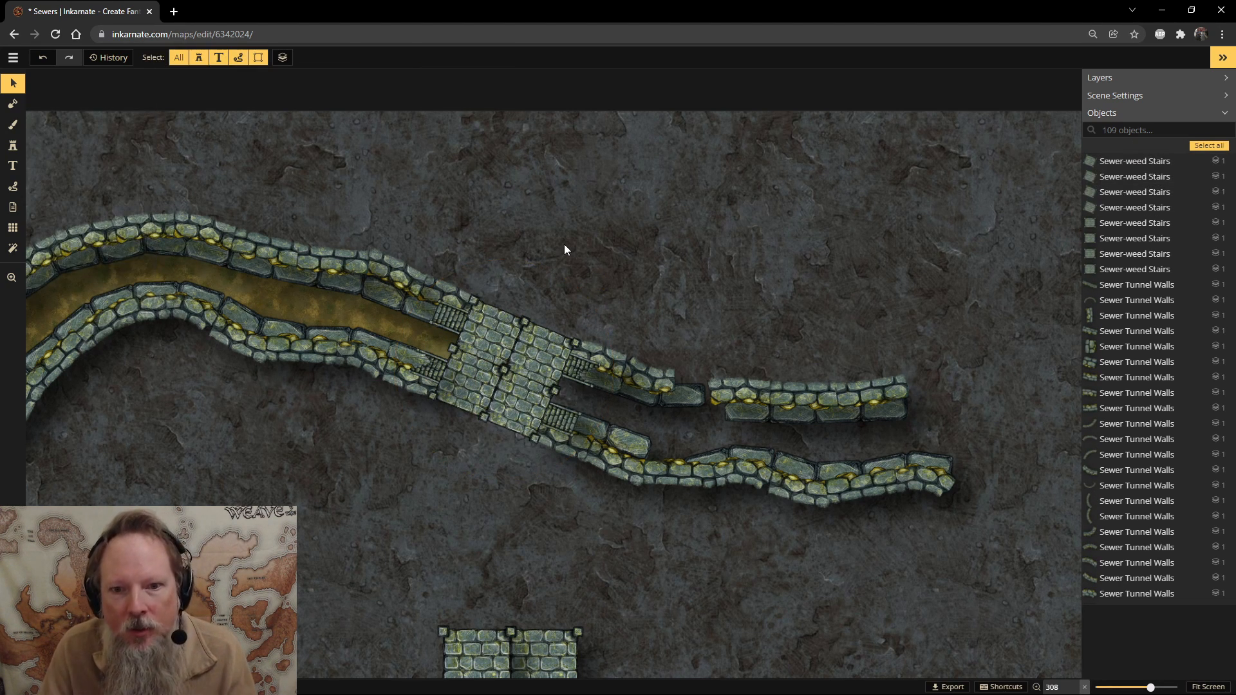
Fill the gap in the new section's upper wall with a copied tunnel wall piece rotated to 85.
left_click(654, 381)
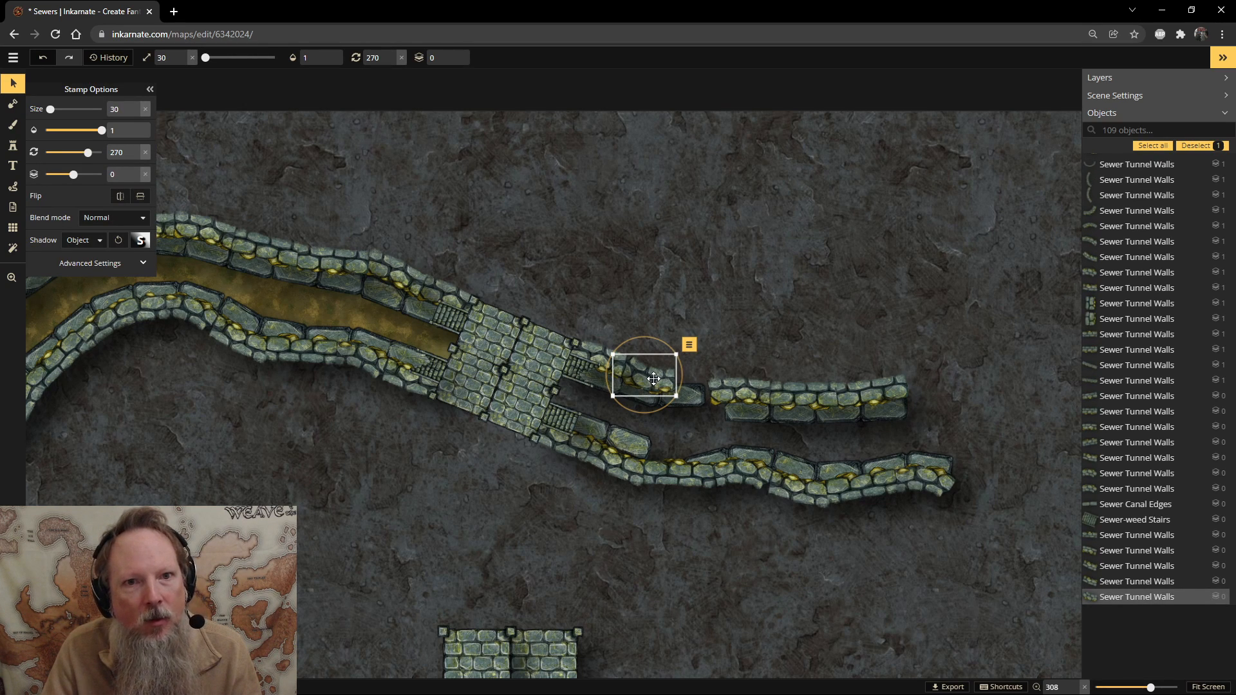
left_click(381, 264)
key("ctrl+c")
key("ctrl+v")
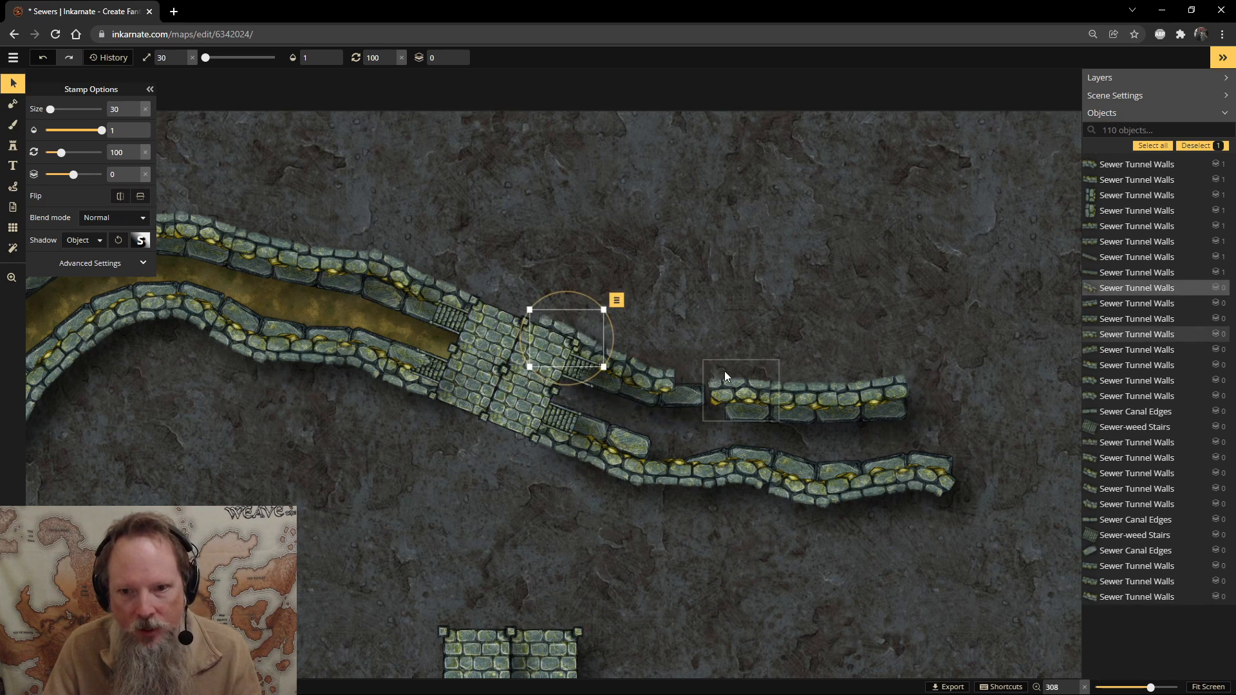
mouse_move(722, 346)
left_mouse_down()
mouse_move(712, 361)
mouse_move(740, 345)
mouse_move(707, 340)
left_mouse_up()
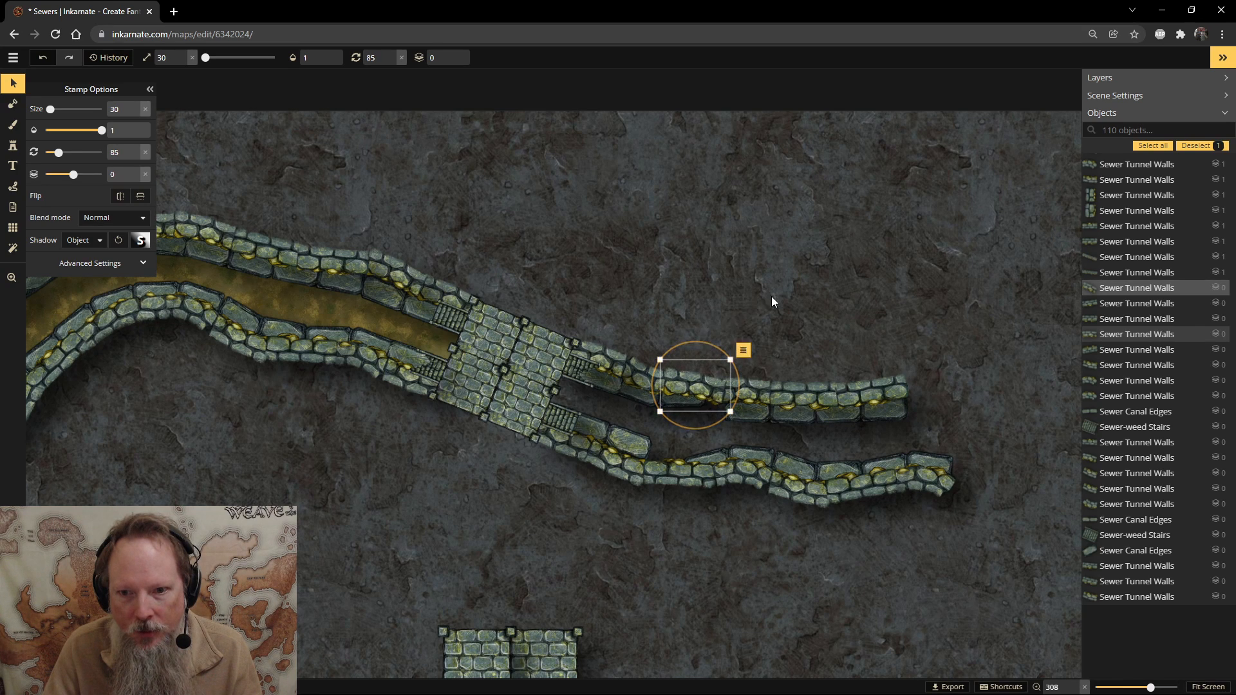
Reposition and rotate the canal edge pieces along the new section's upper wall so they form a continuous edge.
left_click(651, 443)
left_click(672, 408)
left_click_drag(673, 406, 674, 410)
left_click_drag(697, 348, 706, 350)
left_click_drag(778, 412, 822, 420)
Move the bent canal edge off the new lower wall and place a straight edge copy there, rotated to 271 on layer -1.
left_click(716, 450)
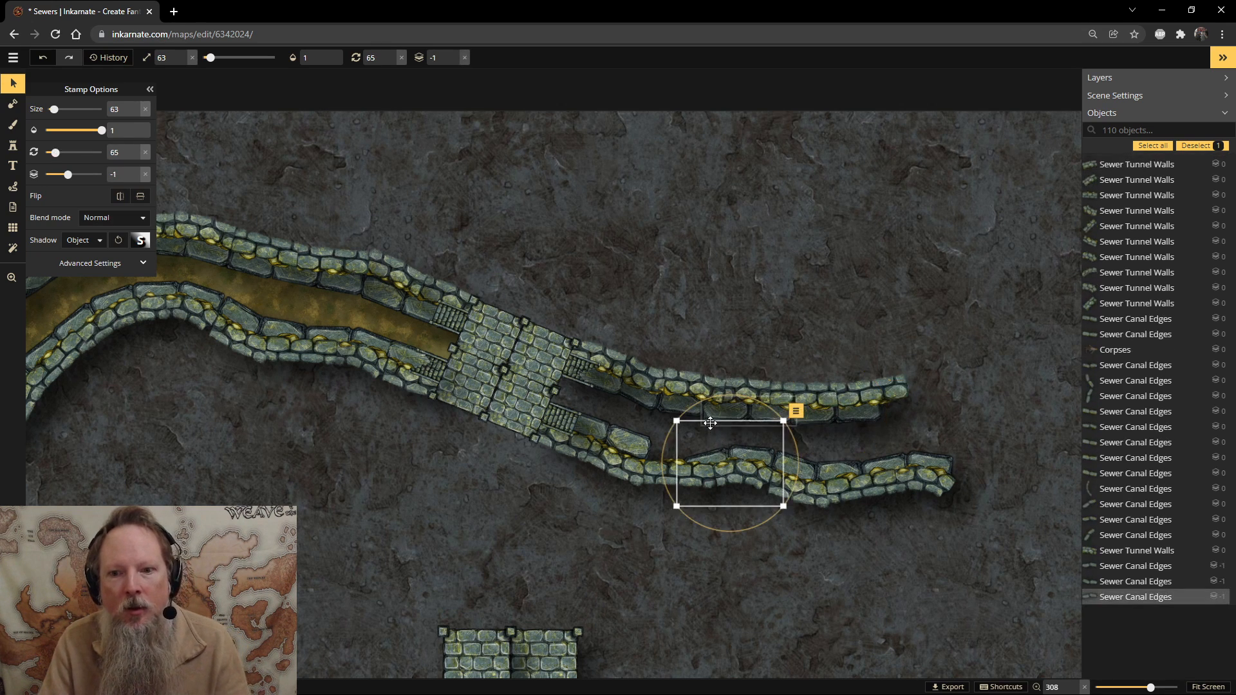
left_click_drag(710, 423, 680, 430)
left_click_drag(755, 440, 761, 554)
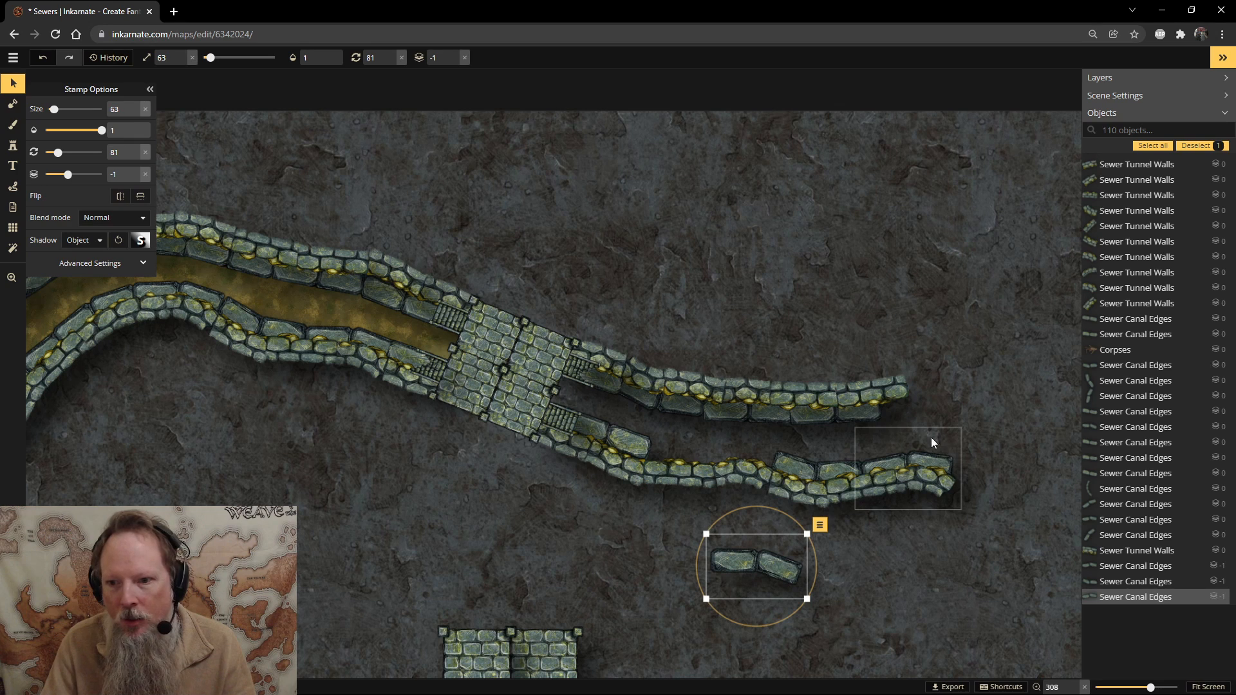
left_click_drag(846, 427, 702, 445)
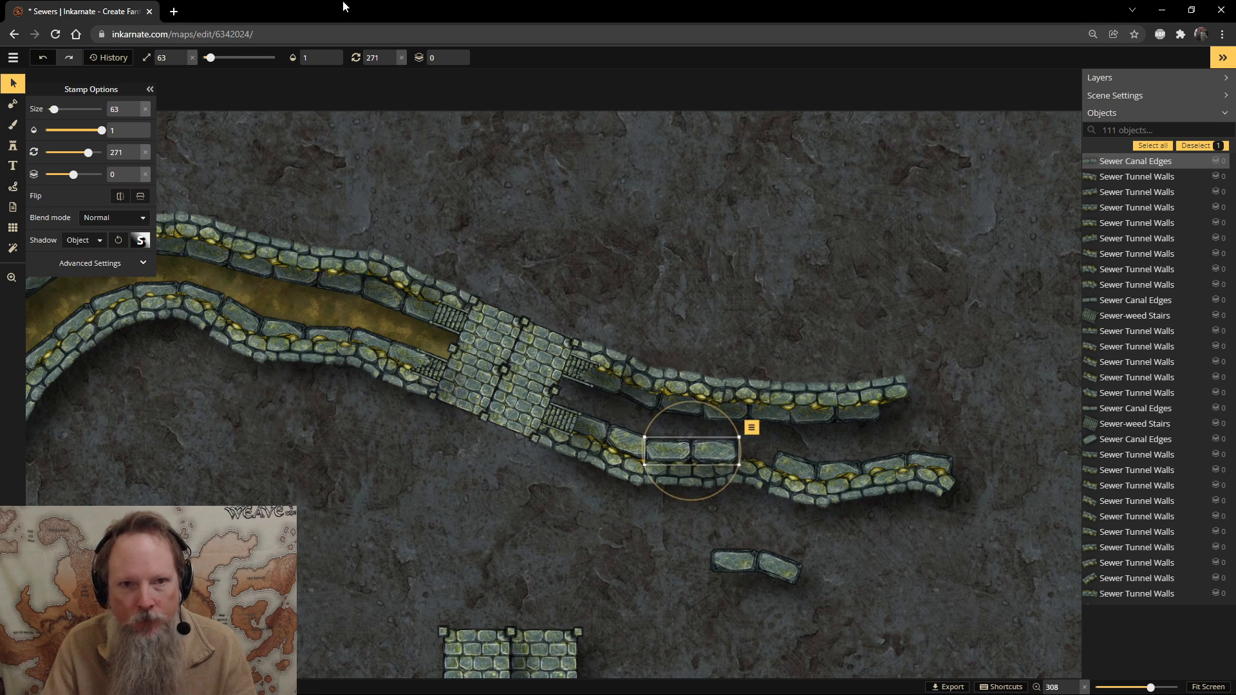
left_click(453, 63)
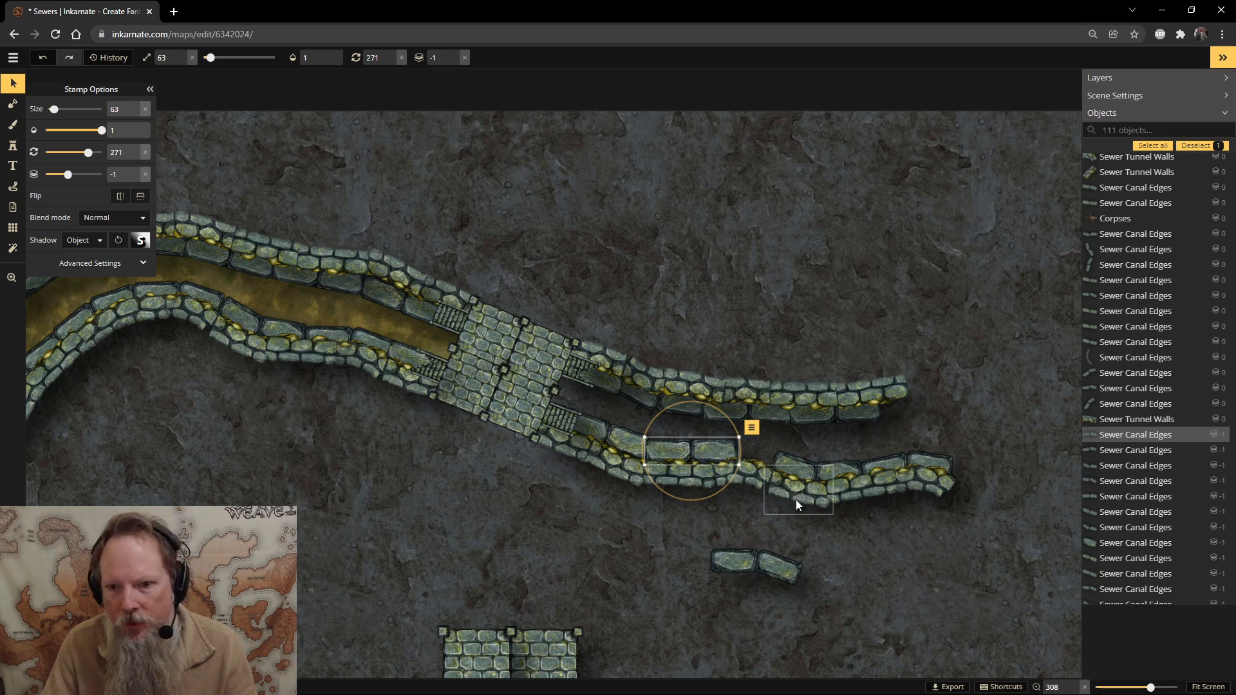
Stamp a single-stone sewer canal edge, variant 5, at size 63 on layer -1 in the lower edge's remaining gap.
left_click(796, 469)
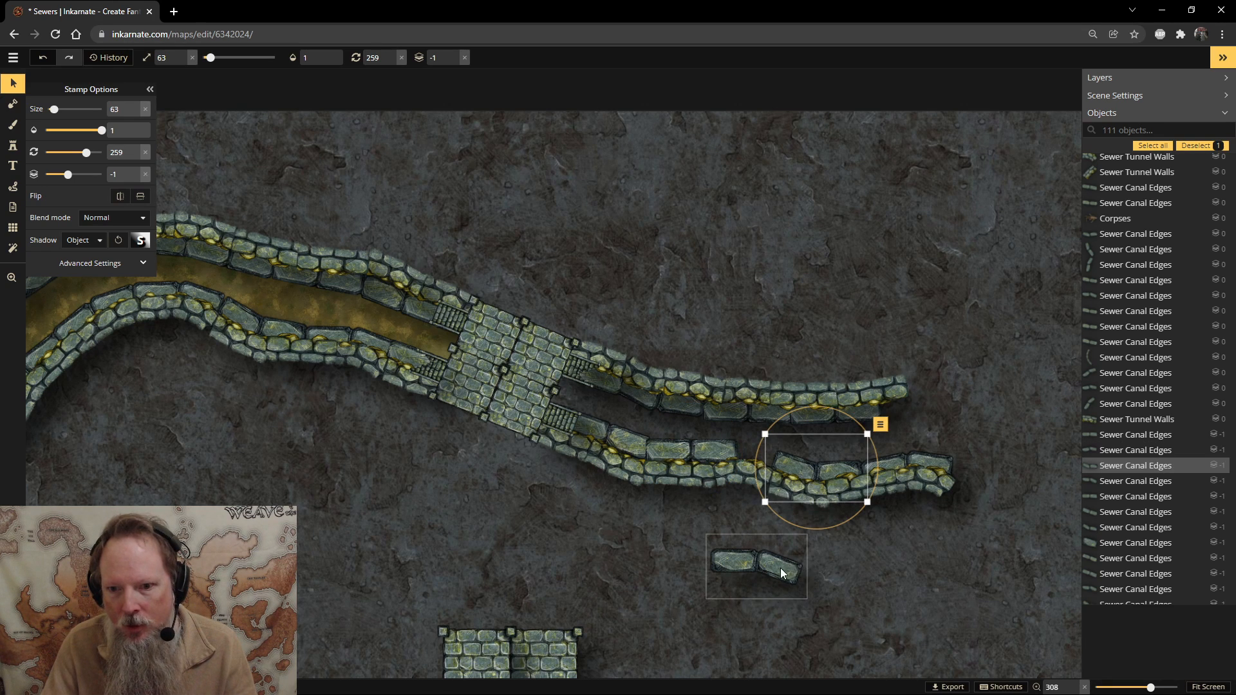
left_click(11, 147)
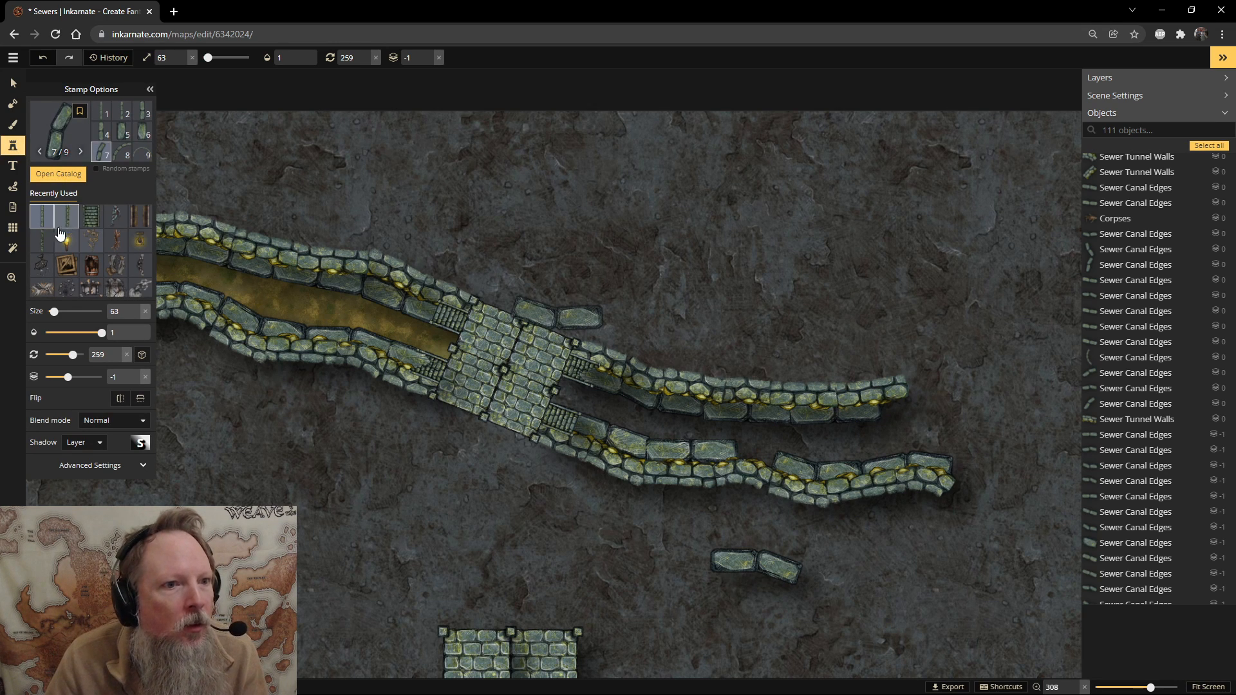
left_click(41, 245)
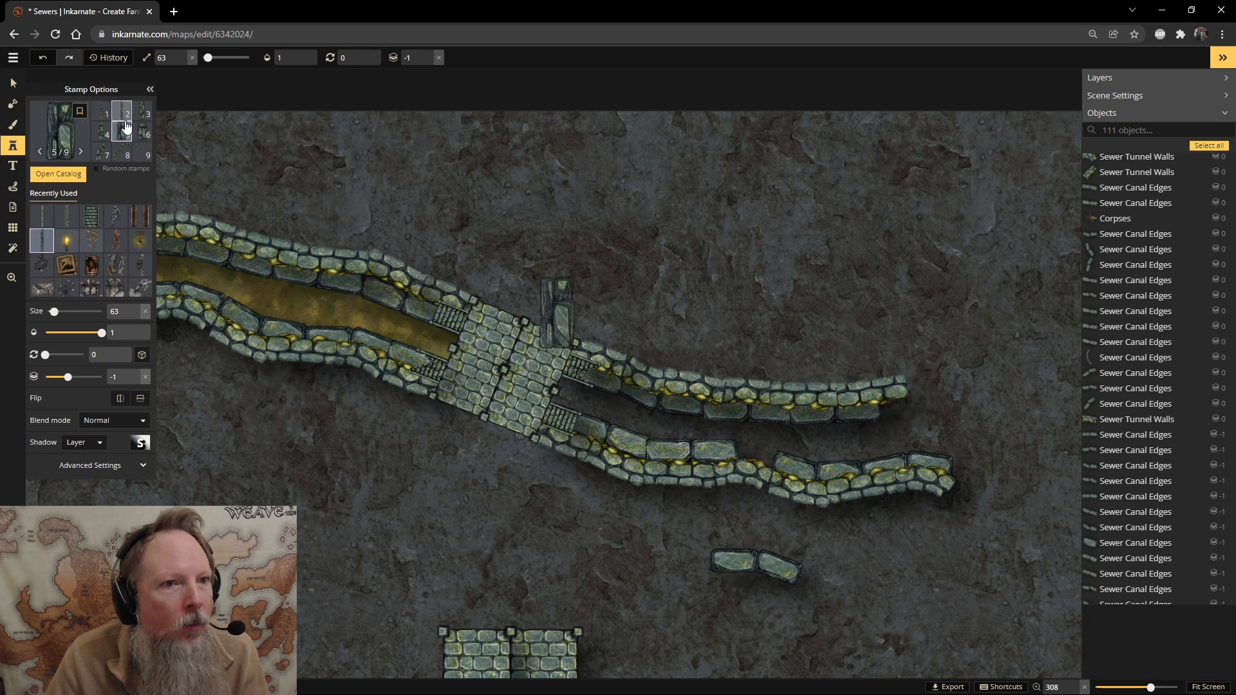
left_click(42, 216)
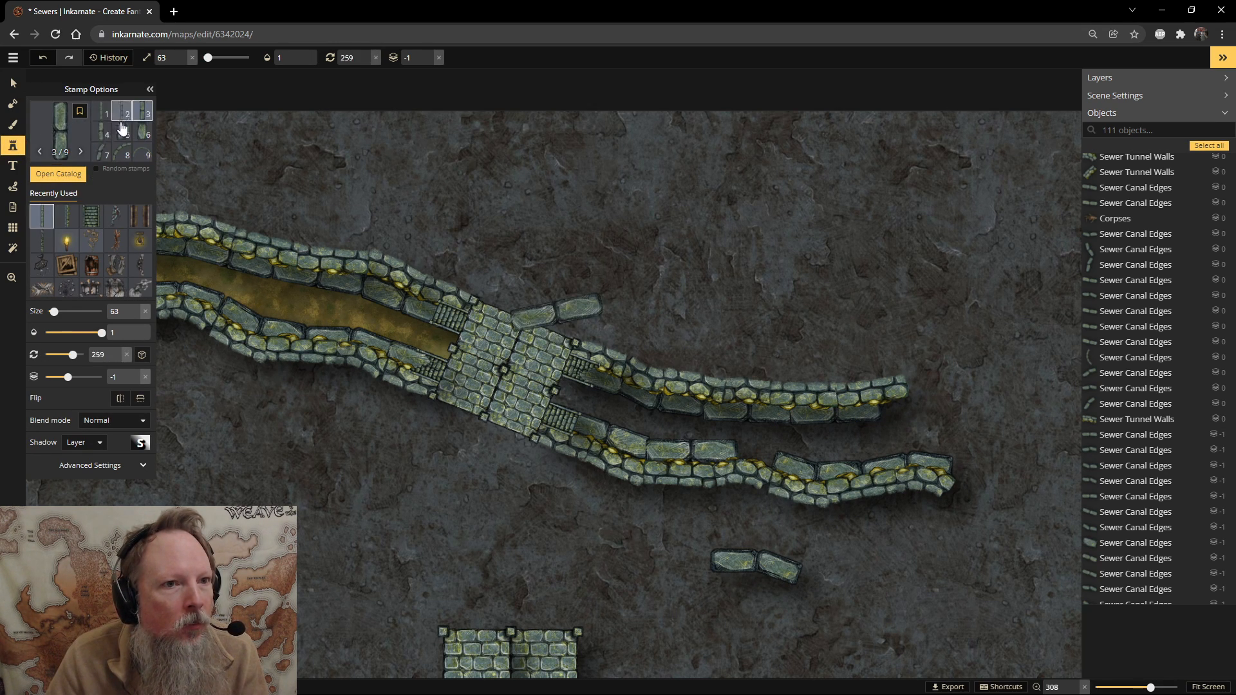
left_click(744, 455)
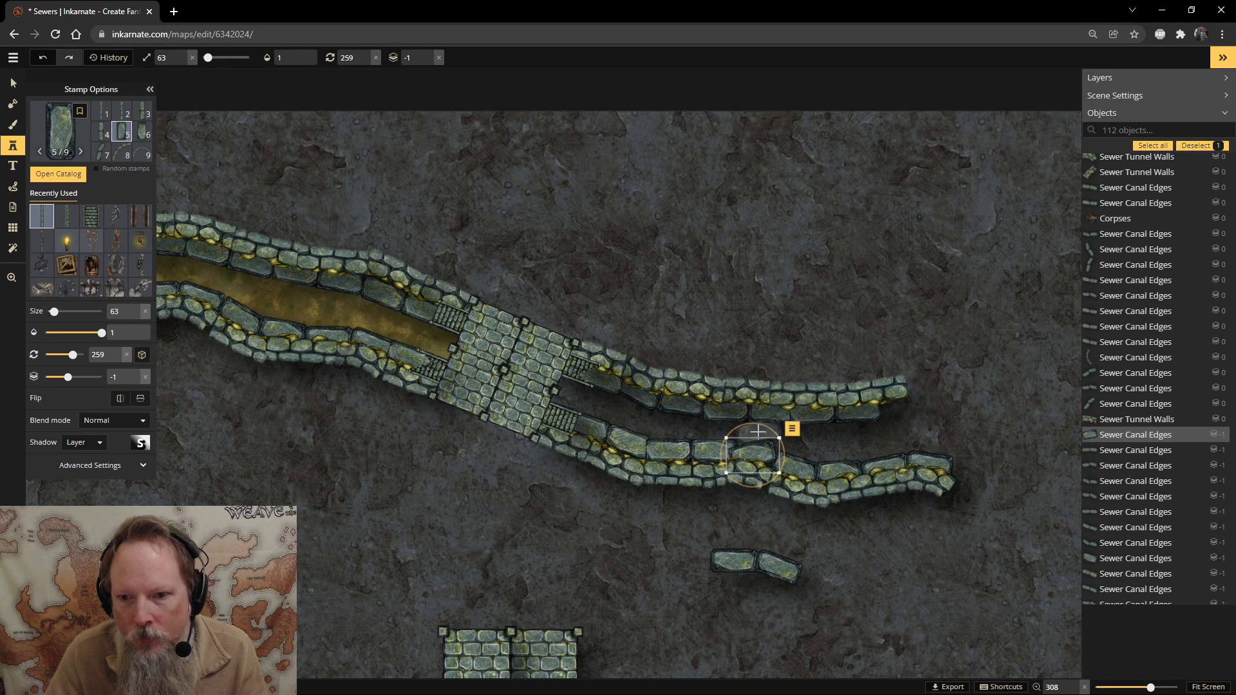
Rotate the new single-stone canal edge to 280 and fit it between its neighbouring edge pieces.
left_click(13, 82)
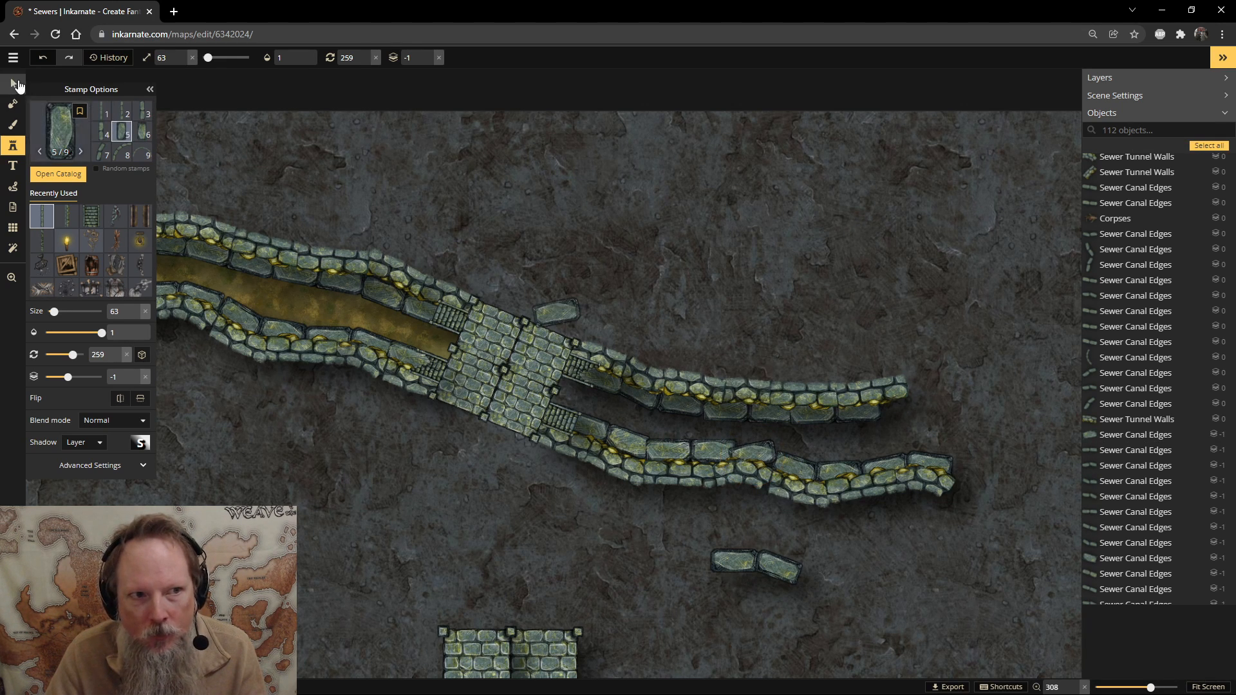
left_click(750, 455)
left_click_drag(751, 422, 766, 425)
left_click(762, 449)
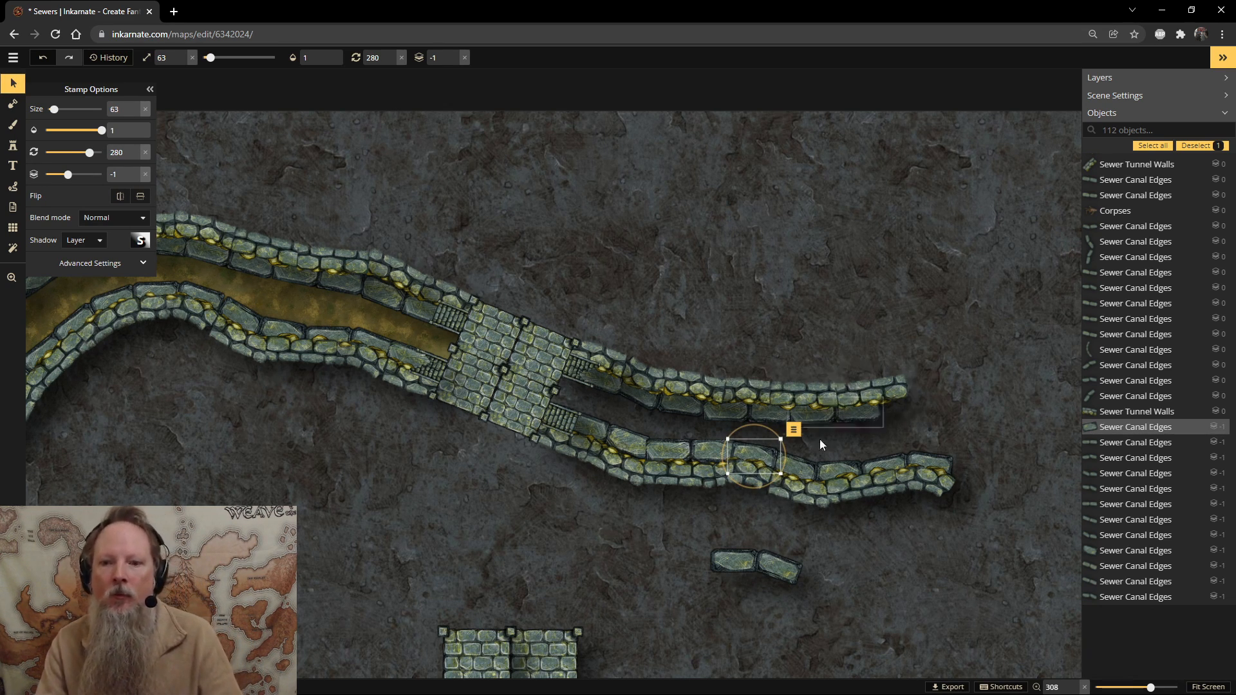
Select all objects on the map and set their shadow mode to Layer.
left_click(789, 562)
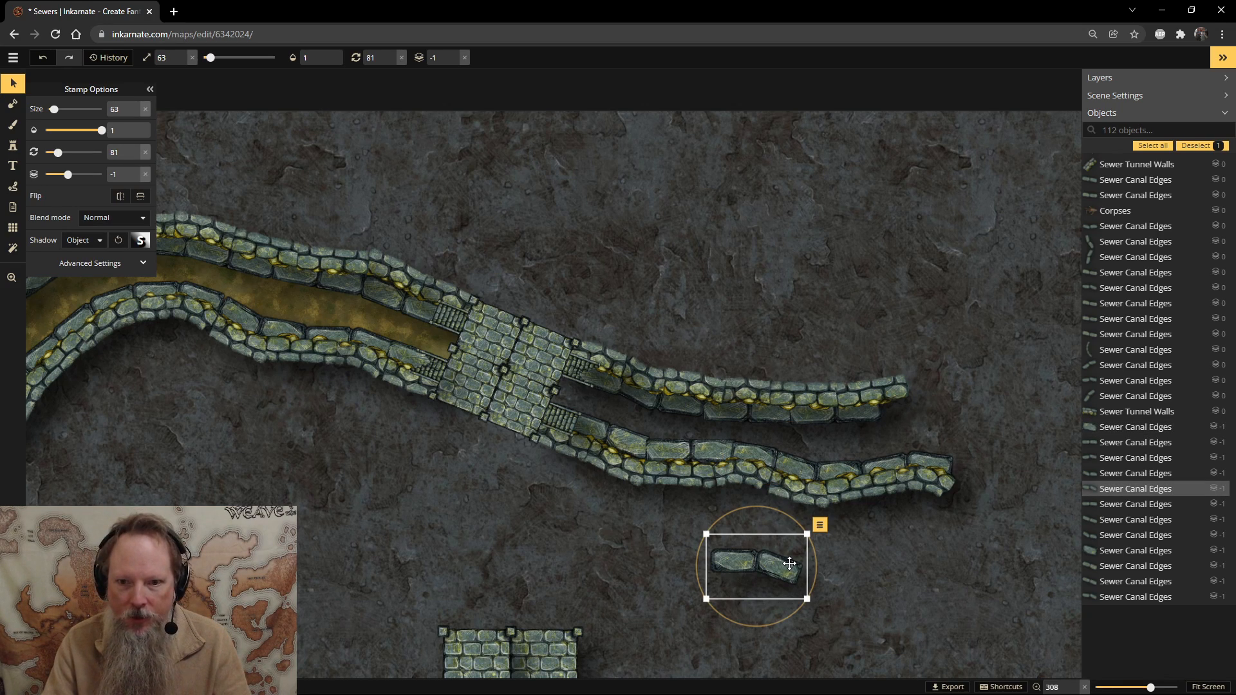
scroll(837, 562, "down", 4)
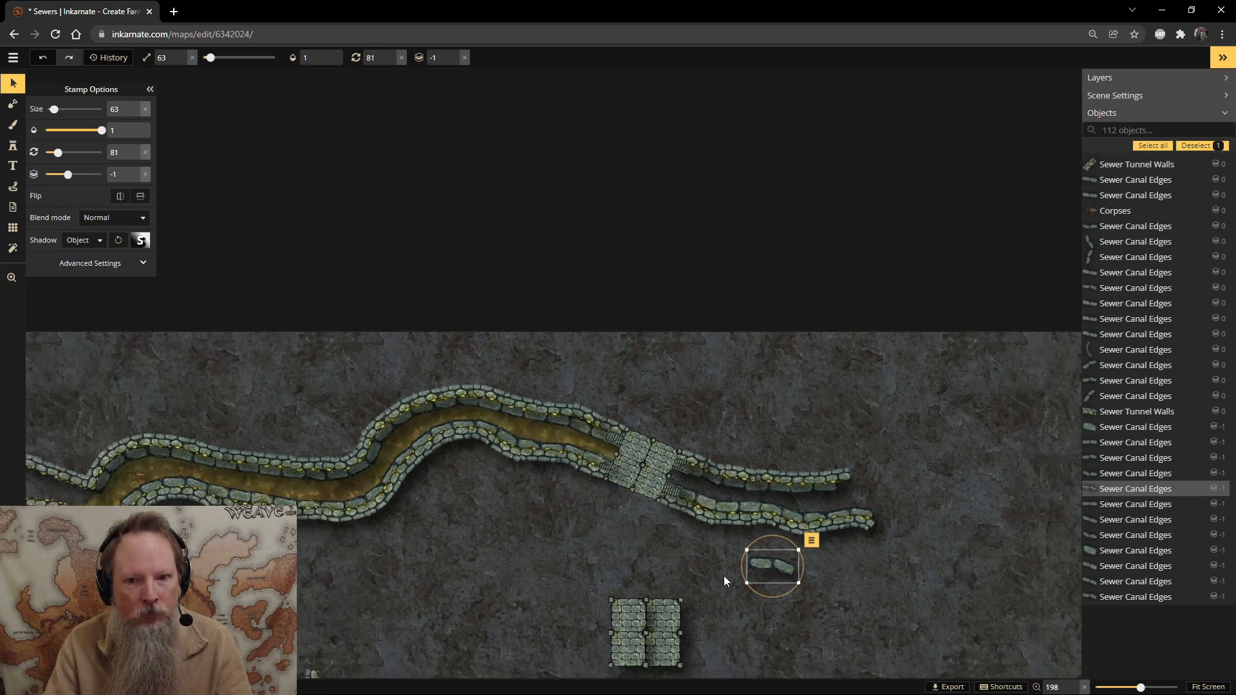
key("ctrl+a")
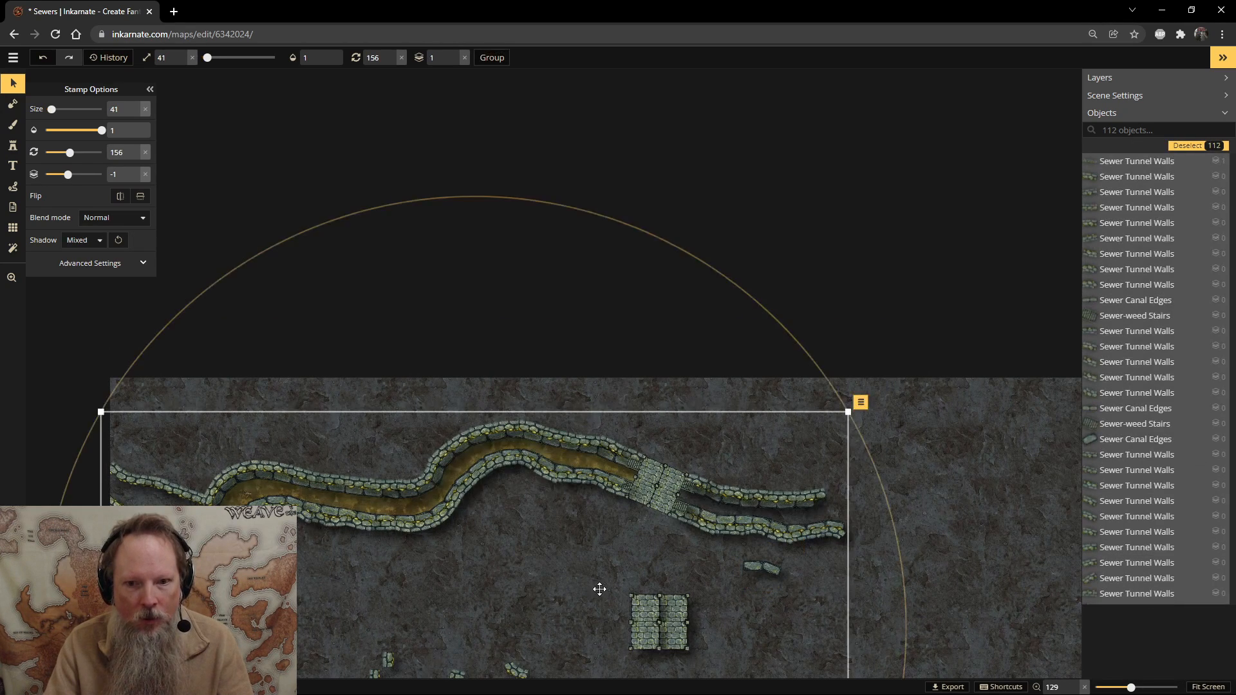
left_click(83, 240)
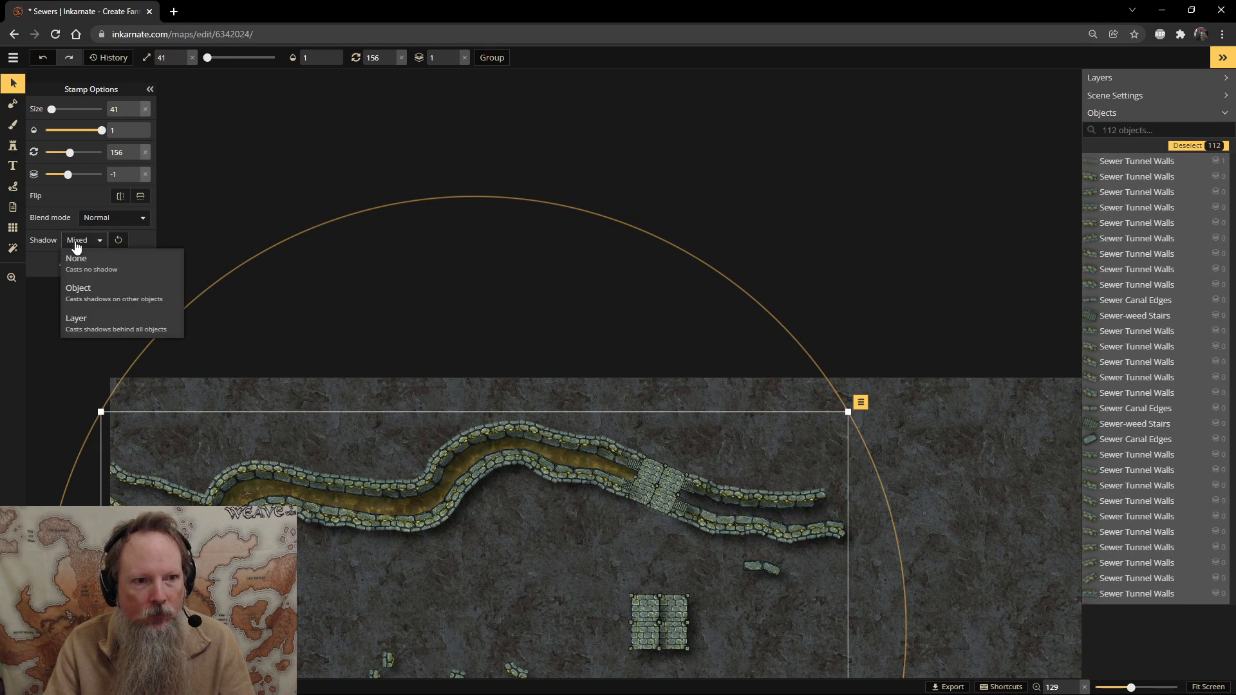
left_click(76, 290)
left_click(85, 242)
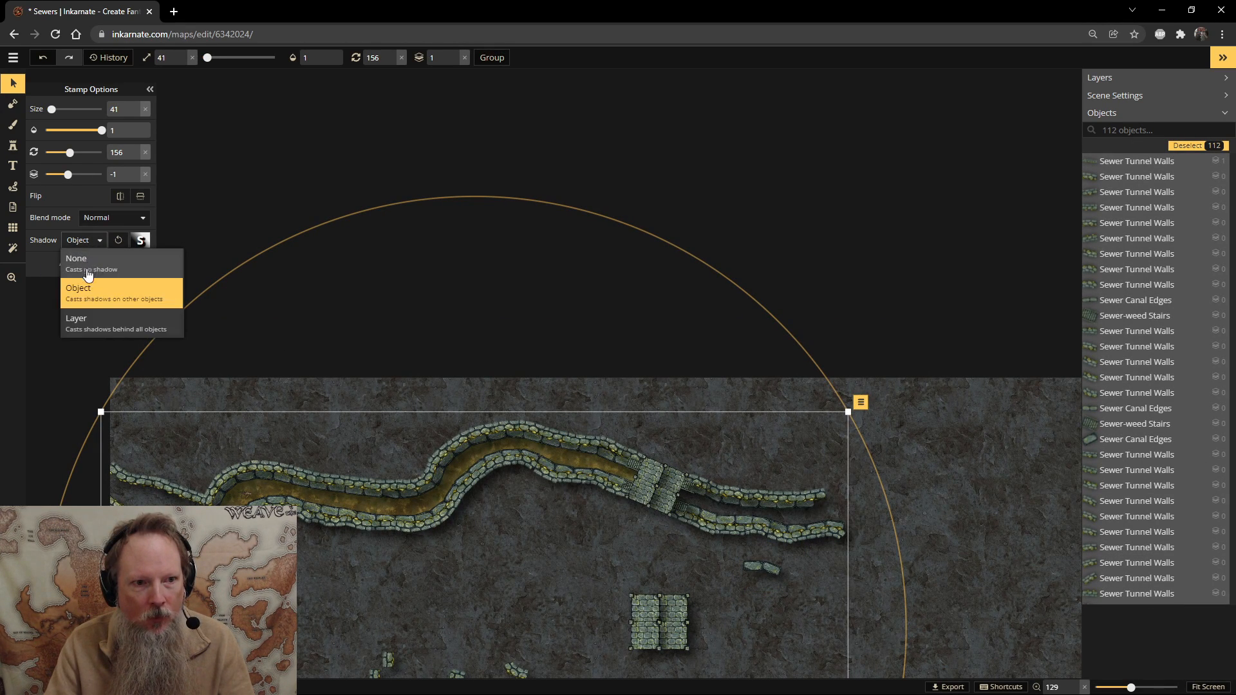
left_click(91, 329)
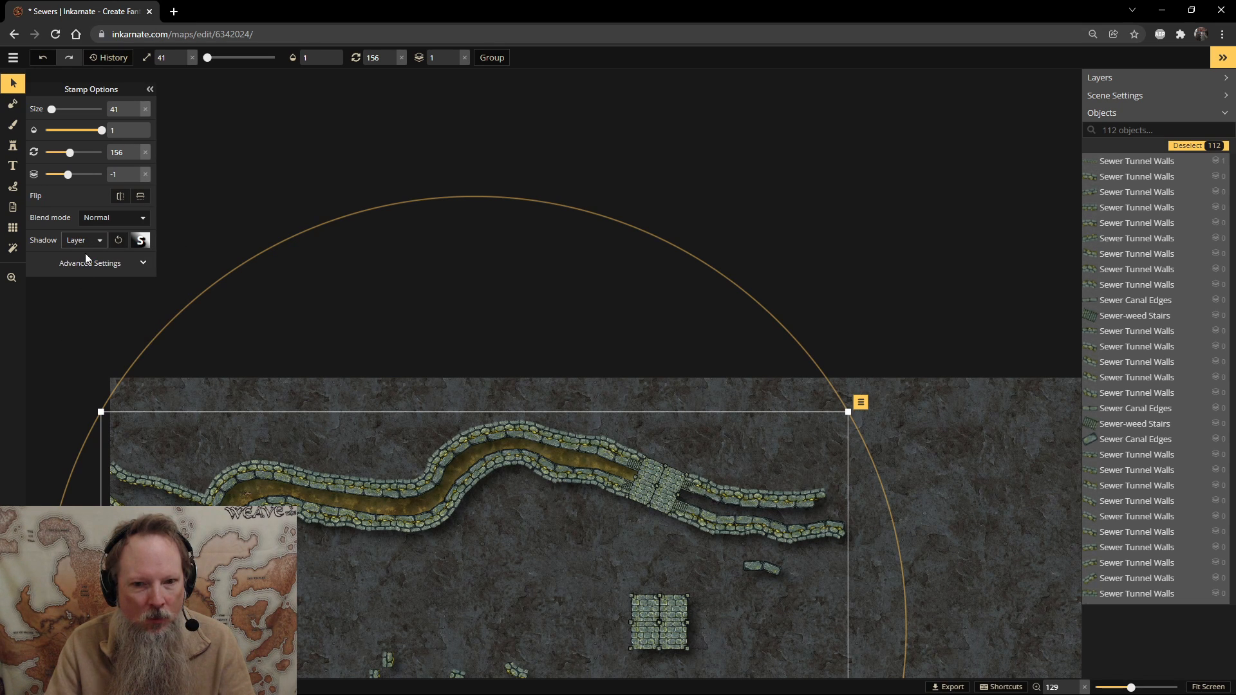
Switch all objects to Object shadows and back to Layer to compare the two looks, and clear the selection.
scroll(828, 564, "up", 2)
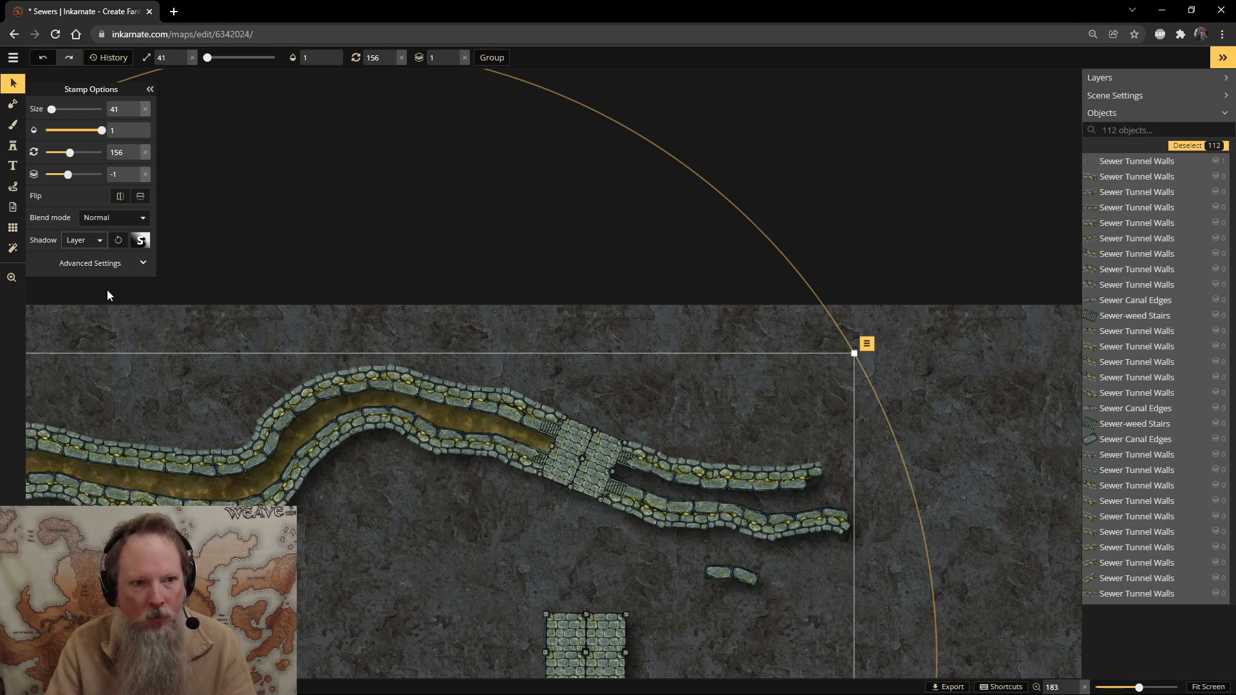
left_click(81, 246)
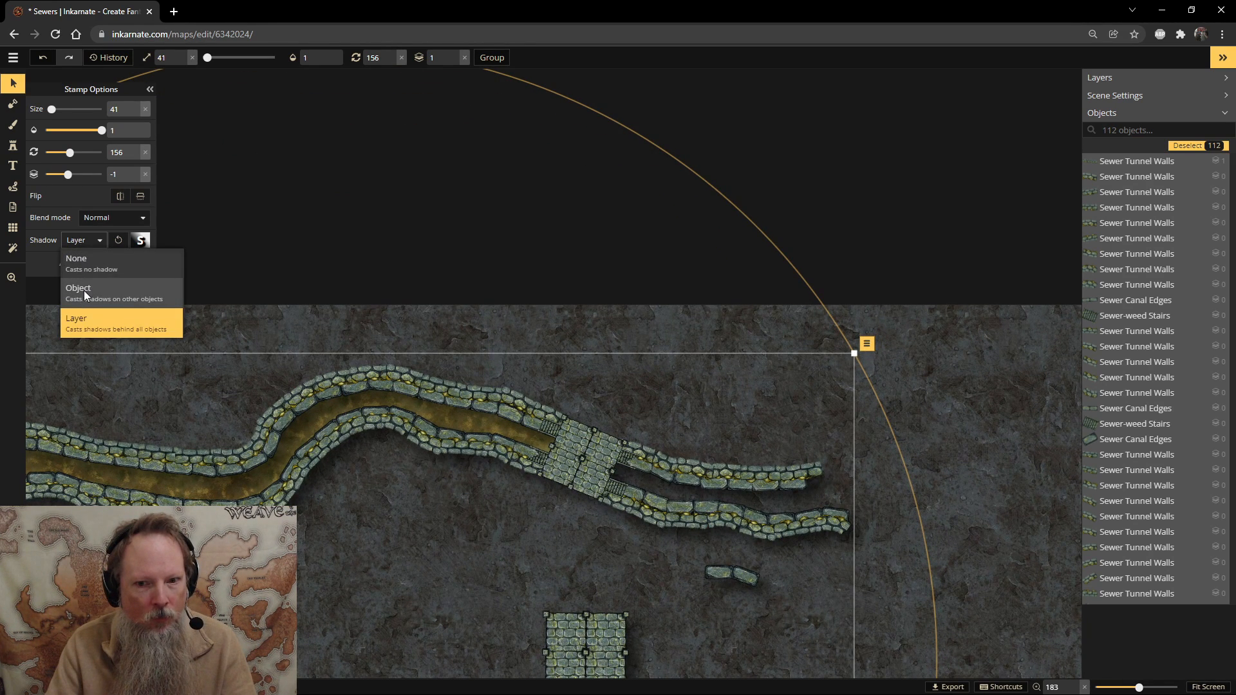
left_click(84, 294)
left_click(79, 246)
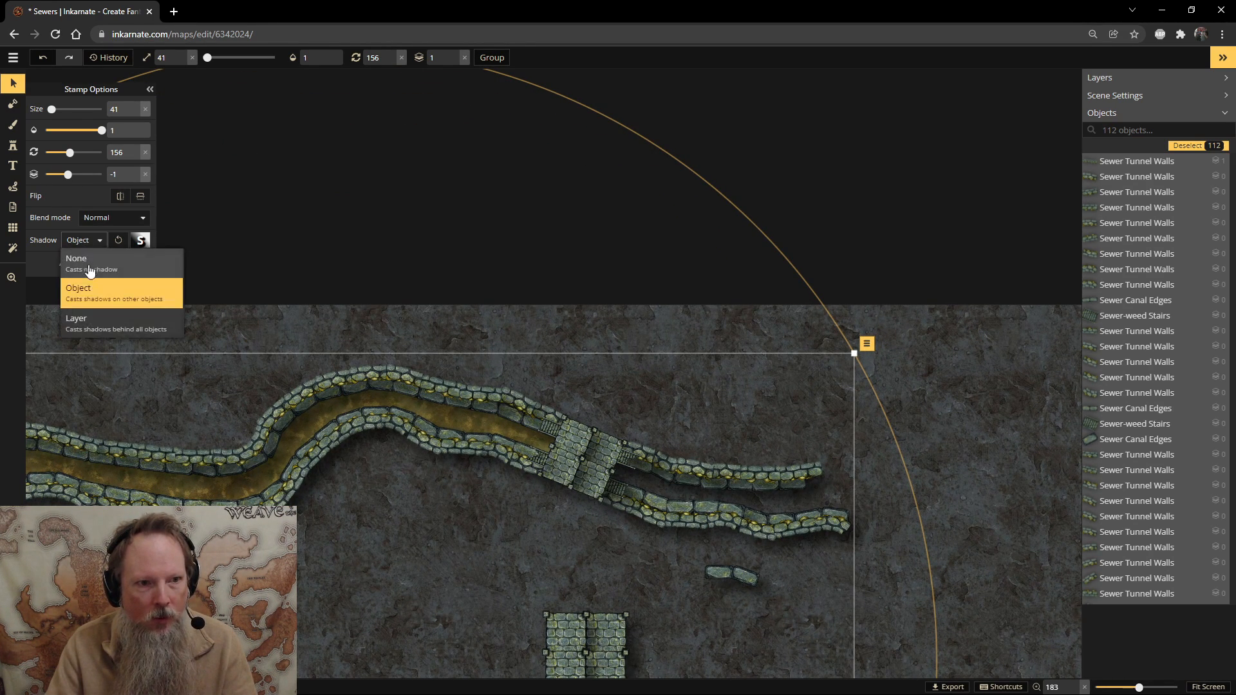
left_click(90, 325)
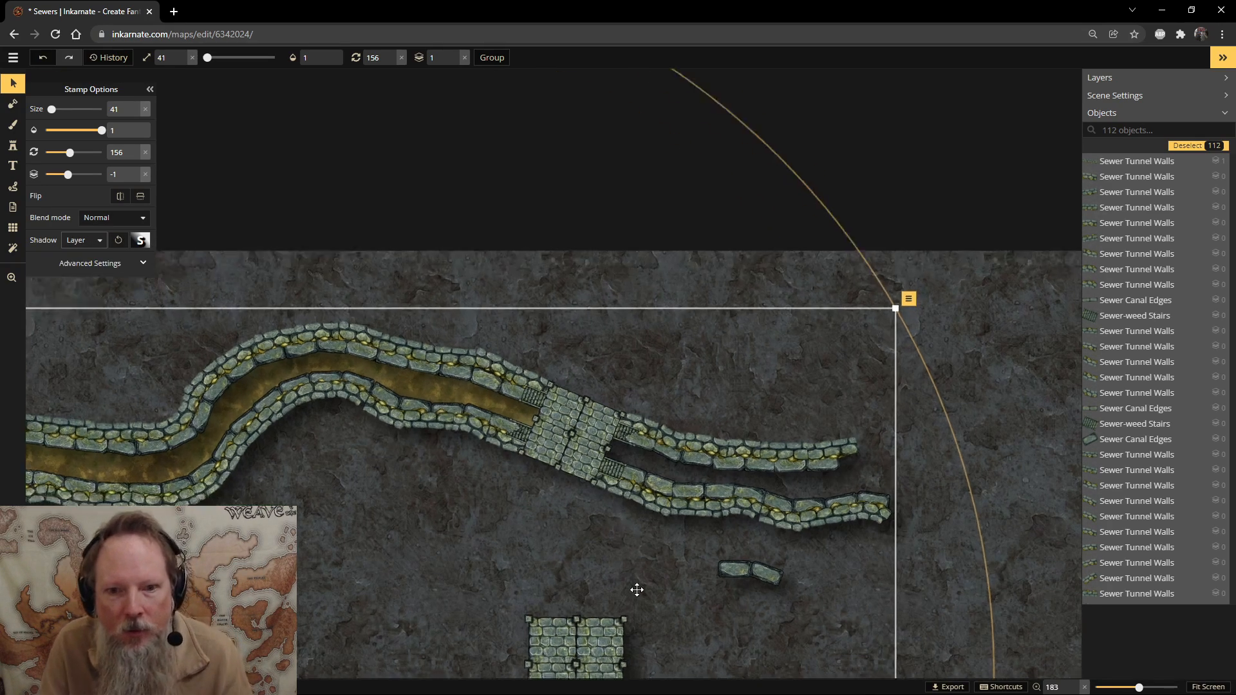
scroll(631, 577, "up", 5)
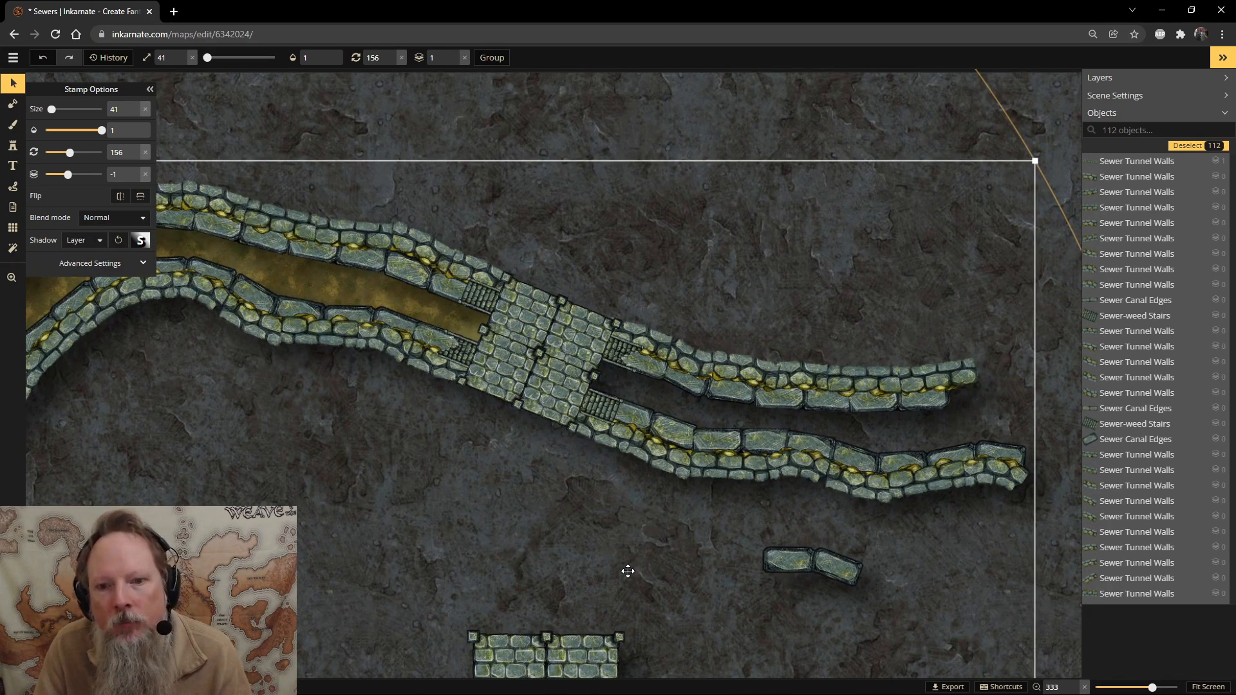
key("Escape")
Find the Copper Sewer Grates by searching the stamp catalog for "sewer" and stamp variant 1 at size 41 on the open ground below the canal.
scroll(628, 567, "down", 5)
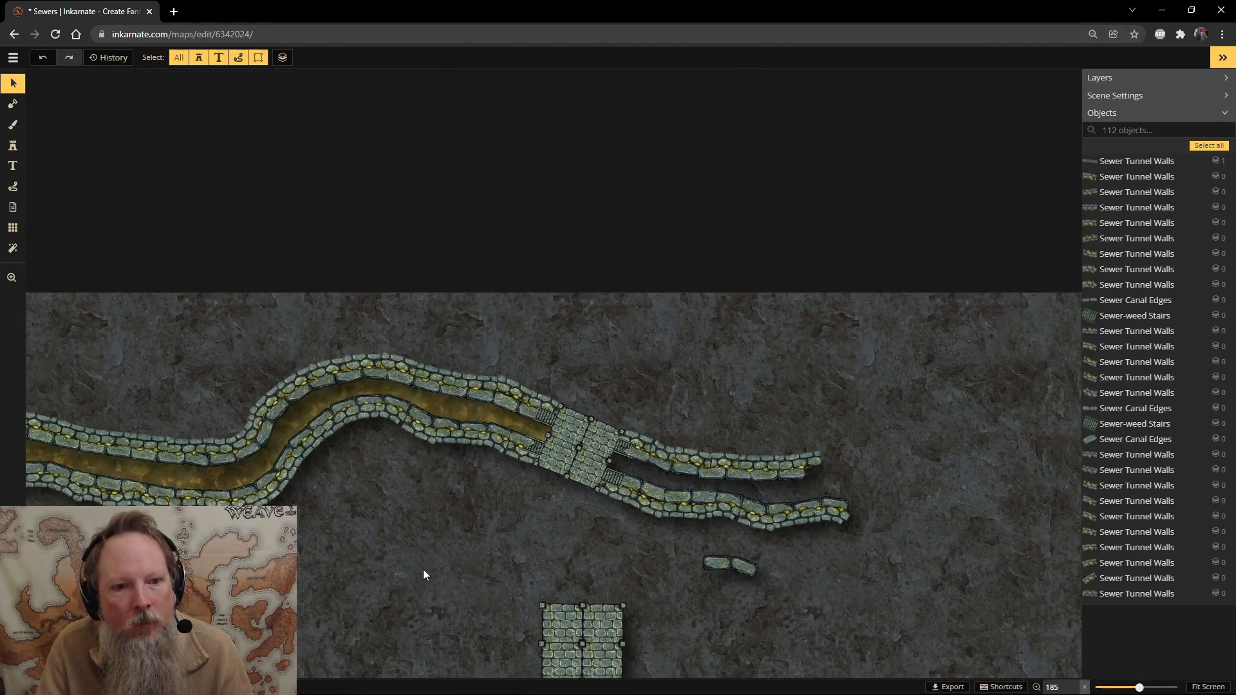
scroll(419, 586, "down", 2)
left_click_drag(414, 599, 508, 444)
scroll(626, 393, "up", 4)
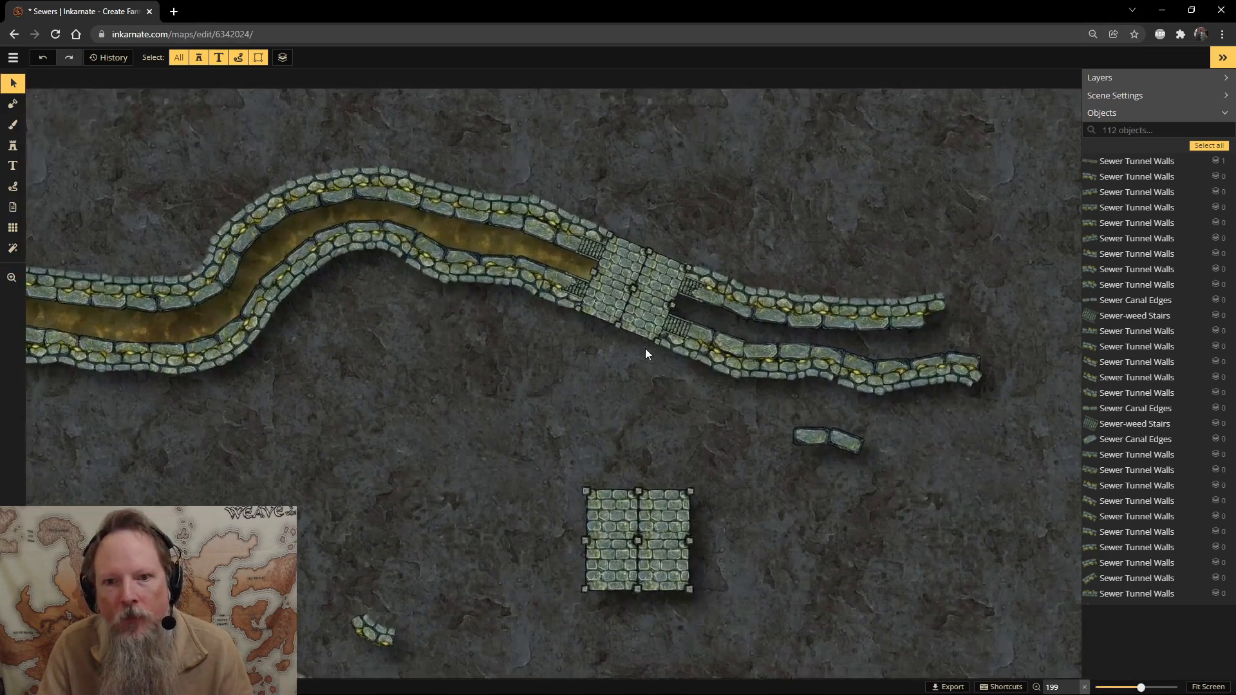
left_click(12, 146)
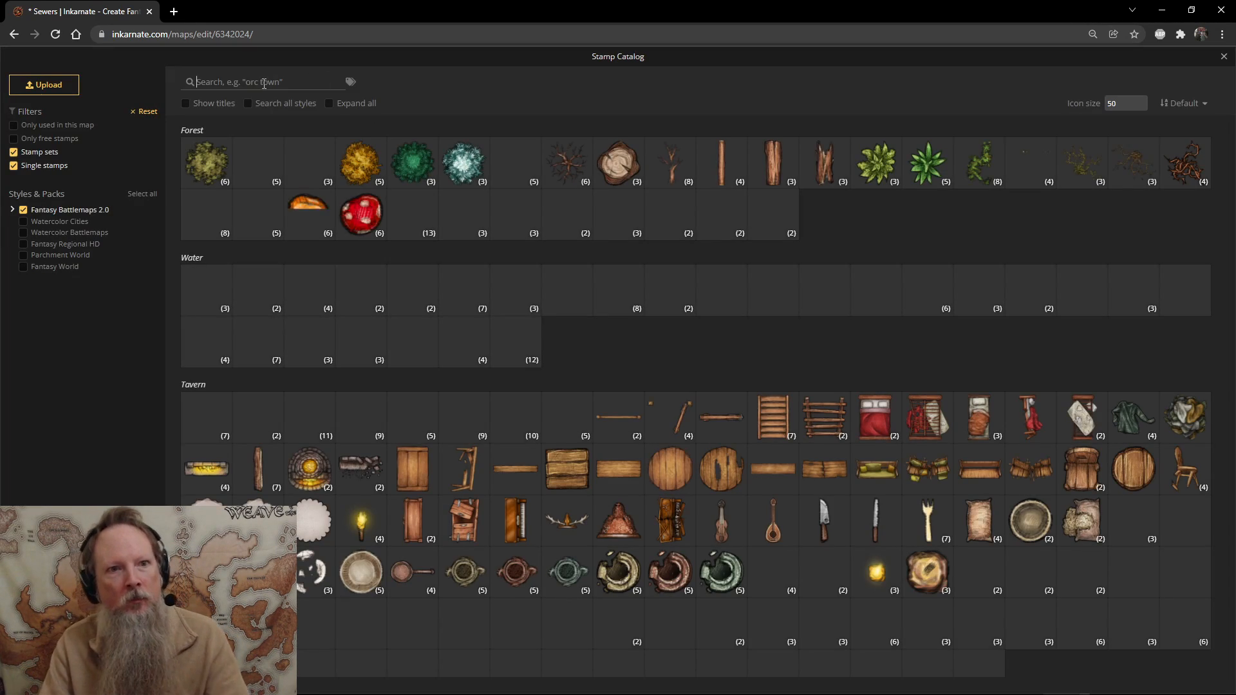
left_click(257, 81)
type("sewer")
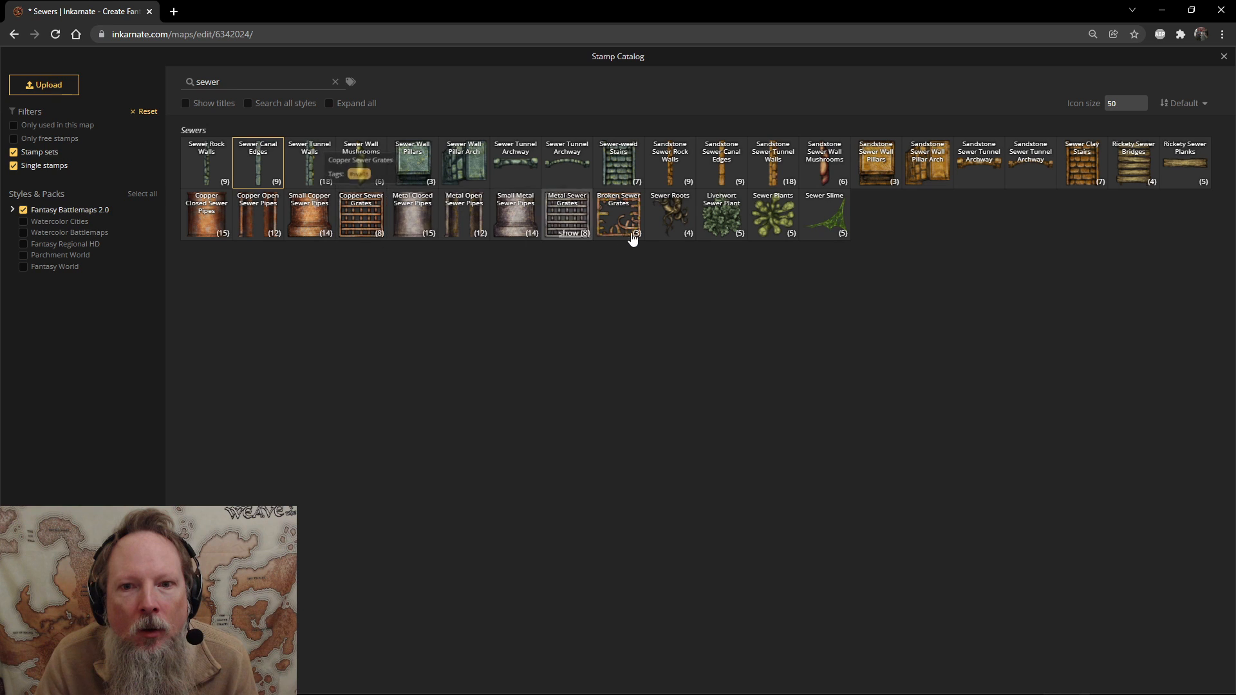
left_click(369, 220)
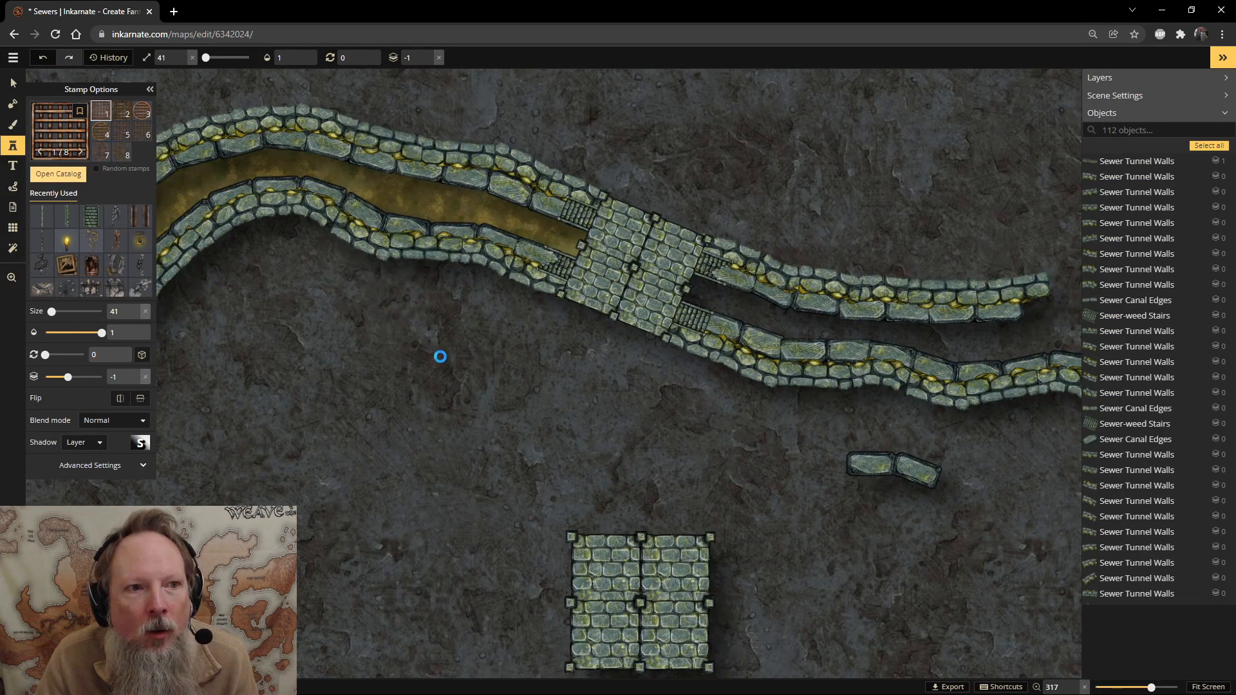
left_click(440, 363)
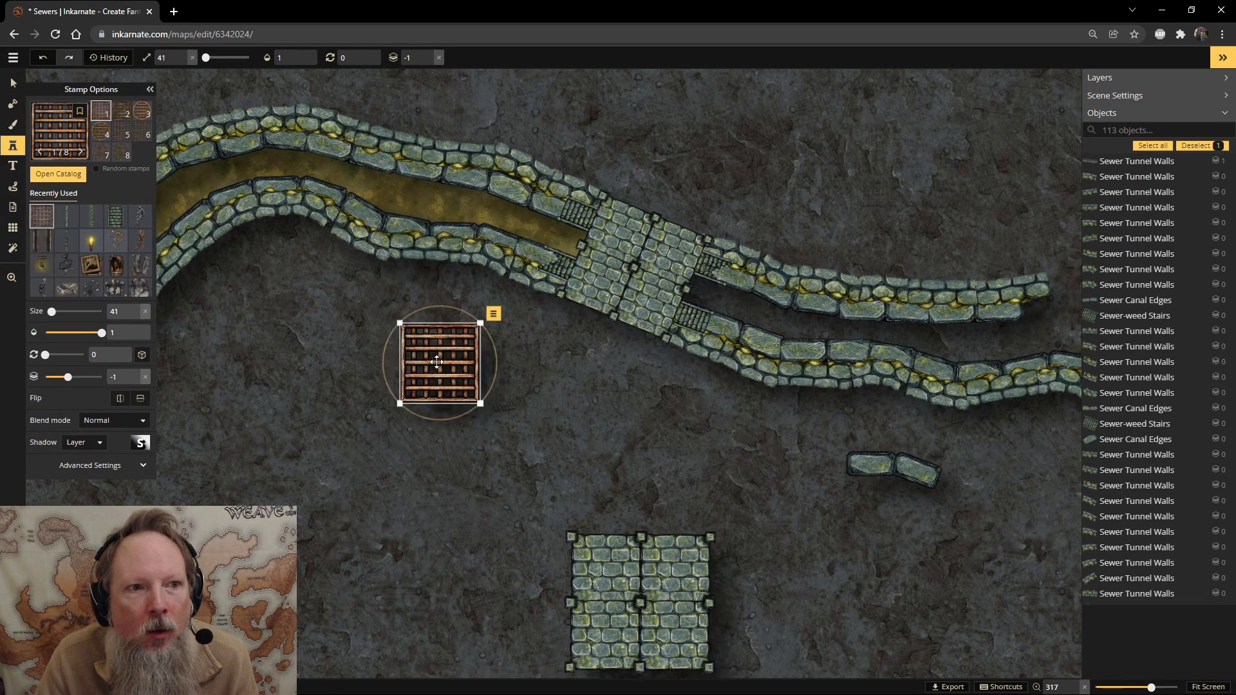
Stamp a Broken Sewer Grate, variant 1, at size 41 on the open ground between the copper grate and the spare floor block.
left_click(40, 174)
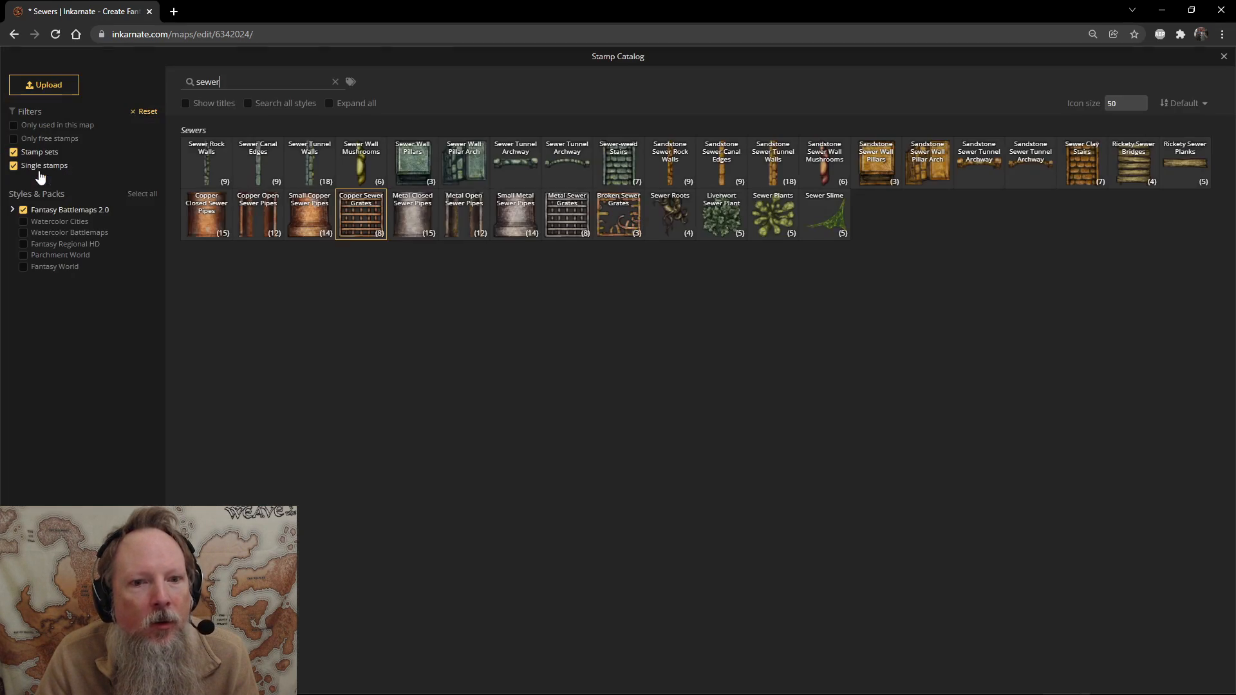
left_click(605, 226)
left_click(586, 418)
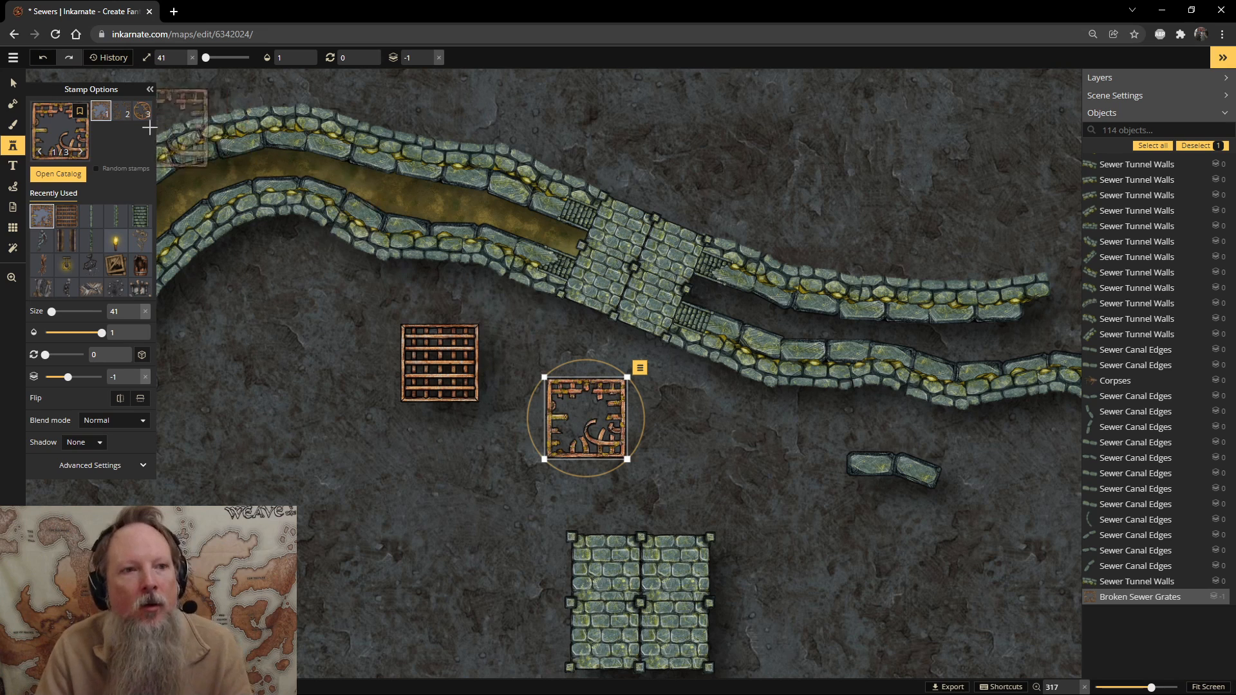
Move the broken grate into the water-filled canal's end at the landing, shrinking it to about 18 and rotating it to 21.
left_click(13, 82)
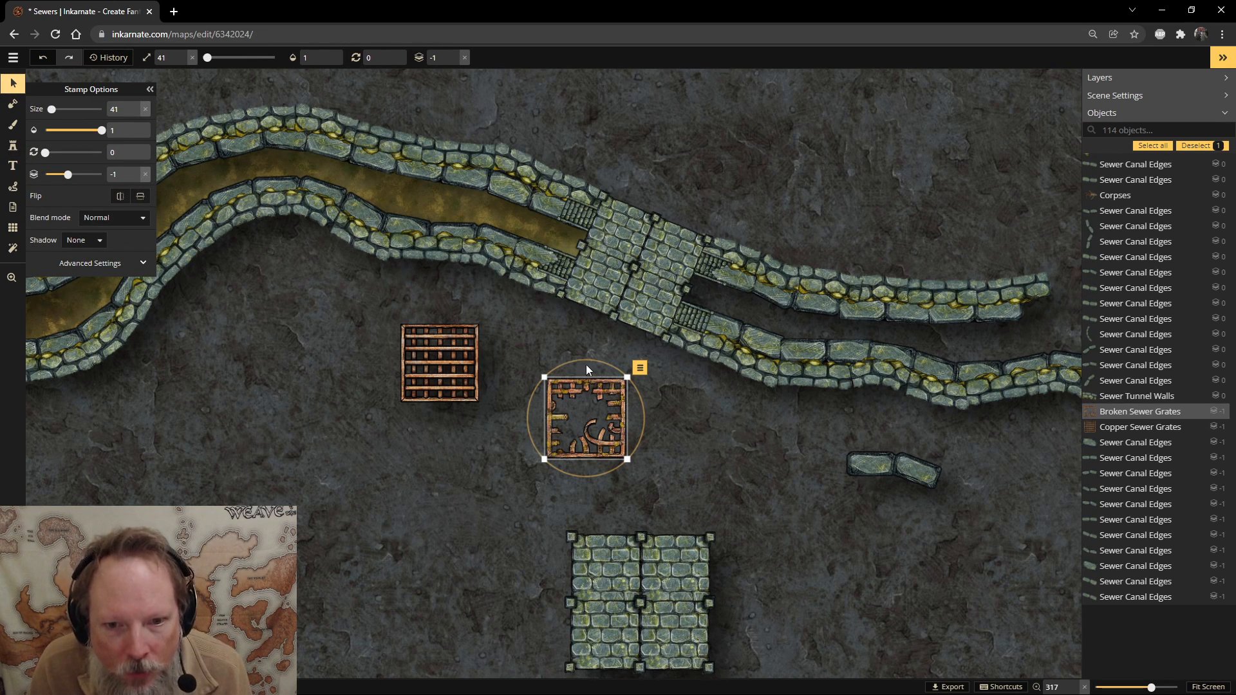
left_click_drag(586, 365, 556, 237)
scroll(556, 236, "down", 2)
scroll(557, 237, "down", 3)
scroll(557, 243, "up", 6)
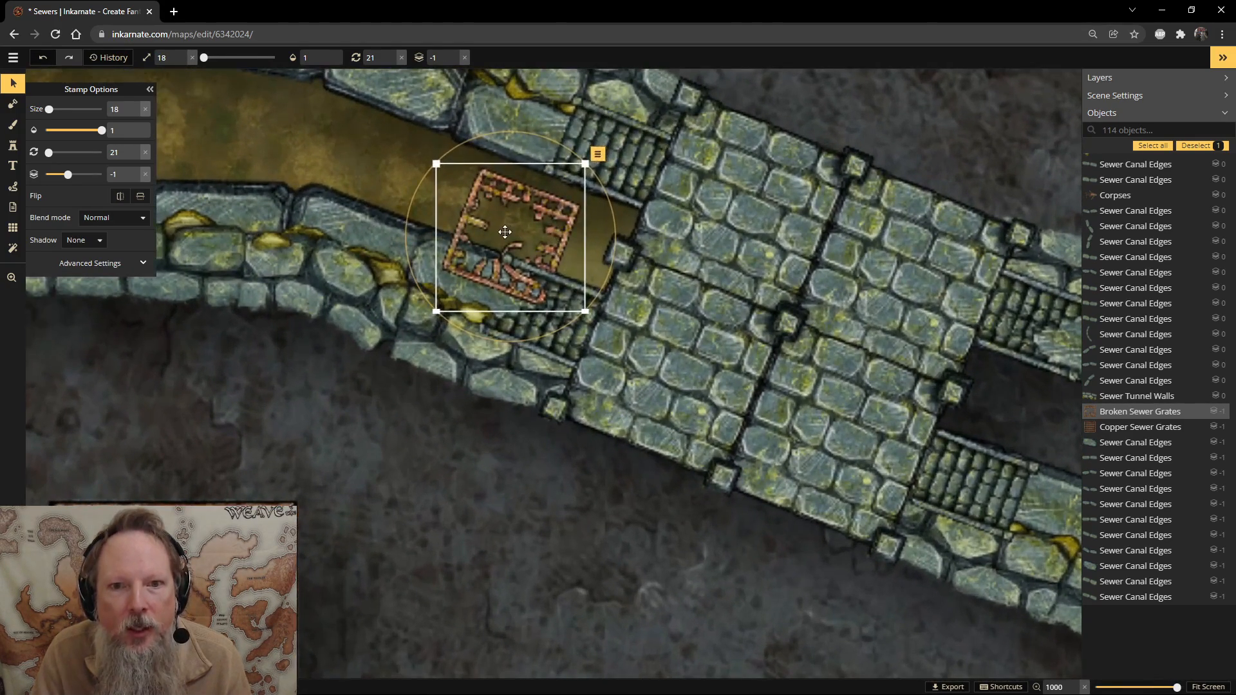
left_click_drag(537, 233, 567, 230)
scroll(562, 228, "down", 1)
scroll(562, 229, "up", 2)
Fit the intact copper grate into the empty canal's opening across the landing at size 19 and rotation 21, and save the map.
left_click_drag(258, 547, 991, 399)
scroll(991, 399, "down", 3)
left_click_drag(879, 398, 358, 276)
scroll(513, 210, "down", 5)
scroll(513, 210, "down", 8)
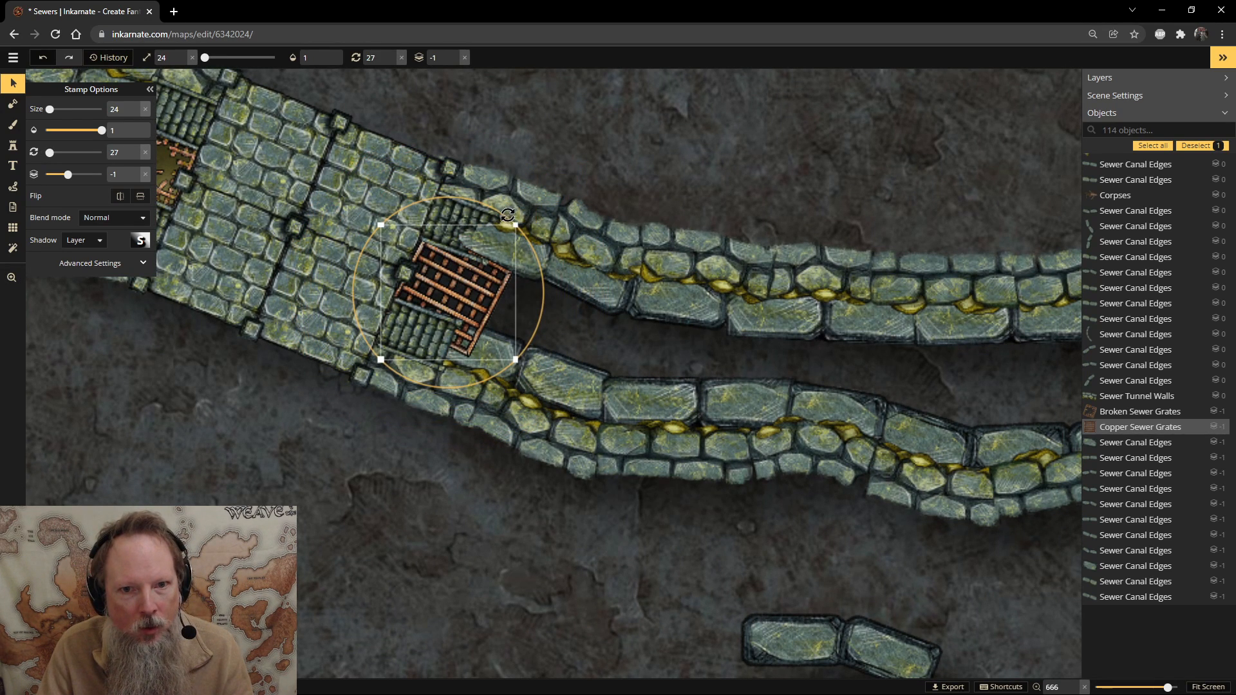
scroll(508, 215, "down", 9)
scroll(477, 297, "up", 4)
left_click_drag(477, 297, 467, 286)
scroll(531, 338, "down", 3)
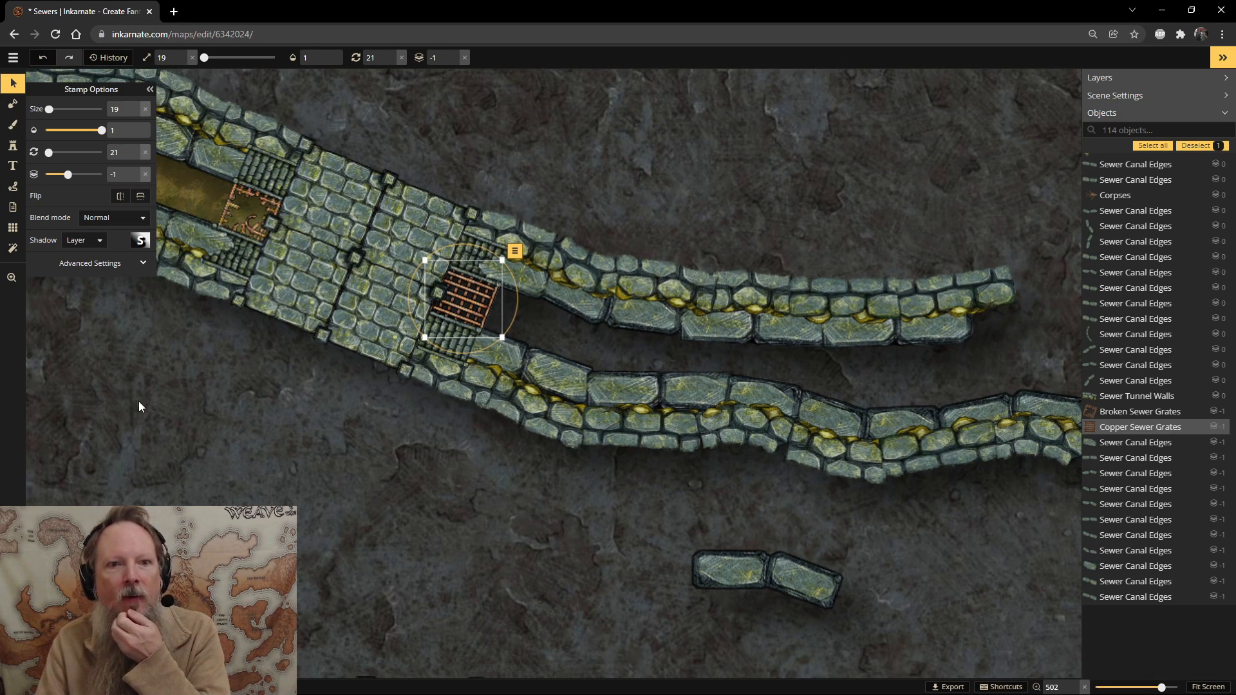
key("ctrl+s")
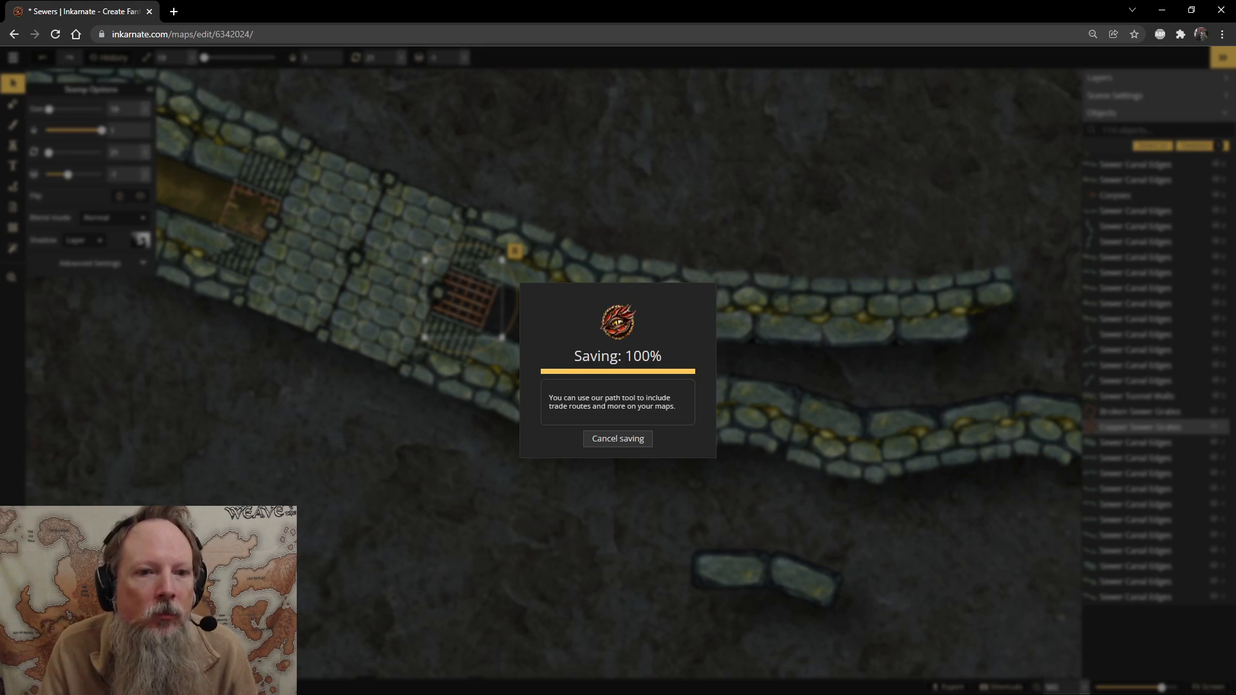
Copy the landing's four floor stamps and place the copy directly against its lower side to extend the walkway.
scroll(438, 484, "down", 1)
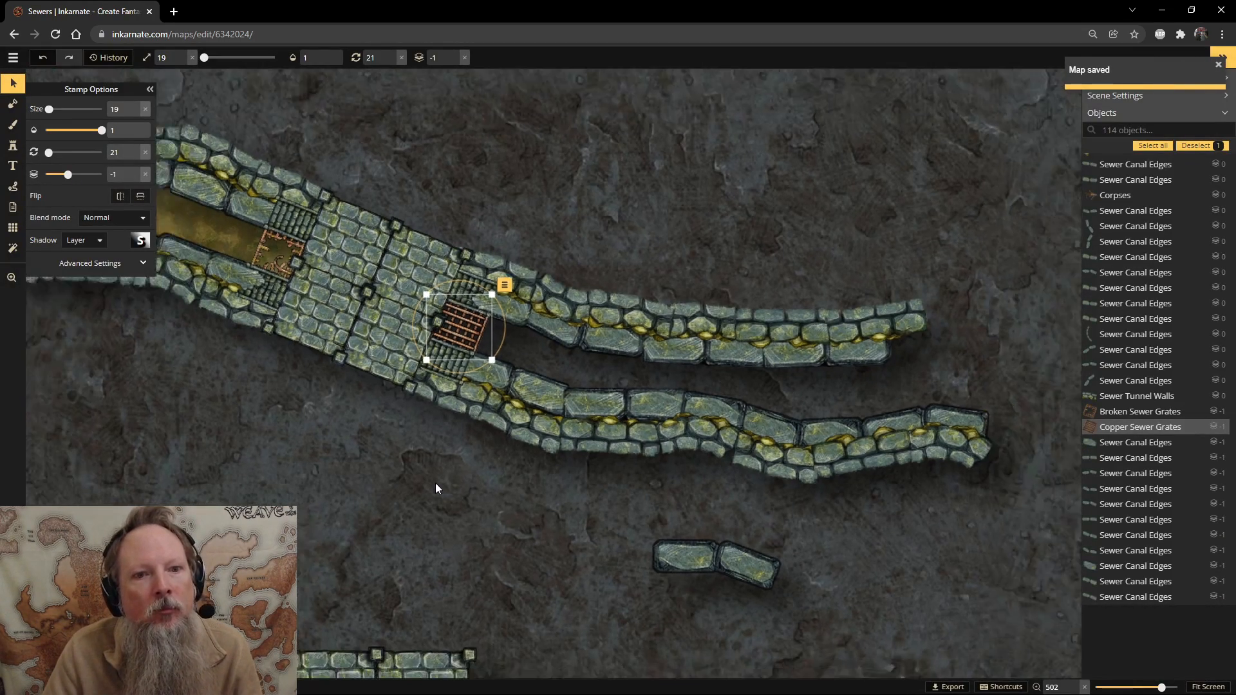
scroll(436, 487, "down", 2)
left_click_drag(358, 593, 561, 448)
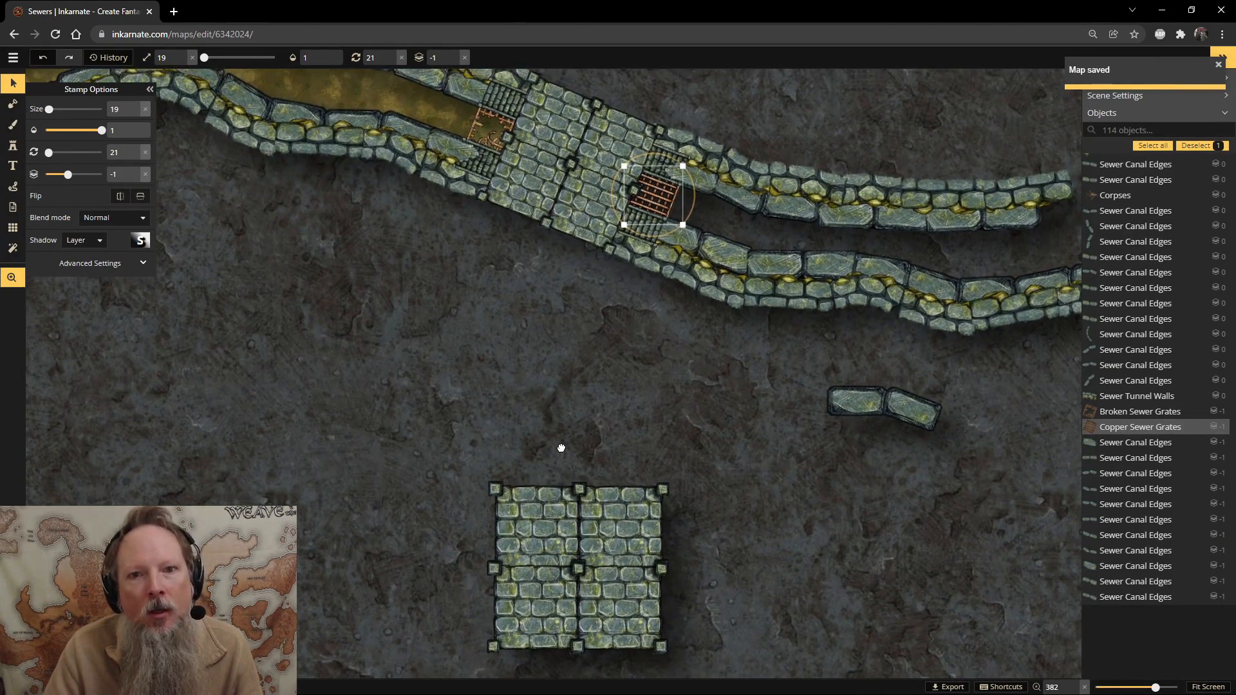
left_click(572, 149)
left_click(620, 132, "shift")
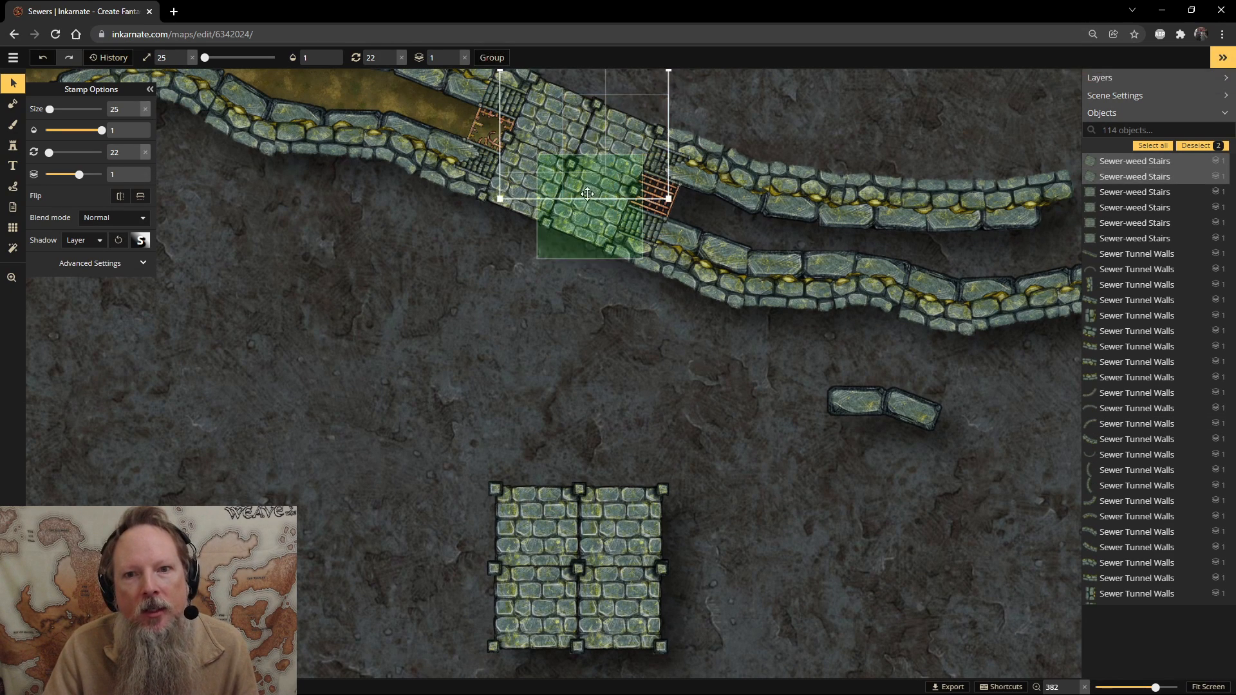
left_click(525, 179, "shift")
key("ctrl+c")
key("ctrl+v")
left_click_drag(638, 425, 564, 289)
scroll(617, 512, "down", 1)
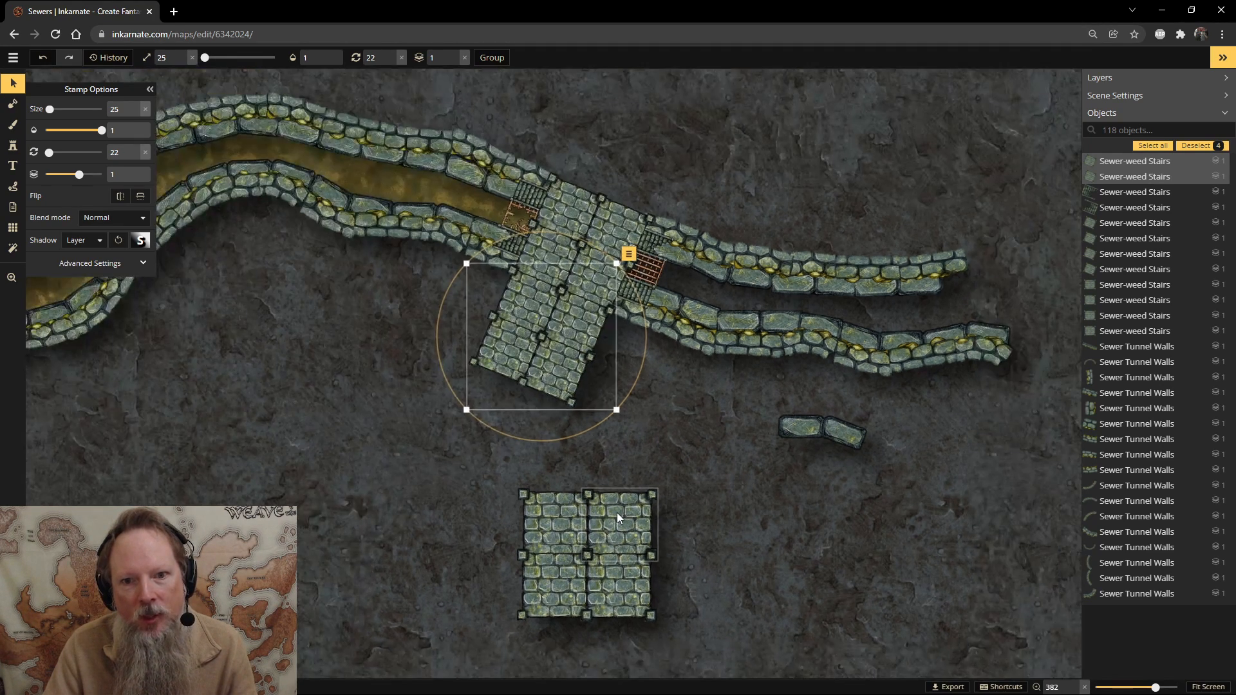
Delete the spare unrotated four-piece stone floor block below the walkway.
scroll(617, 513, "down", 1)
left_click_drag(756, 568, 842, 345)
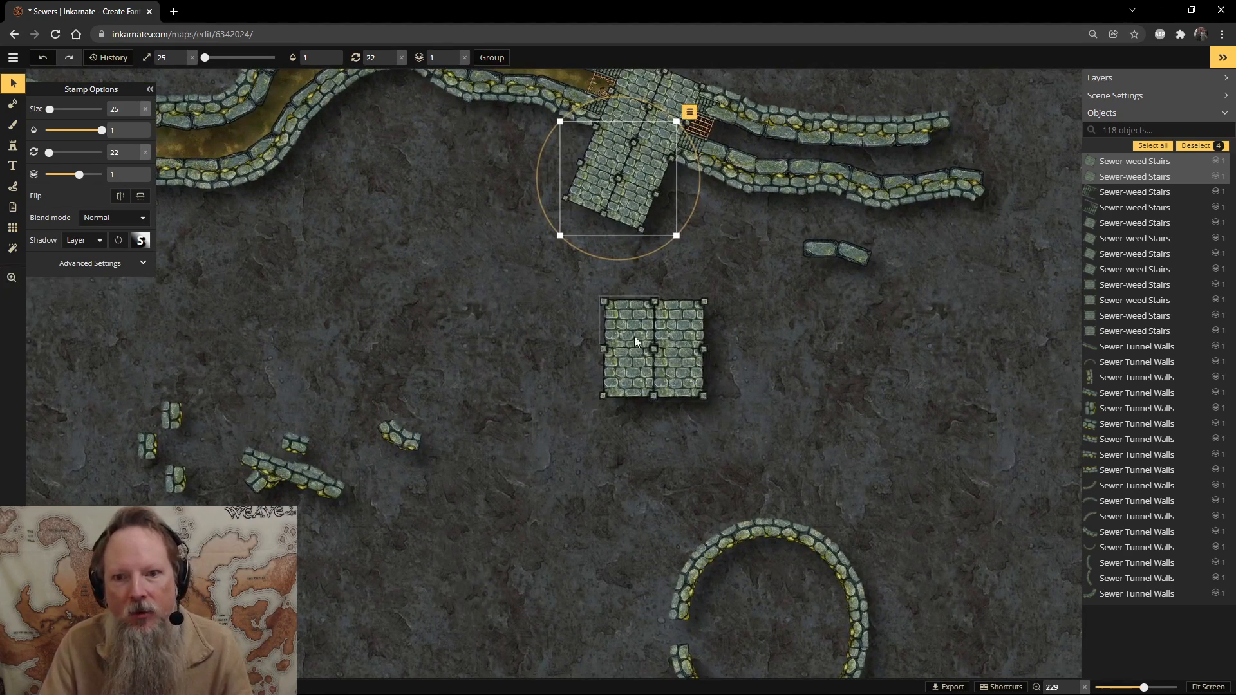
left_click(622, 327)
key("Delete")
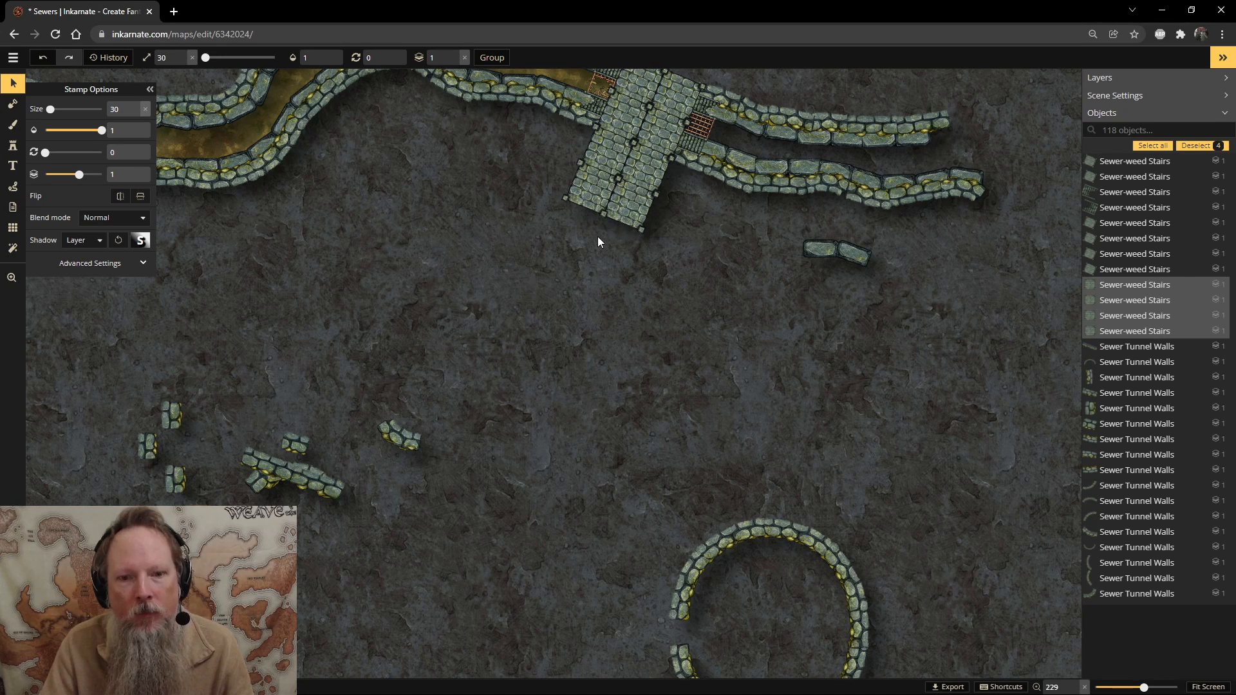
Paste two more copies of the four-piece floor block end to end, extending the walkway diagonally away from the canal.
key("ctrl+v")
scroll(603, 251, "down", 4)
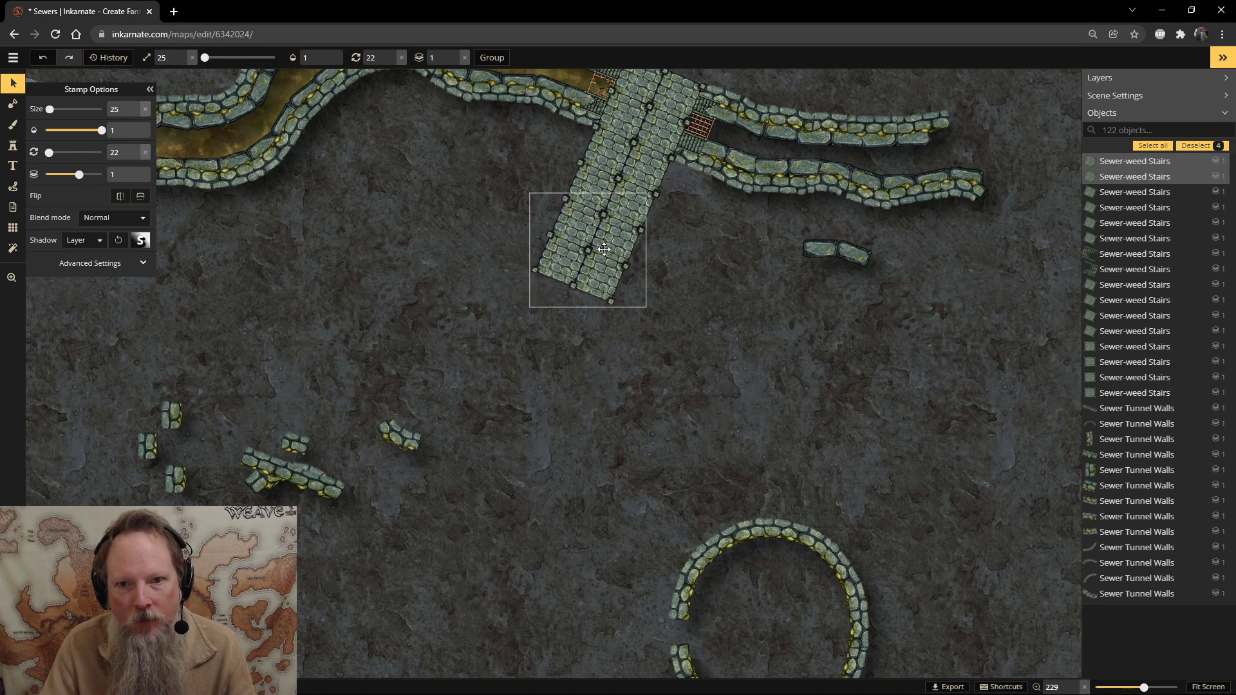
left_click(605, 249)
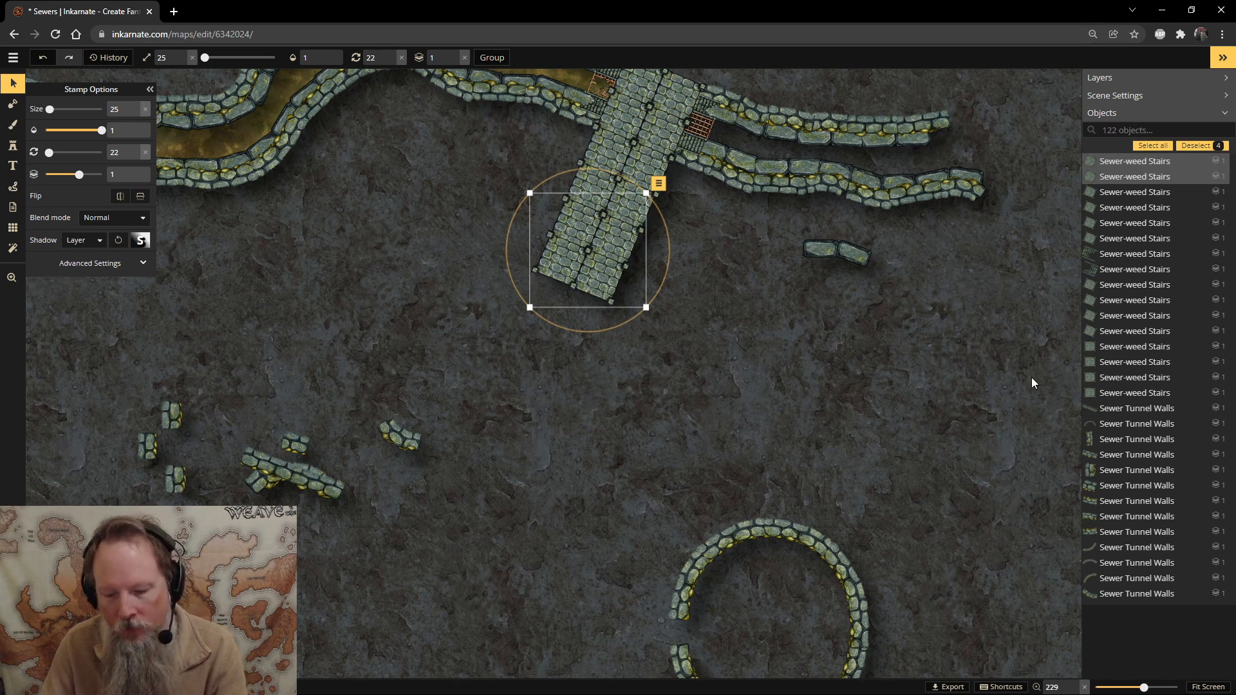
key("Up")
key("Left")
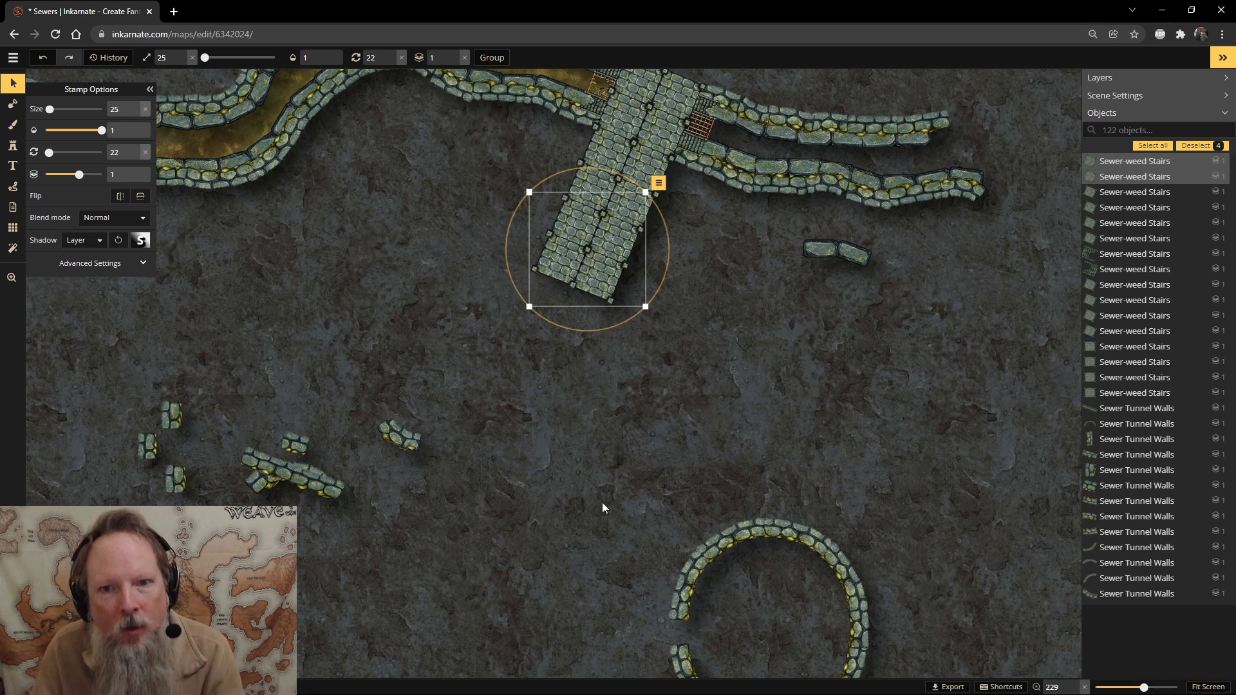
key("ctrl+v")
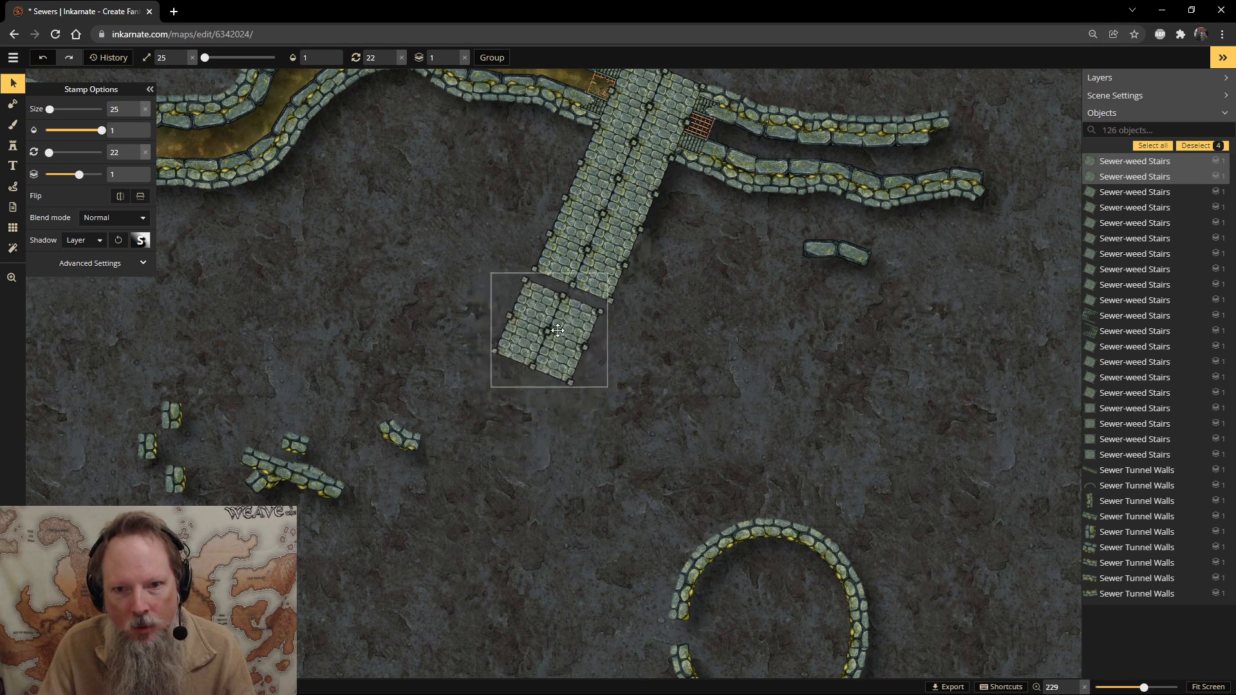
left_click(566, 322)
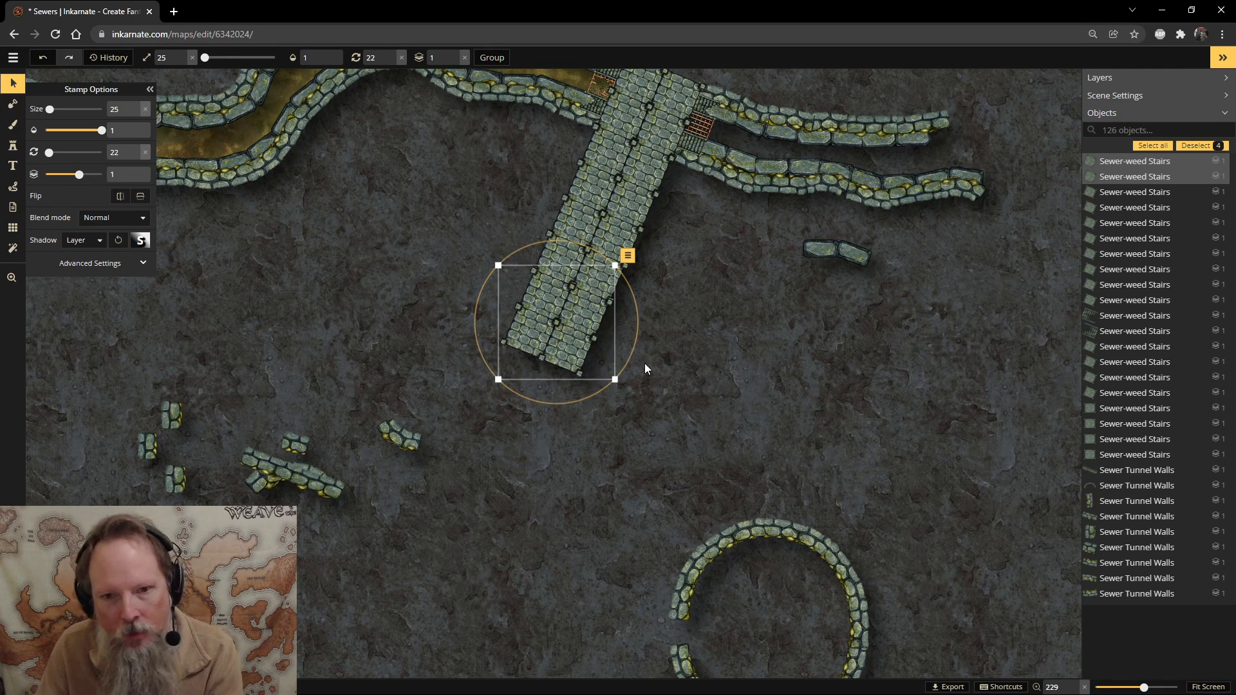
Nudge the last four-piece floor block up and slightly sideways so it sits flush with the walkway.
key("Up")
key("Up")
key("Right")
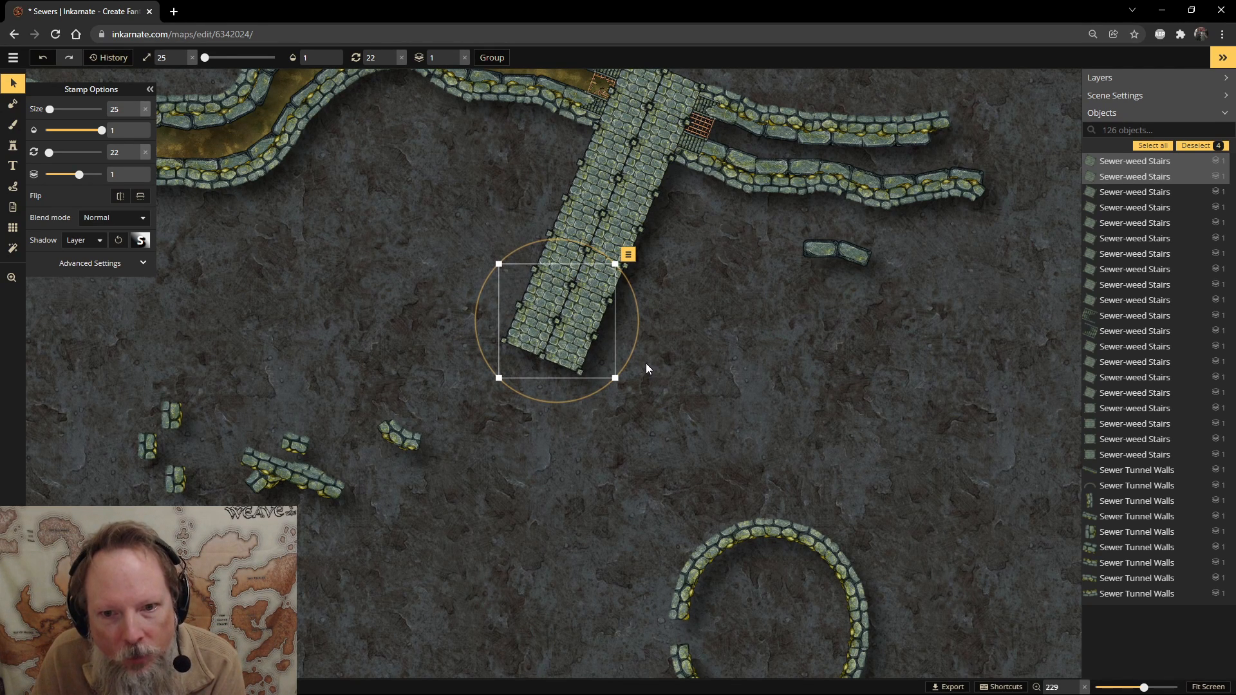
left_click(726, 331)
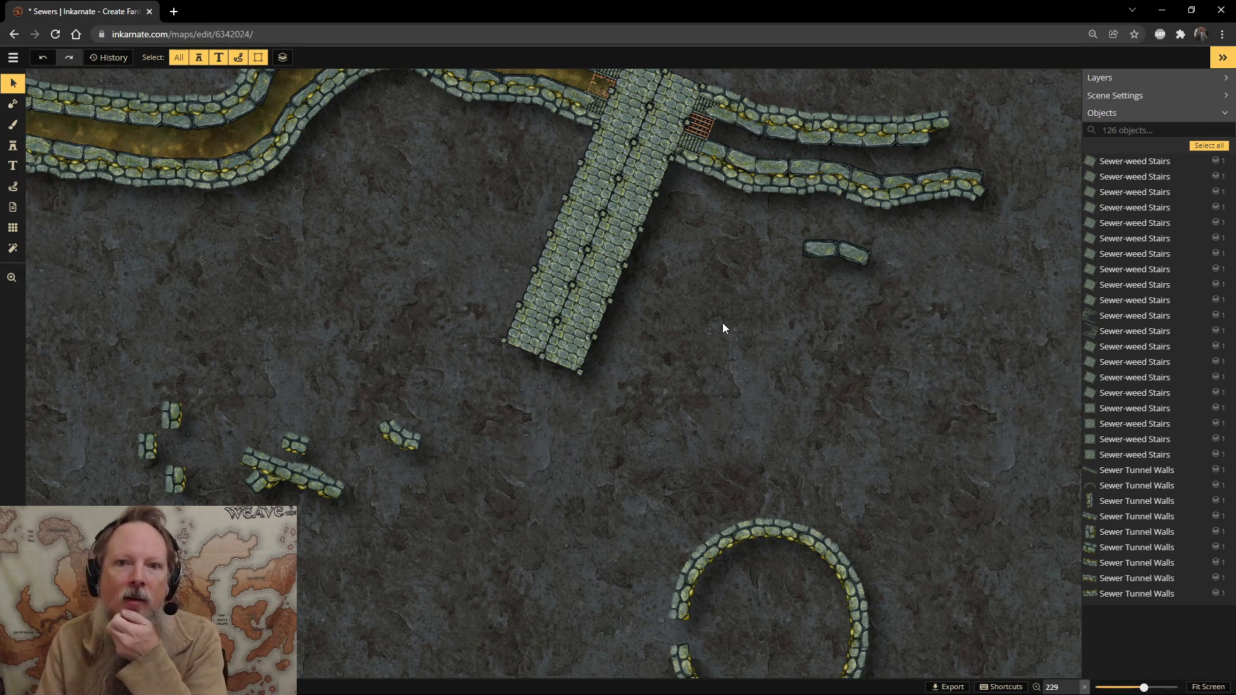
Move the short wall filler out of the round wall and lower the upper arc onto the lower arc to close the ring.
scroll(722, 322, "down", 3)
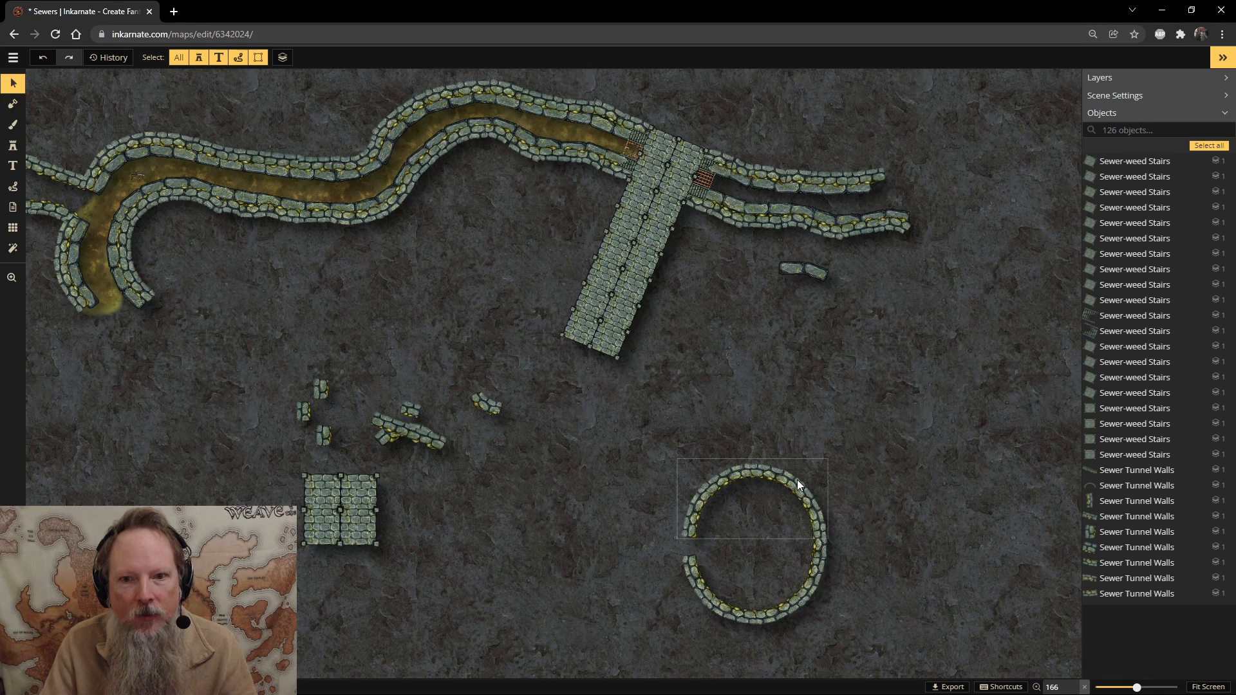
left_click_drag(812, 552, 887, 549)
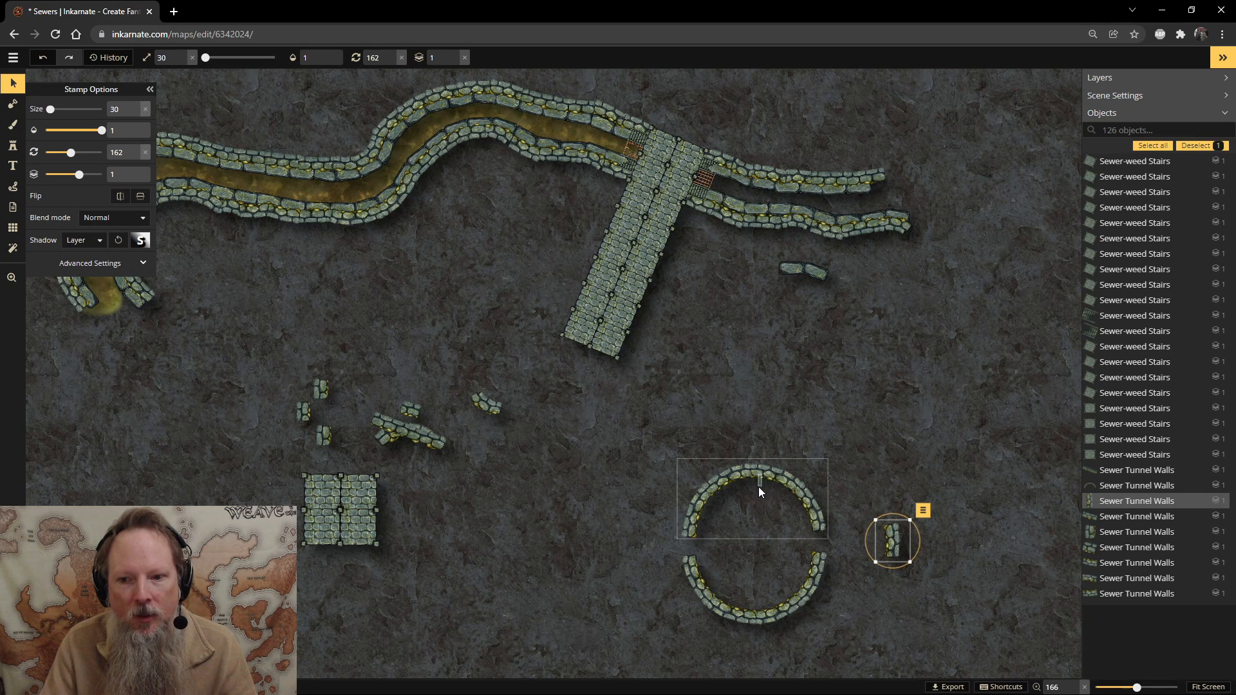
left_click(760, 479)
mouse_move(761, 478)
left_mouse_down()
mouse_move(762, 488)
mouse_move(798, 459)
mouse_move(780, 489)
left_mouse_up()
left_click_drag(671, 497, 658, 488)
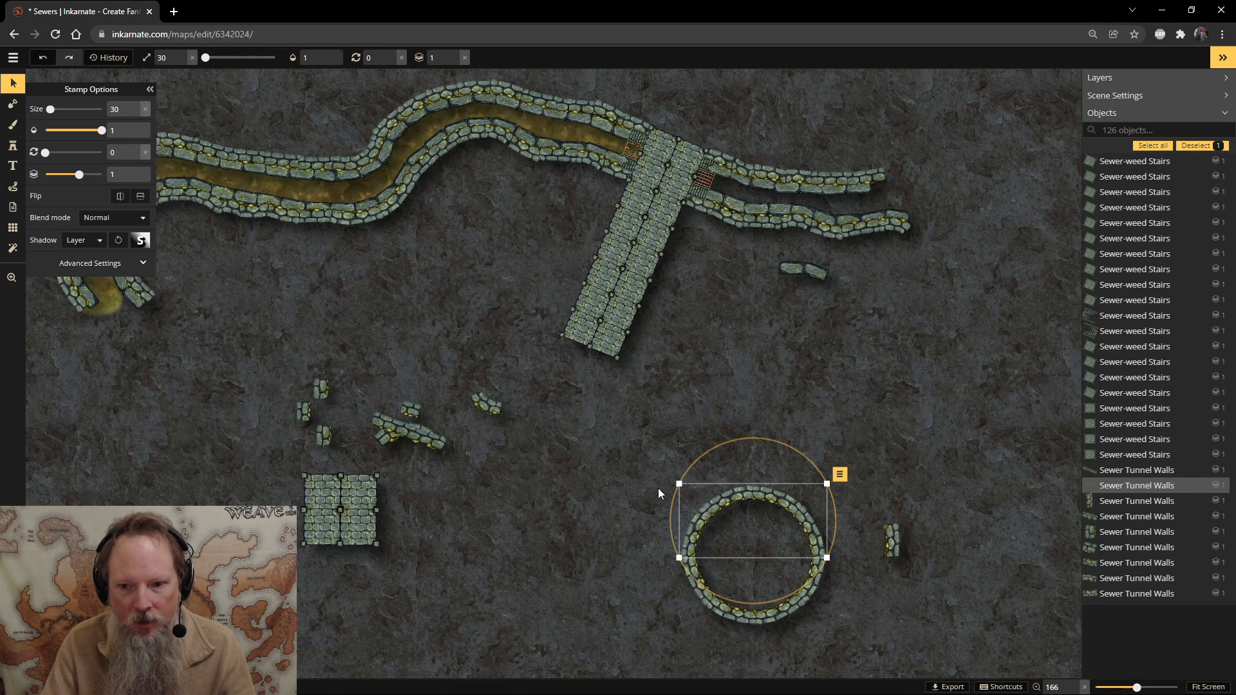
left_click(658, 488)
left_click(765, 499)
mouse_move(774, 493)
left_mouse_down()
mouse_move(783, 452)
mouse_move(775, 497)
left_mouse_up()
left_click(810, 408)
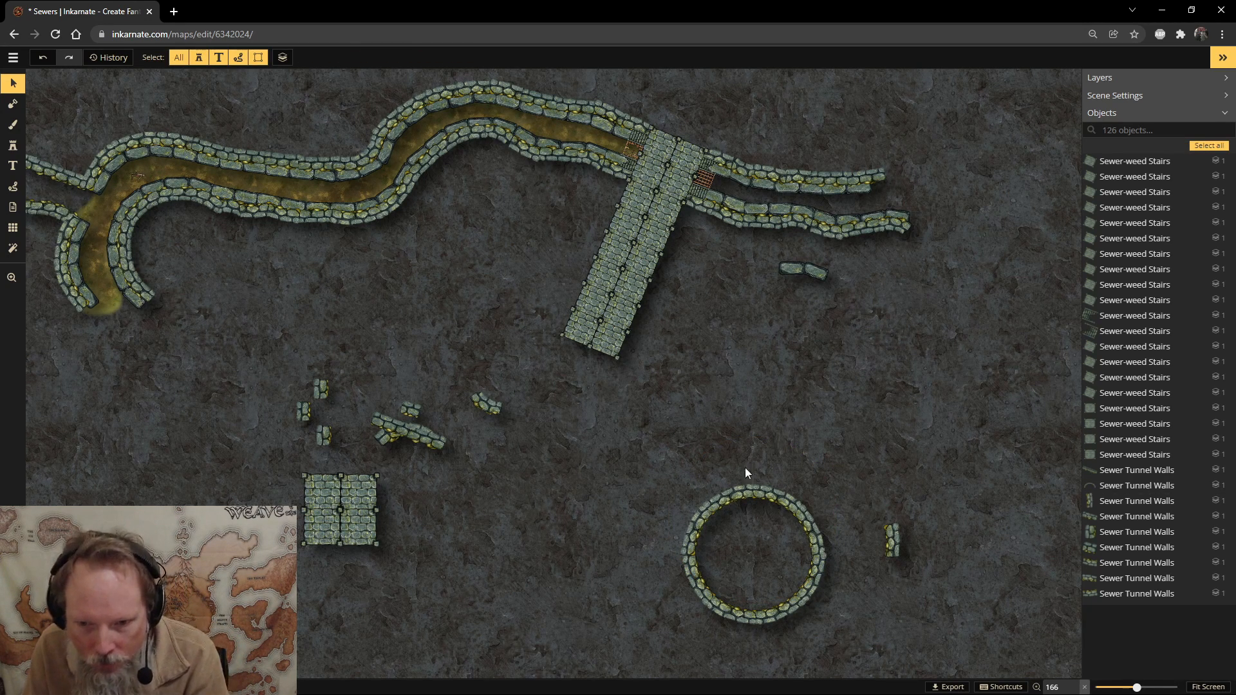
Fine-tune the upper arc's position so its ends line up with the lower half of the ring.
left_click(694, 490)
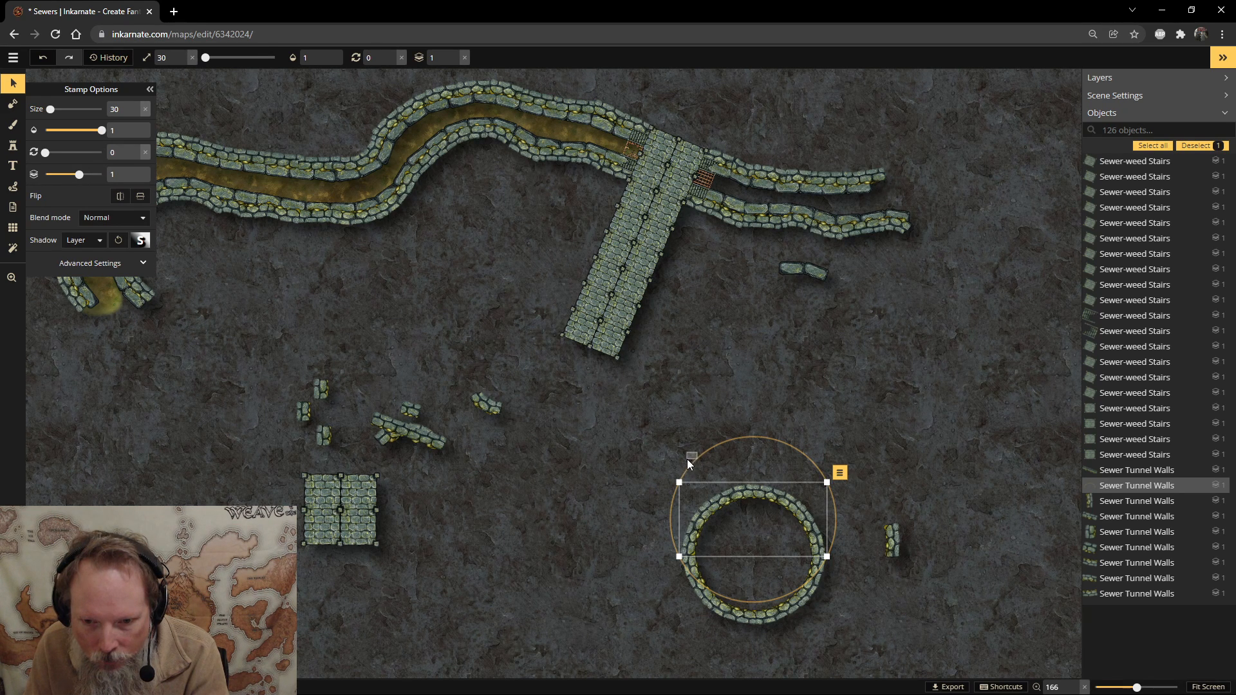
left_click(686, 459)
left_click(689, 507)
left_click_drag(716, 447, 717, 449)
left_click(846, 380)
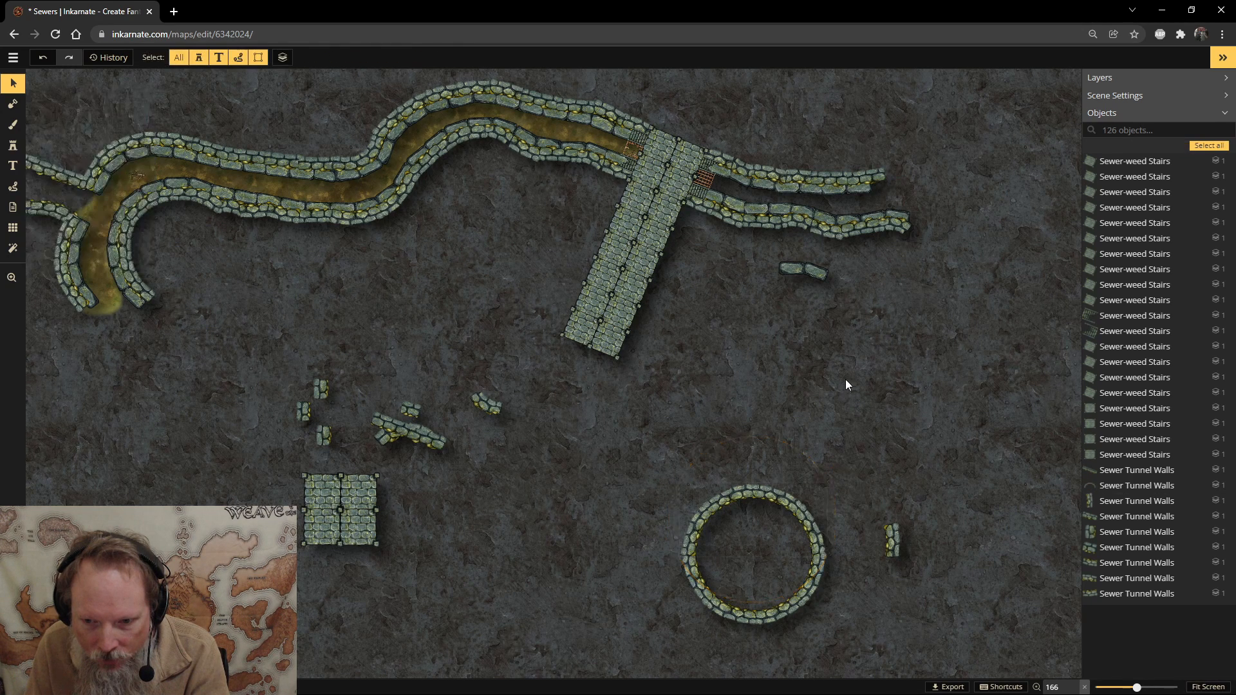
Copy both halves of the closed wall ring and place the copy just below the walkway's end.
left_click_drag(846, 659, 553, 425)
key("ctrl+c")
key("ctrl+v")
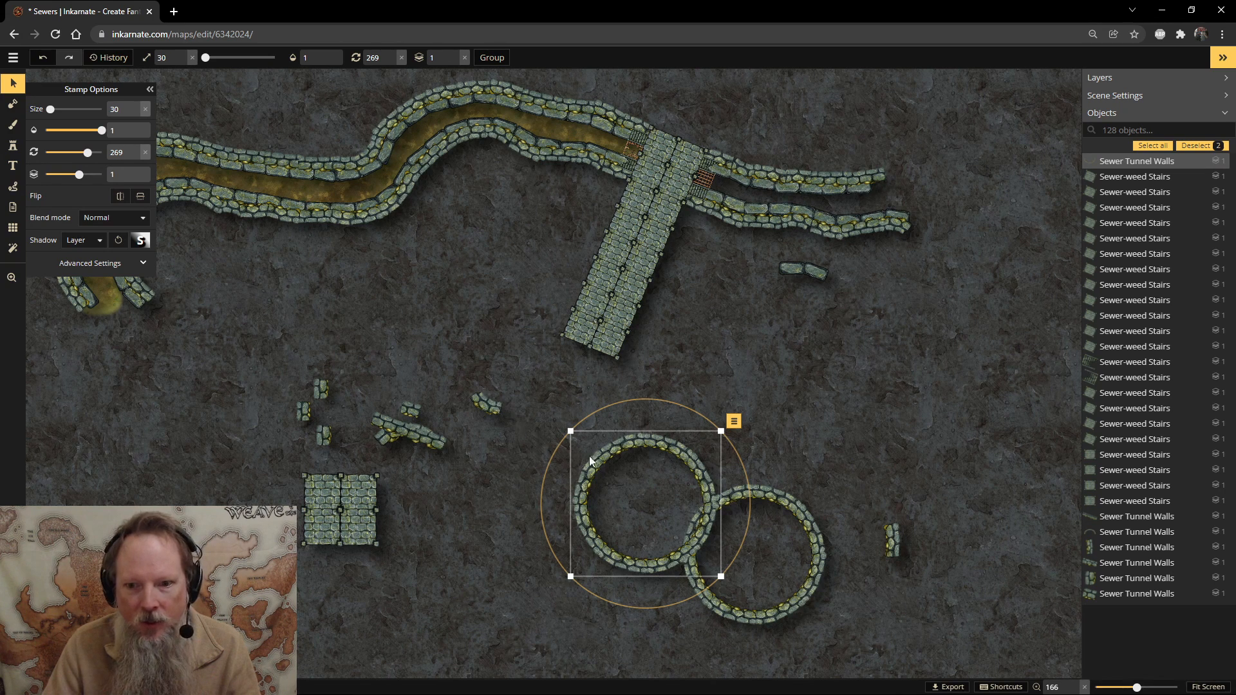
left_click_drag(657, 500, 585, 445)
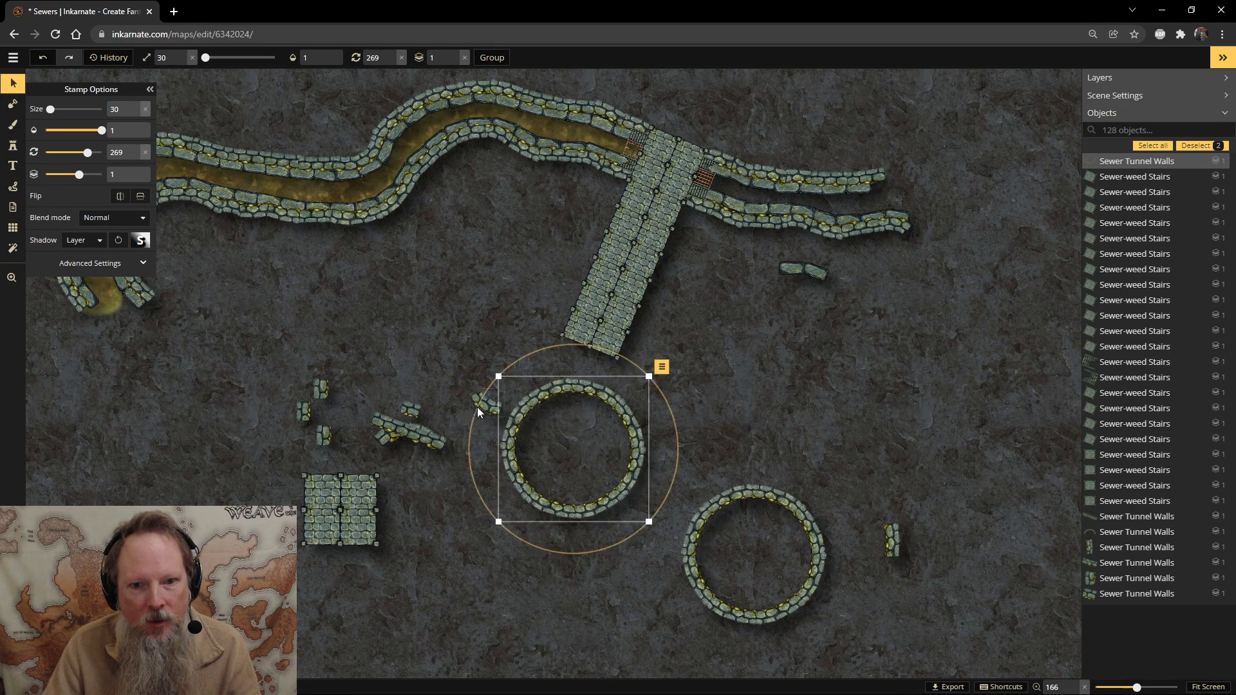
Move the loose wall fragments and the spare square floor block well away from the copied ring.
left_click(434, 381)
left_click_drag(493, 397, 245, 353)
left_click_drag(451, 554, 219, 334)
left_click_drag(279, 395, 63, 470)
Fit the copied ring against the walkway's lower end and set its layer to 0 so it lies beneath the floor.
left_click_drag(483, 391, 635, 546)
left_click_drag(618, 483, 607, 434)
left_click(454, 62)
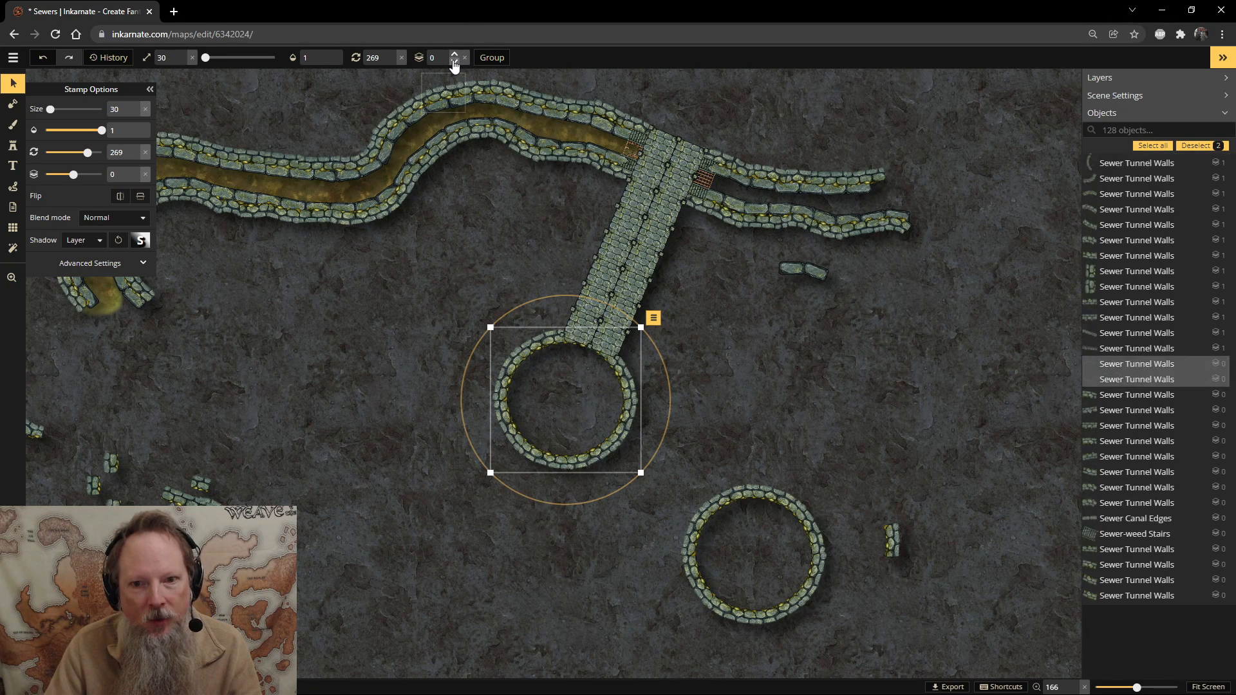
left_click_drag(567, 447, 573, 444)
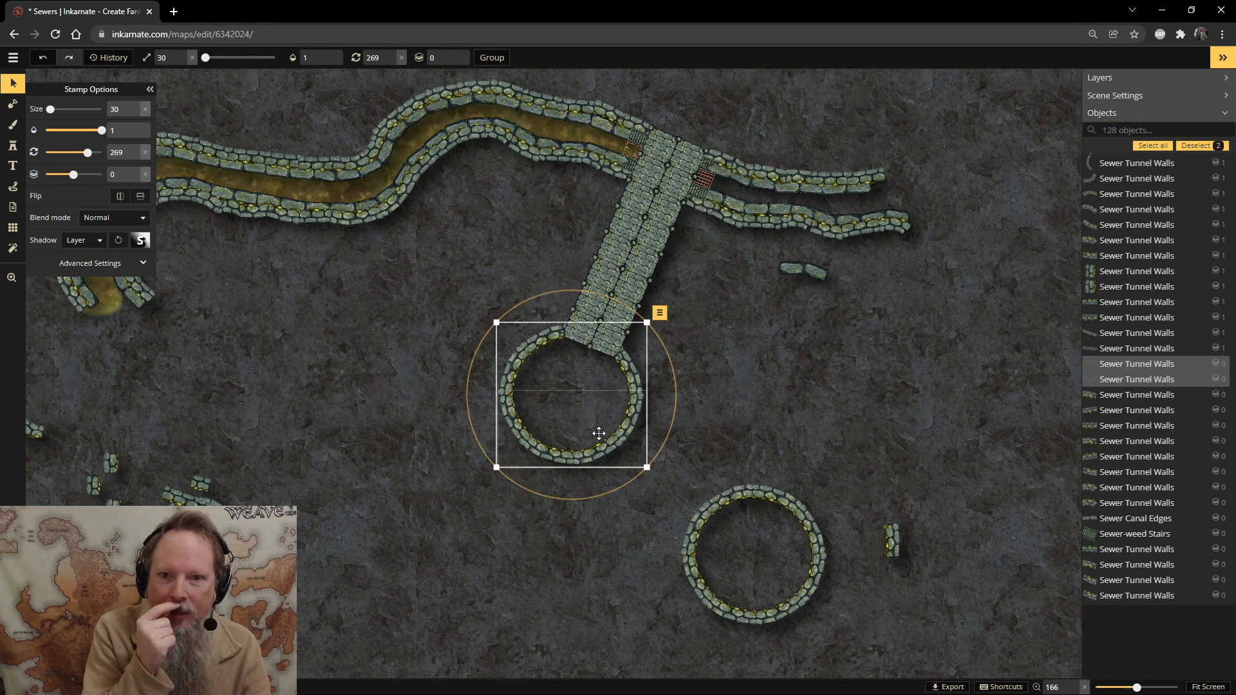
left_click(856, 538)
Place a curved Sewer-weed Stairs stamp, variant 4, inside the ring near the walkway's end.
scroll(542, 405, "up", 1)
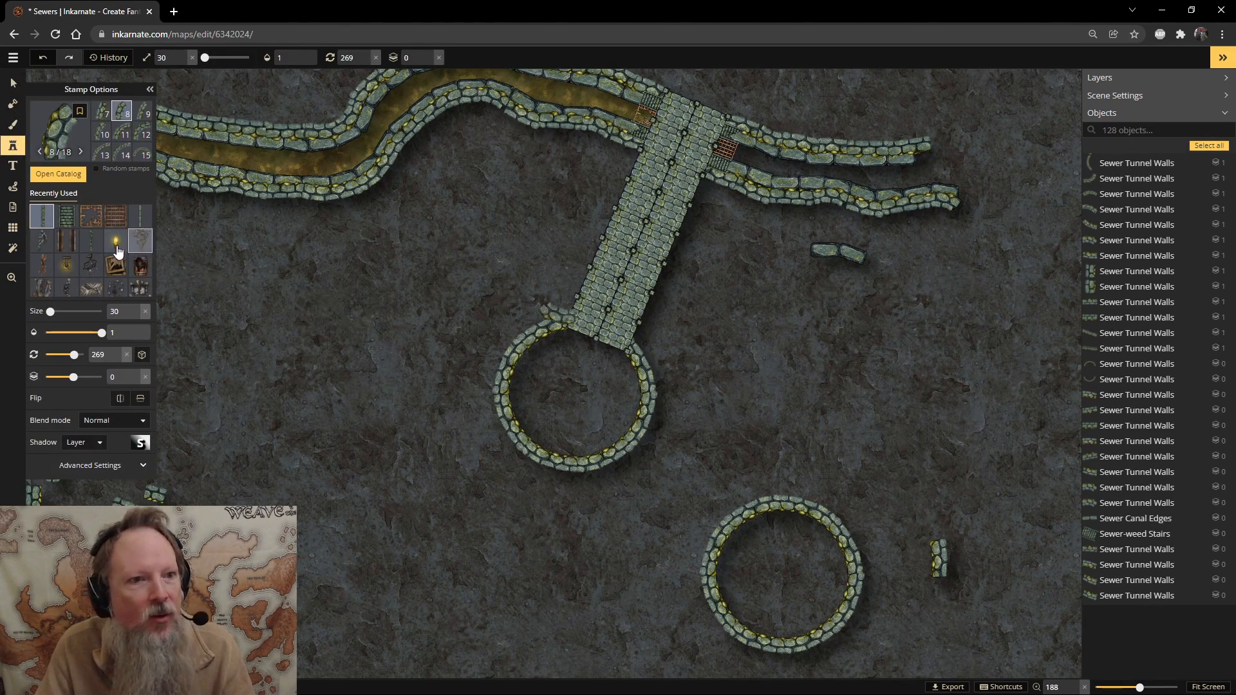
left_click(70, 220)
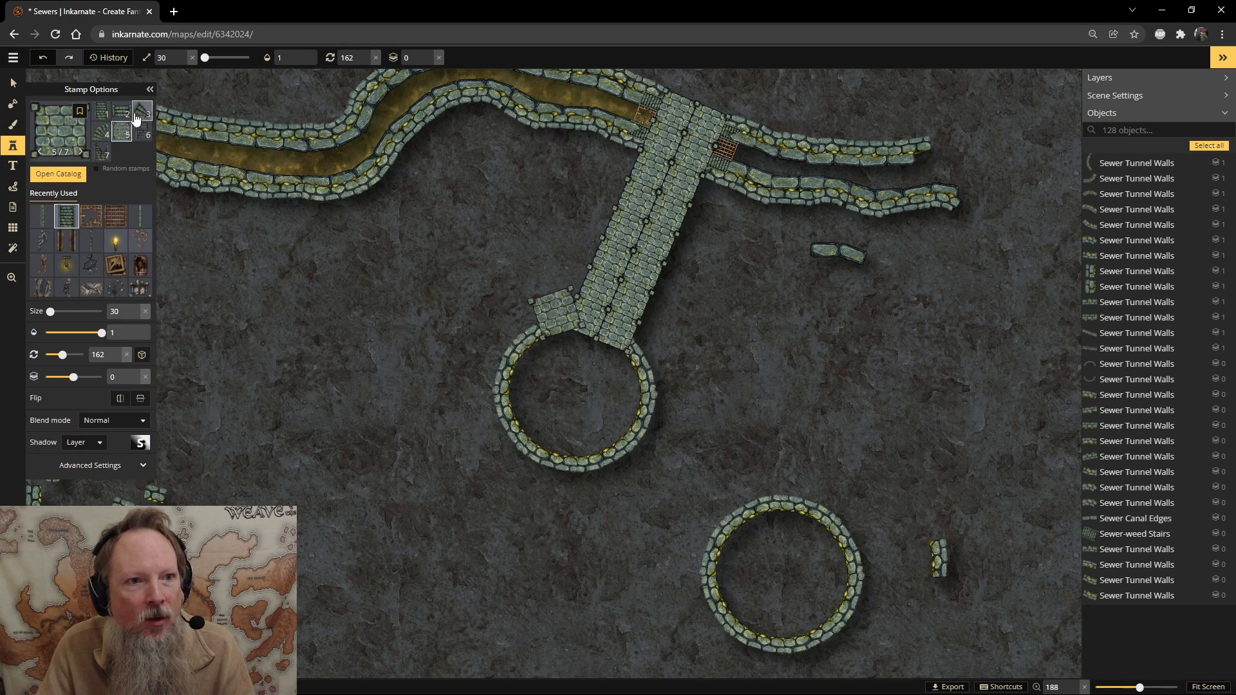
left_click(100, 131)
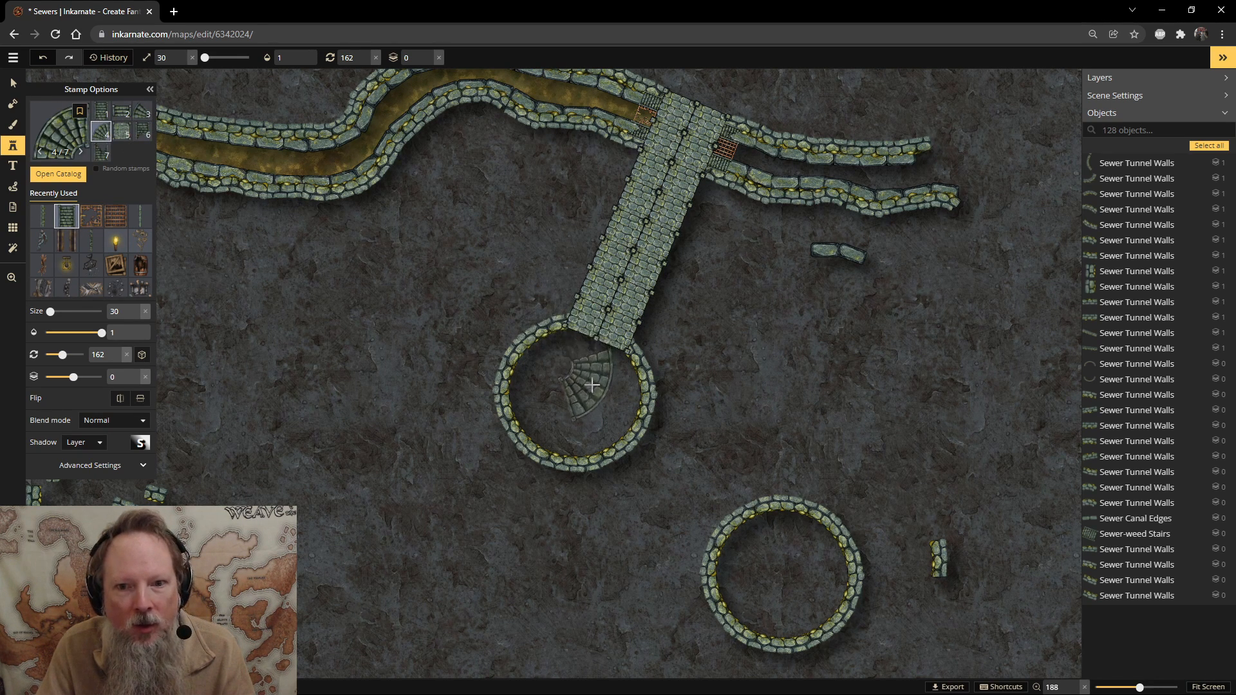
left_click(591, 385)
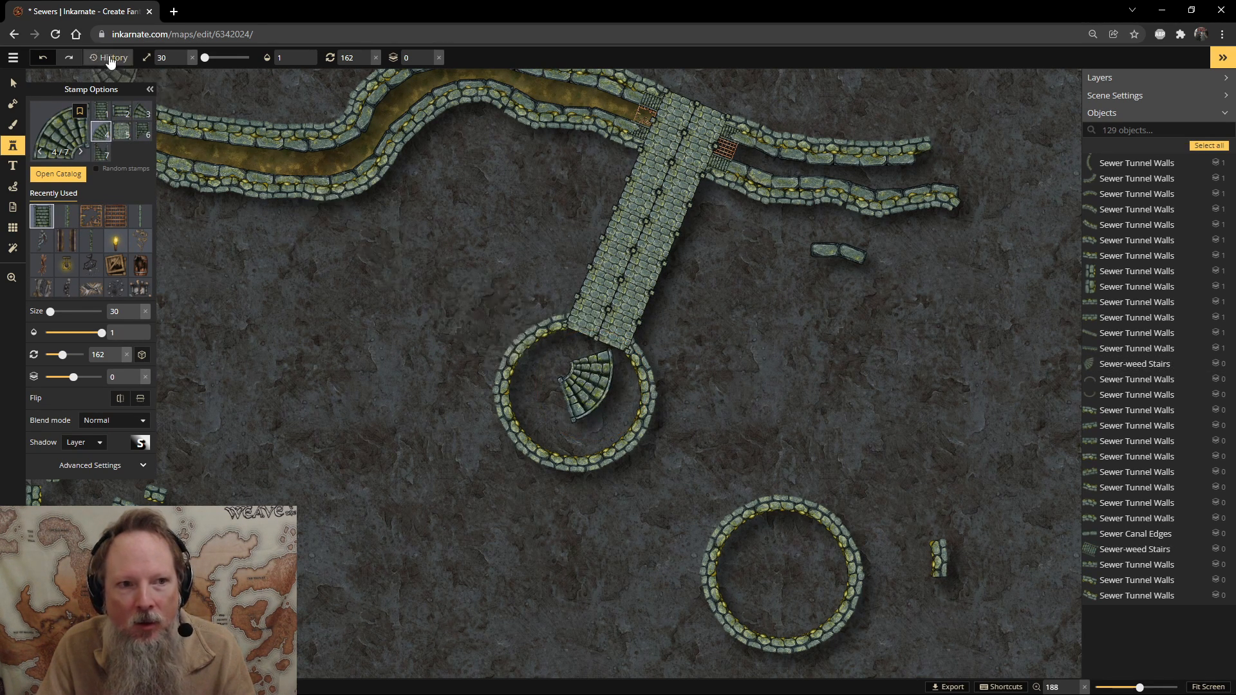
Shrink the curved stair to size 10, rotate it to 293 and fit it against the walkway's end where it meets the ring wall.
left_click(13, 83)
left_click_drag(597, 330, 658, 351)
scroll(658, 351, "down", 5)
scroll(659, 345, "down", 4)
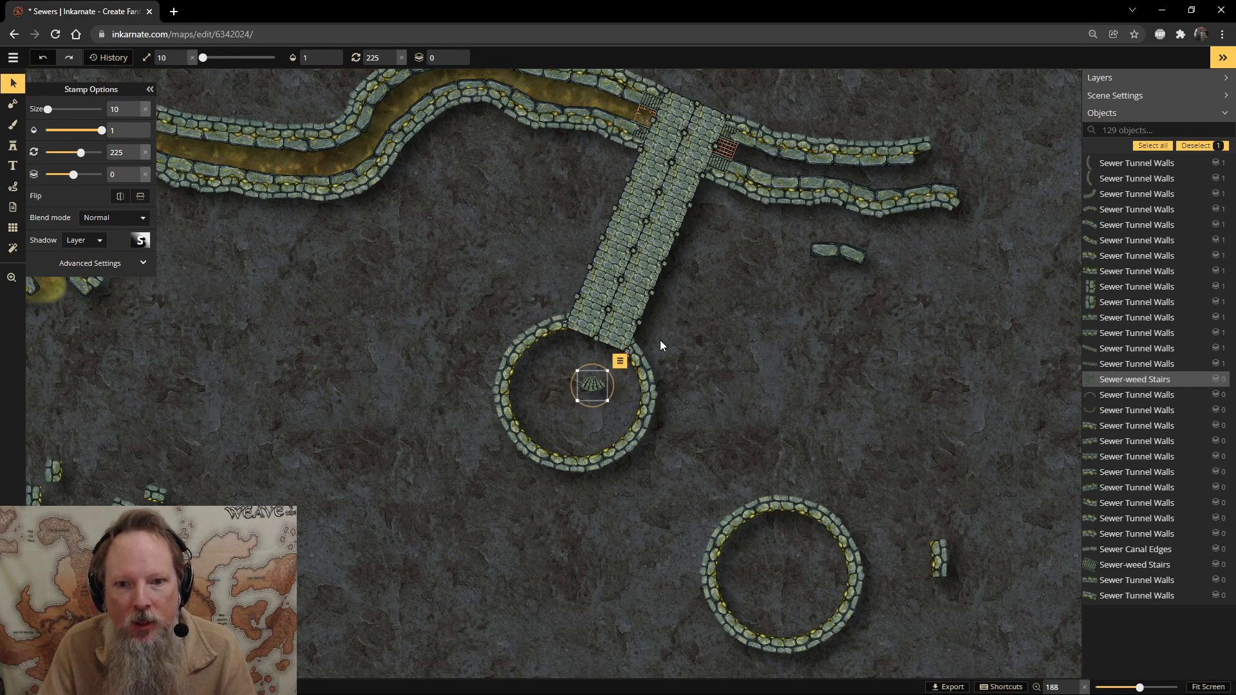
scroll(597, 303, "up", 5)
scroll(601, 377, "up", 5)
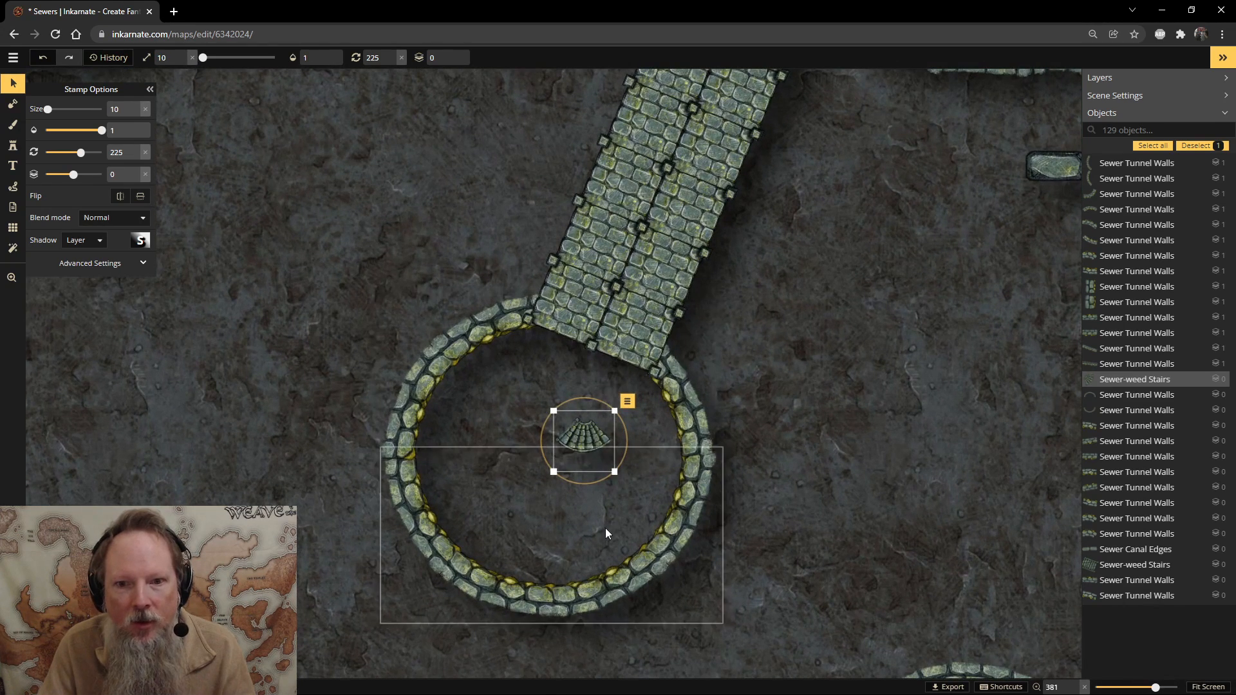
left_click_drag(587, 355, 631, 403)
left_click_drag(565, 430, 506, 302)
left_click_drag(540, 242, 545, 241)
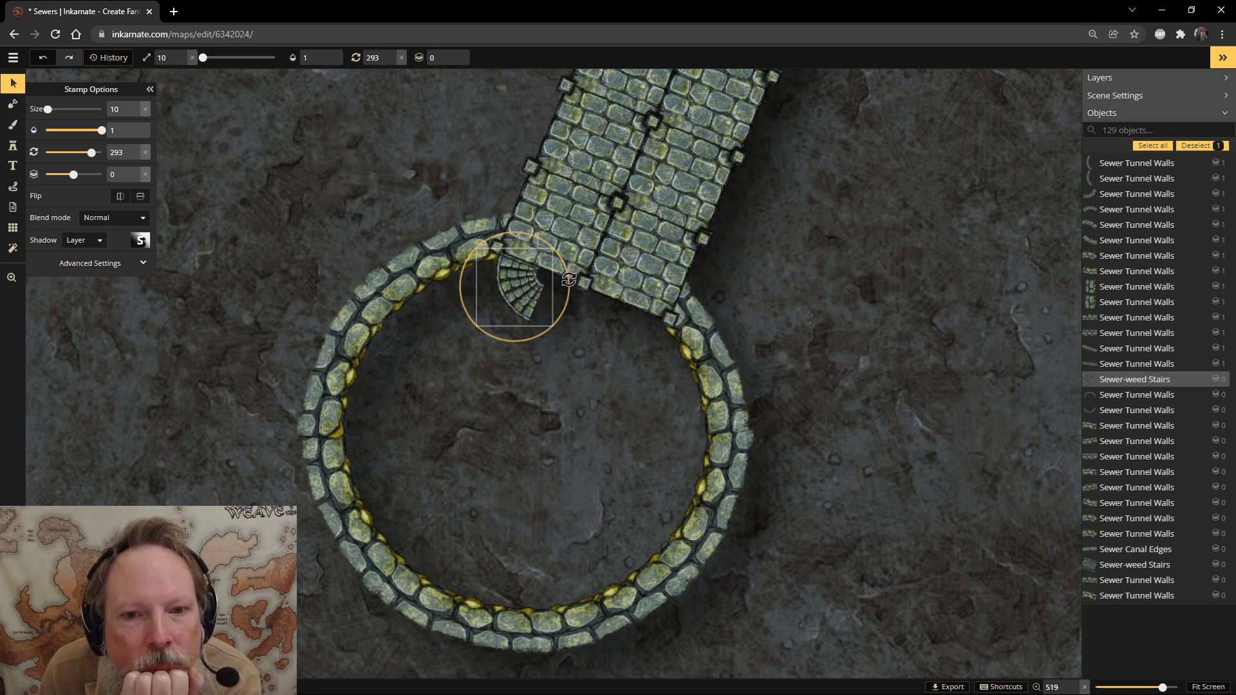
left_click_drag(552, 298, 546, 292)
Add a second size 10 curved stair inside the ring and a short straight stair, variant 2, at the first curve's end.
left_click(12, 145)
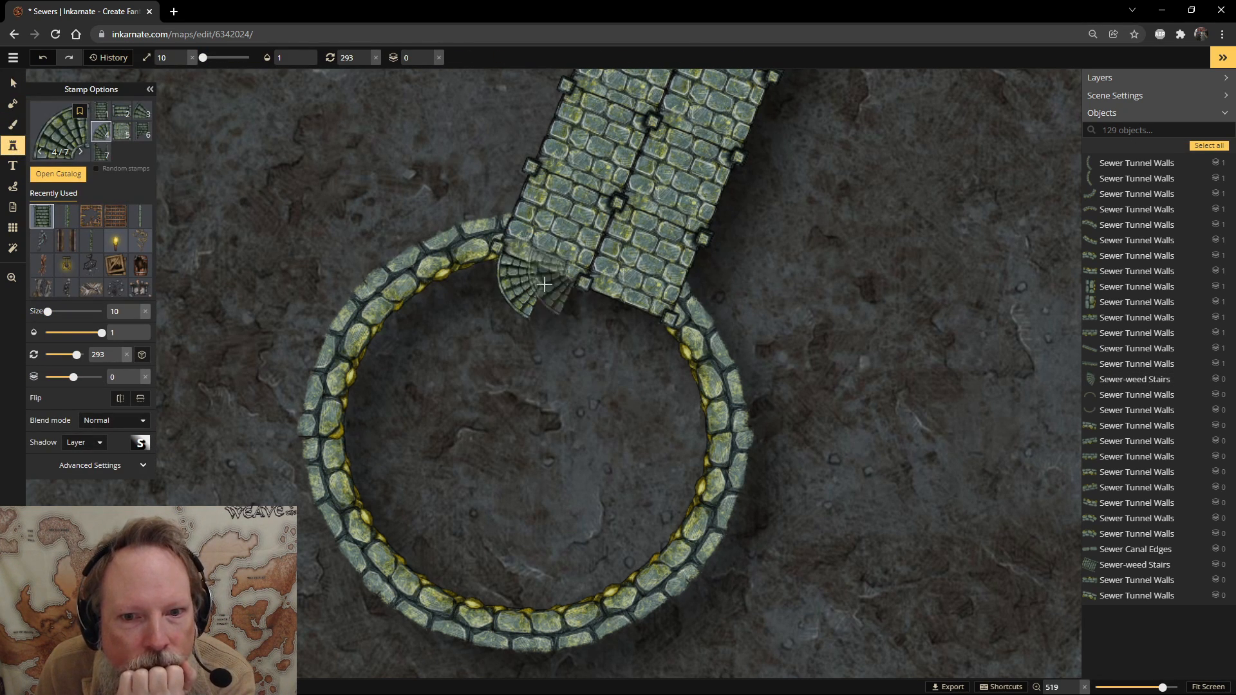
left_click(504, 345)
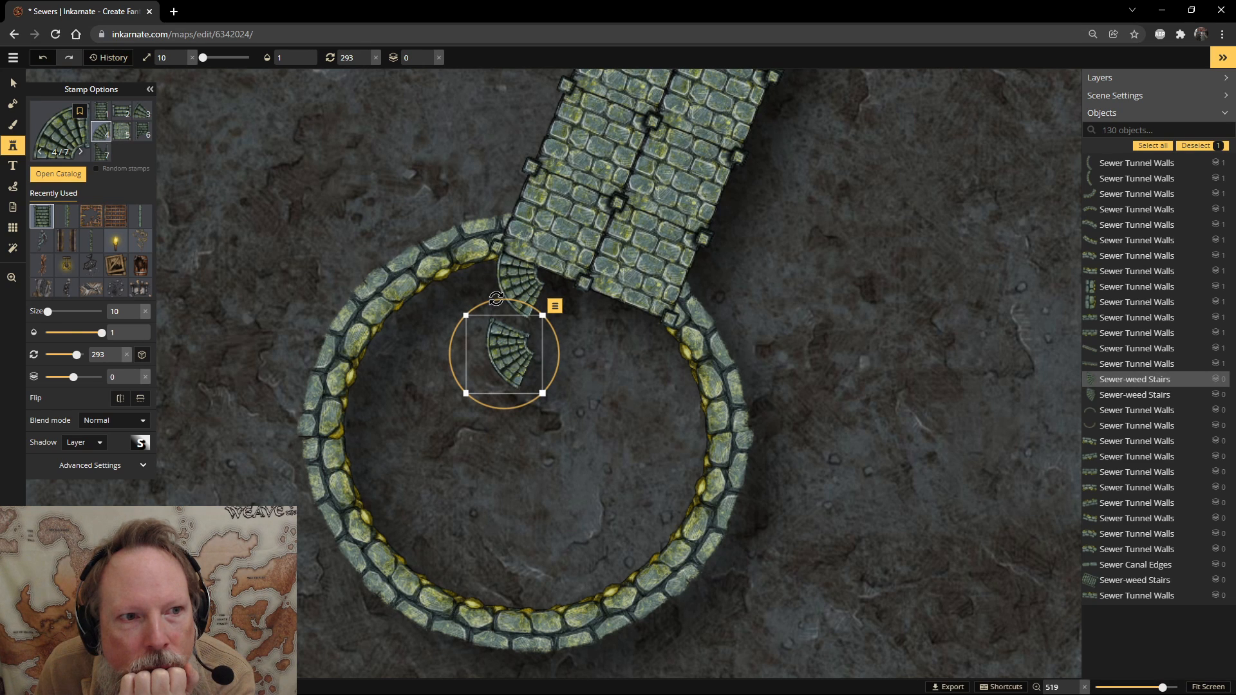
left_click_drag(525, 375, 457, 429)
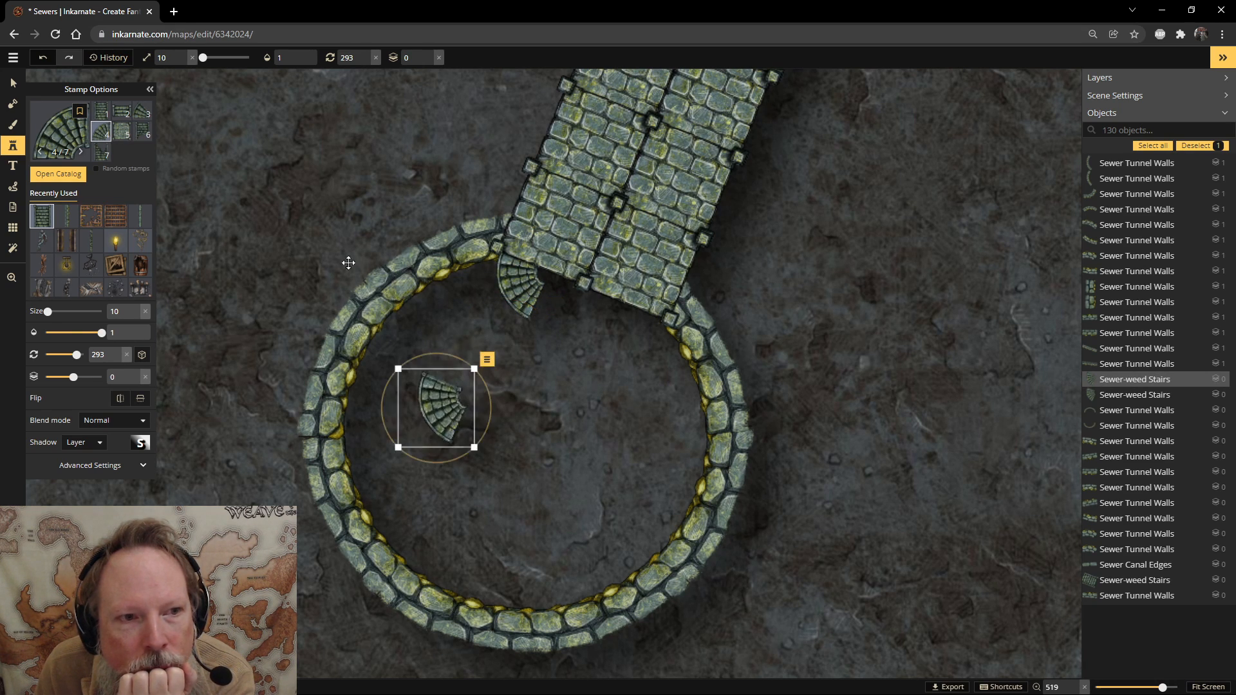
left_click(108, 114)
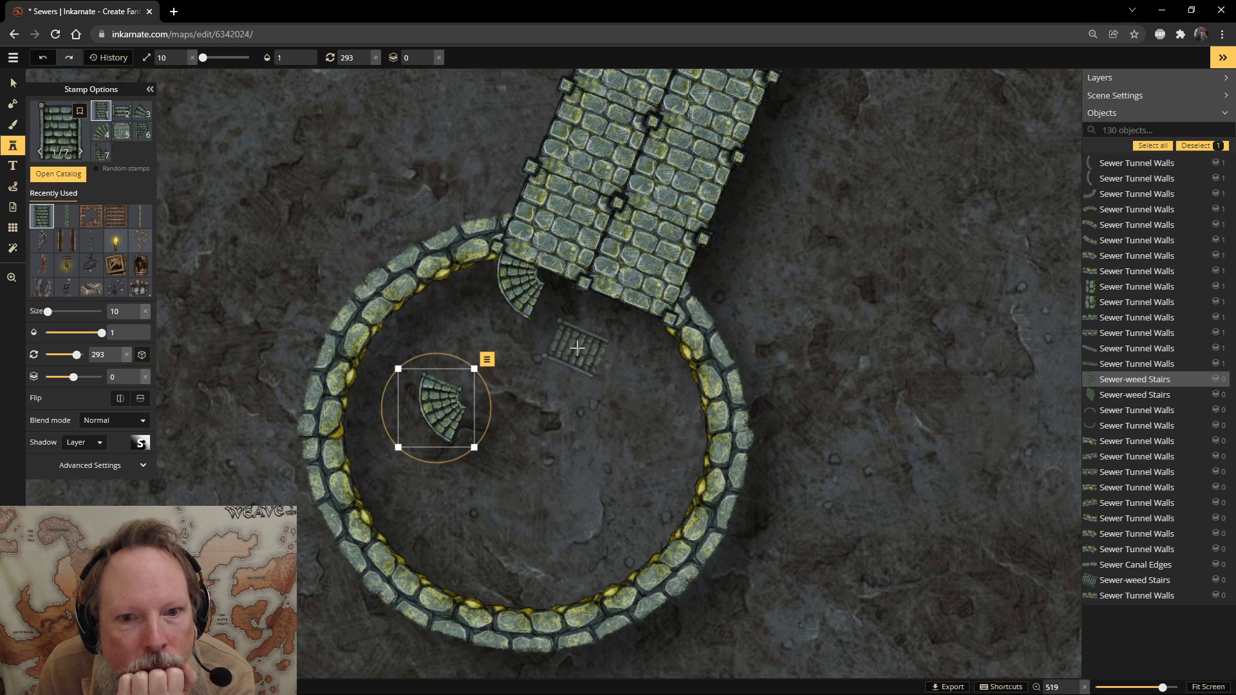
left_click(120, 112)
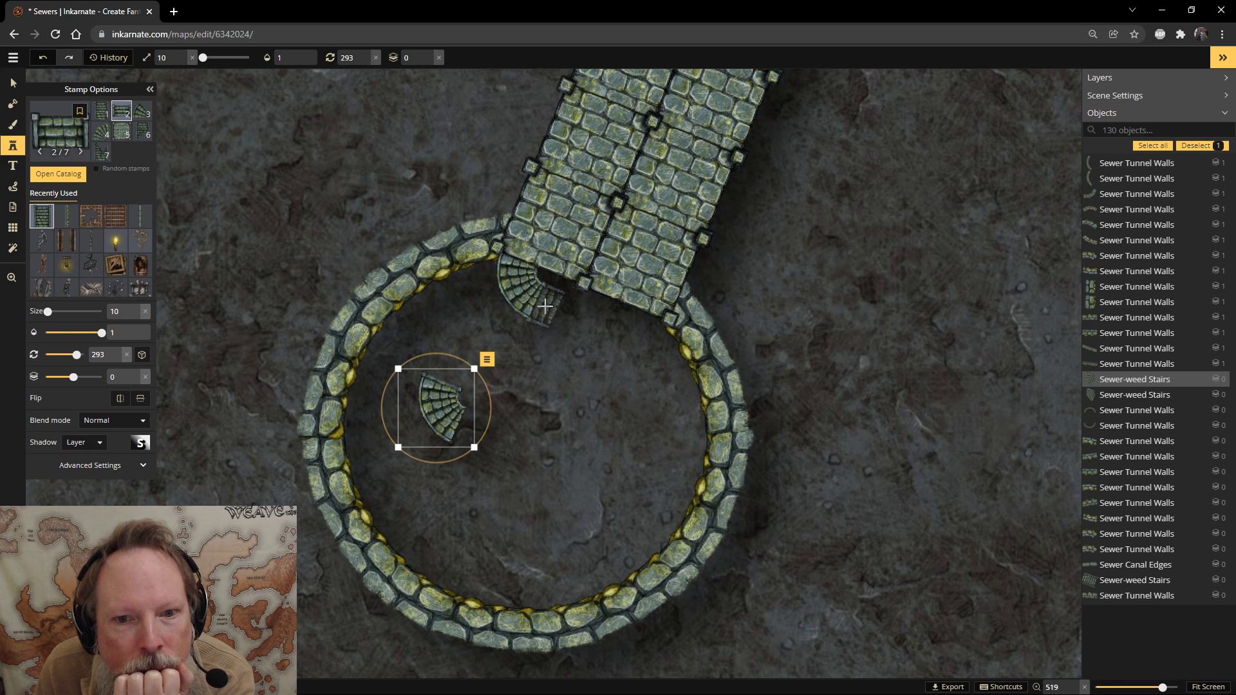
left_click(545, 306)
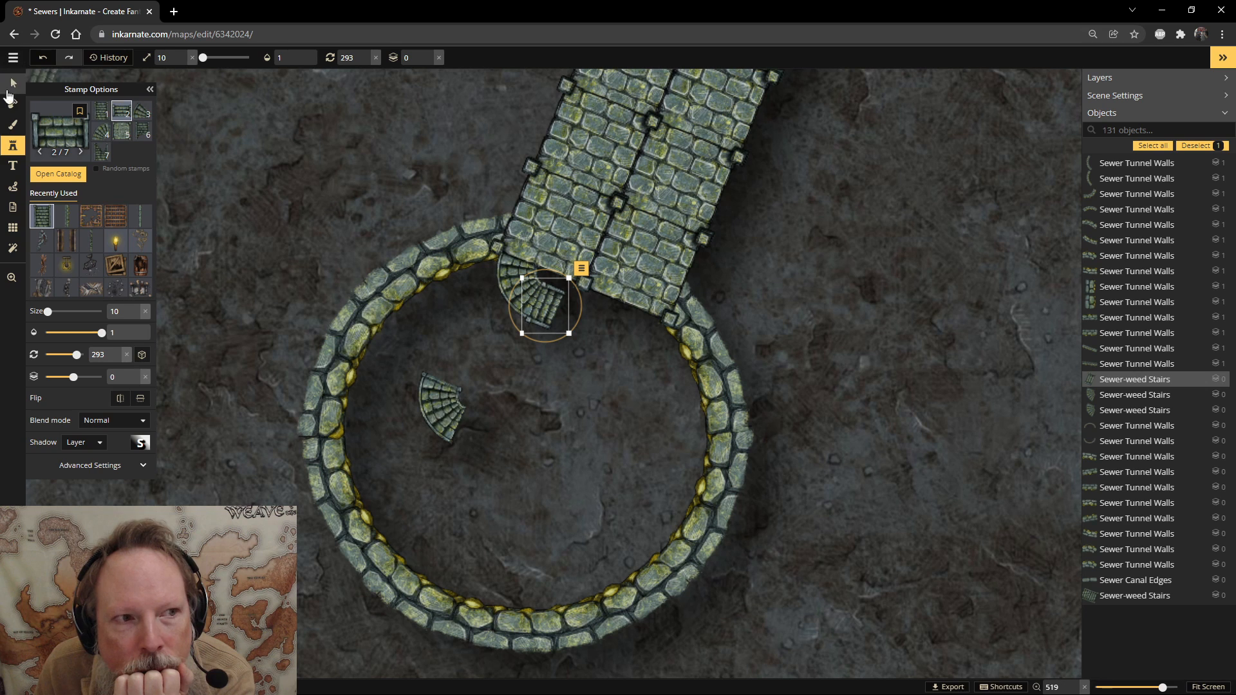
Rotate the second curved stair to 113, set the straight stair aside and join the two curves into an S shape.
left_click(4, 89)
left_click(439, 392)
left_click_drag(449, 355, 470, 451)
left_click_drag(451, 364, 625, 325)
mouse_move(565, 363)
left_mouse_down()
mouse_move(585, 353)
mouse_move(569, 353)
left_mouse_up()
left_click_drag(601, 283, 600, 278)
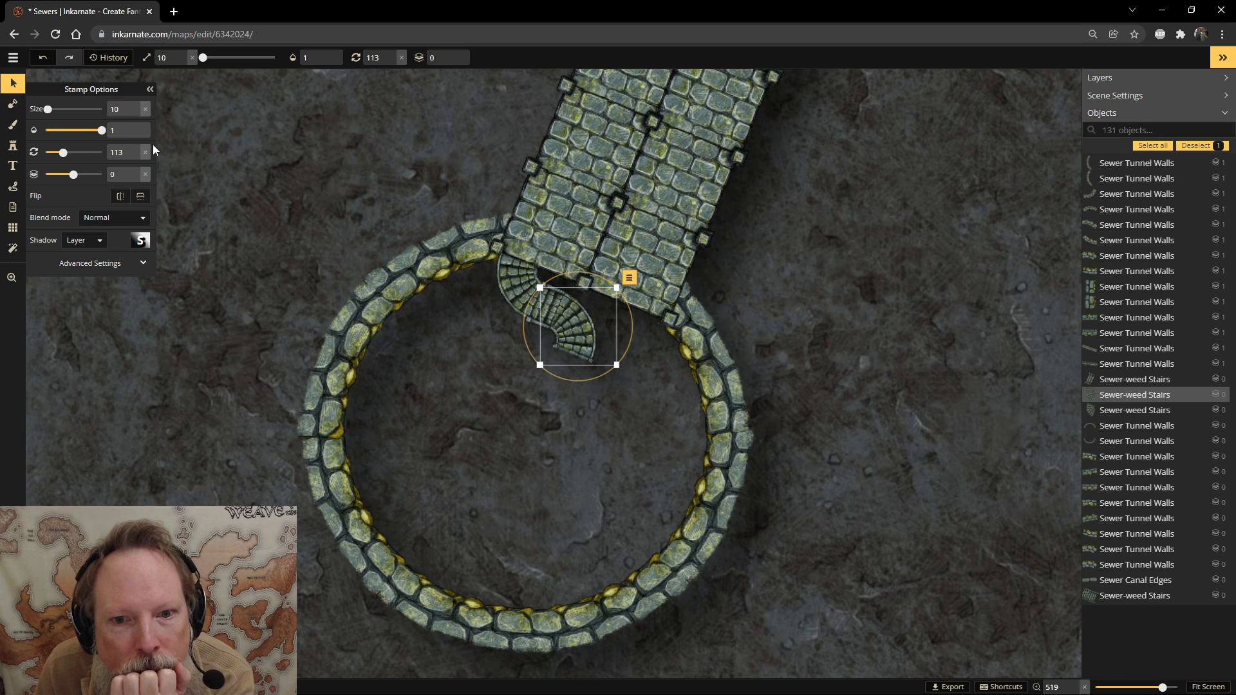
left_click_drag(538, 307, 463, 393)
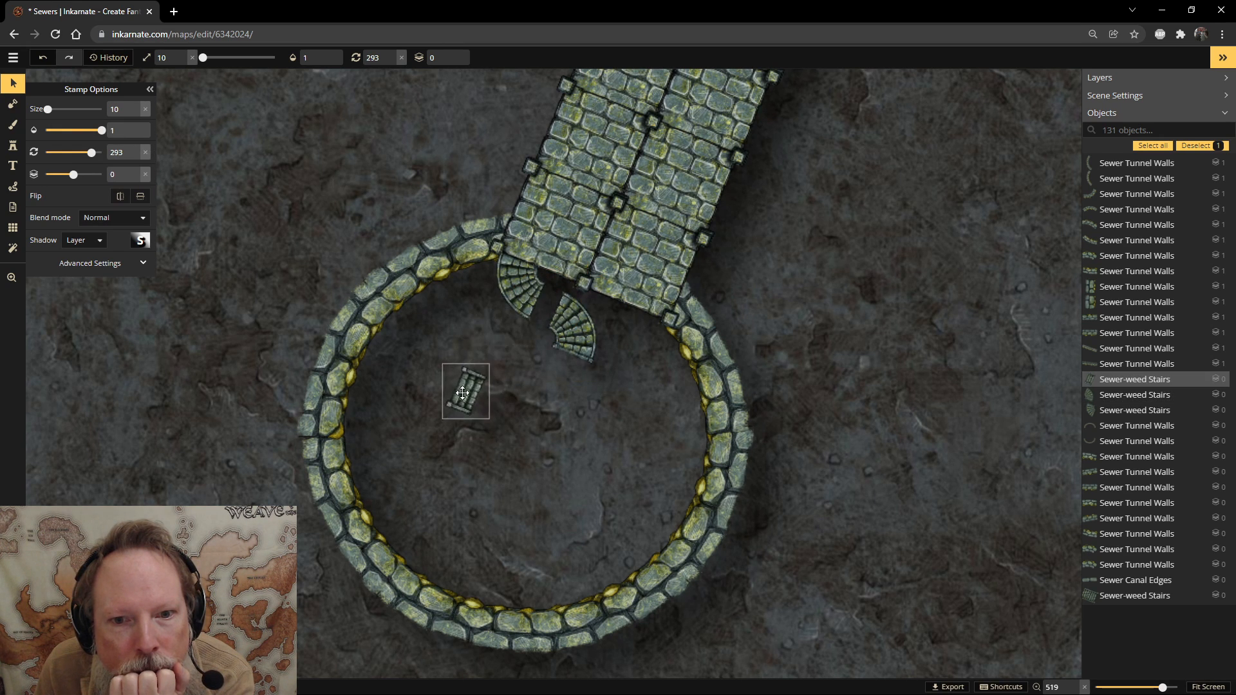
mouse_move(580, 330)
left_mouse_down()
mouse_move(566, 336)
mouse_move(560, 323)
left_mouse_up()
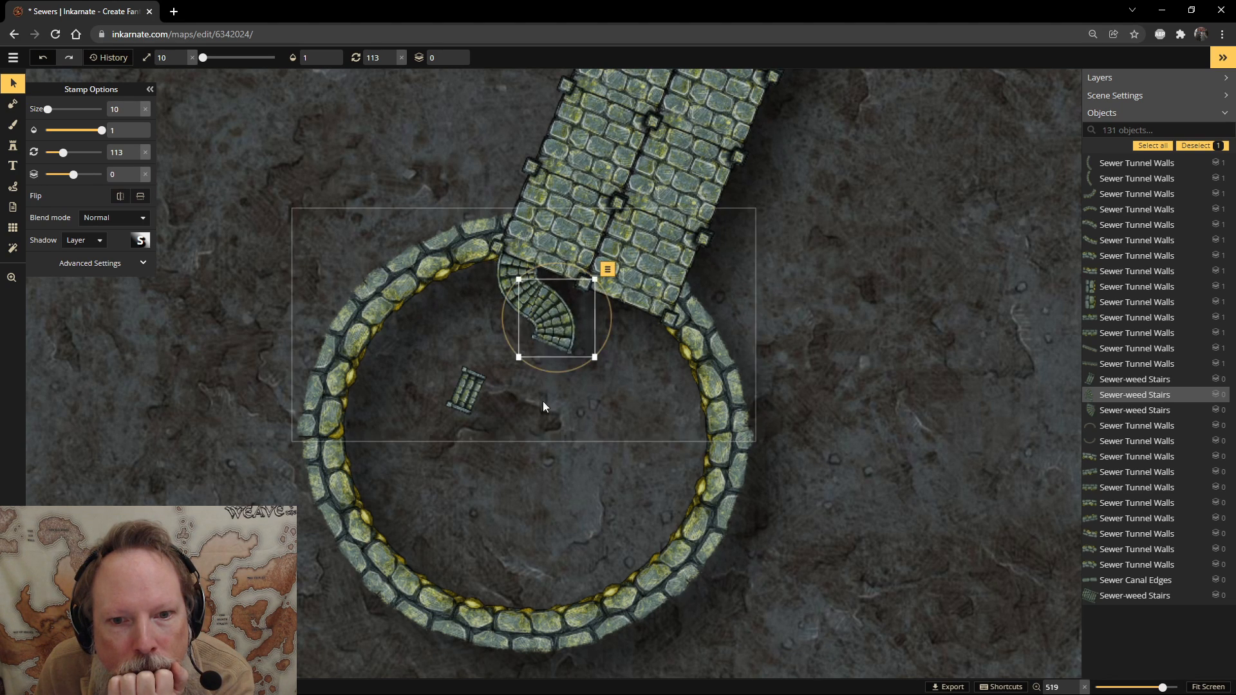
Rotate the short straight stair to 202 and attach it to the lower end of the S-shaped staircase.
left_click(539, 432)
left_click(466, 392)
left_click_drag(477, 356, 585, 353)
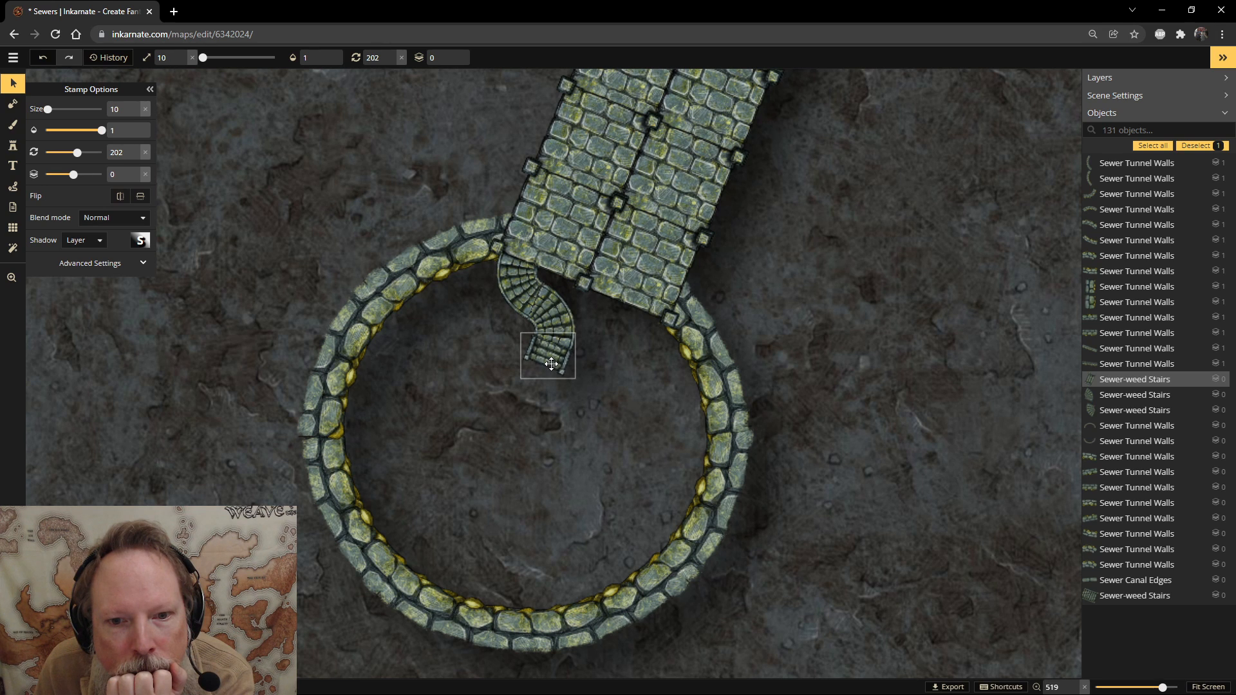
left_click(625, 396)
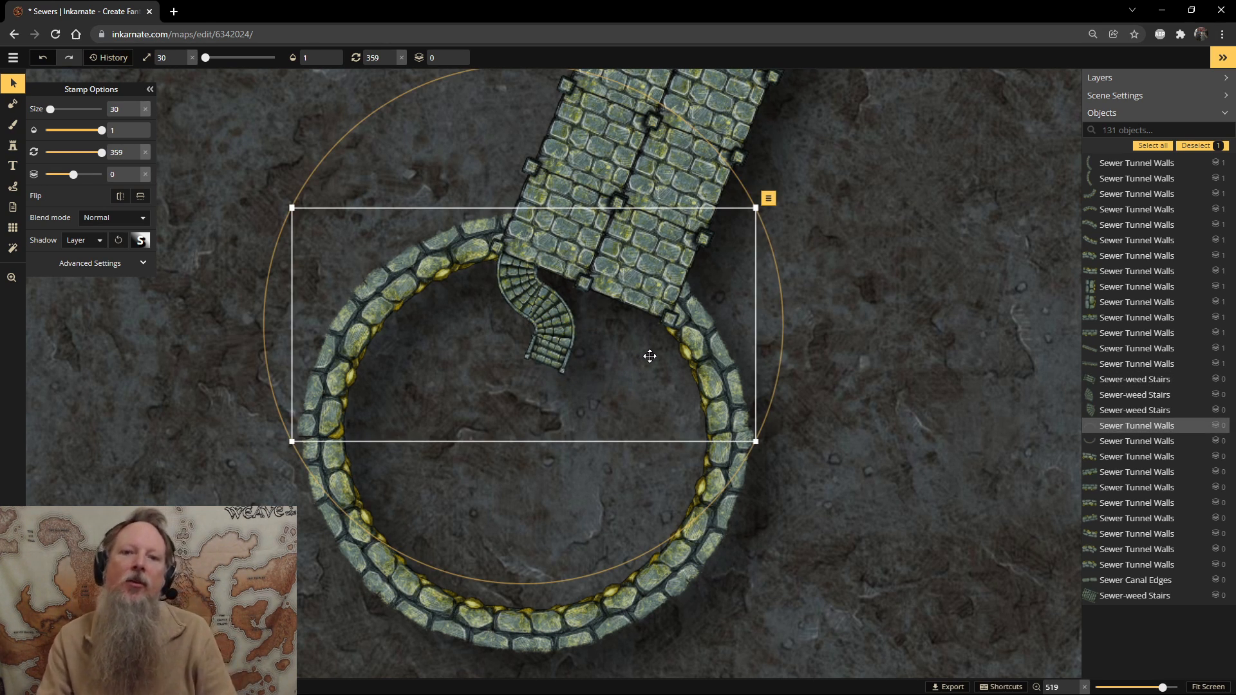
Place three size 20 Sewer Roots on layer -1 inside the ring wall: upper left, below the walkway's end and along the left side.
scroll(646, 353, "down", 2)
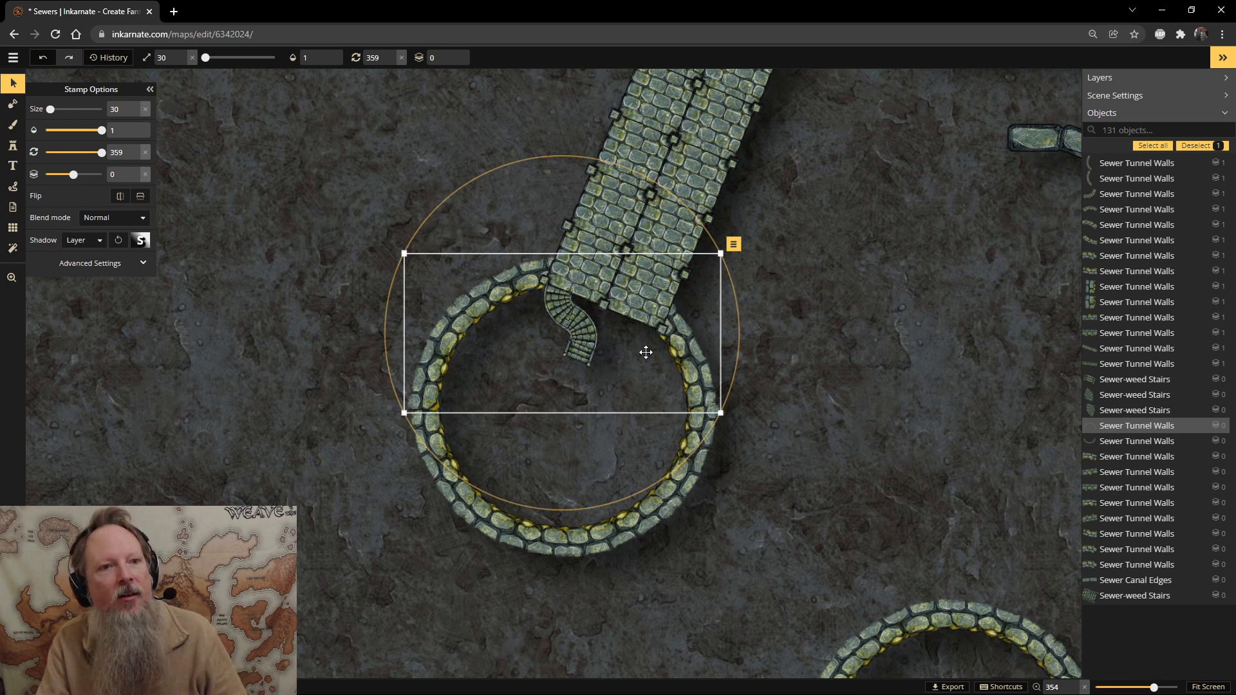
left_click(18, 148)
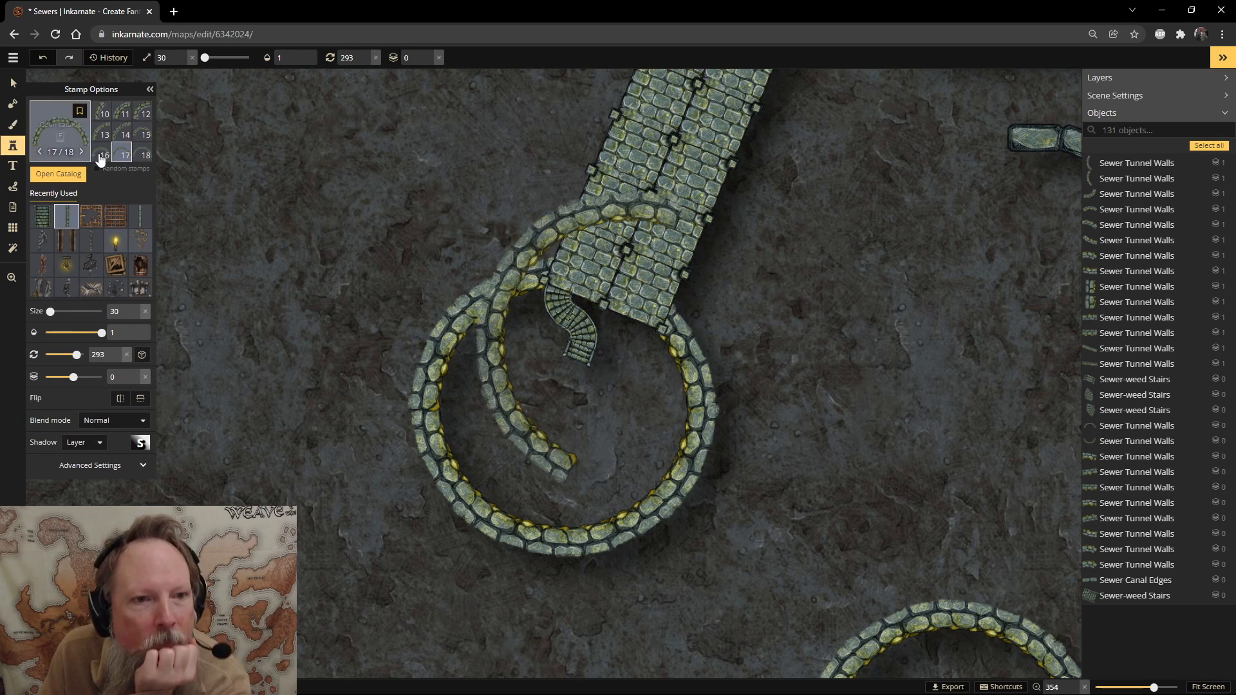
left_click(73, 180)
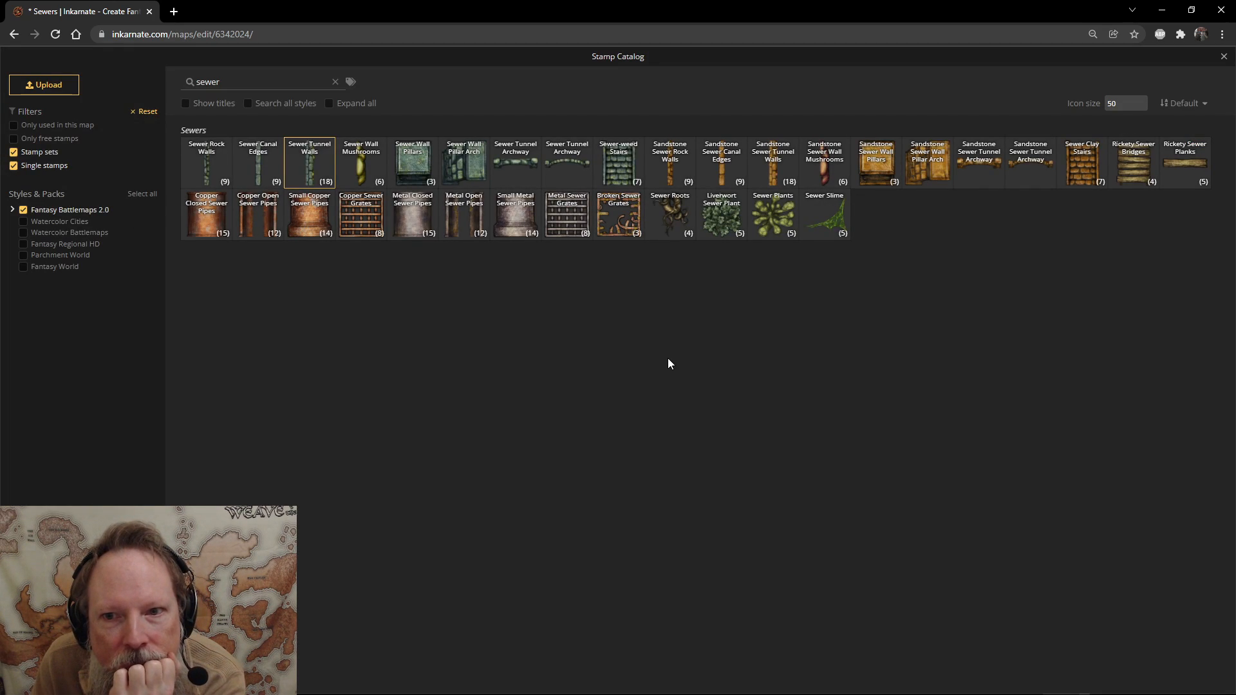
left_click(668, 217)
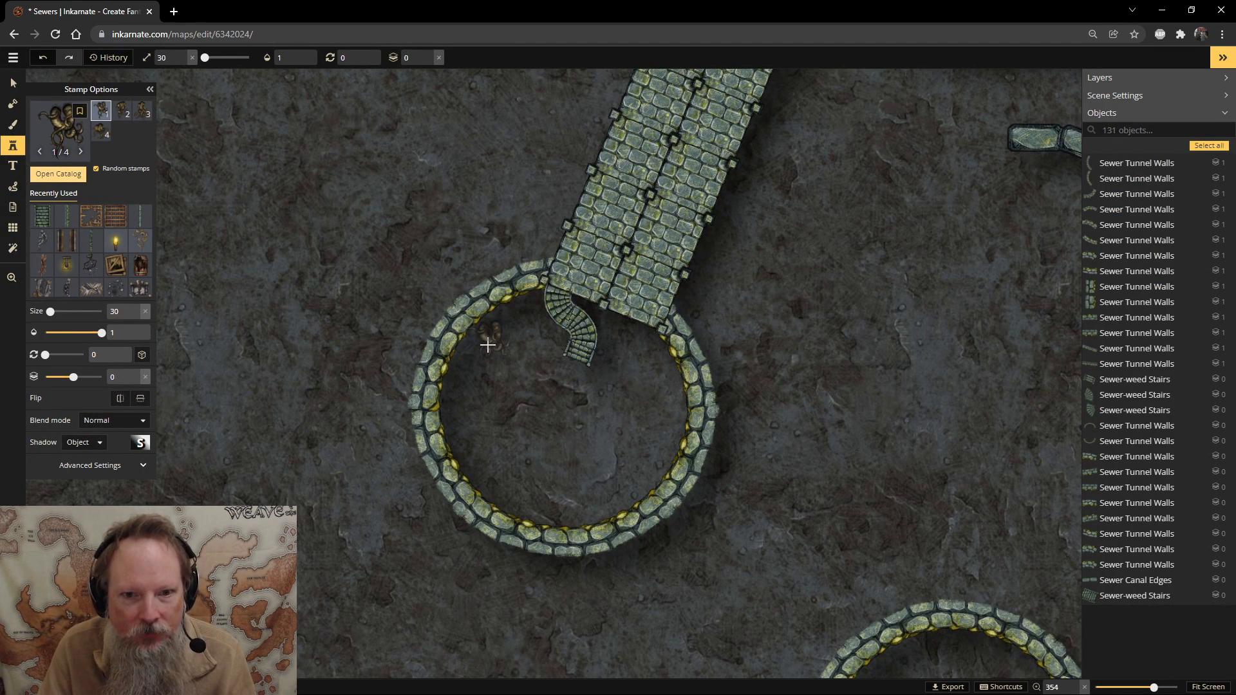
scroll(487, 345, "up", 3)
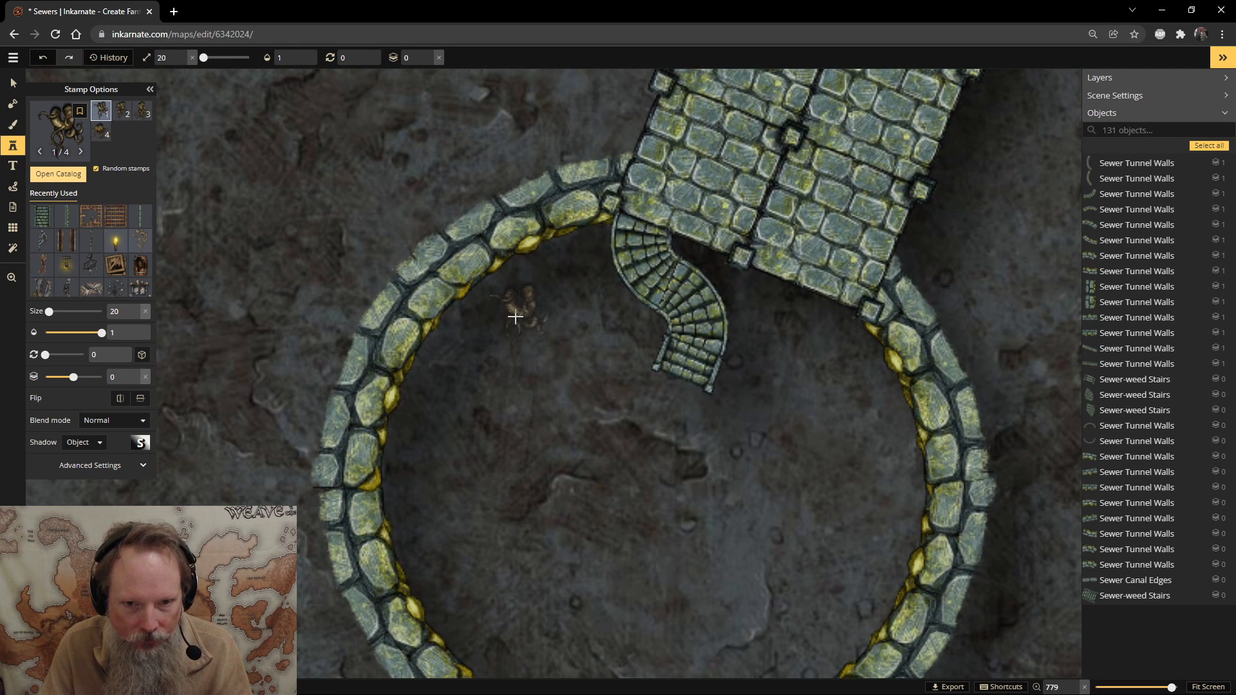
left_click(522, 280)
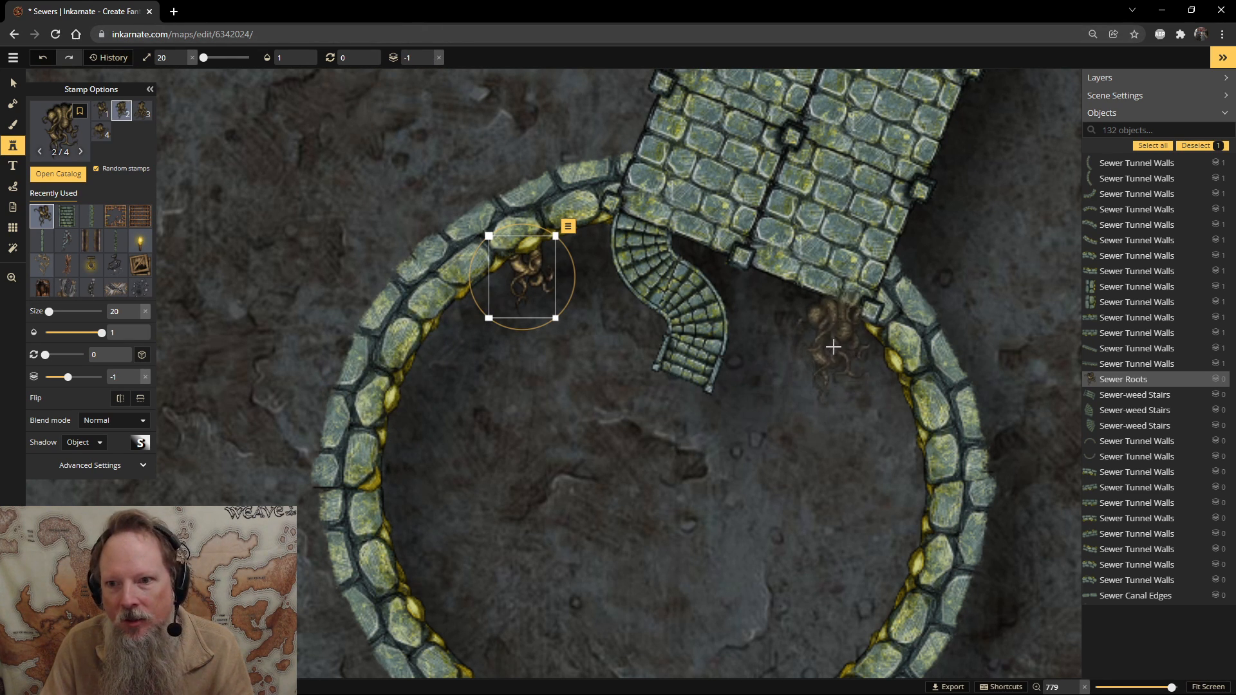
left_click(824, 336)
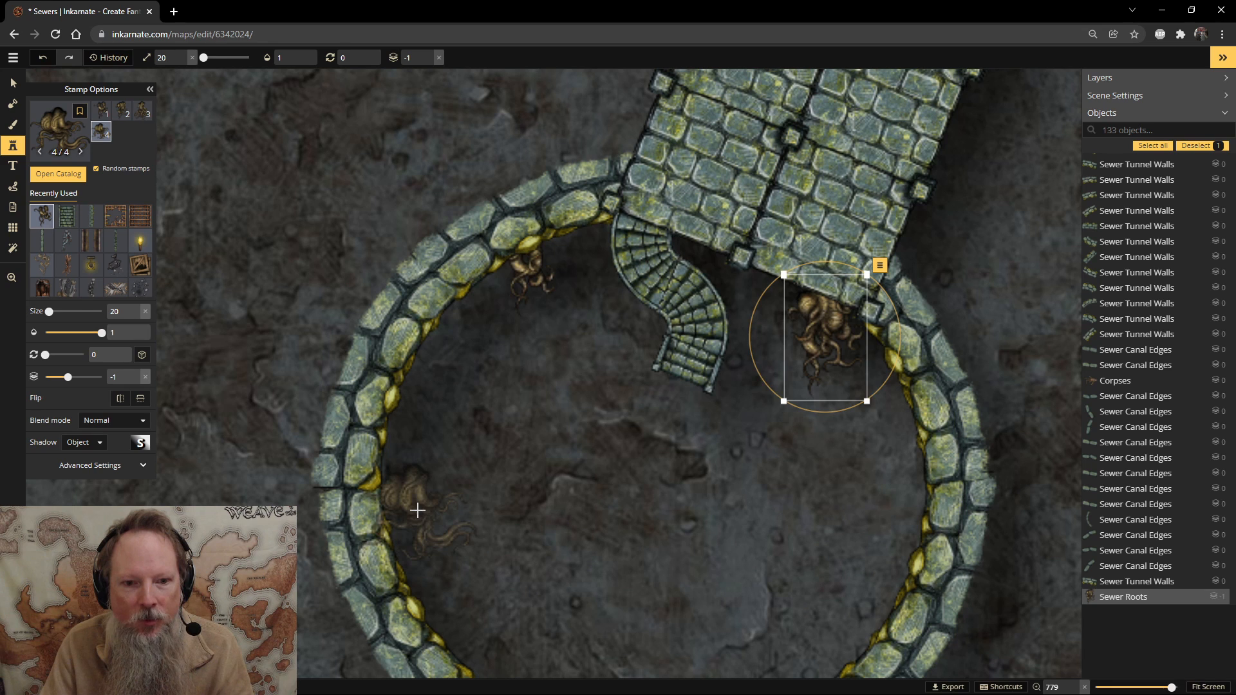
left_click(418, 510)
Add another root cluster against the ring's bottom wall, rotated to 176 so its tendrils point into the chamber.
scroll(663, 495, "down", 4)
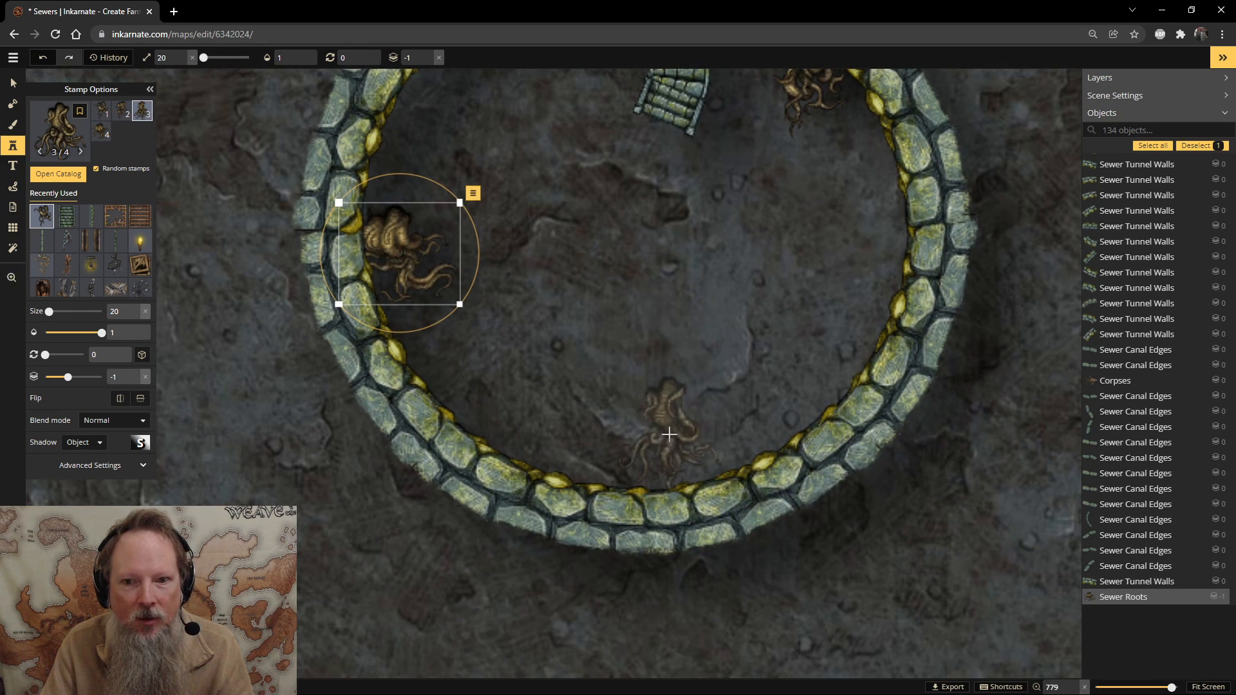
left_click(663, 399)
left_click_drag(682, 303, 663, 489)
left_click_drag(667, 446, 650, 497)
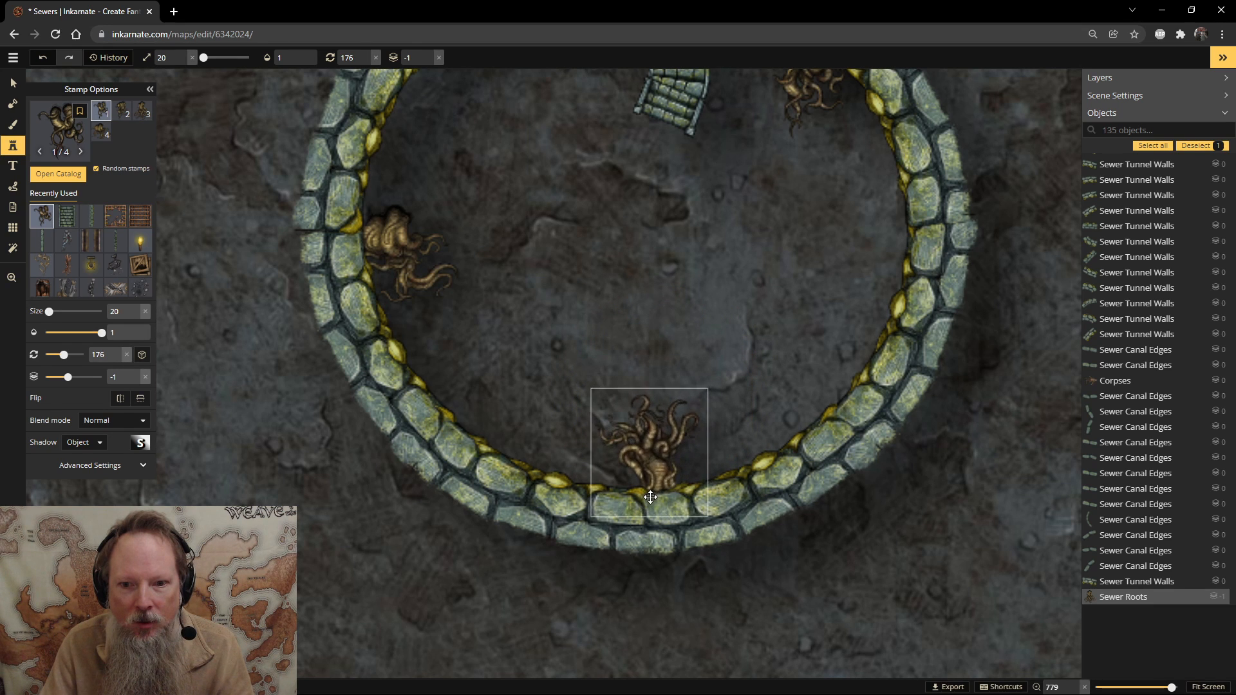
Add three more roots at rotation 176: on the lower-left wall, the upper-right wall and beside the bottom cluster.
key("space")
left_click_drag(779, 283, 666, 367)
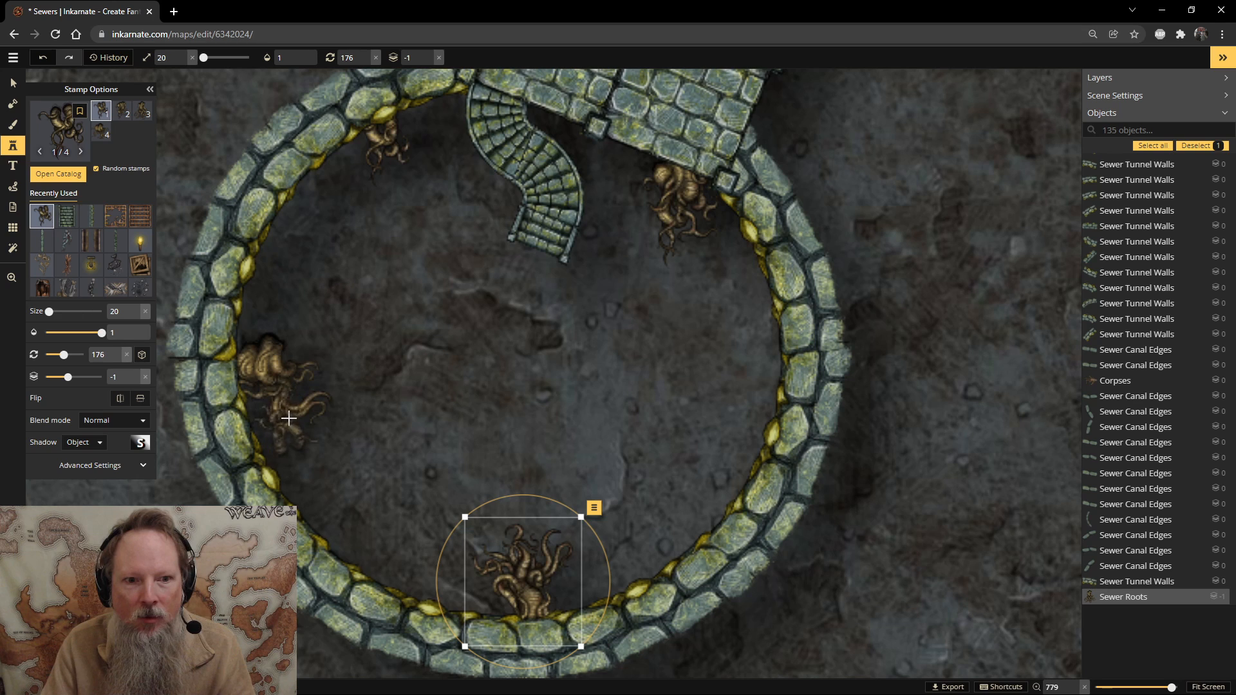
left_click(278, 442)
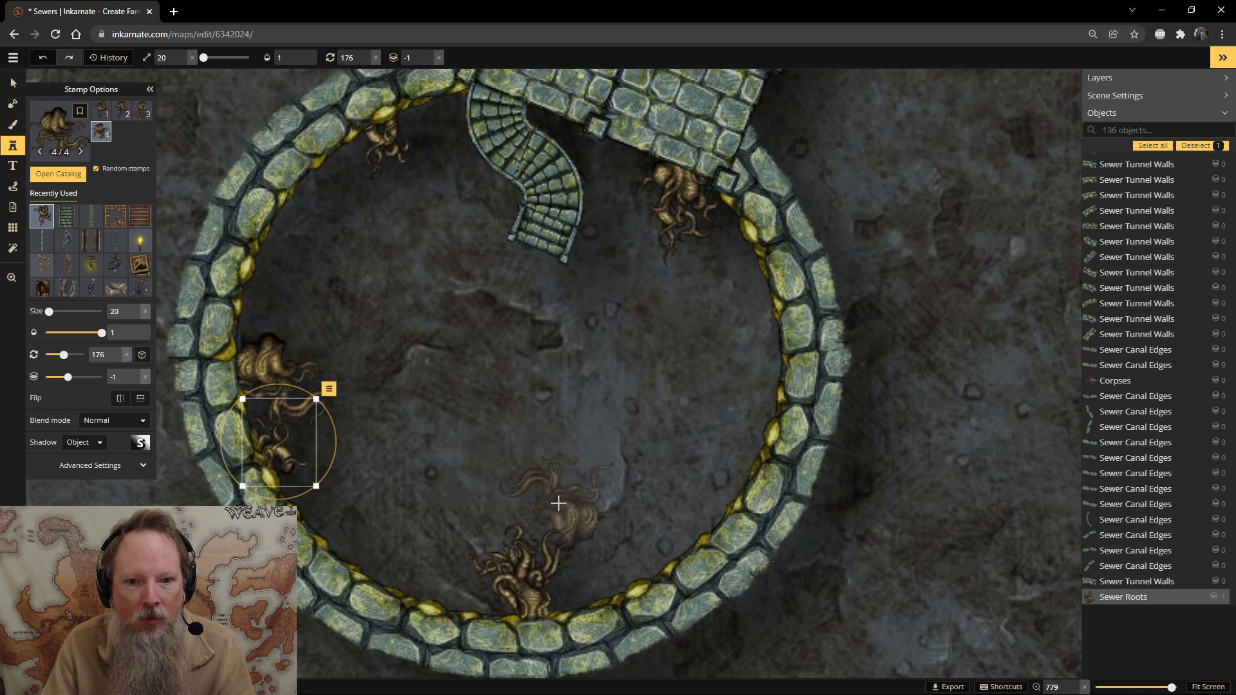
left_click(732, 256)
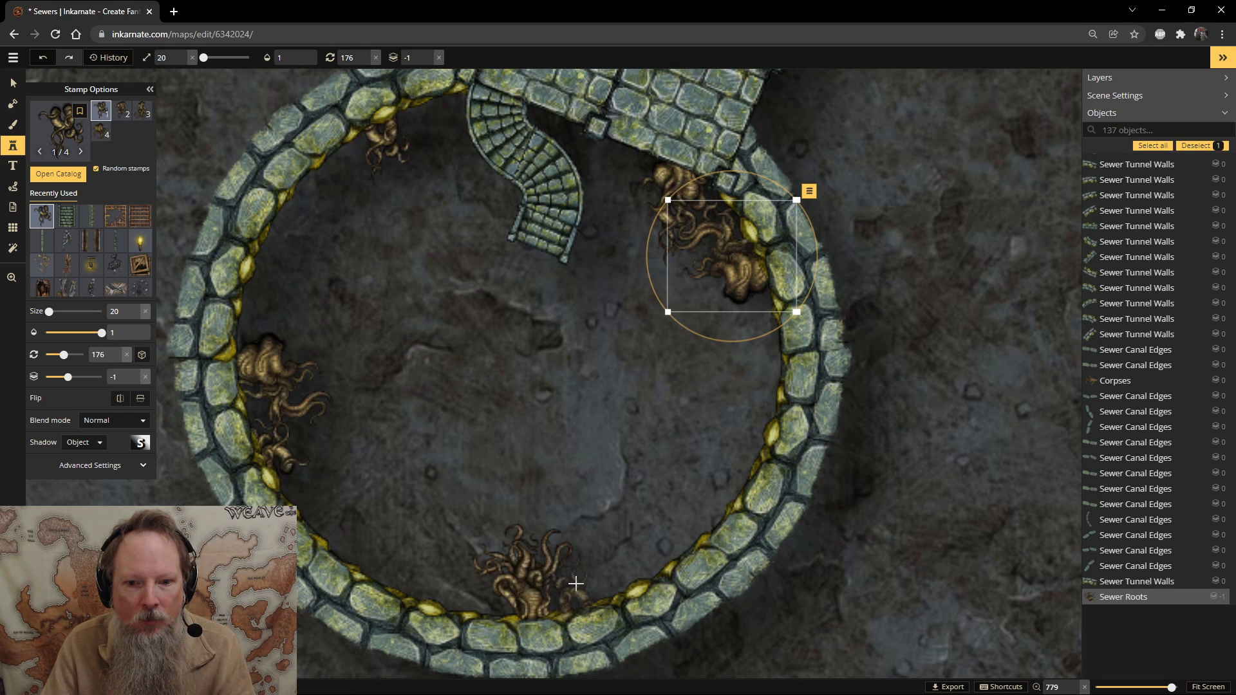
left_click(576, 584)
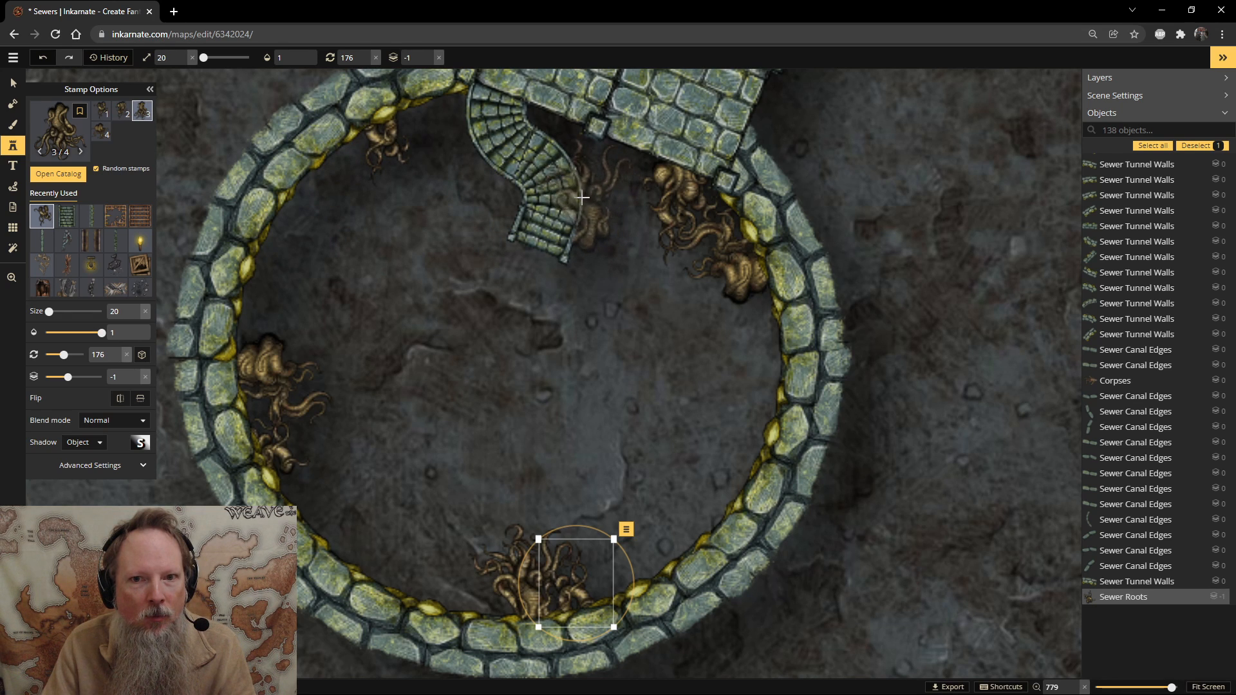
Place roots beside the staircase and in the ring's upper left, then rotate the latter and move it against the right wall.
left_click(579, 209)
left_click(654, 165)
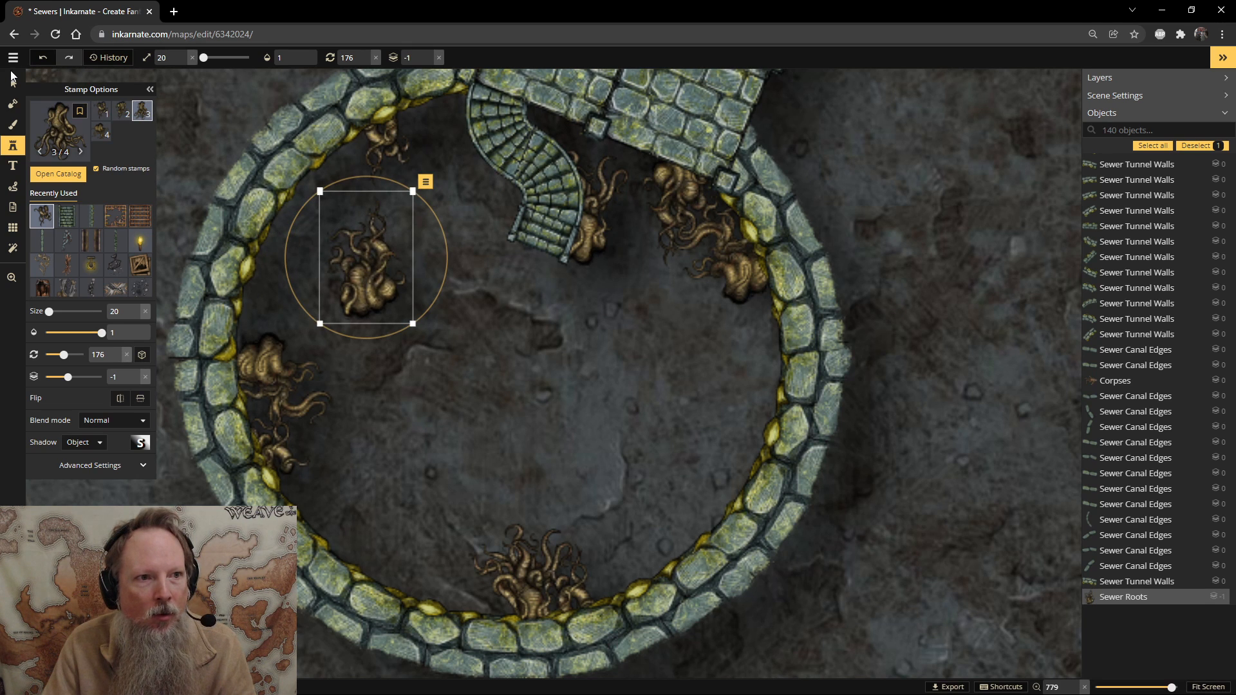
left_click(9, 77)
left_click(368, 245)
left_click_drag(366, 253, 289, 281)
left_click_drag(318, 213, 778, 318)
Delete the root cluster beside the winding staircase.
left_click(600, 393)
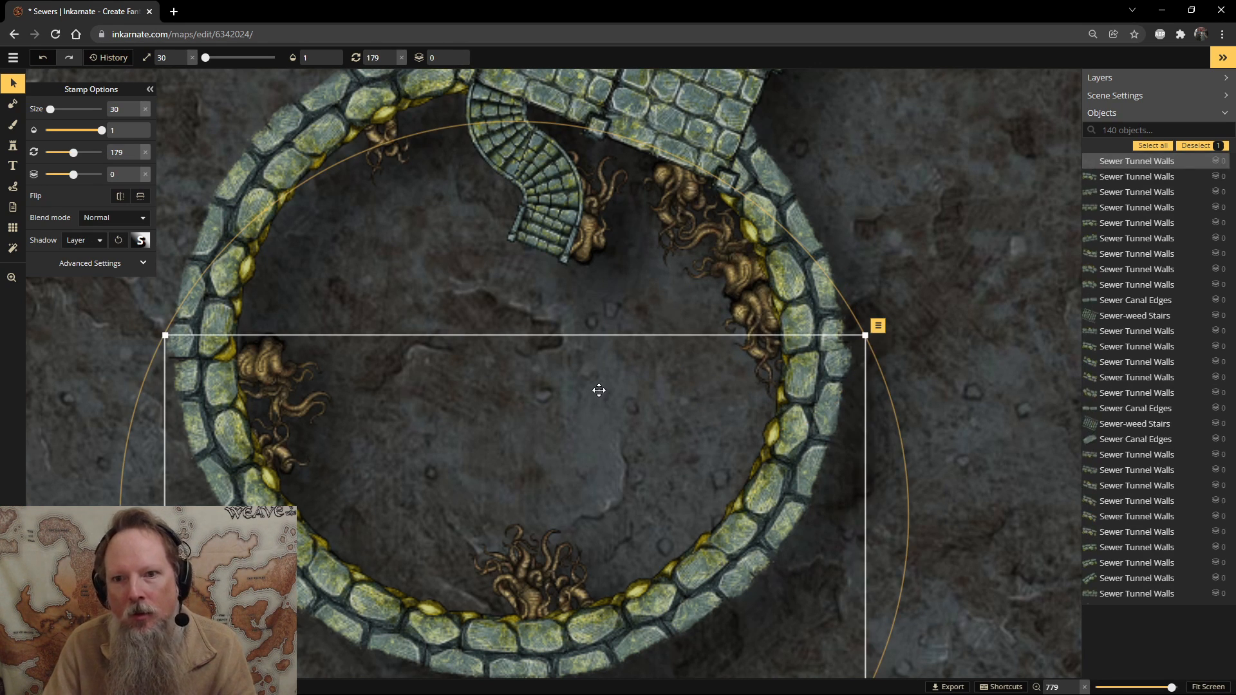
left_click(594, 235)
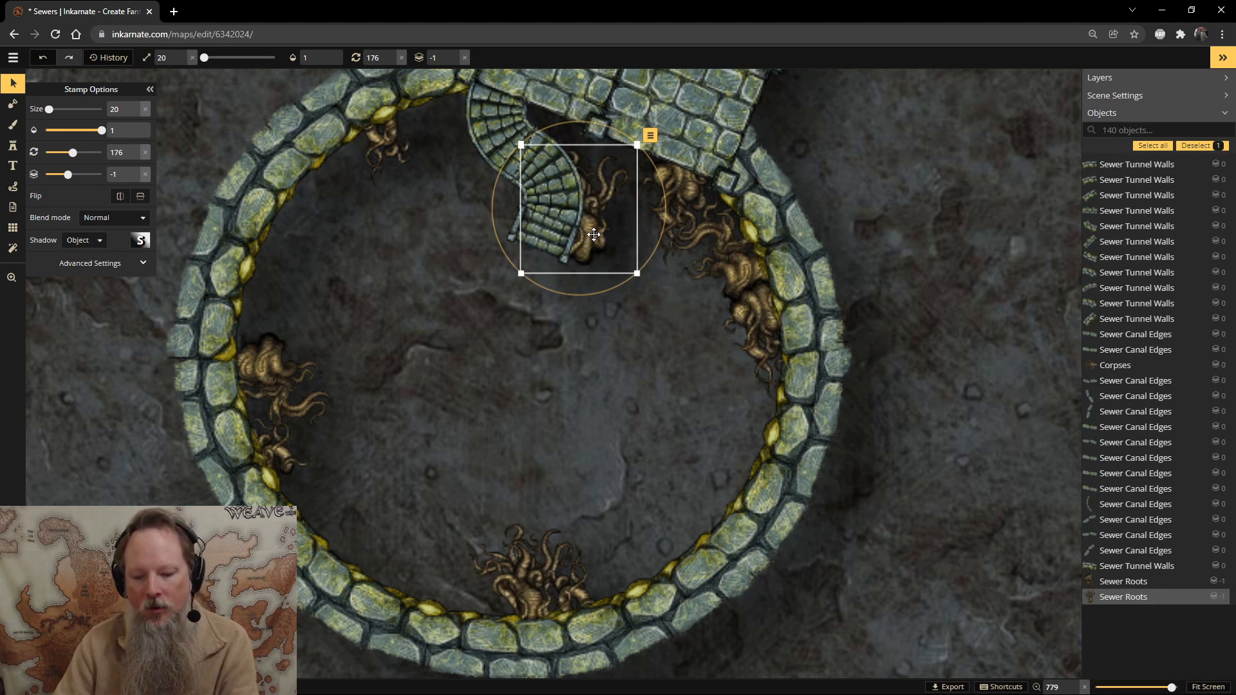
key("Delete")
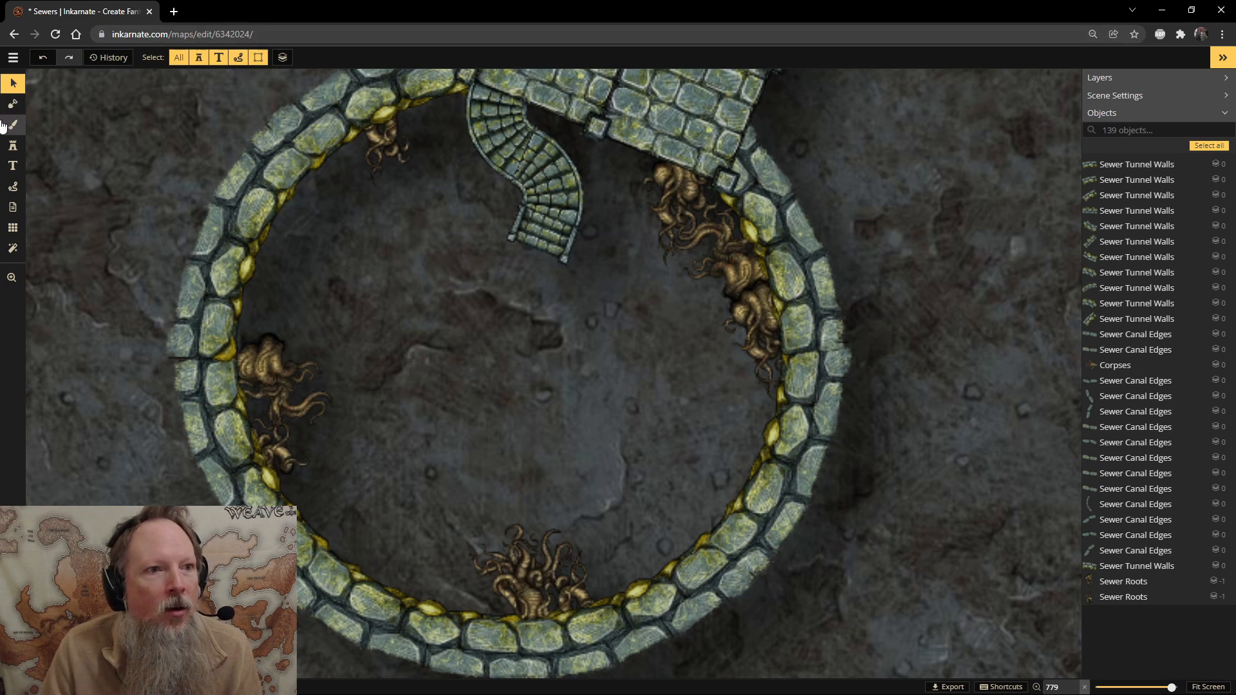
Add a size 20 Sewer Slime, variant 1, on layer -1, rotate it to 38 and fit it against the ring's lower-right wall.
left_click(12, 145)
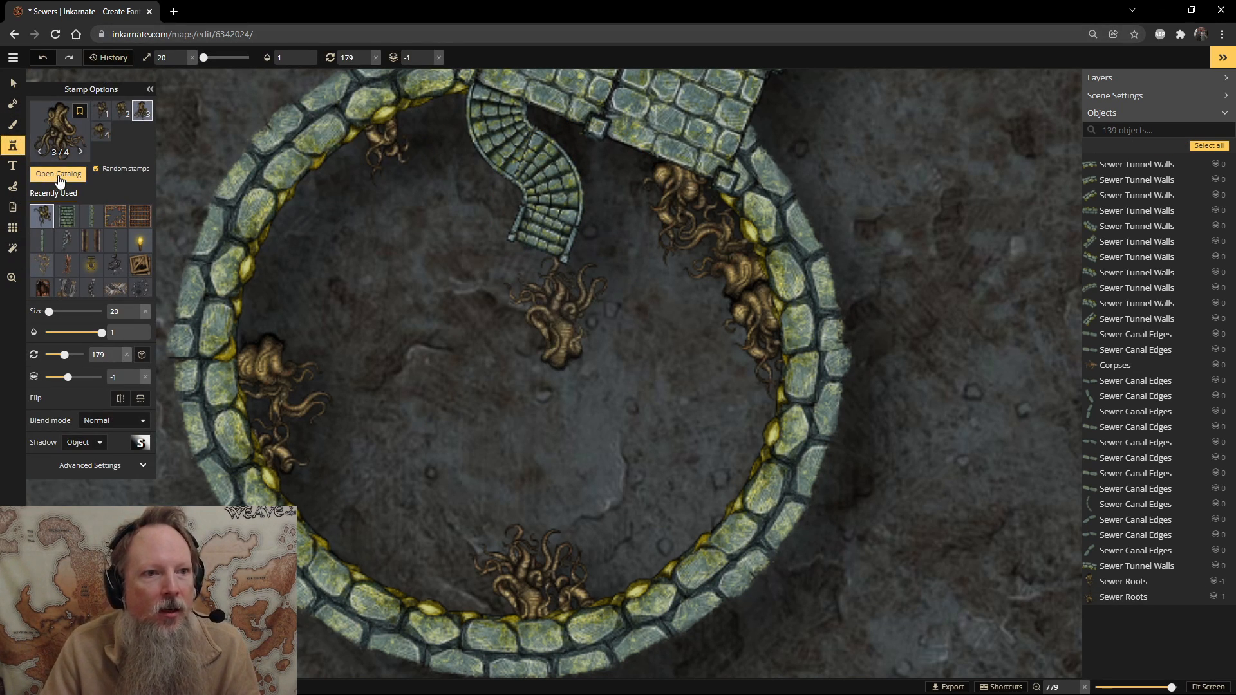
left_click(58, 175)
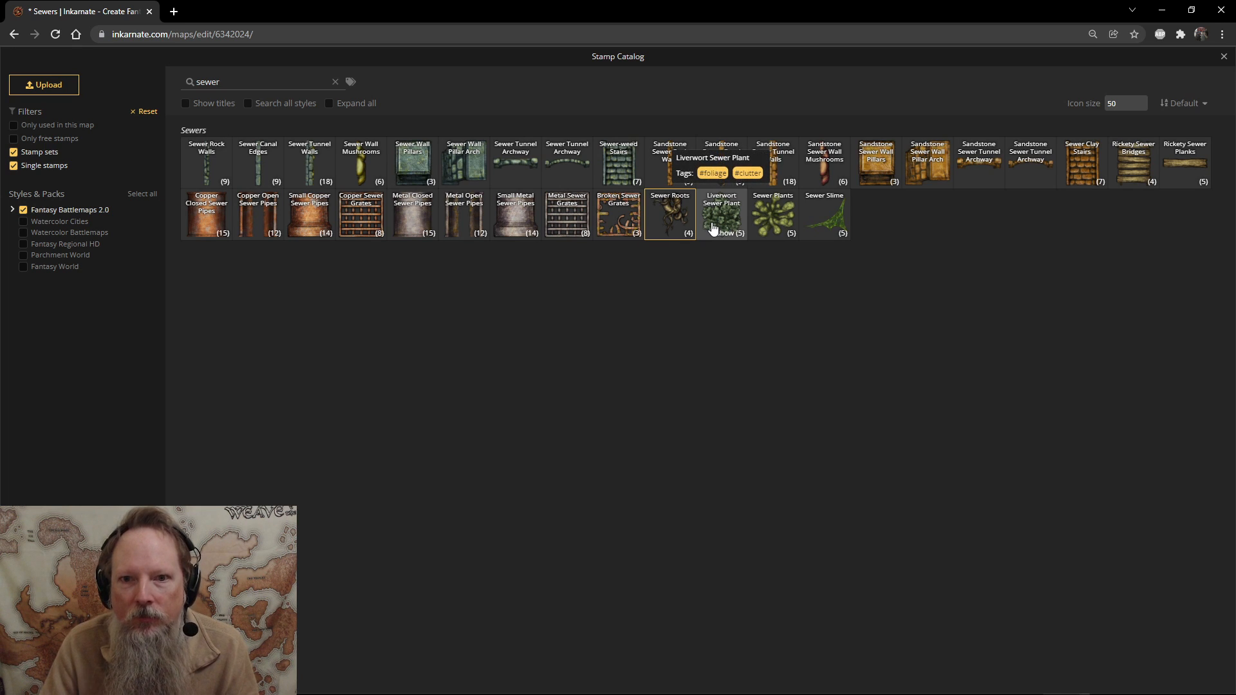
left_click(827, 222)
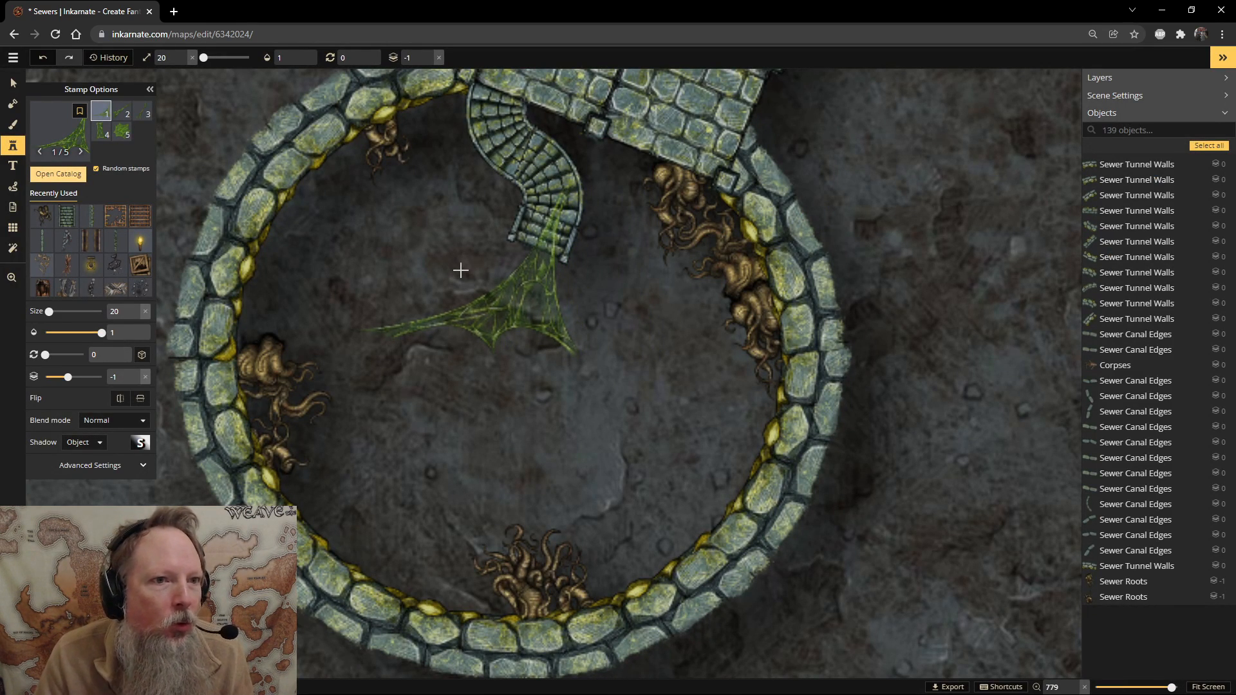
left_click(621, 444)
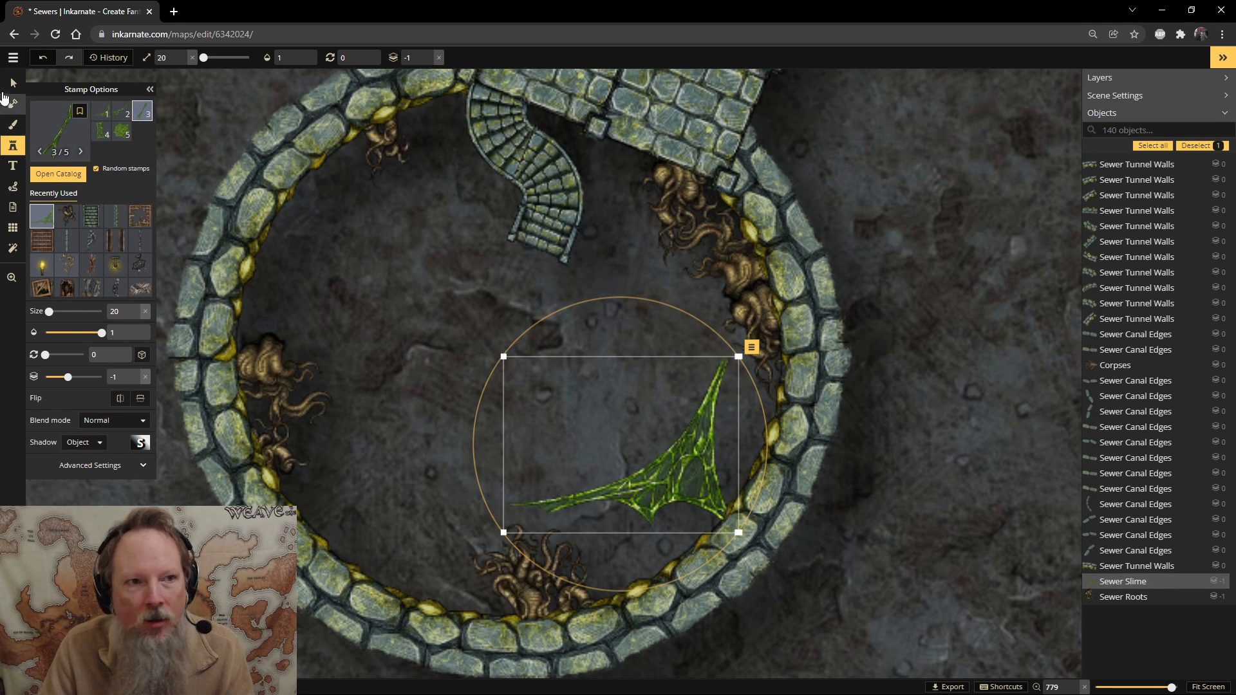
left_click(13, 83)
scroll(643, 456, "up", 5)
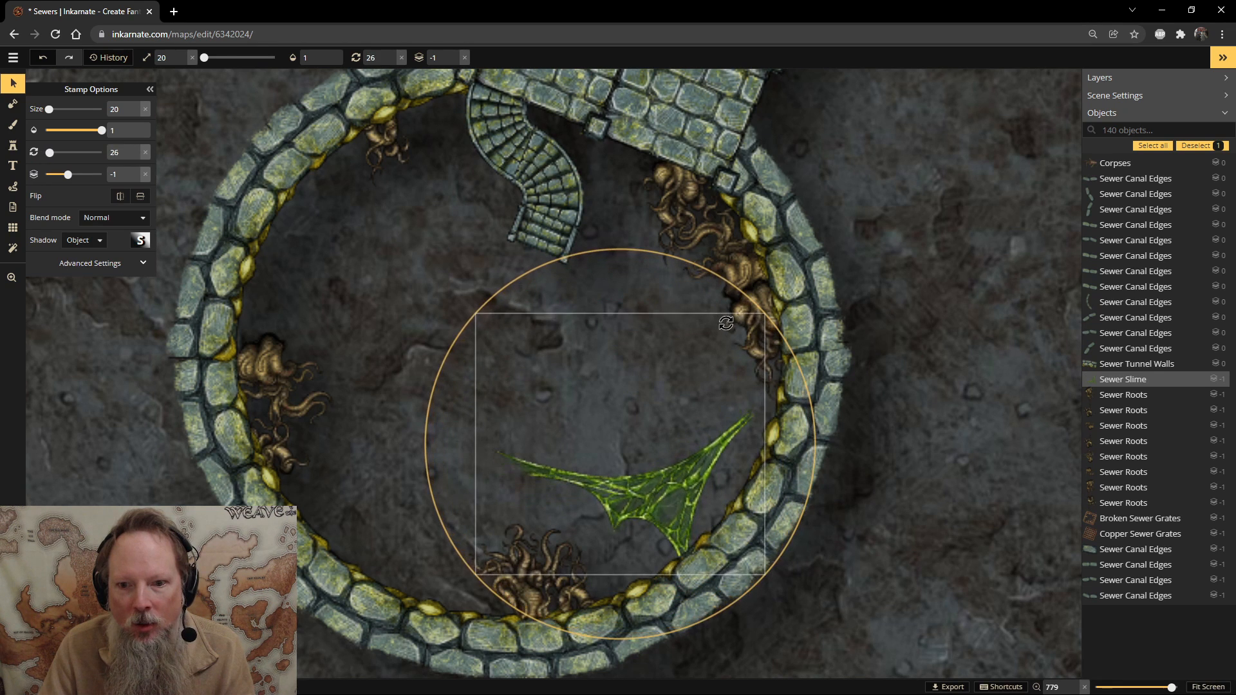
left_click_drag(665, 238, 706, 244)
mouse_move(665, 494)
left_mouse_down()
mouse_move(694, 465)
mouse_move(653, 431)
mouse_move(657, 474)
mouse_move(671, 484)
left_mouse_up()
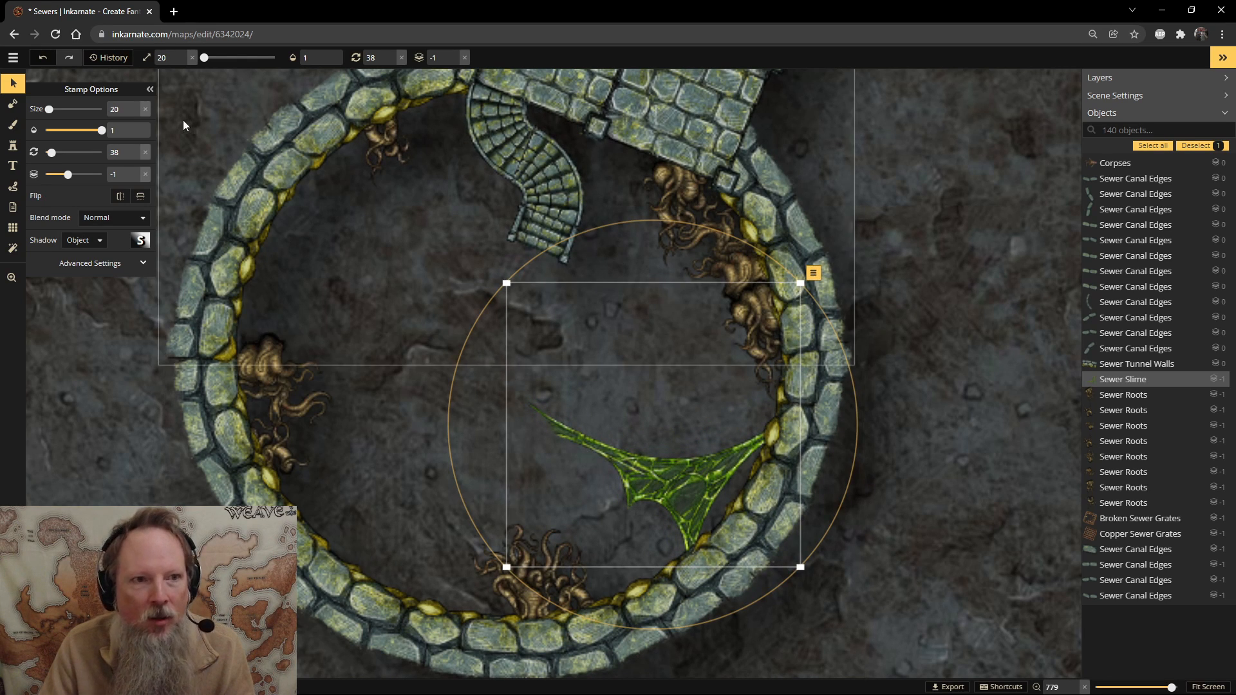
Place a size 10 Sewer Slime, variant 5, on the chamber floor left of the bottom roots.
left_click(13, 148)
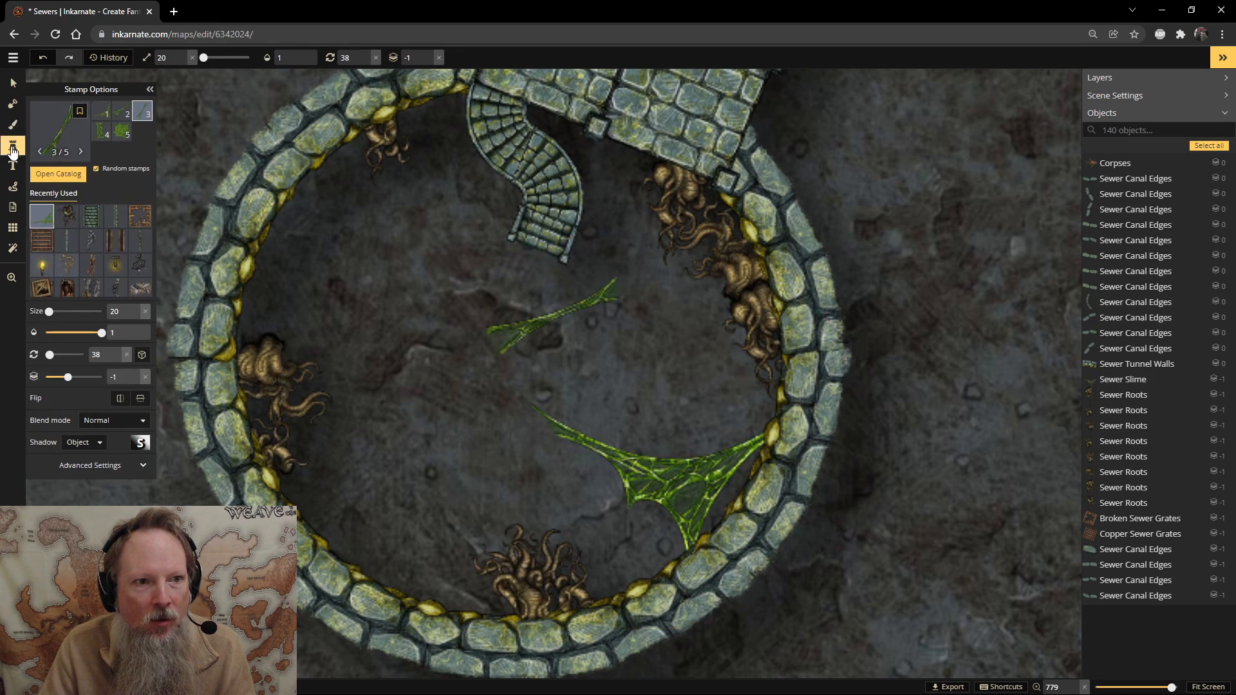
left_click(120, 133)
scroll(334, 260, "down", 5)
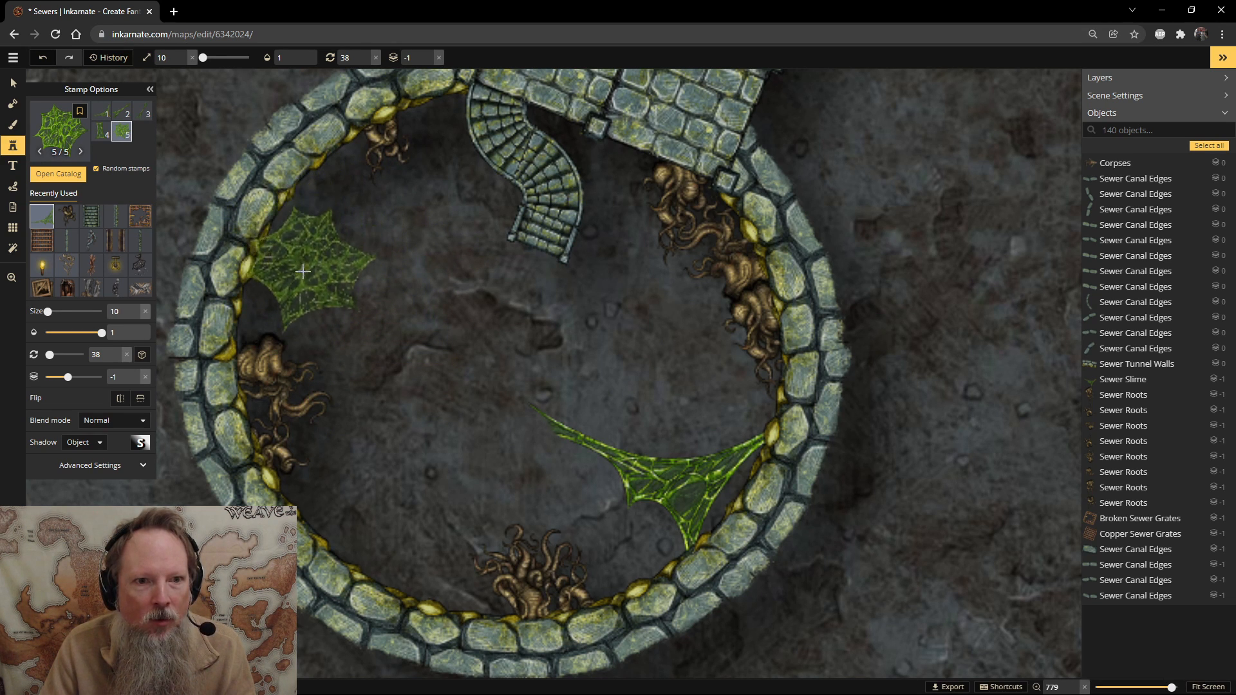
left_click(424, 563)
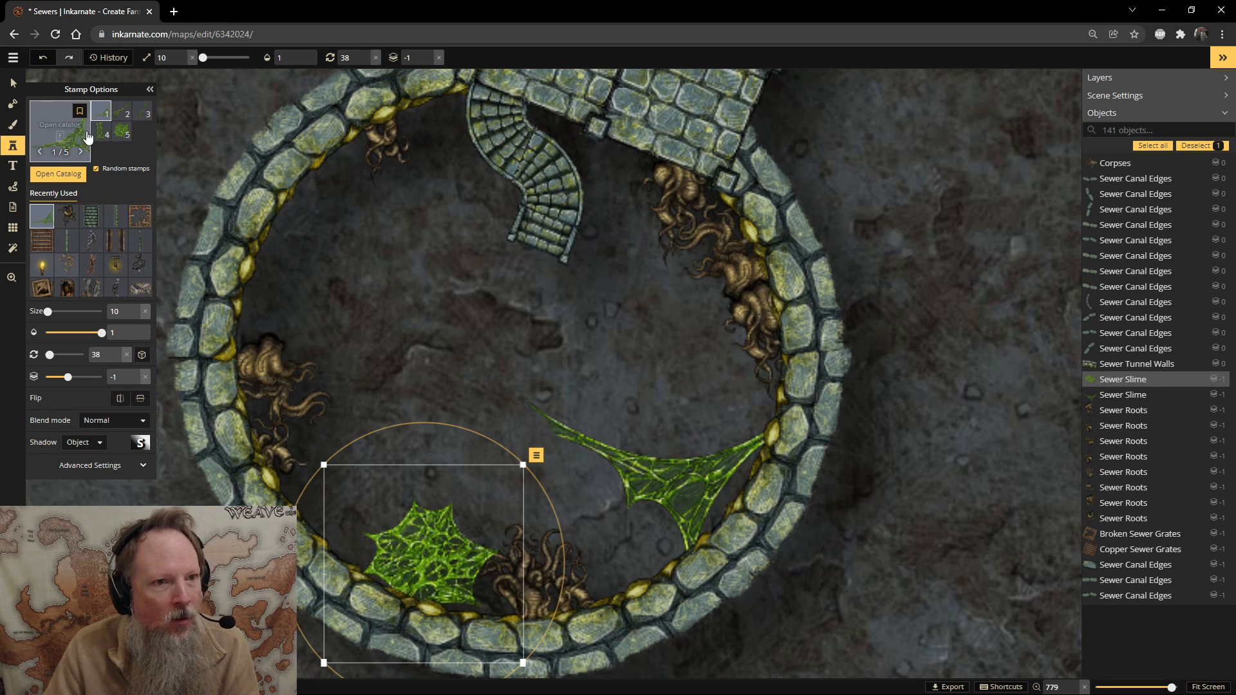
Place a size 10 Sewer Slime, variant 4, on layer 1 in the gap between the winding staircase and the walkway.
left_click(121, 132)
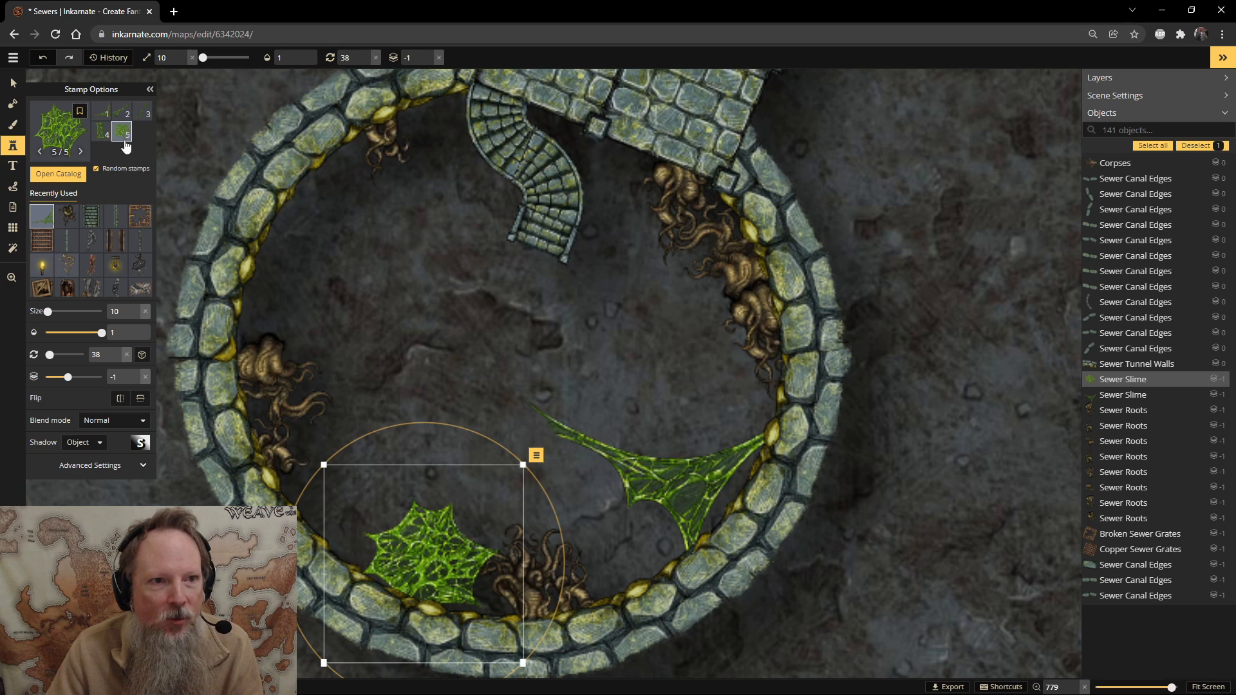
left_click(101, 132)
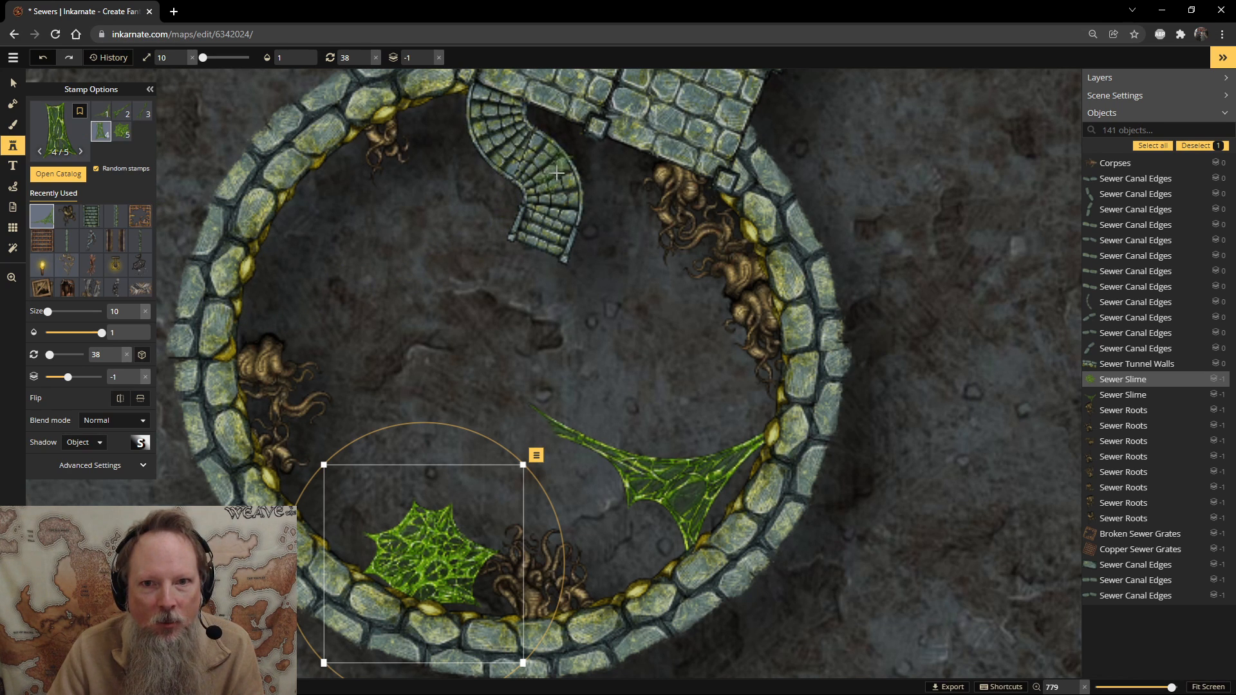
left_click(553, 130)
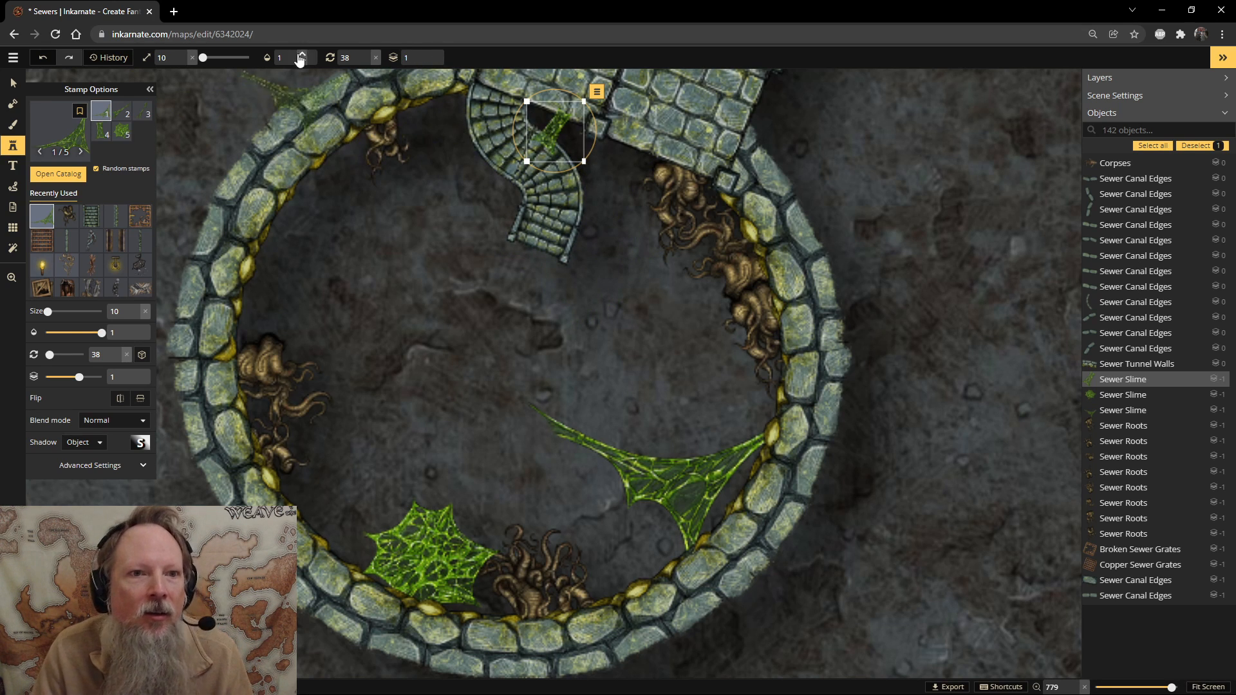
Stretch a size 18 Sewer Slime strand, variant 2, rotated to 173 on layer 1, from the walkway's end to the staircase.
left_click(120, 113)
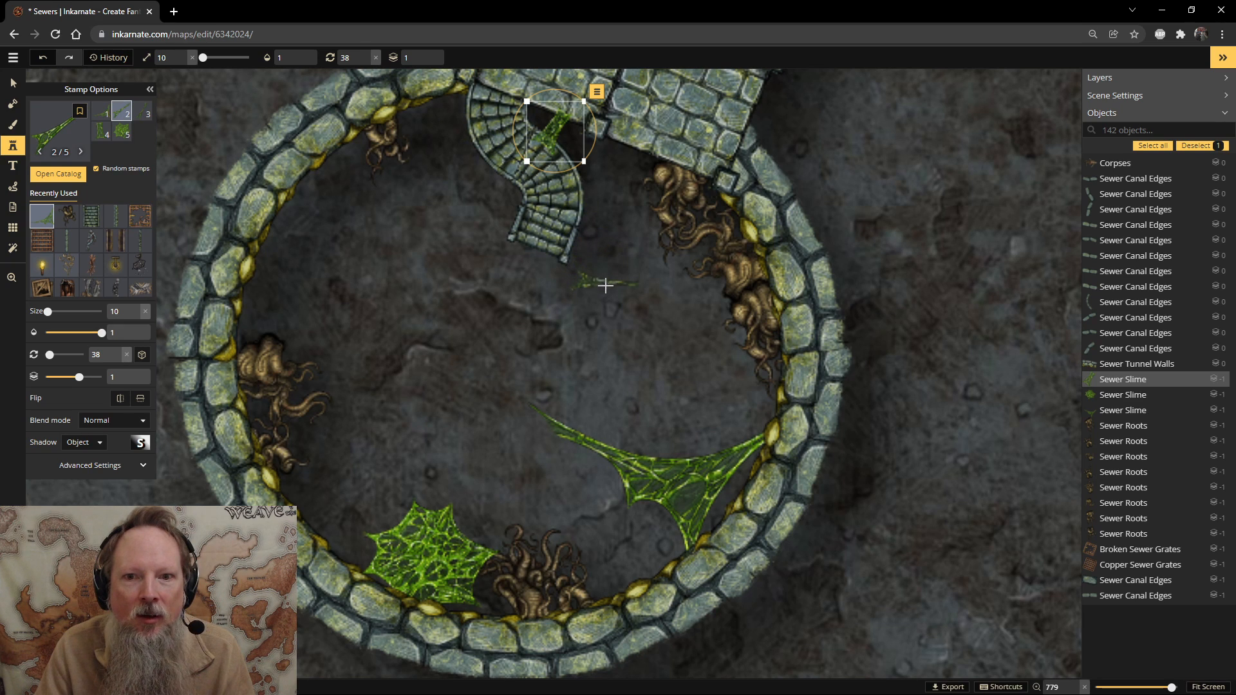
left_click(605, 285)
left_click_drag(605, 286, 611, 168)
scroll(610, 169, "up", 7)
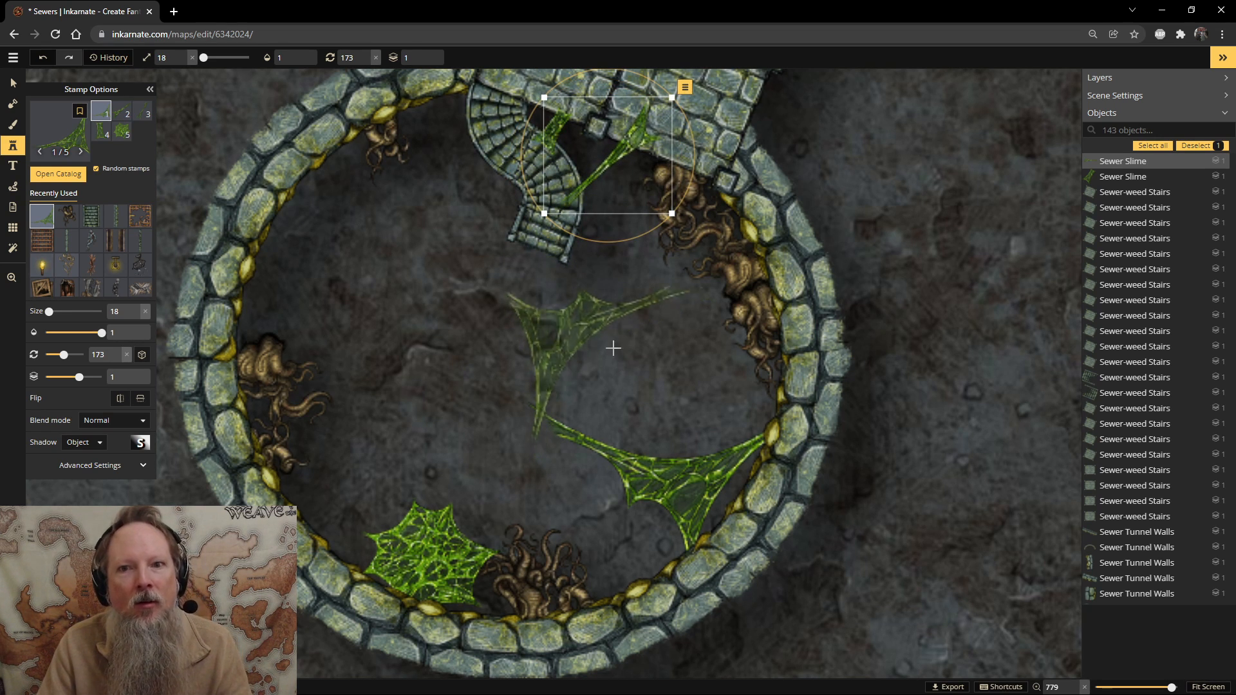
Add a size 18 Sewer Slime, variant 1, on layer -1 at the ring's upper-left wall and rotate it to 345.
scroll(616, 354, "down", 3)
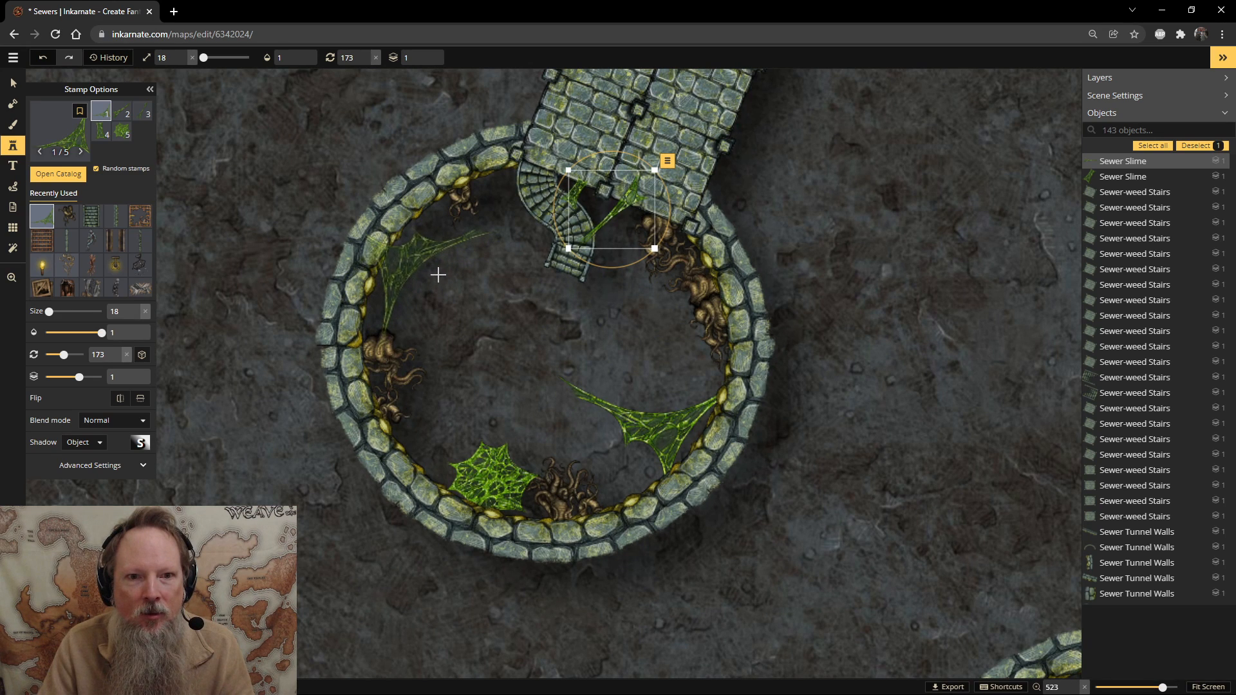
left_click(437, 274)
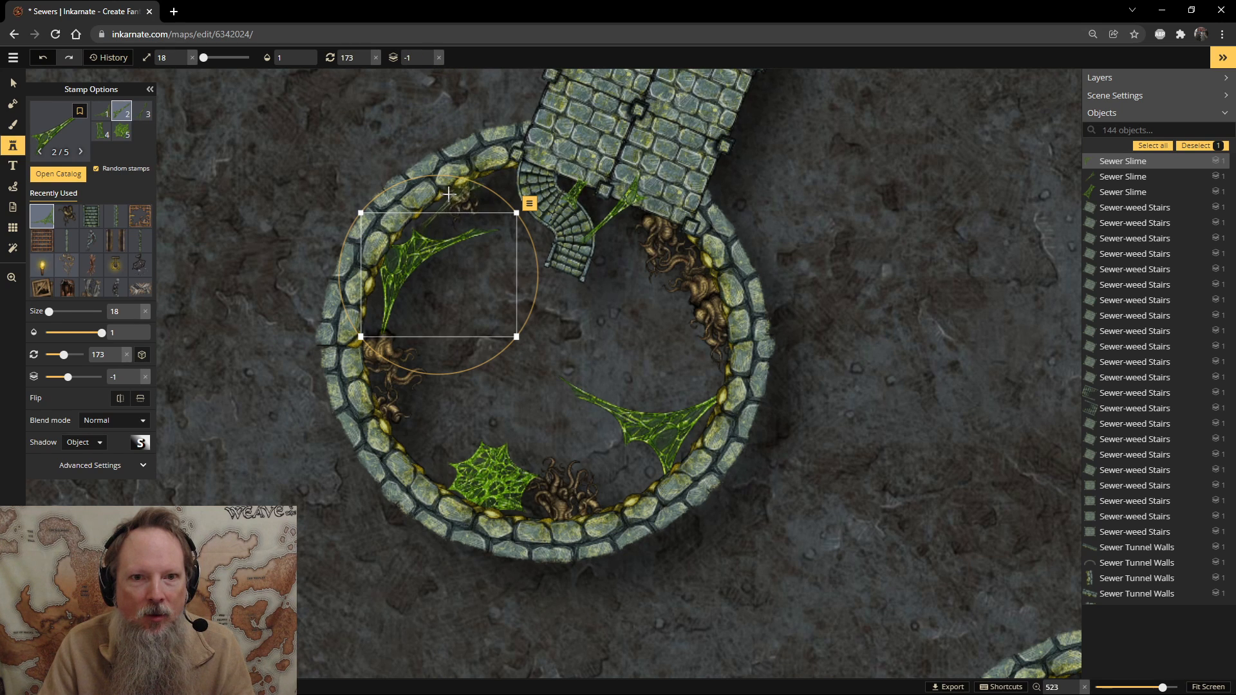
left_click(13, 82)
left_click_drag(435, 173, 448, 278)
scroll(605, 303, "down", 3)
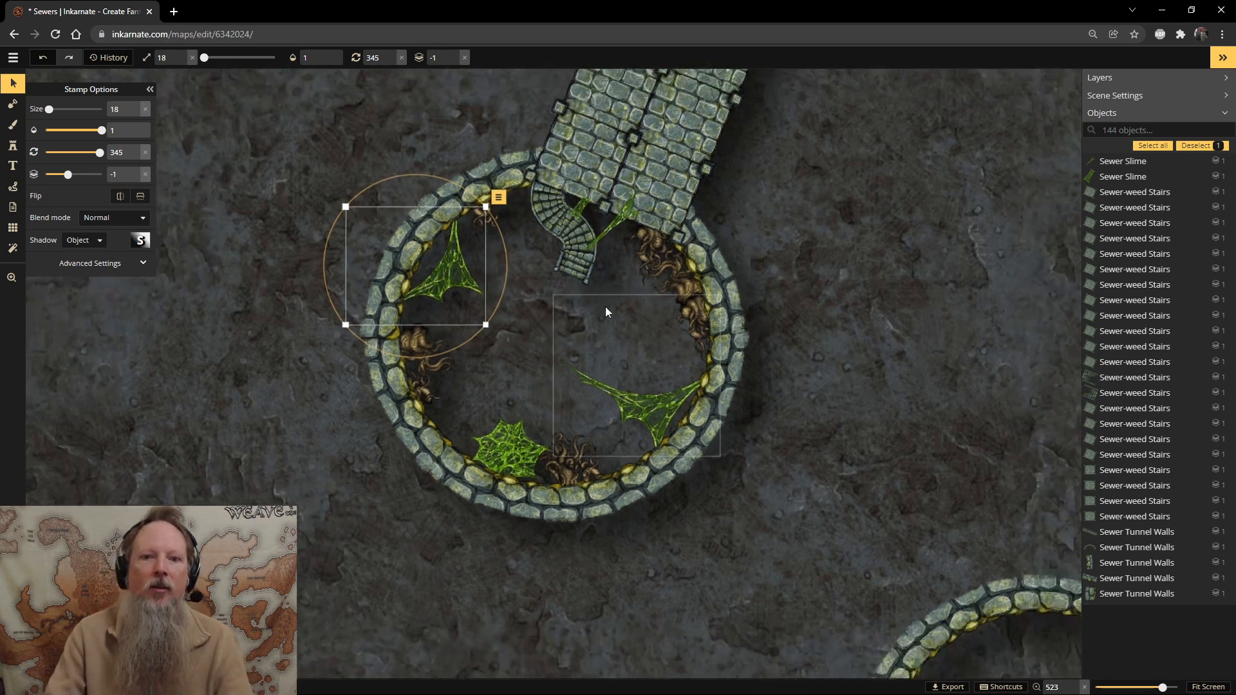
scroll(781, 318, "down", 2)
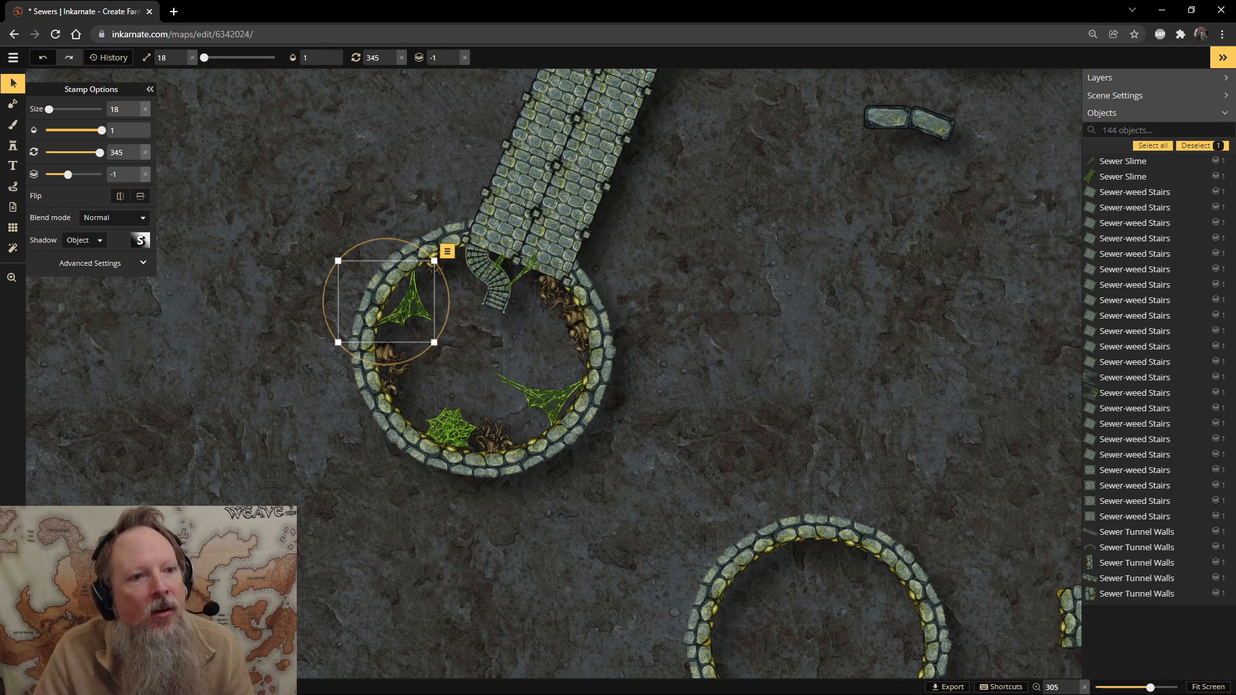
Save the map and clear the selection of the slime at the round chamber's wall.
key("ctrl+s")
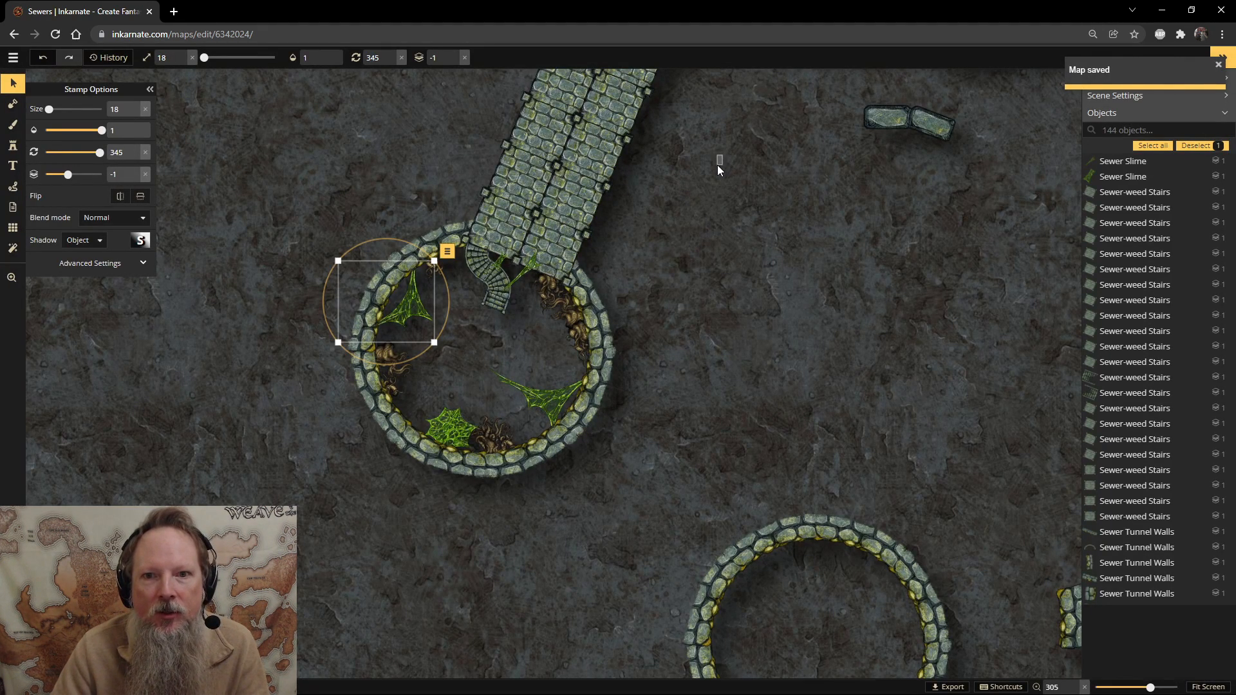
left_click(717, 165)
scroll(731, 185, "down", 3)
left_click_drag(761, 157, 642, 374)
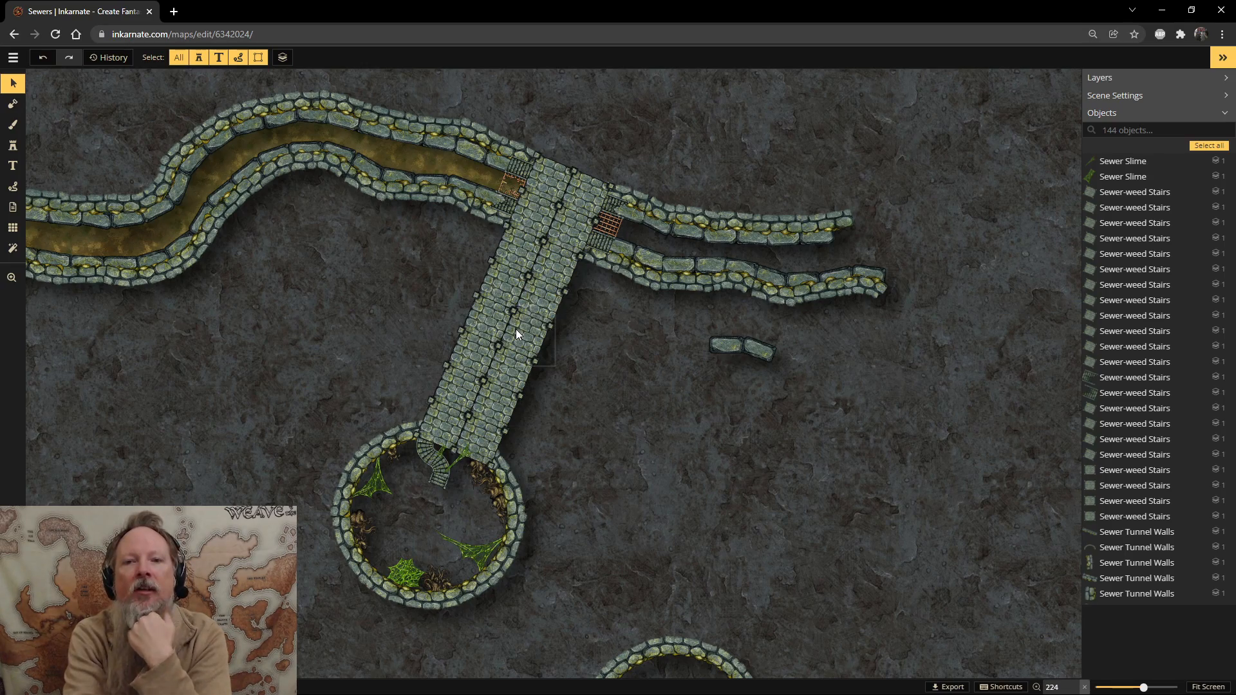
scroll(651, 222, "up", 5)
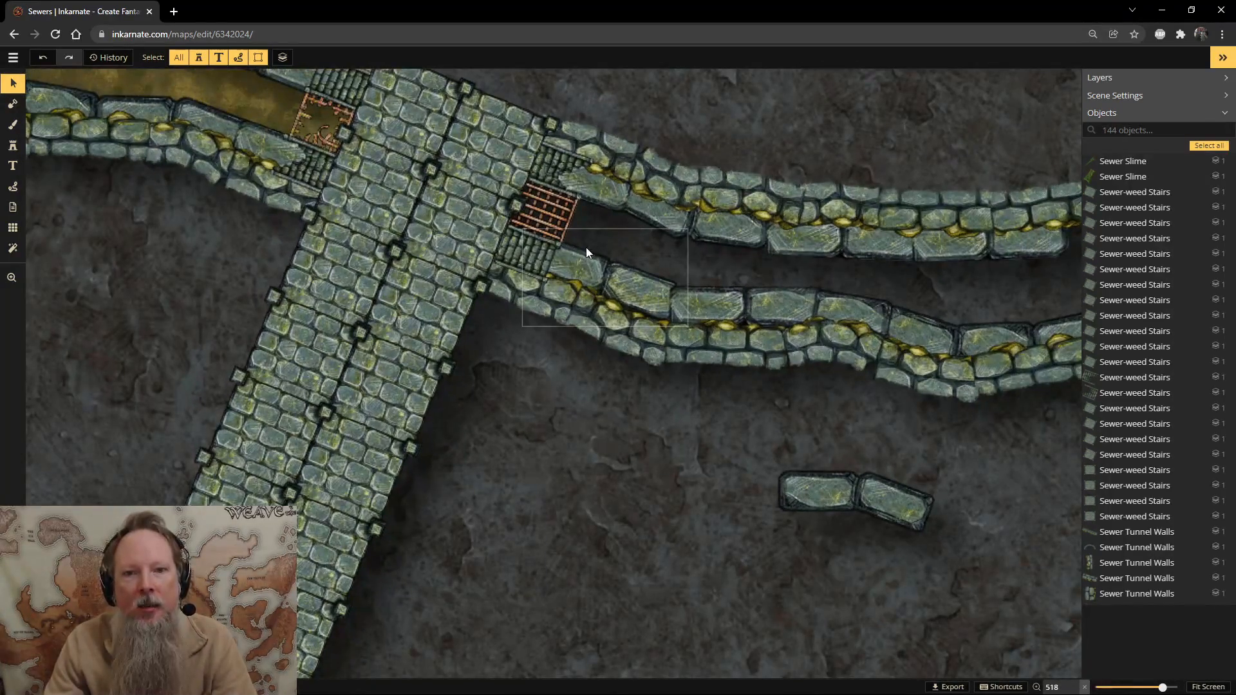
left_click(555, 170)
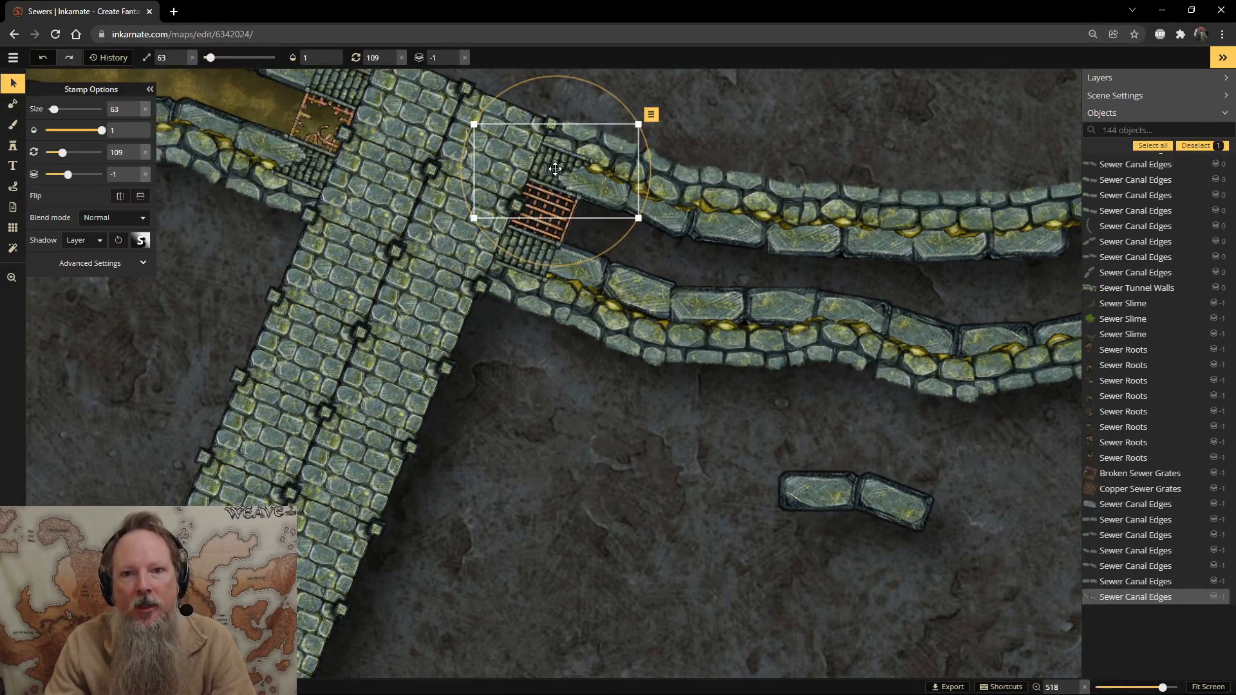
key("Delete")
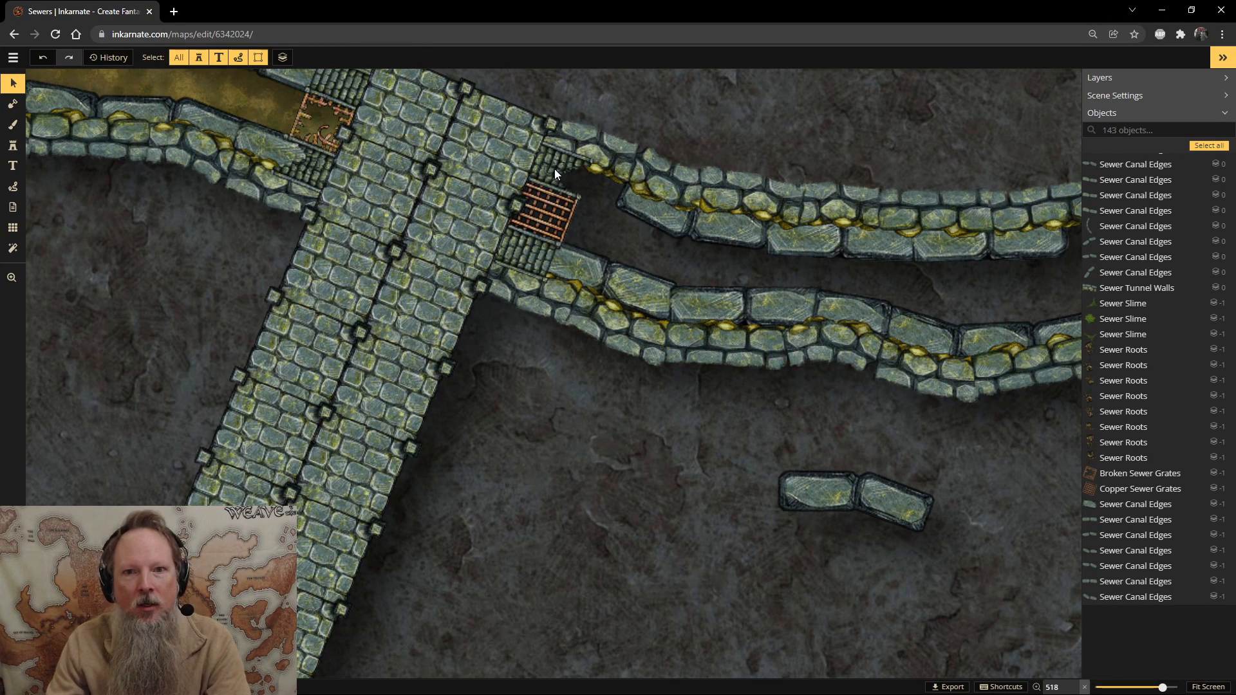
left_click(554, 169)
key("ctrl+z")
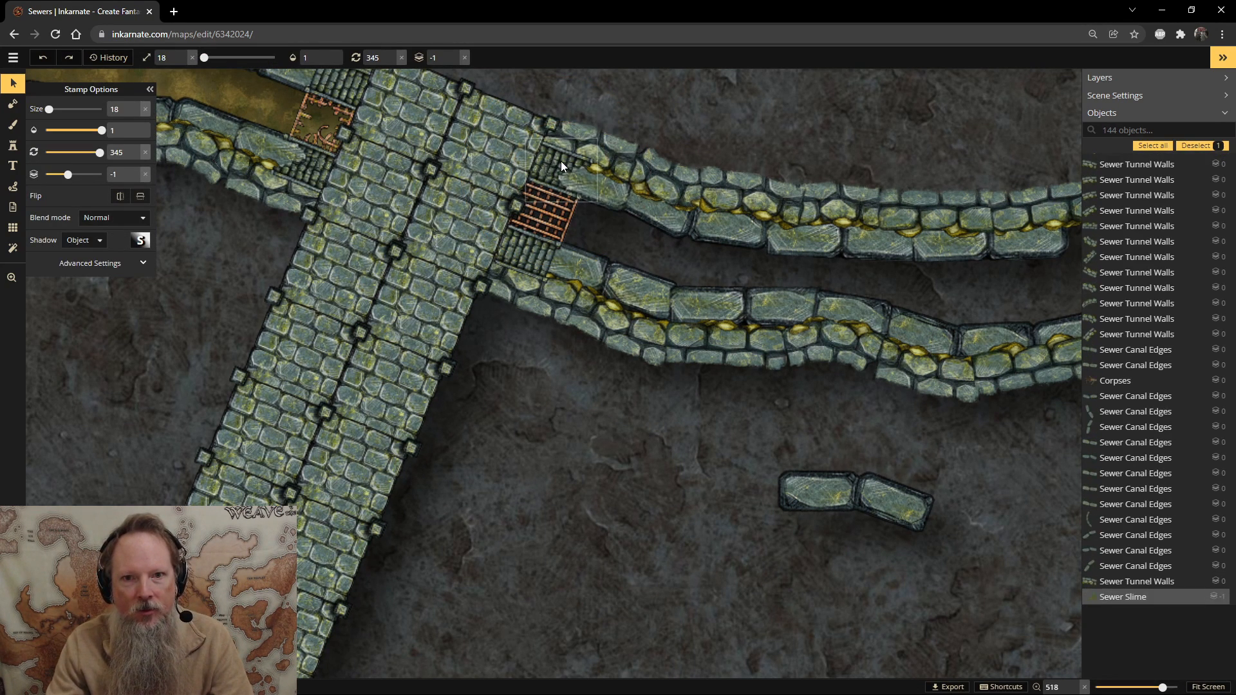
Delete the small Sewer-weed Stairs piece on the upper side of the Copper Sewer Grate beside the walkway.
key("Delete")
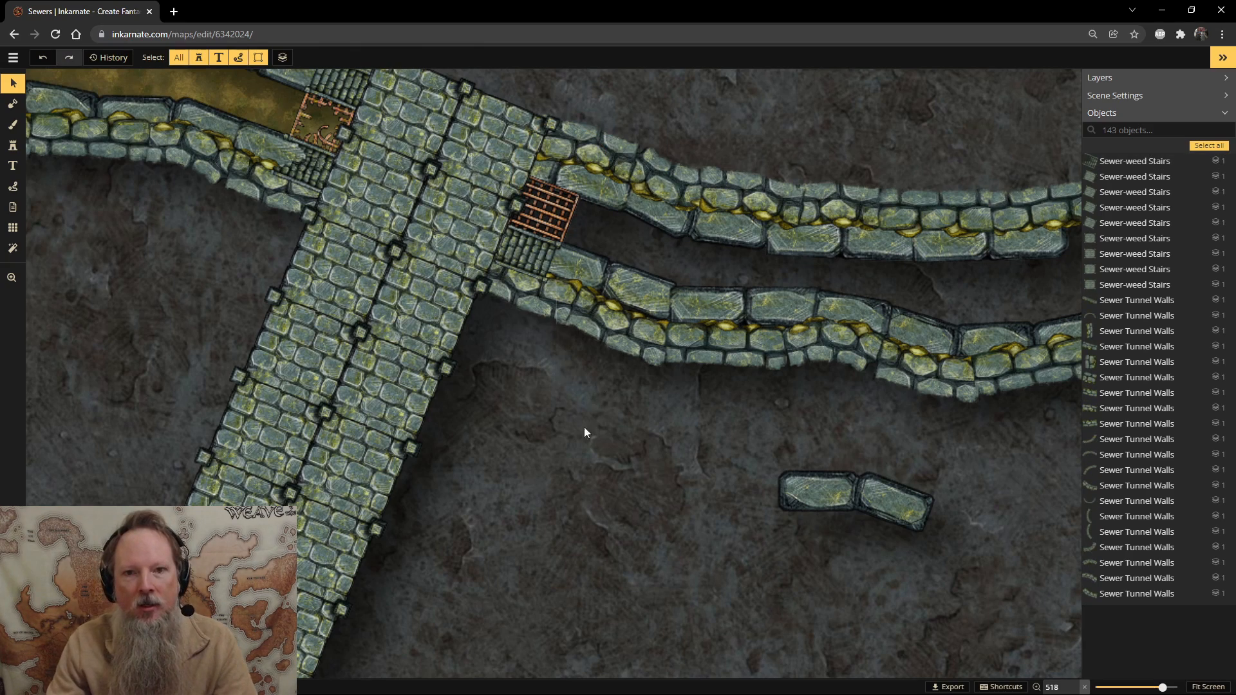
scroll(561, 485, "down", 2)
scroll(561, 486, "up", 2)
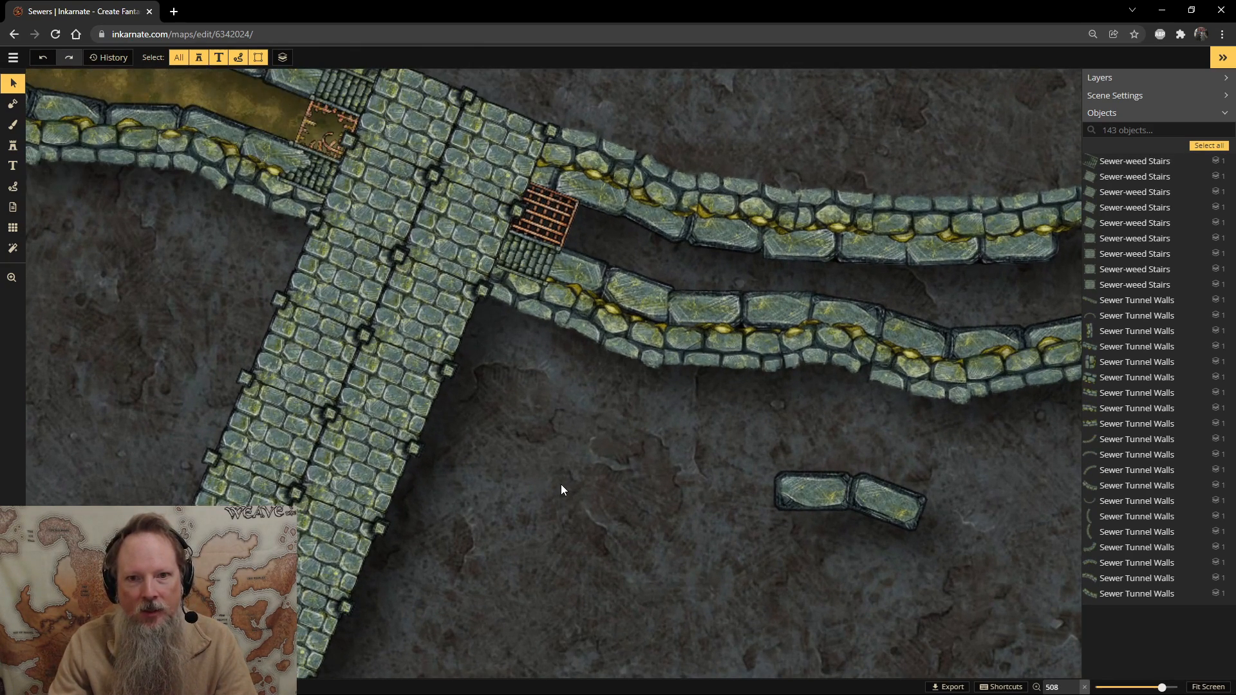
Search the stamp catalog for "rub" and choose the Dark Wall Rubble Clusters set.
left_click(12, 146)
left_click(80, 177)
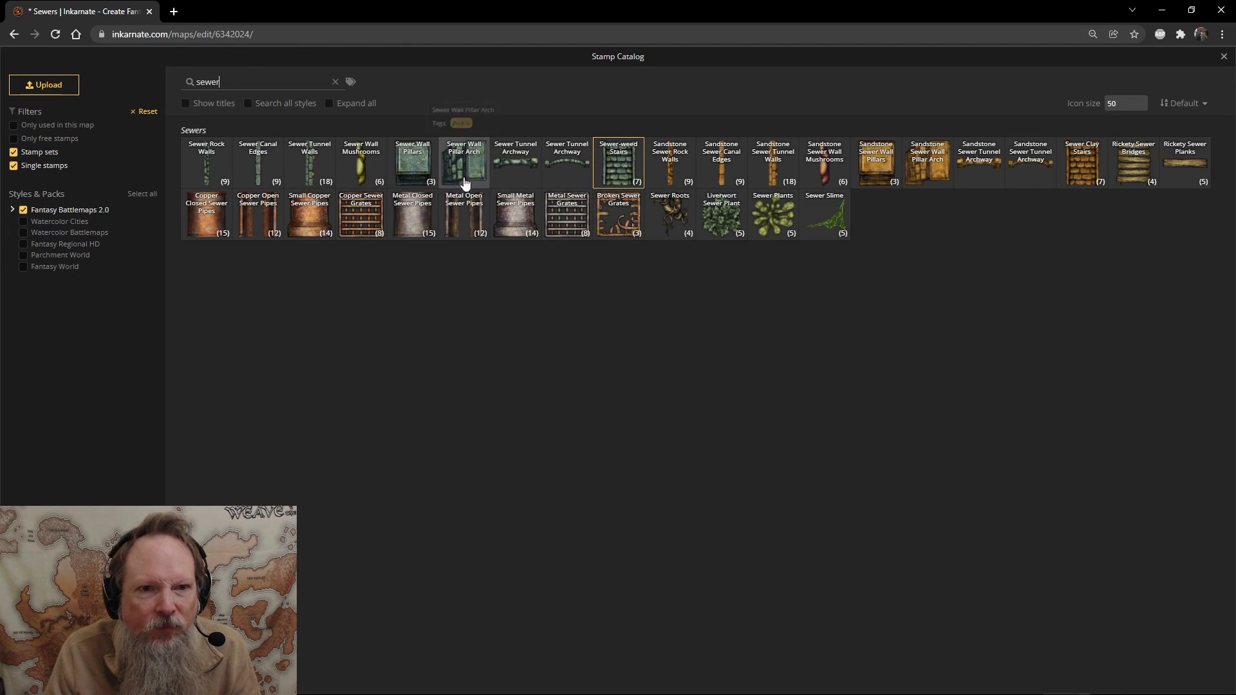
key("BackSpace")
key("BackSpace")
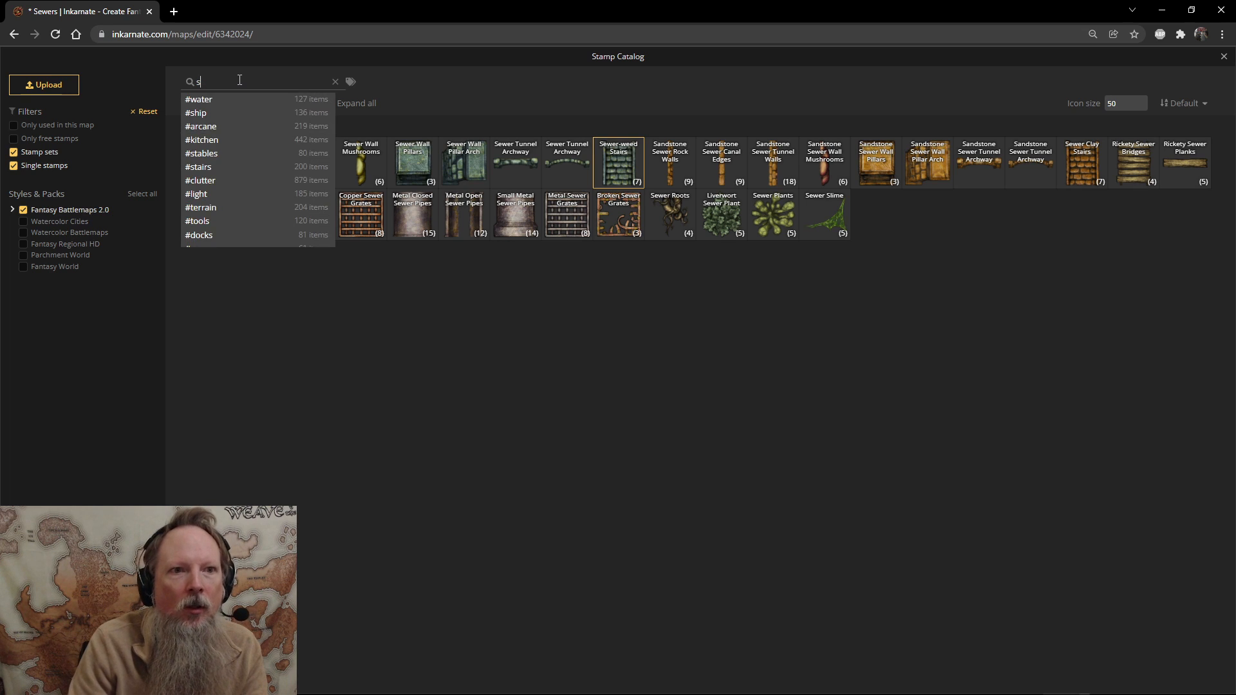
key("BackSpace")
type("rub")
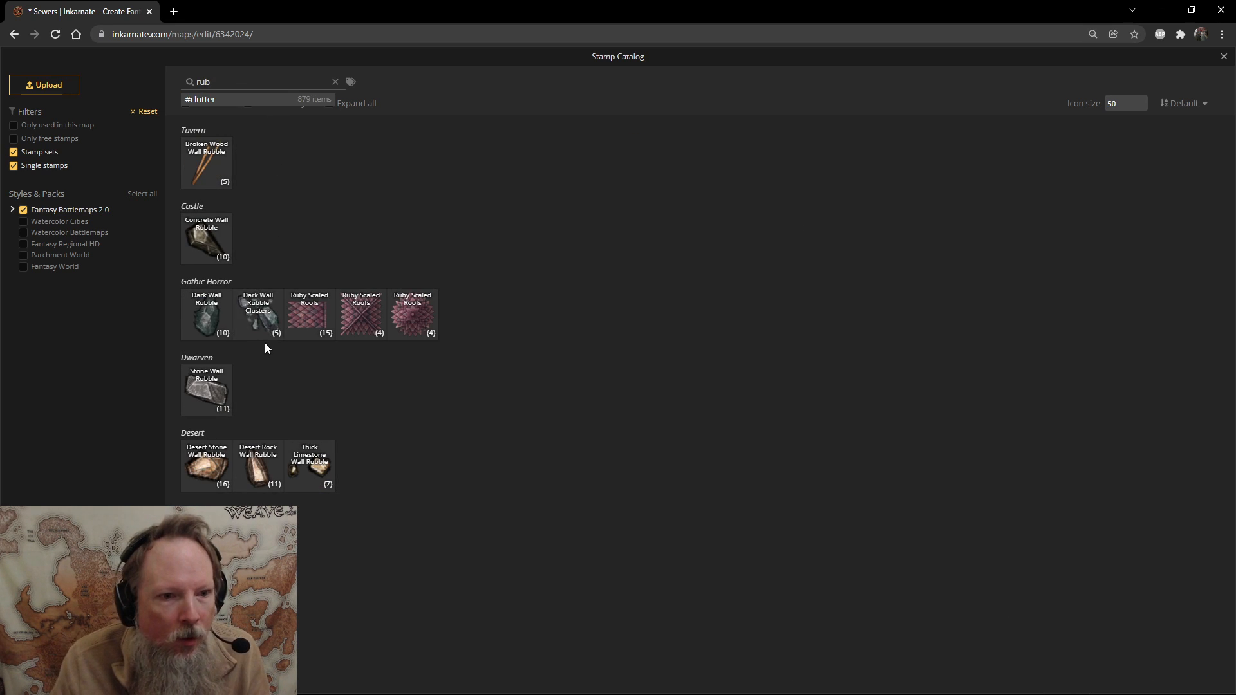
left_click(262, 322)
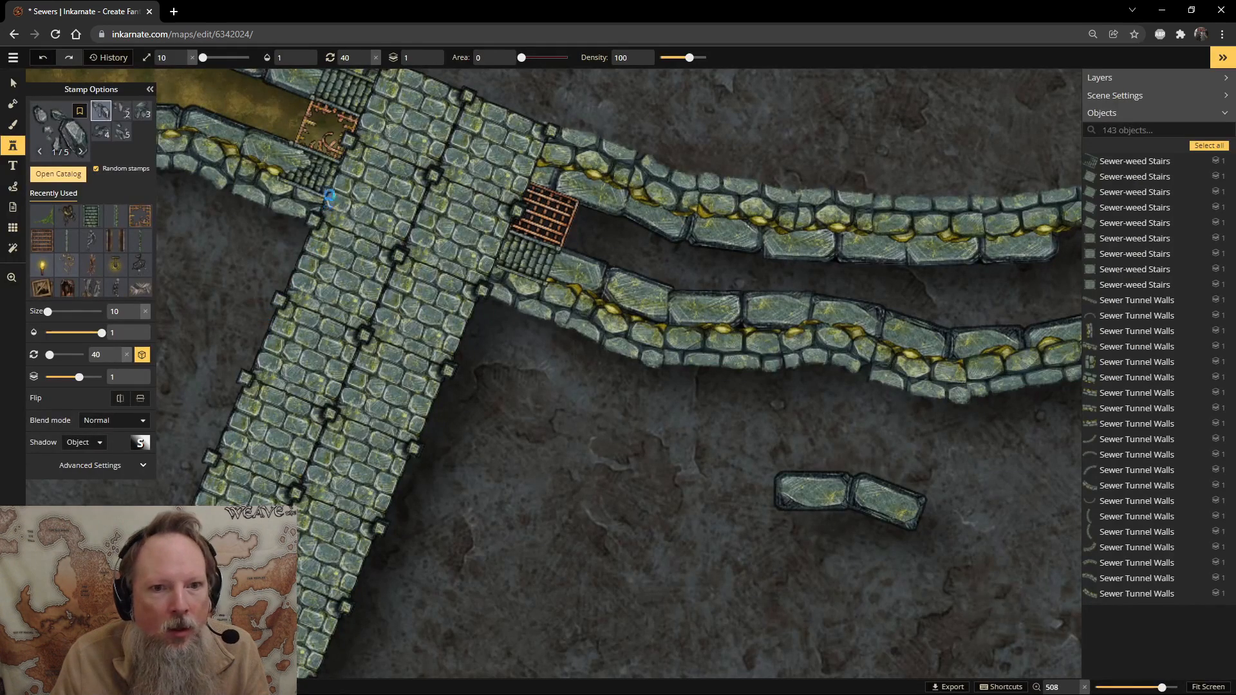
Place five size 25 Dark Wall Rubble Clusters in the gap above the copper grate, between the walkway and the canal edge.
scroll(546, 181, "up", 4)
left_click(531, 181)
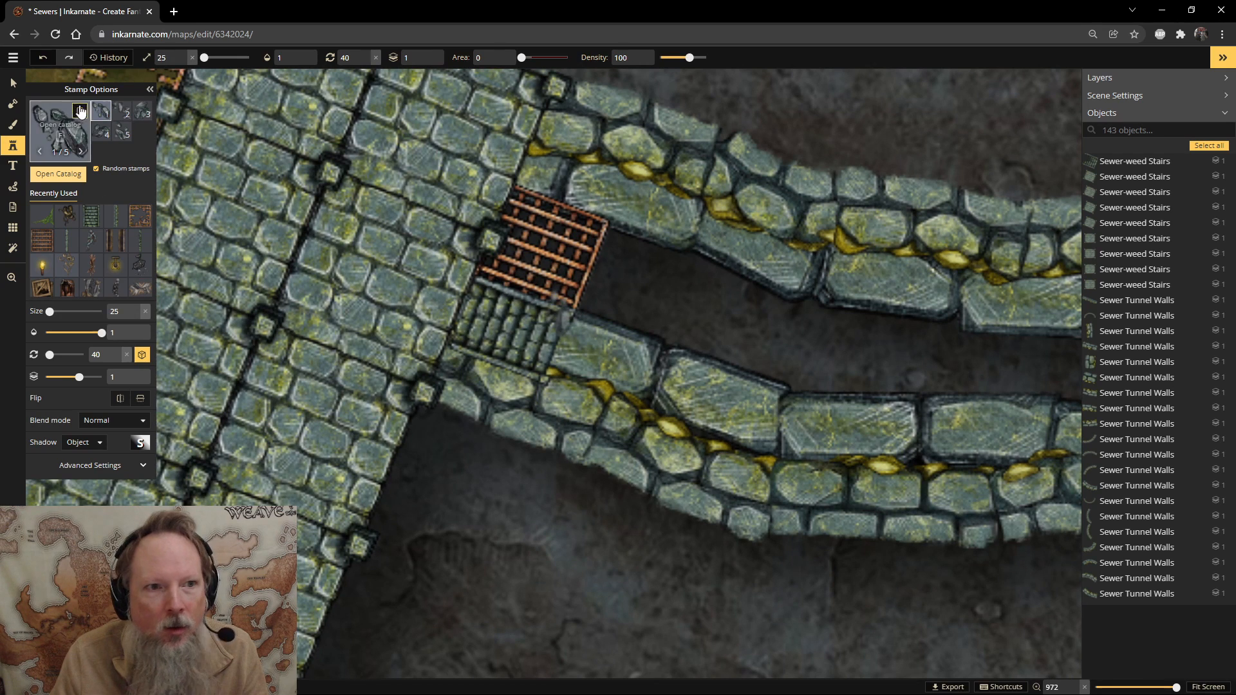
left_click(537, 175)
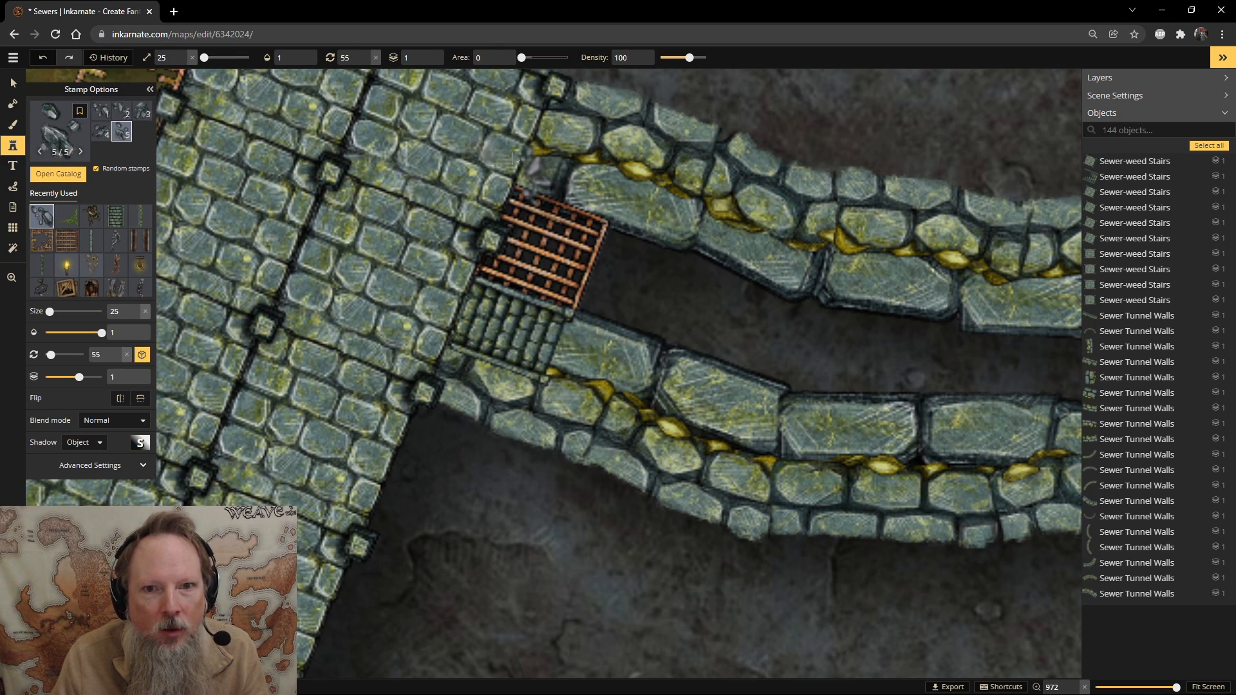
left_click(557, 171)
left_click(581, 192)
left_click(610, 180)
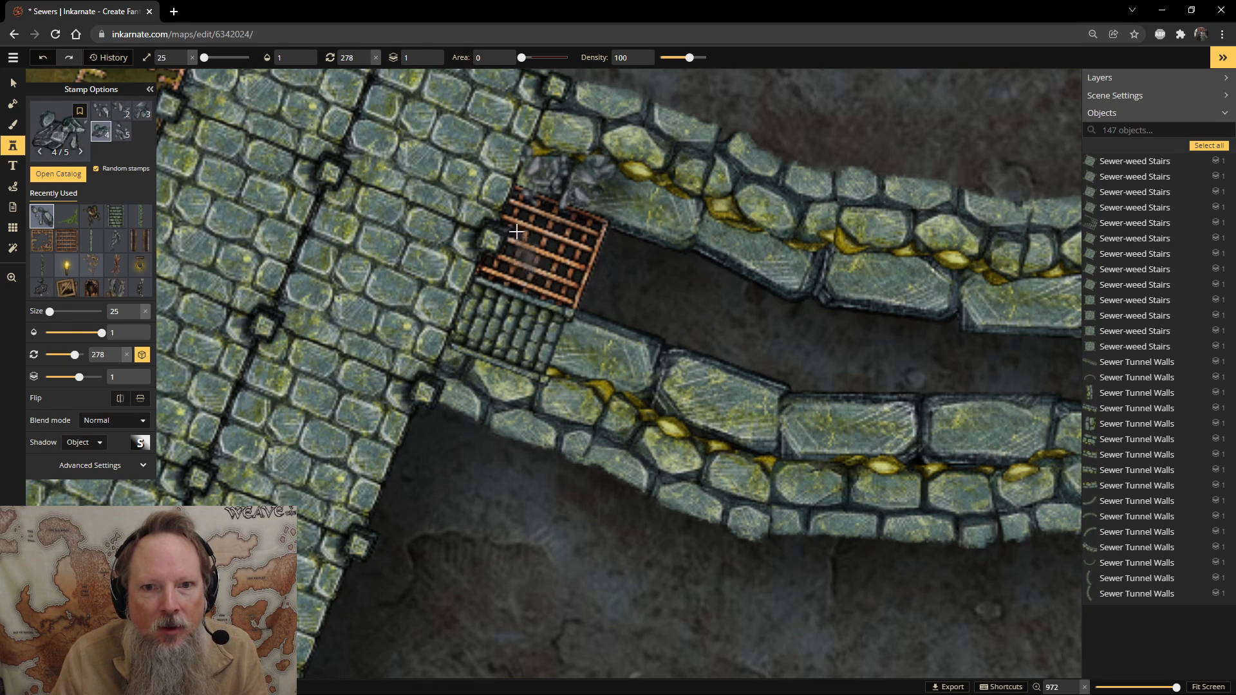
left_click(514, 178)
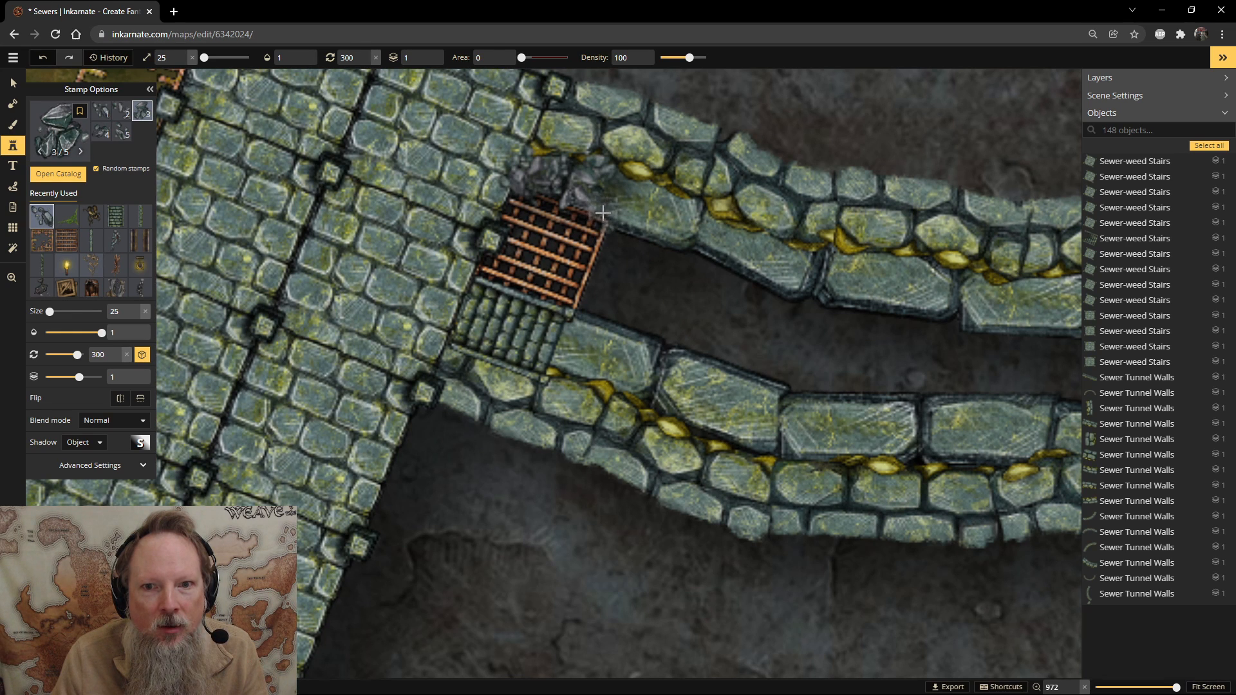
Scatter three more size 25 Dark Wall Rubble Clusters over the upper part of the copper grate.
left_click(576, 248)
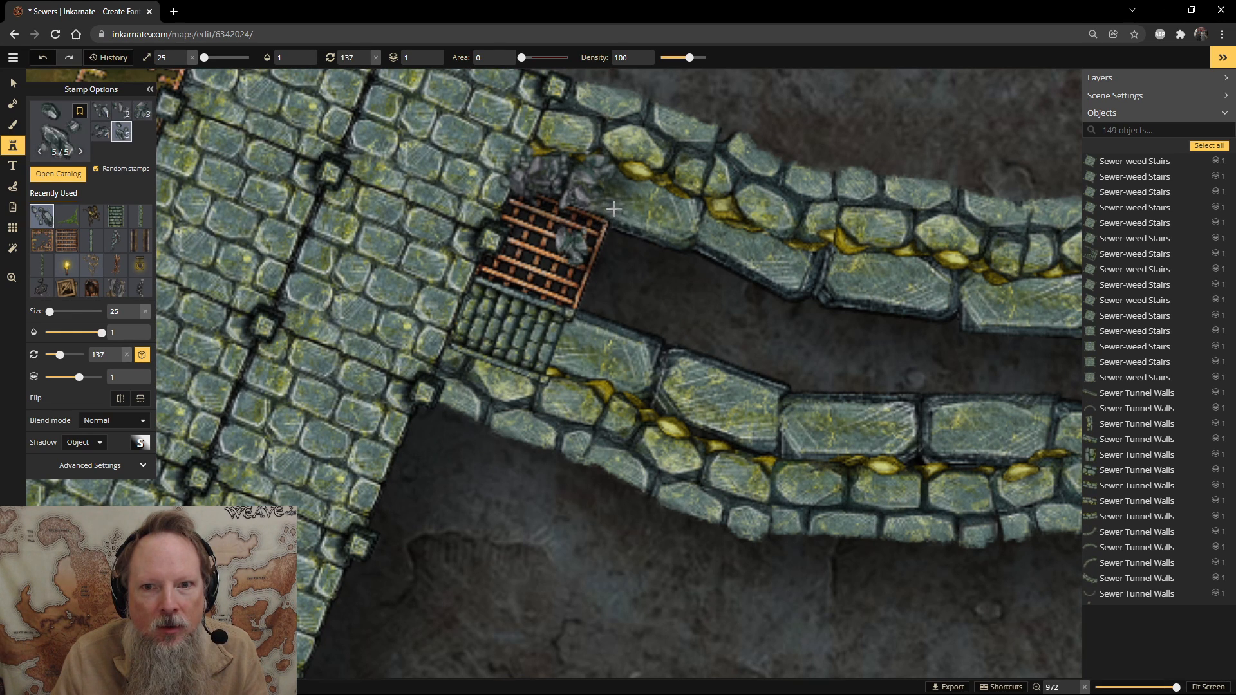
left_click(546, 216)
left_click(547, 225)
scroll(731, 337, "down", 5)
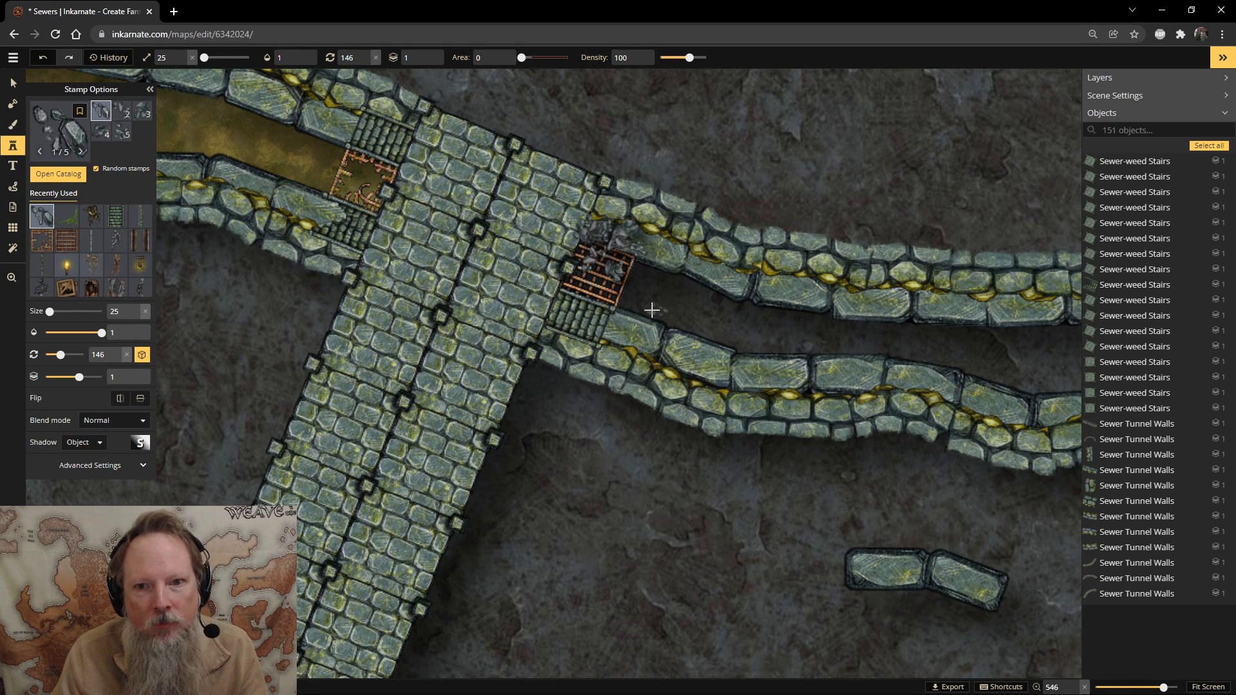
Select all eight Dark Wall Rubble Clusters, change their shadow to Layer and clear the selection.
scroll(1157, 341, "up", 3)
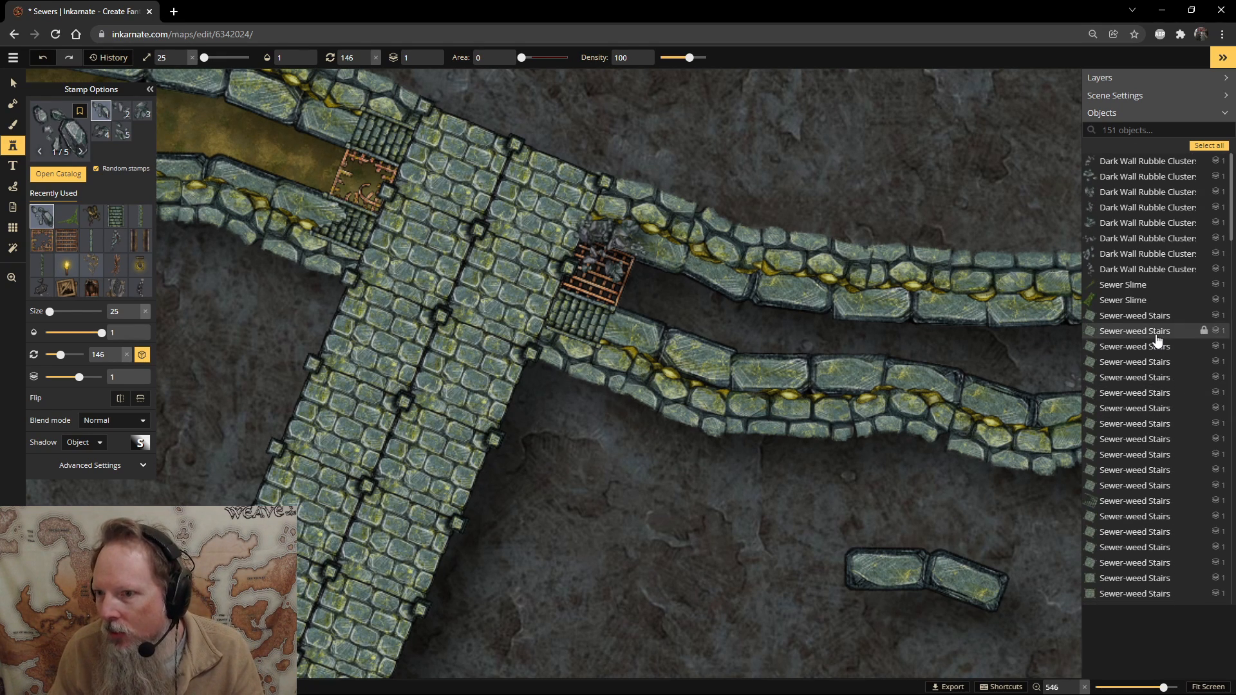
left_click(1144, 269)
left_click(1153, 253, "shift")
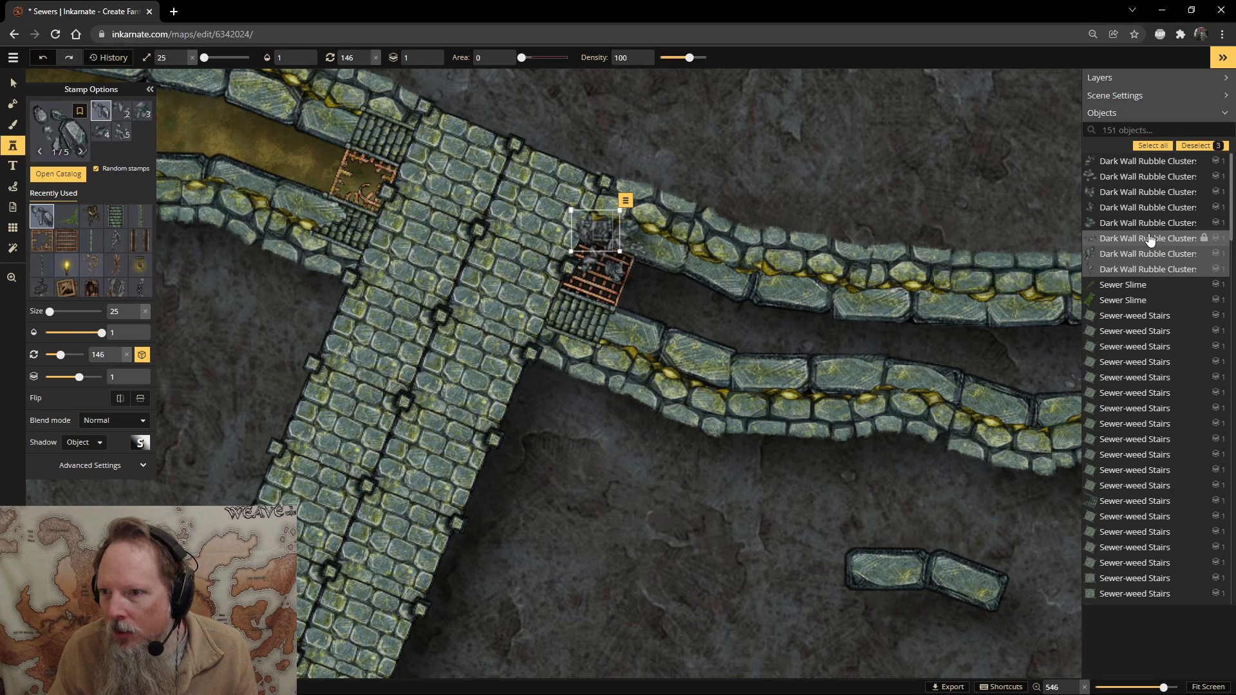
left_click(1160, 222, "shift")
left_click(1169, 192, "shift")
left_click(1175, 178, "shift")
left_click(1159, 161, "shift")
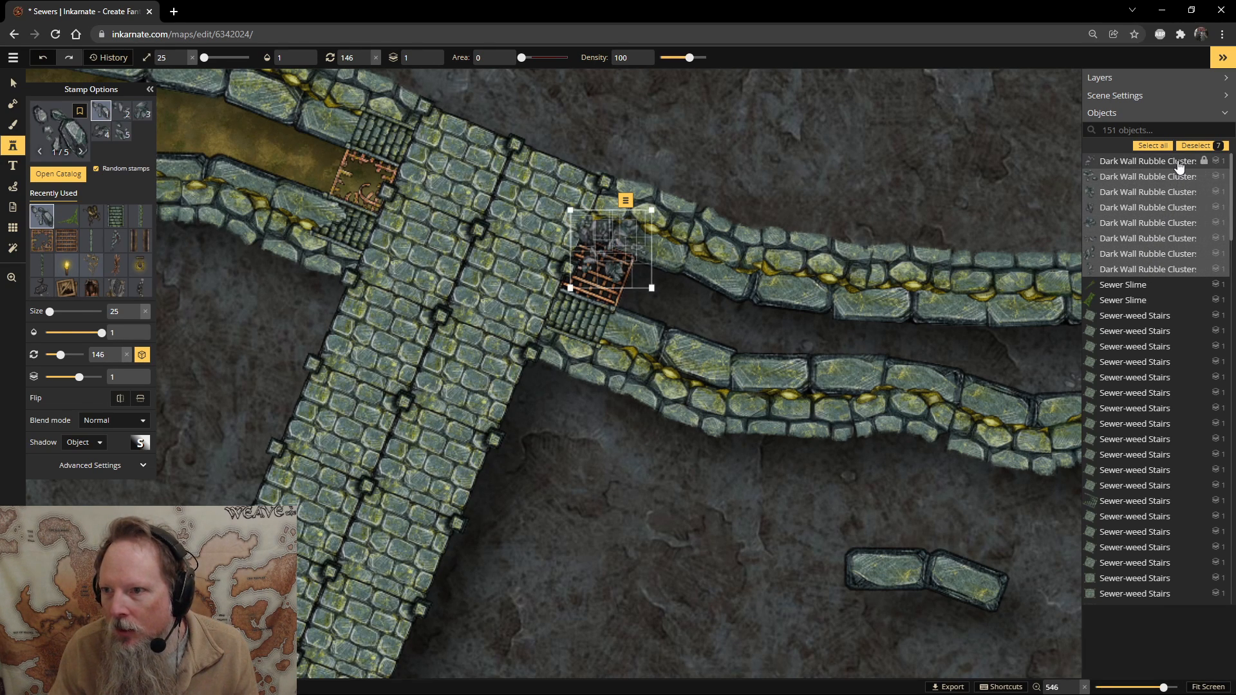
left_click(10, 83)
left_click(97, 246)
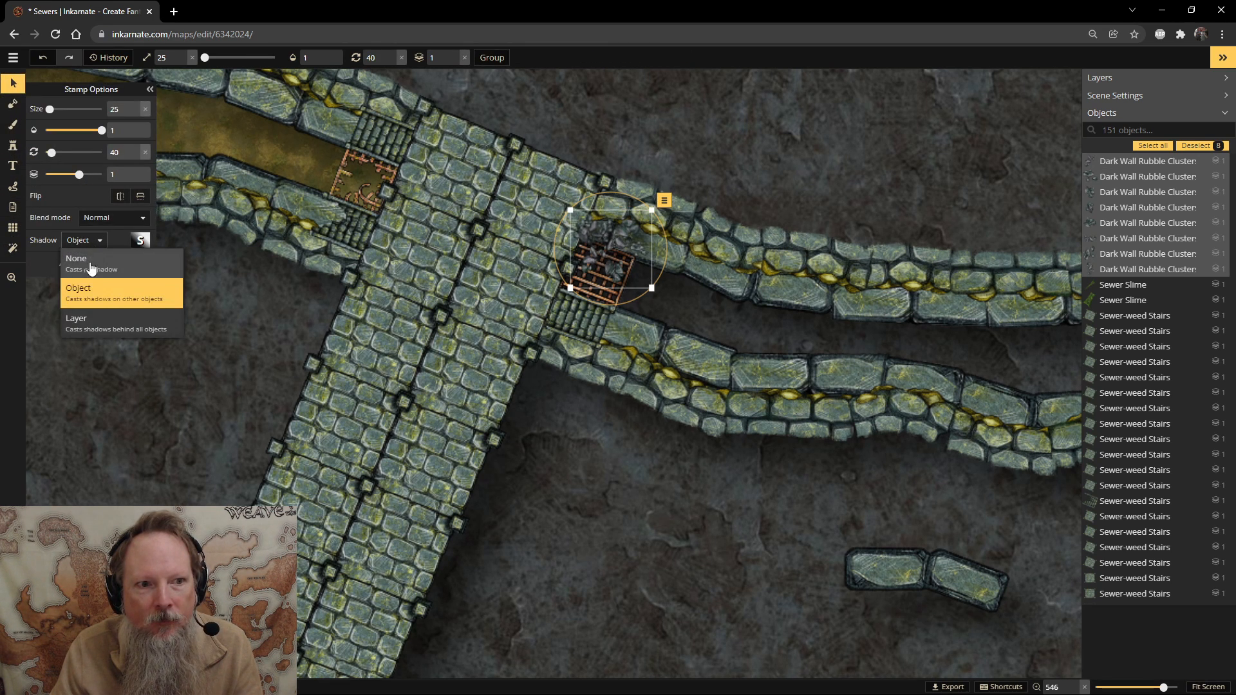
left_click(93, 263)
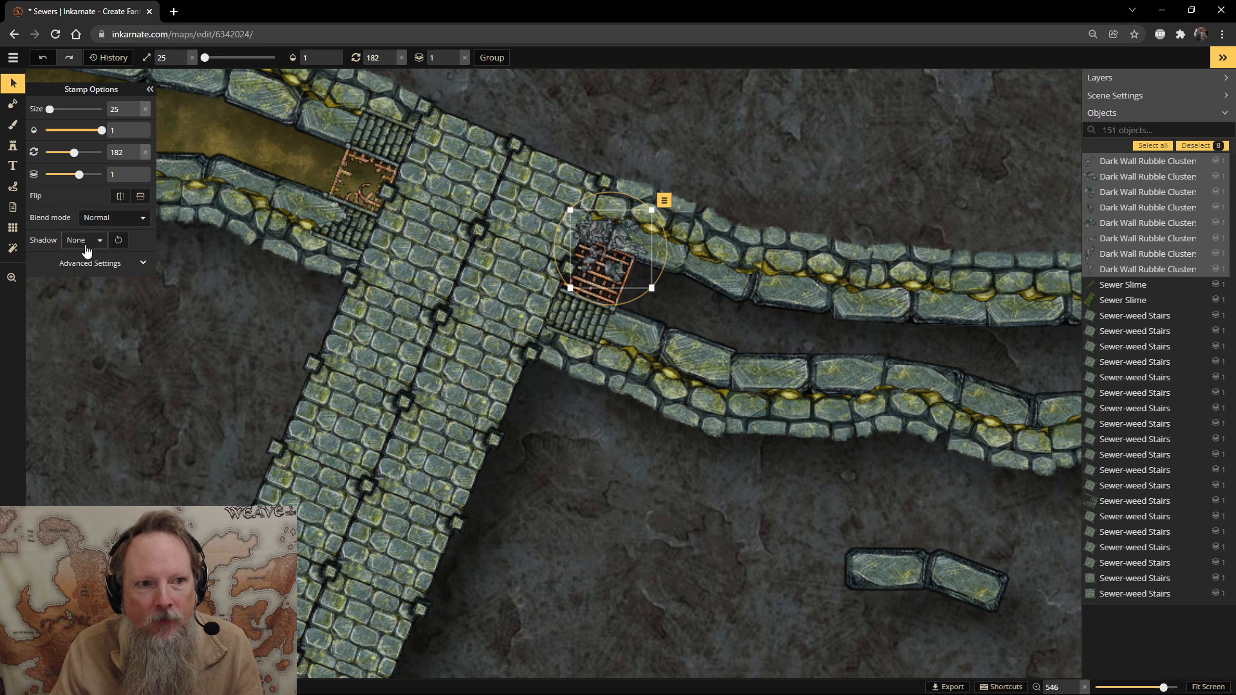
left_click(82, 241)
left_click(84, 315)
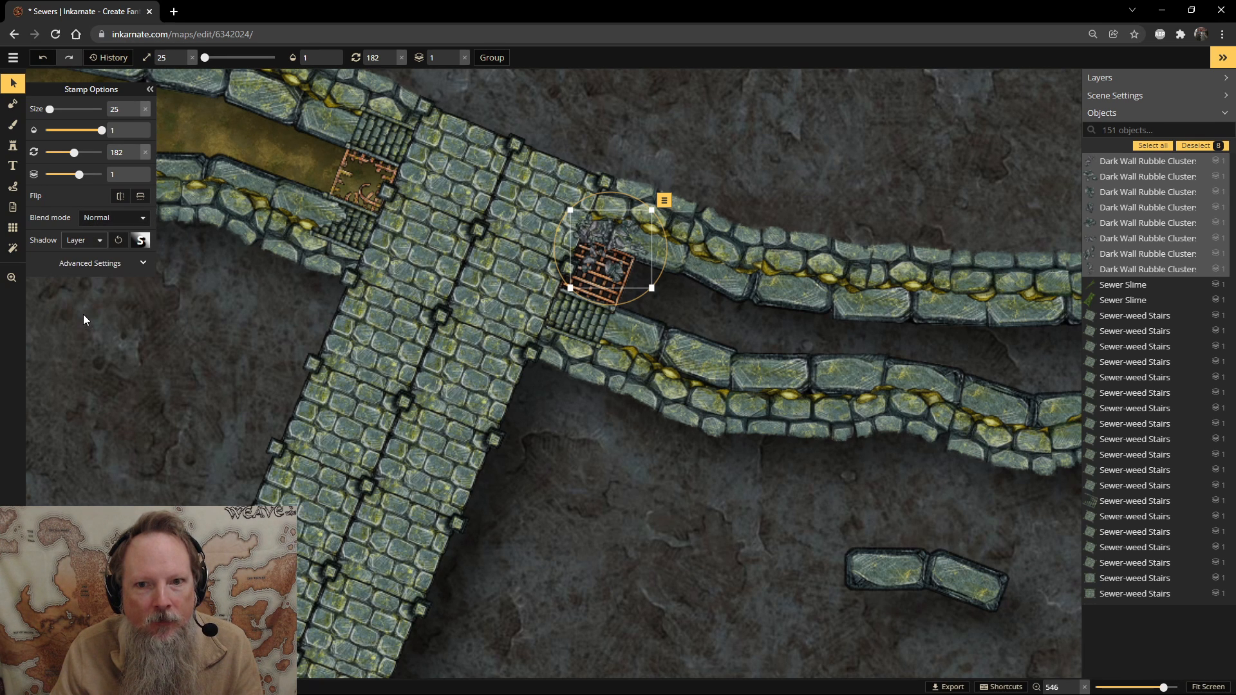
scroll(665, 278, "up", 3)
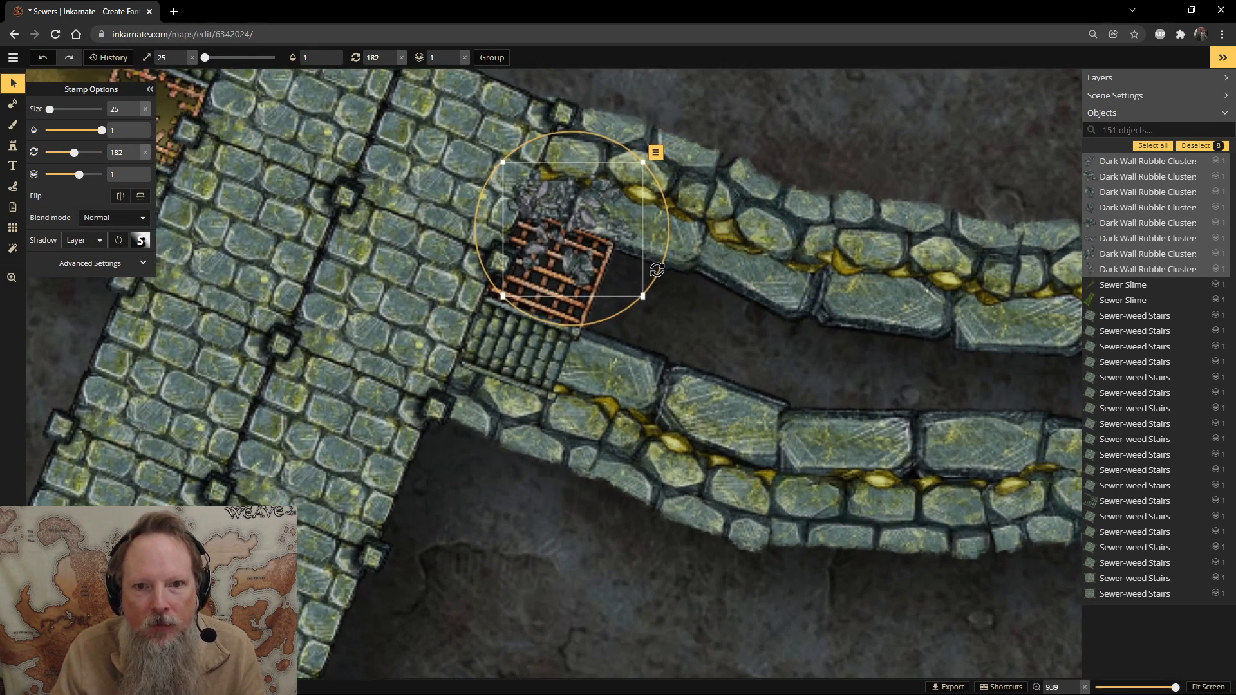
scroll(660, 273, "down", 5)
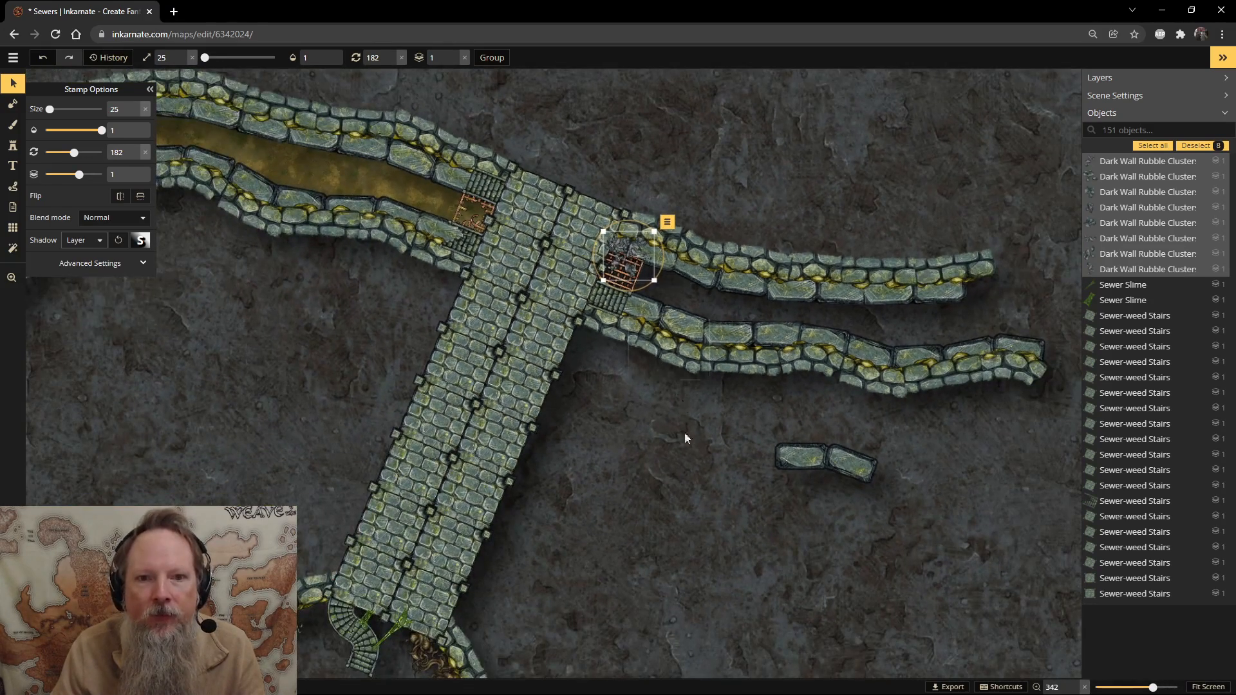
left_click(659, 451)
Rotate the Sewer Canal Edges piece below the copper grate, on the tunnel's lower bank, to 114 and nudge it into line.
key("space")
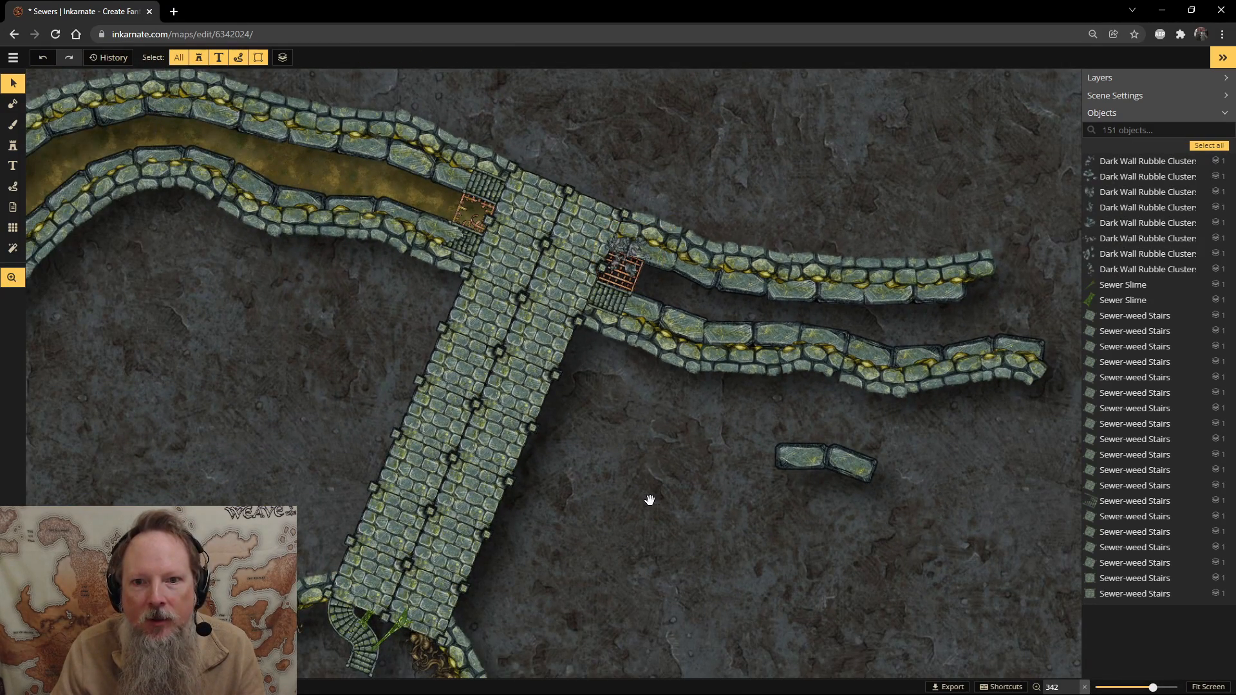
scroll(651, 500, "up", 3)
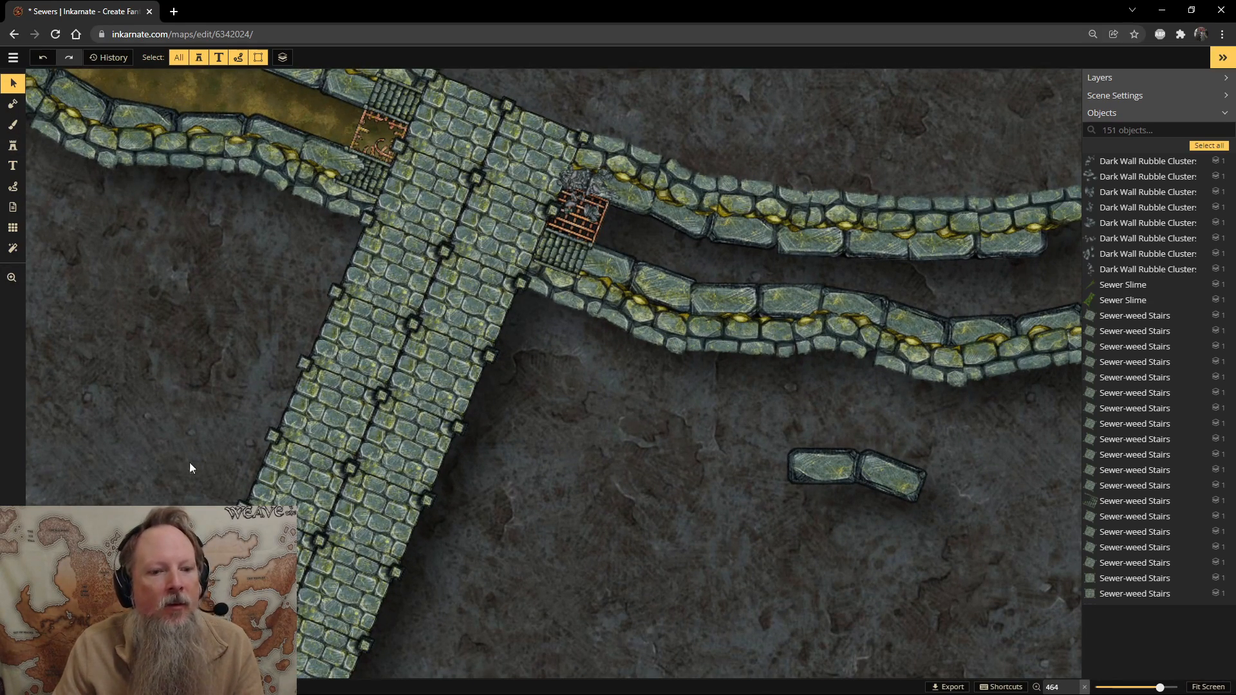
scroll(618, 538, "down", 4)
key("space")
left_click_drag(684, 513, 667, 475)
scroll(605, 335, "up", 6)
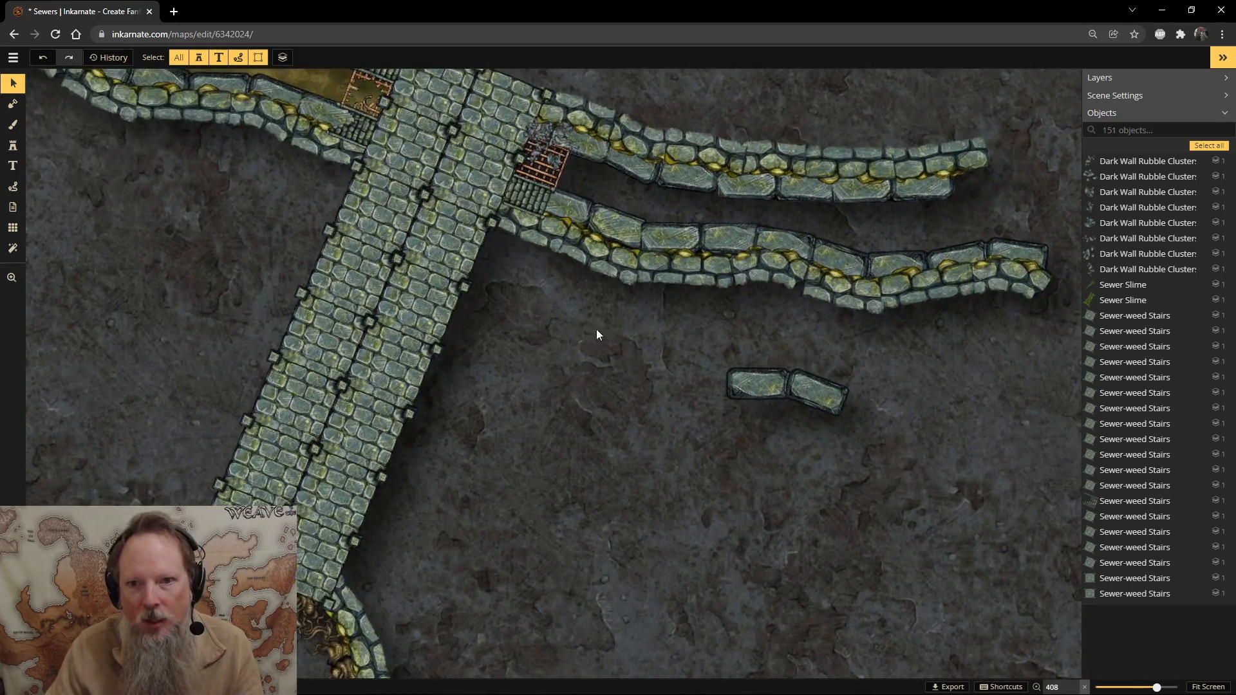
left_click_drag(653, 325, 544, 418)
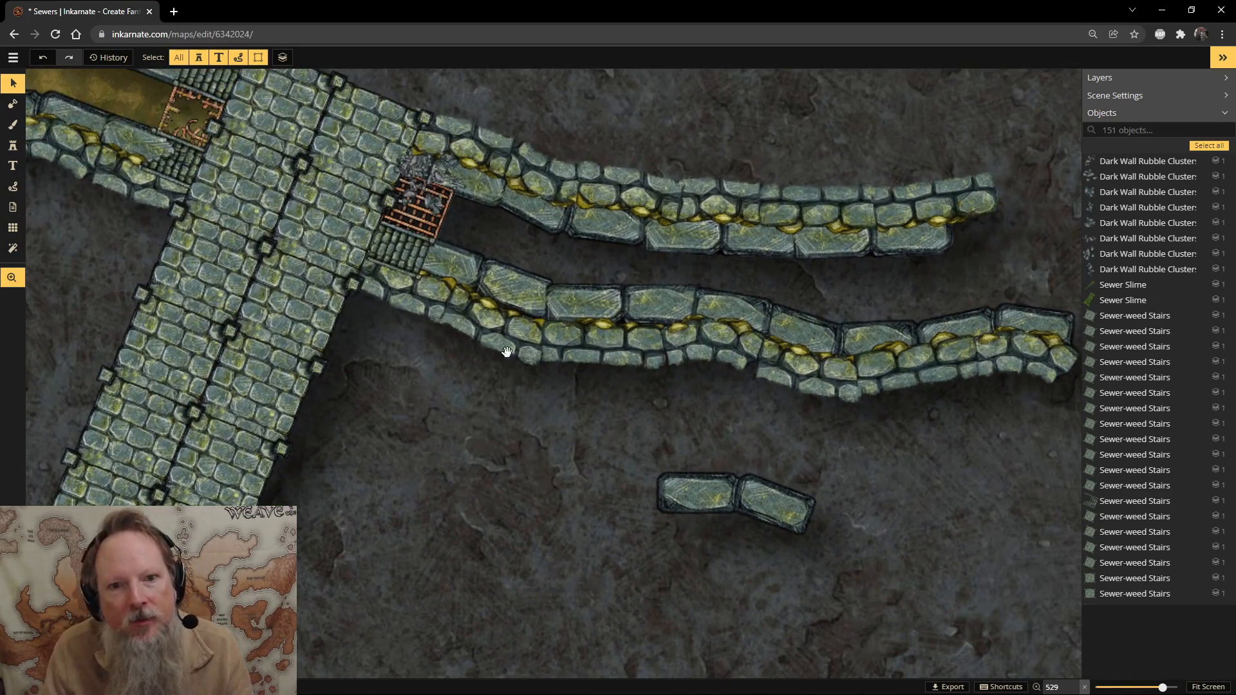
left_click(516, 291)
left_click(506, 276)
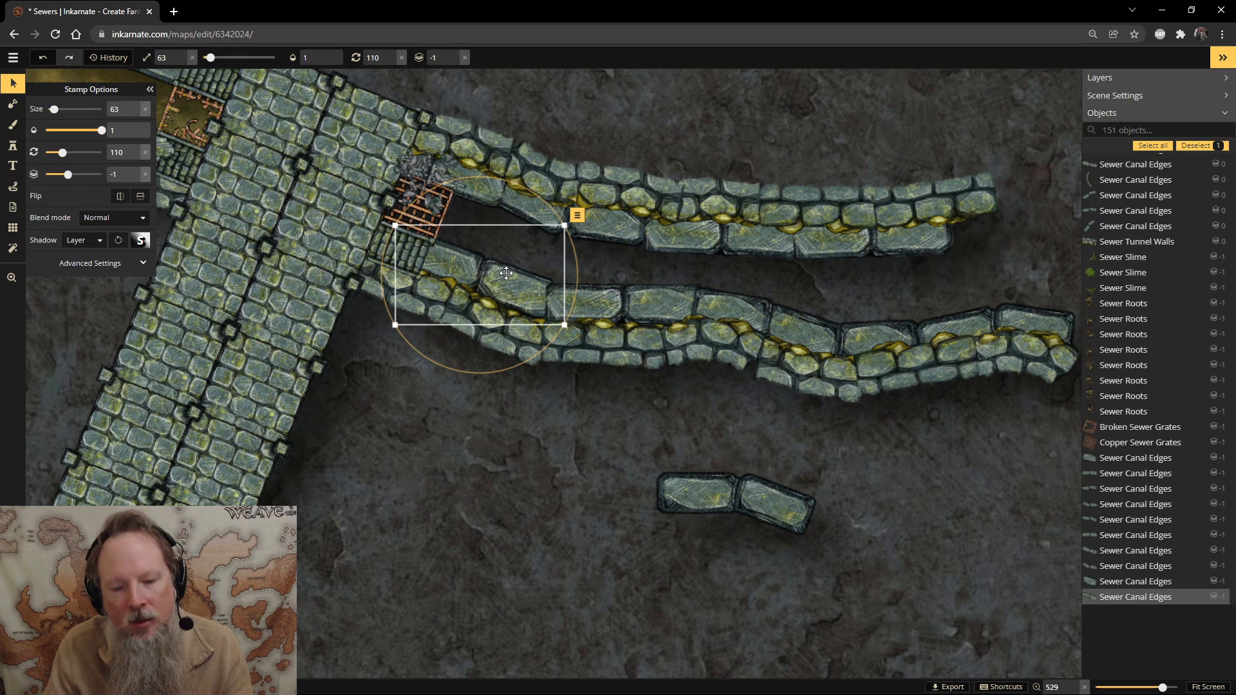
mouse_move(506, 276)
left_mouse_down()
mouse_move(571, 269)
mouse_move(569, 207)
mouse_move(573, 277)
mouse_move(522, 289)
left_mouse_up()
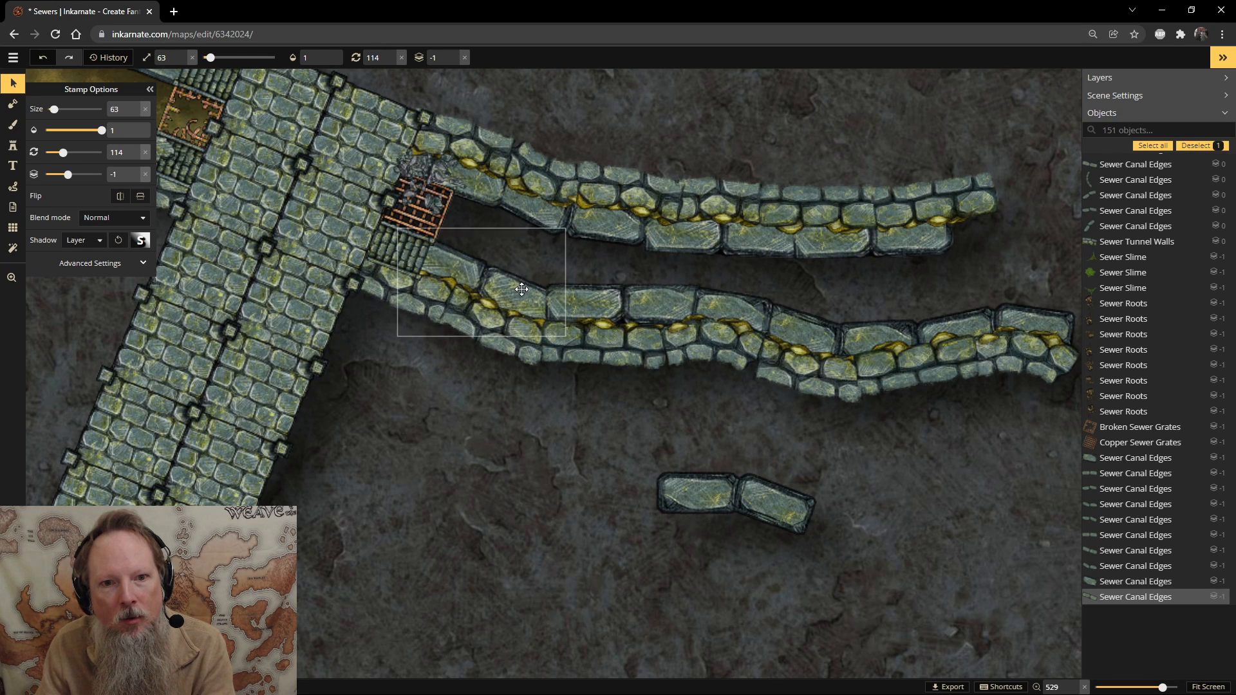
Nudge the next two Sewer Canal Edges pieces along the tunnel's lower bank to line up with the rotated piece.
left_click(643, 308)
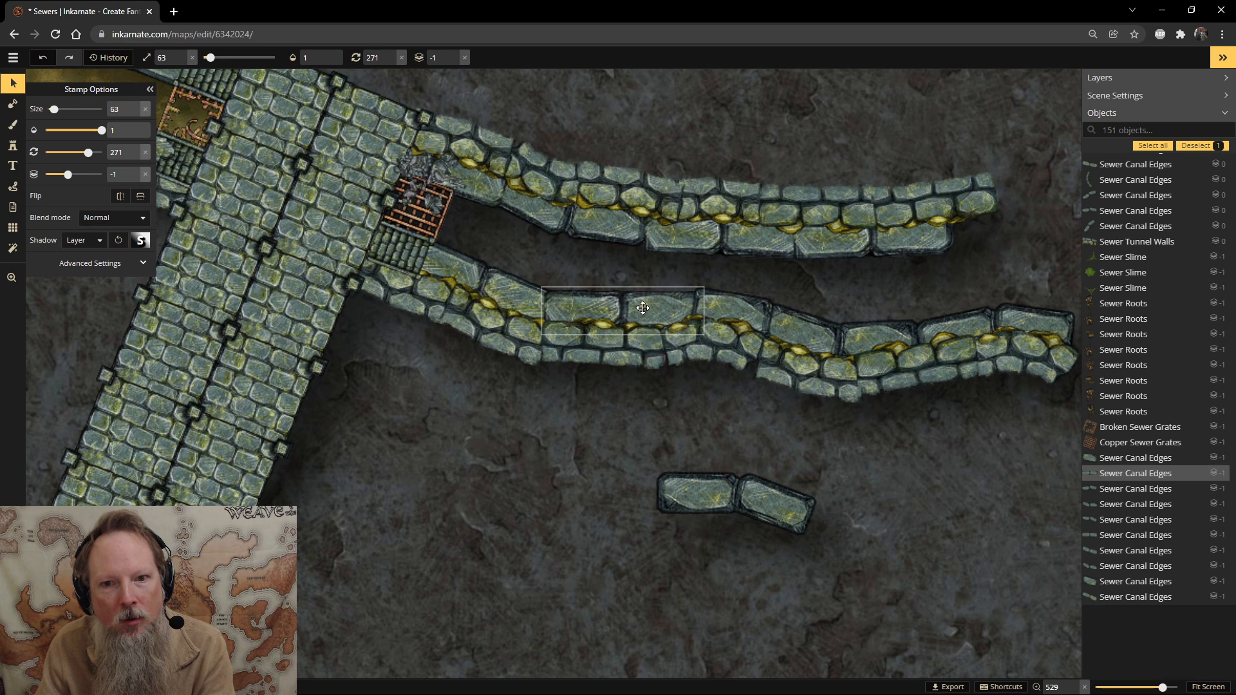
left_click(771, 314)
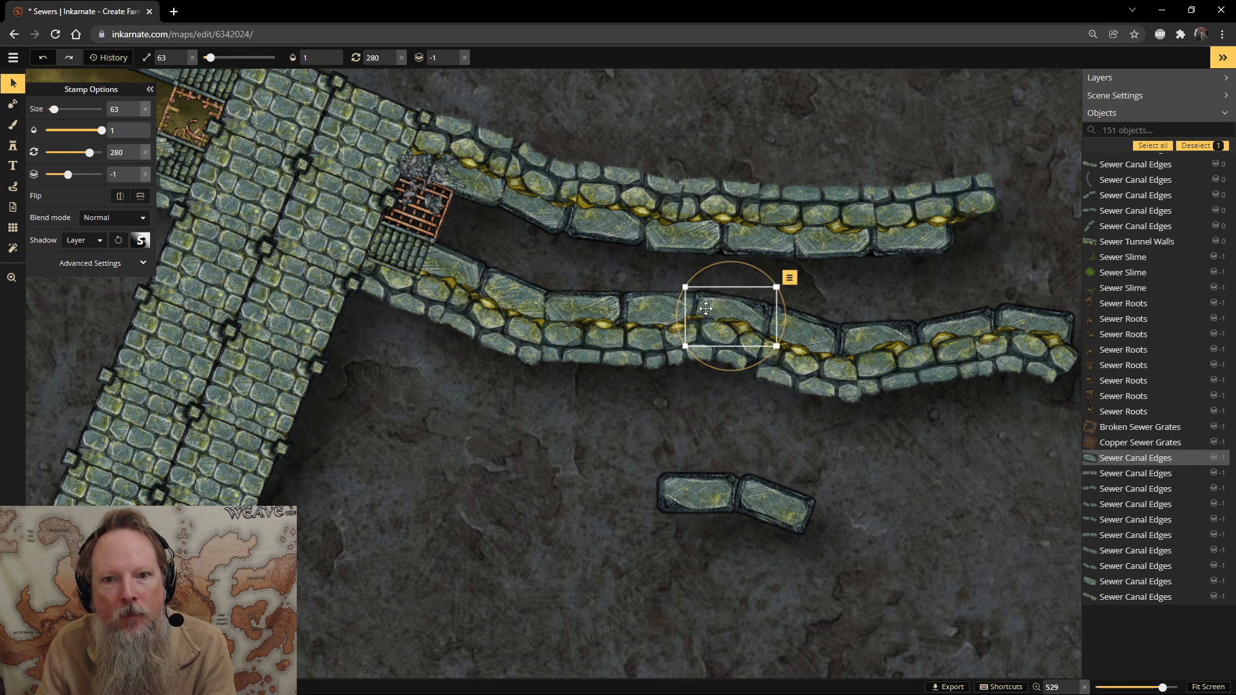
left_click(579, 300)
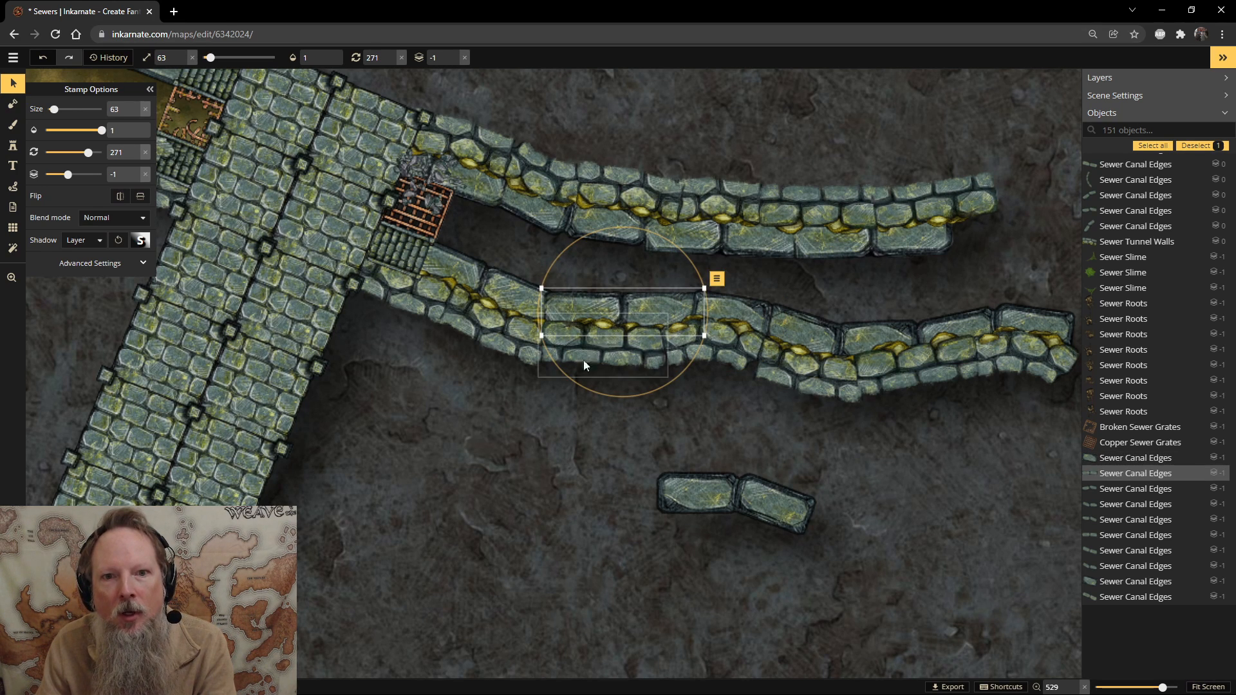
Inspect the lower canal bank beside the copper grate and the layout of the surrounding tunnels, walkway and round chamber.
scroll(584, 504, "down", 5)
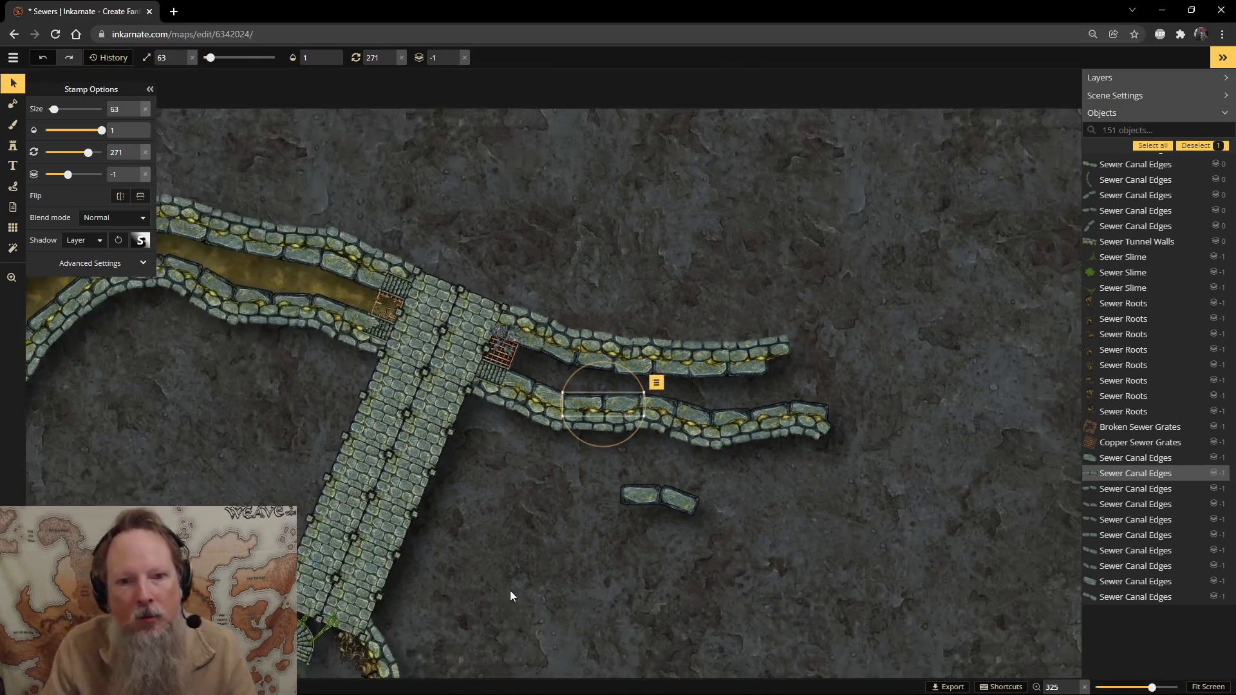
left_click_drag(509, 590, 736, 505)
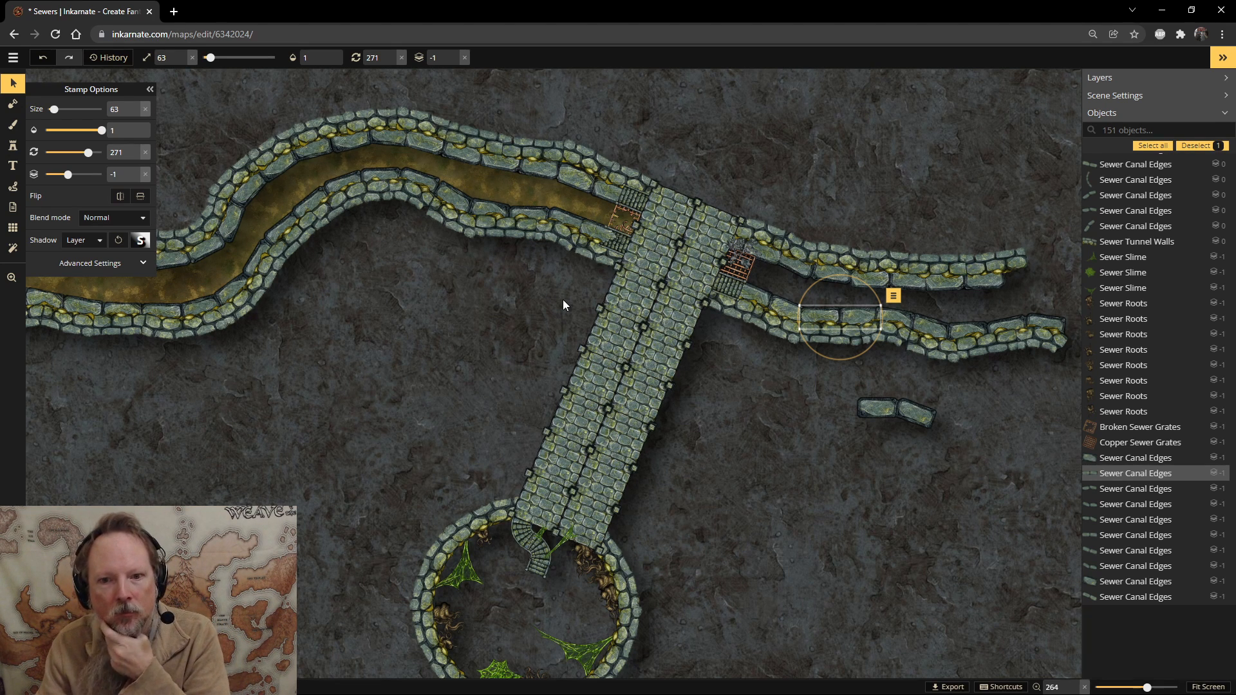
scroll(833, 236, "down", 5)
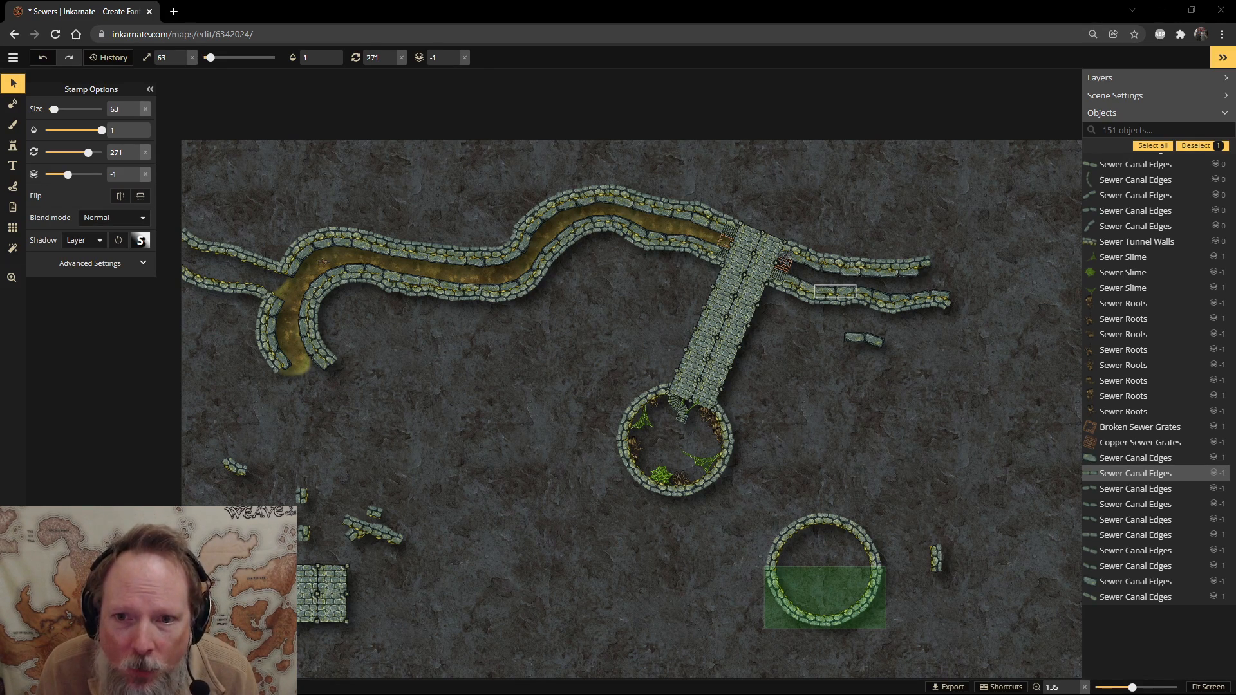
scroll(763, 246, "up", 3)
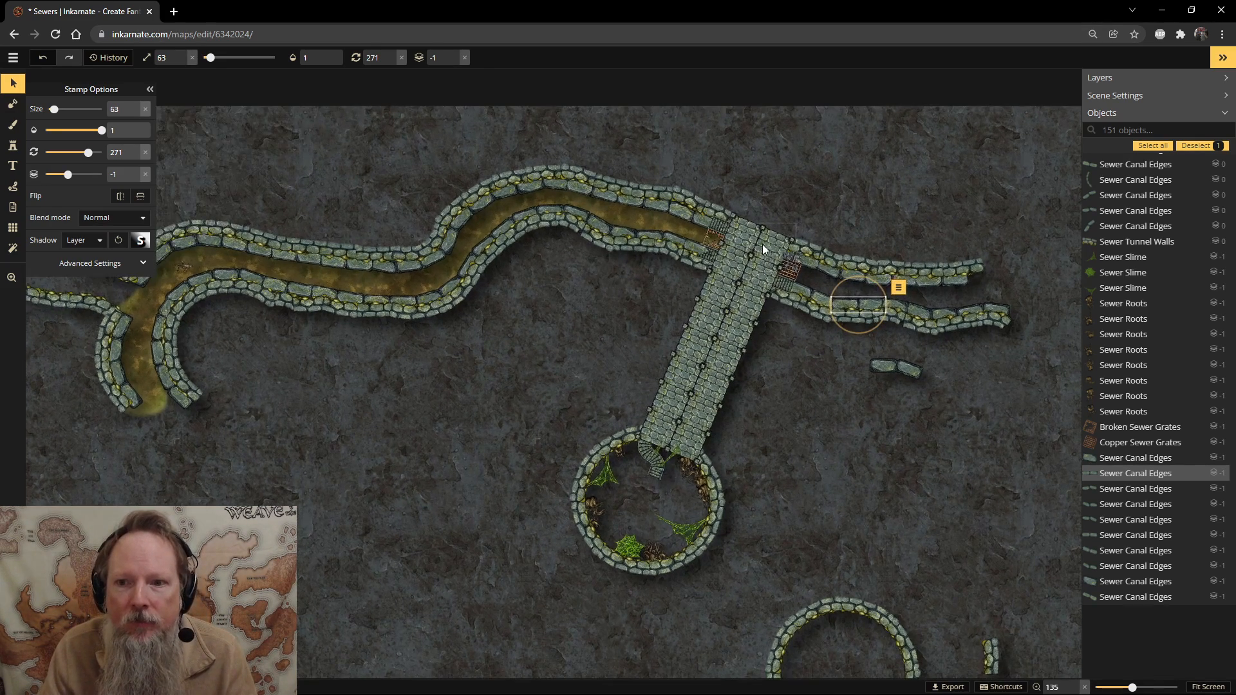
scroll(848, 327, "up", 6)
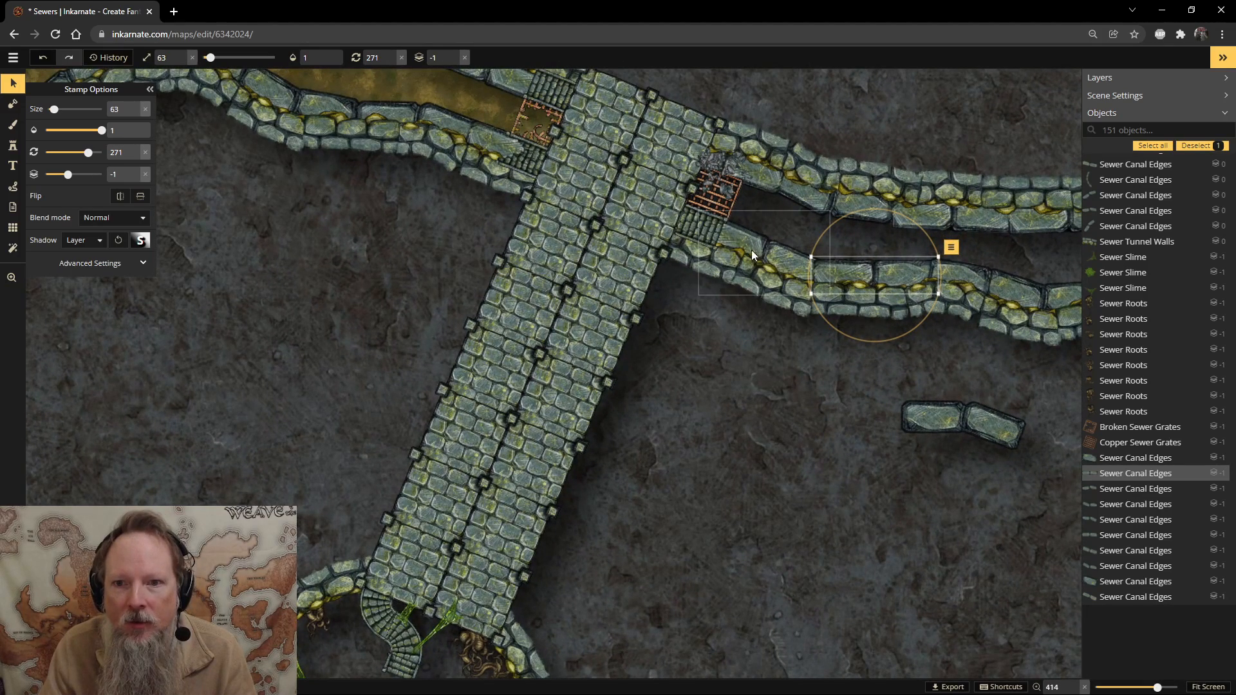
left_click(791, 259)
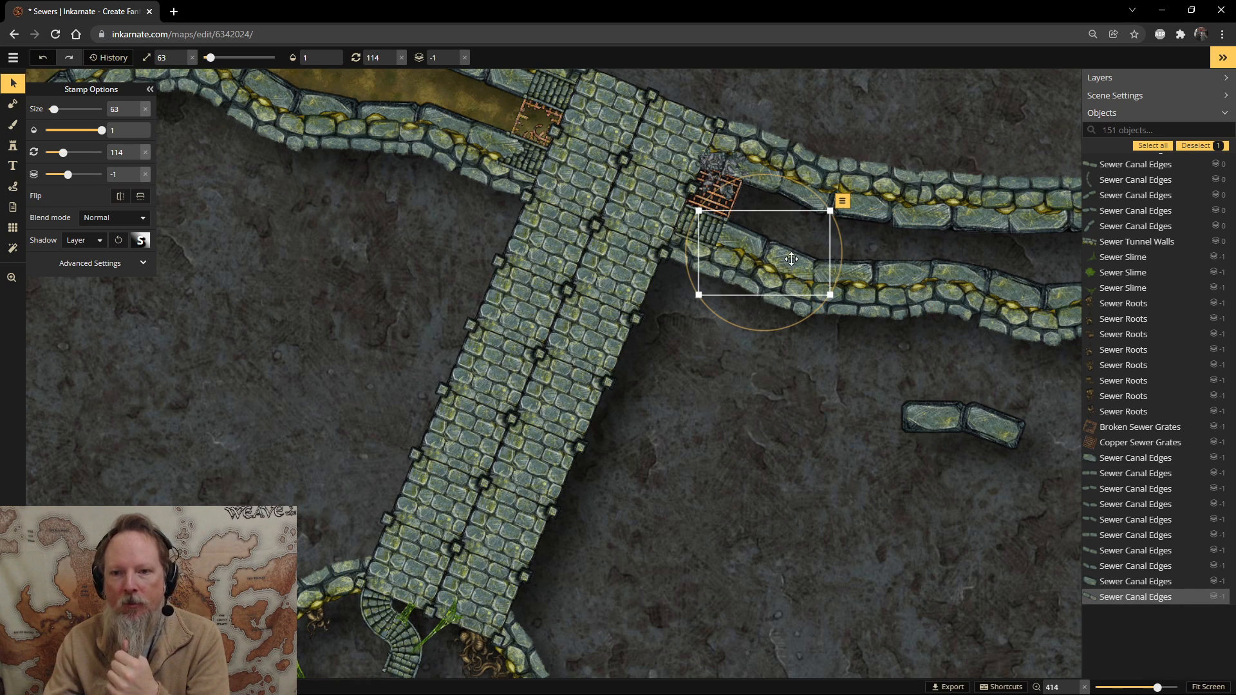
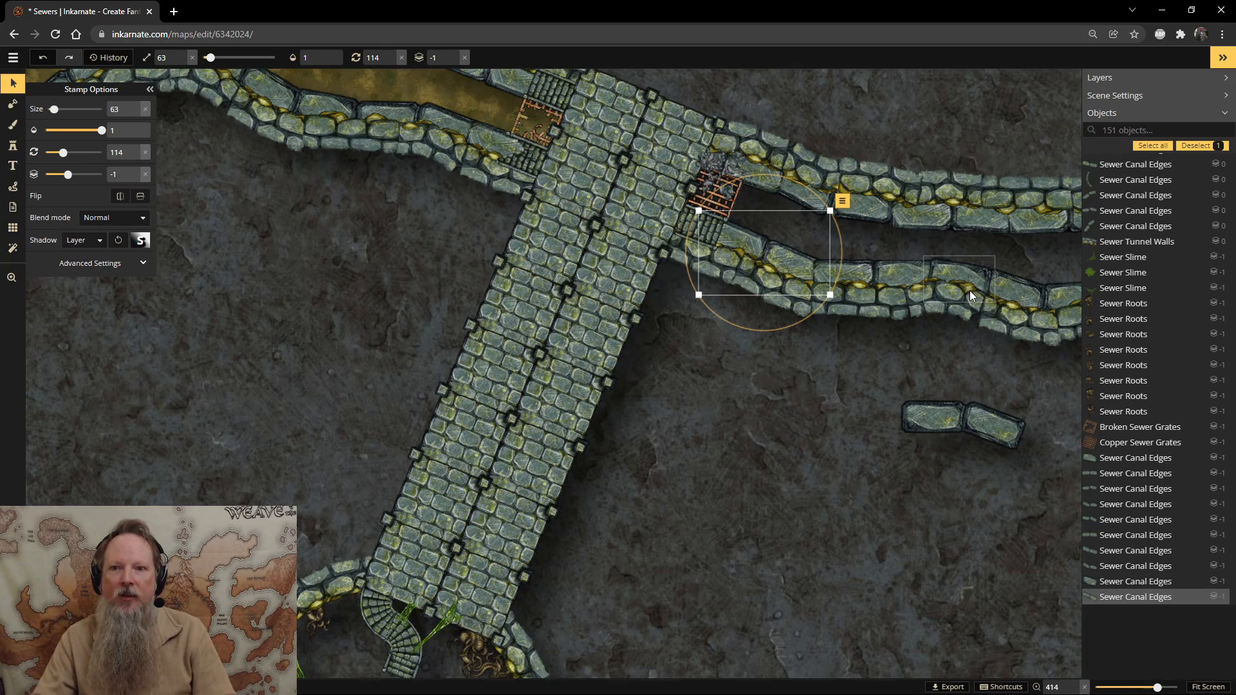
scroll(890, 505, "down", 6)
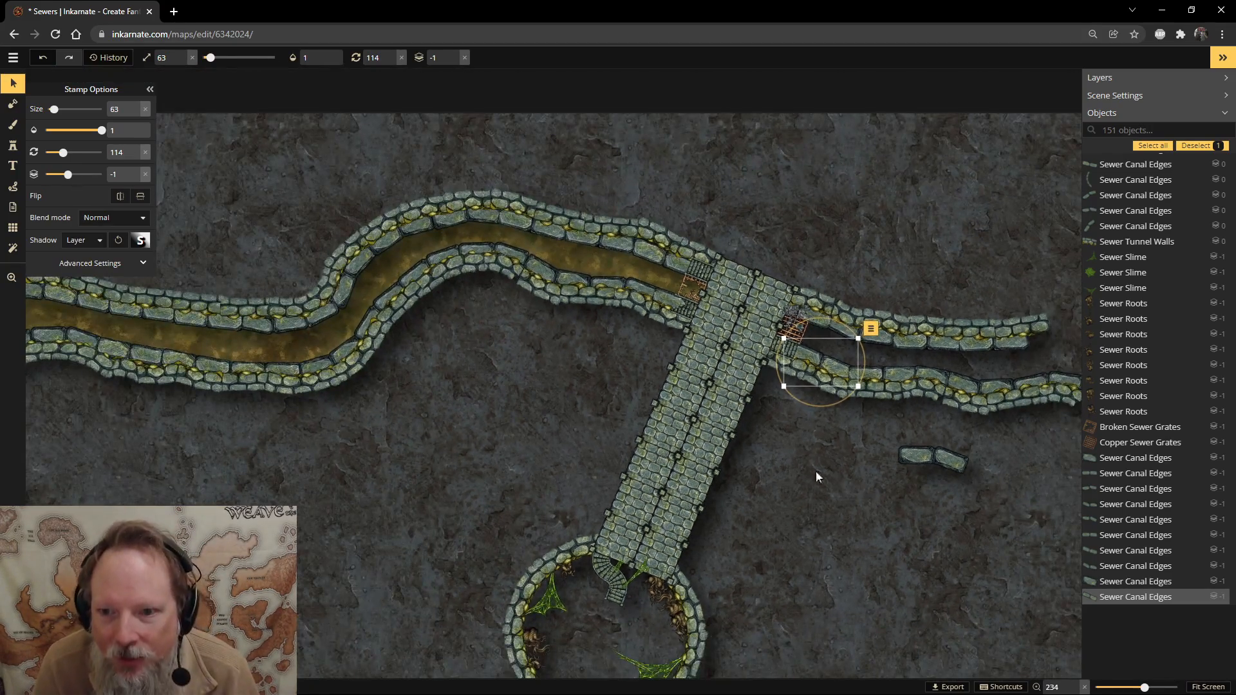
scroll(838, 480, "up", 8)
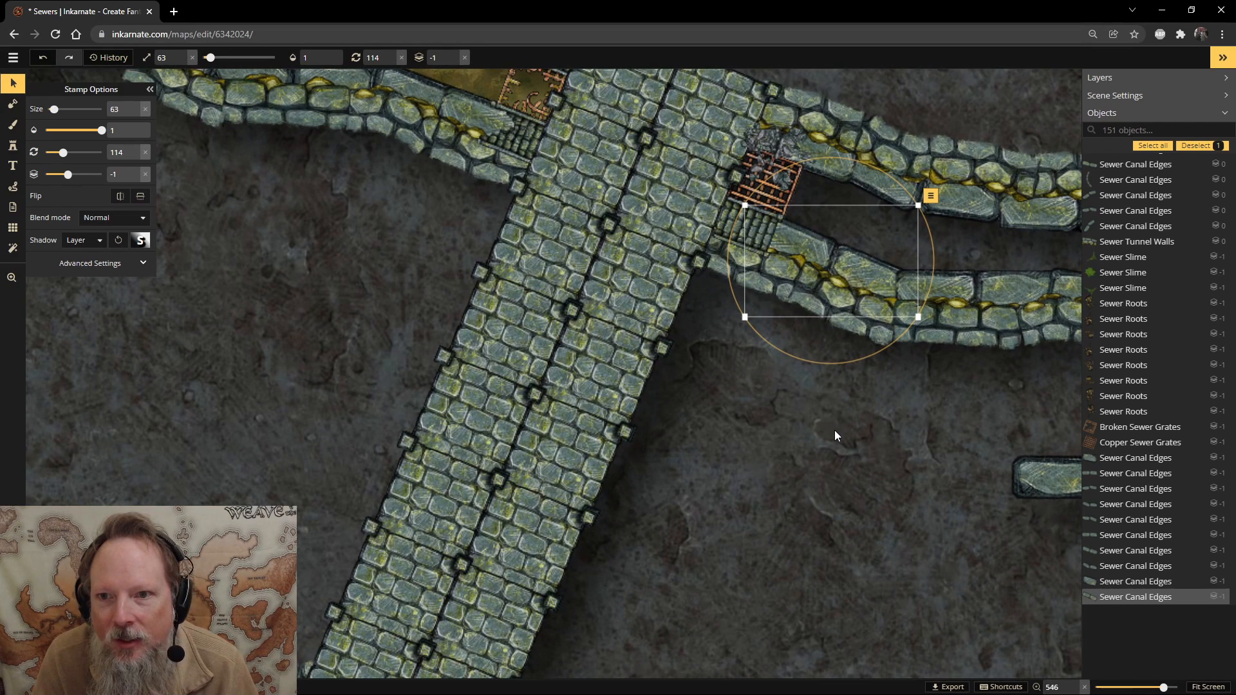
Nudge the Copper Sewer Grates stamp slightly up and to the left into its opening, then save the map.
left_click(771, 201)
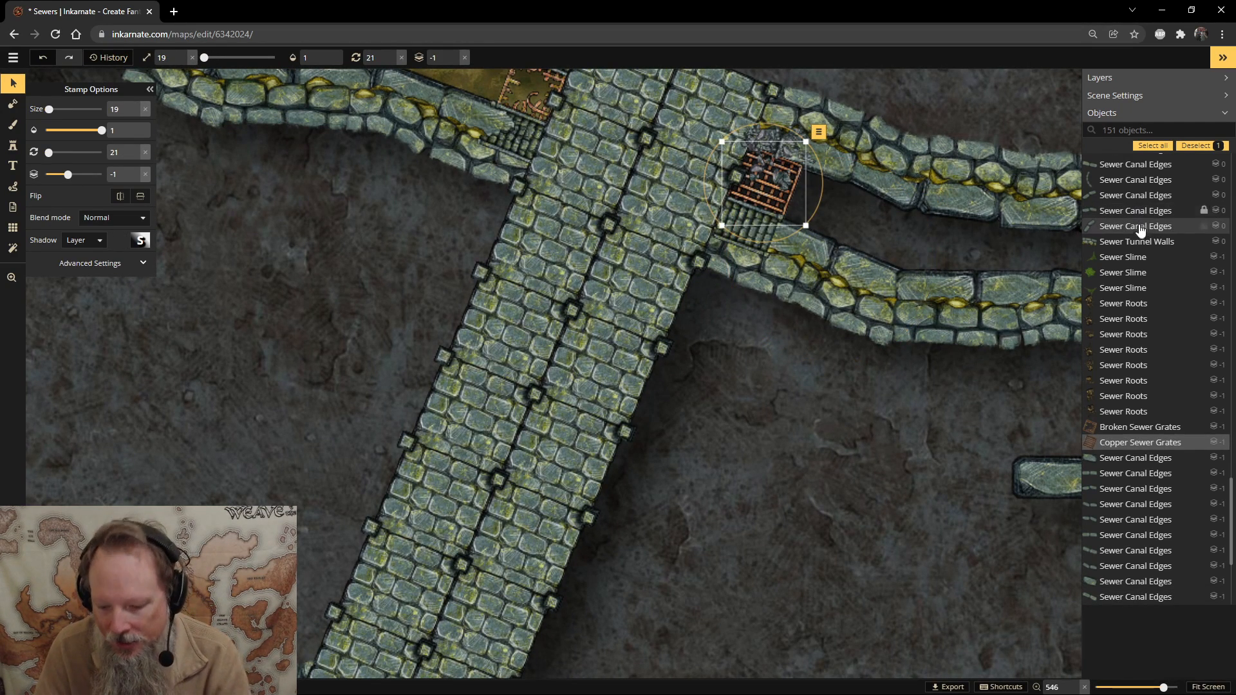
key("Left")
key("Up")
key("Left")
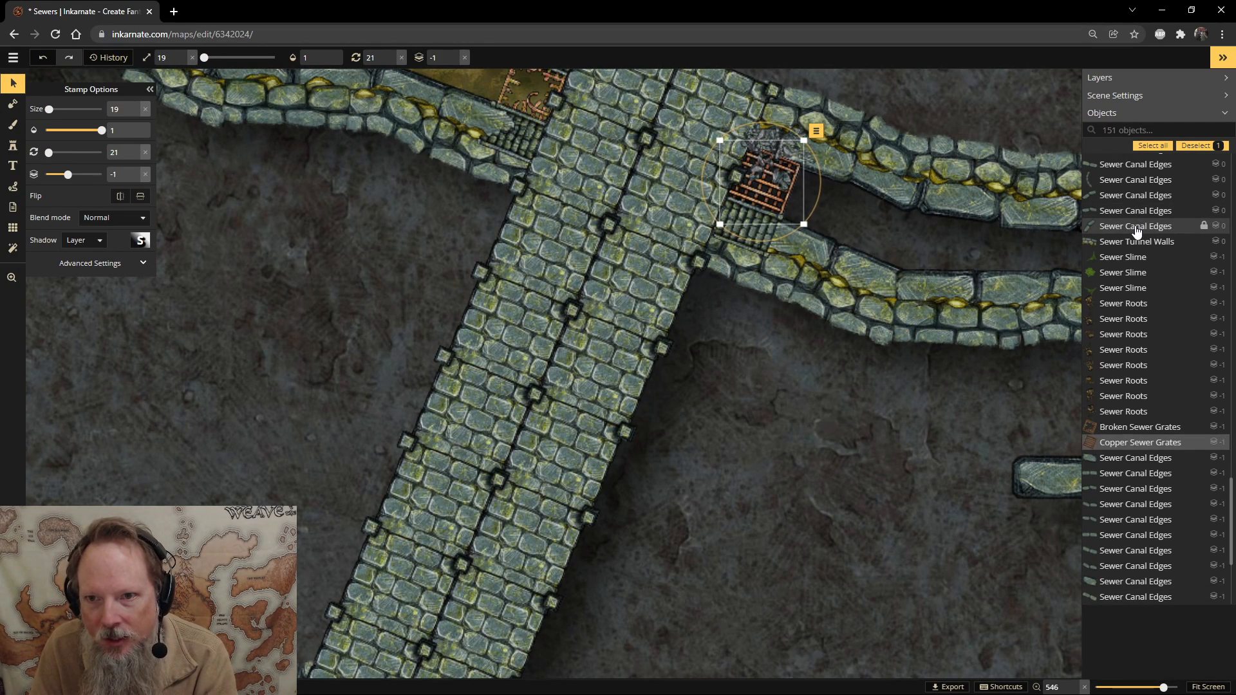
left_click(1136, 550)
scroll(957, 516, "down", 3)
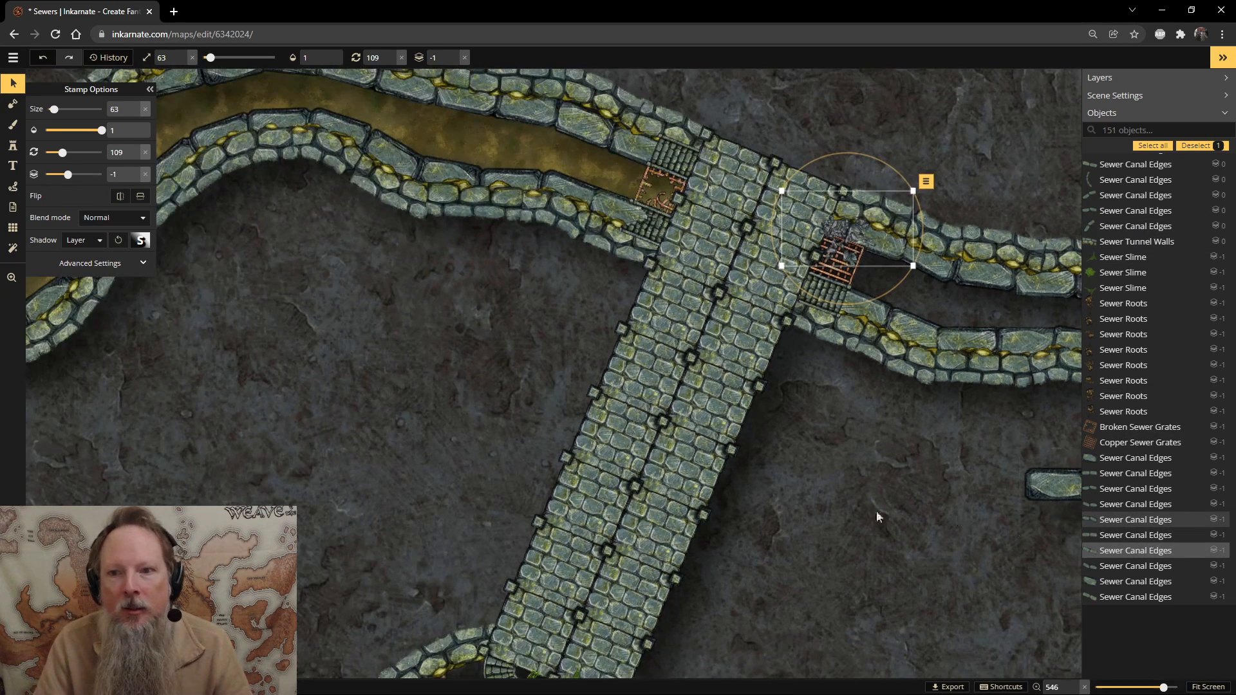
key("ctrl+s")
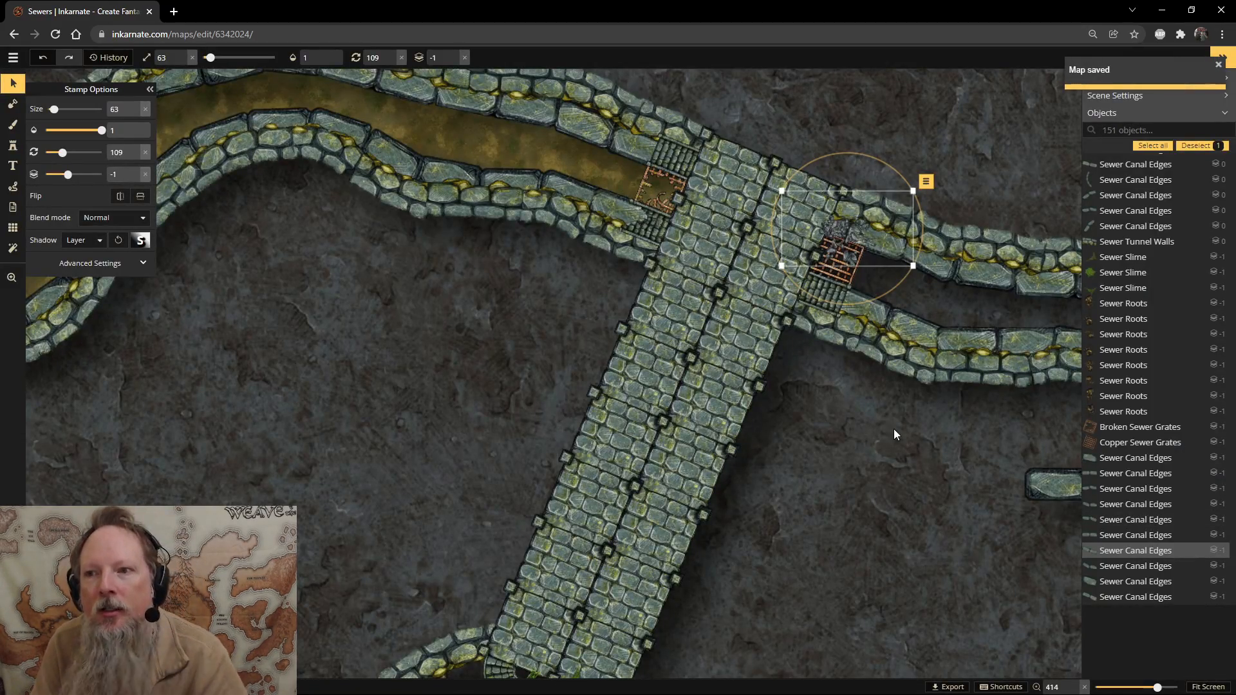
Duplicate the 24-piece curved canal section left of the walkway and place the copy at the open right end of the new tunnel.
scroll(893, 433, "down", 6)
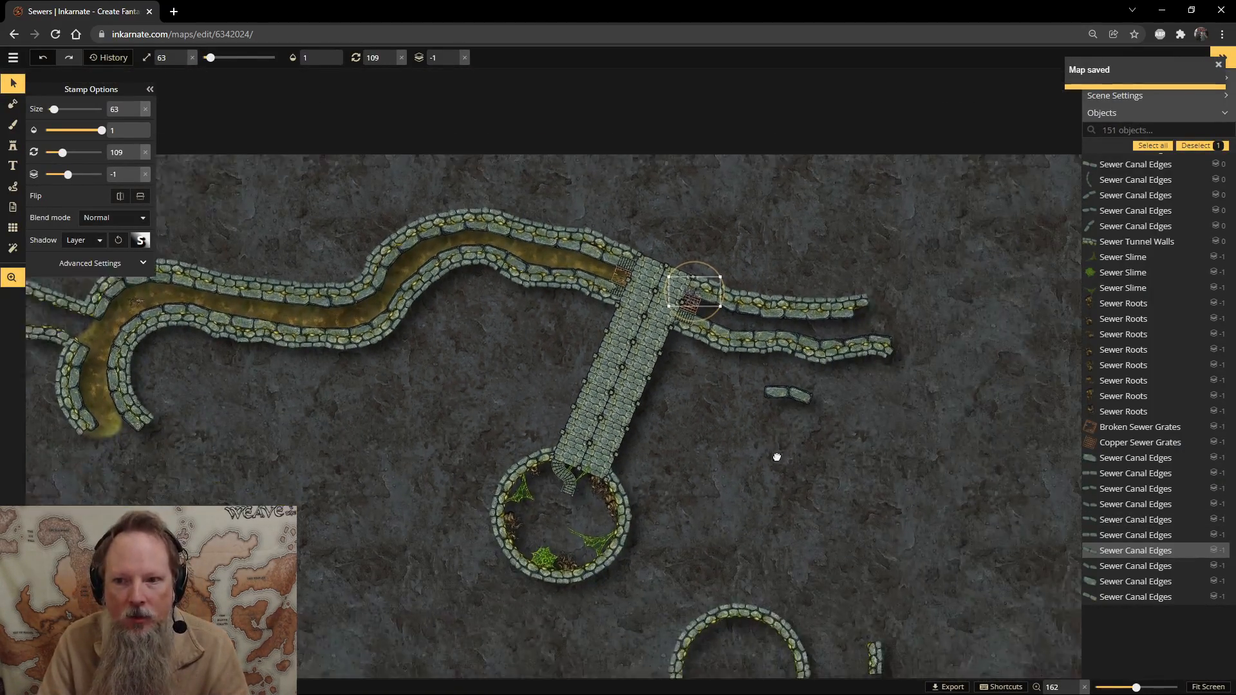
left_click_drag(777, 457, 675, 474)
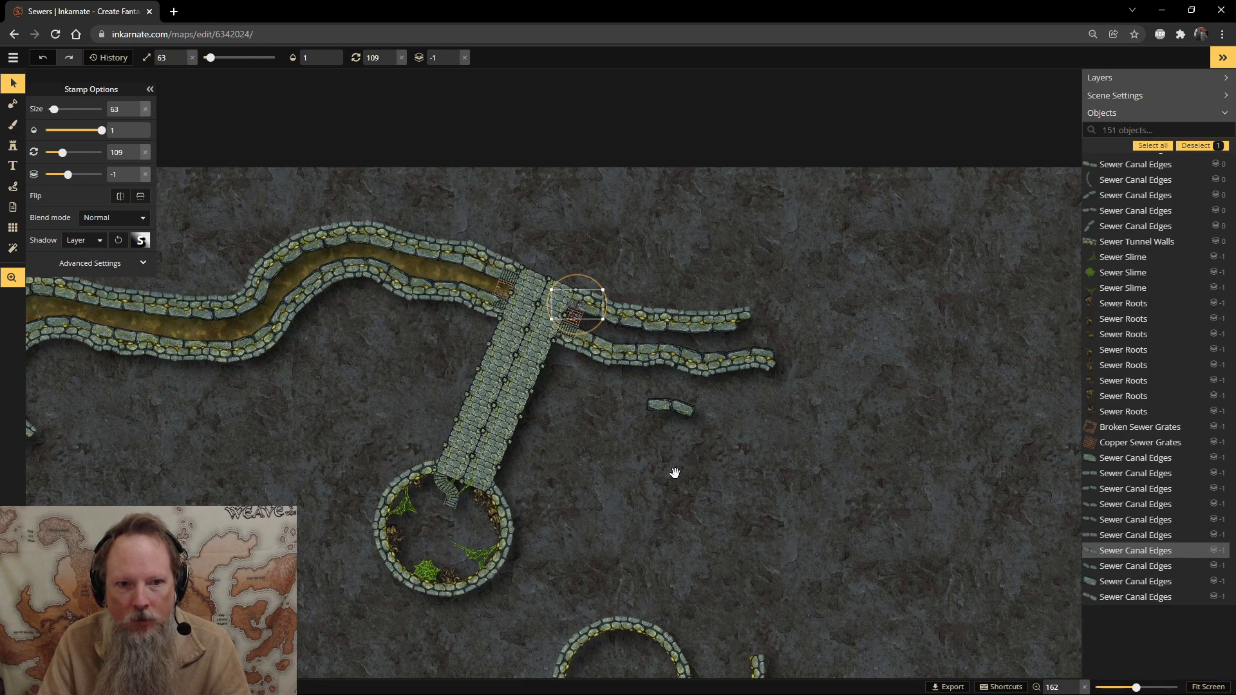
left_click_drag(226, 199, 397, 352)
key("ctrl+c")
key("ctrl+v")
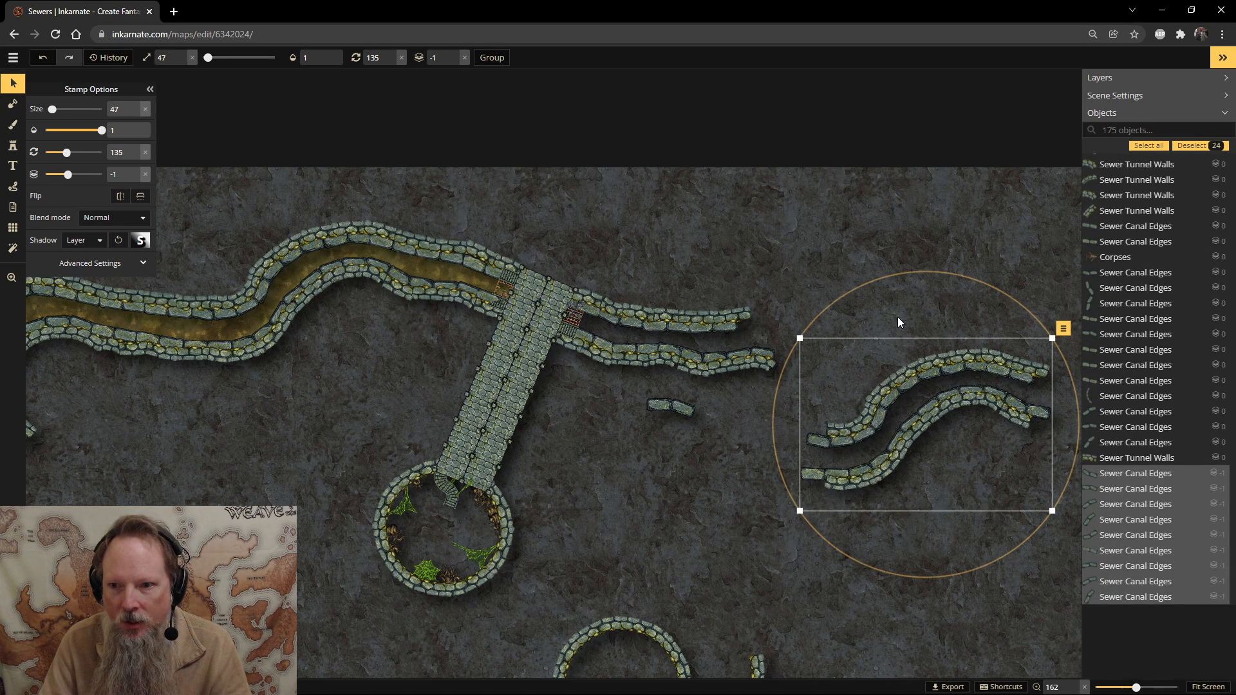
left_click_drag(979, 474, 923, 360)
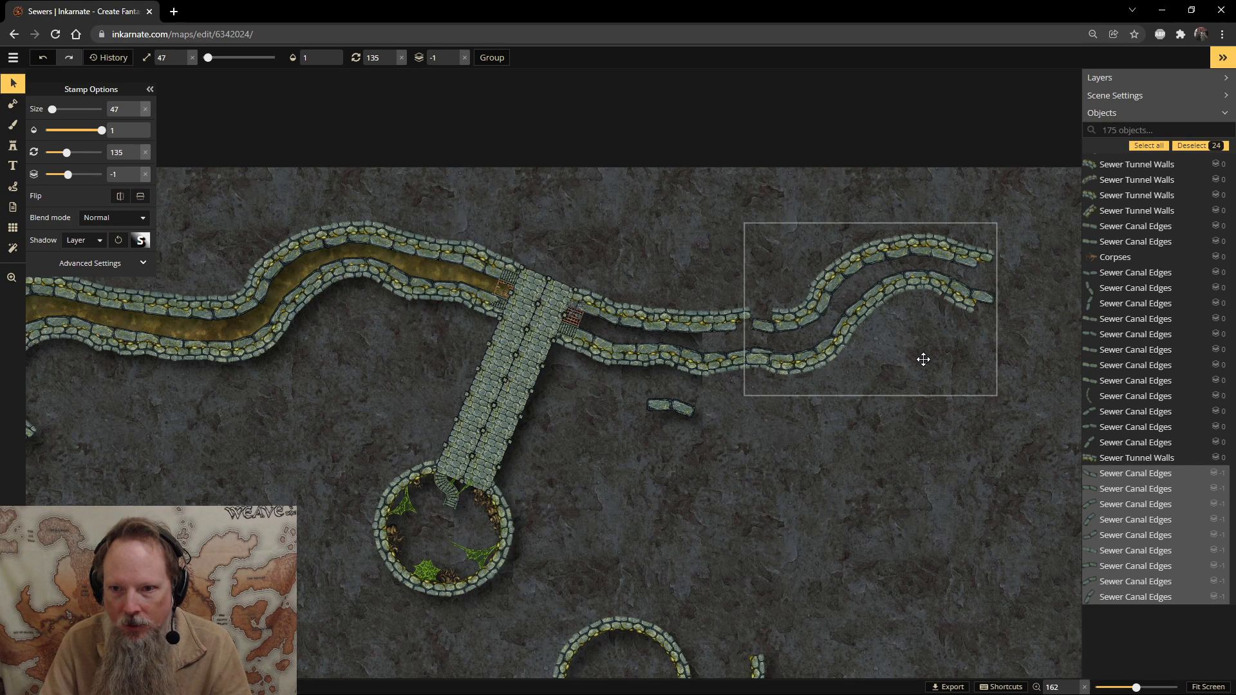
left_click_drag(923, 359, 923, 360)
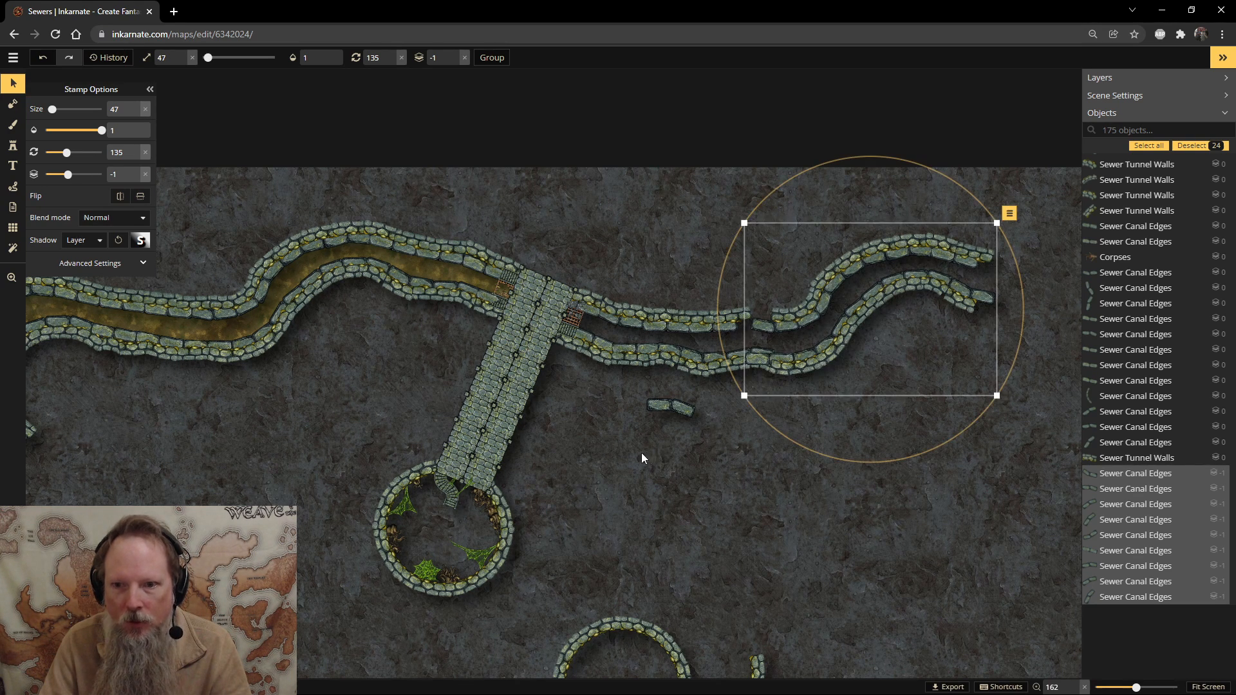
Move the overlapping Sewer Canal Edges and Sewer Tunnel Walls pieces off the lower bank where the copied section joins, setting them below the tunnel.
left_click(724, 448)
scroll(740, 425, "up", 2)
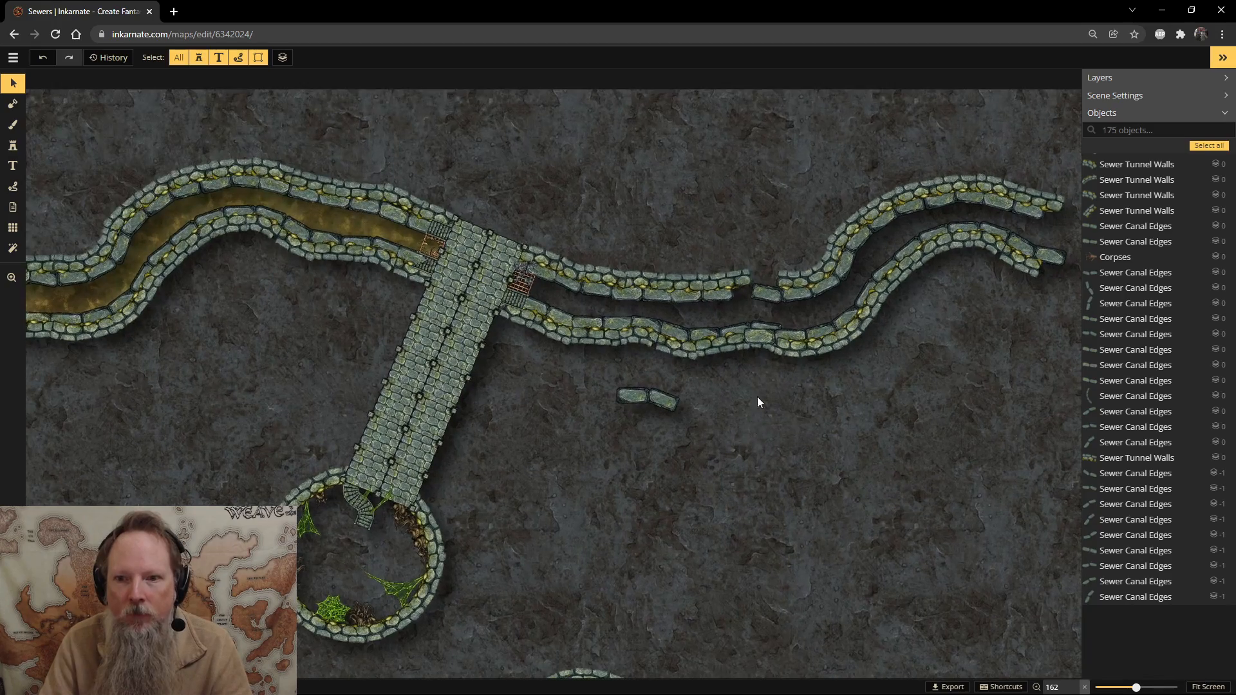
left_click(762, 334)
left_click(820, 419)
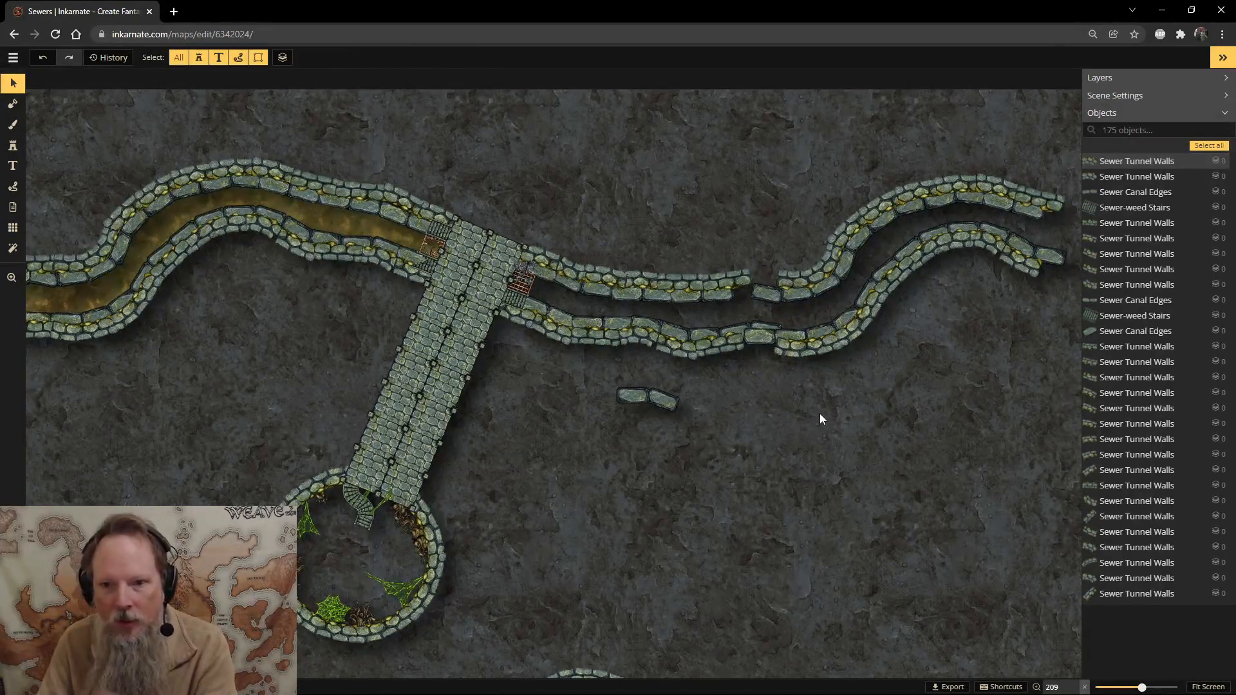
left_click(763, 336)
left_click(760, 335)
key("ctrl+c")
key("ctrl+v")
left_click(684, 434)
left_click(757, 334)
left_click_drag(757, 334, 750, 470)
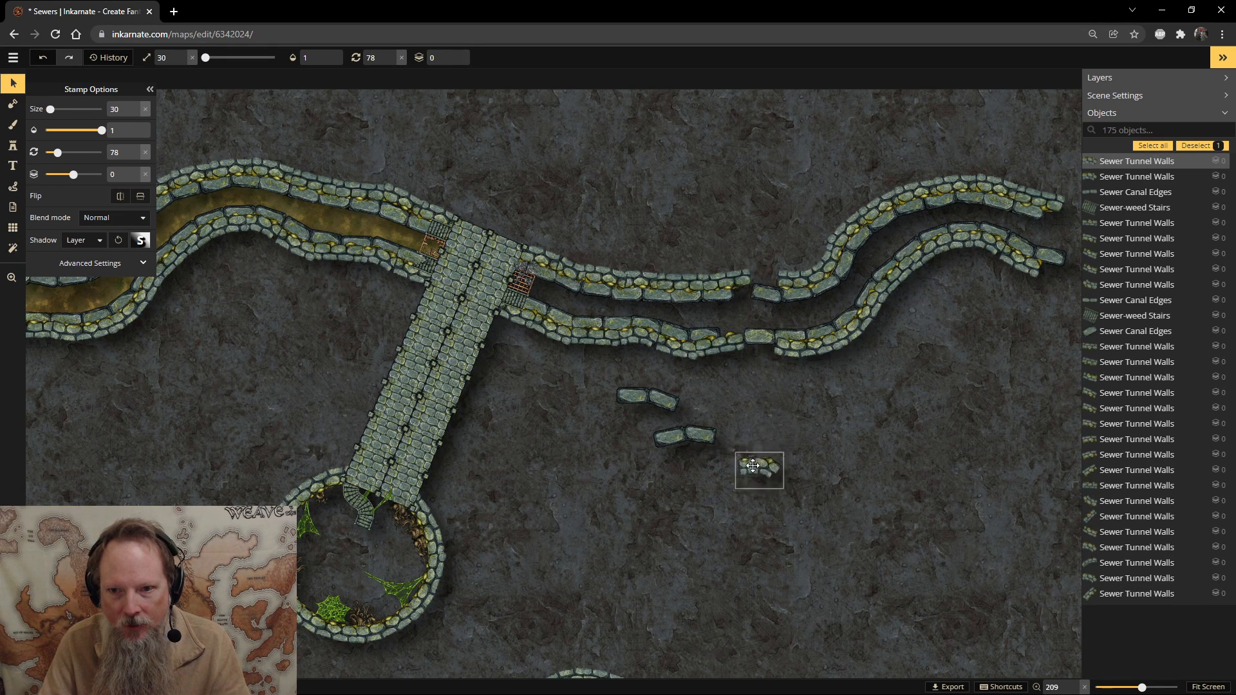
Set the other Sewer Canal Edges piece aside from the lower joint and fit the size 30 Sewer Tunnel Walls piece back there.
left_click_drag(892, 265, 734, 495)
left_click(758, 336)
left_click_drag(758, 336, 937, 583)
left_click_drag(754, 477, 760, 340)
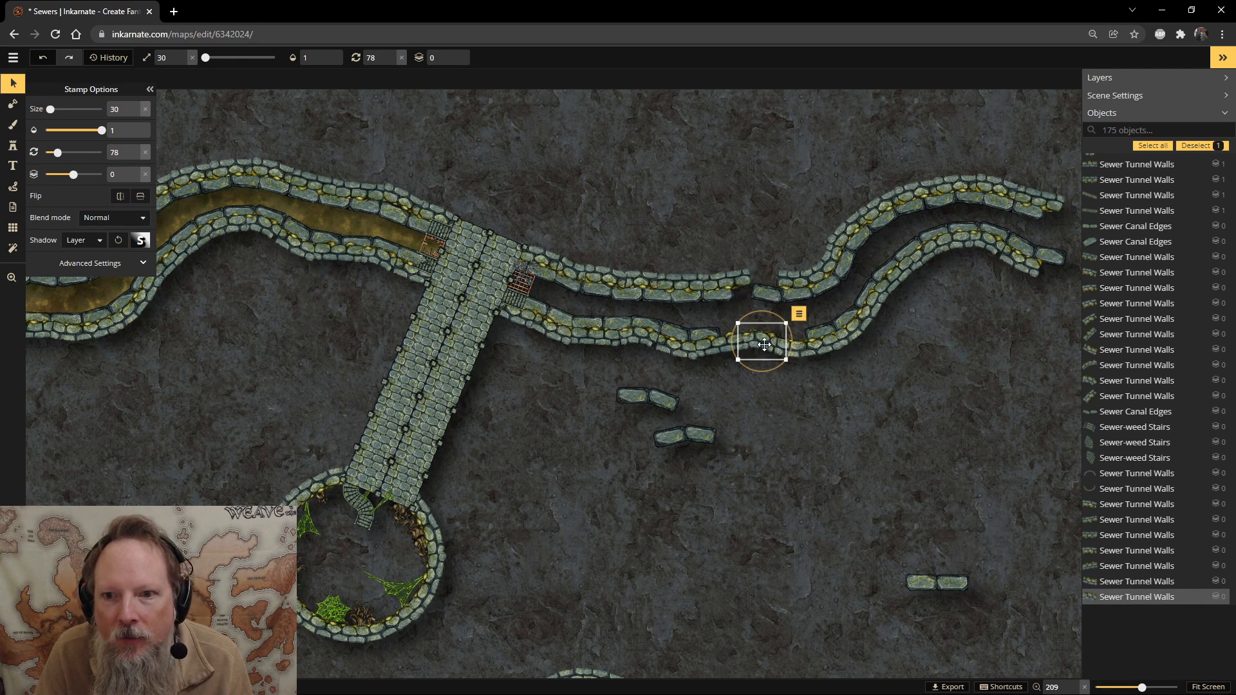
key("Escape")
key("ctrl+v")
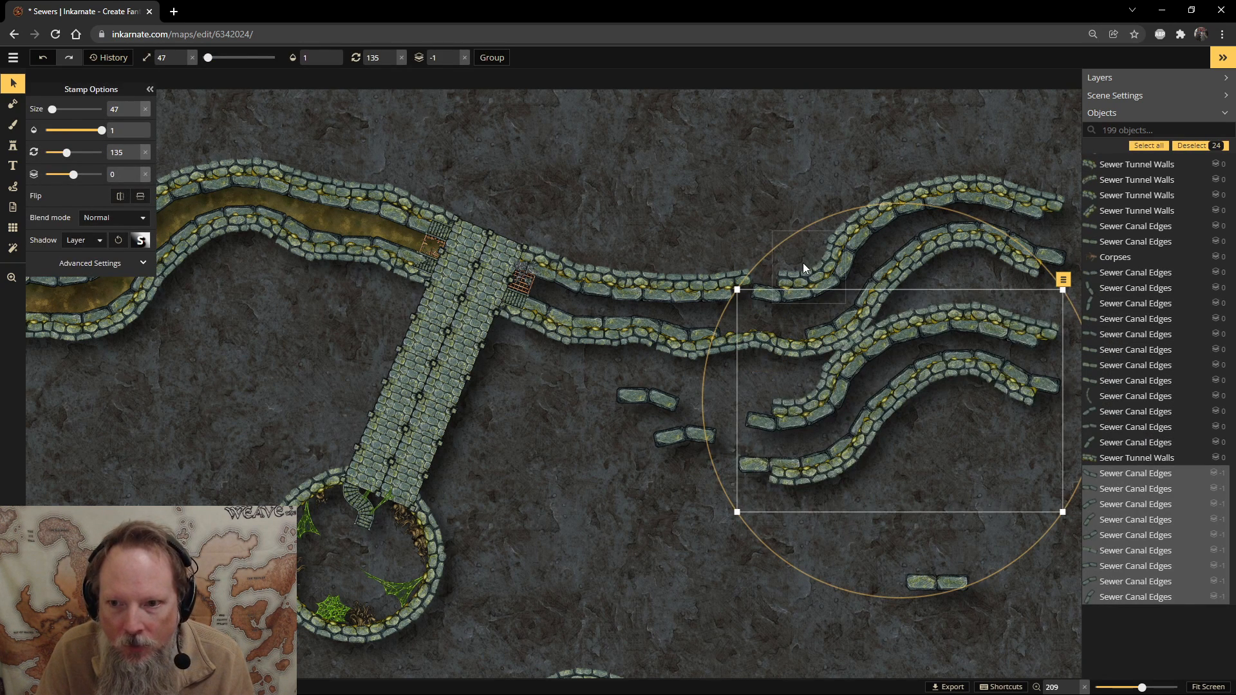
key("ctrl+z")
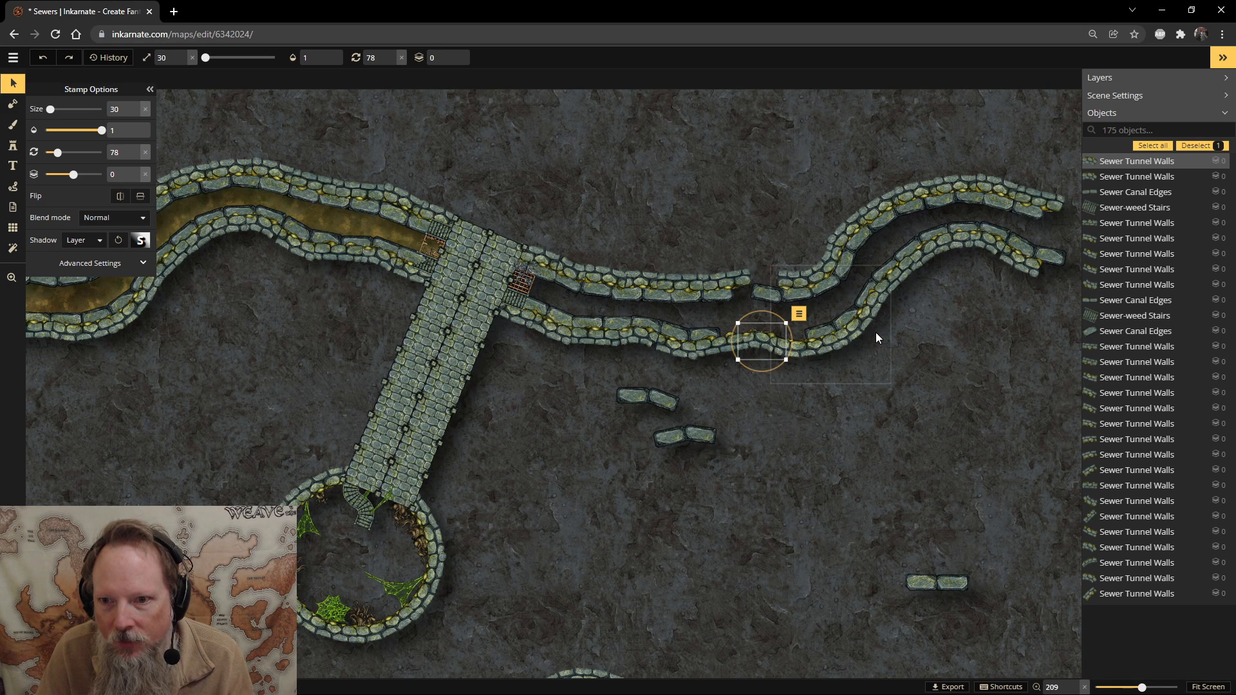
Add another size 30 Sewer Tunnel Walls piece, rotate it to 92 and fit it into the gap in the upper bank.
left_click(837, 346)
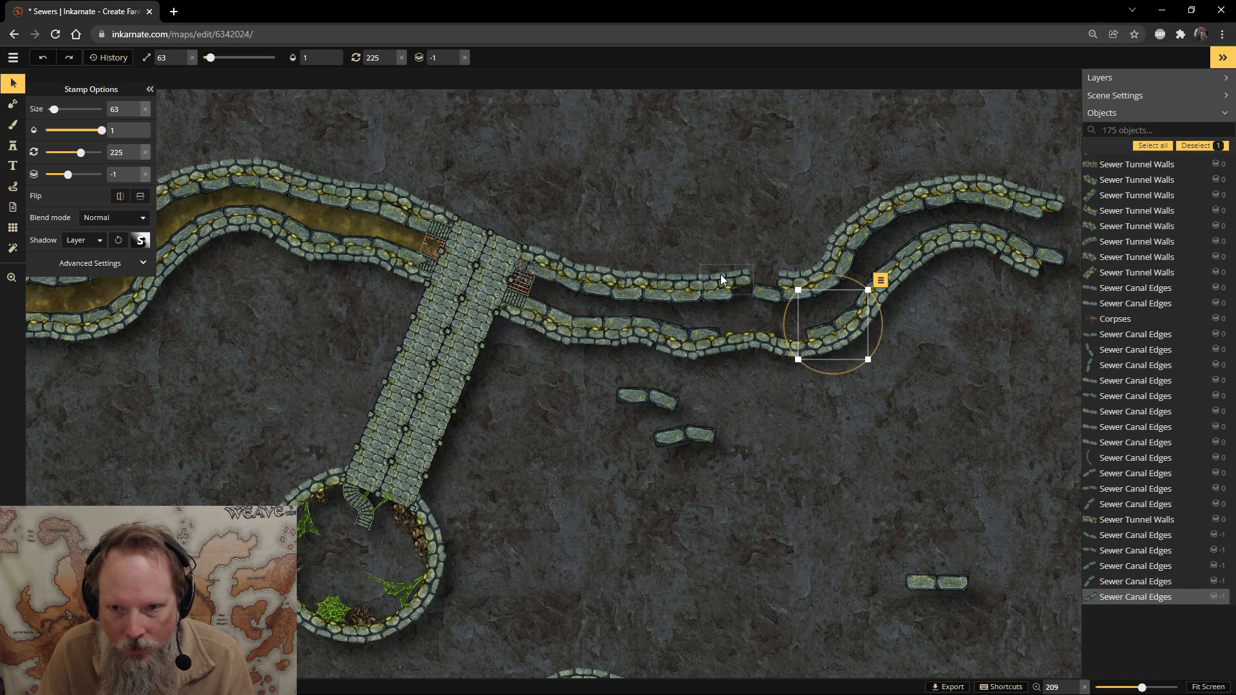
left_click(732, 343)
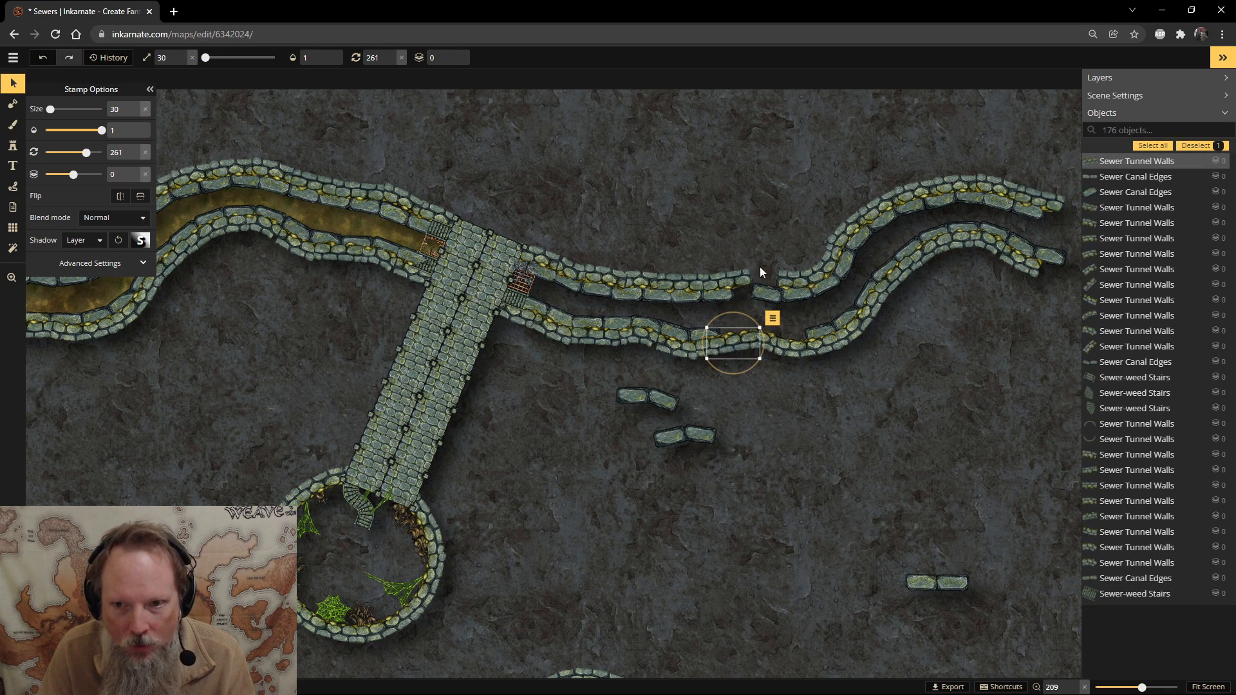
left_click_drag(753, 284, 723, 394)
left_click_drag(741, 345, 771, 281)
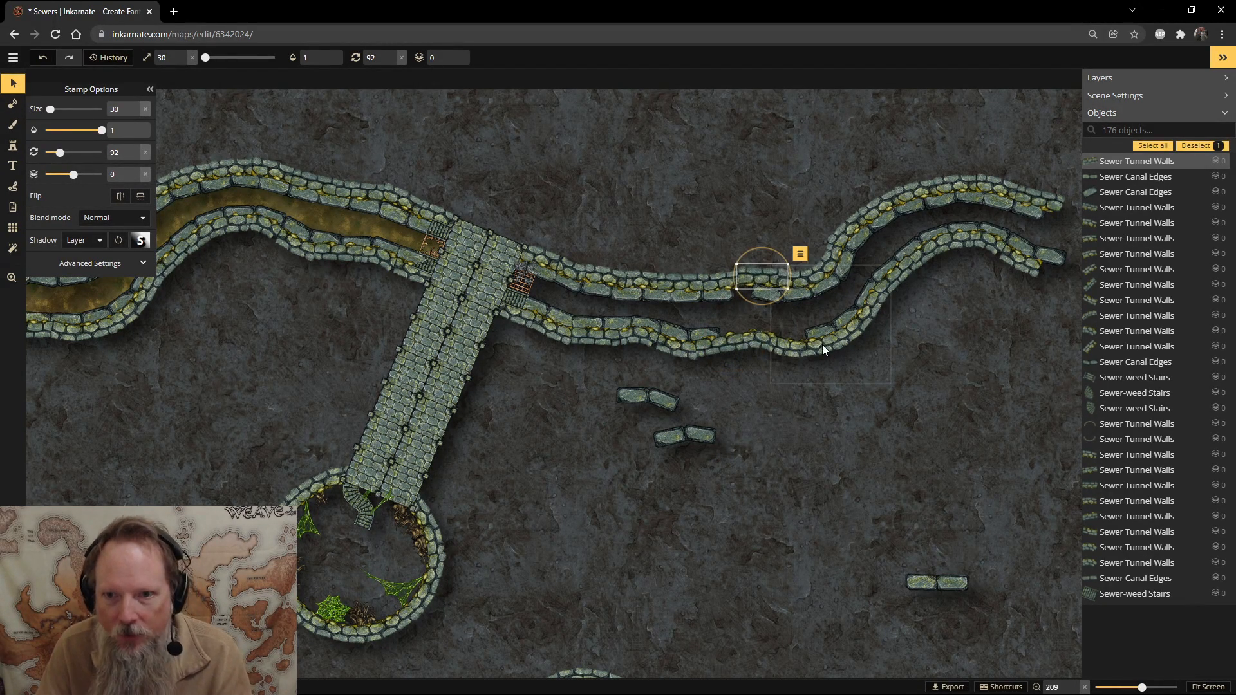
left_click(840, 443)
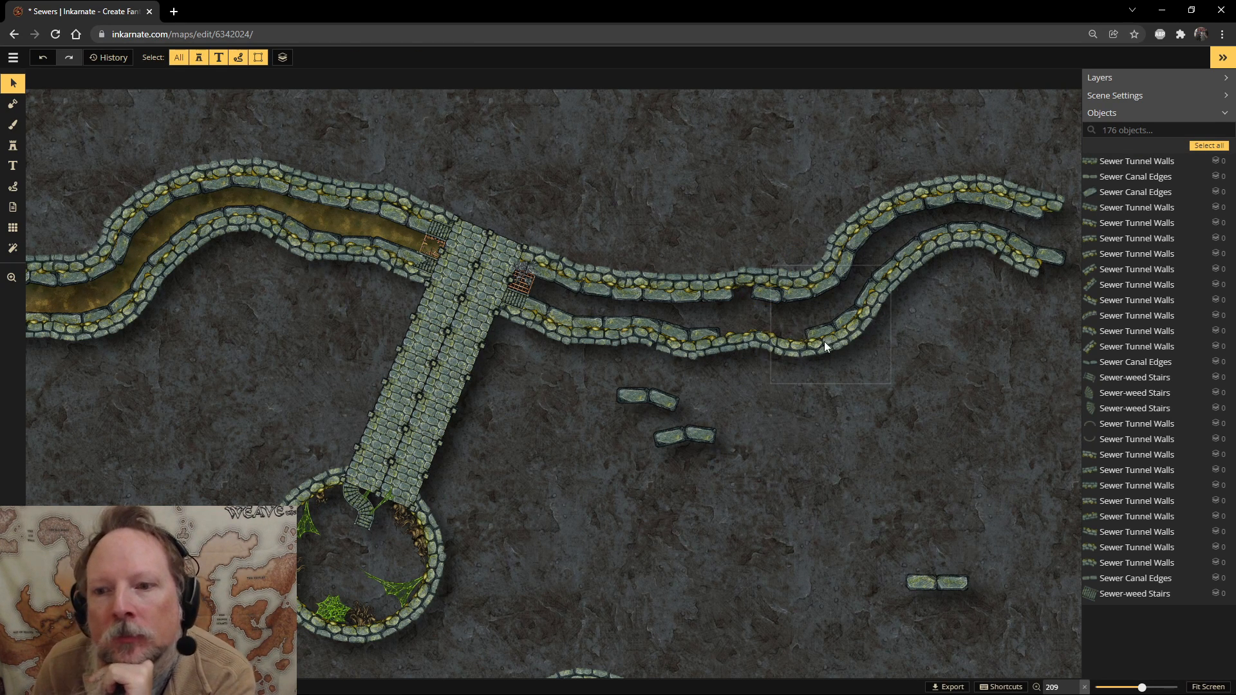
Move the spare bent Sewer Canal Edges piece into the gap along the lower bank, rotate it to 74 and clear the selection.
left_click(692, 437)
left_click_drag(693, 438, 755, 335)
left_click_drag(797, 291, 792, 320)
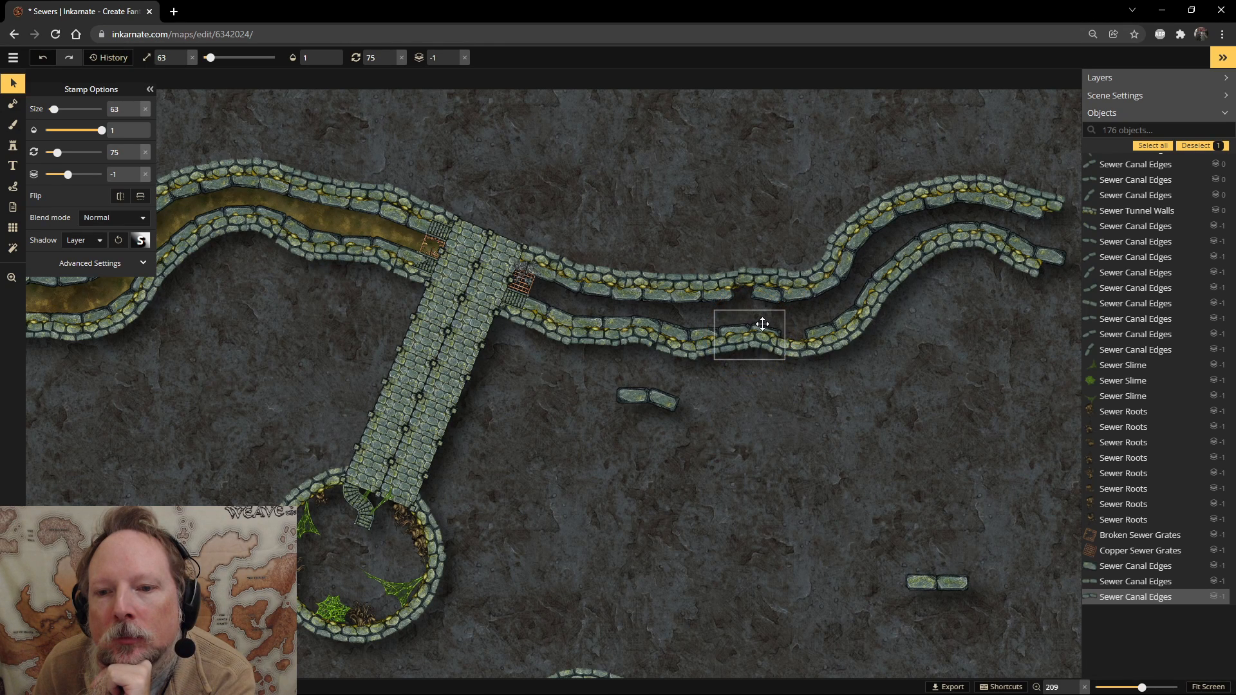
left_click(764, 321)
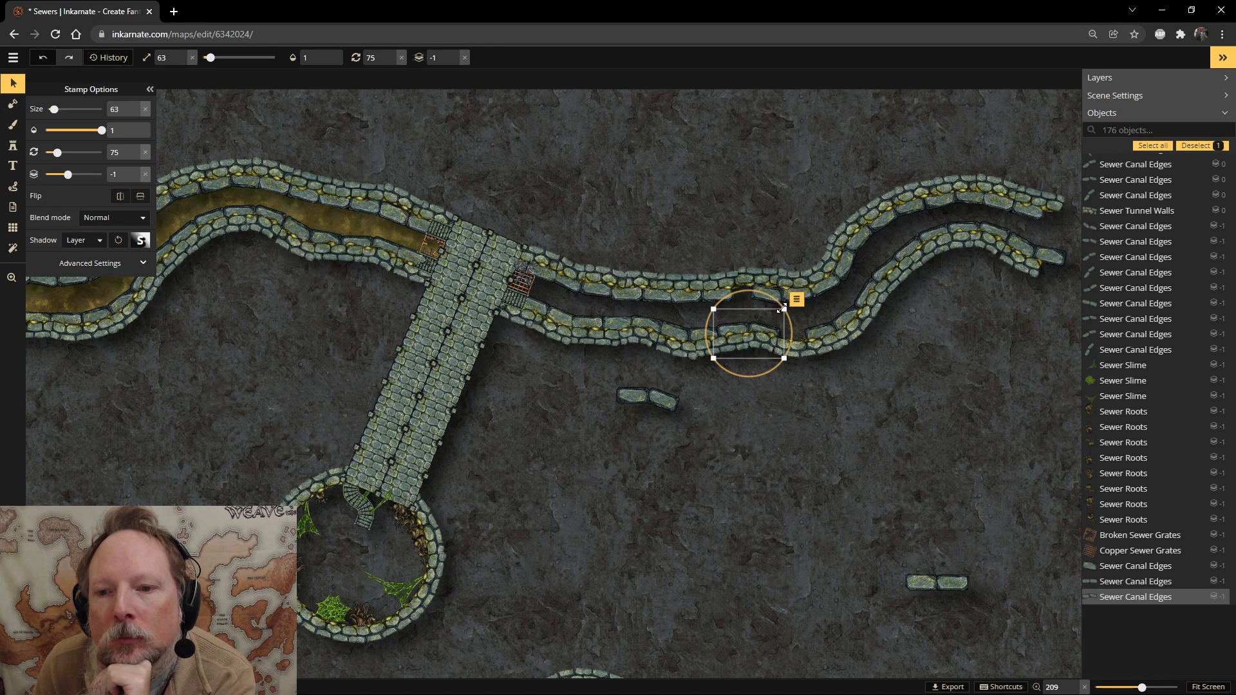
left_click_drag(777, 299, 777, 298)
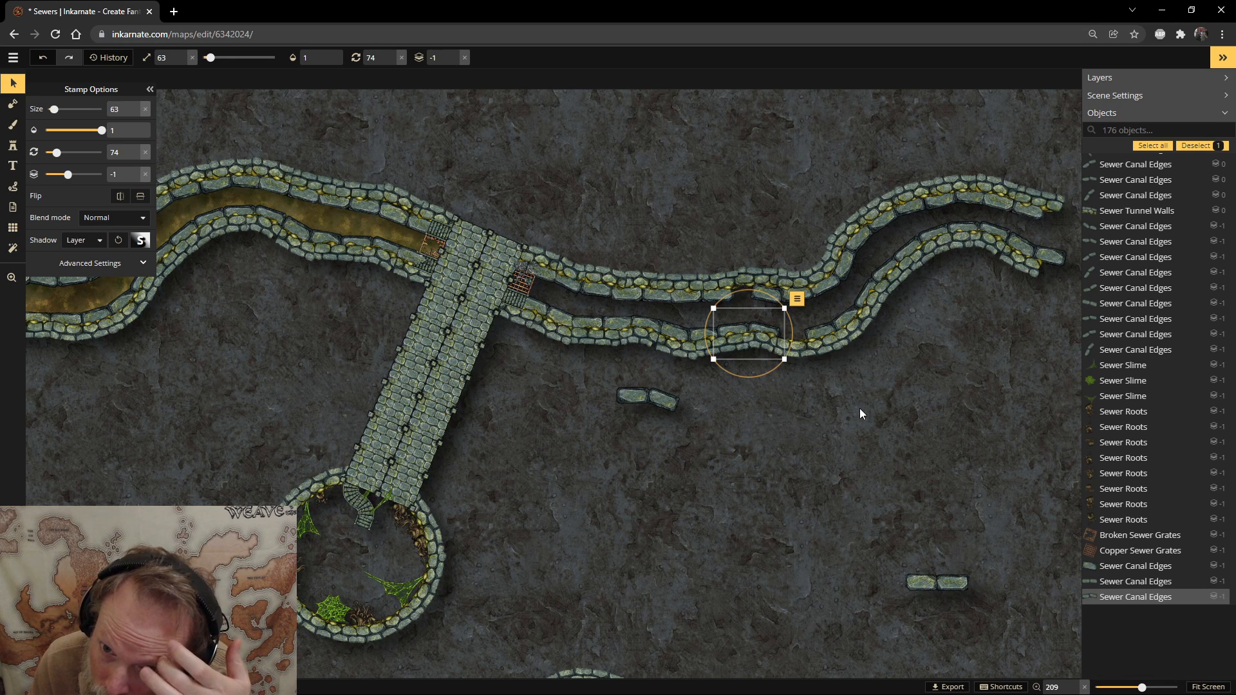
left_click(899, 415)
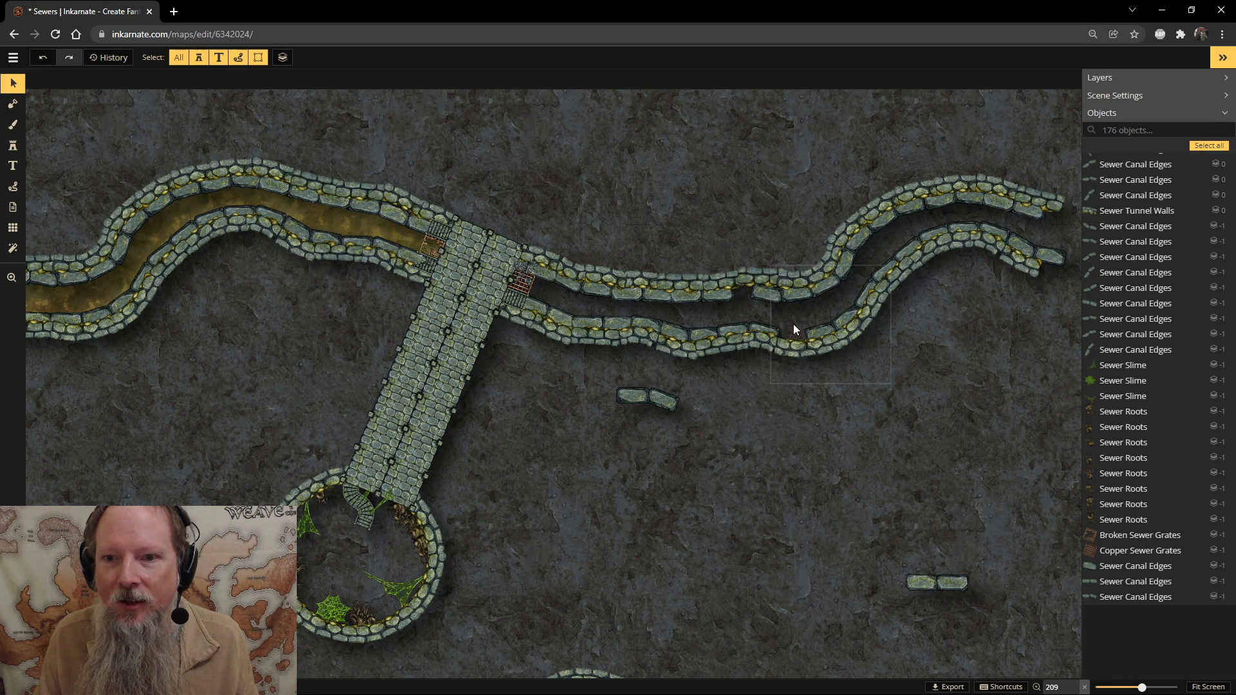
Pull the small size 41 Sewer Canal Edges piece off the upper bank at the water-filled canal's bend and into the channel.
left_click(643, 411)
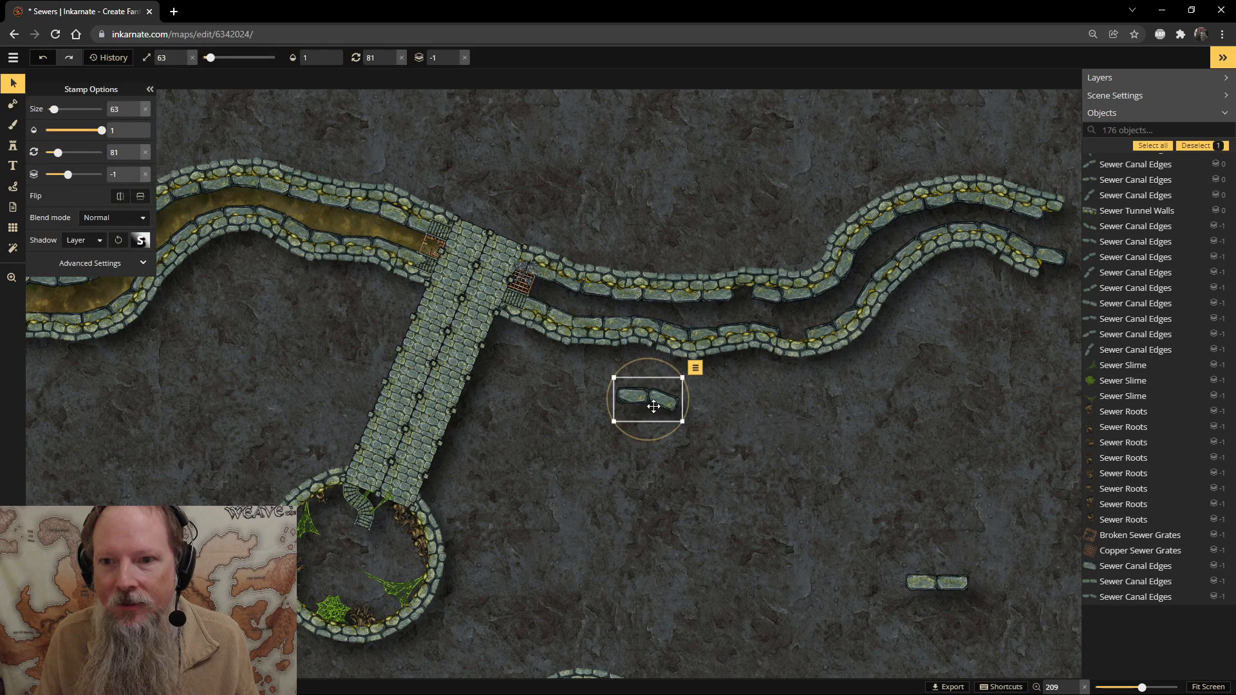
left_click_drag(310, 390, 607, 371)
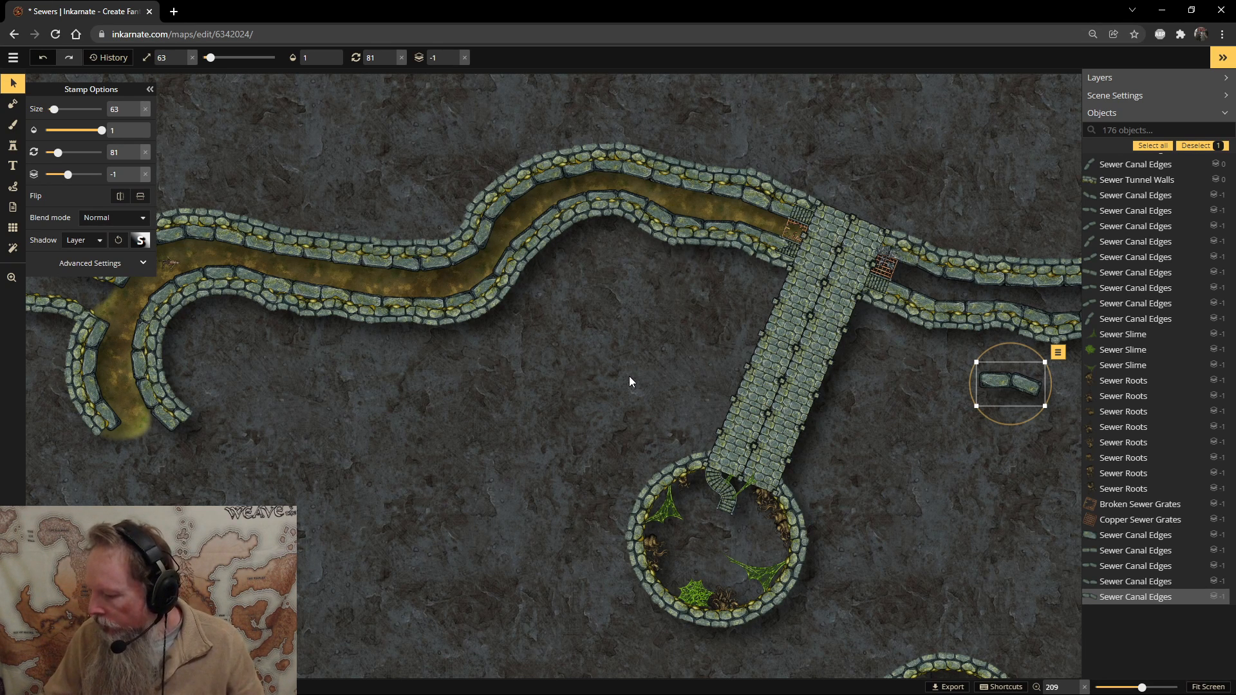
left_click(470, 260)
mouse_move(470, 260)
left_mouse_down()
mouse_move(569, 394)
mouse_move(521, 371)
mouse_move(448, 291)
mouse_move(469, 271)
mouse_move(461, 251)
left_mouse_up()
scroll(481, 281, "down", 6)
scroll(505, 293, "up", 5)
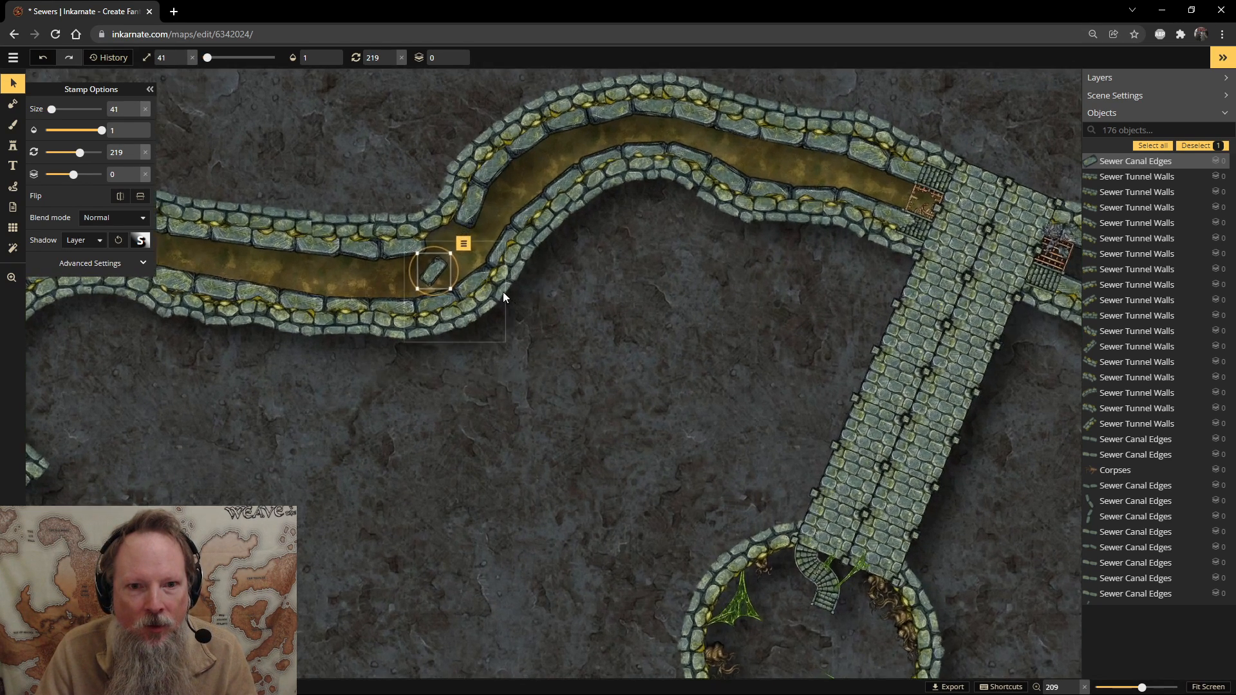
Try rotating the small Sewer Canal Edges piece in the channel to 202 and shrinking it to size 30.
left_click_drag(433, 243, 429, 243)
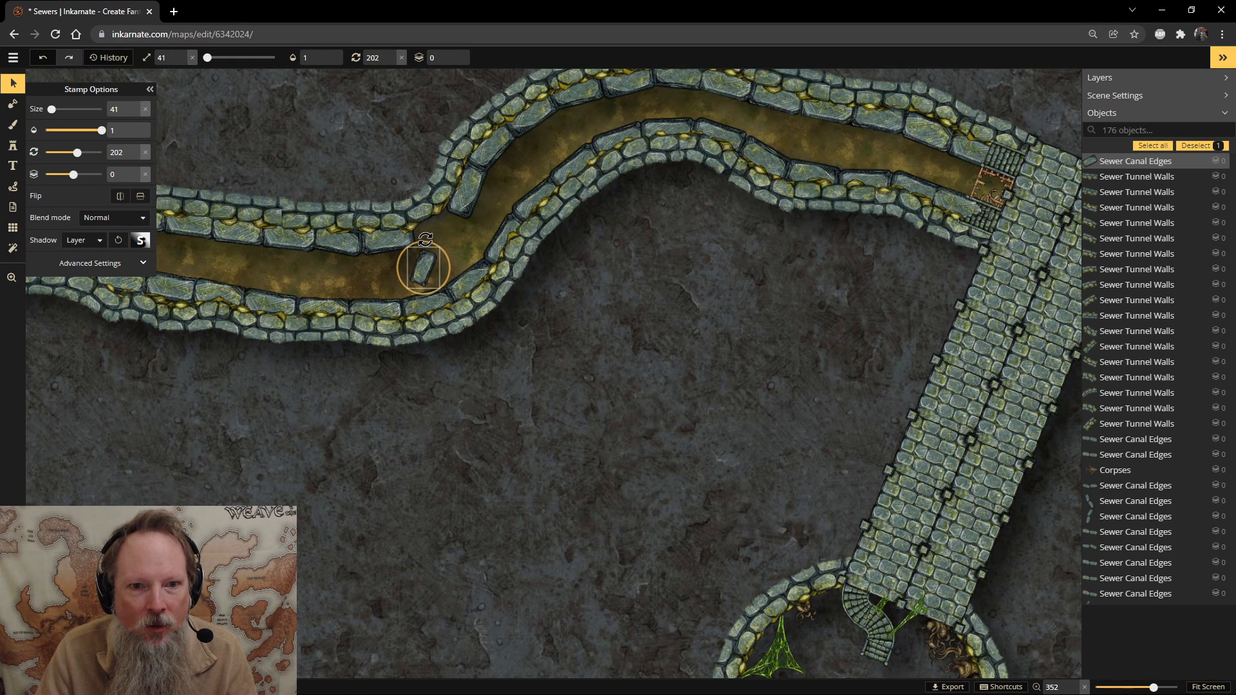
scroll(429, 243, "down", 6)
scroll(428, 242, "up", 3)
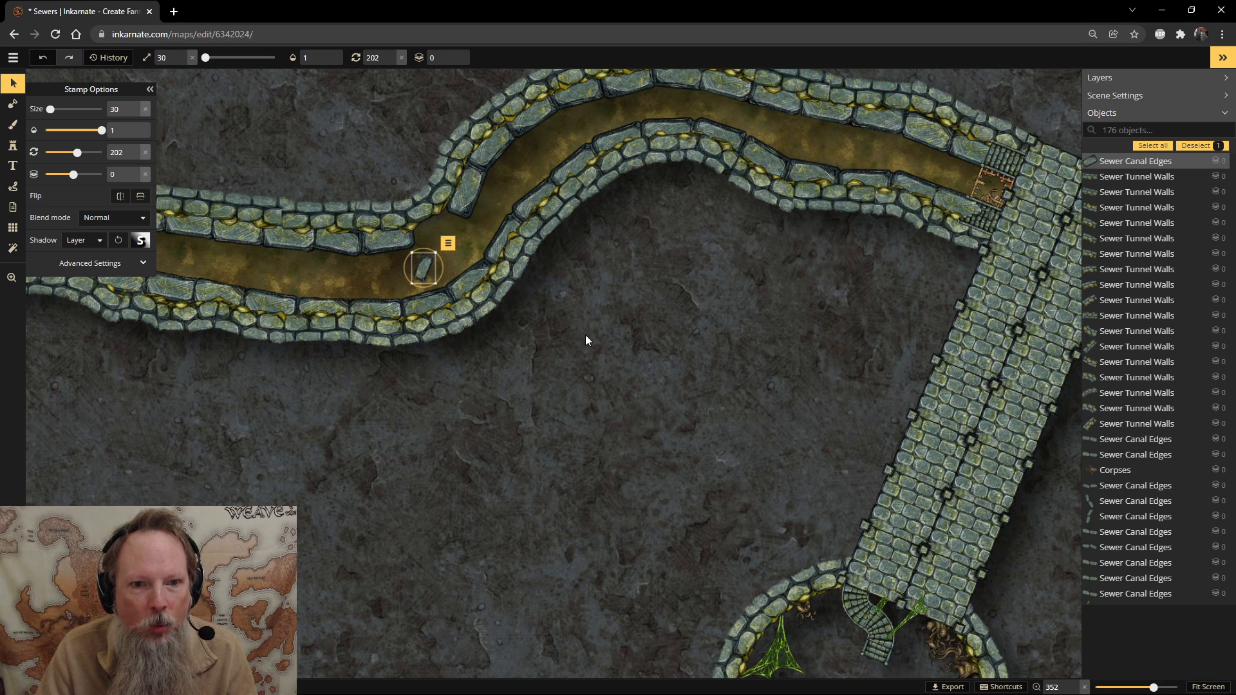
left_click(557, 340)
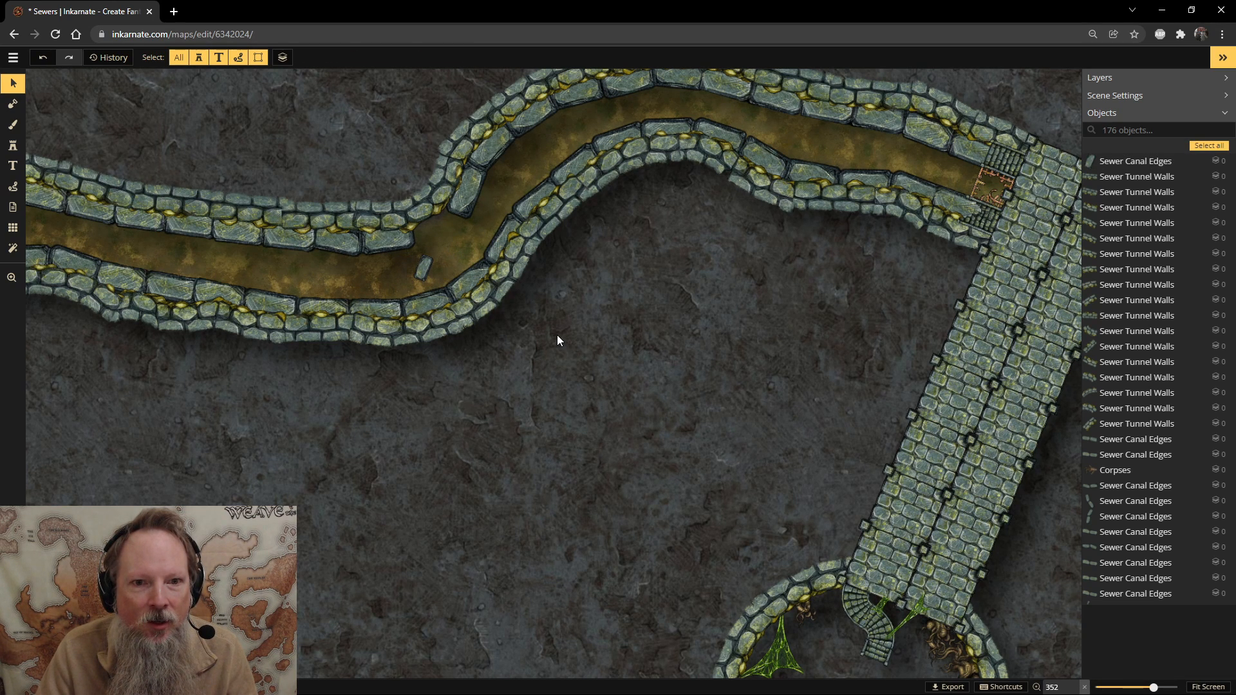
Delete the small Sewer Canal Edges piece lying in the water-filled canal's bend.
left_click(418, 265)
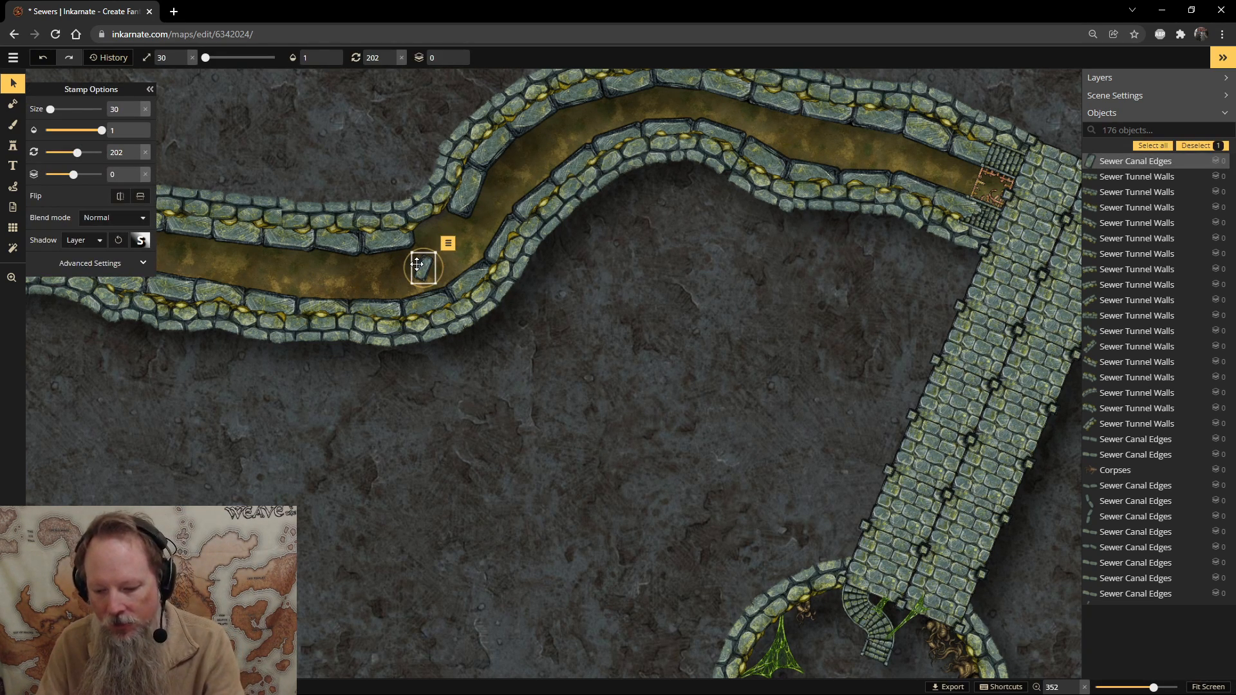
key("Delete")
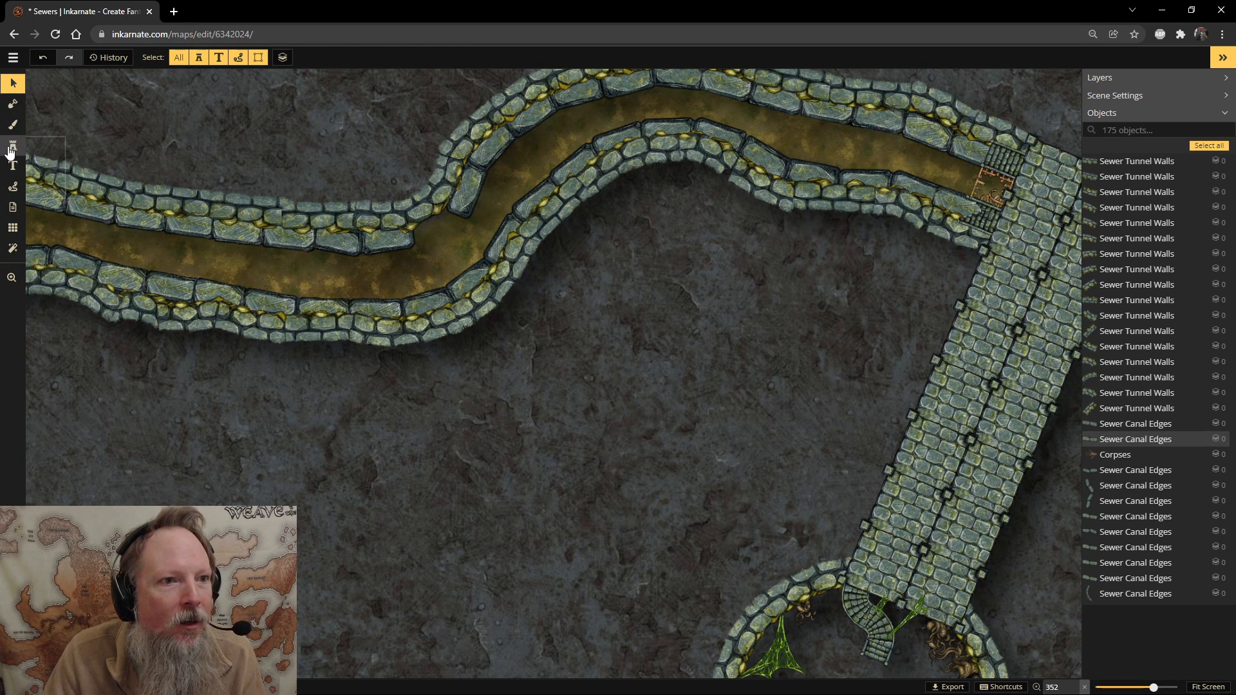
Place three size 44 Dark Wall Rubble Clusters stamps over the gap in the upper edge of the water-filled canal's bend.
left_click(9, 148)
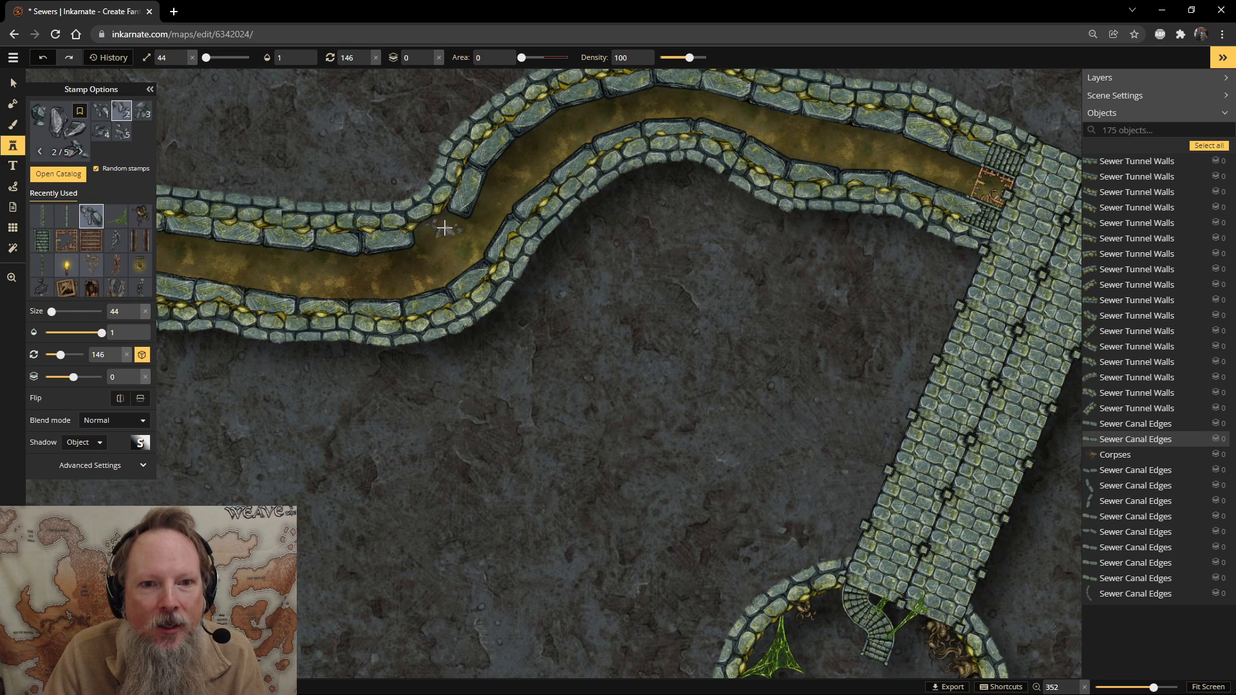
left_click(438, 232)
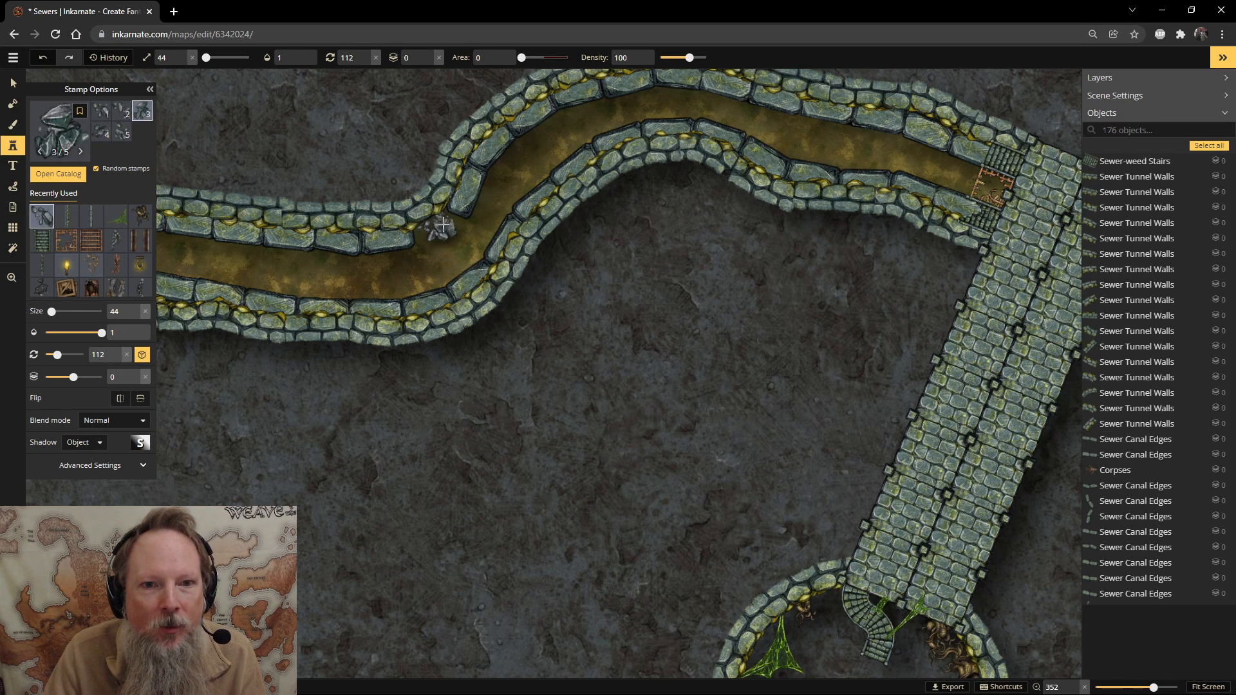
left_click(443, 225)
left_click(437, 249)
Place size 44 Dark Wall Rubble Clusters stamps over the upper and lower edge gaps of the empty canal beyond the walkway.
left_click_drag(767, 359, 270, 350)
left_click_drag(759, 436, 364, 455)
left_click(620, 272)
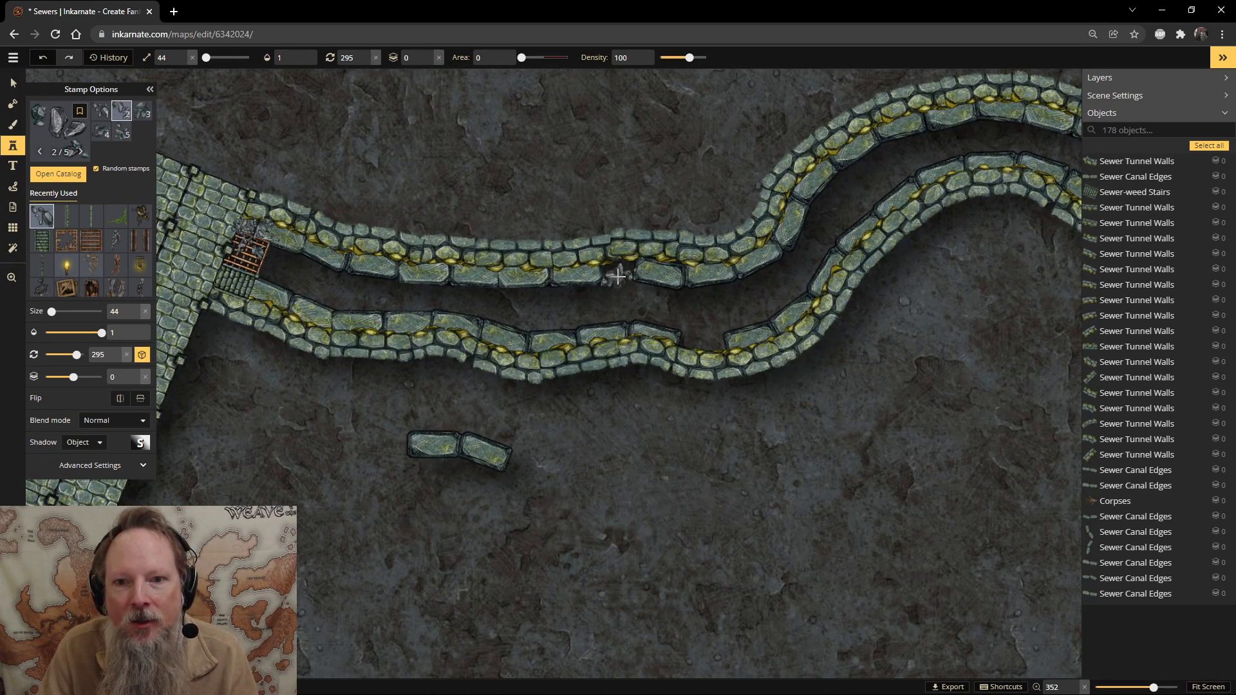
left_click(699, 336)
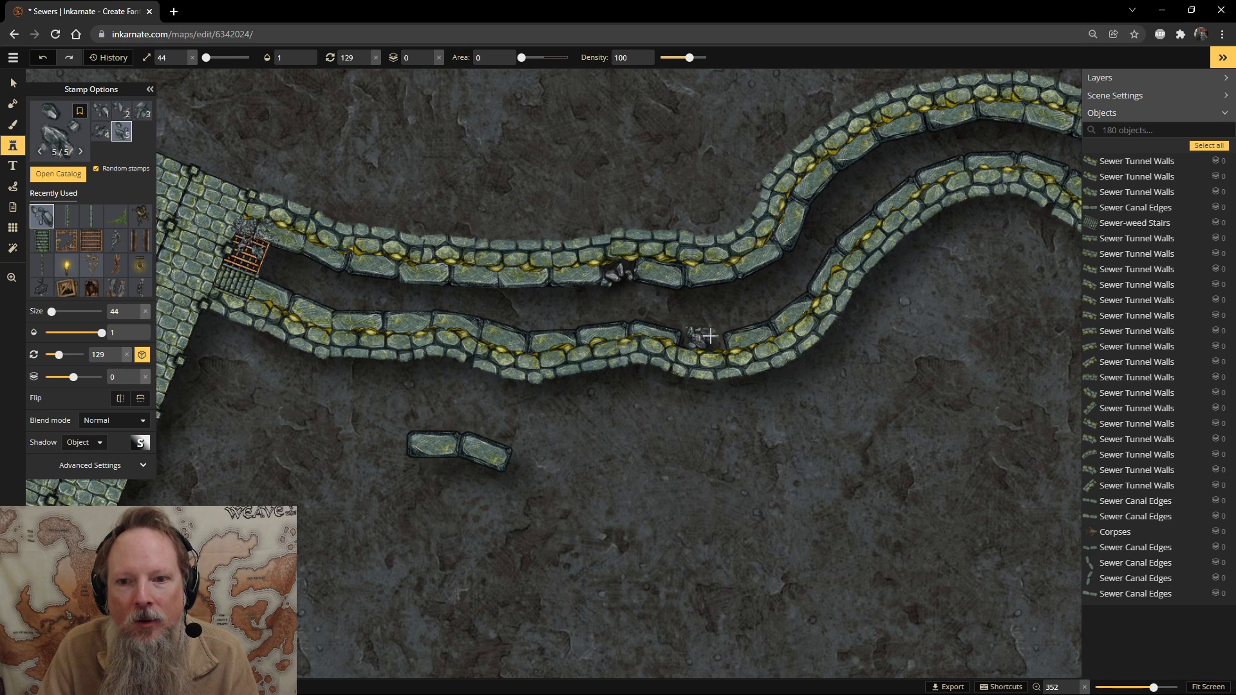
left_click(734, 345)
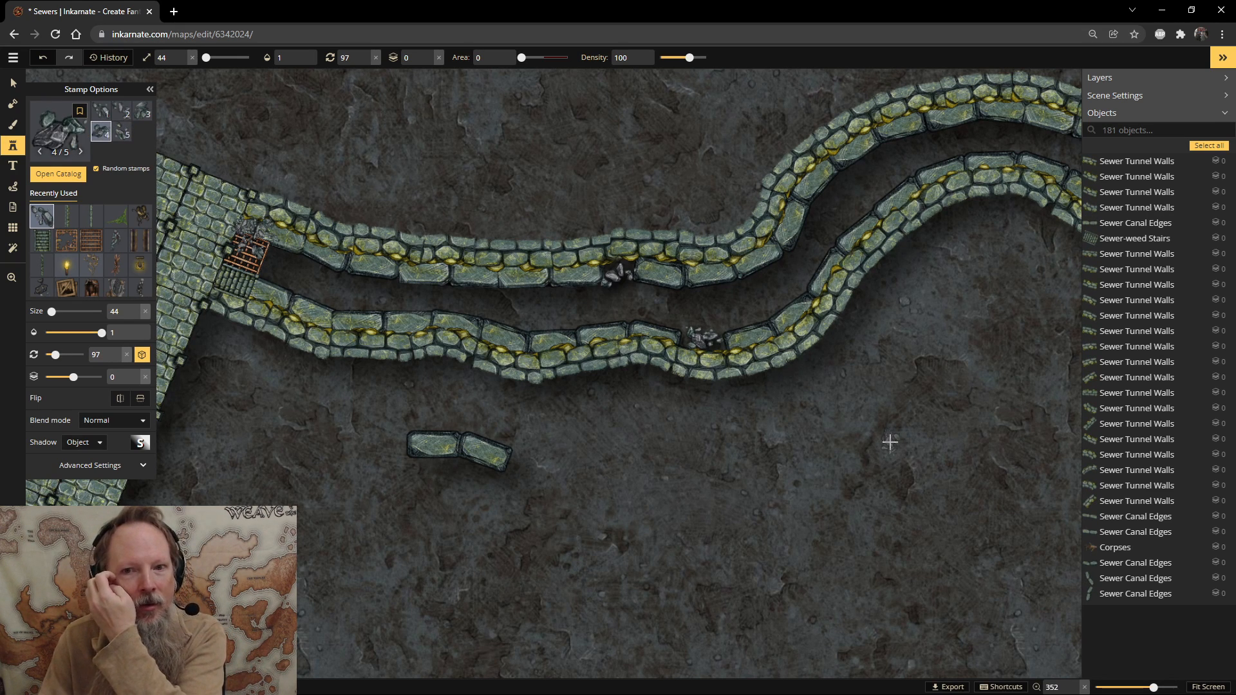
Choose the recently used mottled yellow-green texture for the background brush and set its texture size to 10.
scroll(886, 435, "down", 5)
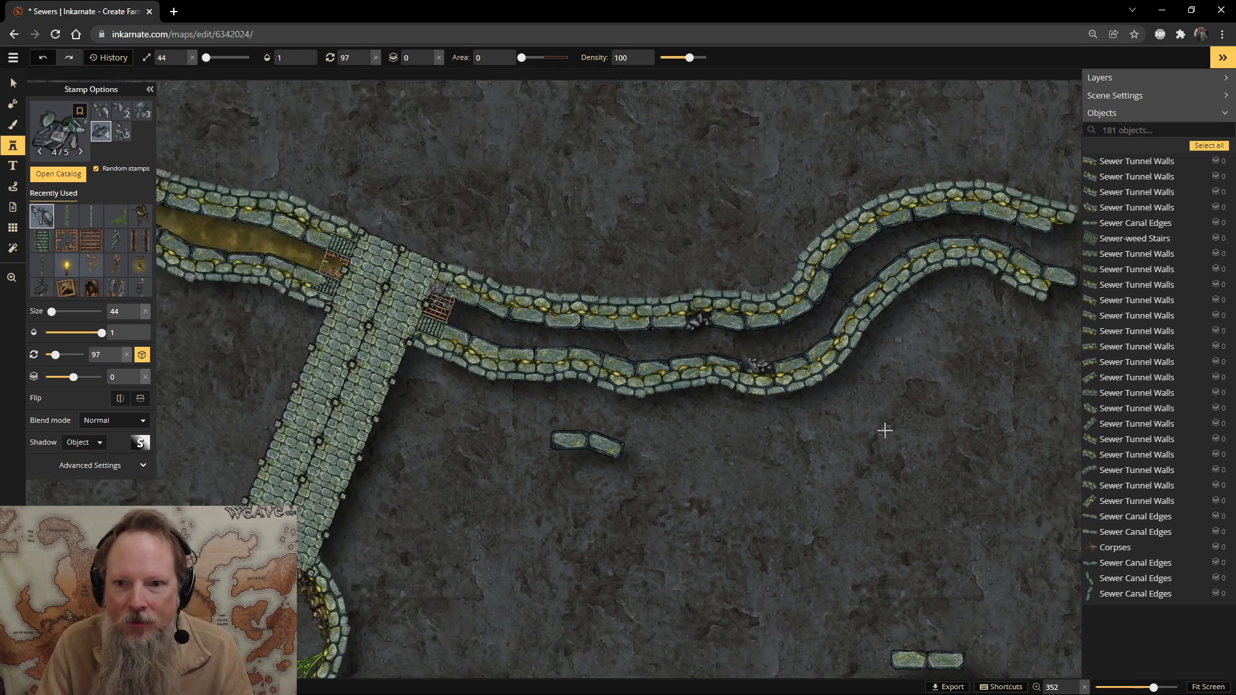
scroll(882, 425, "down", 2)
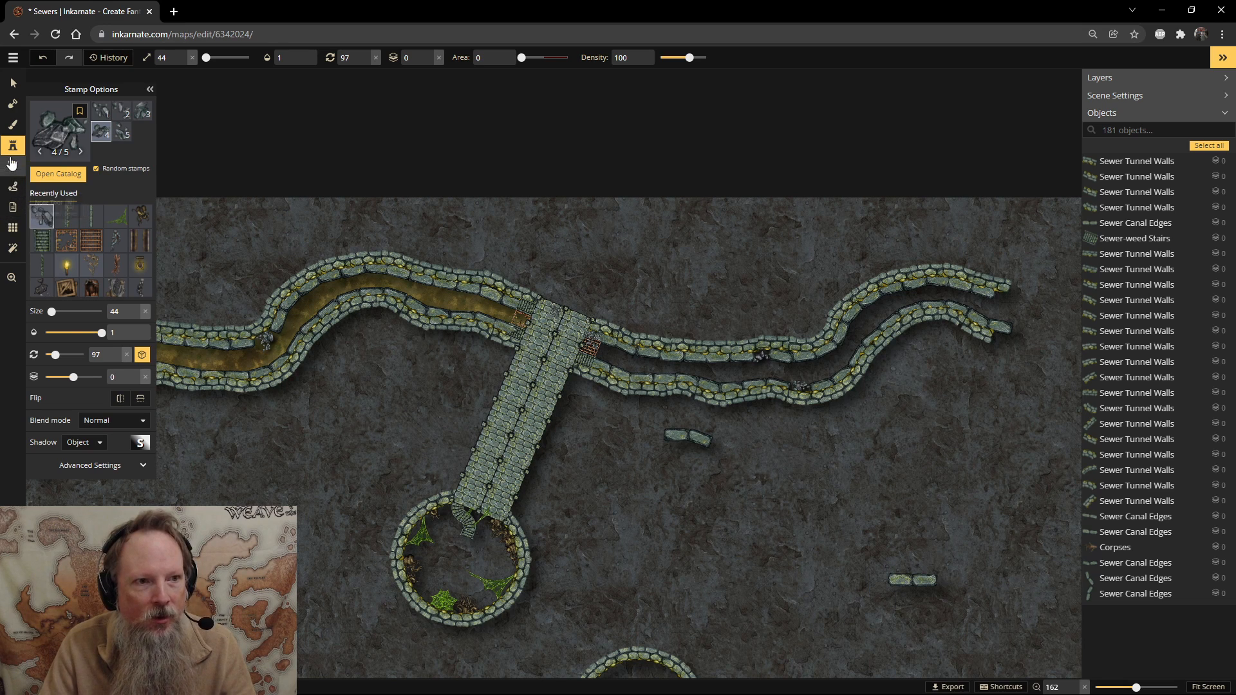
left_click(12, 124)
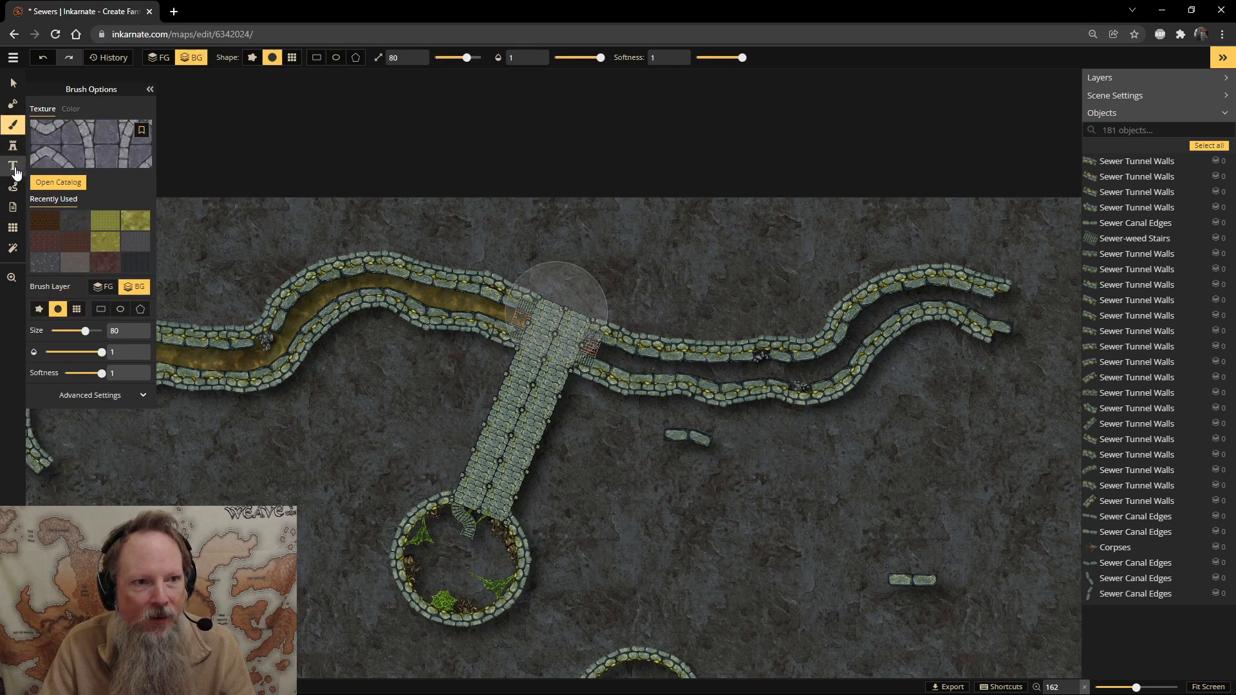
left_click(138, 224)
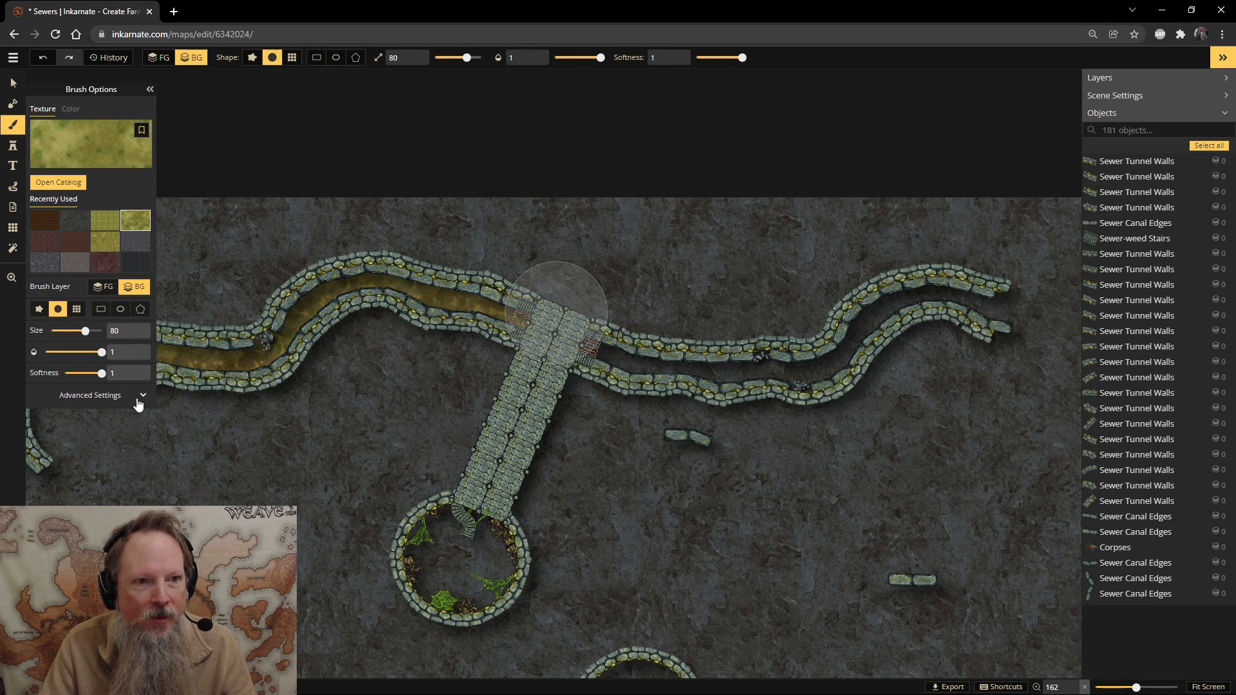
left_click(101, 399)
left_click(127, 437)
key("BackSpace")
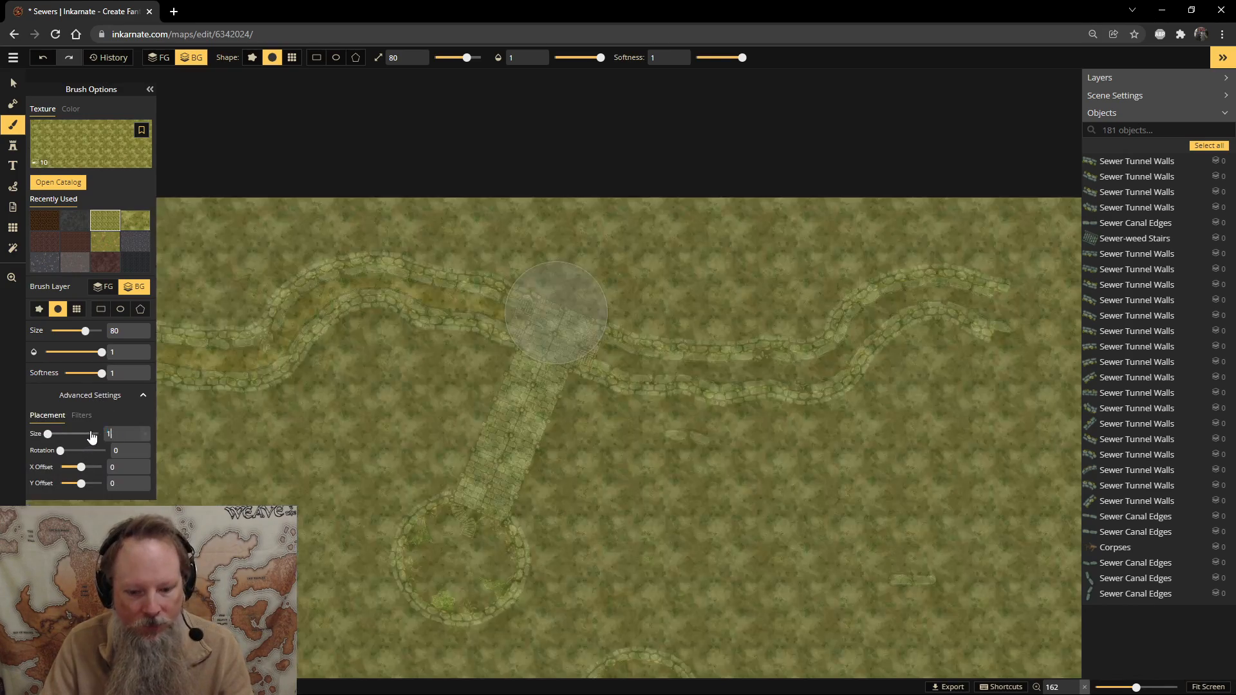
scroll(610, 355, "up", 1)
type("s")
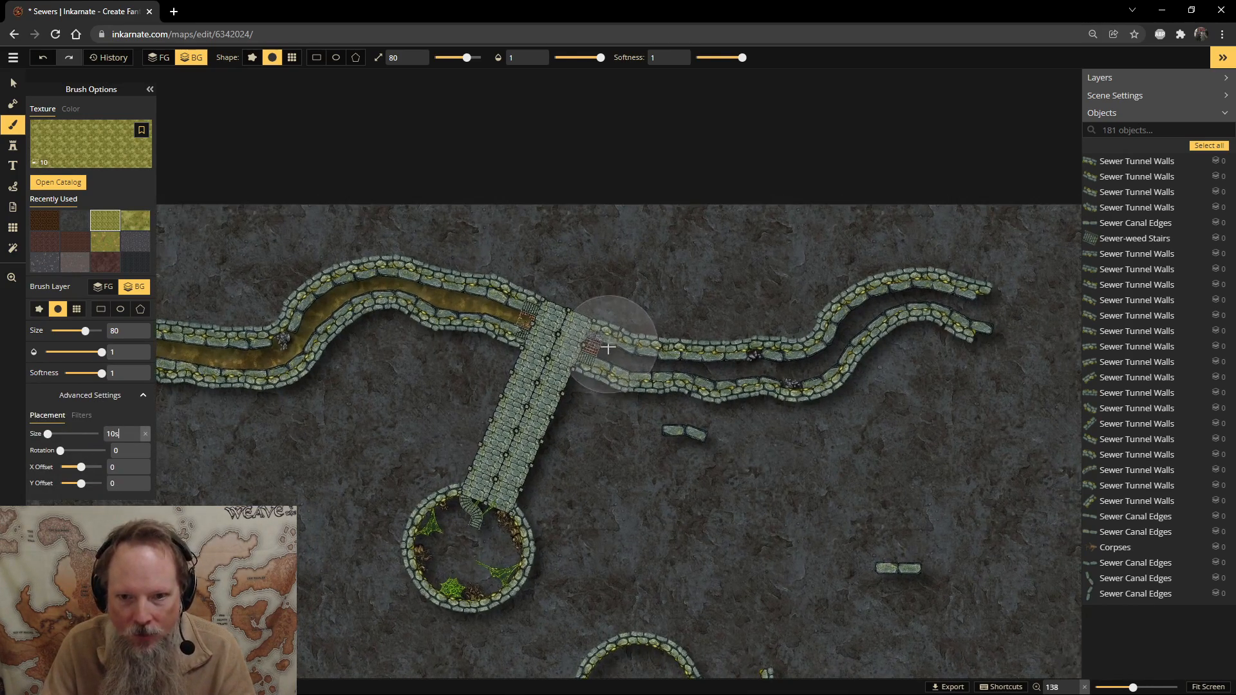
Paint the yellow-green texture along the empty canal beyond the walkway, starting at brush size 18 and enlarging the brush to 26.
type("ssssssssss")
left_click(449, 59)
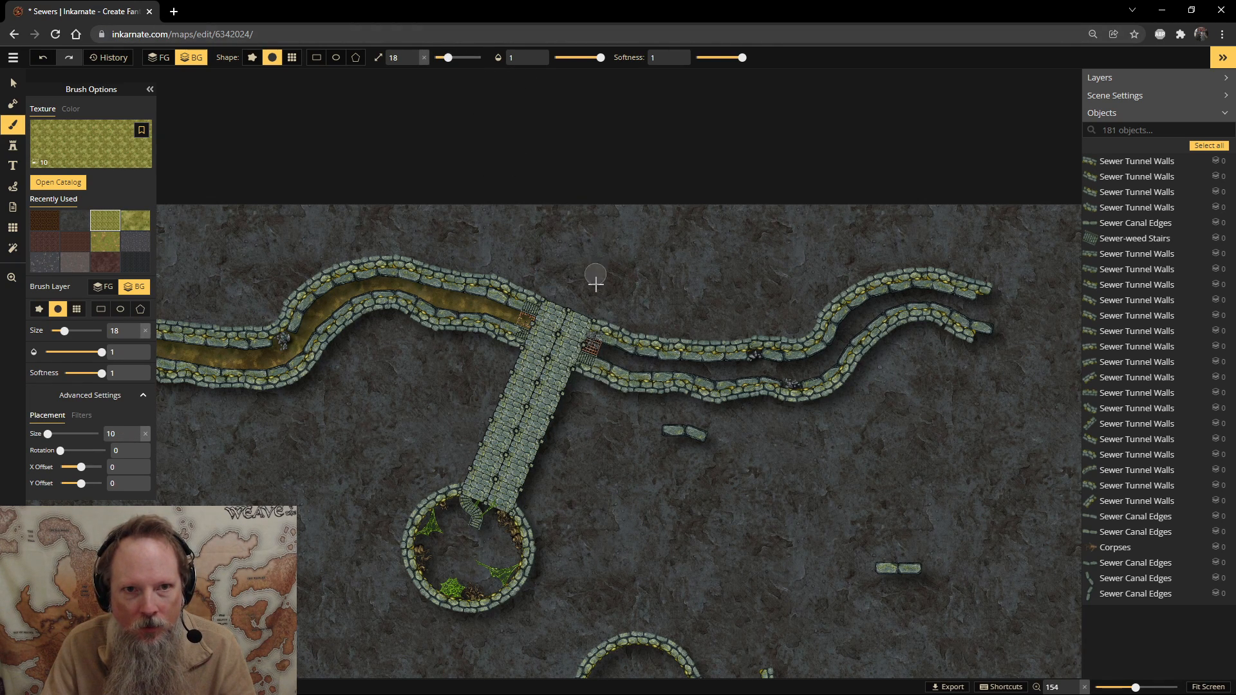
mouse_move(647, 364)
left_mouse_down()
mouse_move(777, 368)
mouse_move(752, 359)
mouse_move(766, 369)
mouse_move(712, 372)
mouse_move(808, 376)
mouse_move(855, 318)
mouse_move(922, 299)
mouse_move(955, 305)
mouse_move(913, 308)
left_mouse_up()
key("bracketright")
key("bracketright")
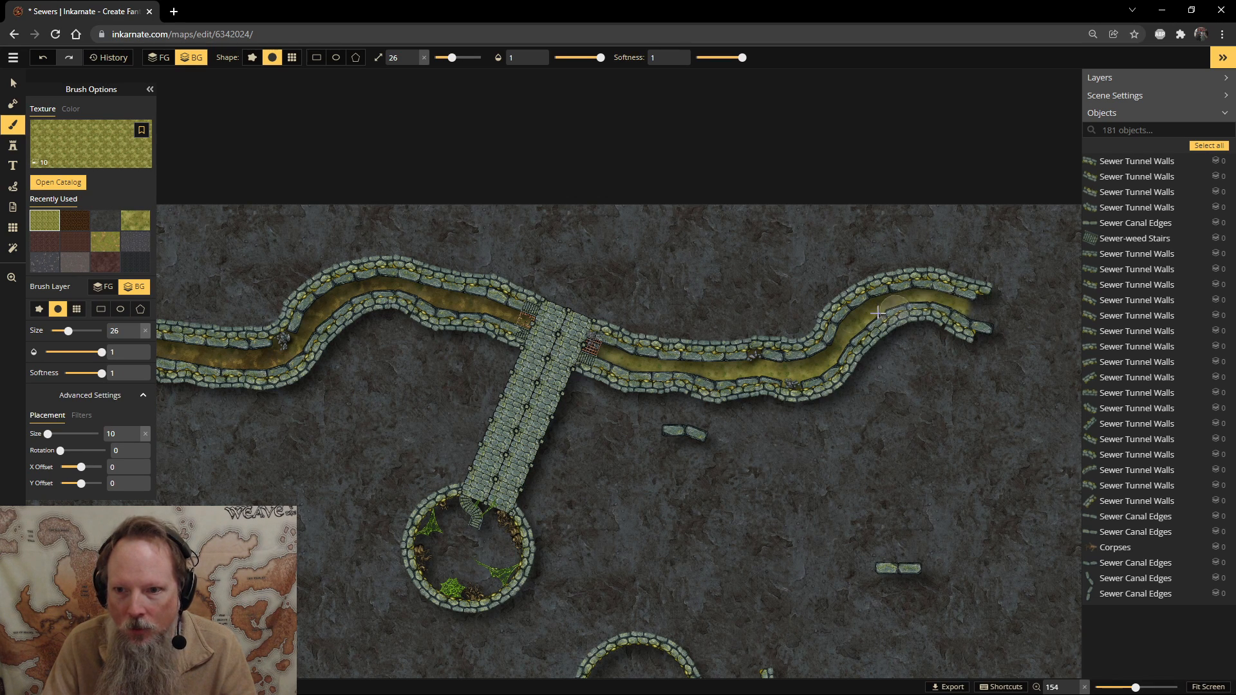
Paint the dark brown texture over the newly filled canal with the brush at size 26 and opacity 0.45.
left_click(75, 220)
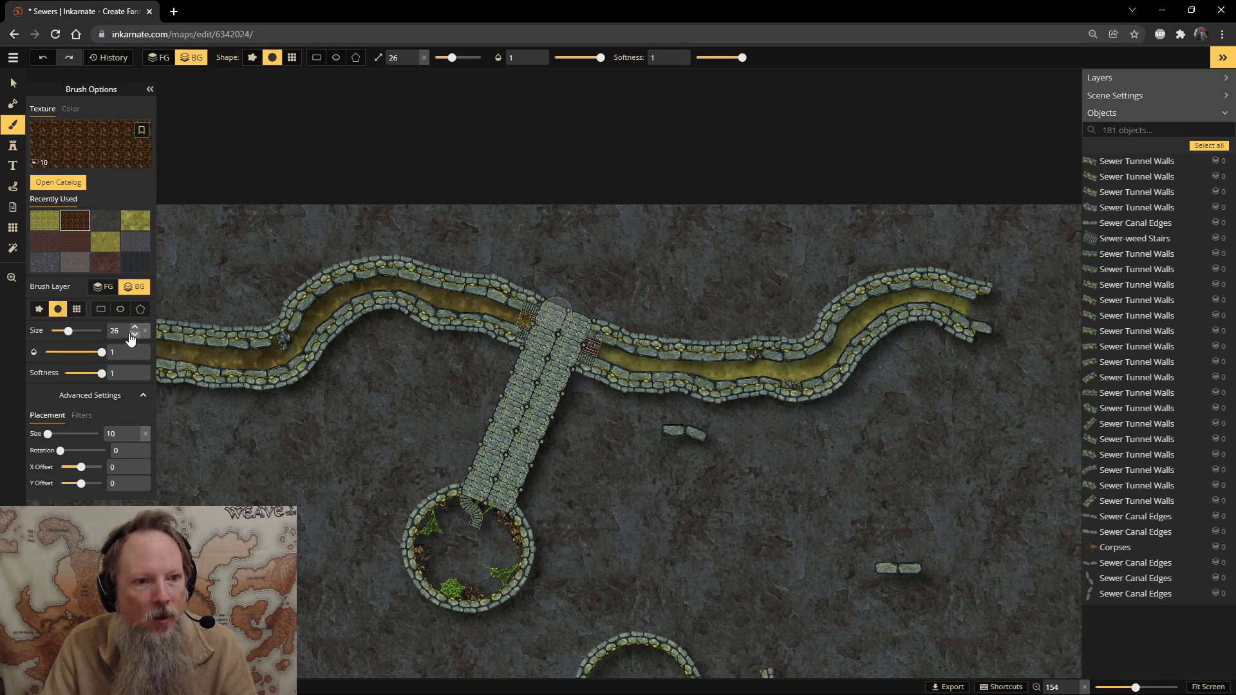
left_click_drag(601, 58, 577, 60)
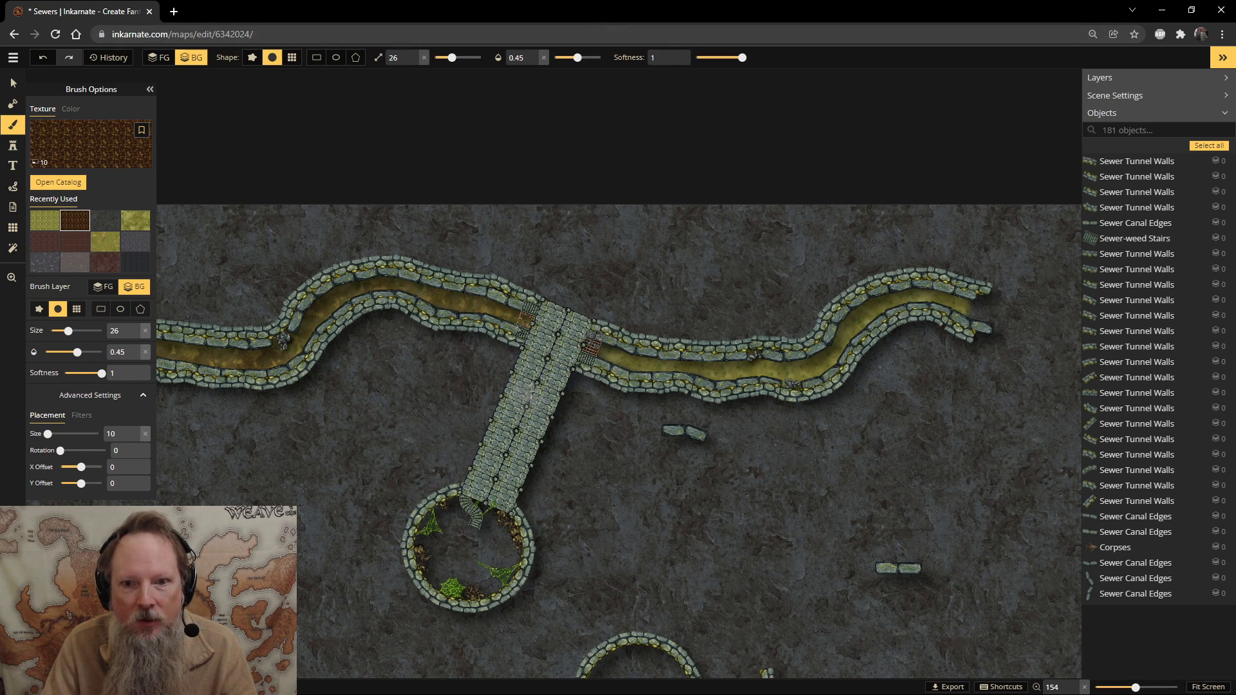
mouse_move(684, 371)
left_mouse_down()
mouse_move(640, 368)
mouse_move(798, 364)
mouse_move(726, 378)
mouse_move(811, 365)
mouse_move(862, 307)
mouse_move(960, 305)
mouse_move(917, 305)
mouse_move(851, 334)
mouse_move(820, 367)
mouse_move(609, 406)
mouse_move(665, 376)
mouse_move(730, 378)
mouse_move(580, 376)
mouse_move(556, 312)
left_mouse_up()
Paint the dark brown texture across the floor of the round chamber at opacity 0.45.
scroll(616, 397, "down", 3)
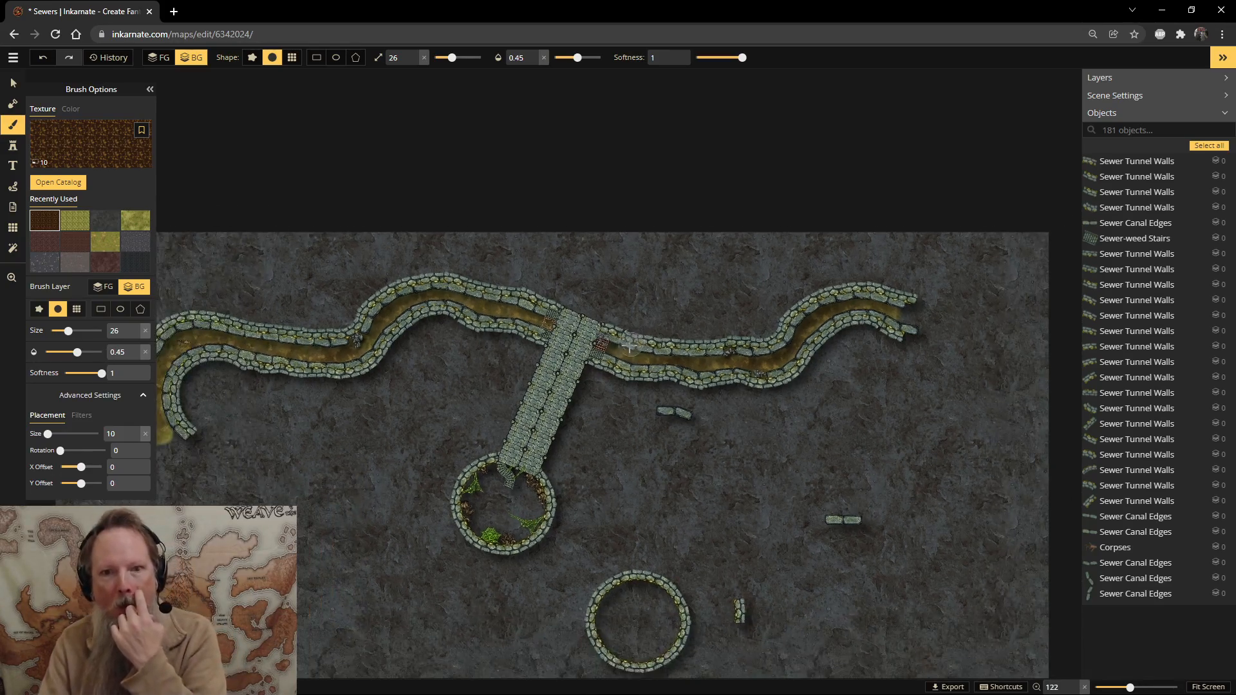
scroll(745, 262, "up", 4)
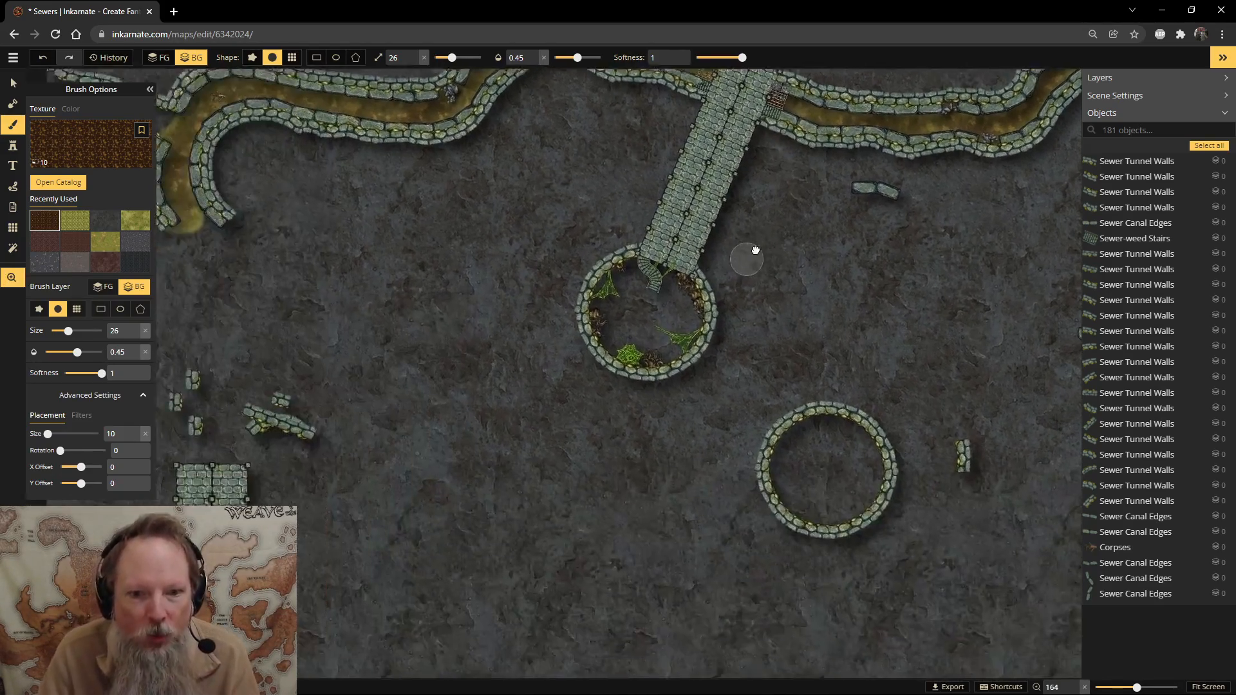
left_click_drag(745, 262, 607, 320)
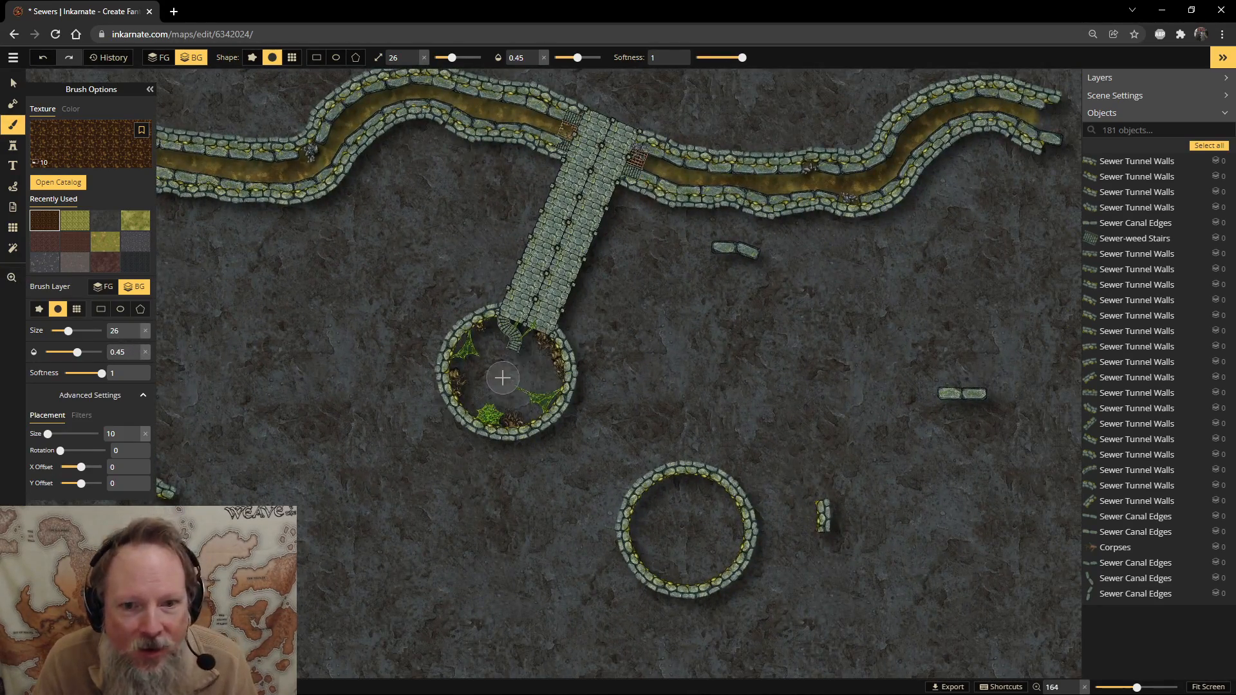
scroll(505, 370, "up", 5)
mouse_move(540, 364)
left_mouse_down()
mouse_move(491, 399)
mouse_move(546, 362)
mouse_move(495, 348)
mouse_move(535, 341)
mouse_move(459, 296)
mouse_move(580, 321)
mouse_move(579, 388)
mouse_move(560, 411)
mouse_move(446, 311)
mouse_move(452, 392)
mouse_move(475, 421)
mouse_move(475, 323)
mouse_move(509, 458)
mouse_move(562, 425)
mouse_move(496, 407)
mouse_move(521, 438)
mouse_move(568, 383)
mouse_move(484, 324)
mouse_move(447, 434)
left_mouse_up()
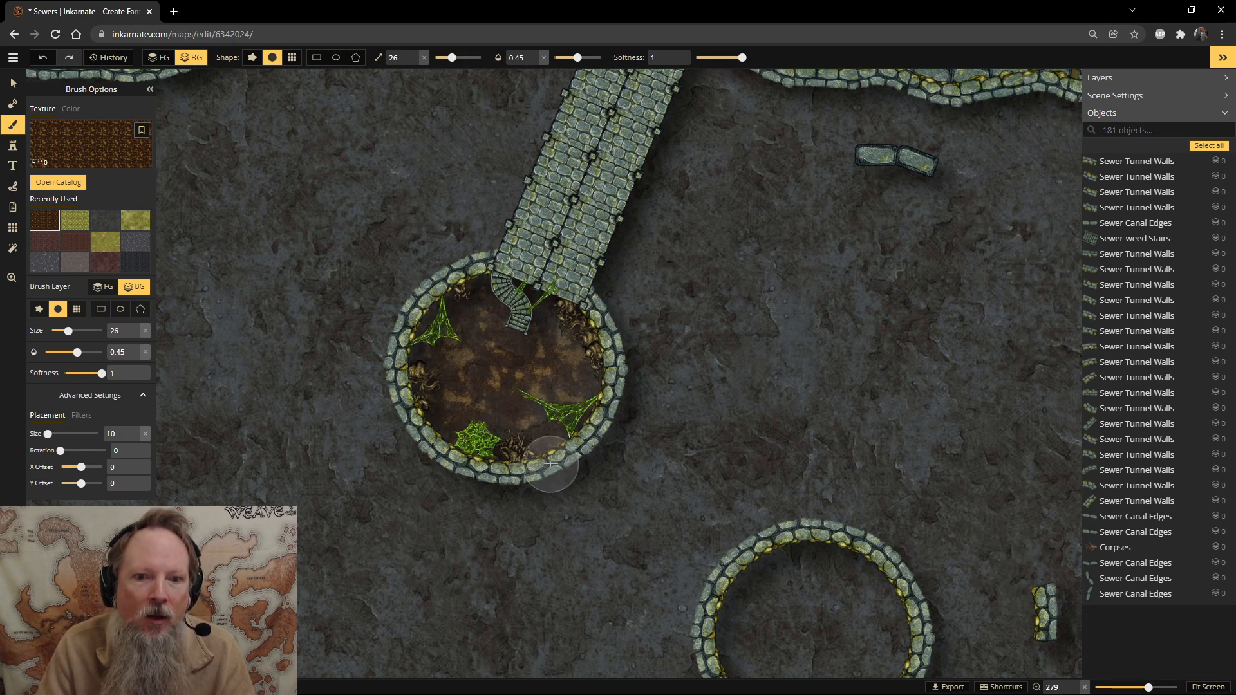
Tint the round chamber's floor with the speckled green texture at texture size 10, using opacity 0.31 and then 0.23.
left_click(142, 223)
left_click(101, 248)
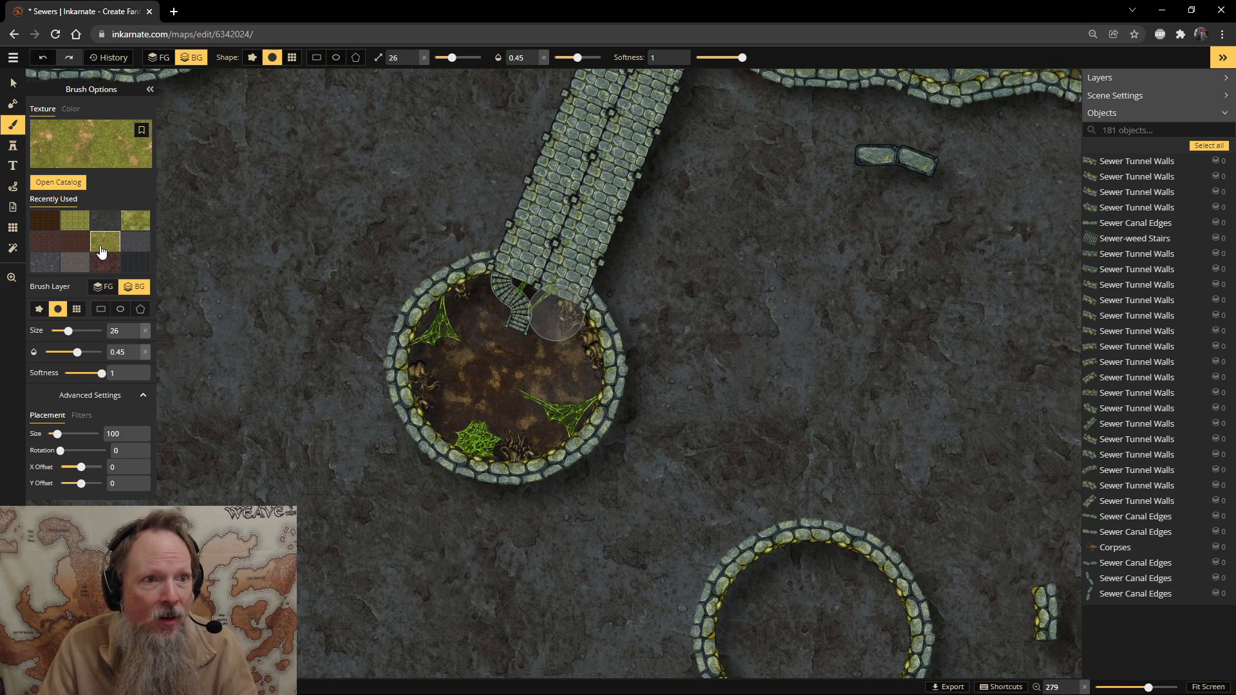
double_click(135, 434)
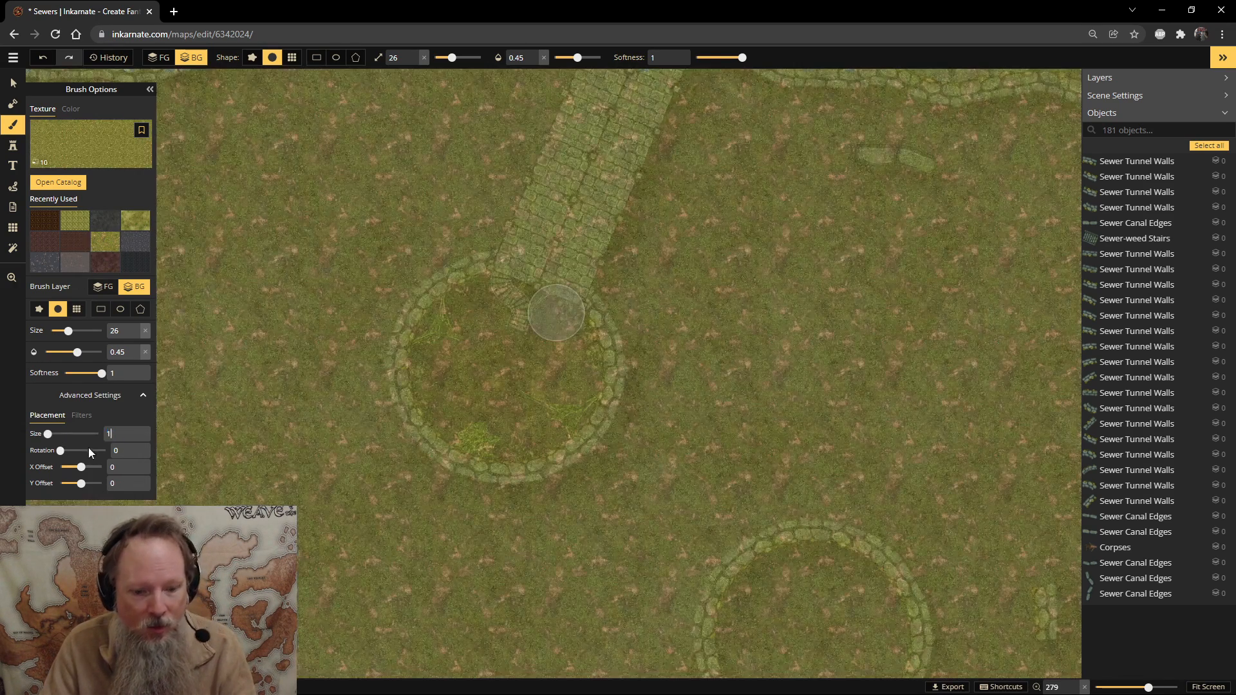
type("10")
left_click_drag(578, 59, 569, 59)
left_click(575, 354)
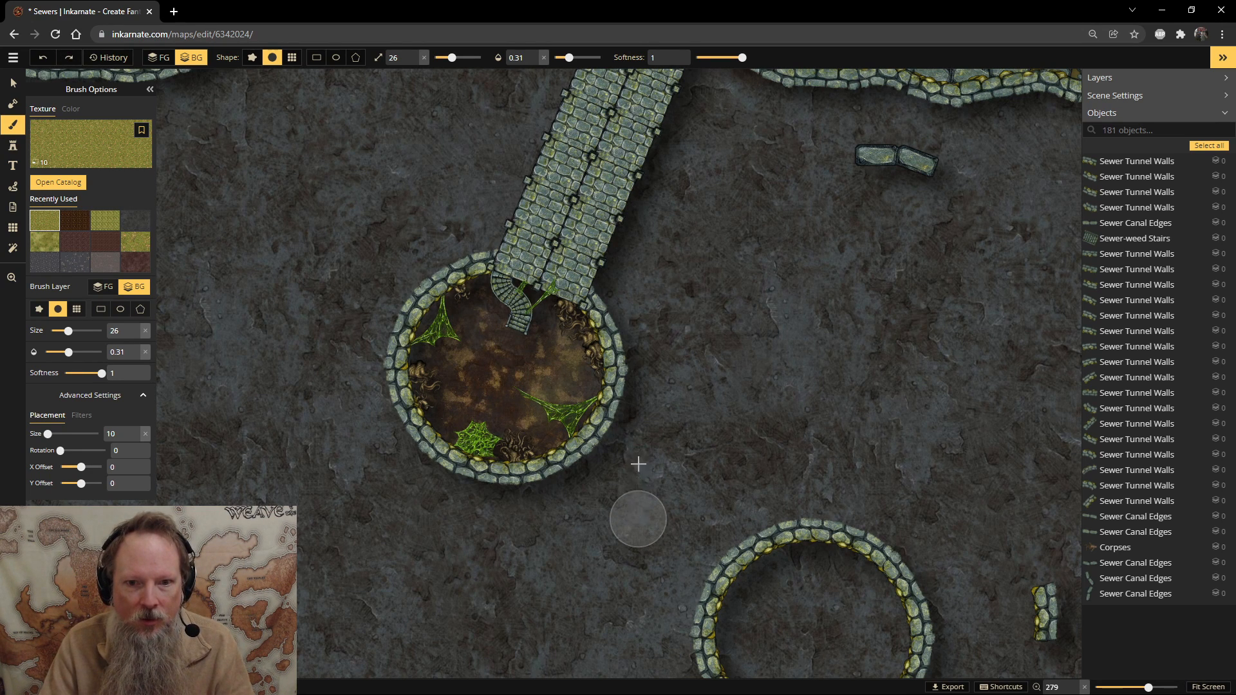
left_click_drag(570, 59, 565, 59)
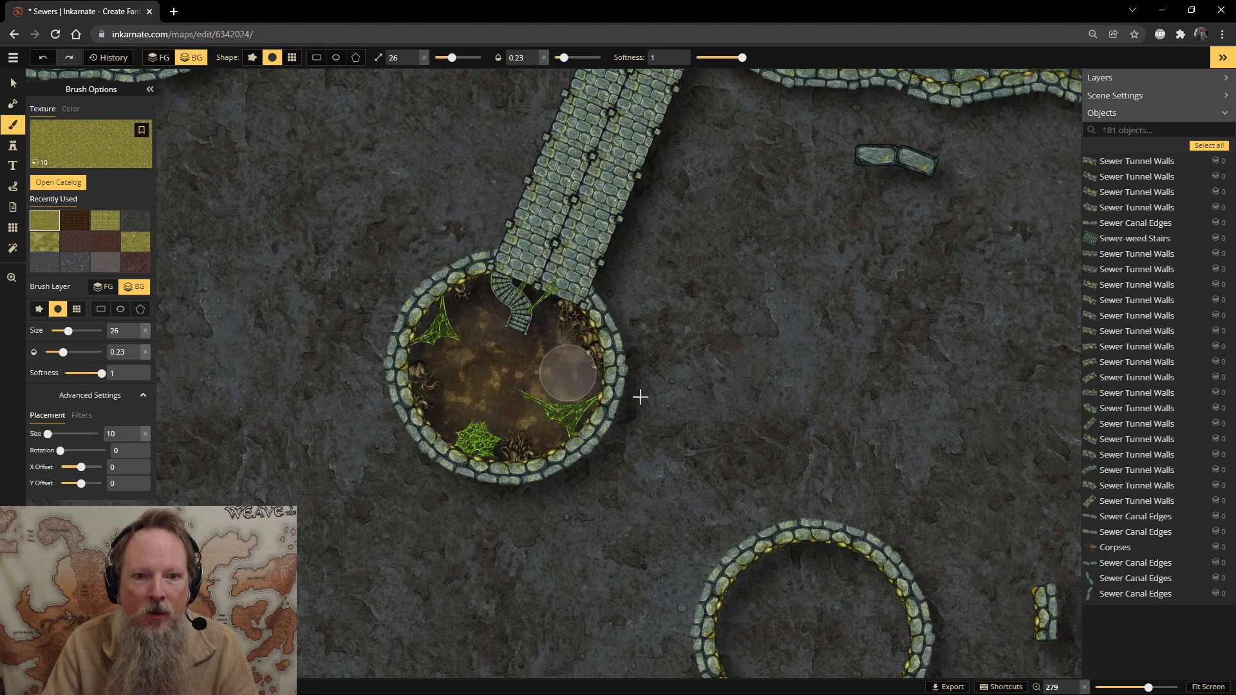
Delete the two loose Sewer Canal Edges pieces lying in the open area below the newly painted canal.
scroll(579, 373, "down", 4)
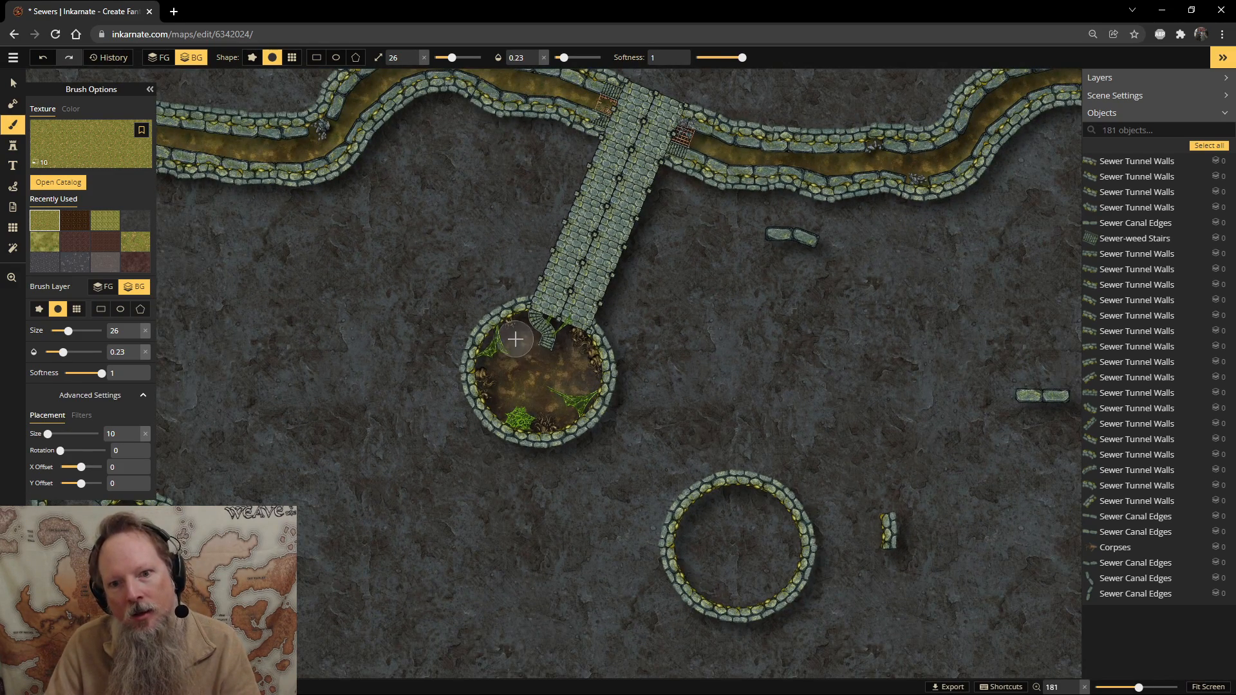
mouse_move(876, 444)
left_mouse_down()
mouse_move(842, 322)
mouse_move(807, 535)
mouse_move(806, 402)
mouse_move(798, 373)
mouse_move(781, 376)
left_mouse_up()
scroll(807, 535, "down", 4)
key("v")
left_click(840, 342)
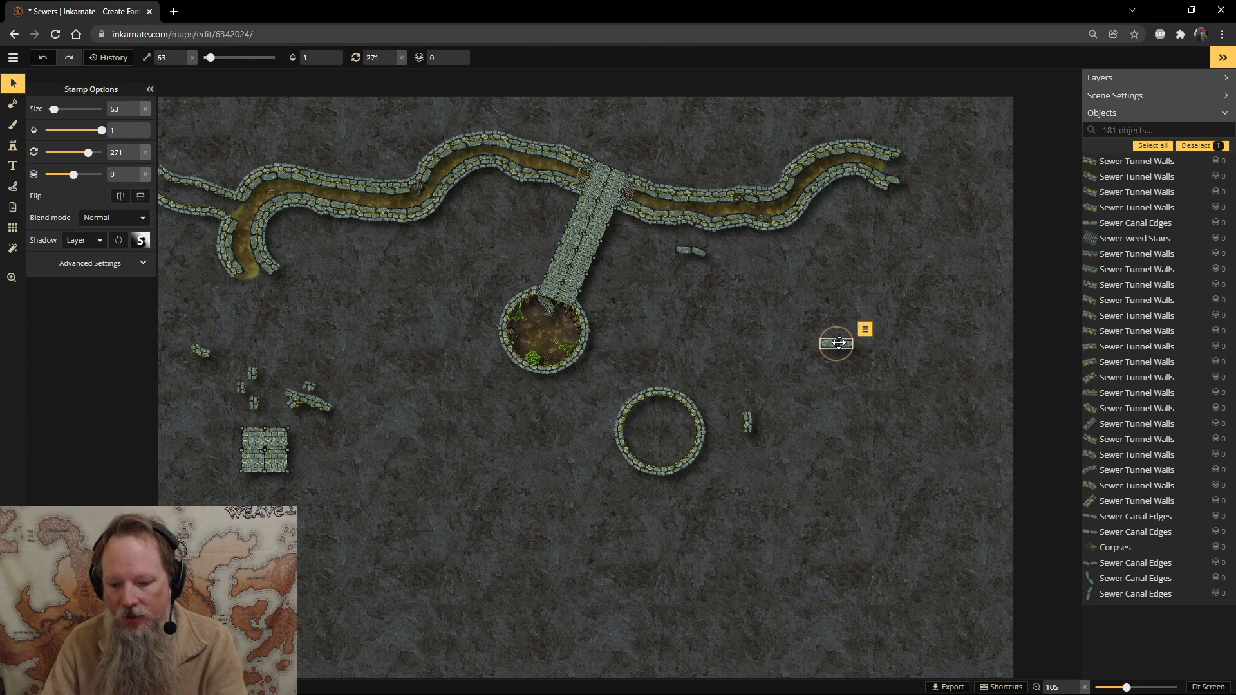
key("Delete")
left_click(702, 257)
key("Delete")
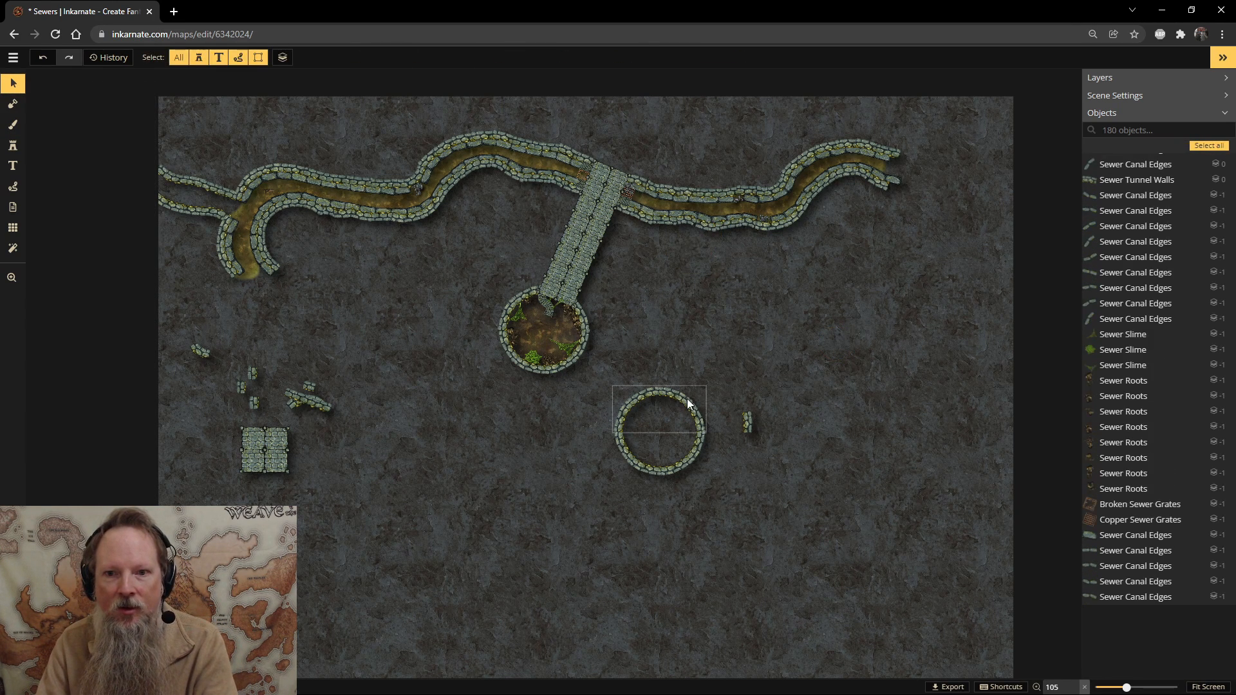
Delete the spare wall ring, the small wall piece beside it and the group of leftover pieces southwest of the round chamber.
left_click(701, 407)
key("Delete")
left_click(747, 421)
key("Delete")
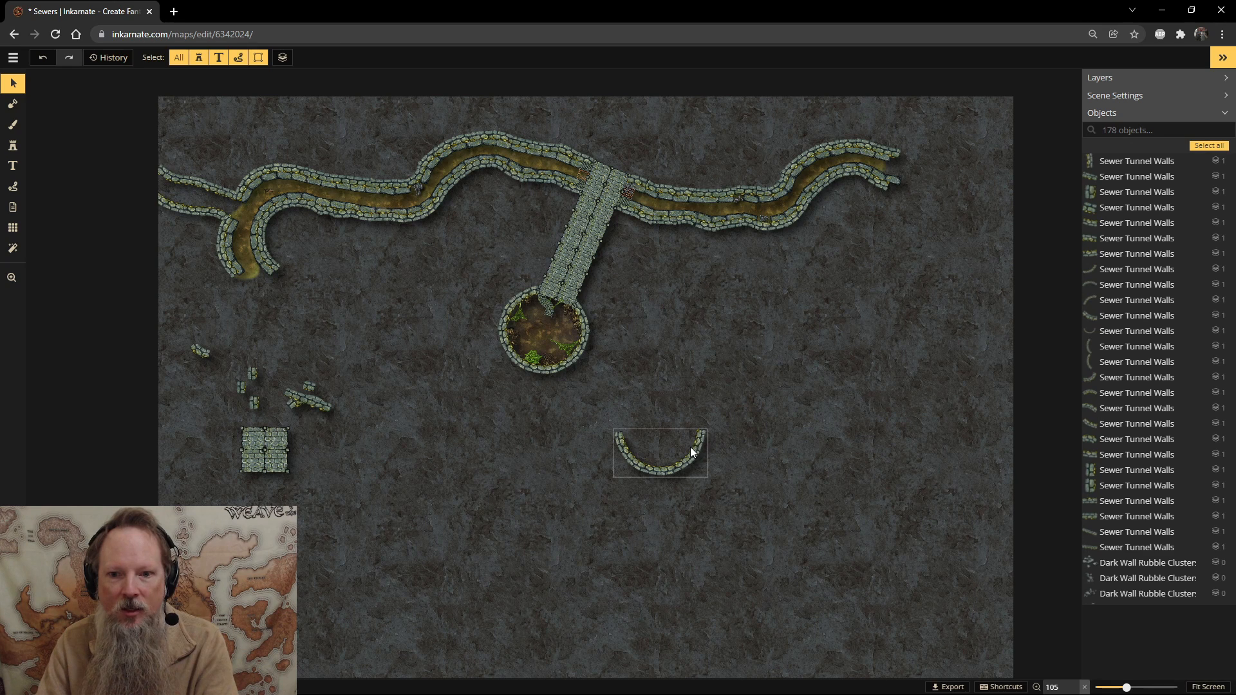
left_click(690, 447)
key("Delete")
left_click_drag(407, 471, 193, 347)
key("Delete")
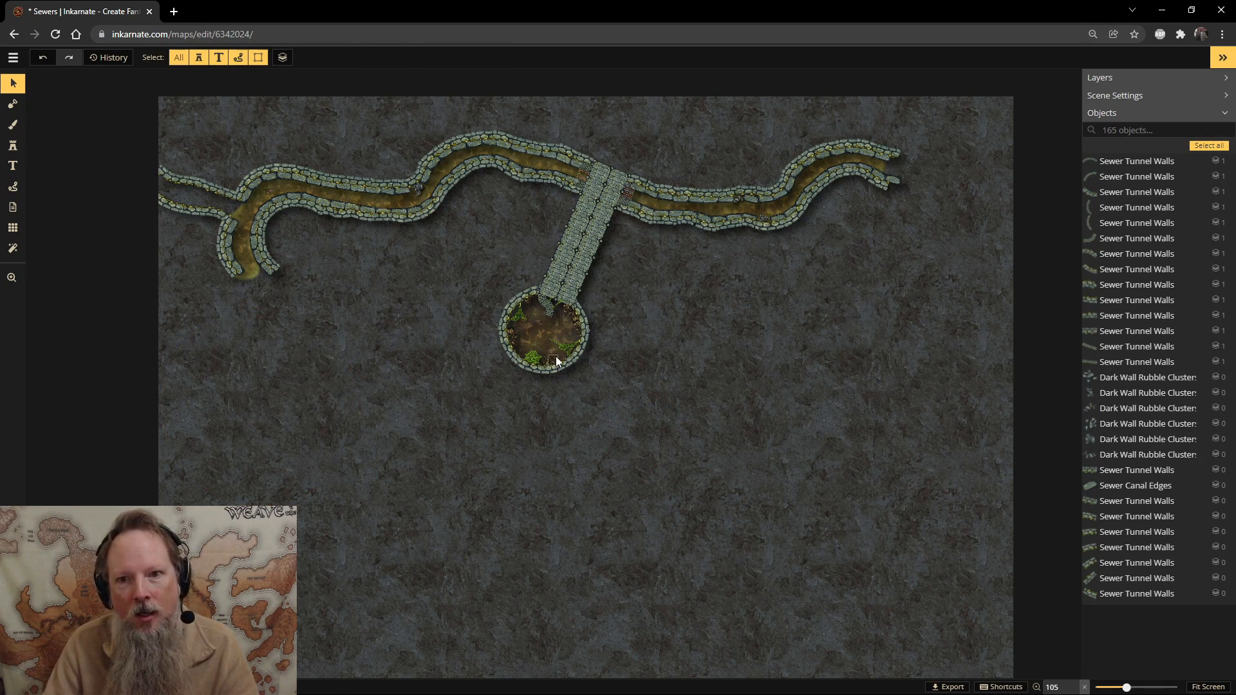
scroll(653, 309, "up", 2)
scroll(719, 350, "down", 3)
scroll(718, 350, "up", 1)
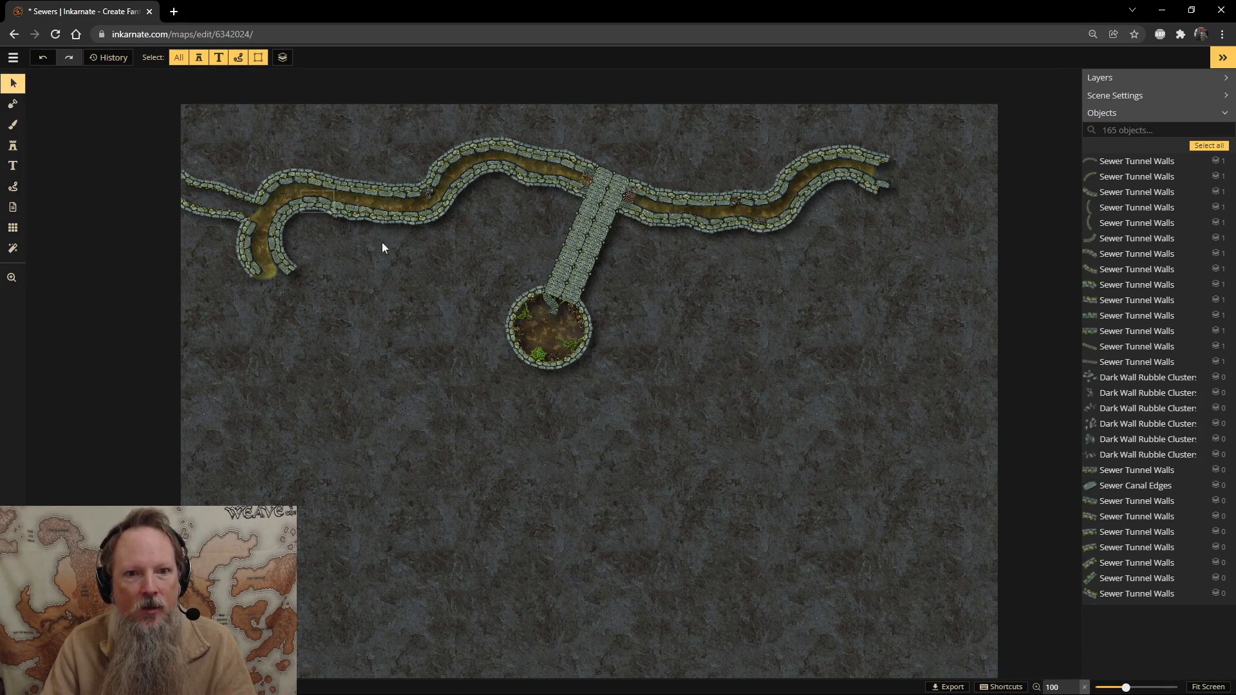
left_click(556, 370)
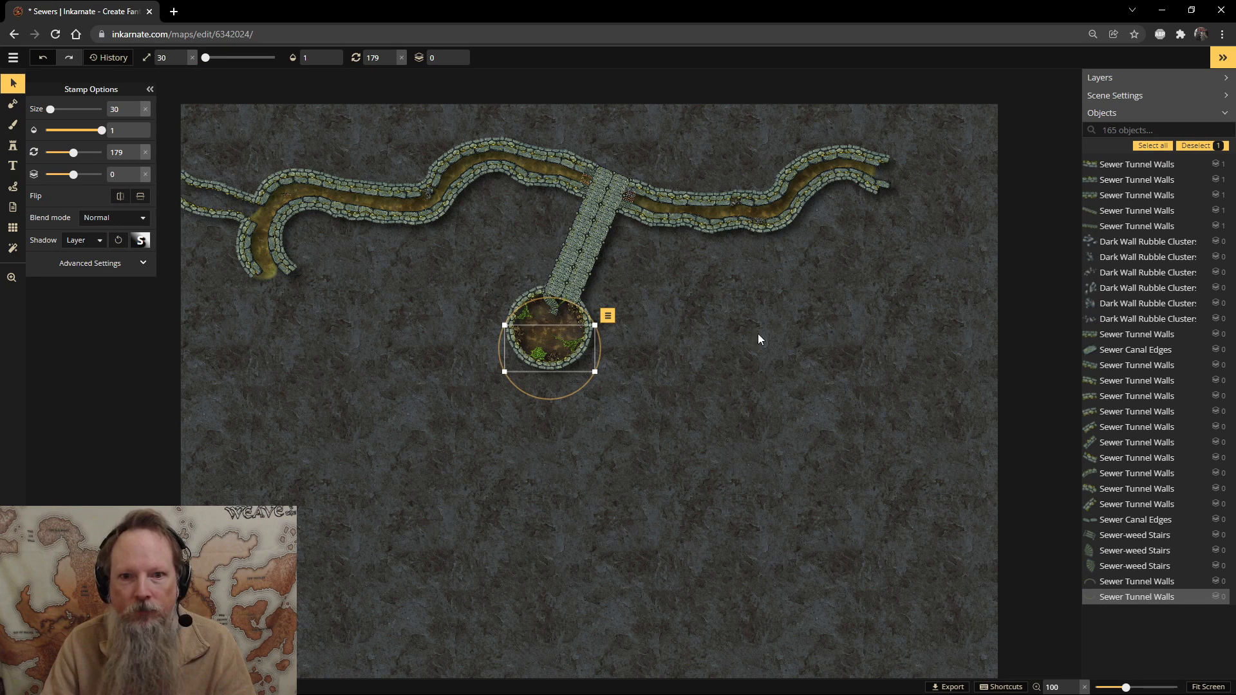
left_click(1000, 323)
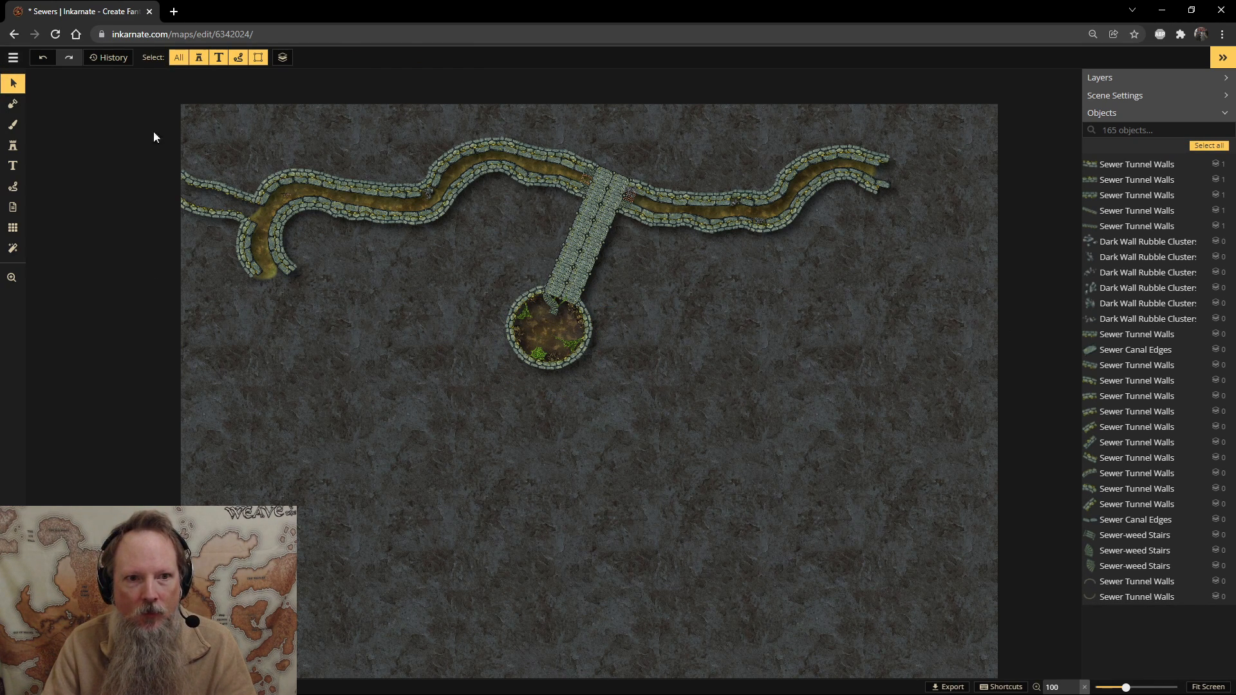
Select the Sewer-weed Stairs piece at the walkway's upper end, beside the newly painted canal.
left_click(623, 183)
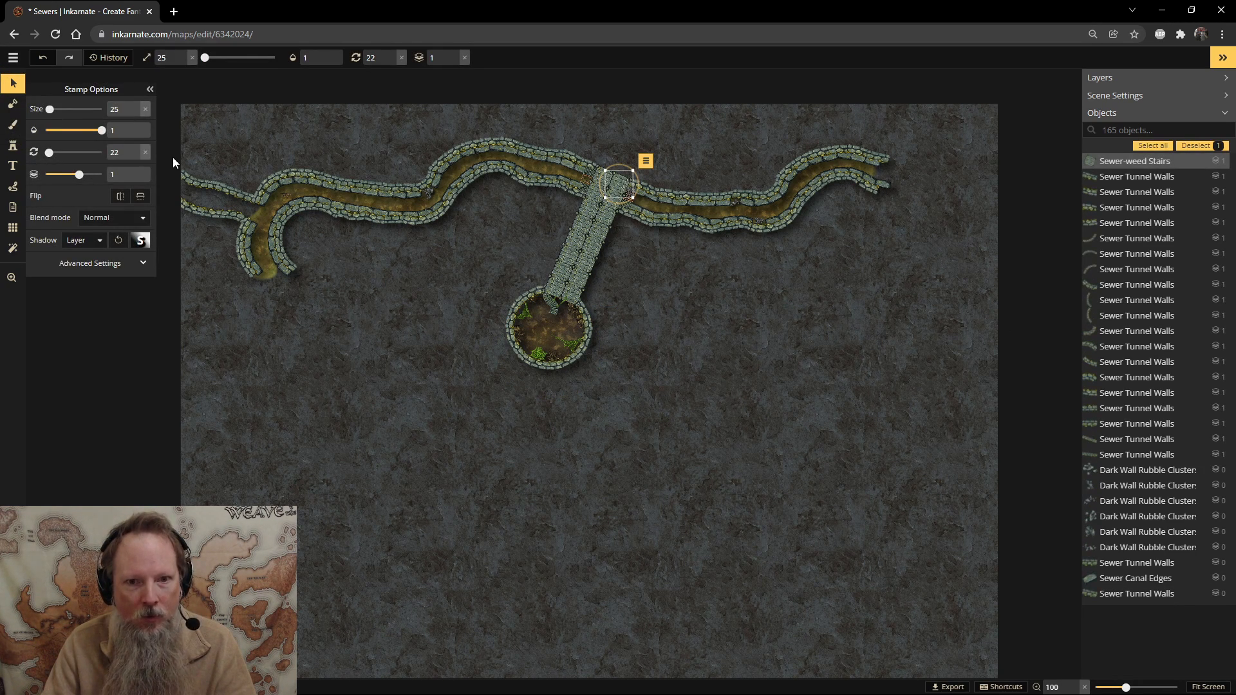